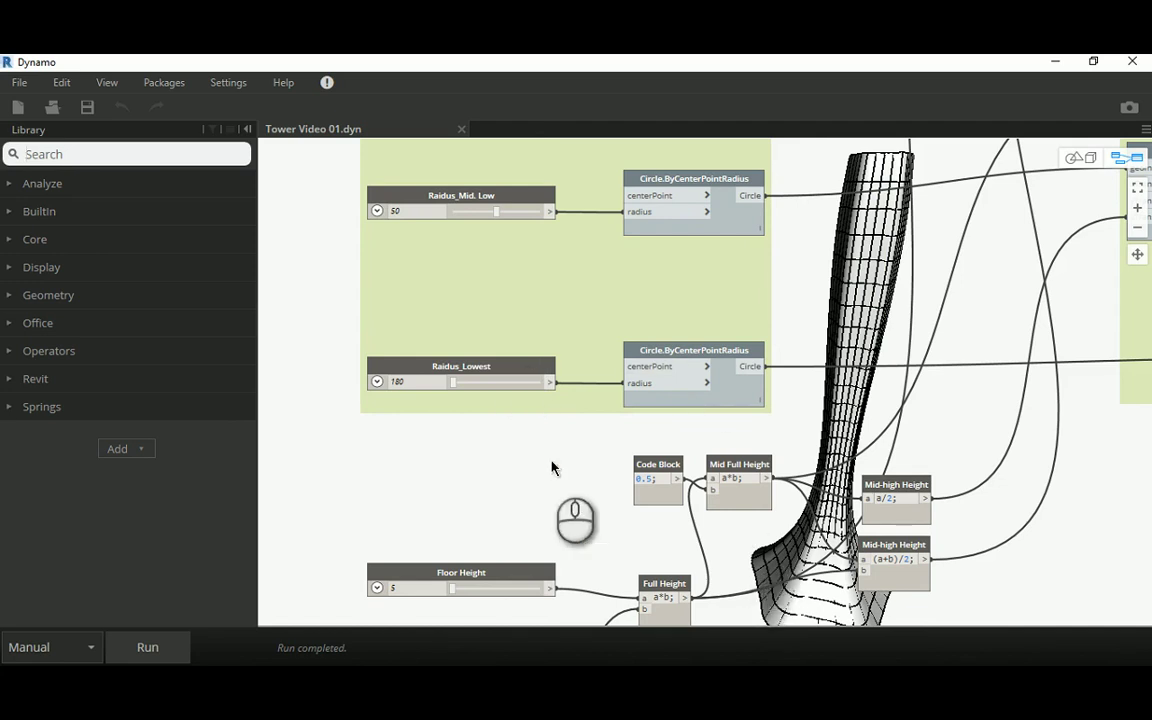
Step: Set the Raidus_Mid. Low slider to about 99.4 and run the graph to update the tower
middle_drag(465, 300, 416, 442)
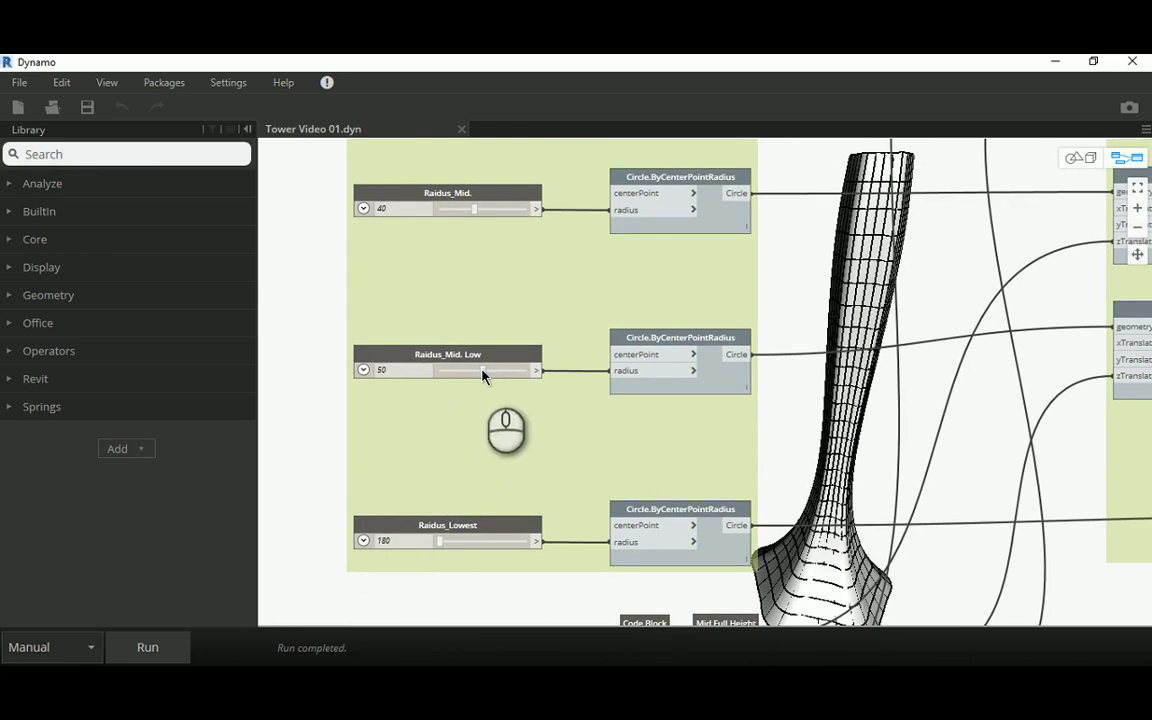
drag(482, 372, 526, 372)
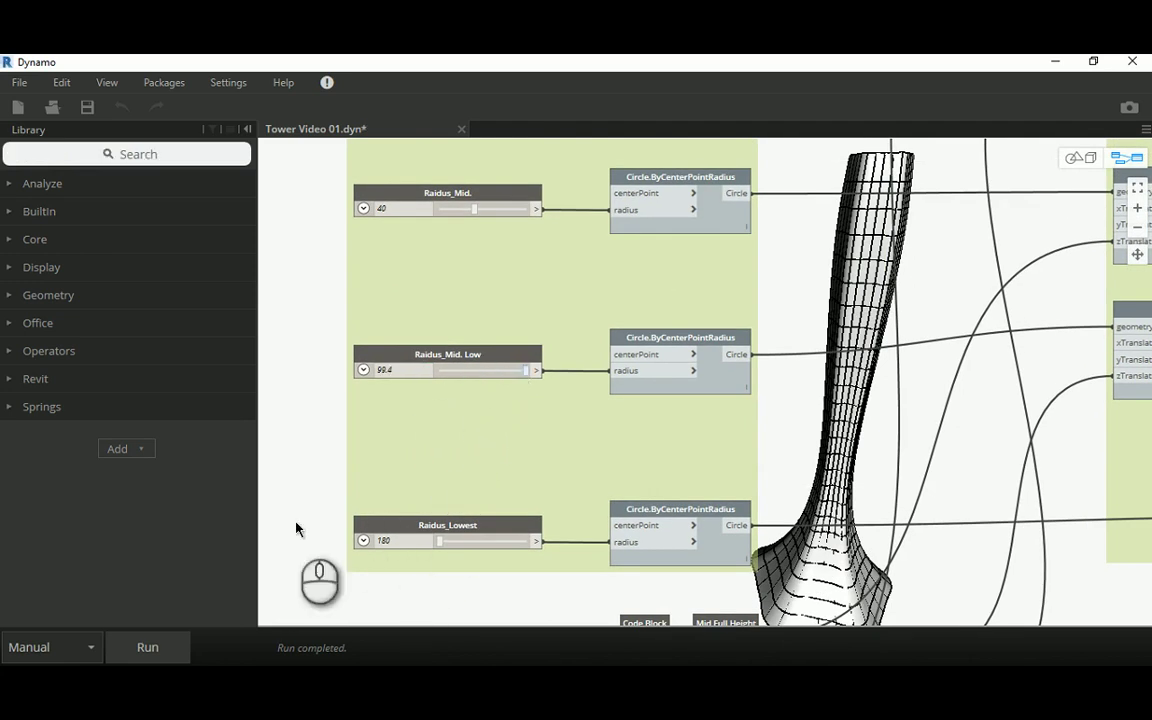
click(160, 645)
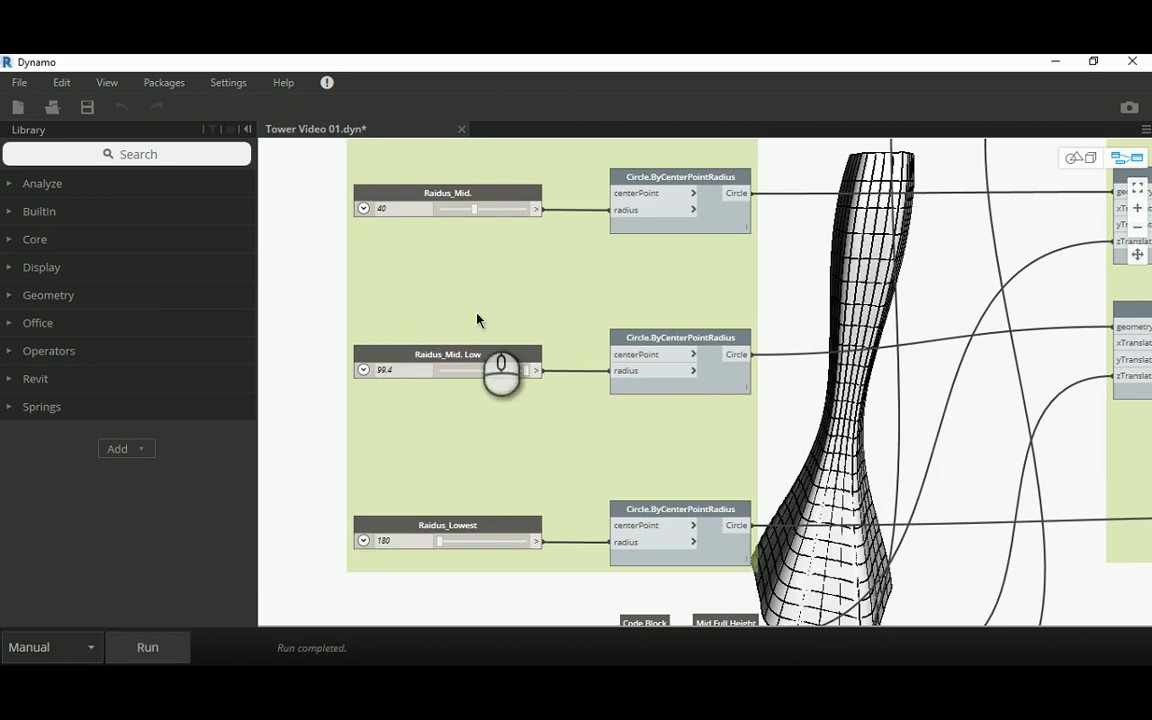
Step: Raise the Raidus_Mid. slider to about 88.8 and run the graph again
middle_drag(481, 298, 482, 440)
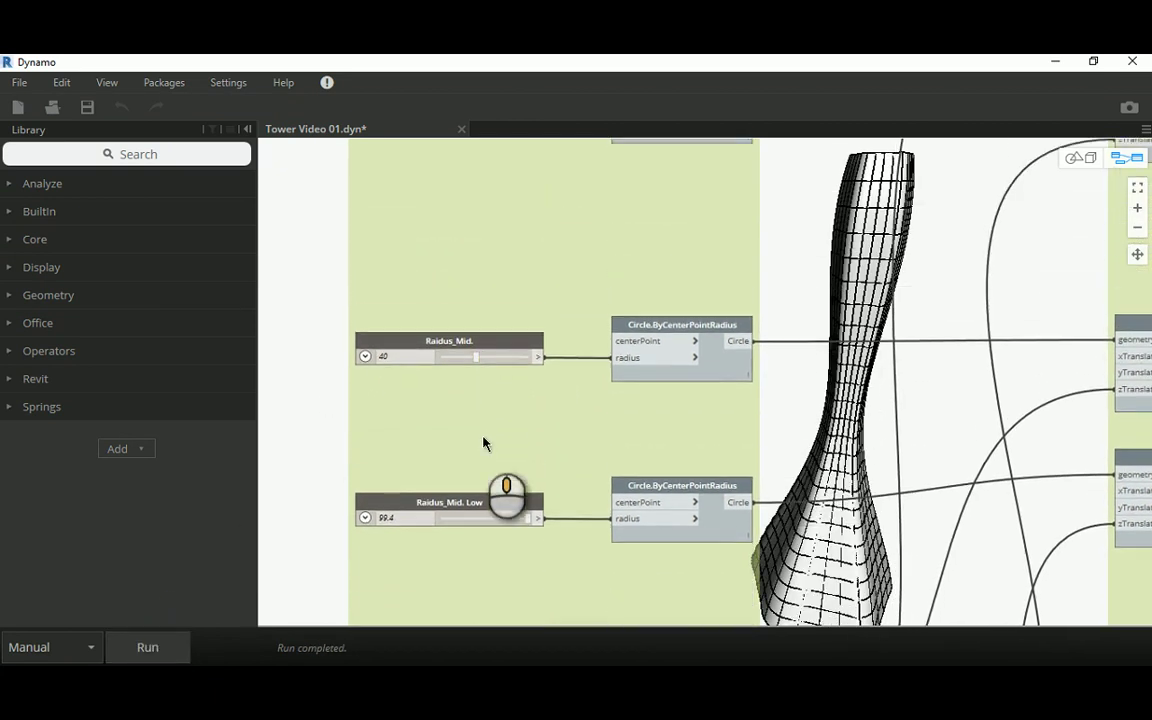
drag(477, 359, 522, 360)
click(147, 650)
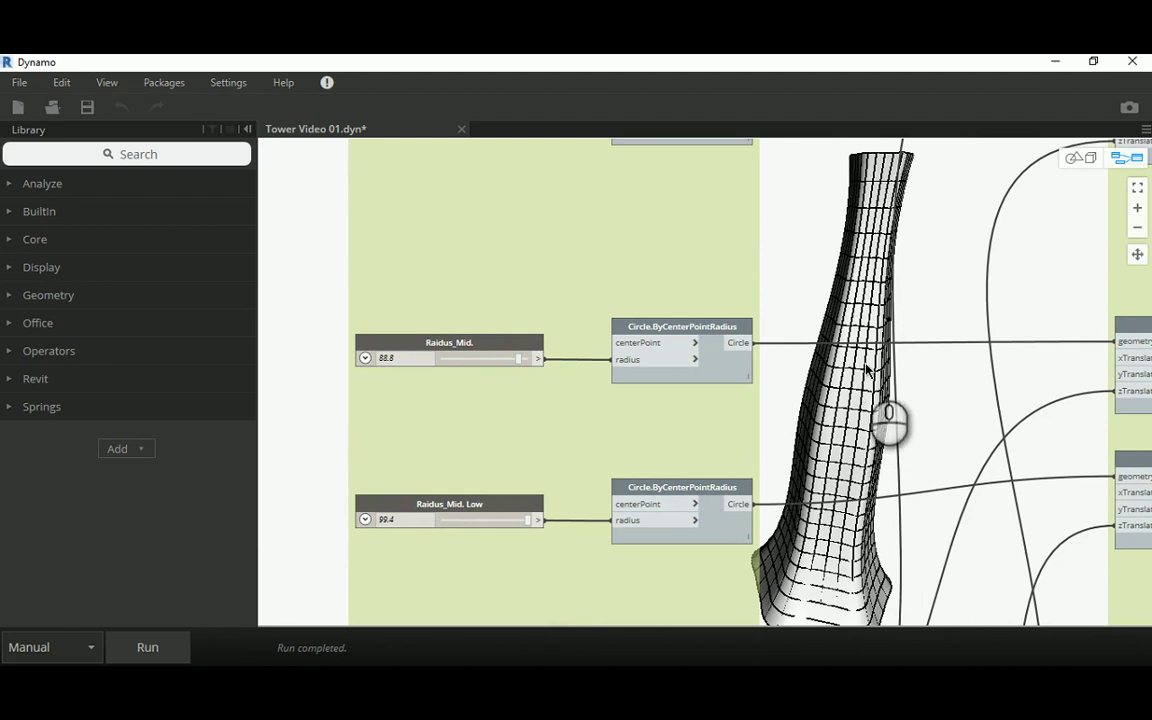
Step: Set the Raidus_Mid-Hight slider to about 87.5 and Raidus_Highest to about 91, and rerun the graph
middle_drag(802, 213, 826, 583)
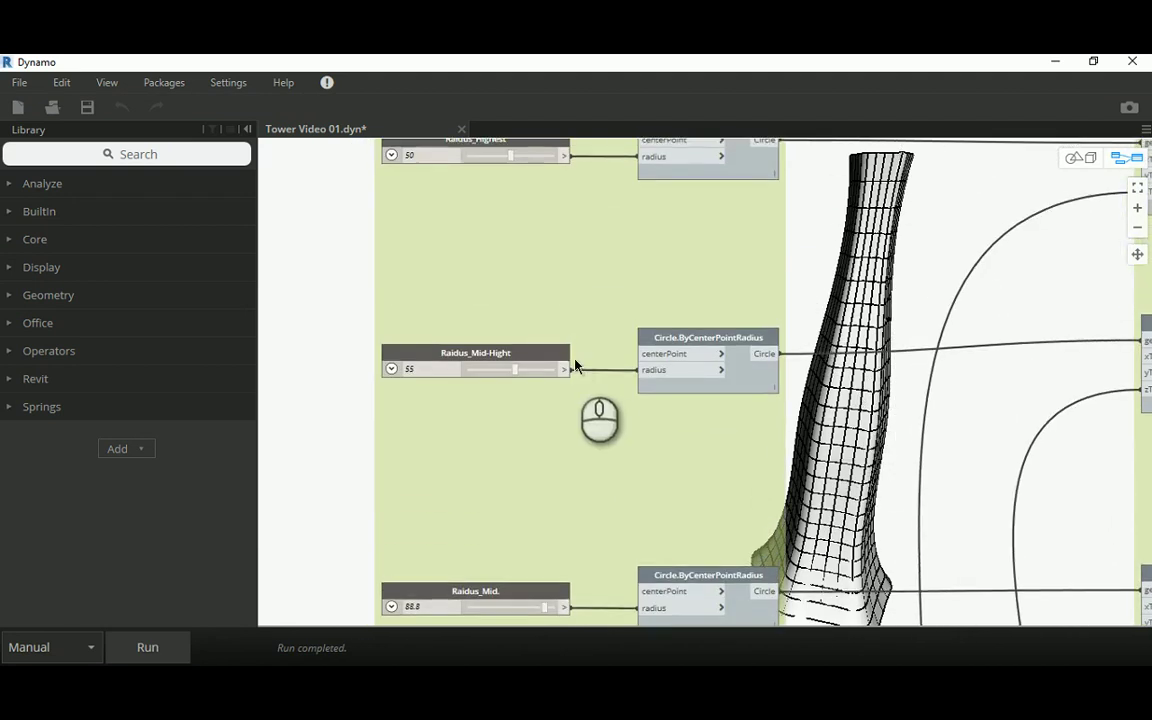
drag(510, 371, 545, 370)
drag(477, 289, 477, 295)
middle_drag(474, 375, 477, 468)
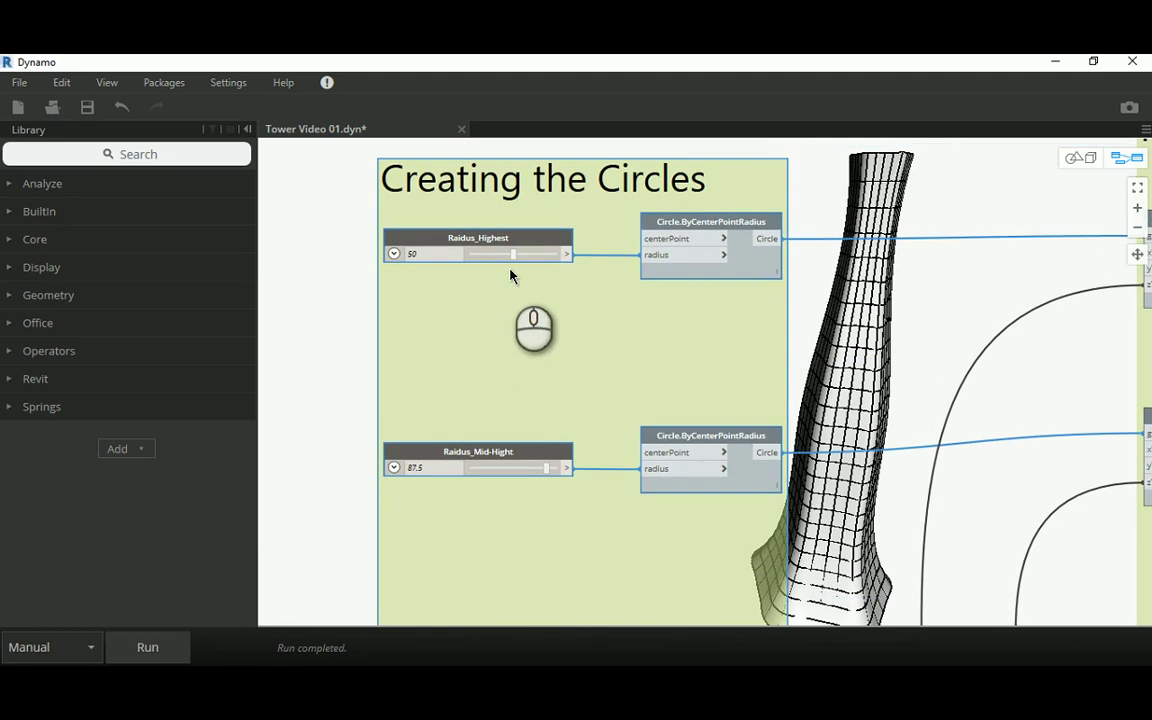
drag(513, 260, 548, 262)
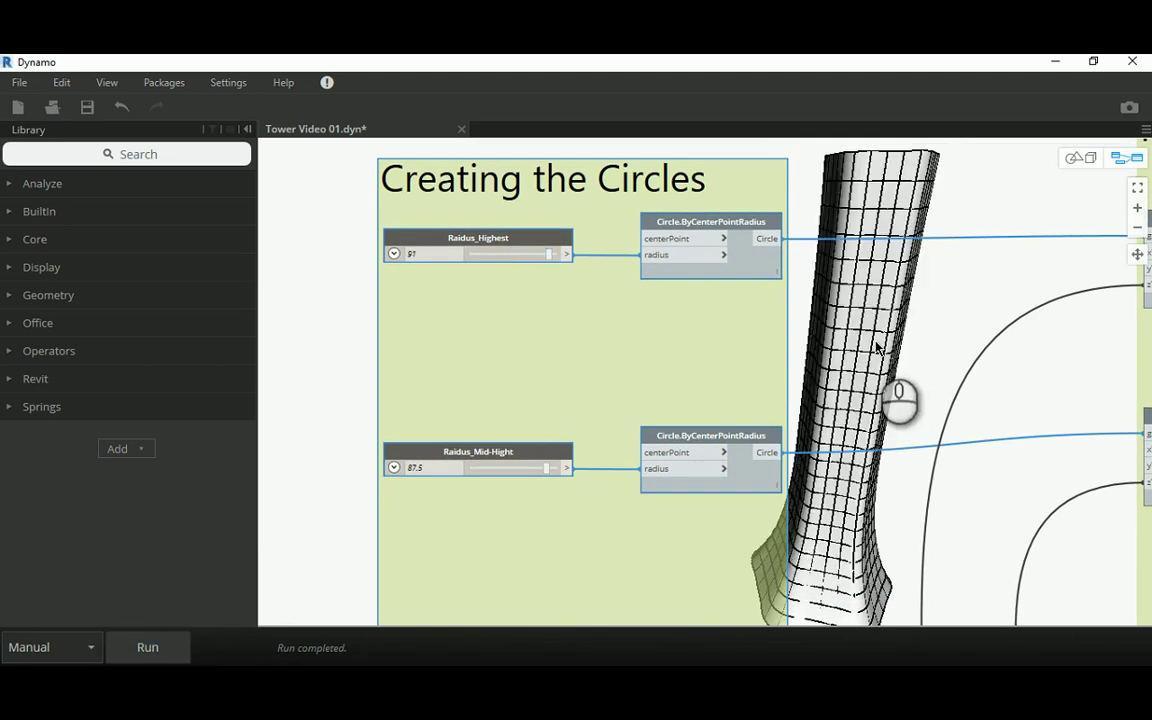
Step: Look over the tower graph from the circle radius nodes through to the final nodes downstream
middle_drag(886, 458, 865, 232)
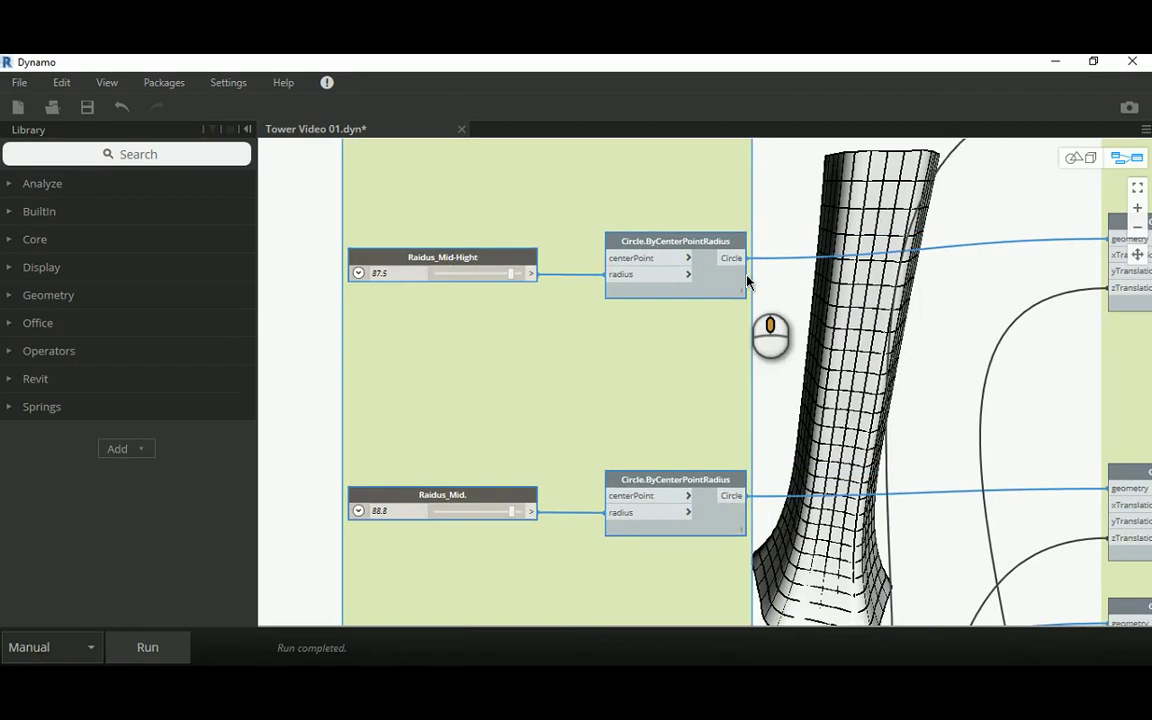
scroll(694, 291, down, 5)
middle_drag(812, 338, 580, 301)
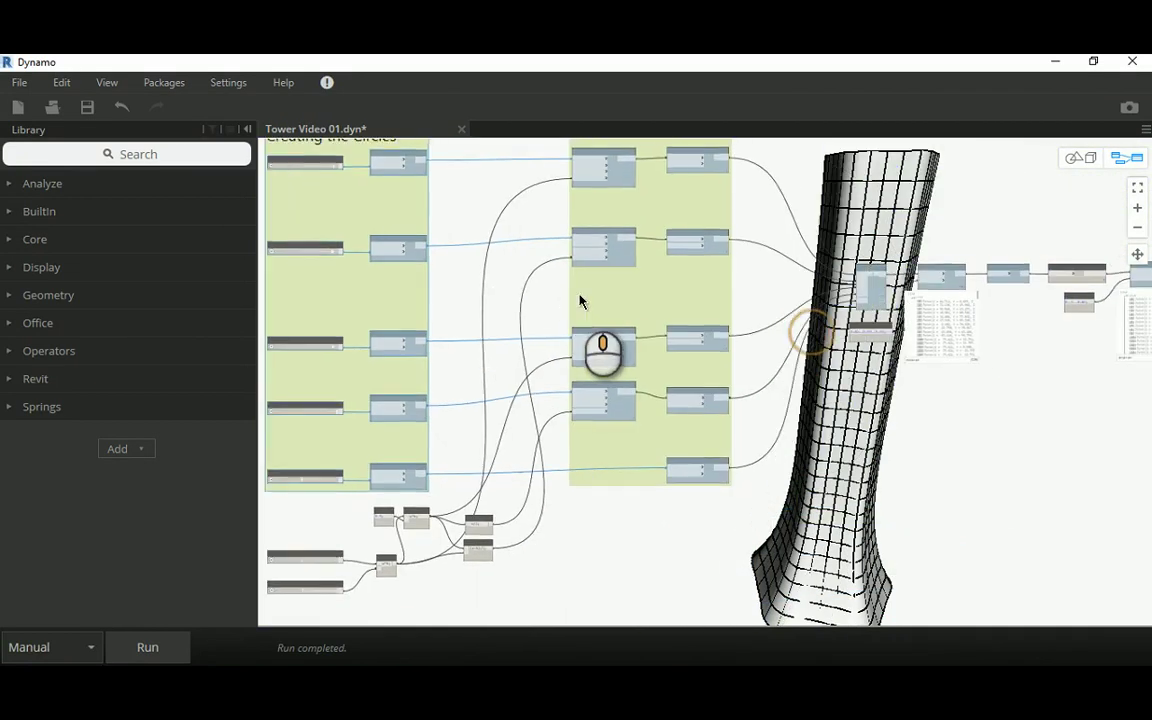
middle_drag(669, 309, 518, 312)
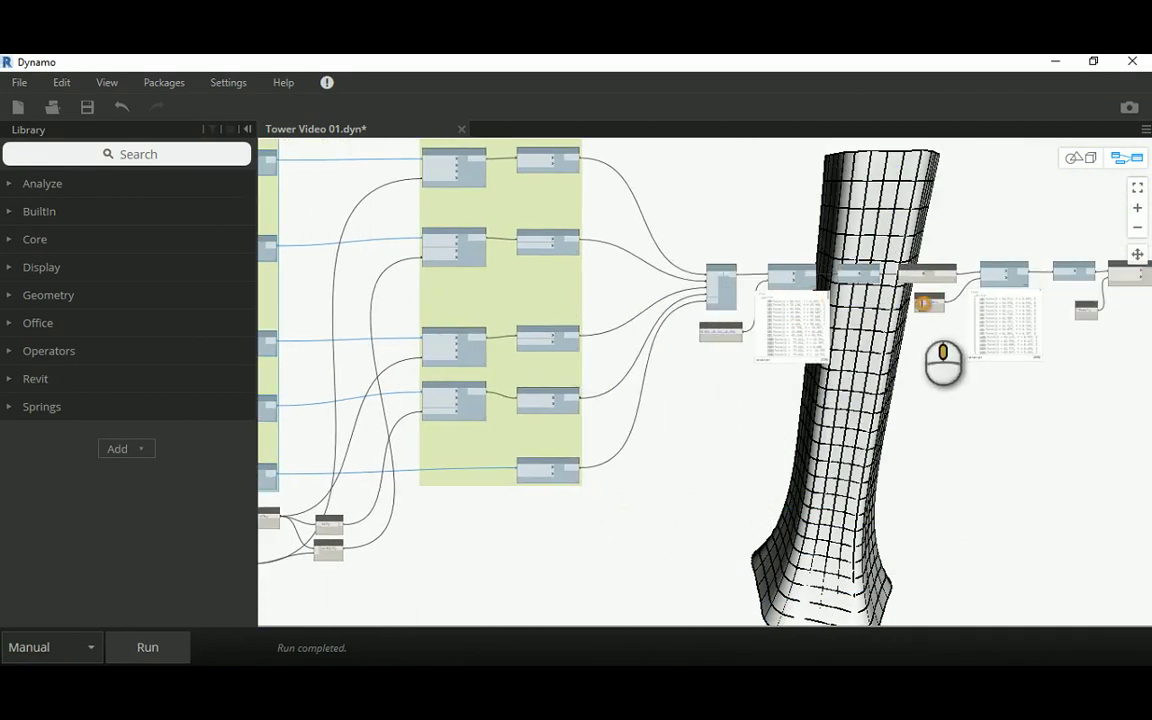
middle_drag(920, 303, 743, 334)
scroll(908, 320, up, 2)
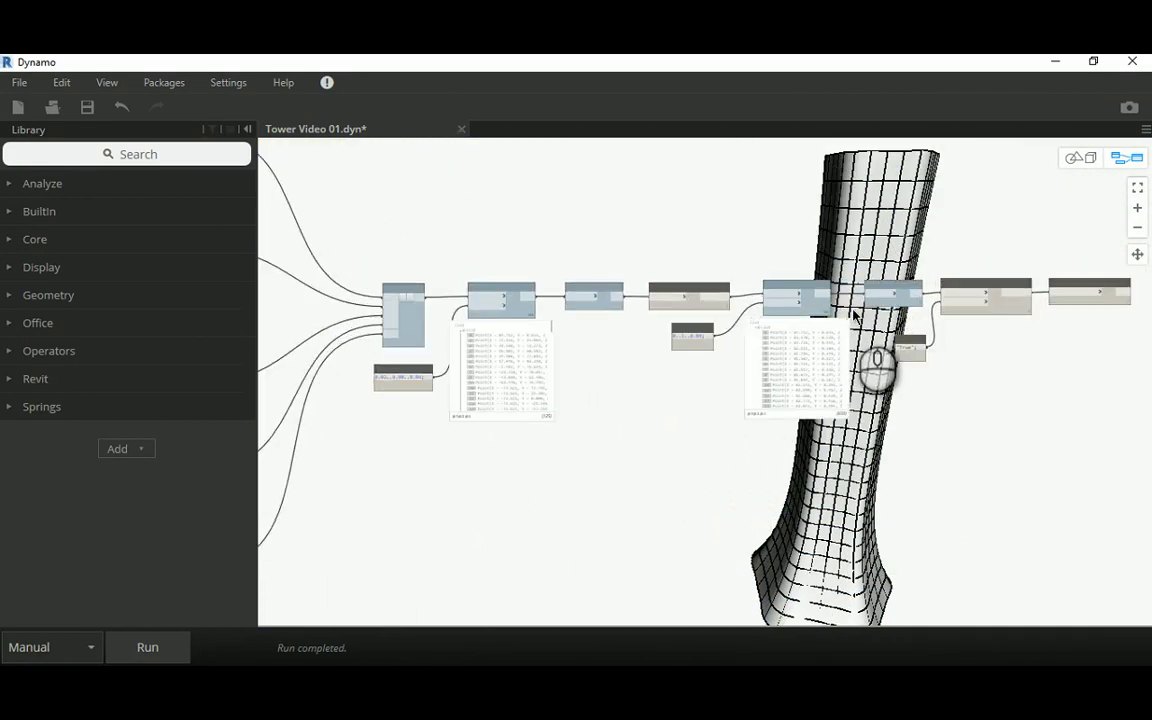
Step: Close Tower Video 01.dyn without saving the changes and start a new blank workspace
click(461, 129)
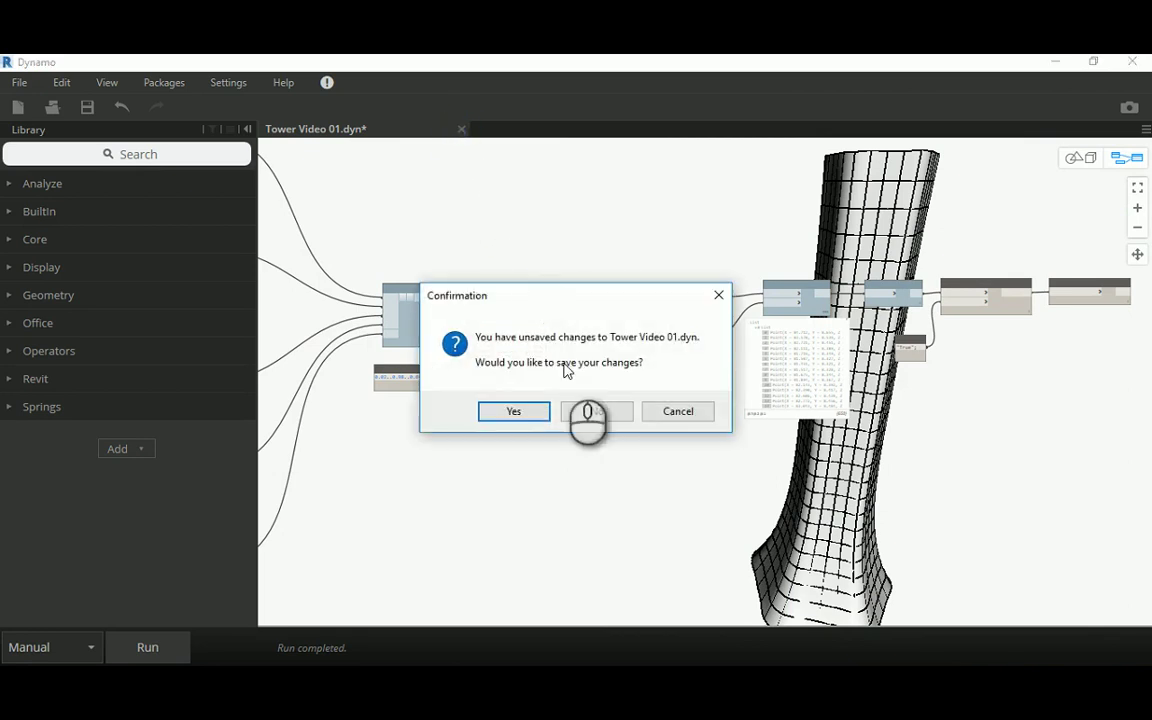
click(587, 414)
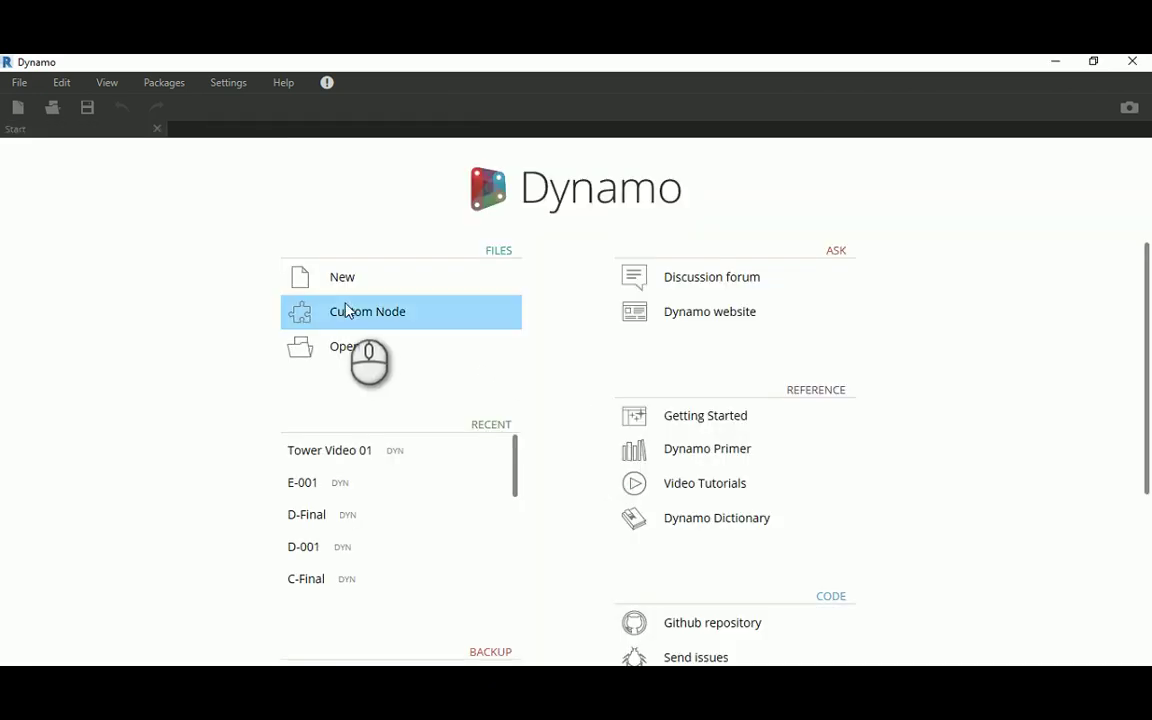
click(342, 276)
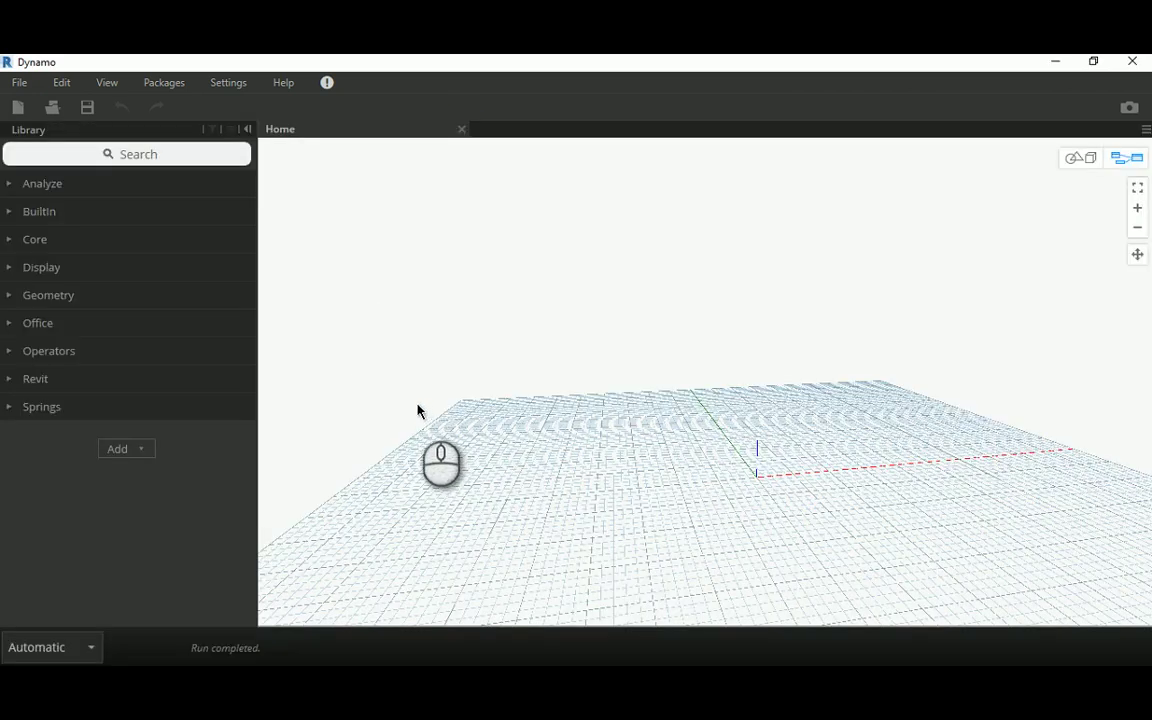
Step: Find the Number Slider node in the library by searching for Slider, and place one on the left part of the canvas
click(150, 154)
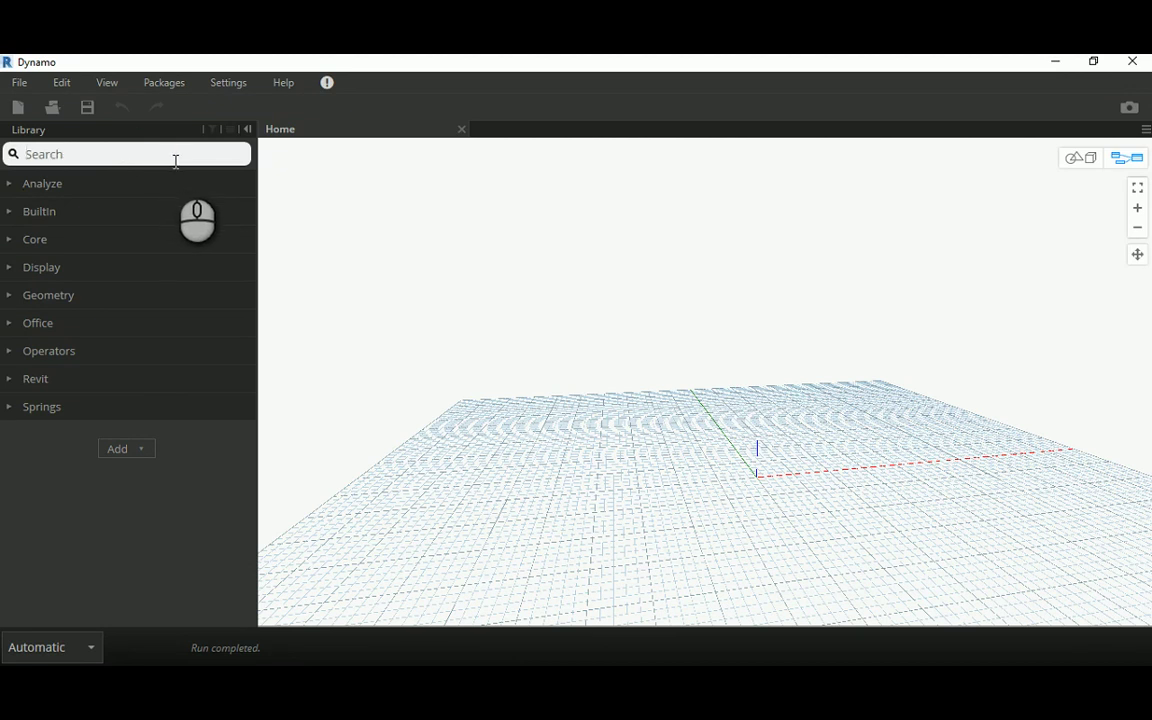
text(Slider)
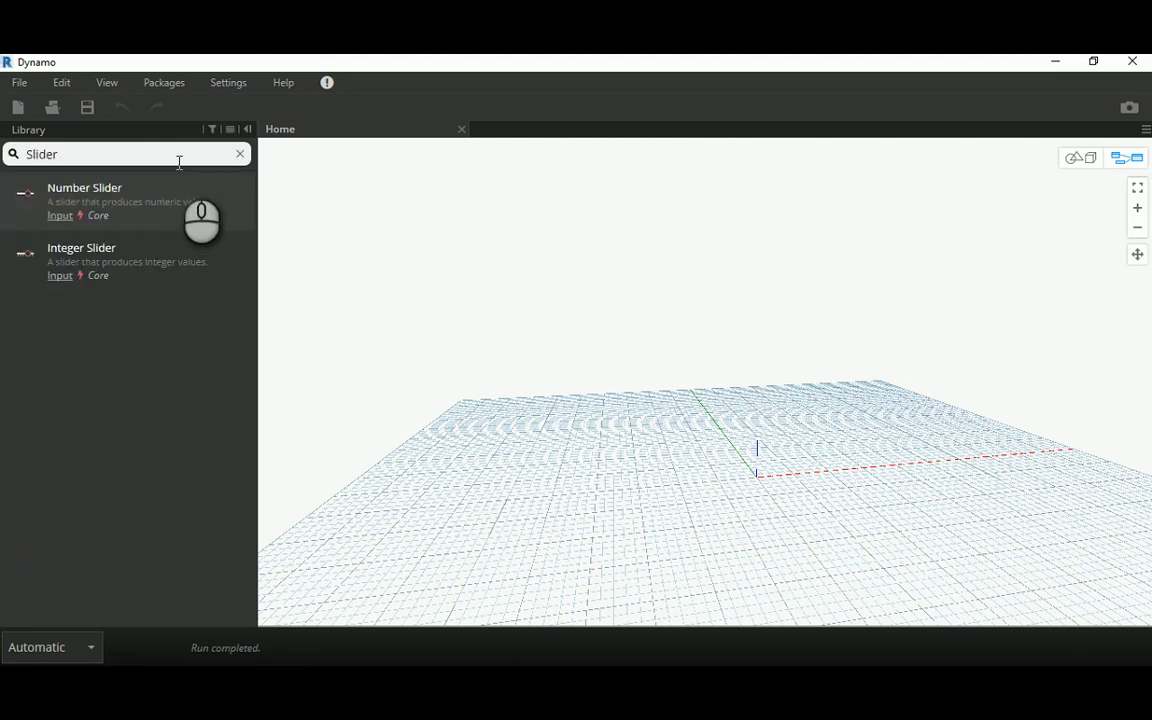
mouse_move(200, 195)
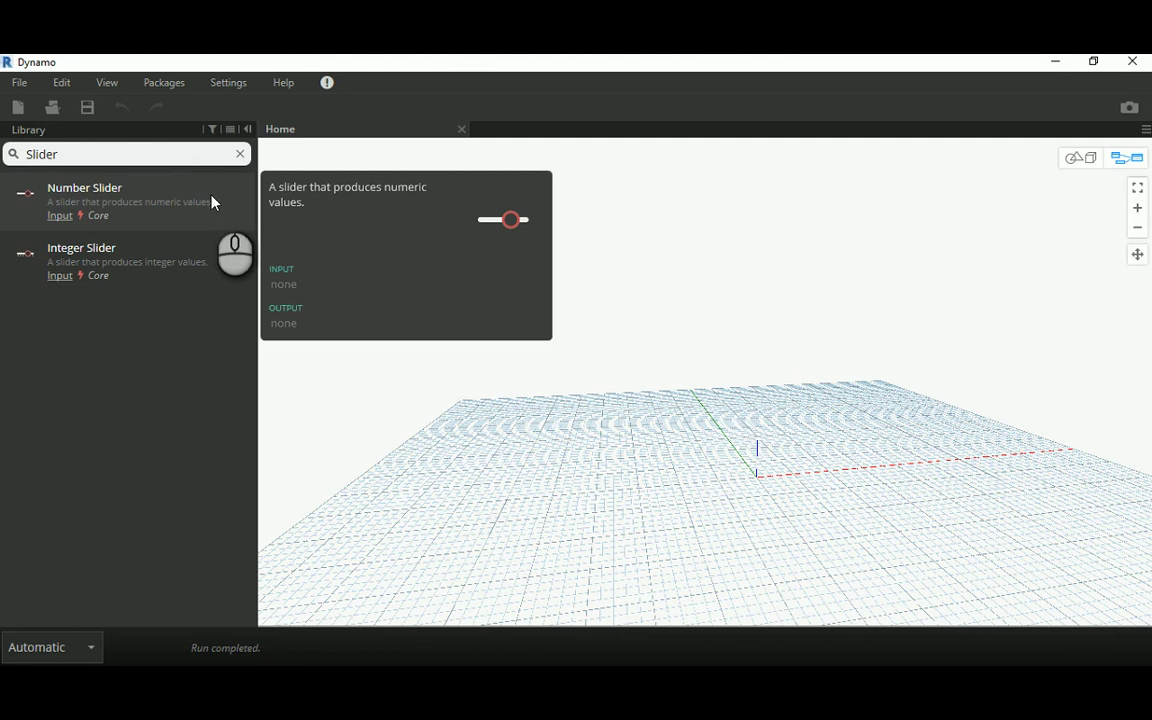
click(96, 200)
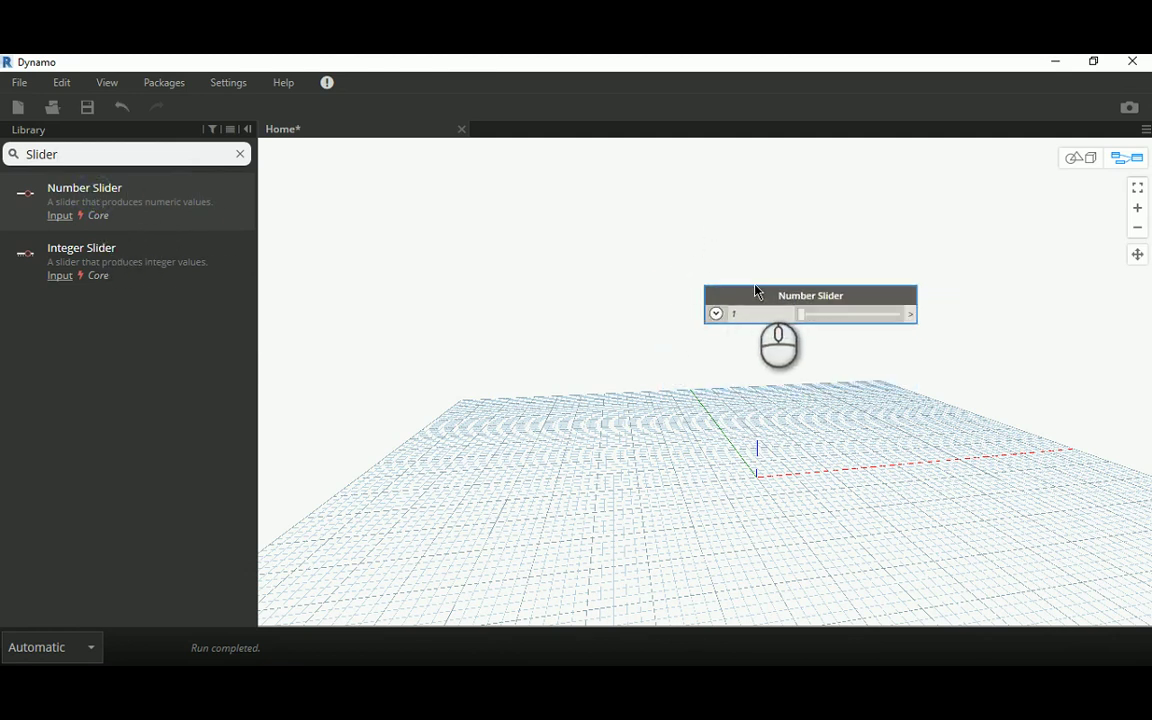
drag(756, 293, 584, 342)
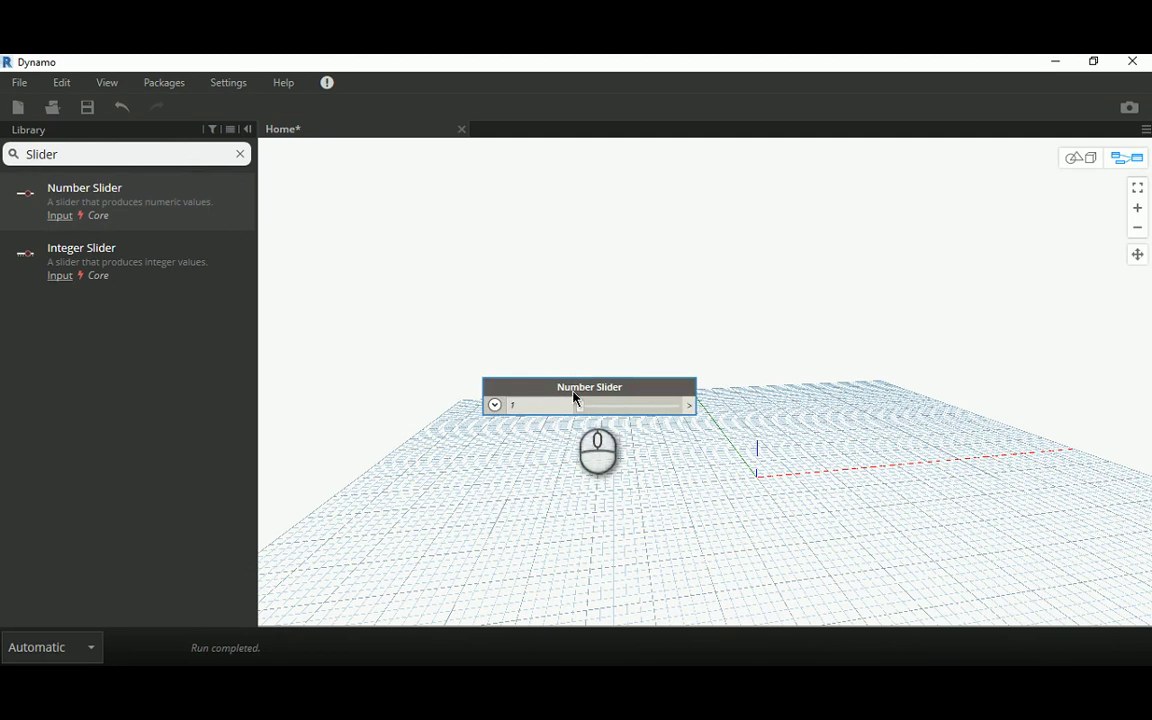
drag(576, 396, 453, 437)
Step: Rename the Number Slider node to Lower Radius and nudge it slightly lower on the canvas
right_click(458, 434)
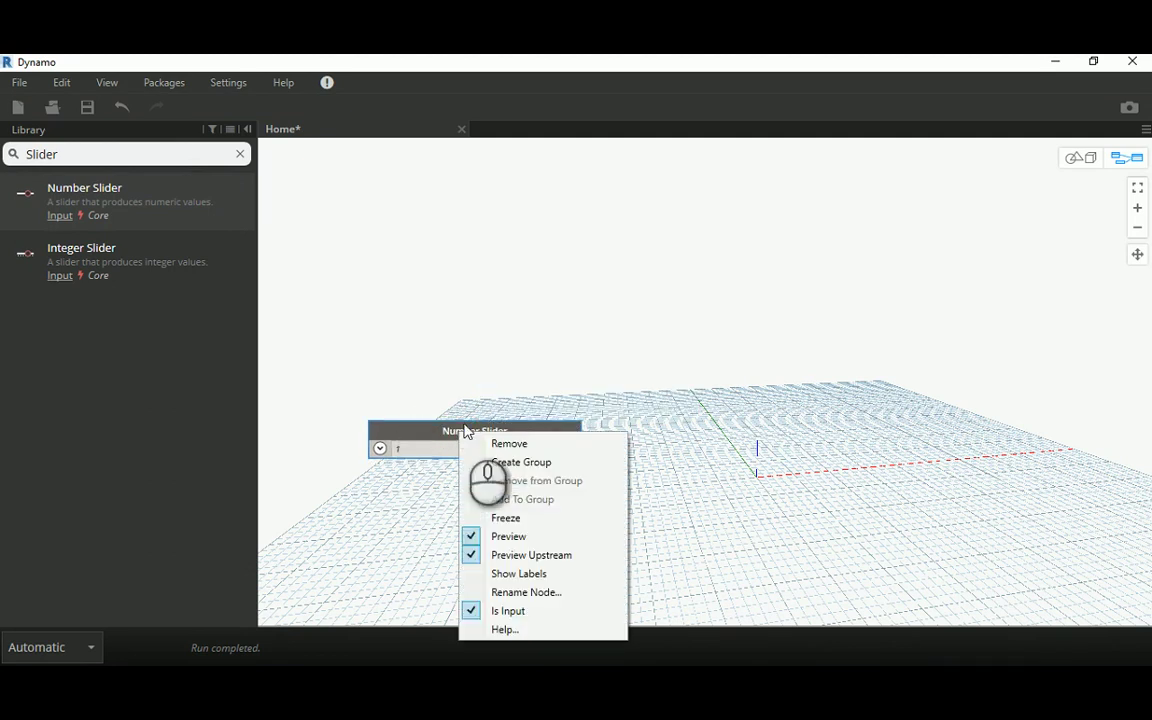
click(525, 592)
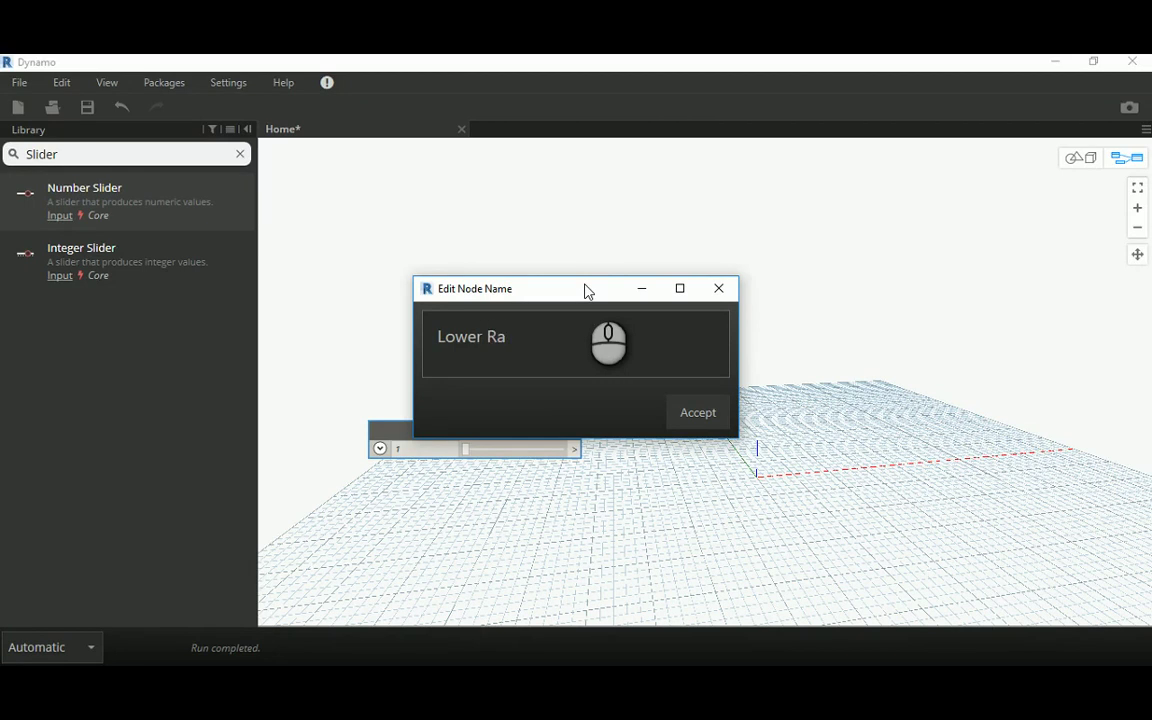
click(690, 414)
drag(457, 442, 457, 456)
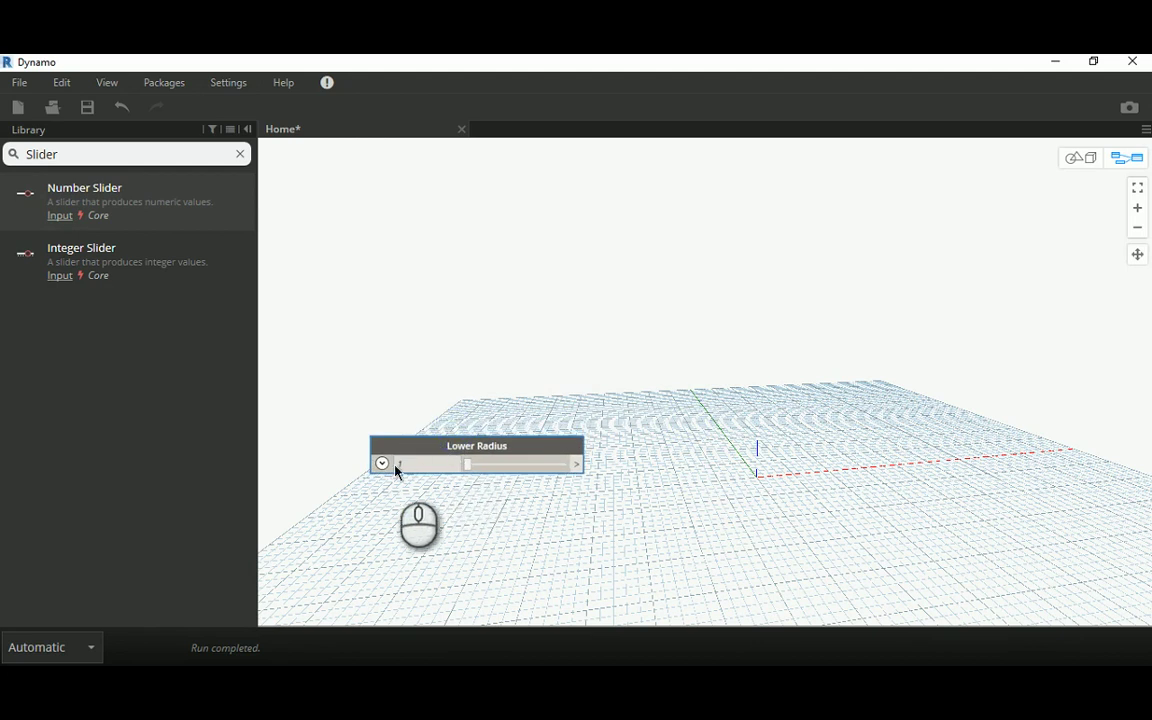
Step: Set the Lower Radius slider's range to a minimum of 10, a maximum of 200 and a step of 10, and collapse its settings
click(382, 465)
click(414, 484)
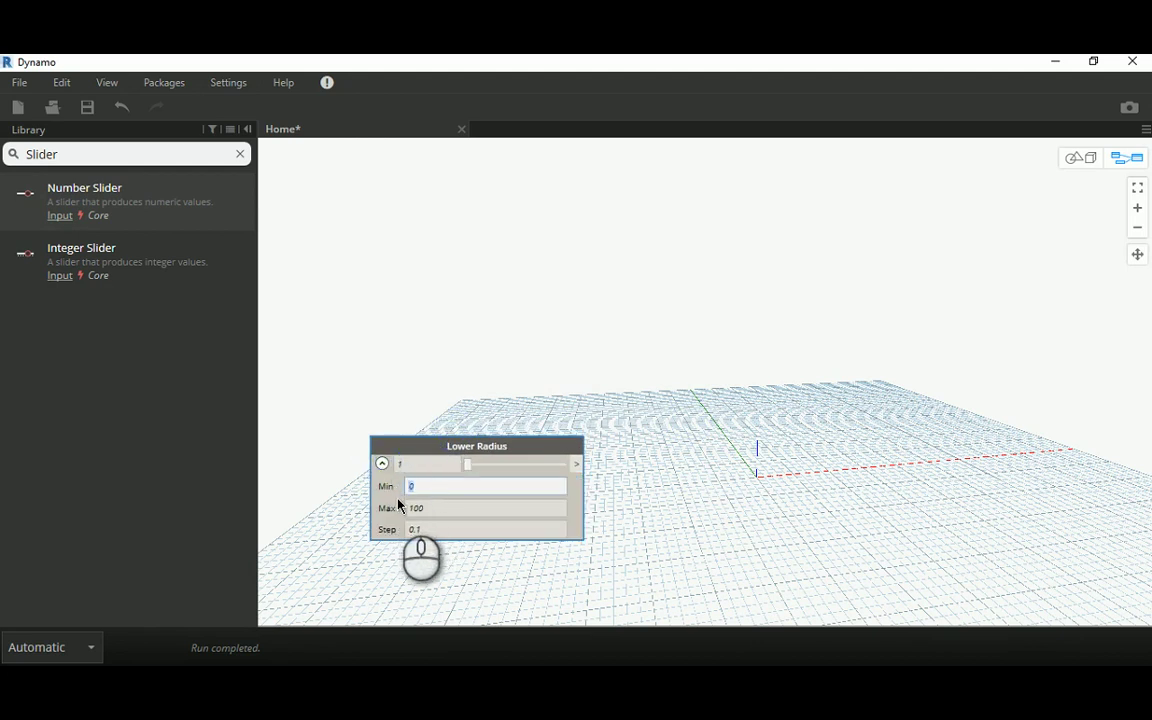
text(10)
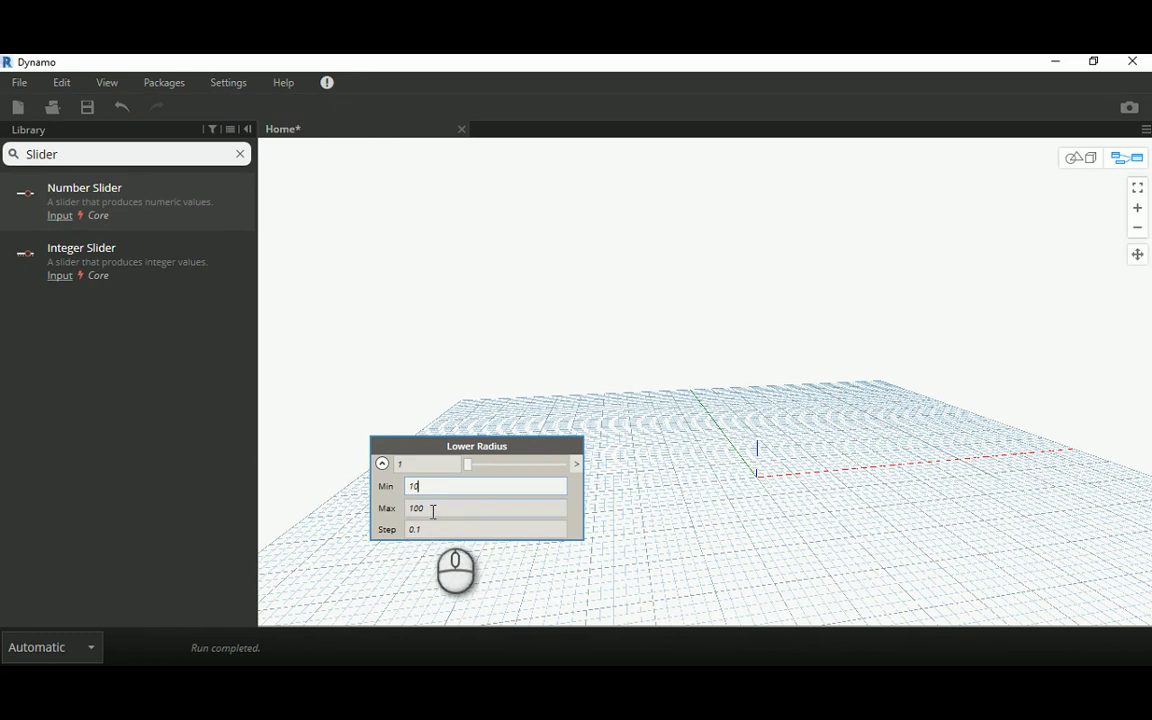
click(434, 510)
text(2)
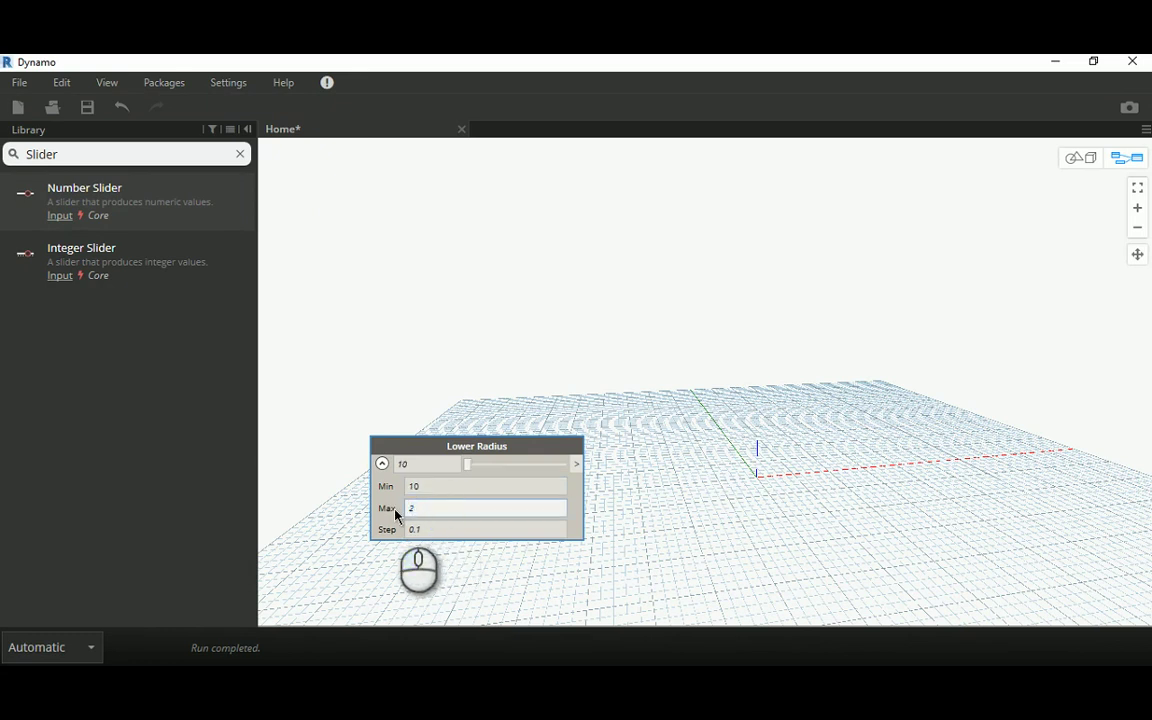
text(00)
click(433, 530)
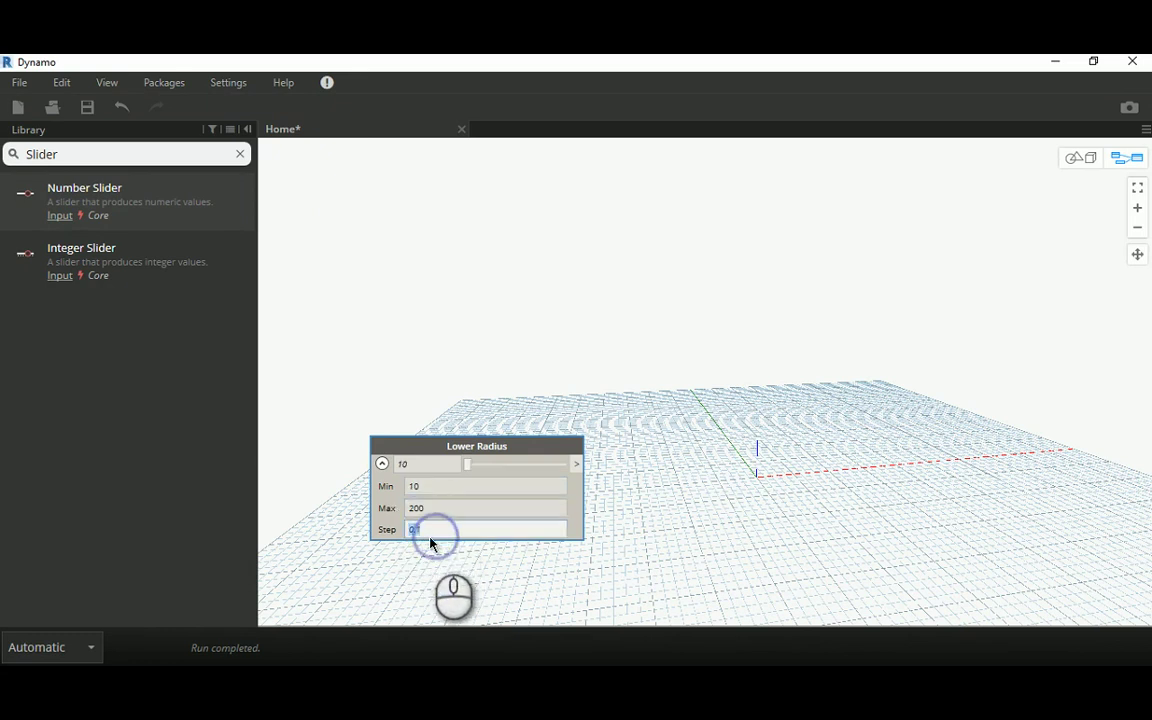
text(10)
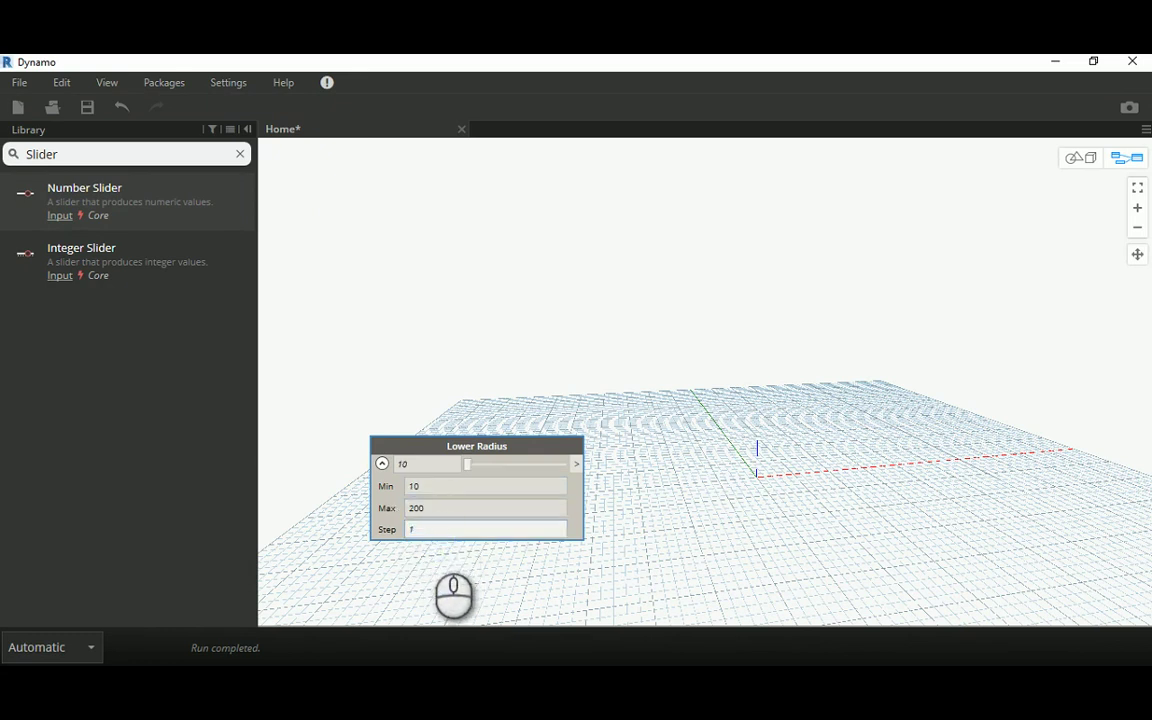
click(383, 467)
middle_drag(488, 389, 488, 423)
right_click(476, 491)
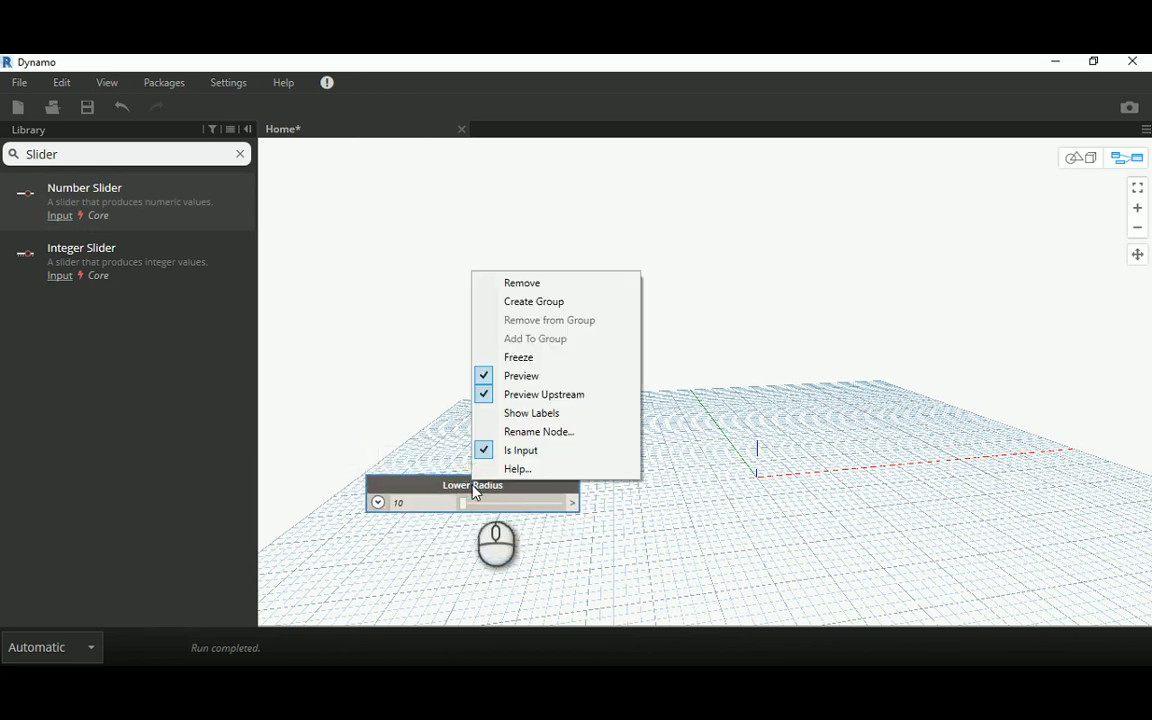
click(409, 418)
Step: Search the library for Circle, add a Circle.ByCenterPointRadius node and place it beside the Lower Radius slider
double_click(77, 154)
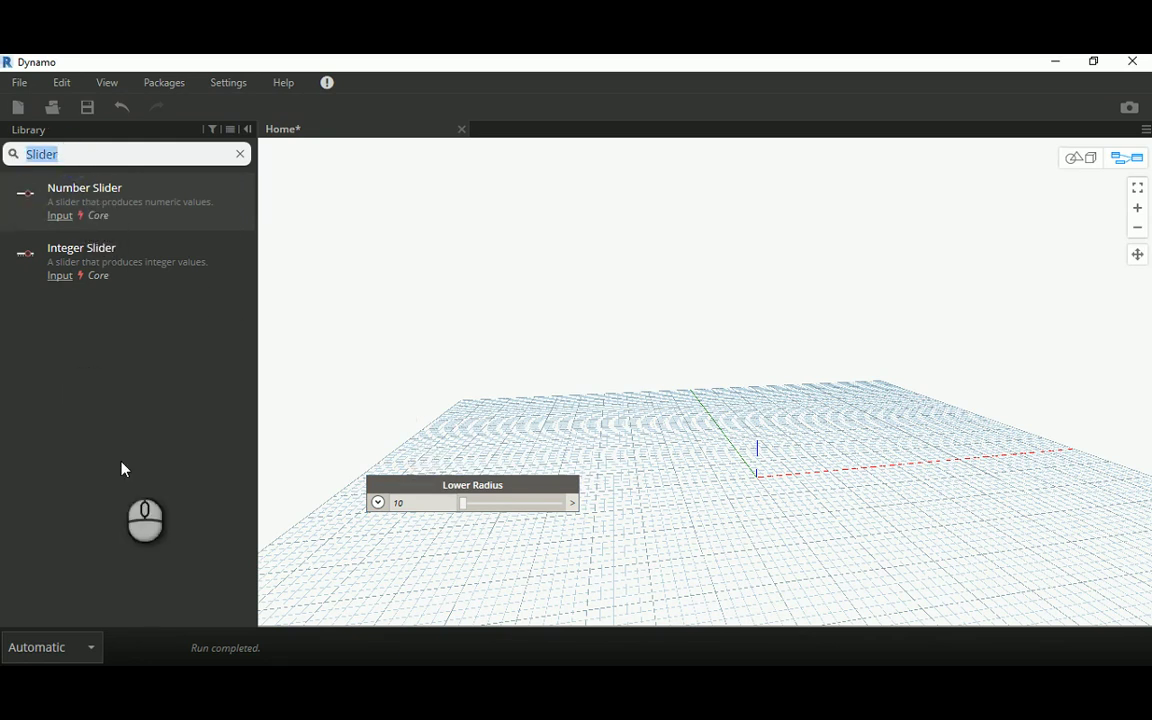
text(Circle)
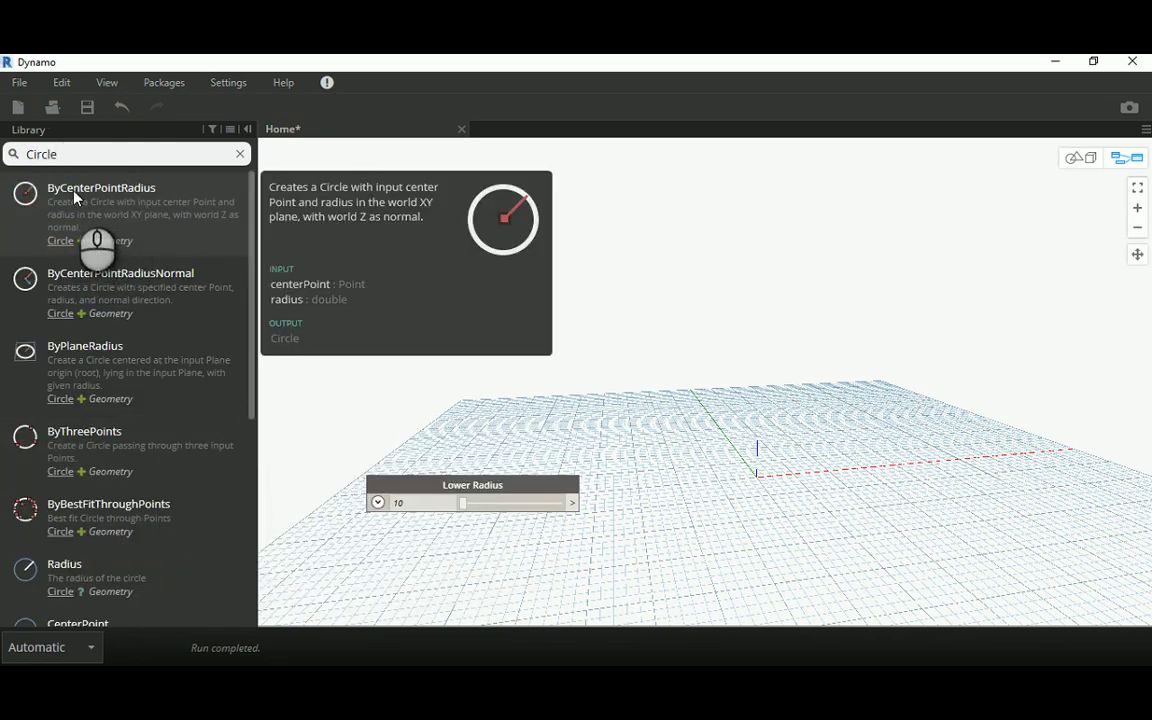
click(110, 196)
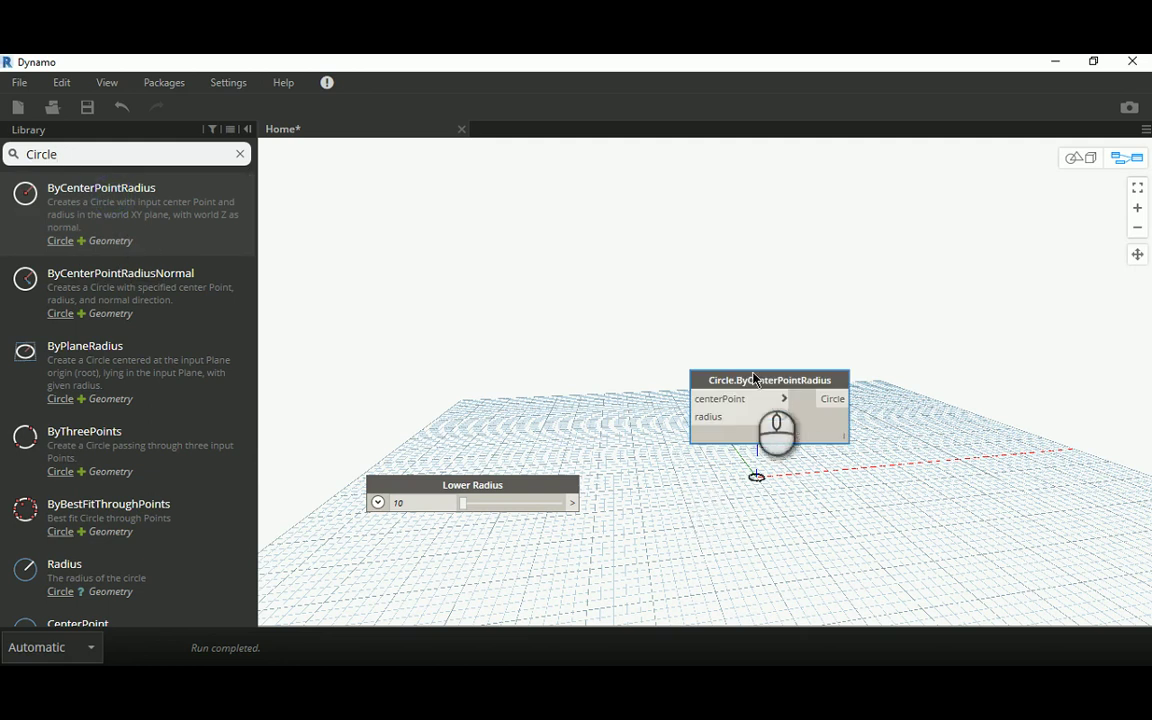
drag(753, 380, 683, 461)
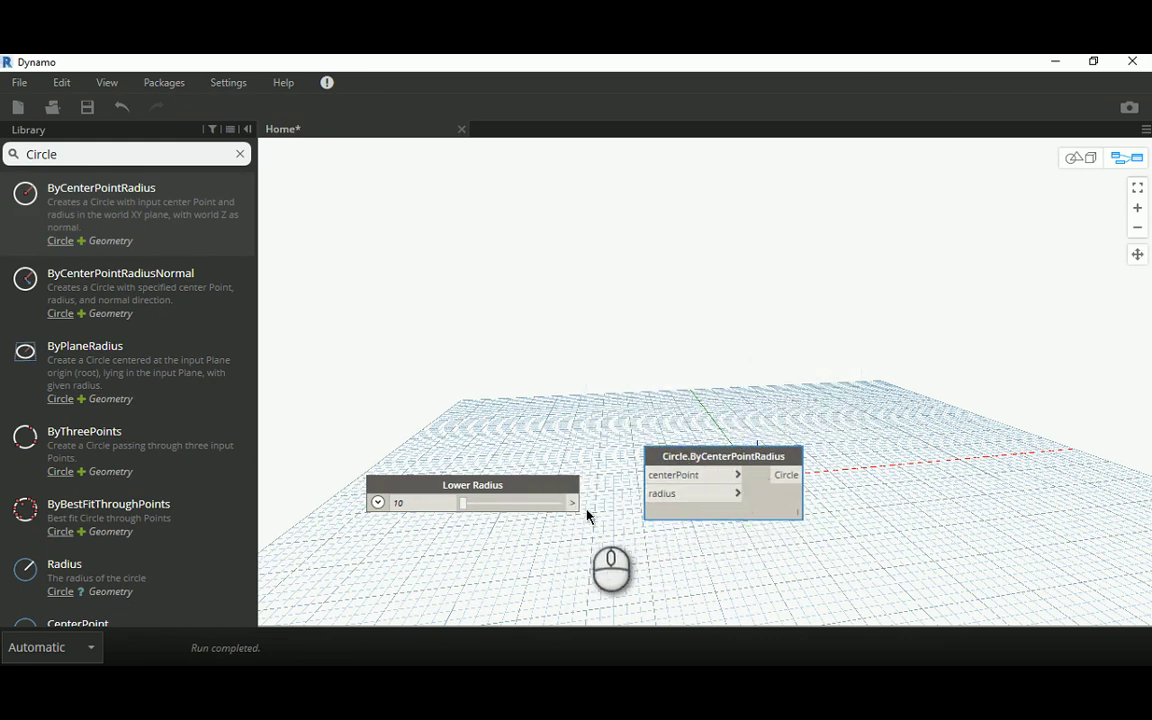
Step: Connect the Lower Radius slider's output to the circle node's radius input and align the two nodes
click(575, 503)
click(660, 494)
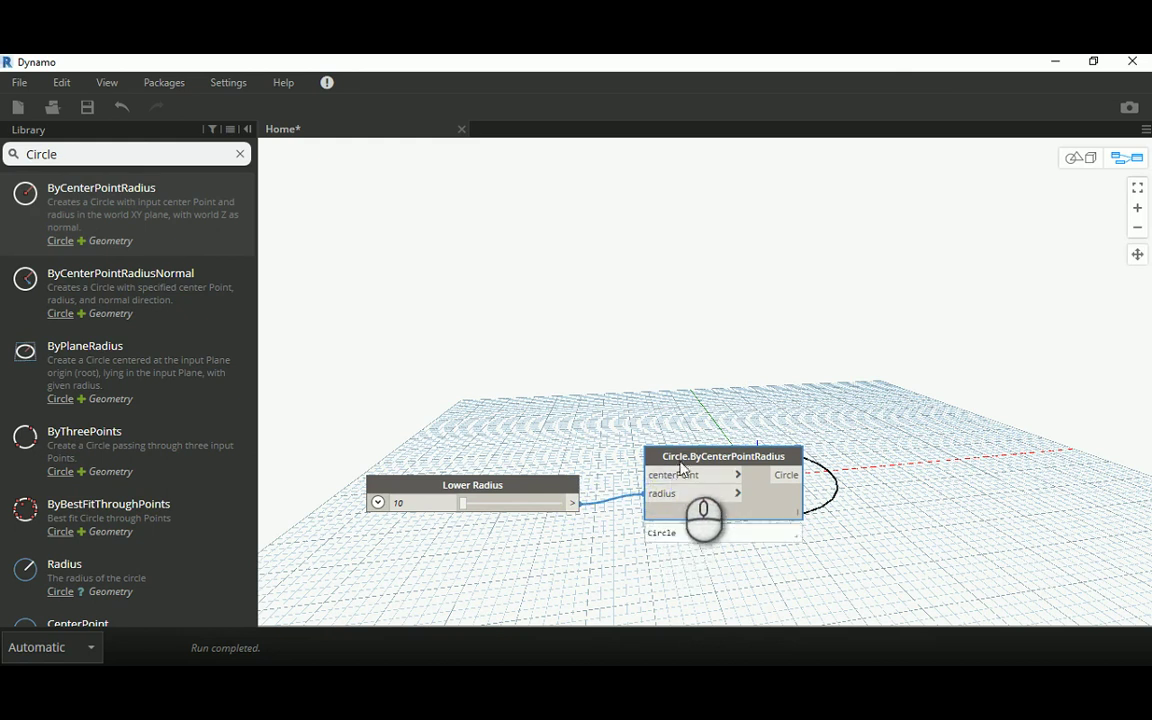
drag(680, 464, 680, 478)
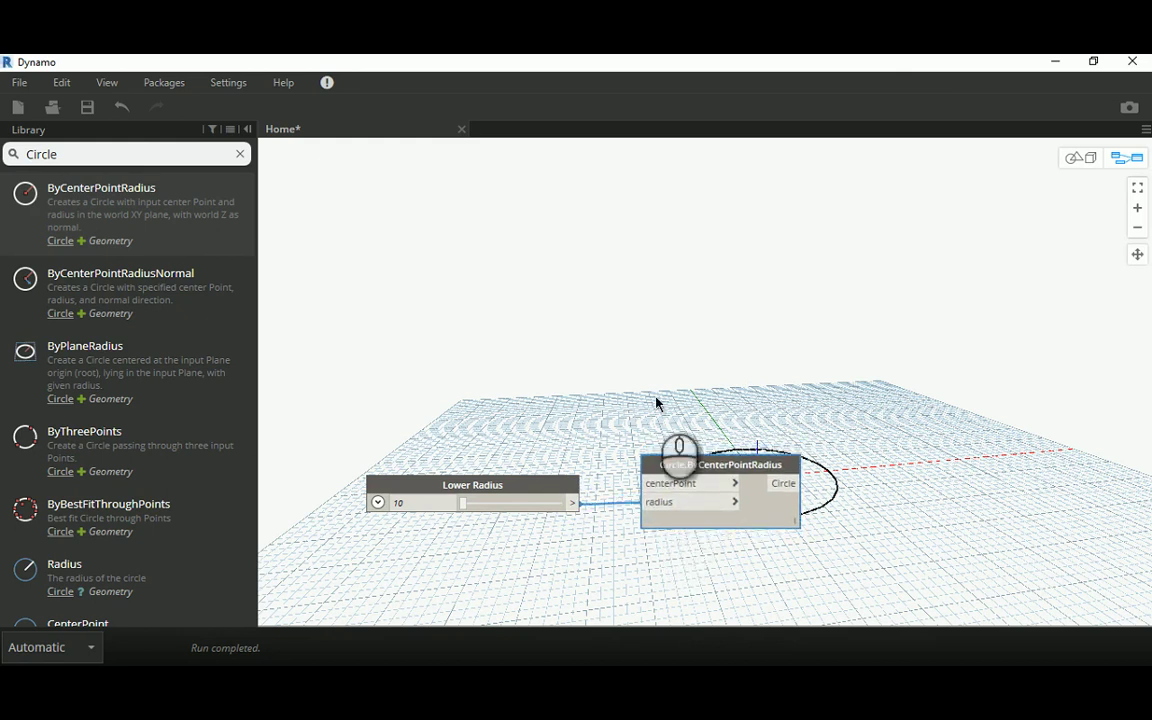
Step: Copy the Lower Radius slider with its connected circle node, paste the pair and place it directly above the original
middle_drag(636, 355, 489, 383)
scroll(491, 342, down, 2)
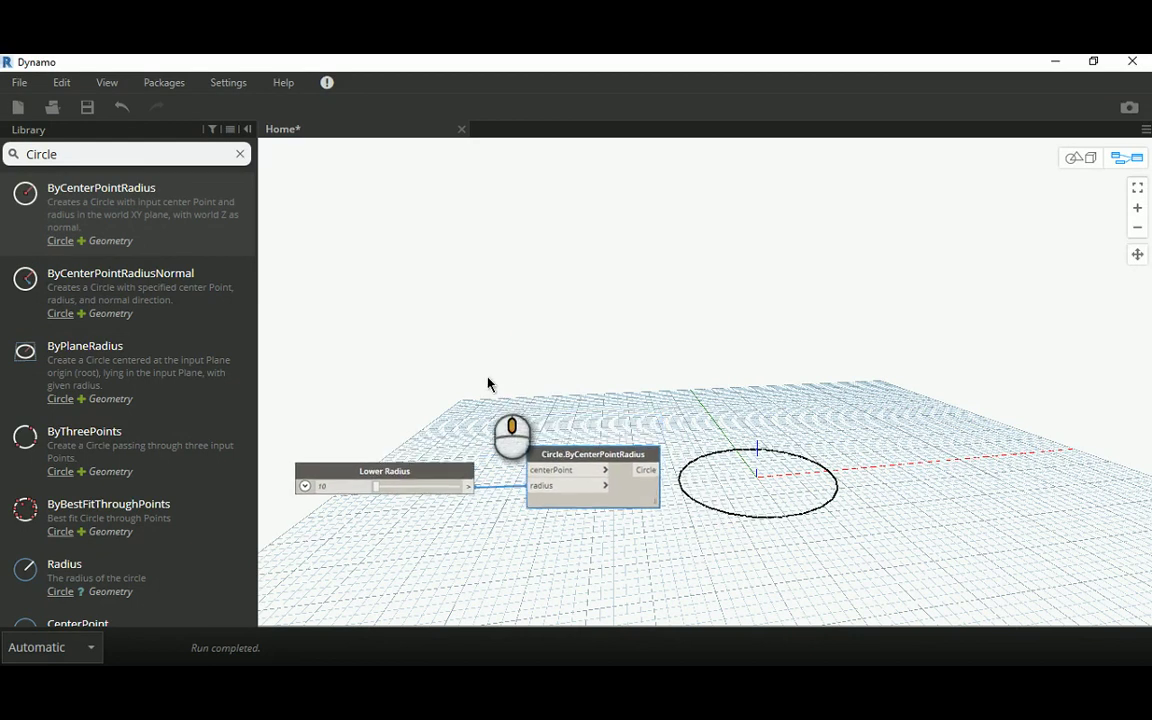
click(447, 476)
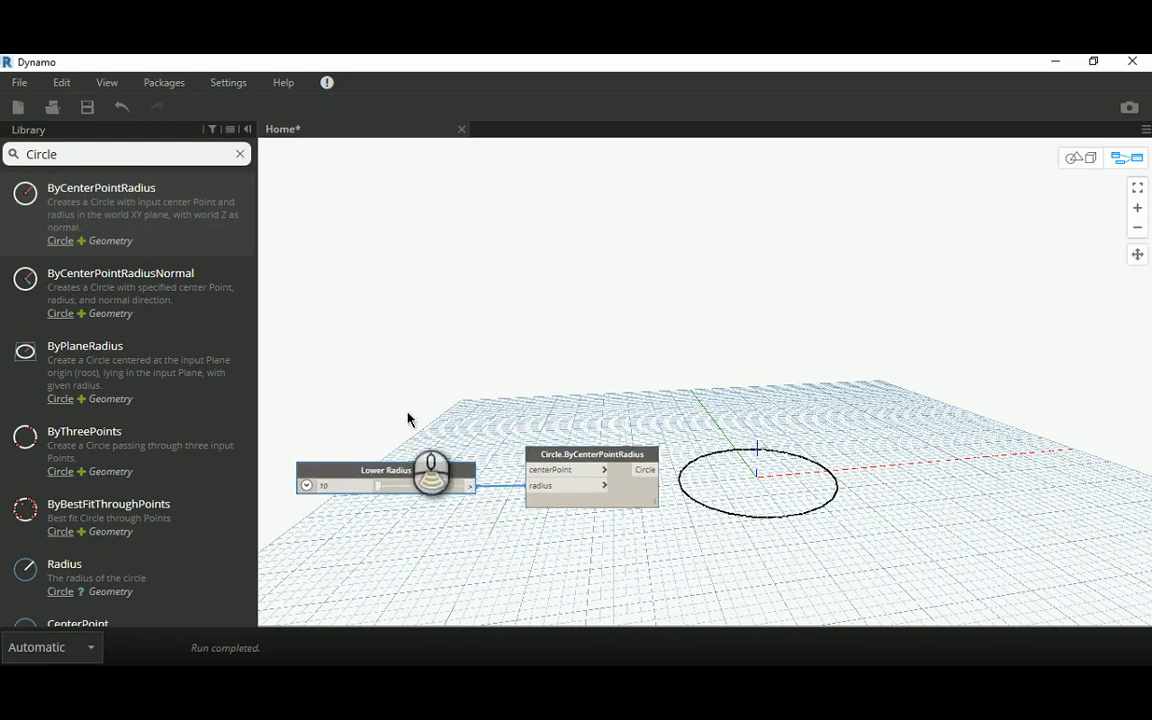
scroll(405, 415, down, 1)
drag(298, 402, 627, 517)
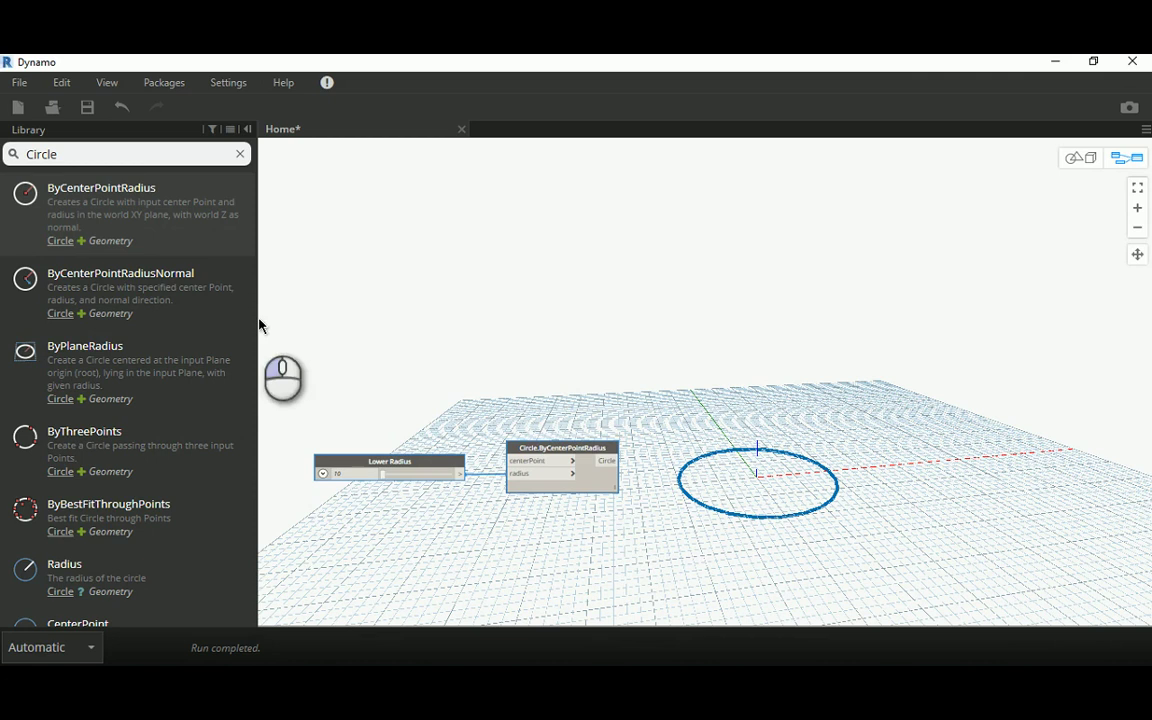
click(58, 84)
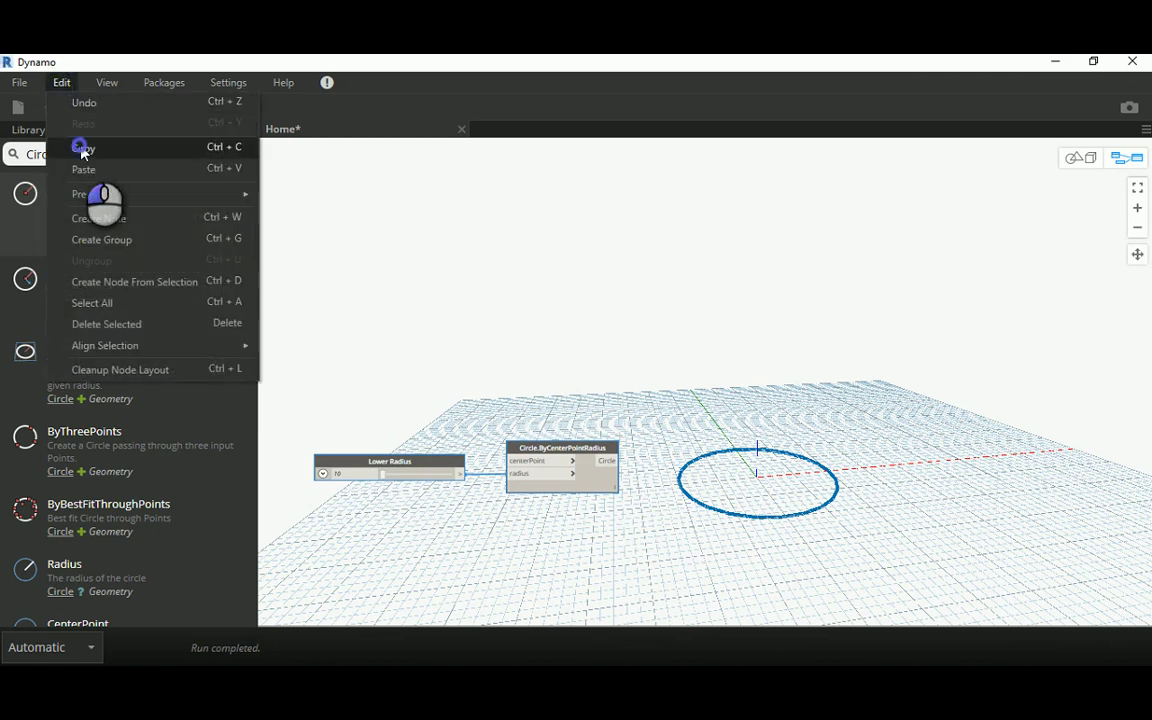
click(78, 147)
click(58, 83)
click(77, 168)
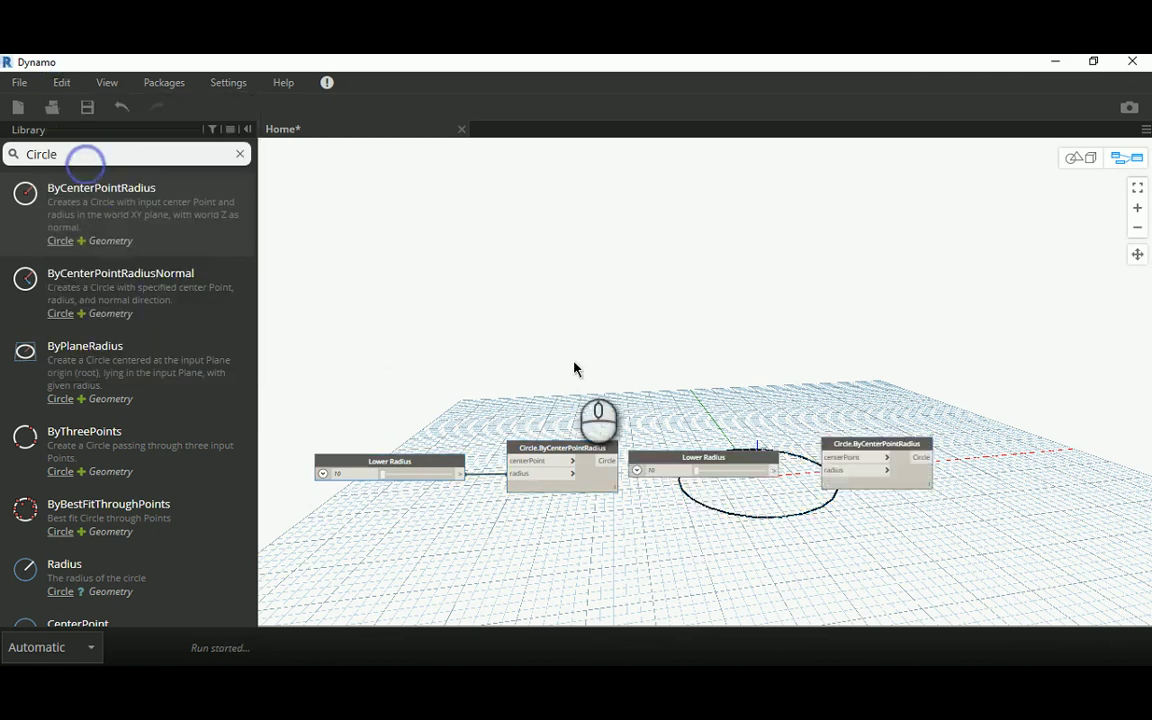
drag(860, 442, 531, 330)
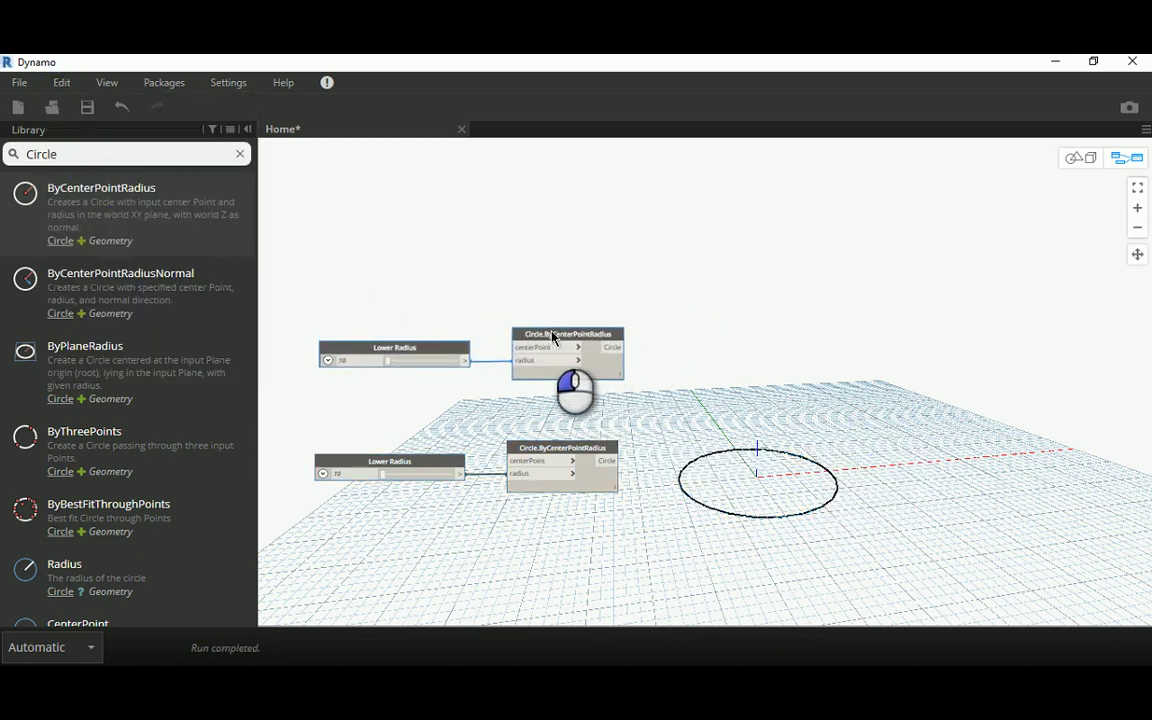
Step: Paste two more copies of the Lower Radius slider and circle pair, stacking each one above the previous pair
click(62, 84)
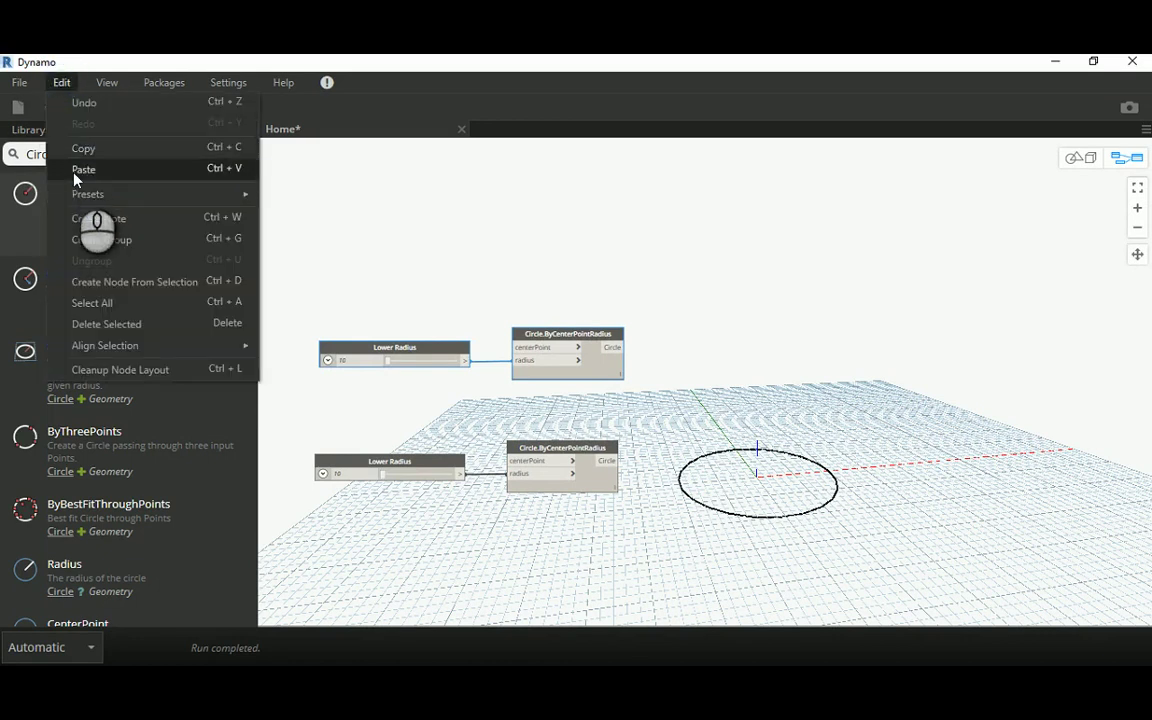
click(77, 168)
drag(865, 450, 554, 212)
click(60, 84)
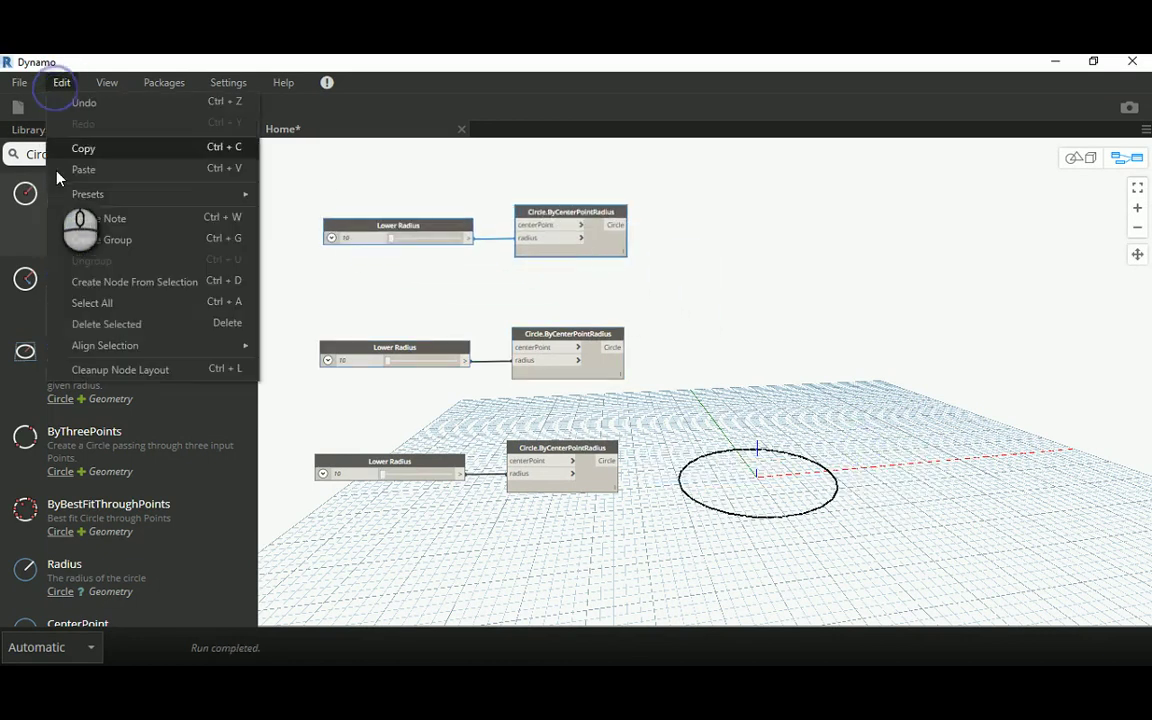
mouse_move(60, 194)
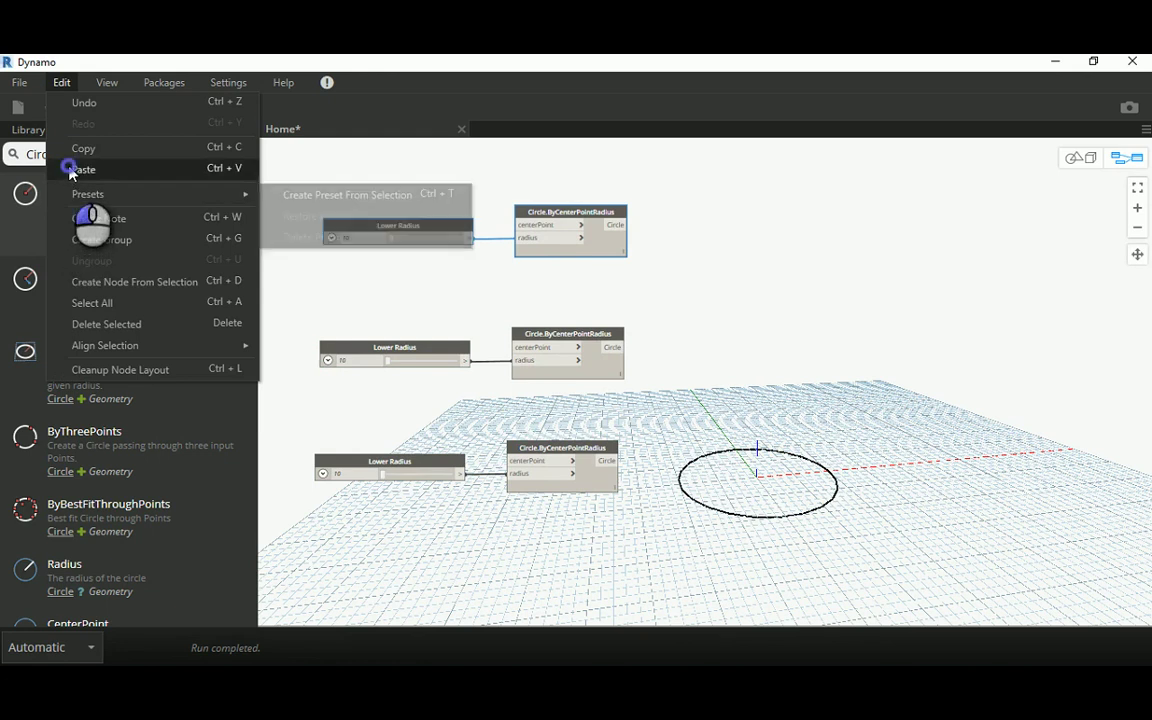
click(80, 169)
middle_drag(728, 303, 788, 401)
drag(940, 557, 631, 204)
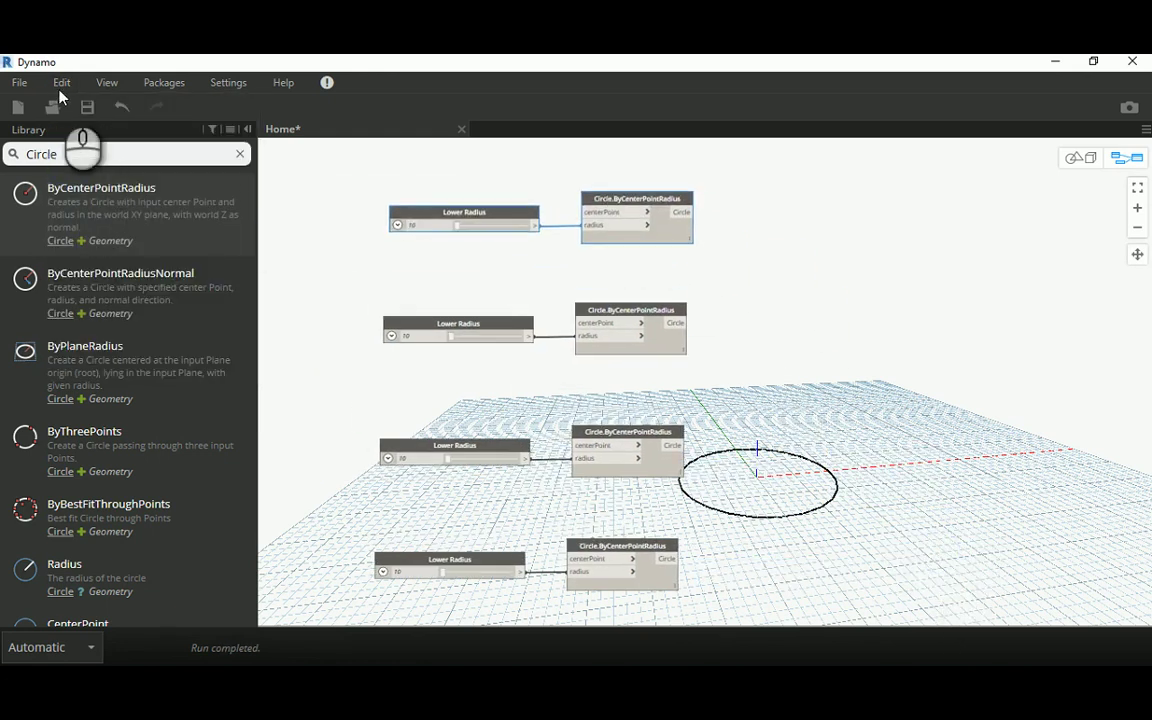
Step: Paste a fifth slider and circle pair and place it at the top of the stack of pairs
click(56, 83)
click(68, 169)
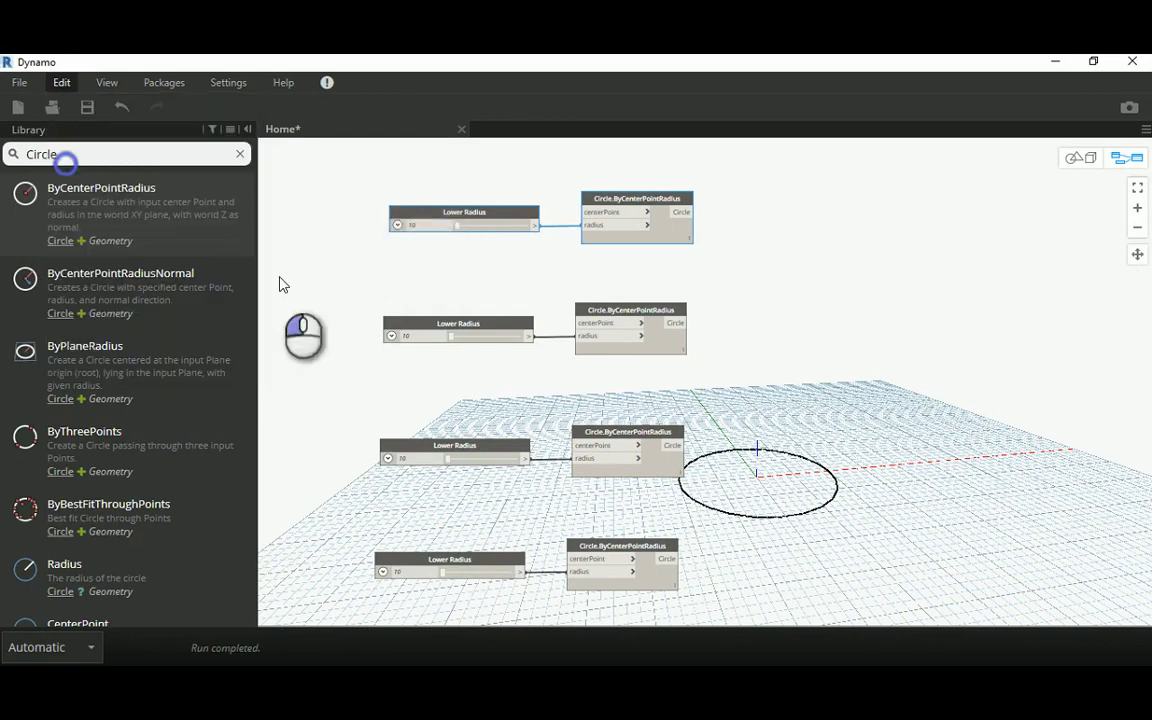
drag(928, 564, 831, 296)
middle_drag(831, 296, 909, 429)
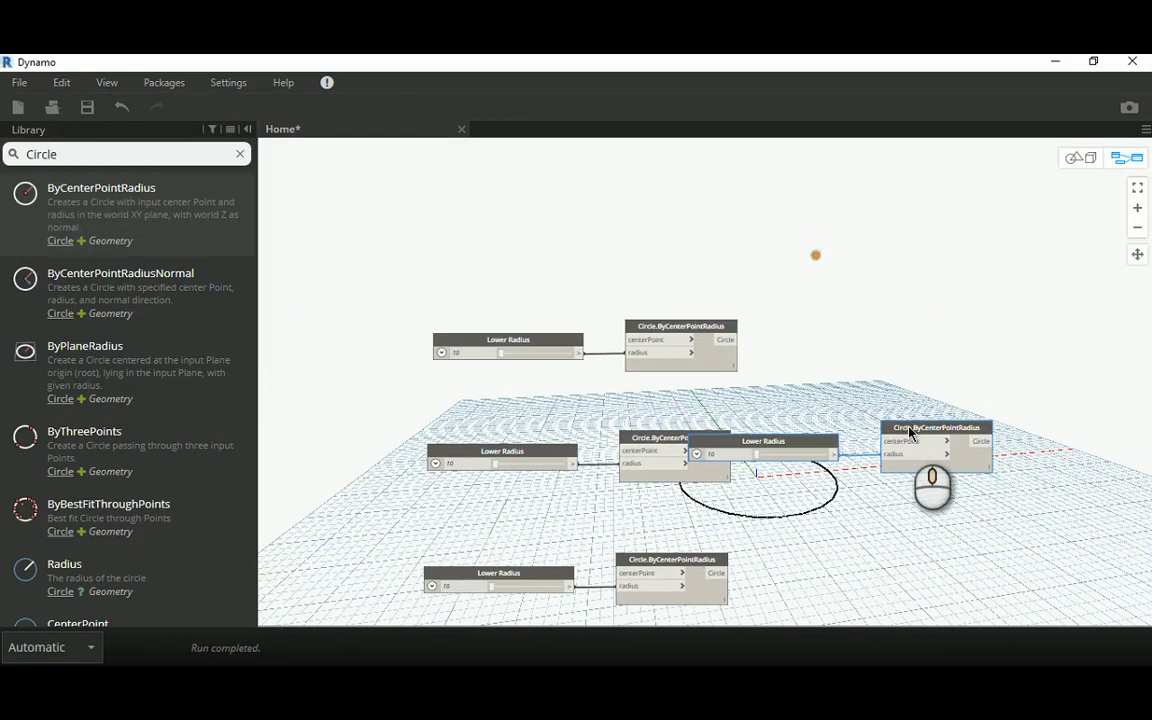
drag(910, 429, 668, 205)
Step: Rename the slider of the third of the five stacked pairs as Mid. Radius
middle_drag(957, 363, 807, 241)
scroll(893, 308, down, 2)
middle_drag(386, 581, 427, 590)
scroll(576, 525, up, 4)
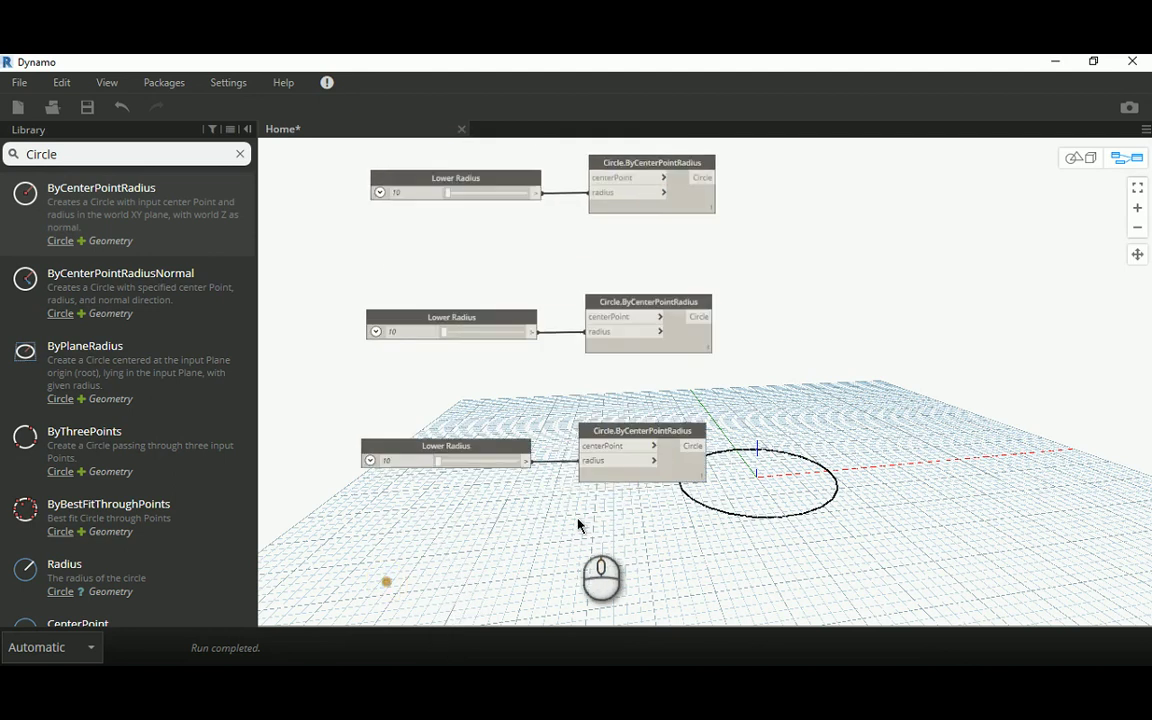
mouse_move(429, 398)
middle_down()
mouse_move(450, 470)
mouse_move(440, 388)
middle_up()
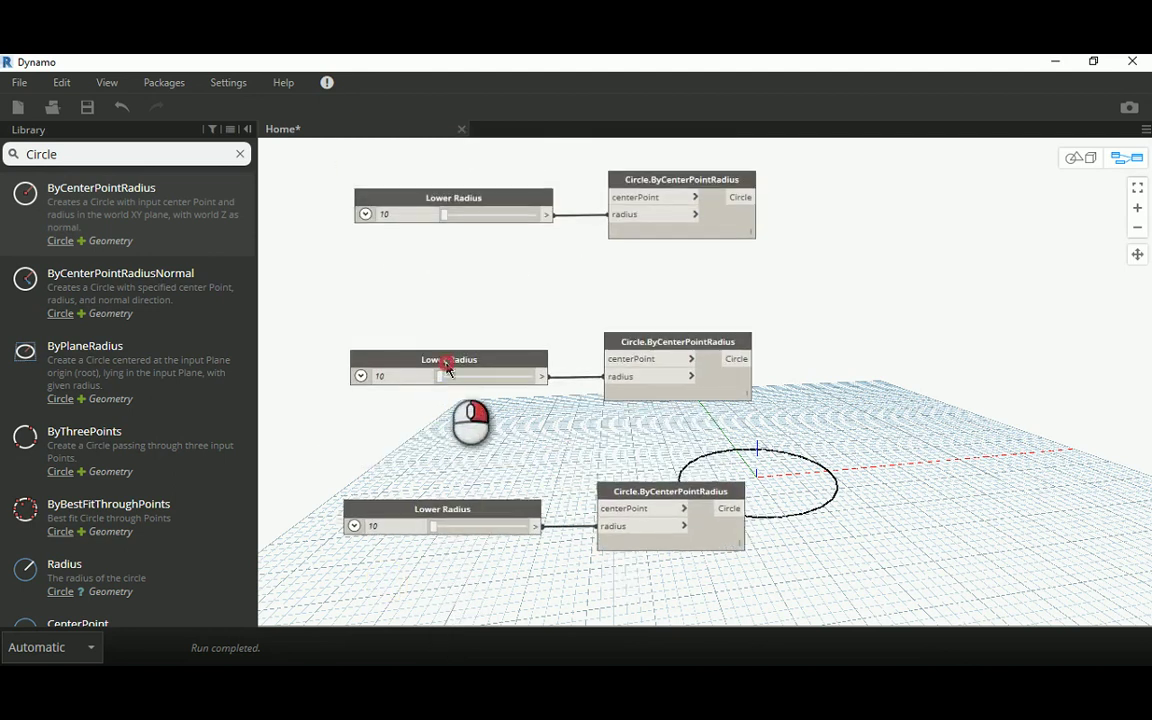
right_click(447, 368)
click(424, 294)
middle_drag(424, 294, 433, 333)
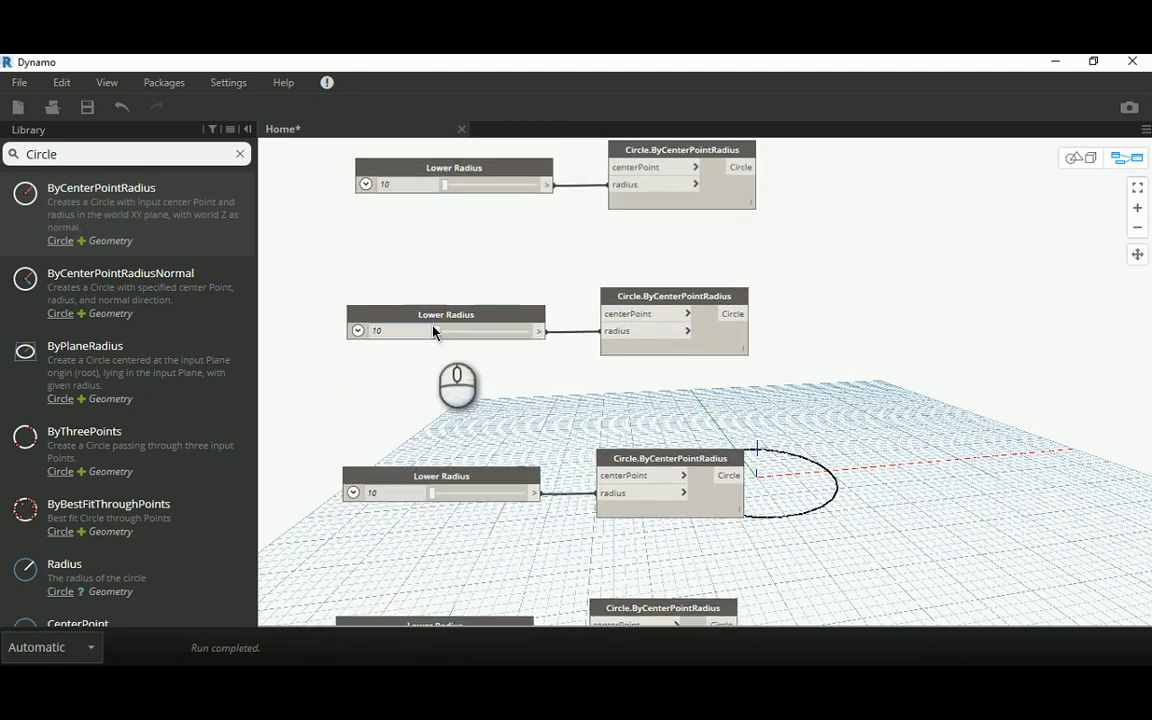
right_click(444, 318)
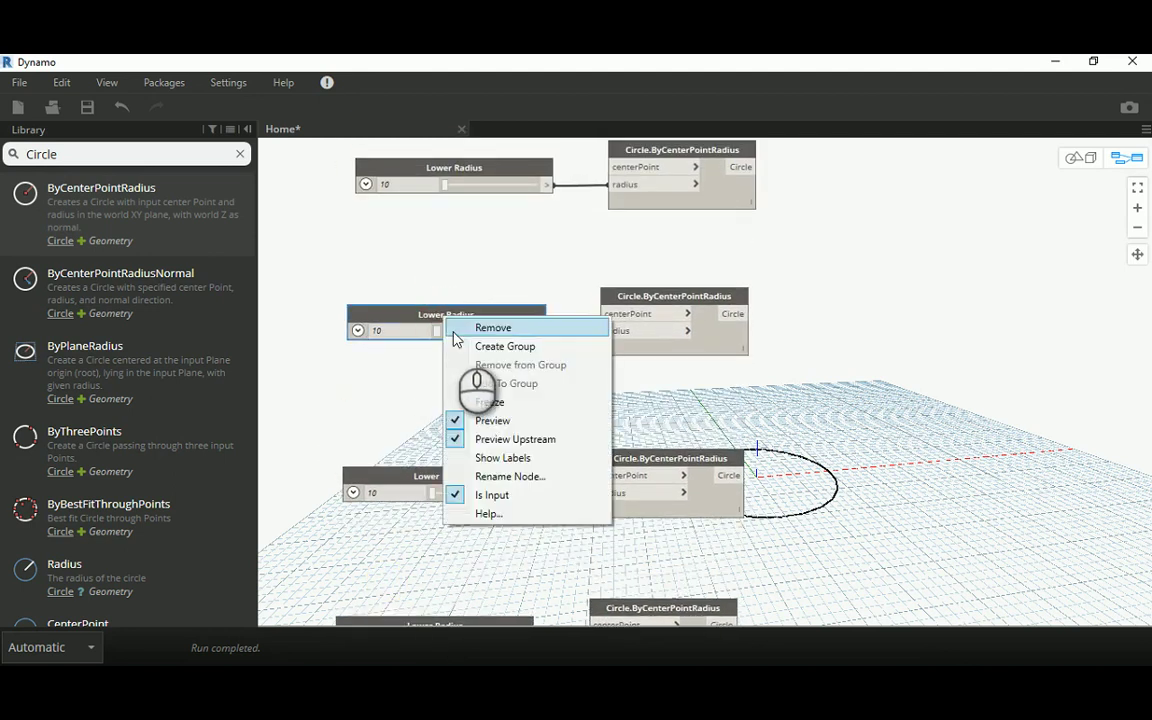
click(488, 478)
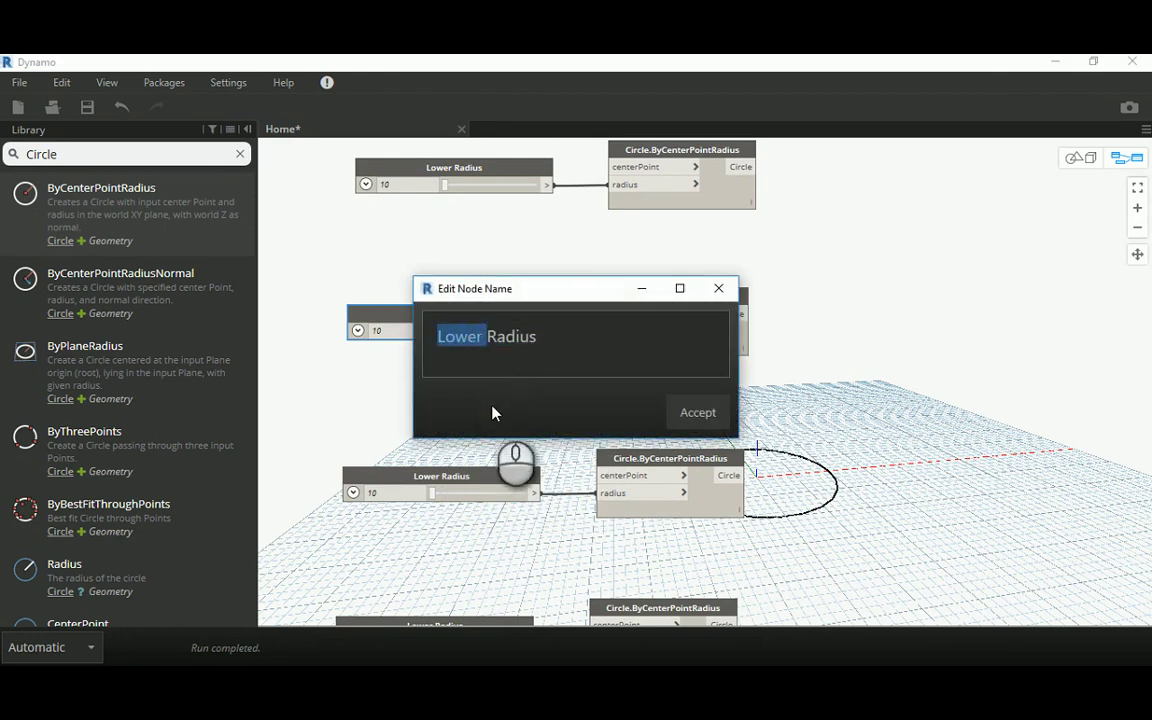
text(Mid.)
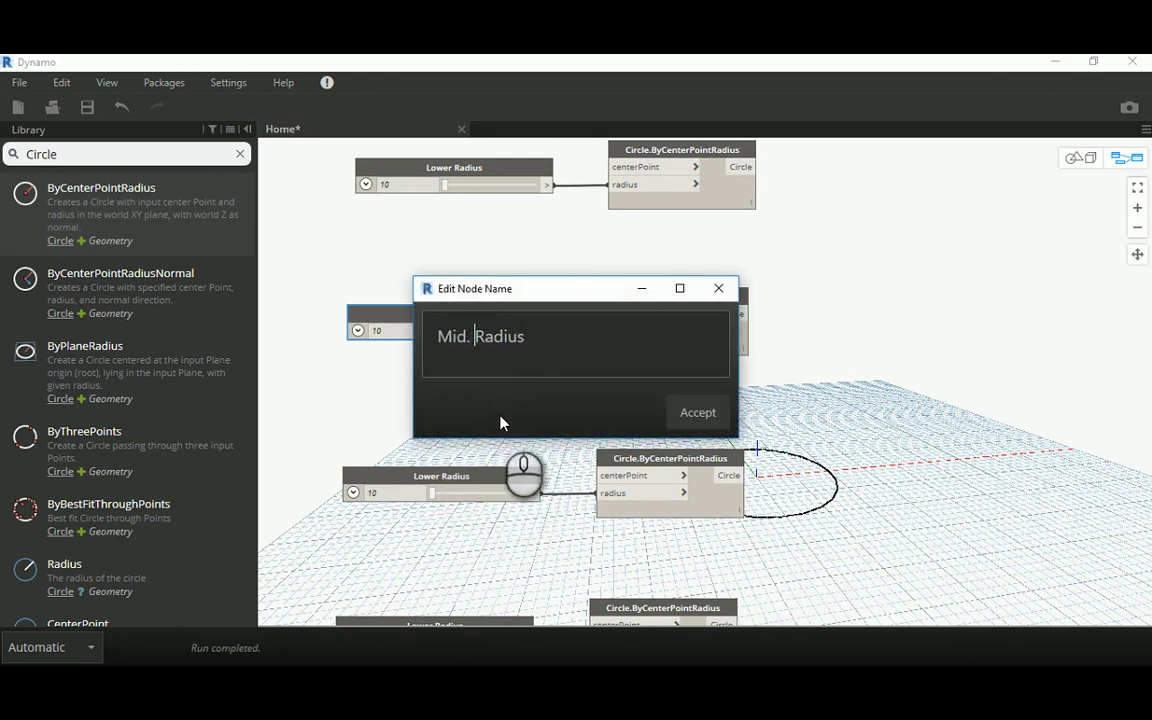
click(690, 410)
Step: Rename the slider of the topmost pair as High Radius
scroll(538, 408, up, 6)
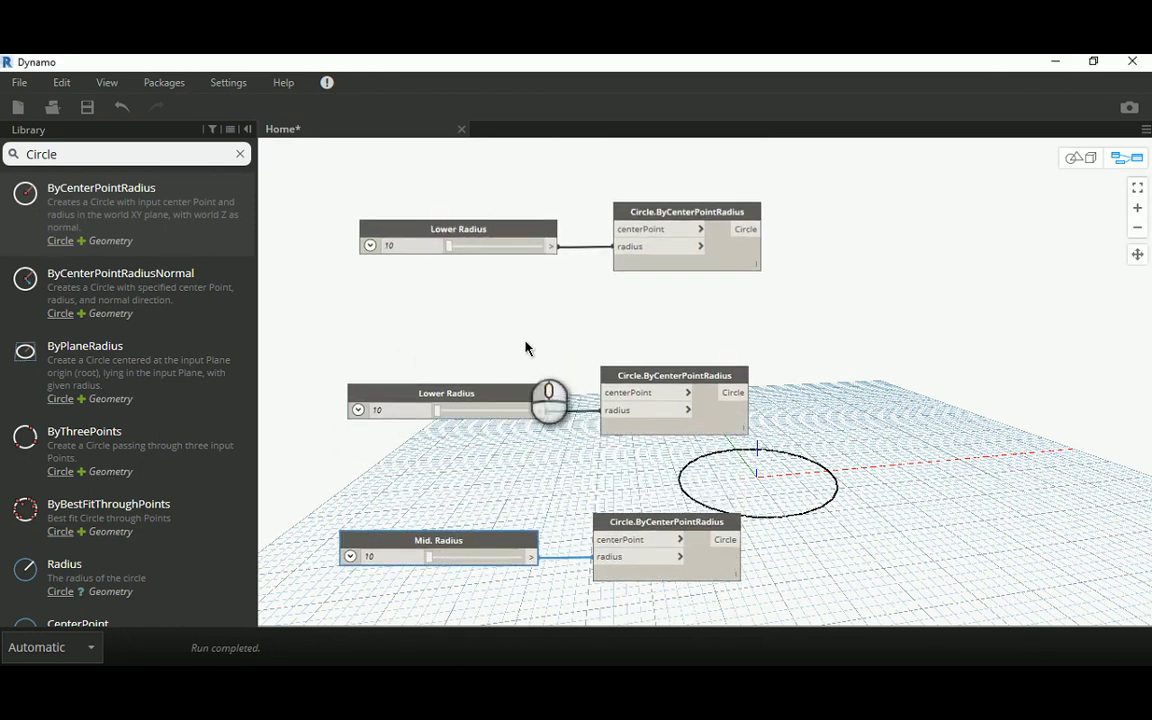
right_click(455, 373)
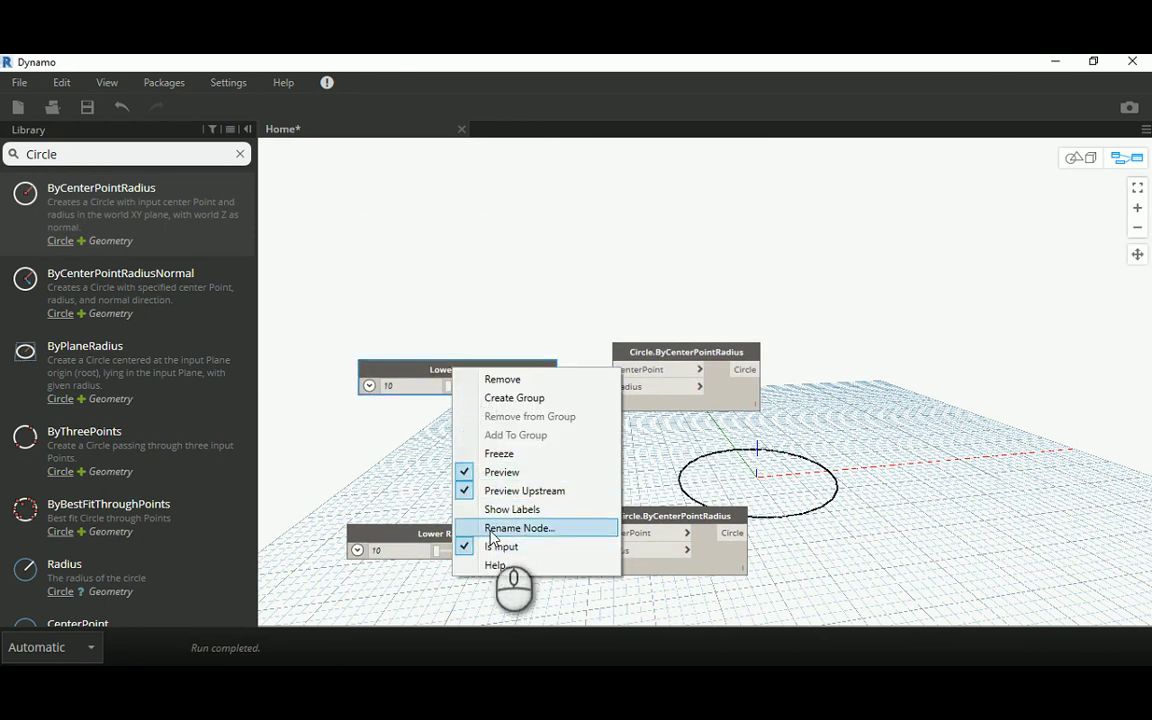
click(490, 528)
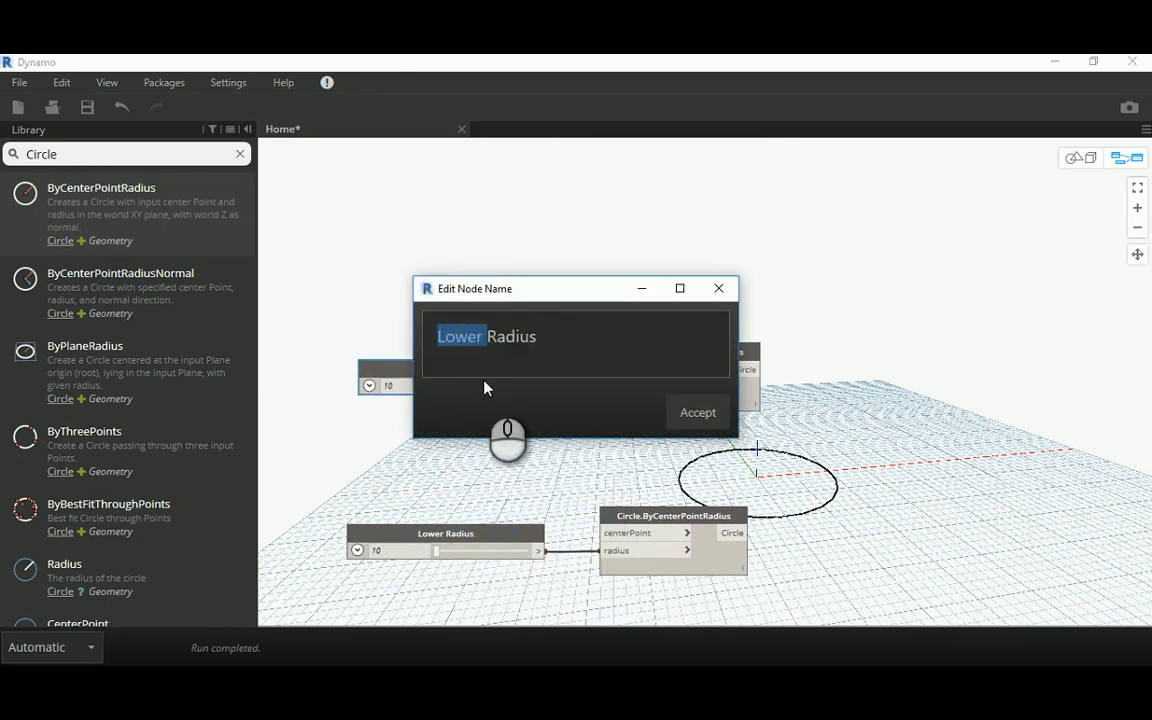
text(High)
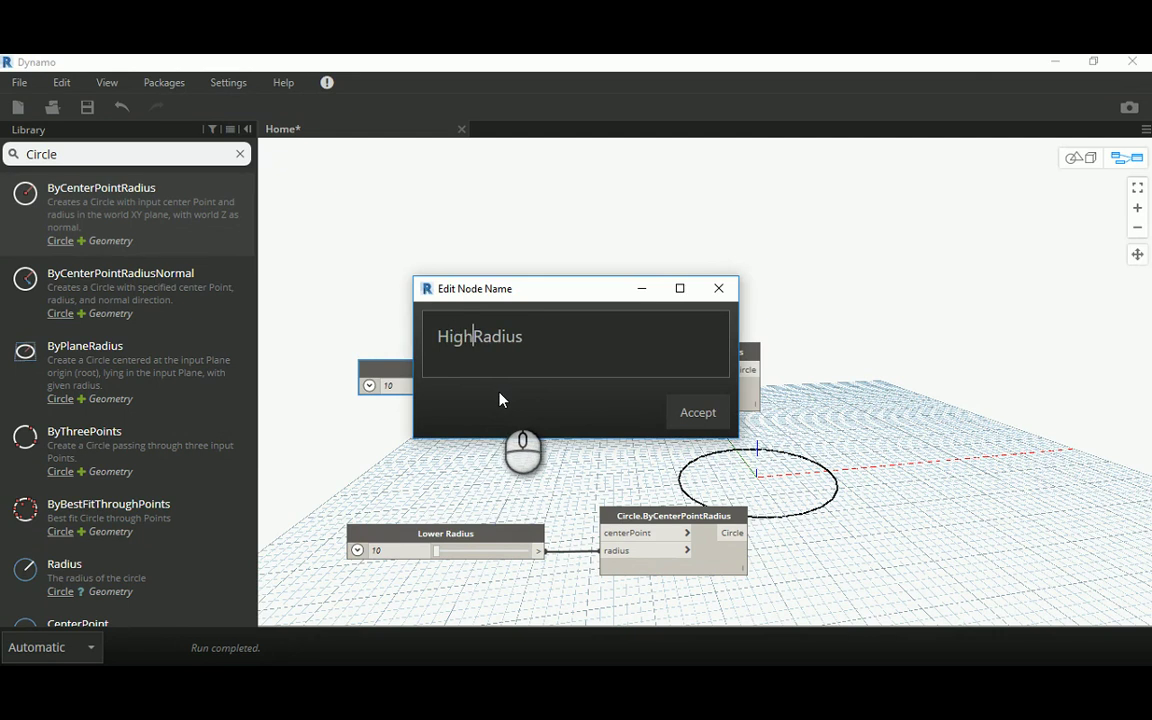
click(684, 413)
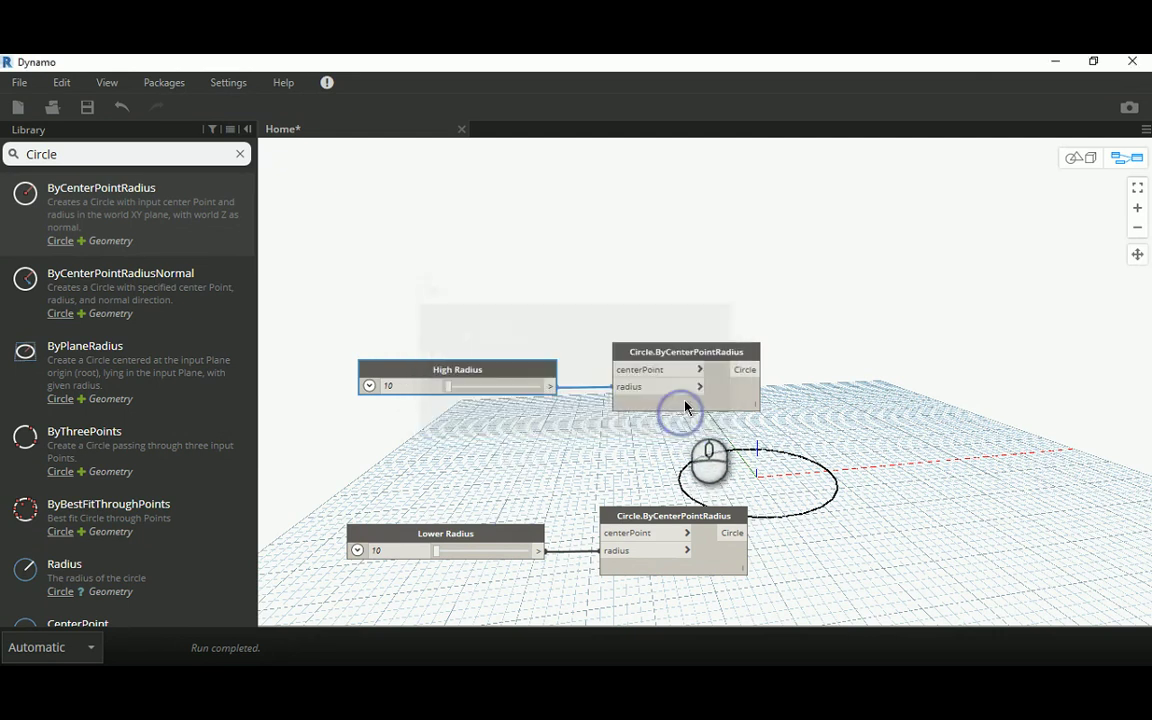
Step: Nudge the High Radius slider and its circle node together slightly to the left, and deselect them
middle_drag(685, 407, 608, 226)
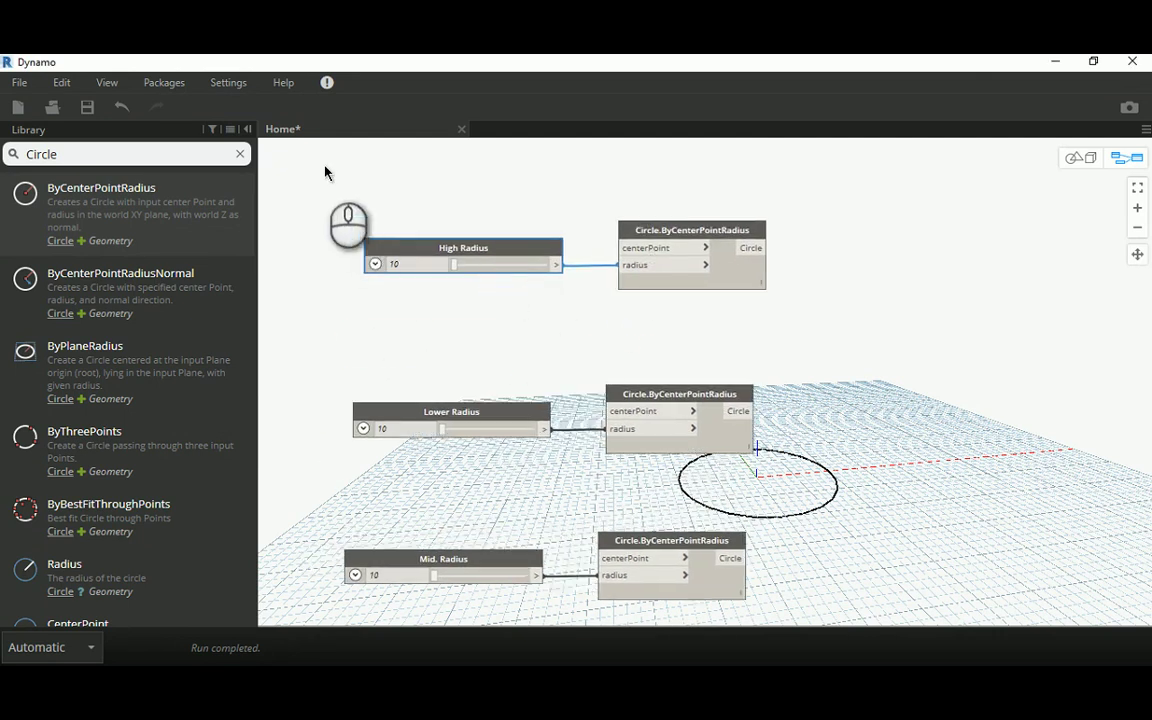
drag(324, 172, 800, 280)
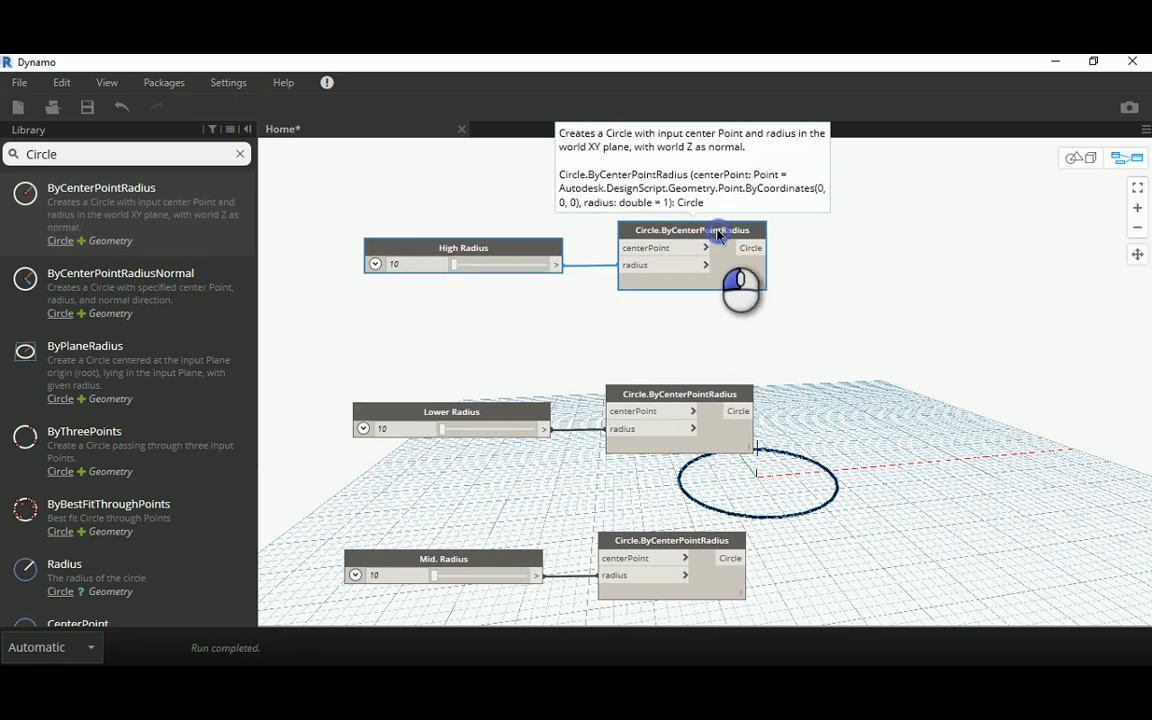
drag(722, 237, 718, 237)
click(601, 348)
Step: Rename the slider between High Radius and Mid. Radius as Mid.-High Radius
scroll(557, 330, down, 2)
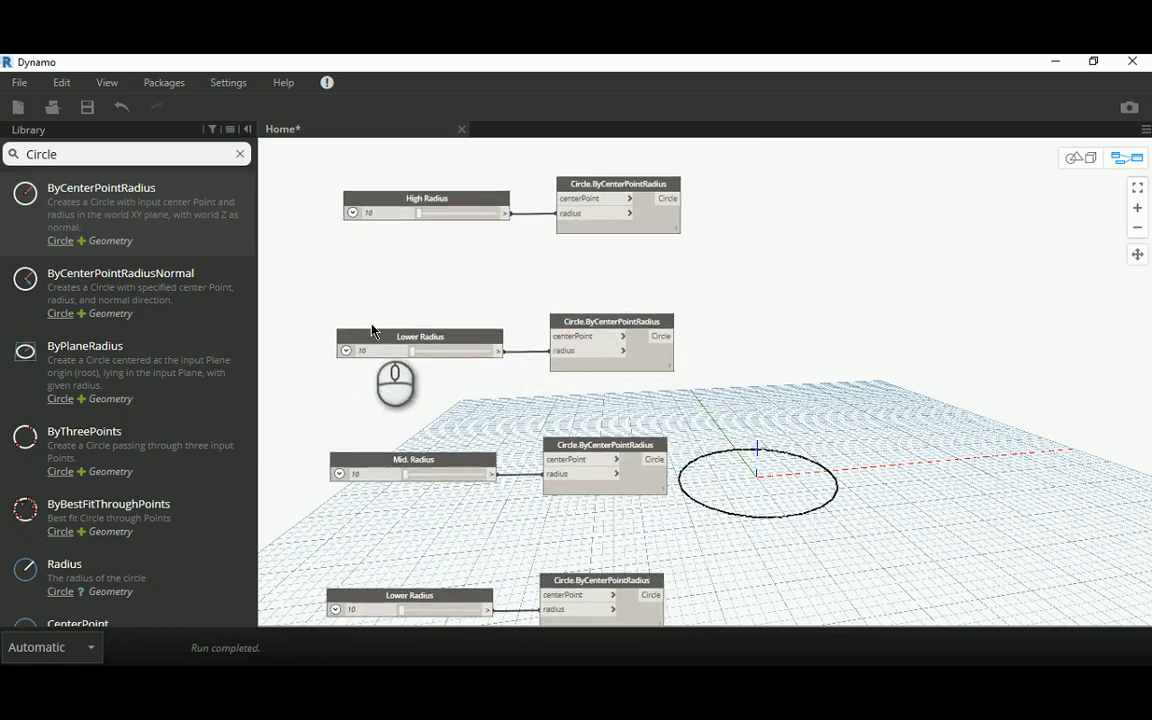
scroll(371, 331, up, 2)
right_click(428, 349)
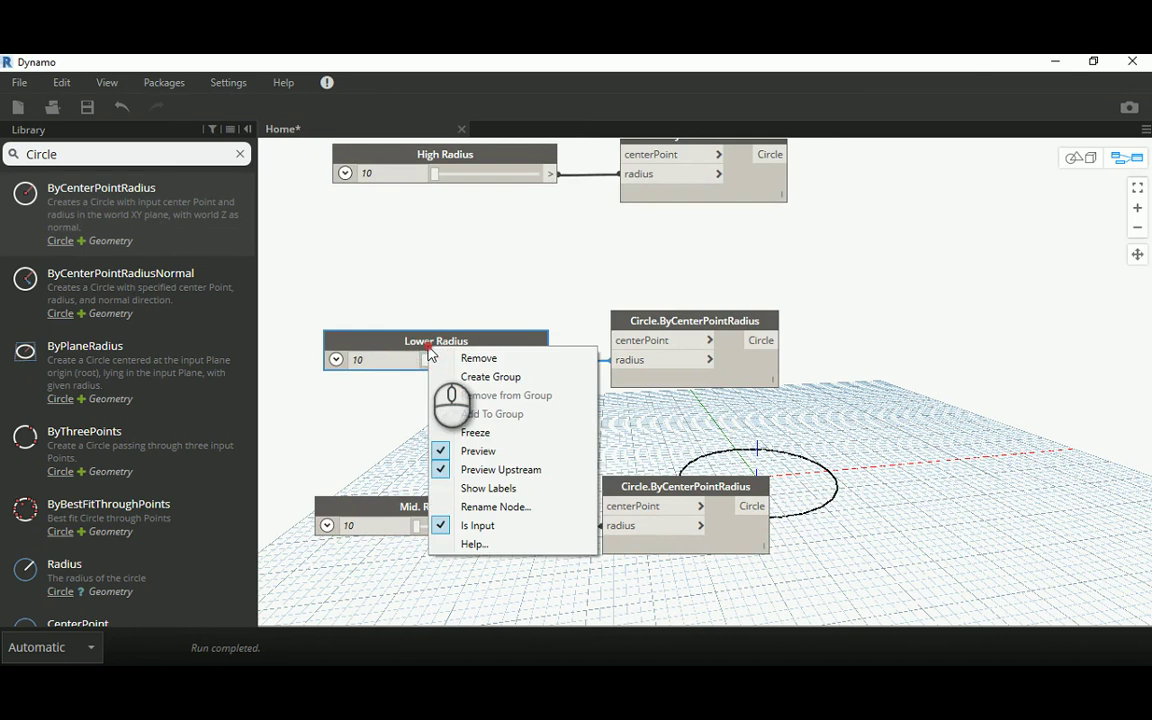
click(468, 508)
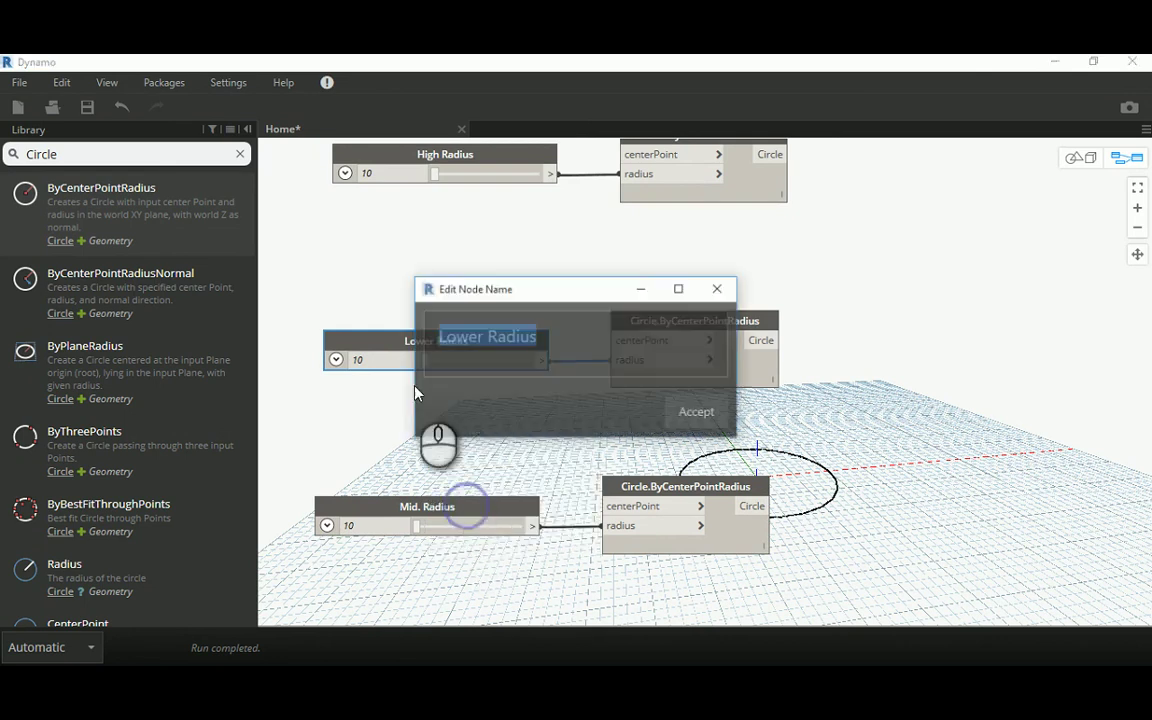
double_click(458, 337)
text(Mid.)
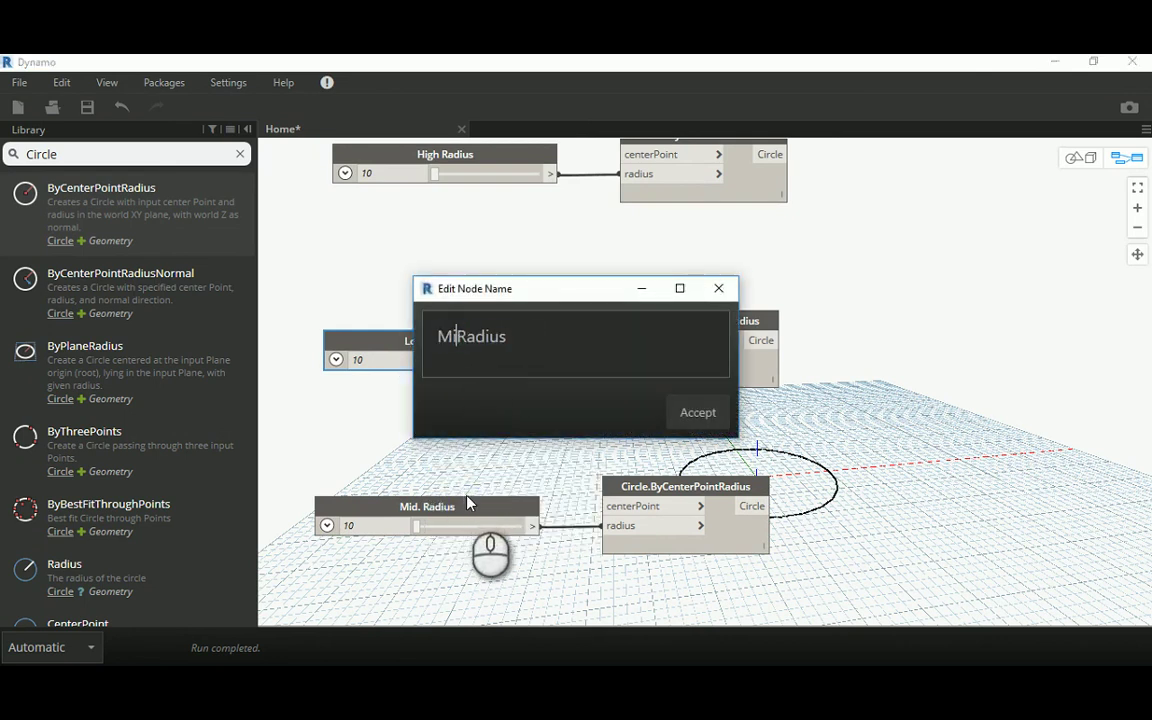
text(-High)
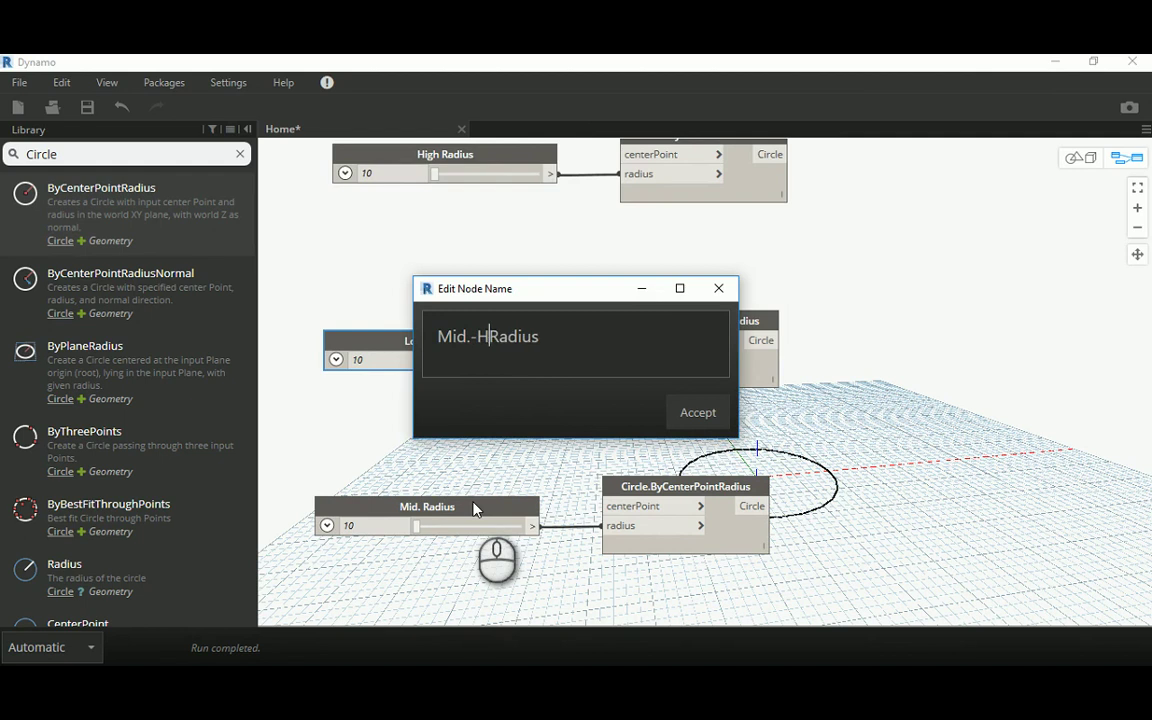
click(688, 418)
middle_drag(530, 458, 540, 314)
scroll(514, 337, down, 1)
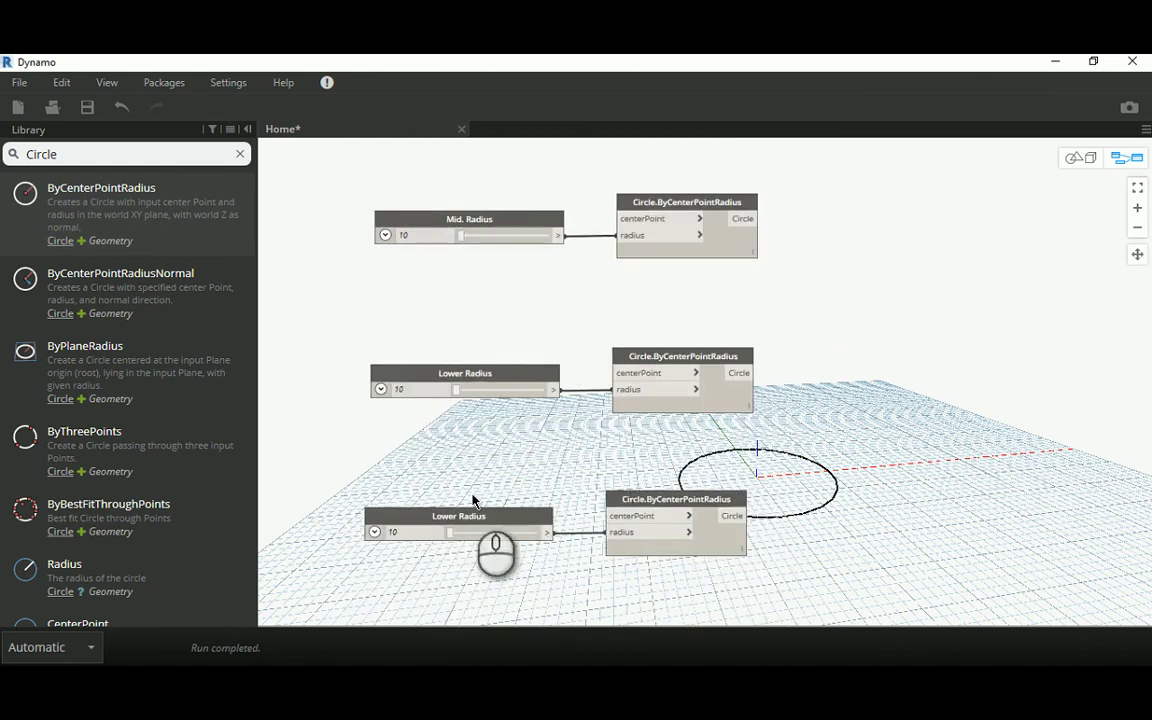
scroll(450, 378, up, 4)
right_click(446, 379)
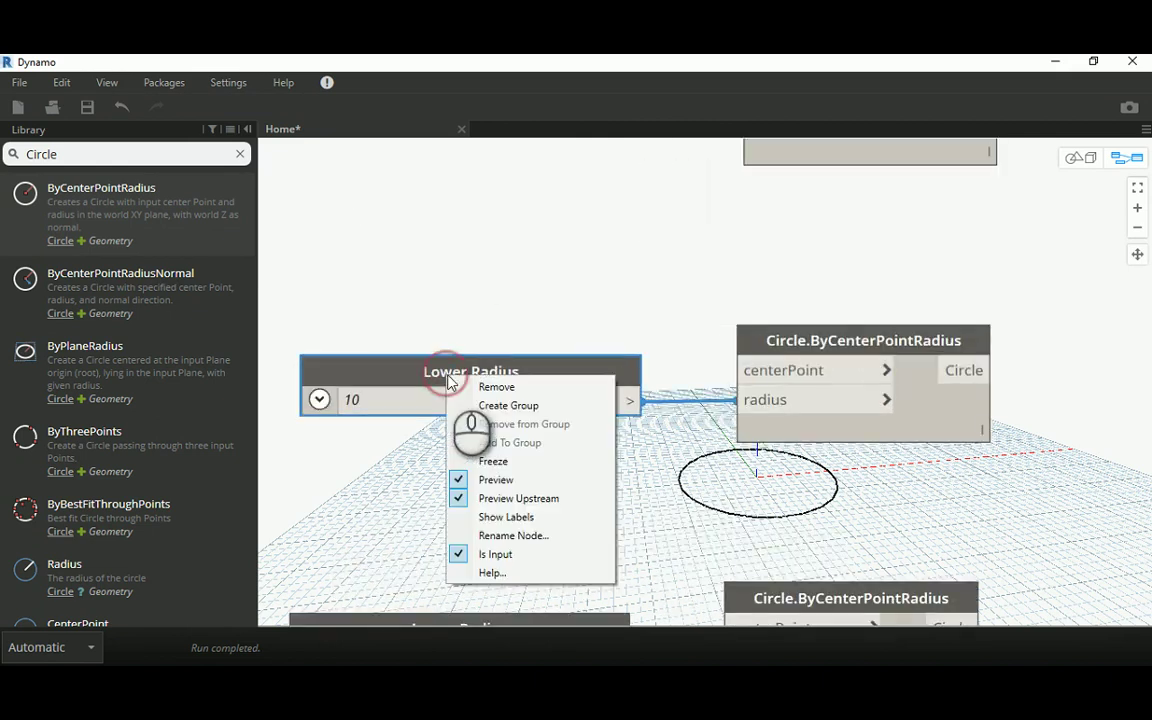
click(486, 518)
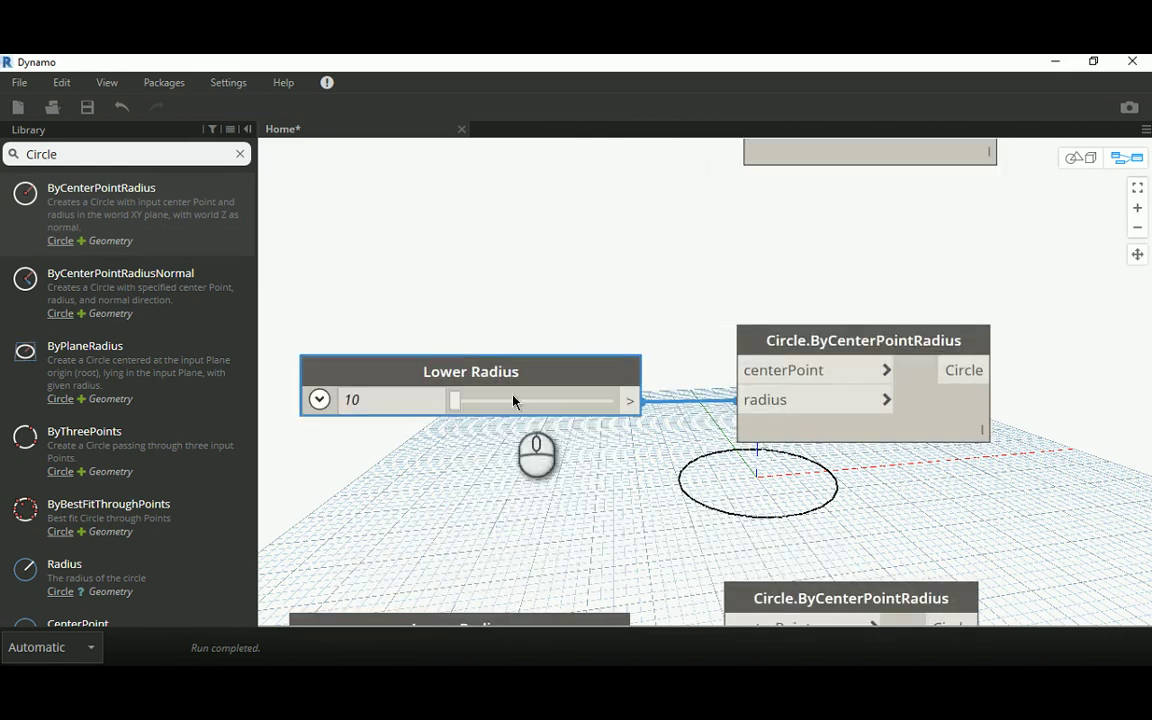
right_click(489, 376)
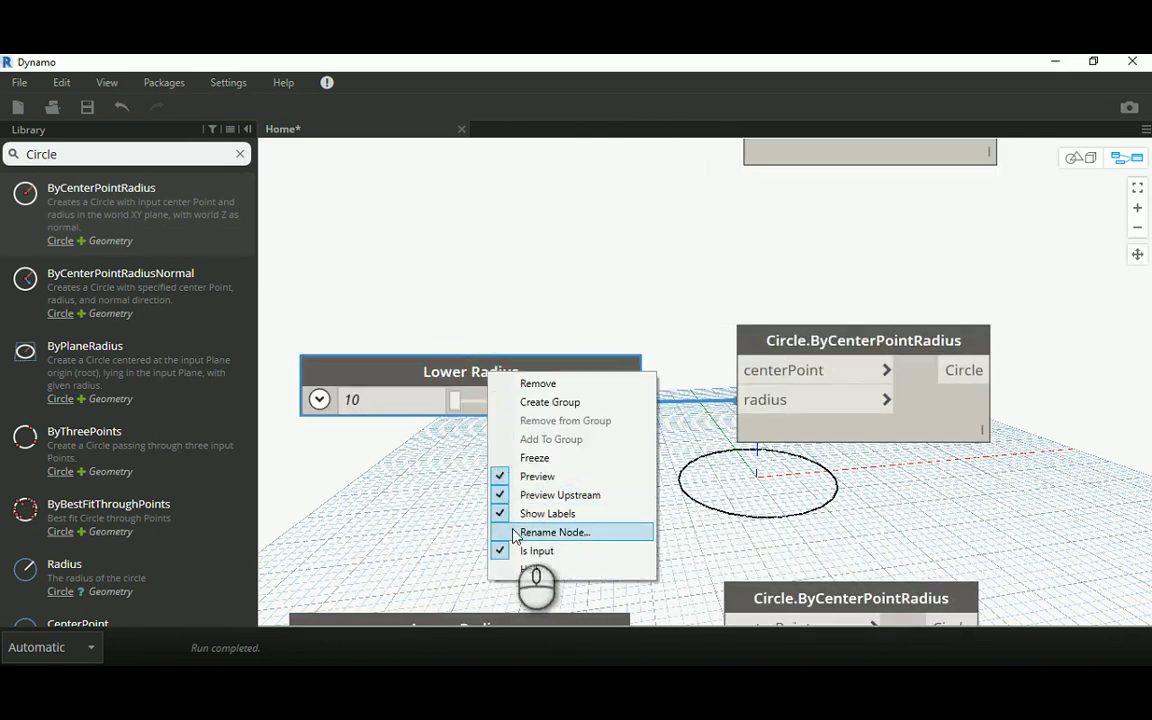
click(500, 513)
Step: Rename the slider between Mid. Radius and the bottom Lower Radius slider as Mid. Low Radius
right_click(468, 377)
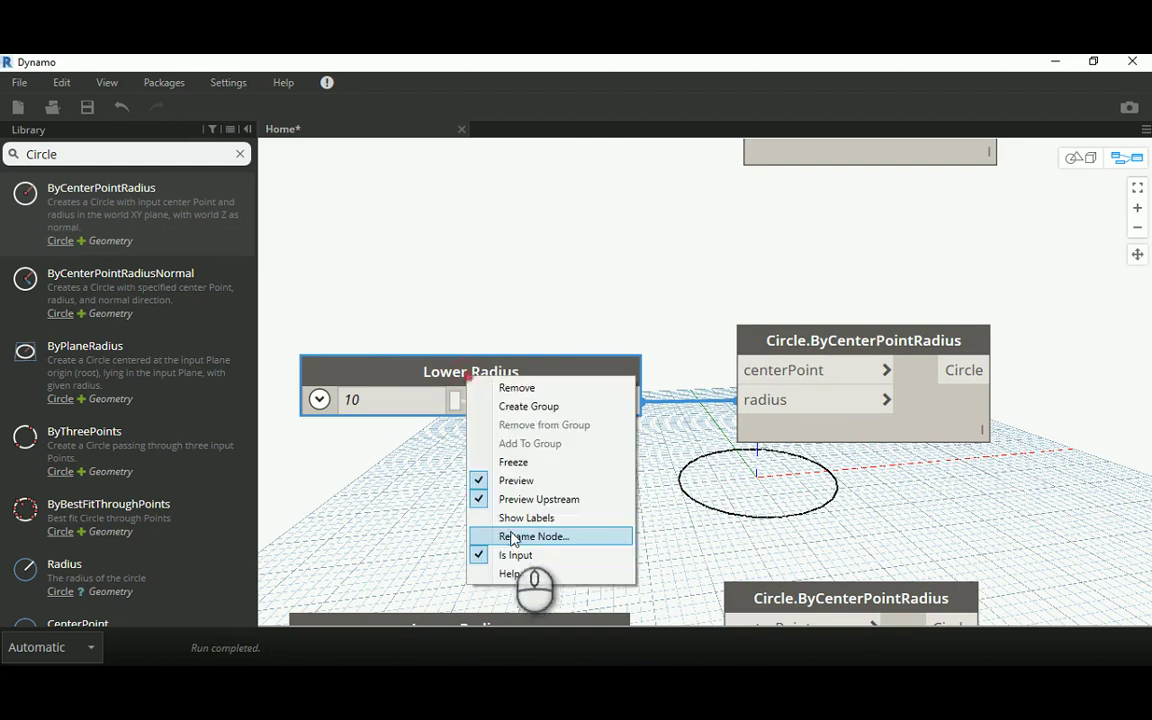
click(515, 537)
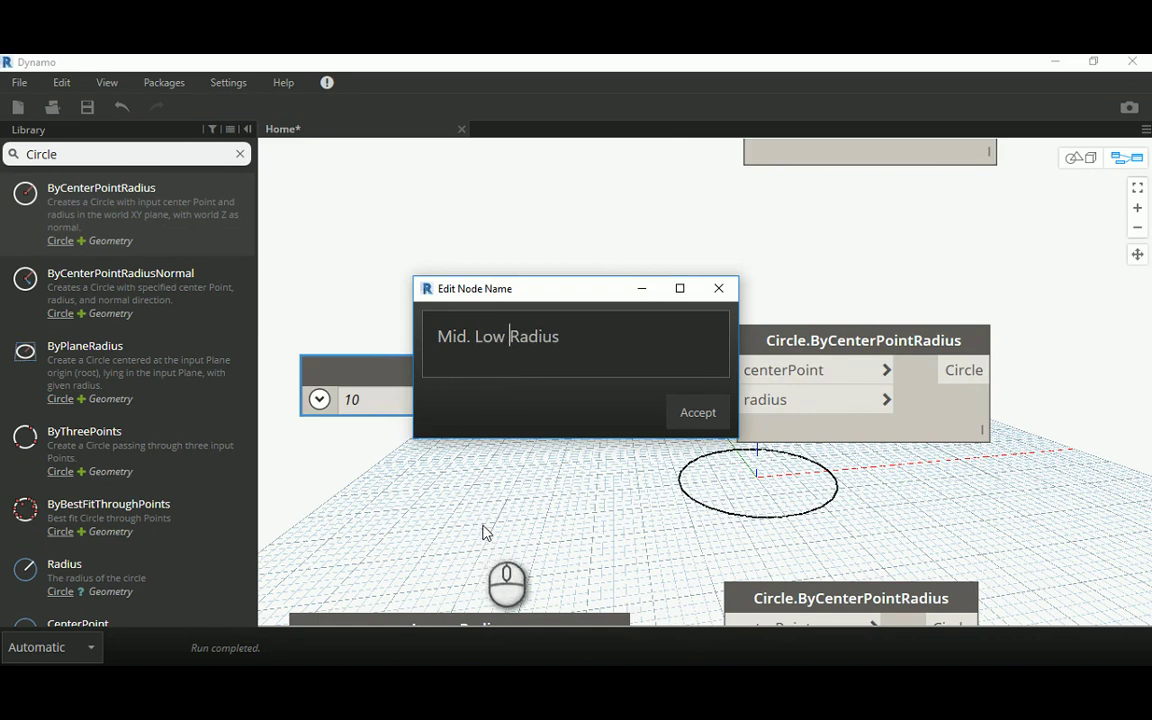
text(Mid. Low)
click(688, 410)
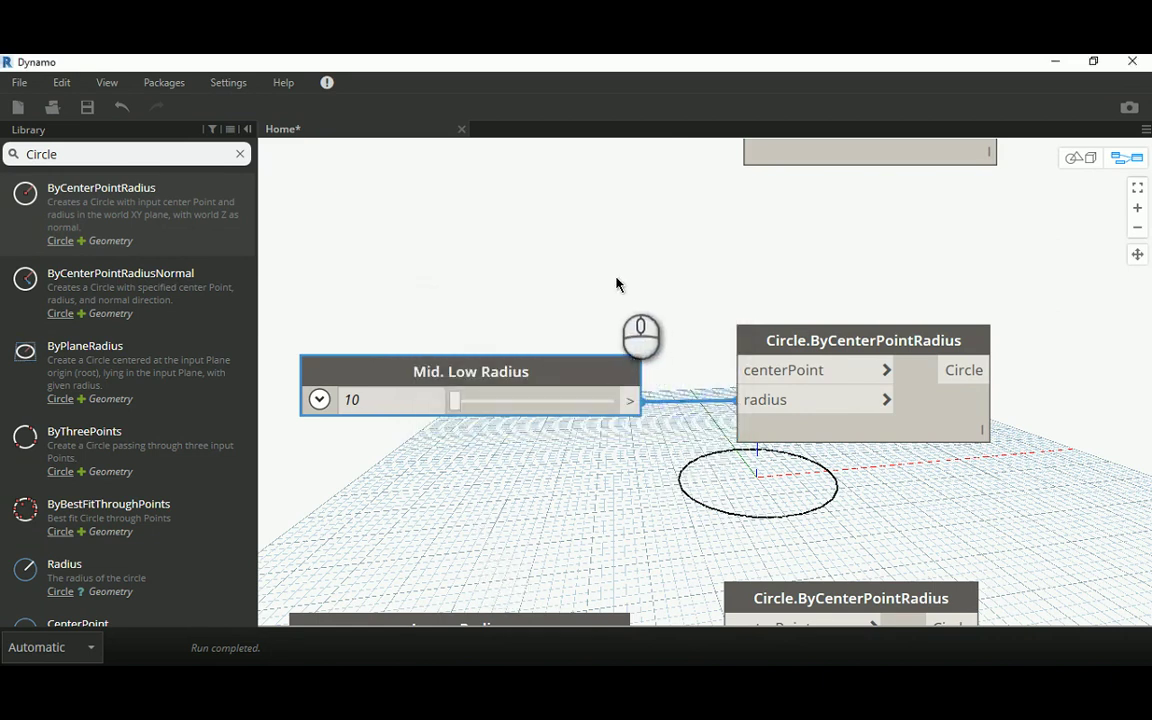
Step: Set the bottom Lower Radius slider to 180
scroll(616, 284, down, 3)
middle_drag(542, 293, 571, 350)
scroll(572, 350, down, 1)
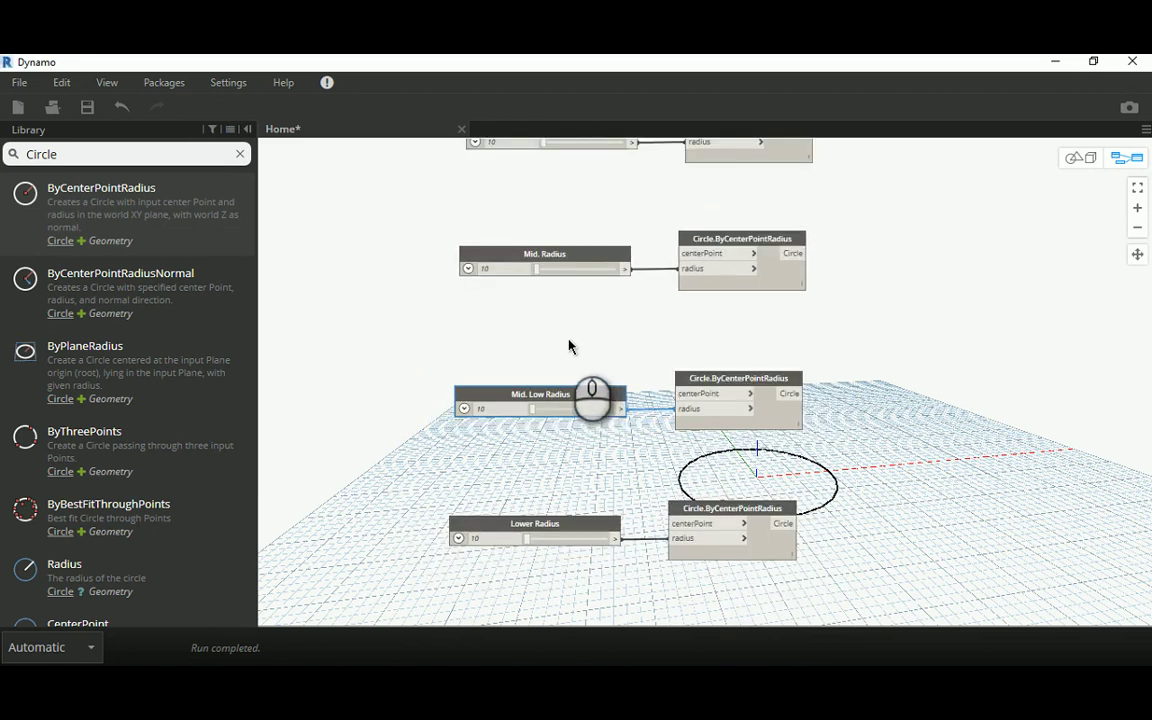
middle_drag(571, 445, 520, 448)
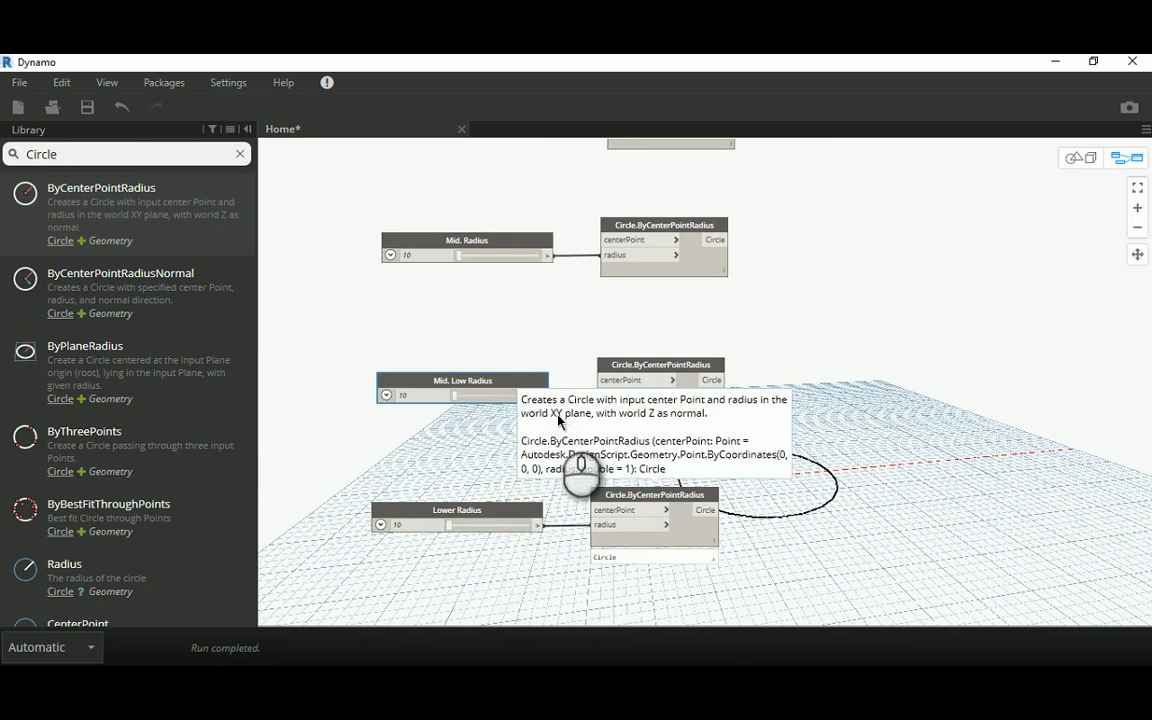
middle_drag(645, 440, 529, 427)
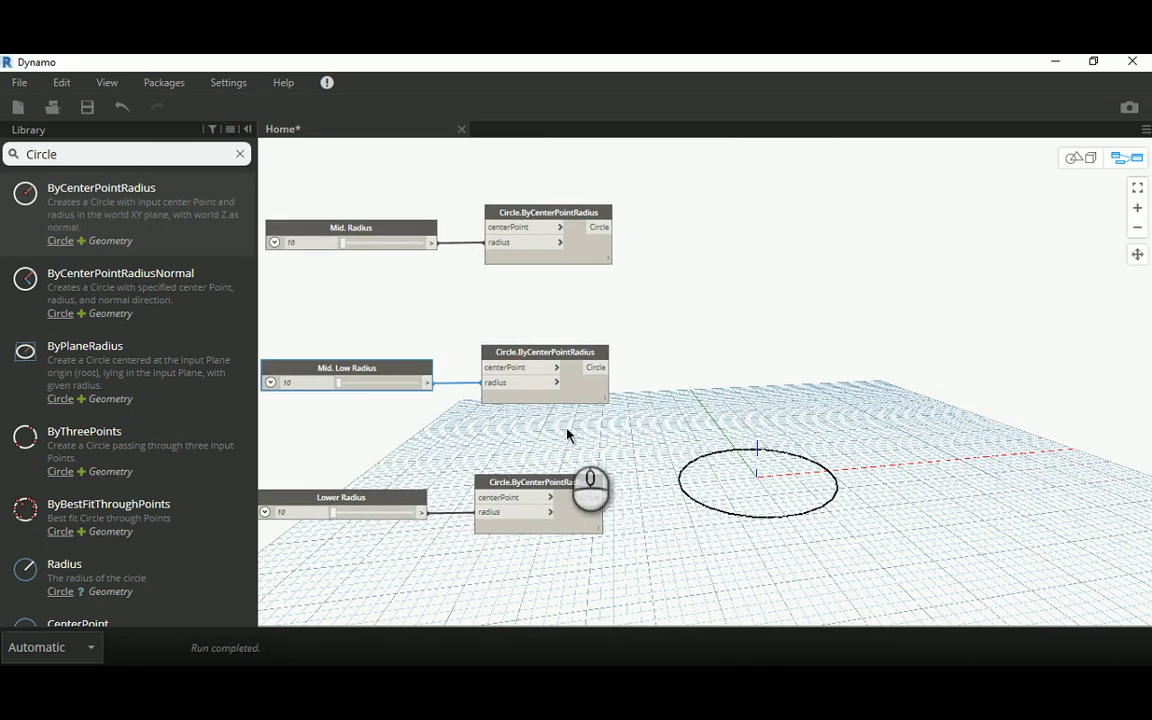
middle_drag(399, 440, 509, 455)
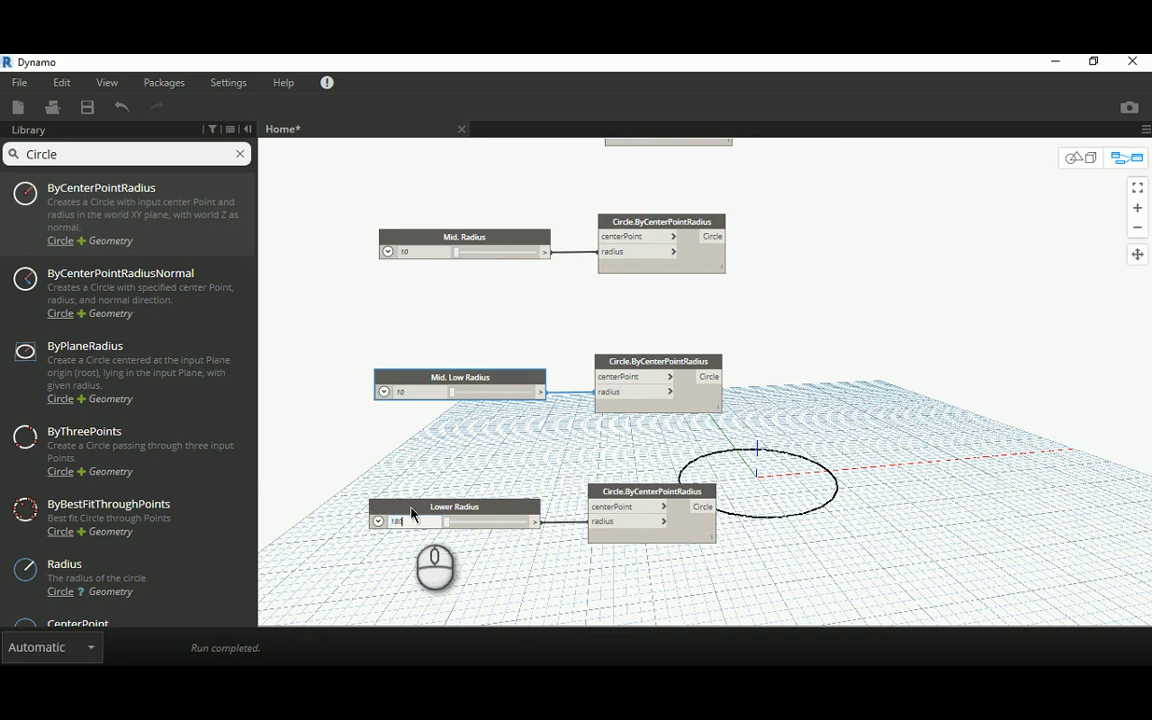
click(406, 422)
Step: Set the Mid. Low Radius slider to 50 and the Mid. Radius slider to 40
drag(415, 392, 391, 398)
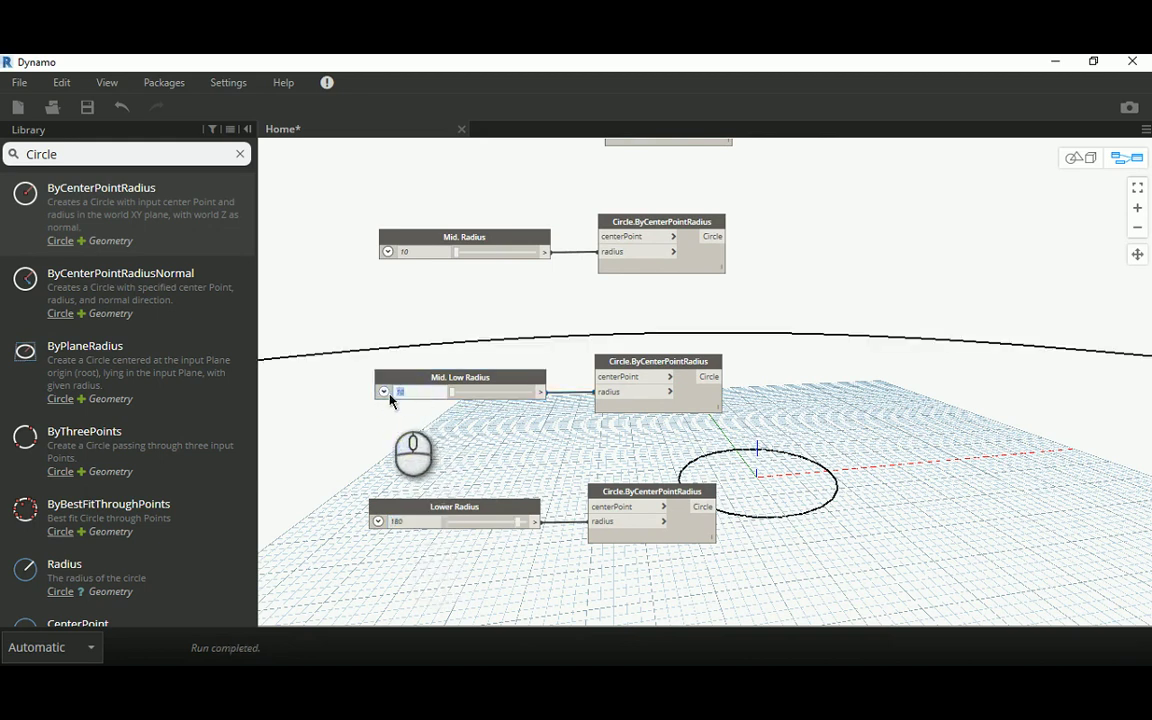
text(50)
click(393, 429)
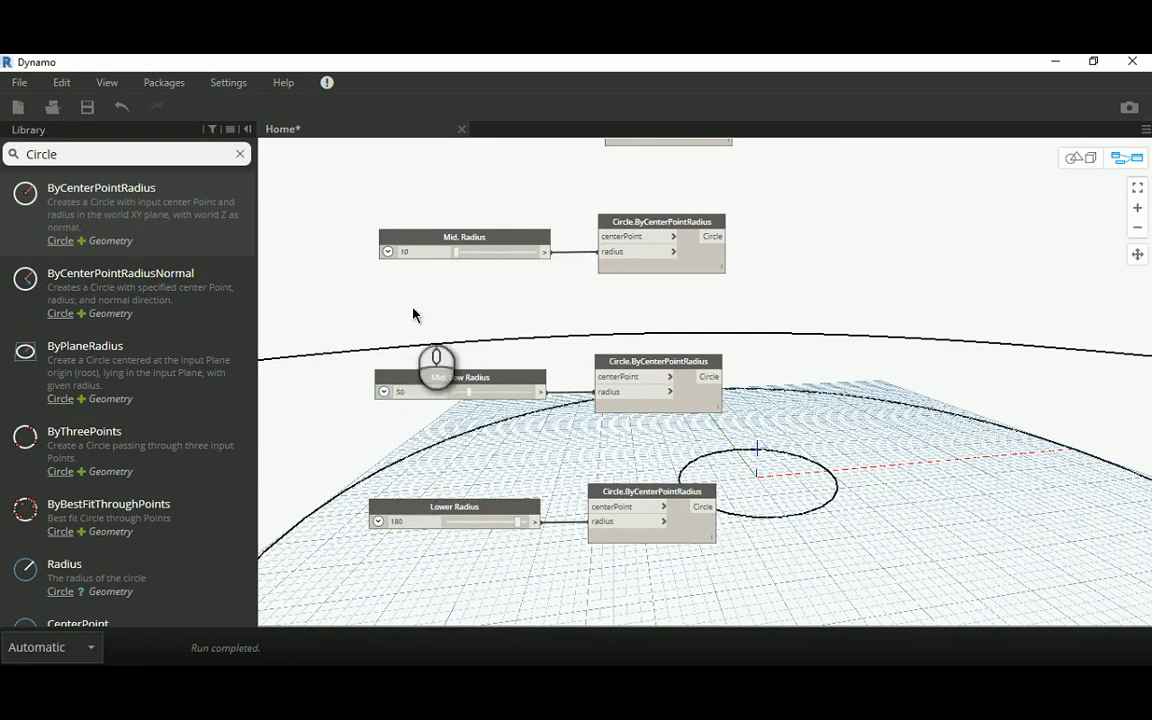
middle_drag(415, 313, 408, 365)
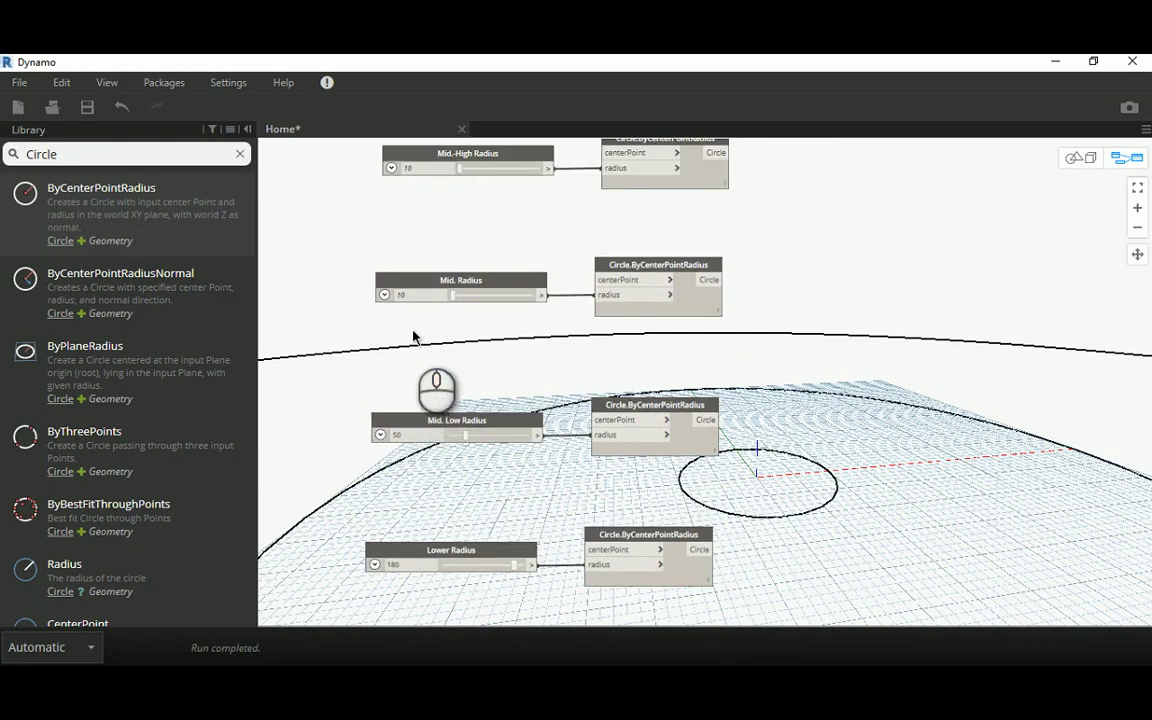
drag(410, 296, 383, 303)
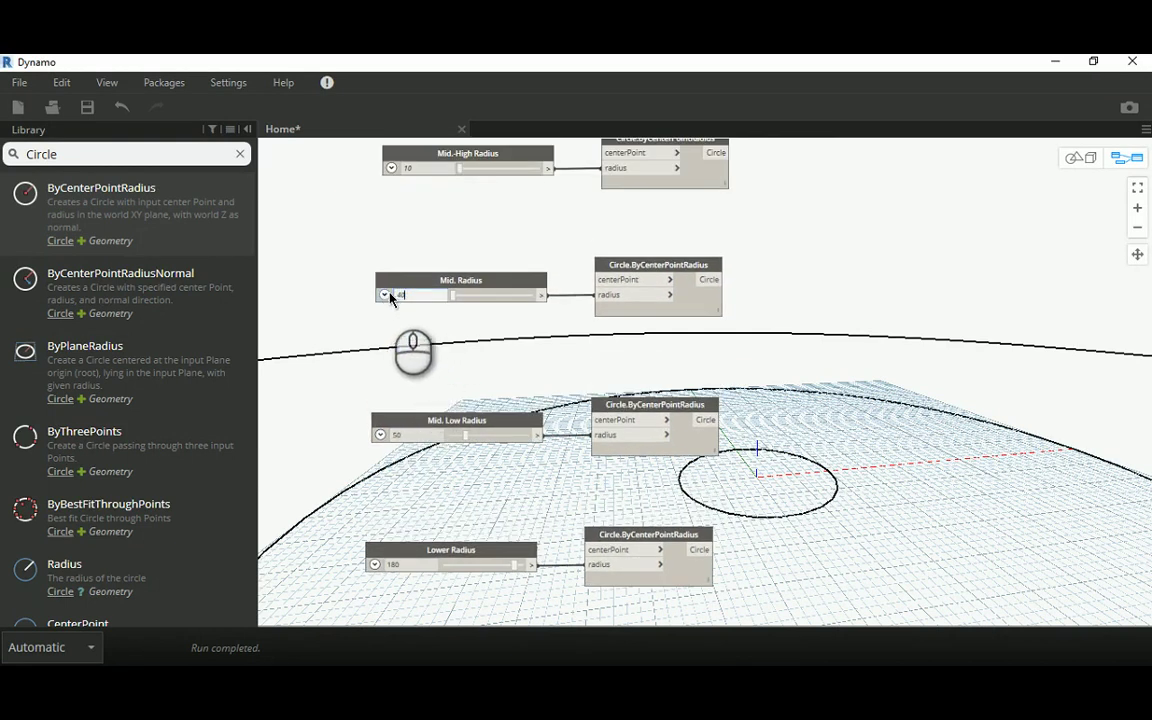
Step: Set the Mid.-High Radius slider to 55 and the High Radius slider to 50
middle_drag(433, 235, 420, 337)
drag(410, 272, 385, 282)
middle_drag(404, 226, 410, 293)
text(50)
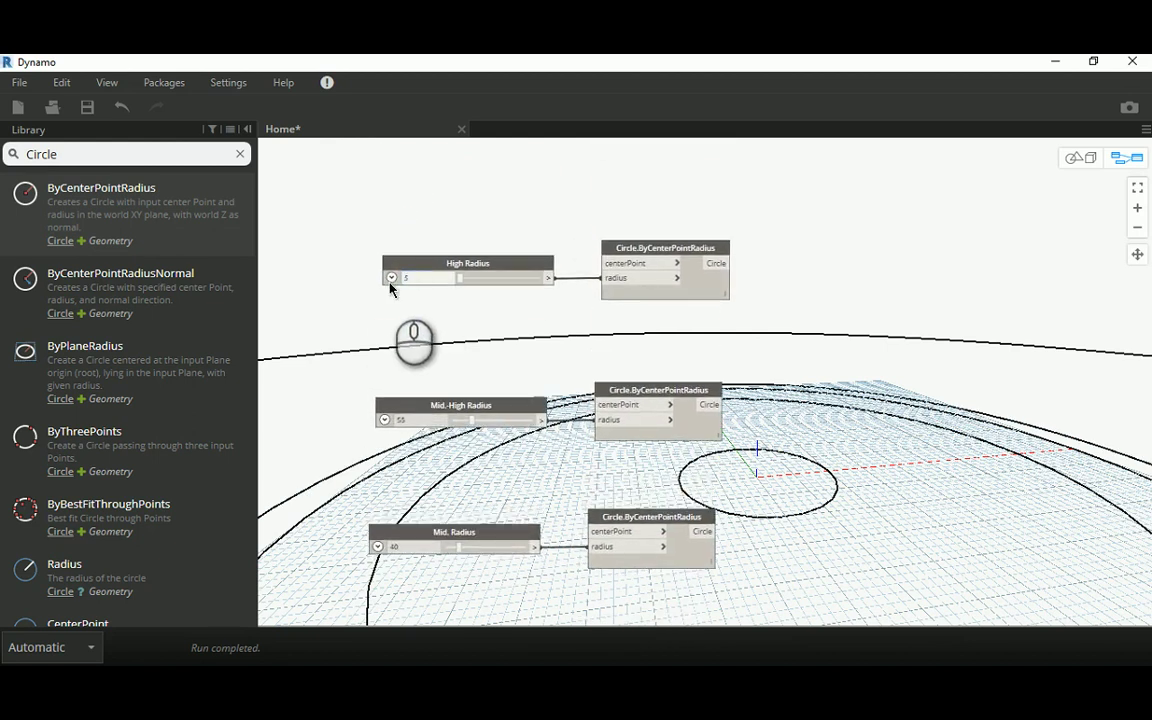
click(402, 319)
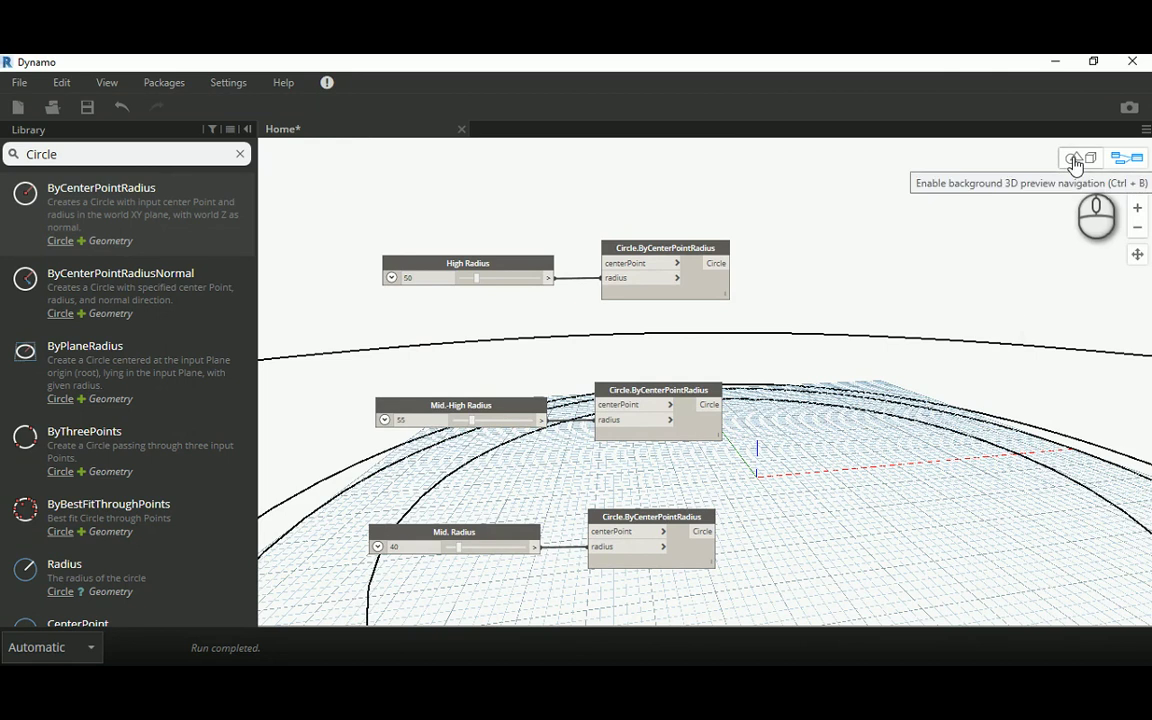
Step: Examine the resized circles in the background 3D preview, and return to graph navigation
click(1074, 160)
scroll(735, 388, down, 5)
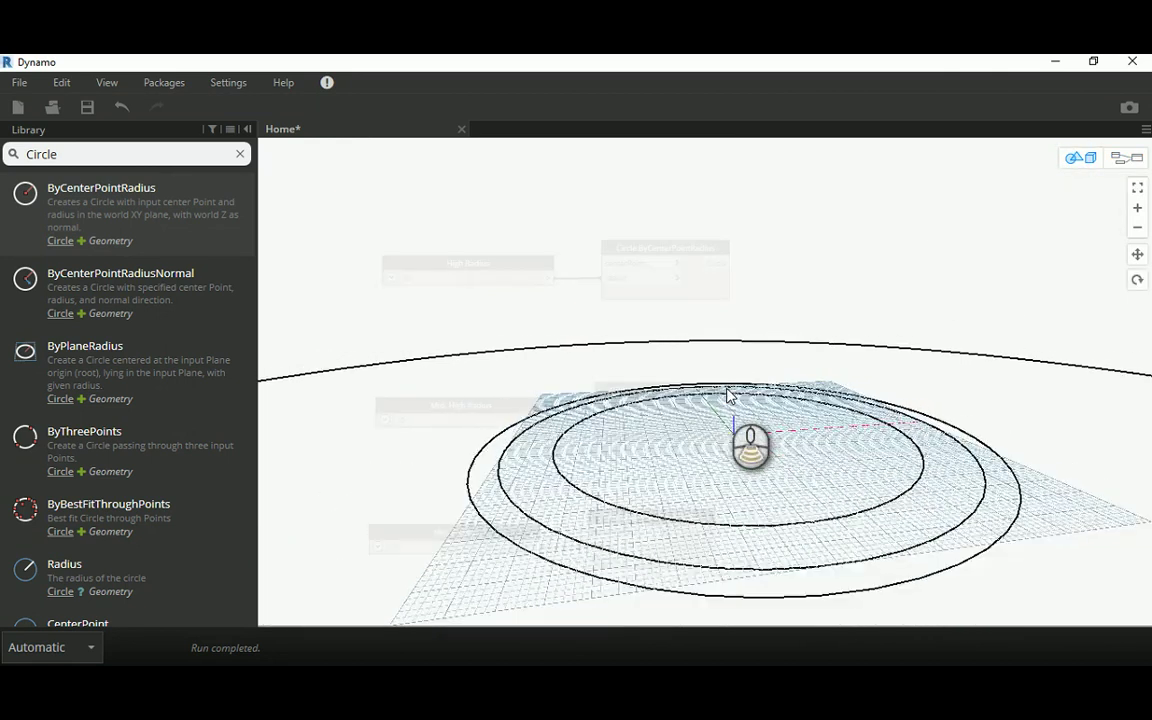
scroll(730, 395, down, 5)
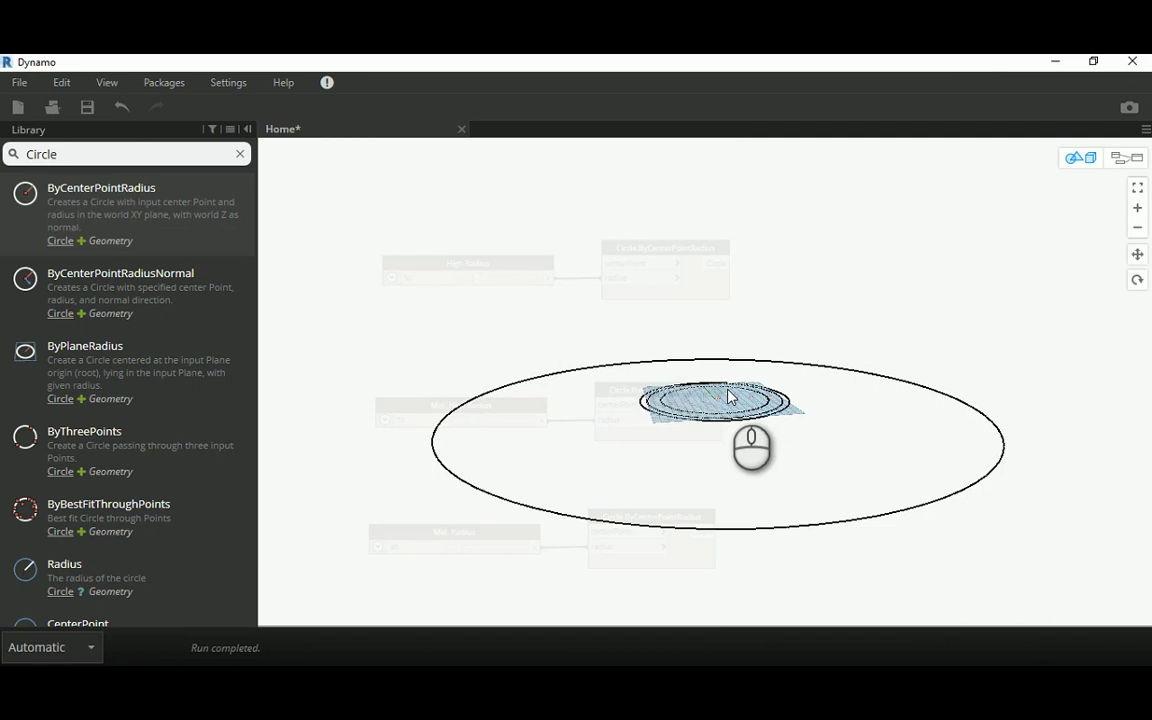
middle_drag(728, 390, 717, 431)
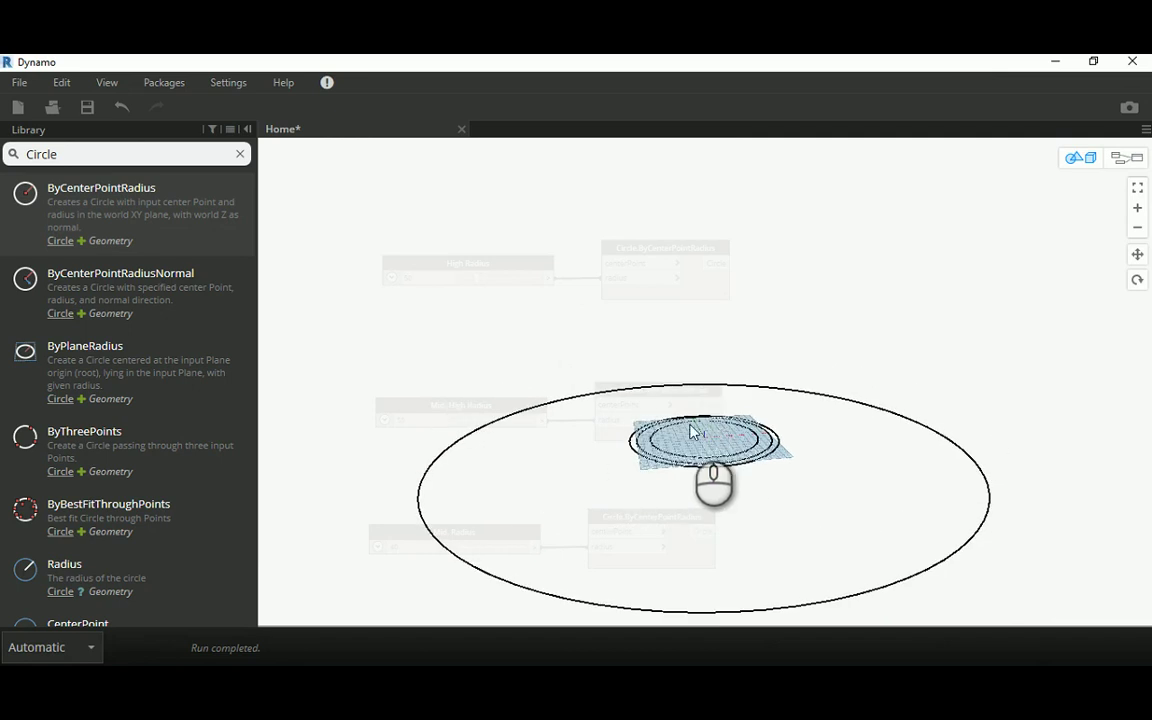
scroll(692, 430, up, 2)
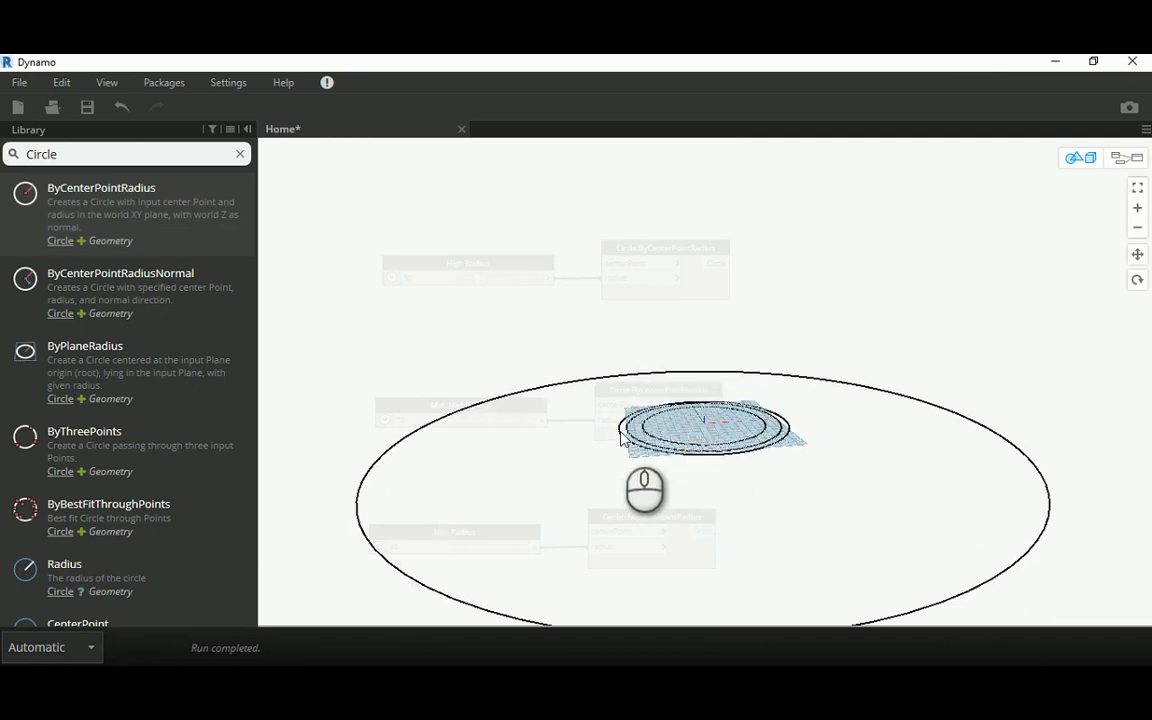
click(1127, 158)
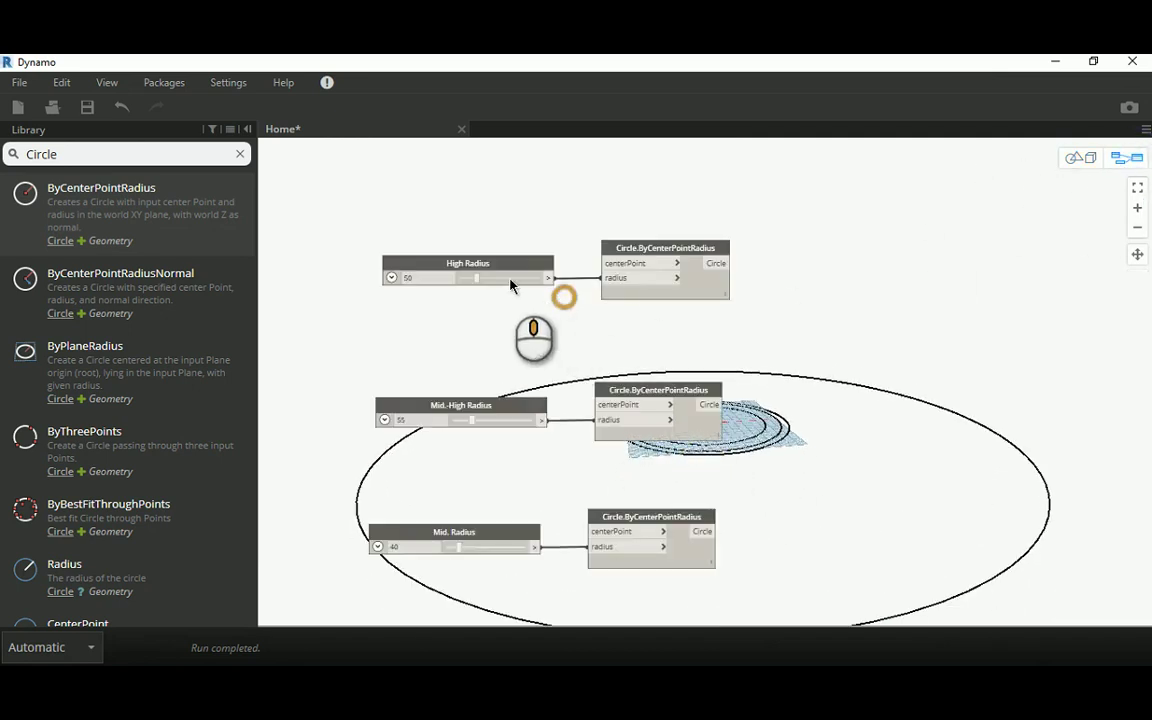
Step: Search the library for translate and place a Geometry.Translate node with x, y and z translations beside the High Radius circle node
scroll(501, 327, down, 3)
scroll(492, 330, down, 4)
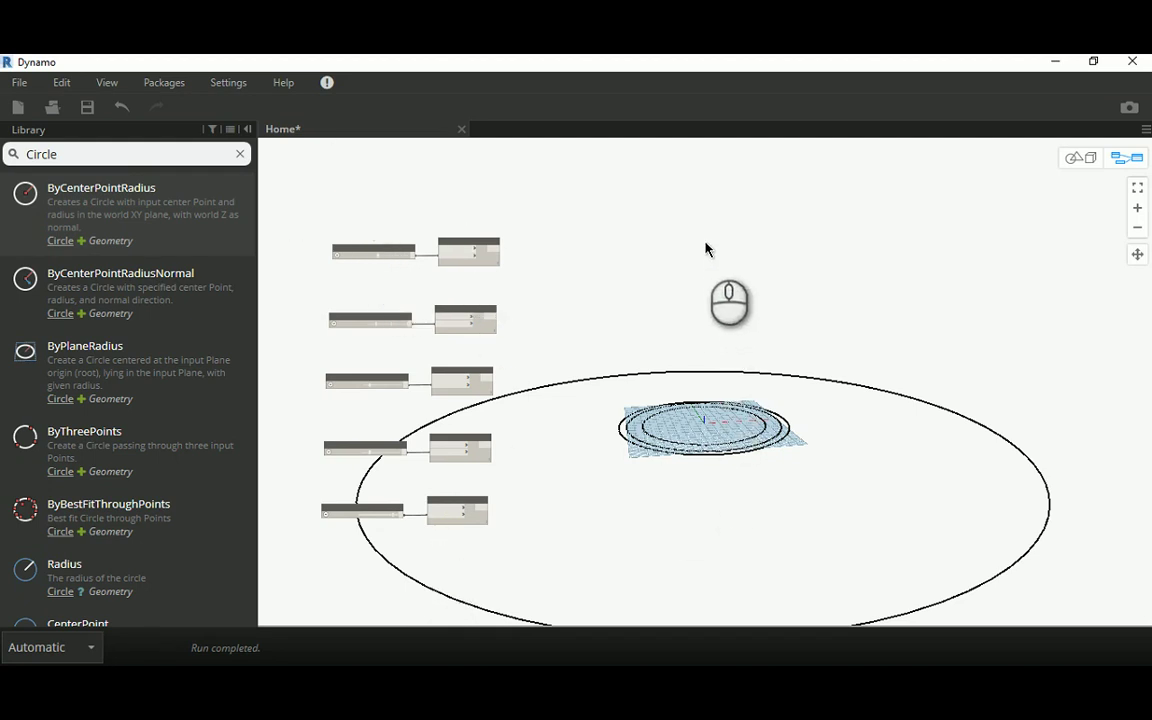
click(102, 157)
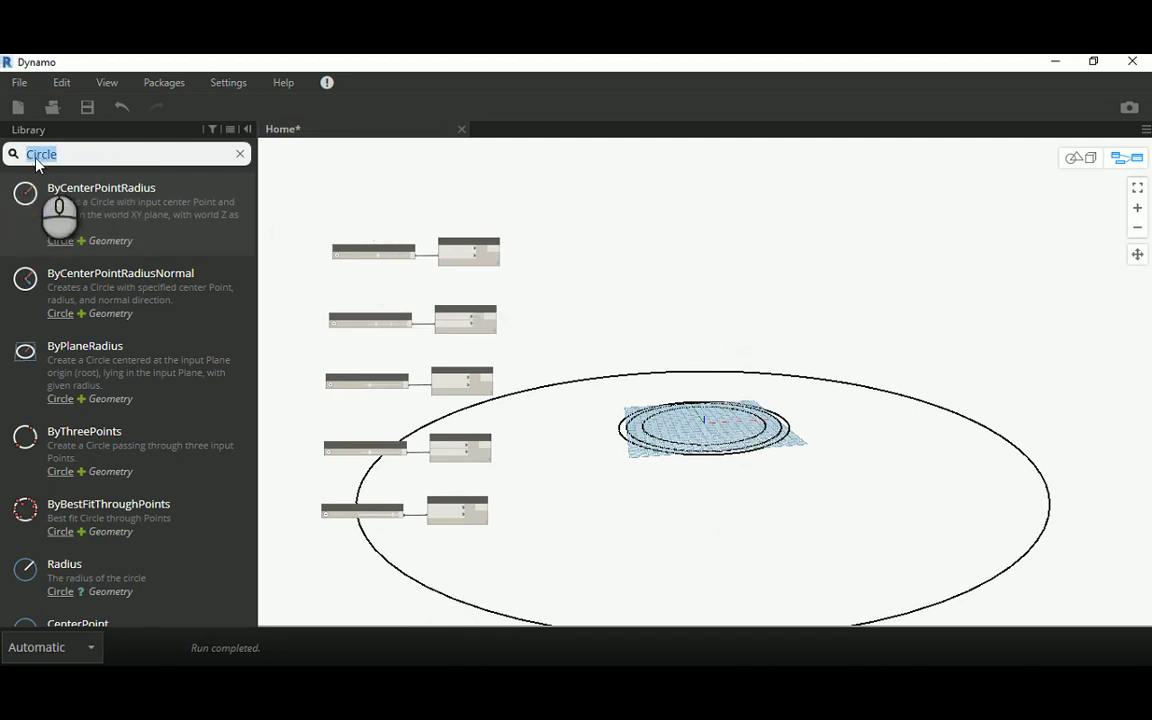
text(trans)
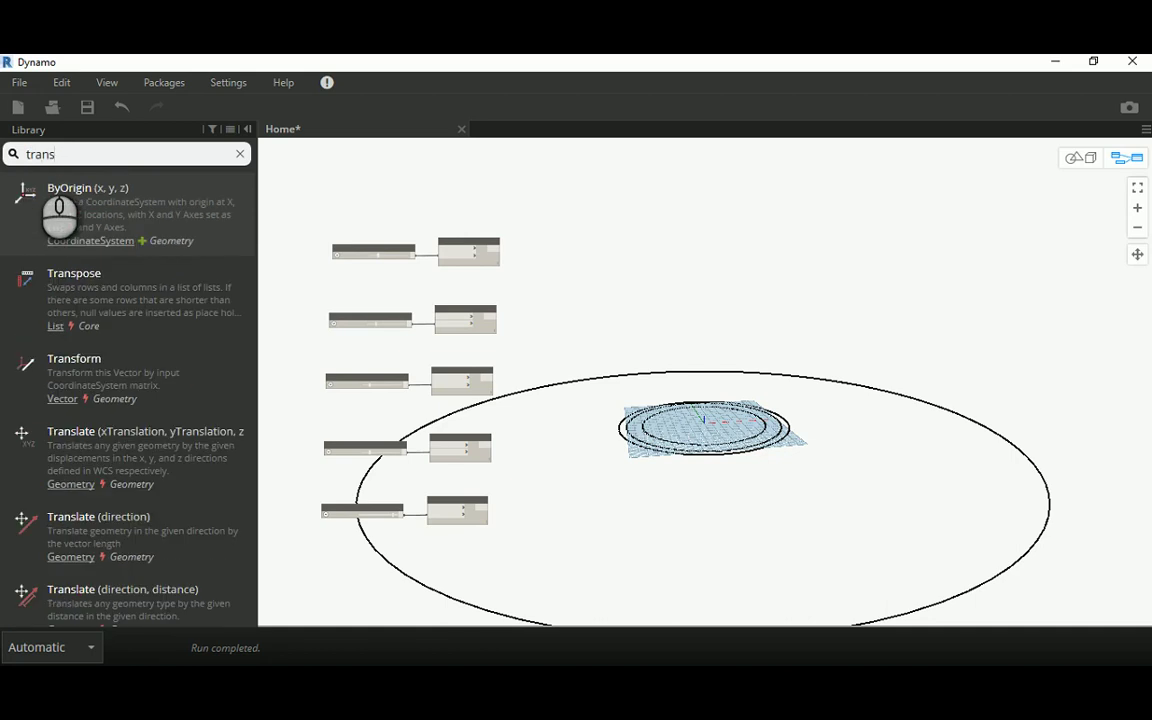
text(late)
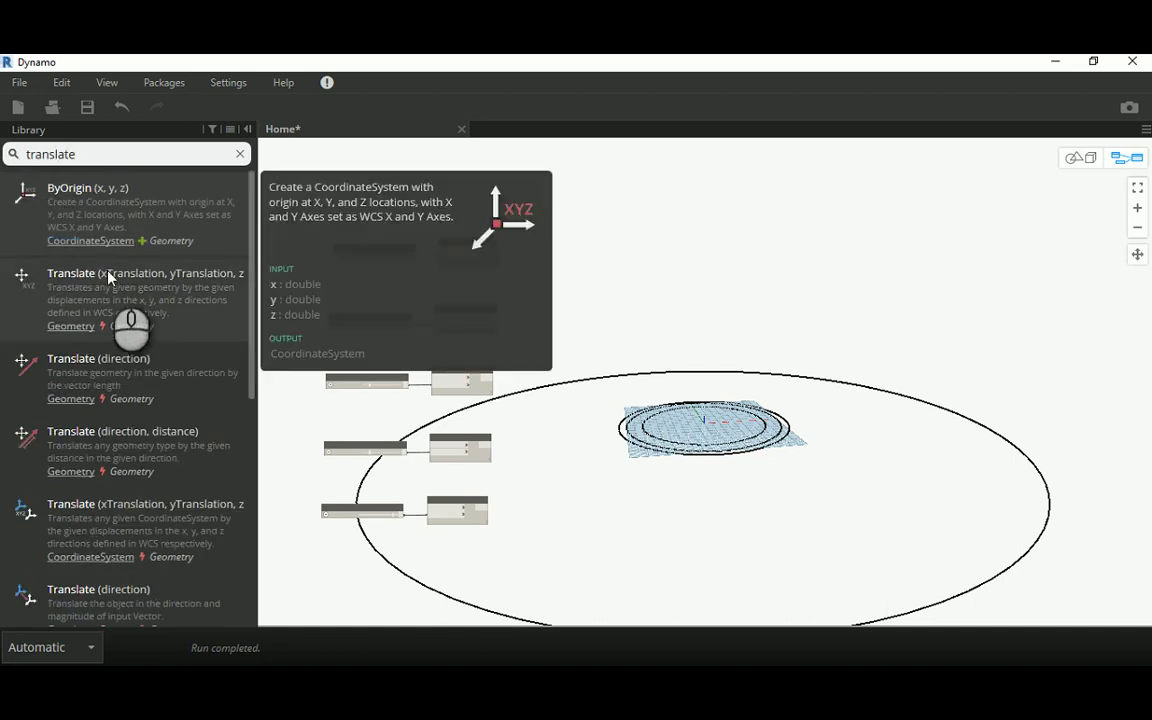
click(112, 262)
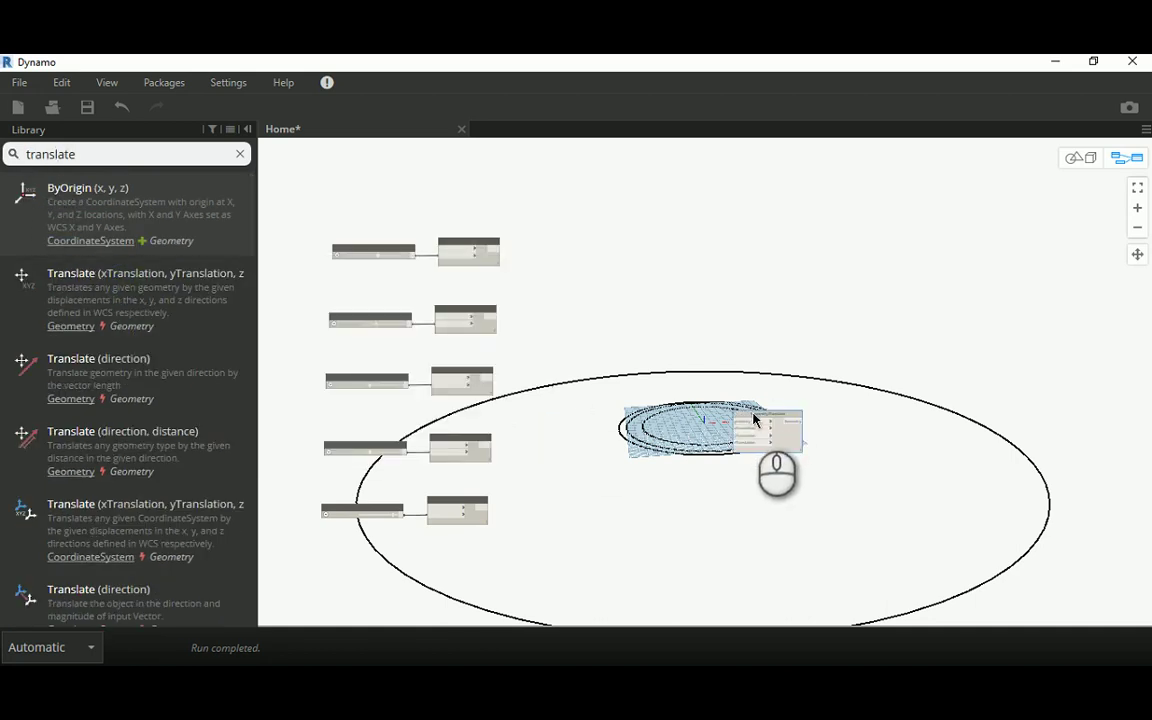
drag(758, 411, 598, 244)
scroll(575, 240, up, 5)
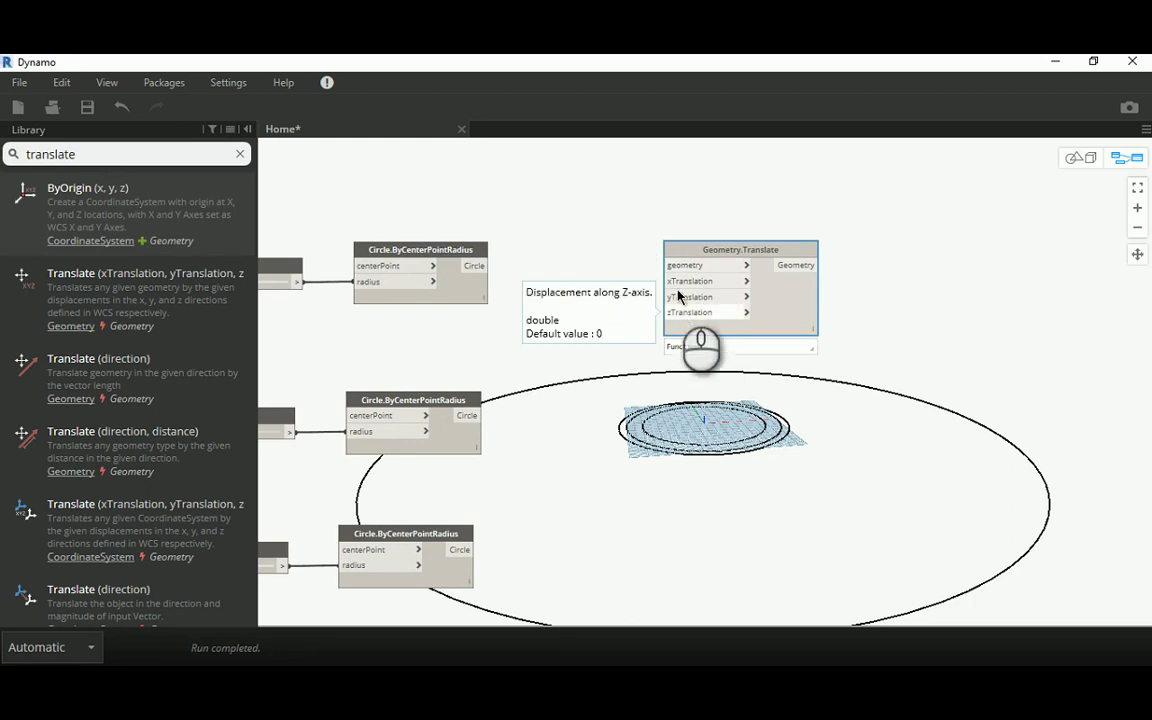
drag(682, 252, 681, 262)
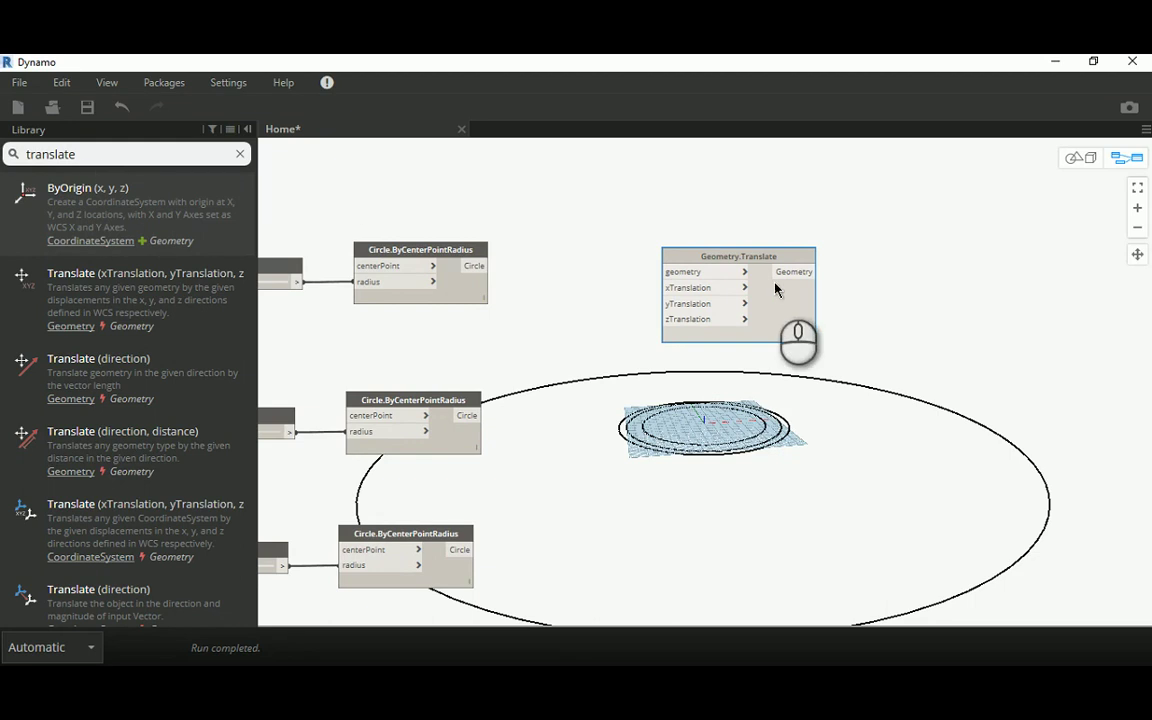
Step: Copy the Geometry.Translate node and paste four duplicates of it into the graph
click(55, 88)
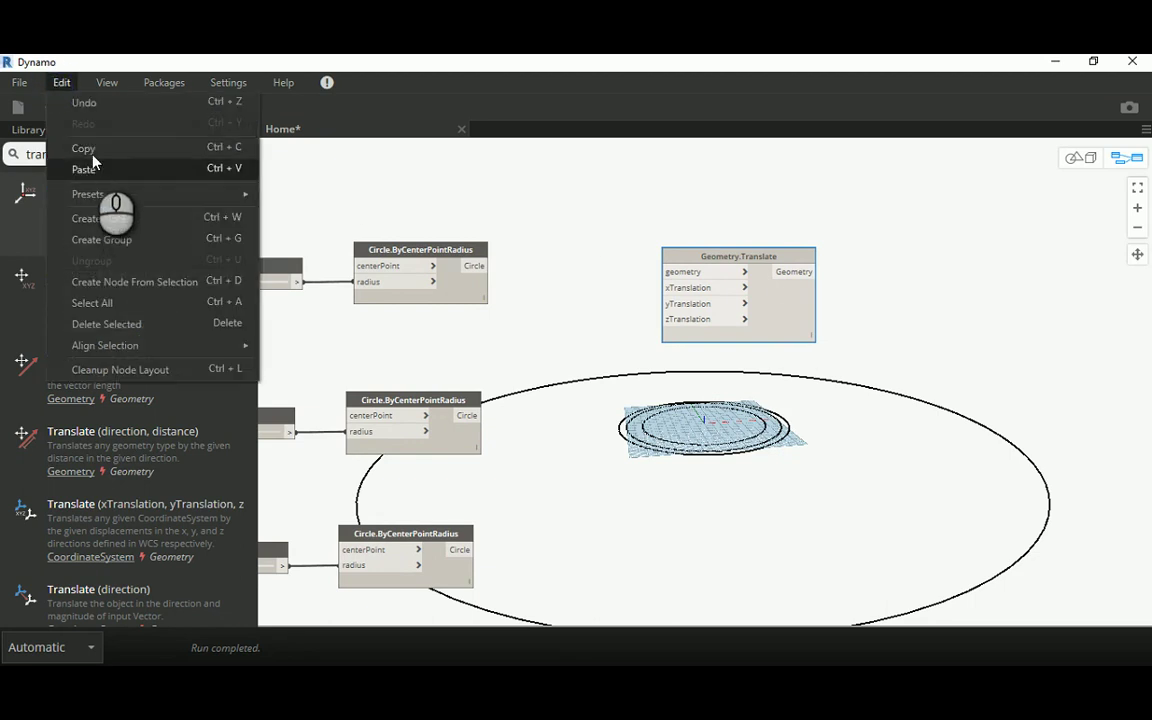
click(52, 88)
click(62, 86)
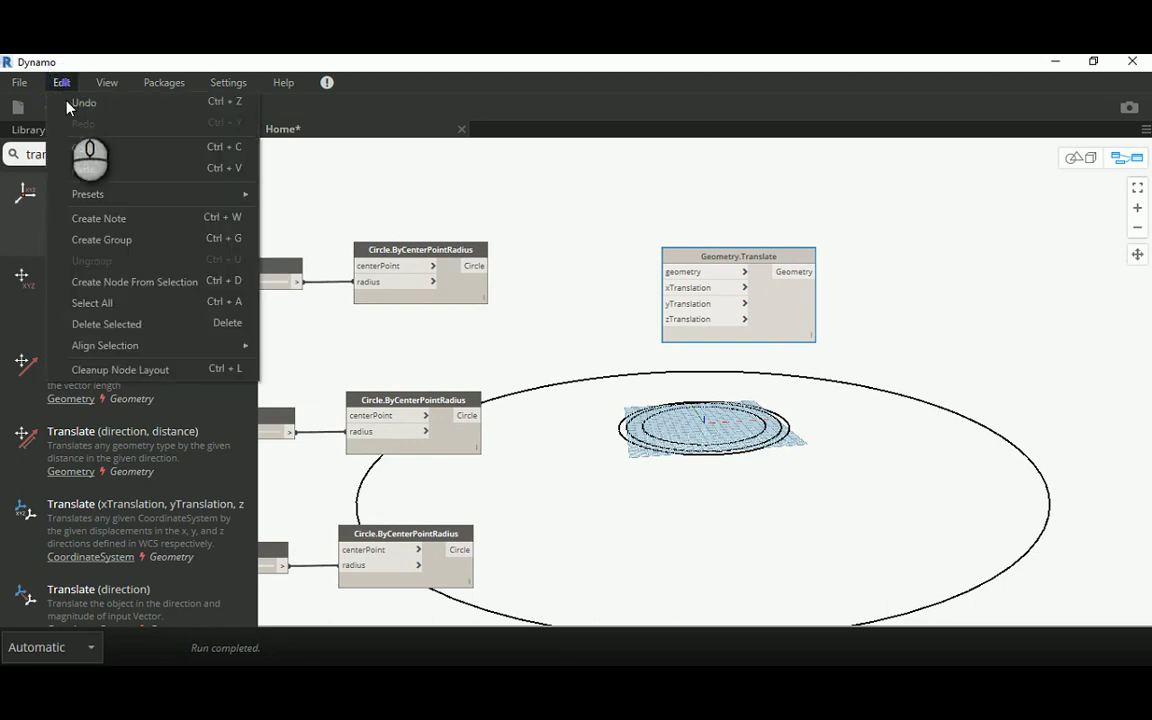
click(105, 170)
click(60, 86)
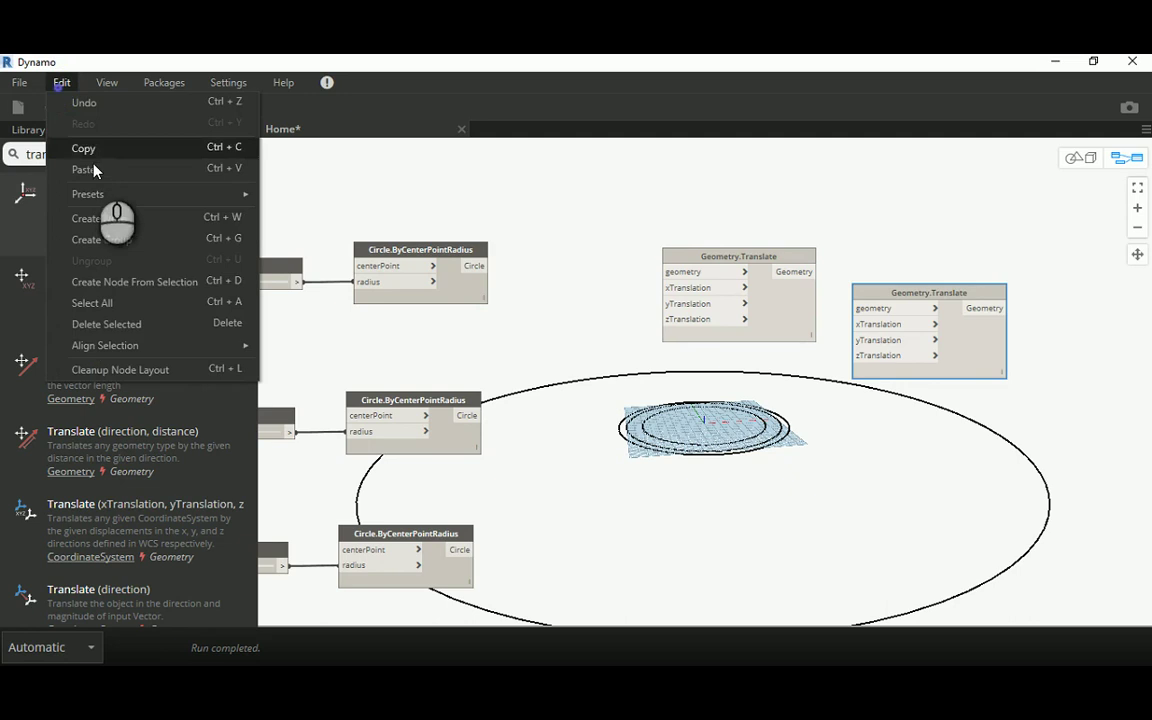
click(92, 168)
click(62, 83)
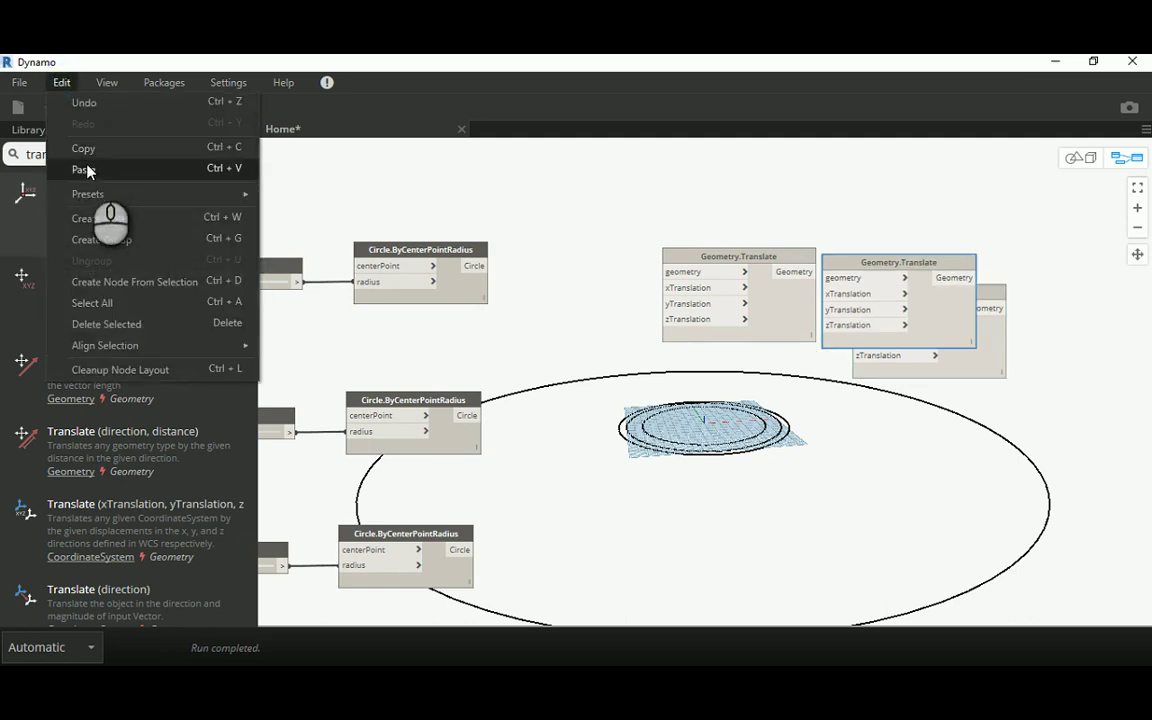
click(84, 170)
click(62, 83)
click(88, 170)
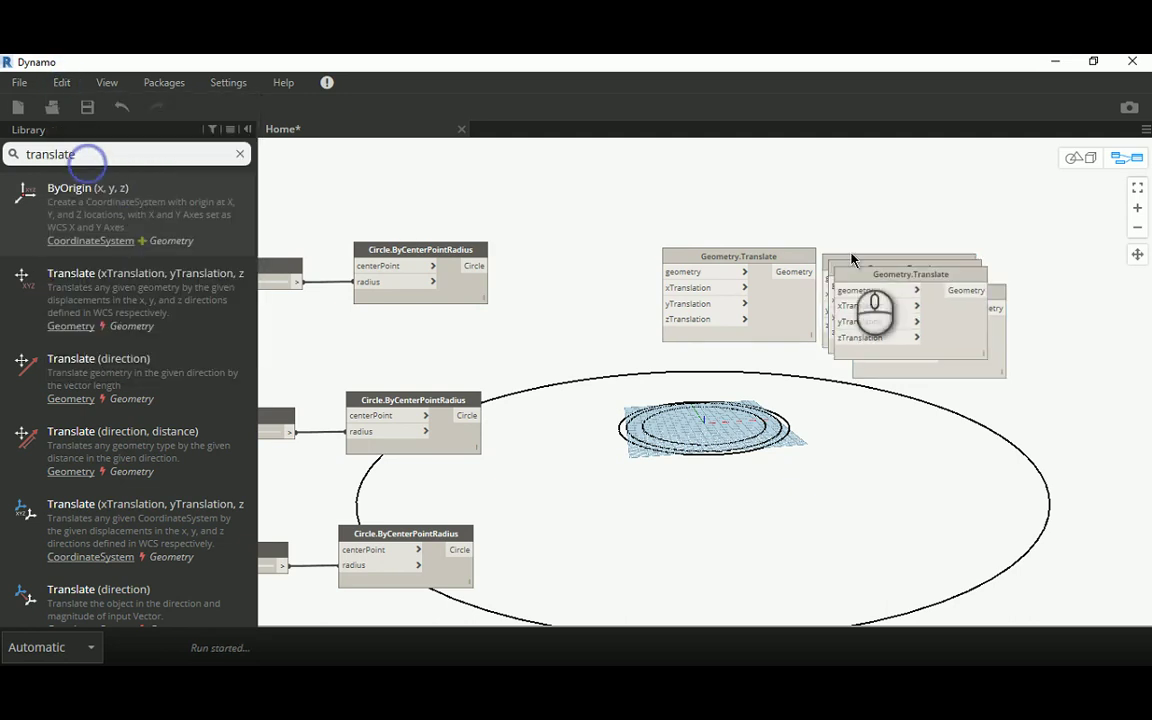
Step: Arrange two of the Geometry.Translate copies in a column beside the Mid.-High Radius and Mid. Radius circle nodes
drag(853, 255, 708, 420)
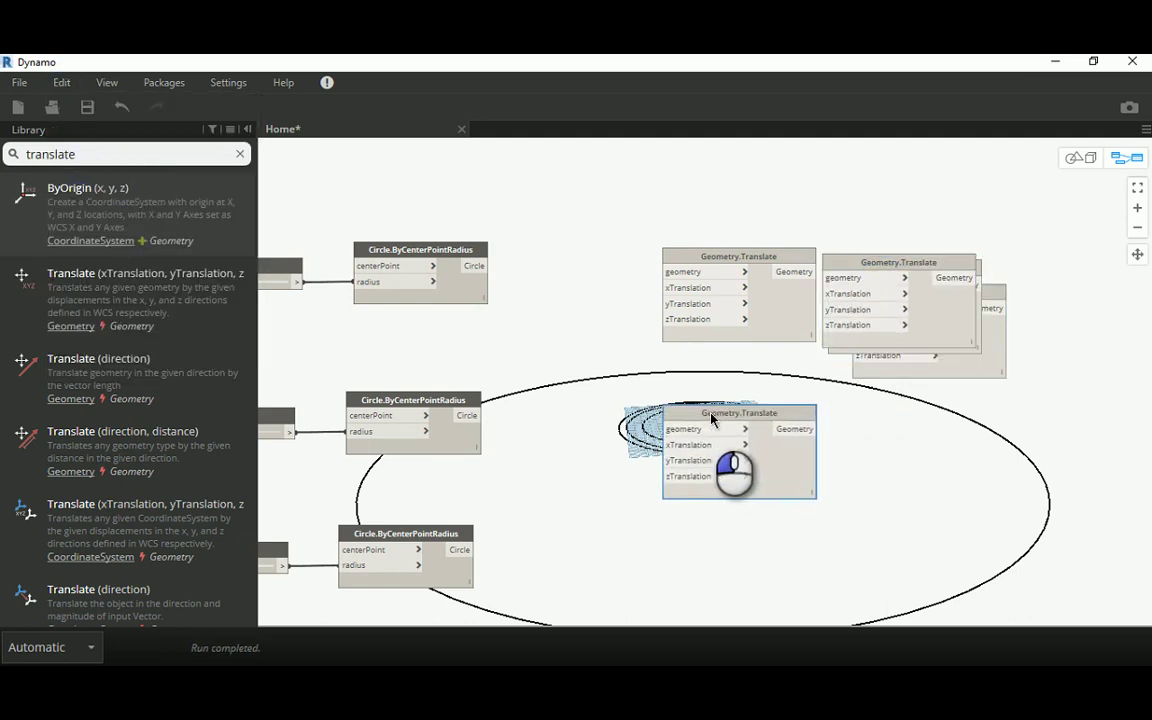
drag(886, 266, 730, 547)
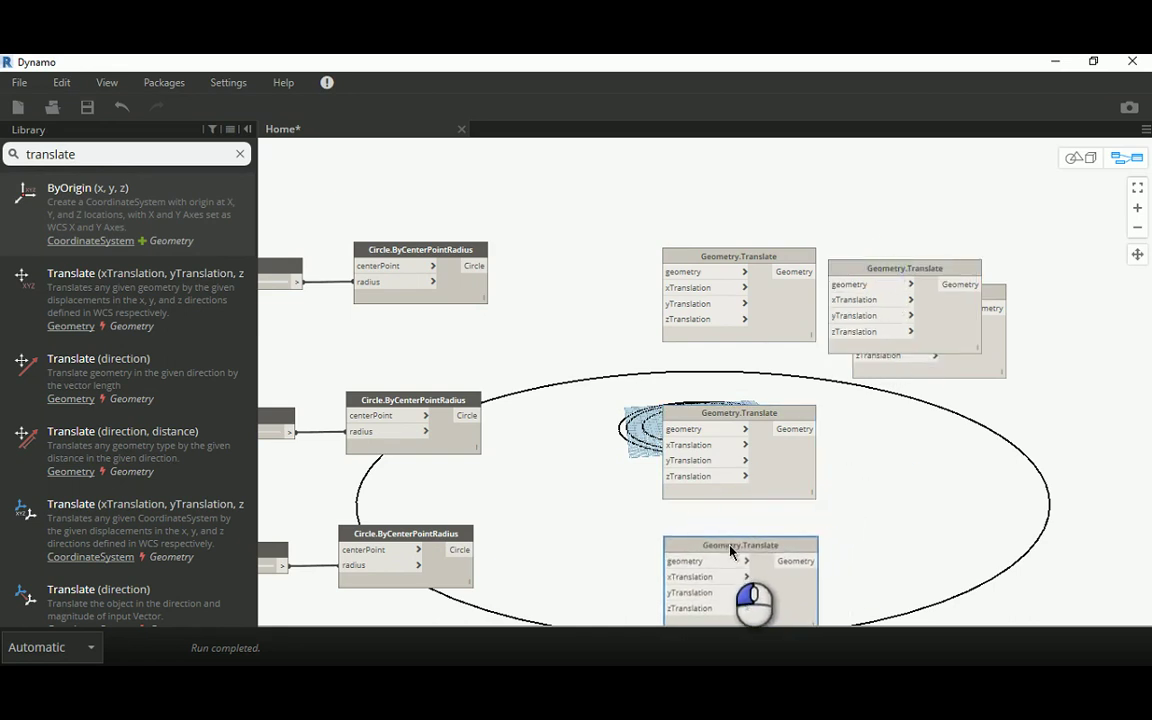
key(ctrl+l)
drag(724, 234, 723, 219)
middle_drag(832, 272, 818, 316)
drag(697, 416, 698, 403)
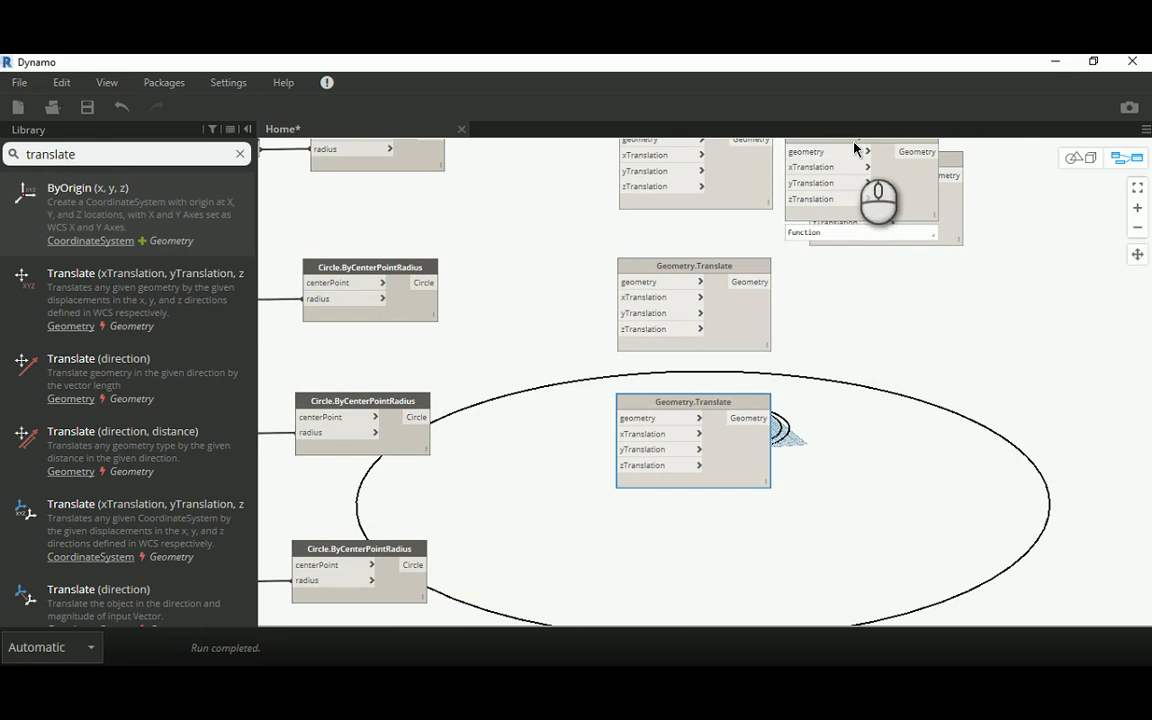
Step: Place another Geometry.Translate copy in the same column beside the Mid. Low Radius circle node
drag(853, 150, 916, 470)
middle_drag(861, 372, 881, 263)
scroll(881, 263, down, 3)
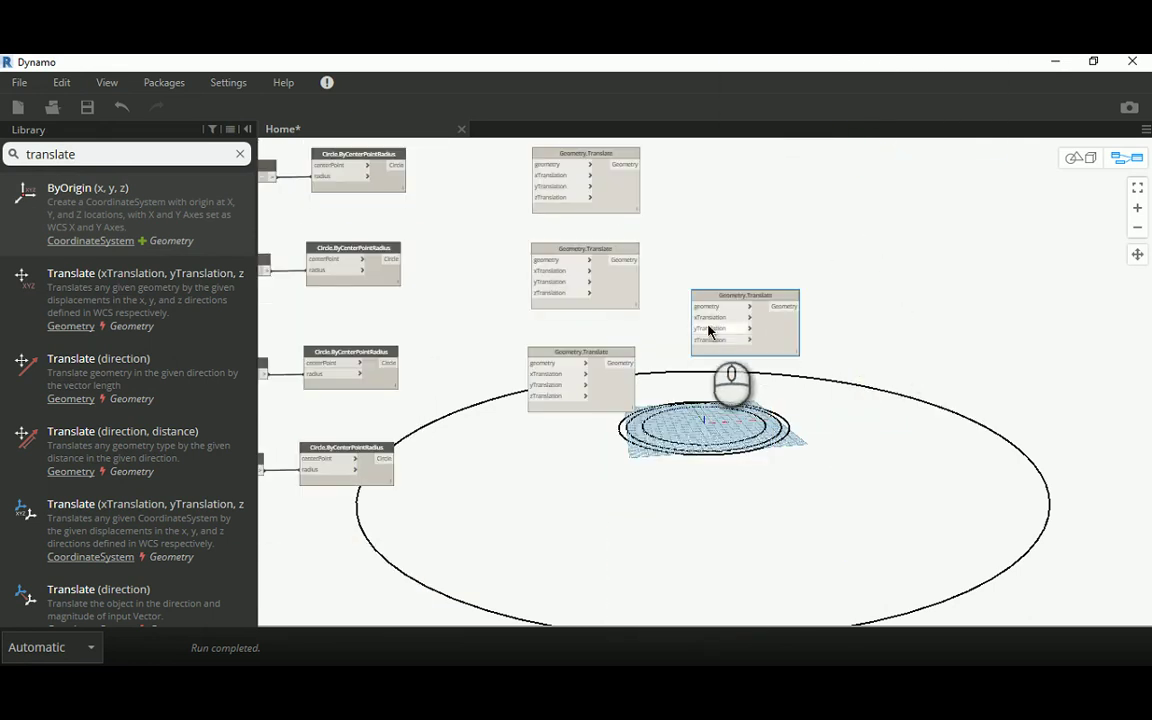
drag(710, 298, 549, 458)
mouse_move(476, 278)
middle_down()
mouse_move(500, 326)
mouse_move(490, 298)
middle_up()
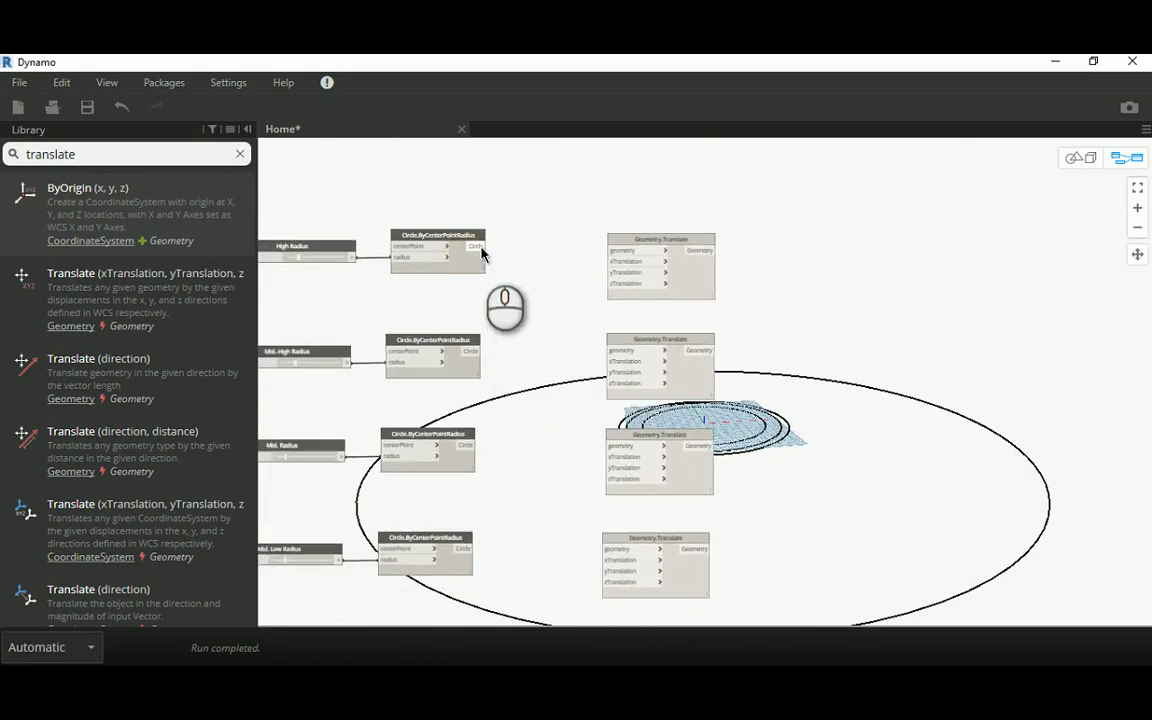
Step: Wire the High, Mid.-High, Mid. and Mid. Low Radius circle outputs to the geometry inputs of their neighbouring Geometry.Translate nodes
drag(481, 255, 611, 250)
drag(470, 351, 627, 356)
drag(467, 446, 613, 458)
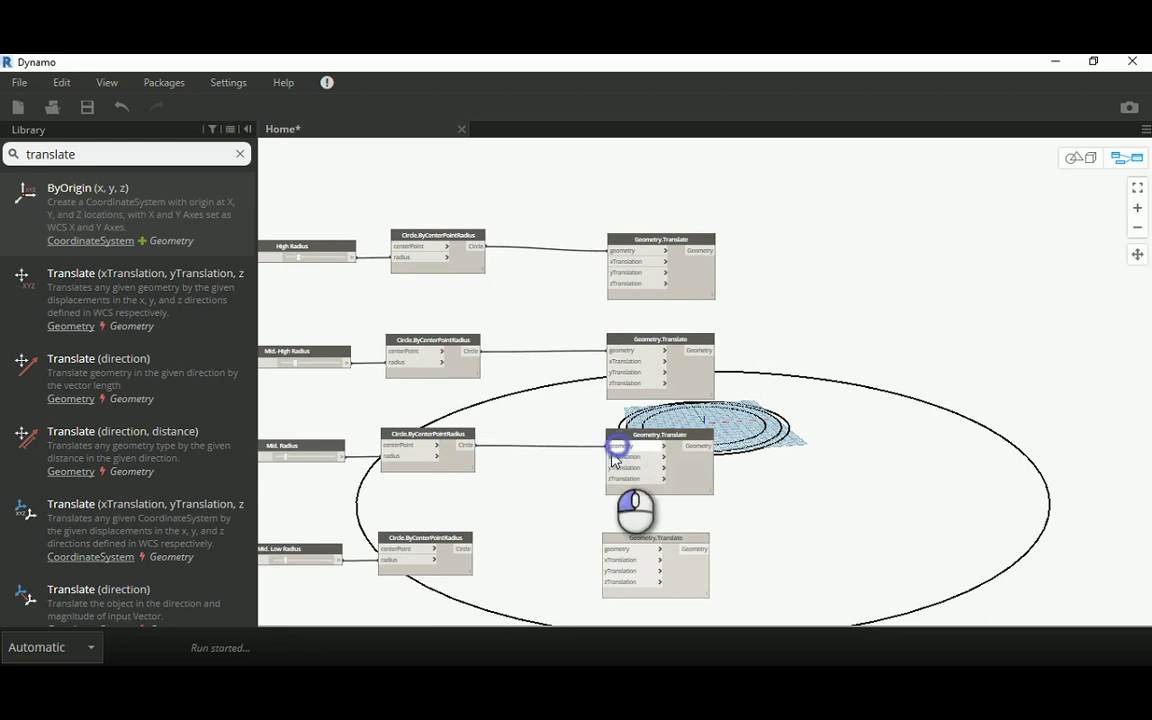
middle_drag(553, 512, 524, 348)
click(434, 384)
click(583, 384)
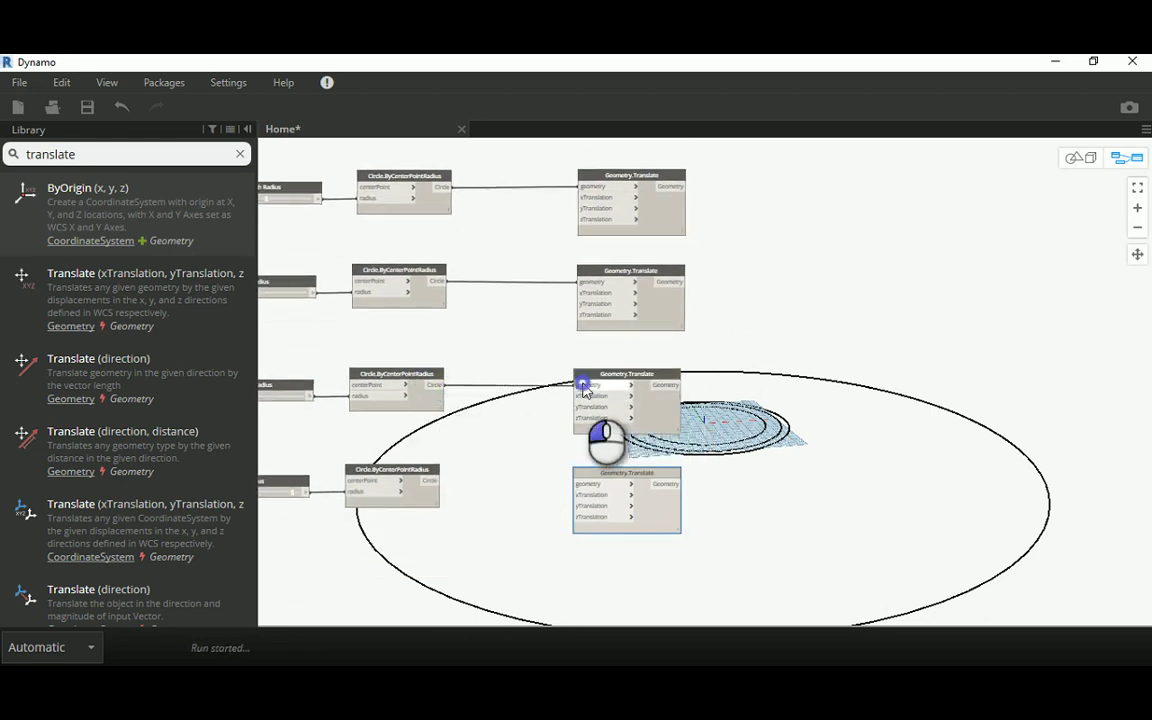
Step: Remove the spare Geometry.Translate node beside the Lower Radius circle node
middle_drag(577, 444, 706, 408)
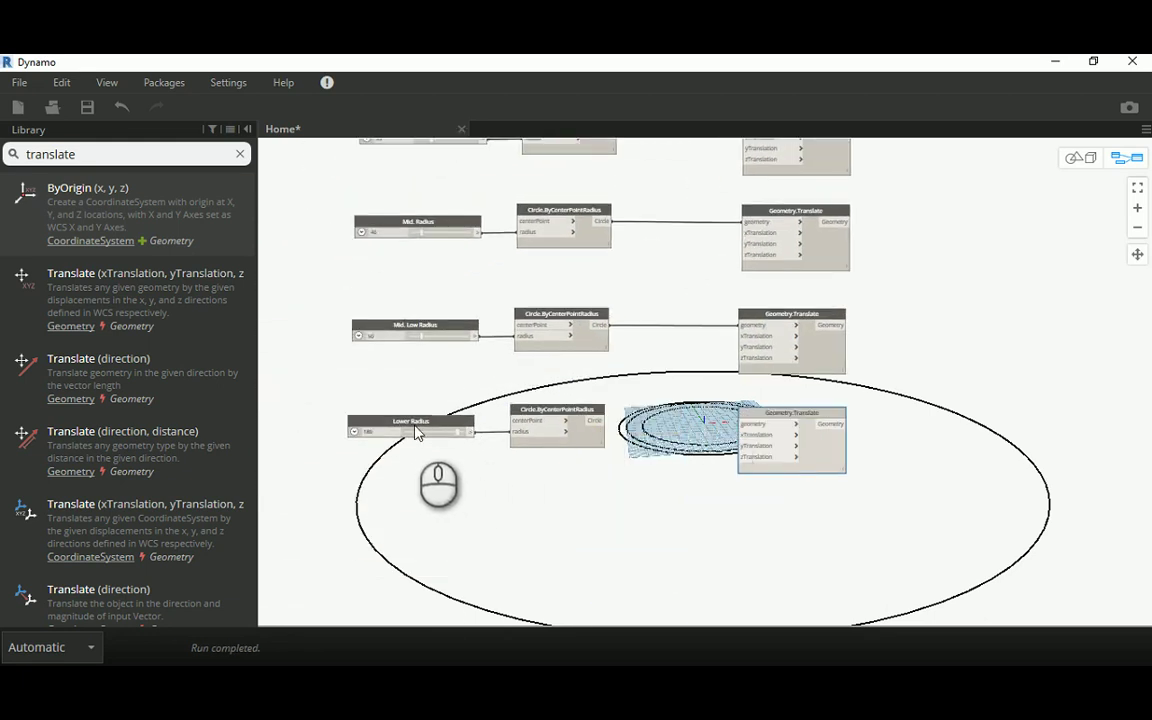
scroll(631, 440, up, 1)
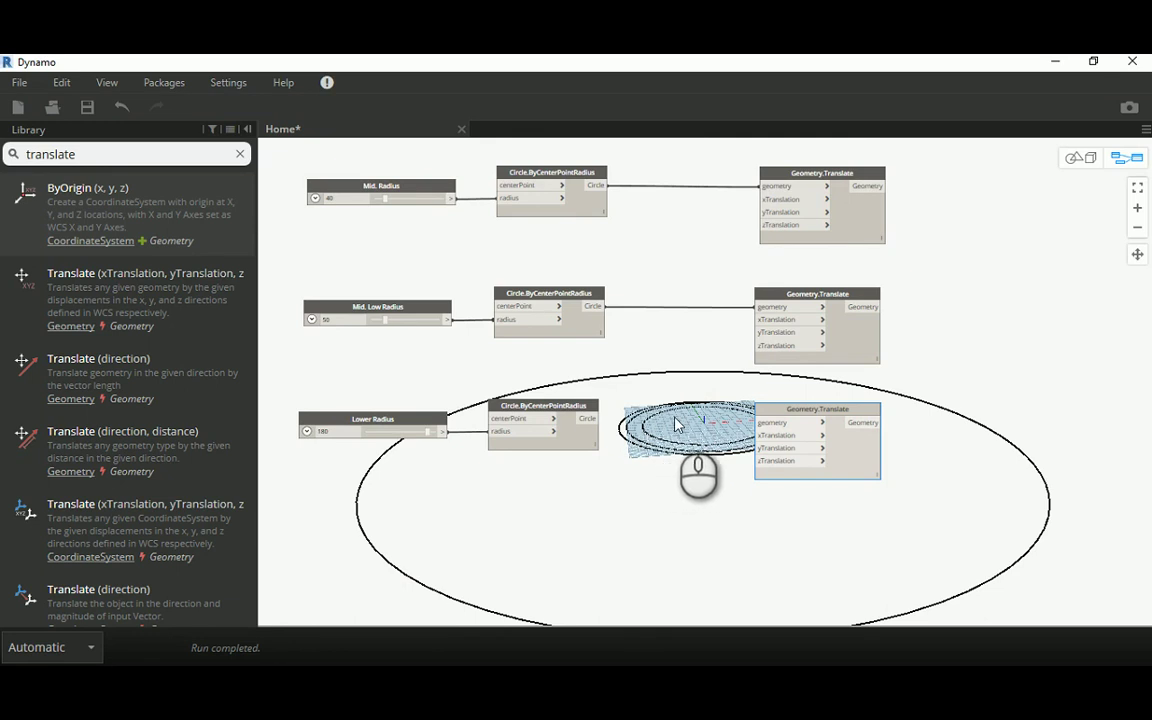
right_click(790, 412)
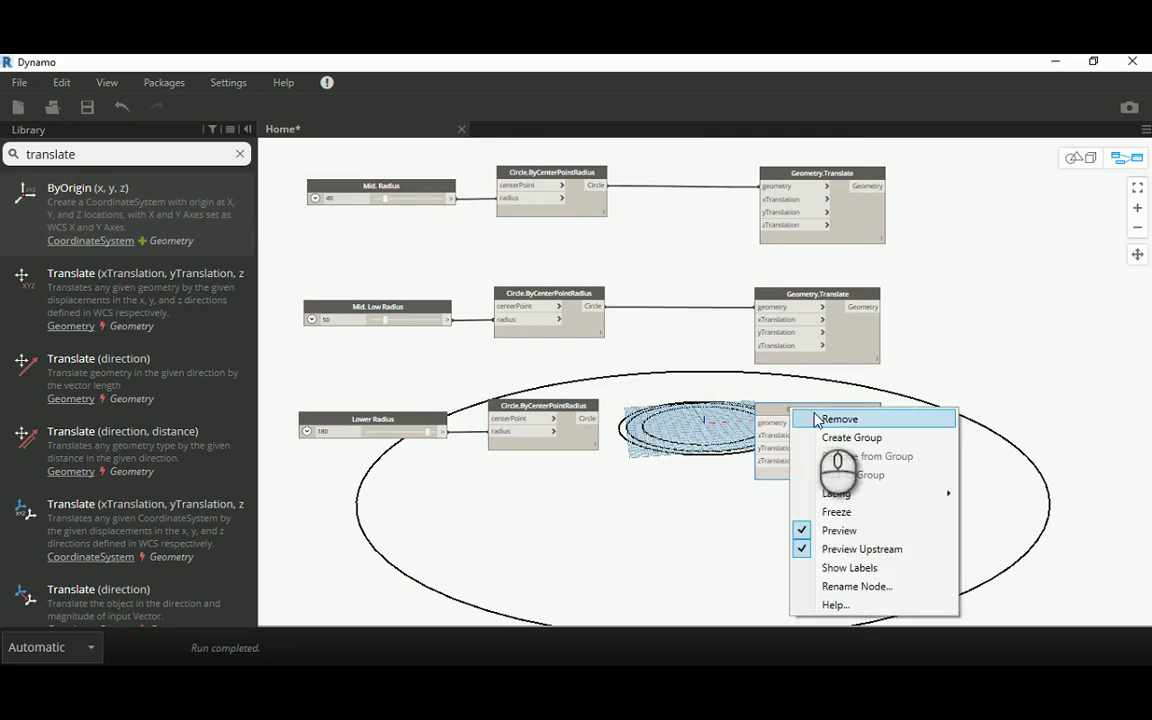
click(825, 417)
middle_drag(727, 391, 684, 395)
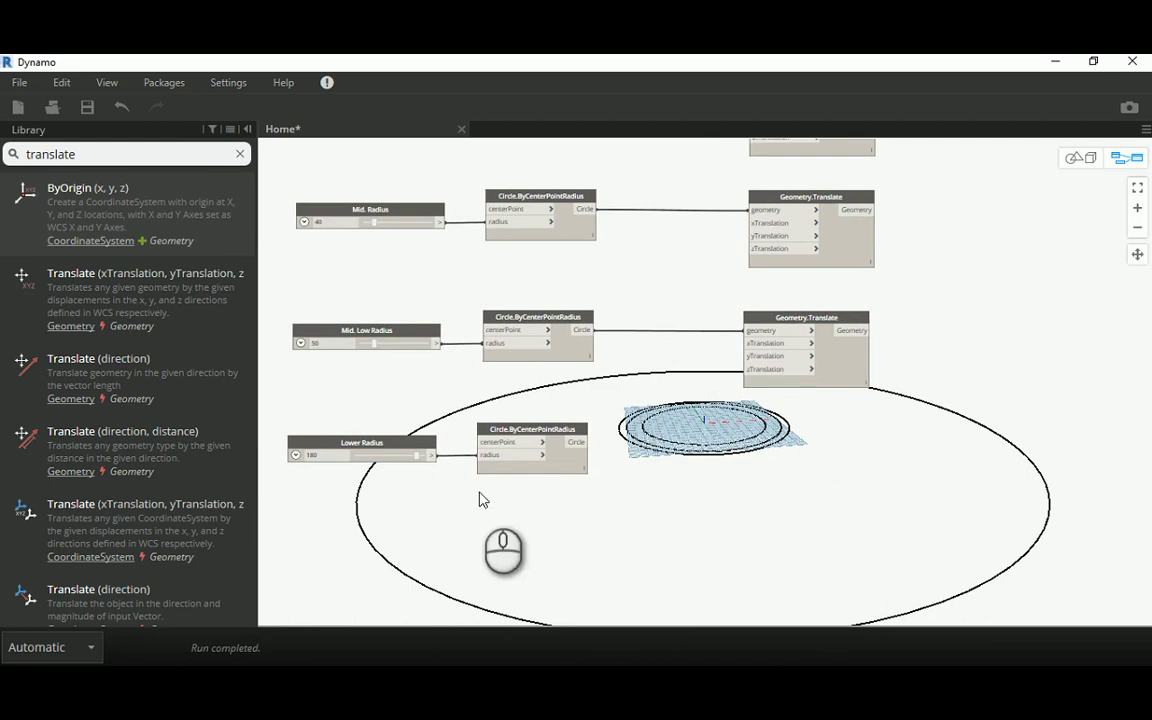
middle_drag(624, 393, 625, 433)
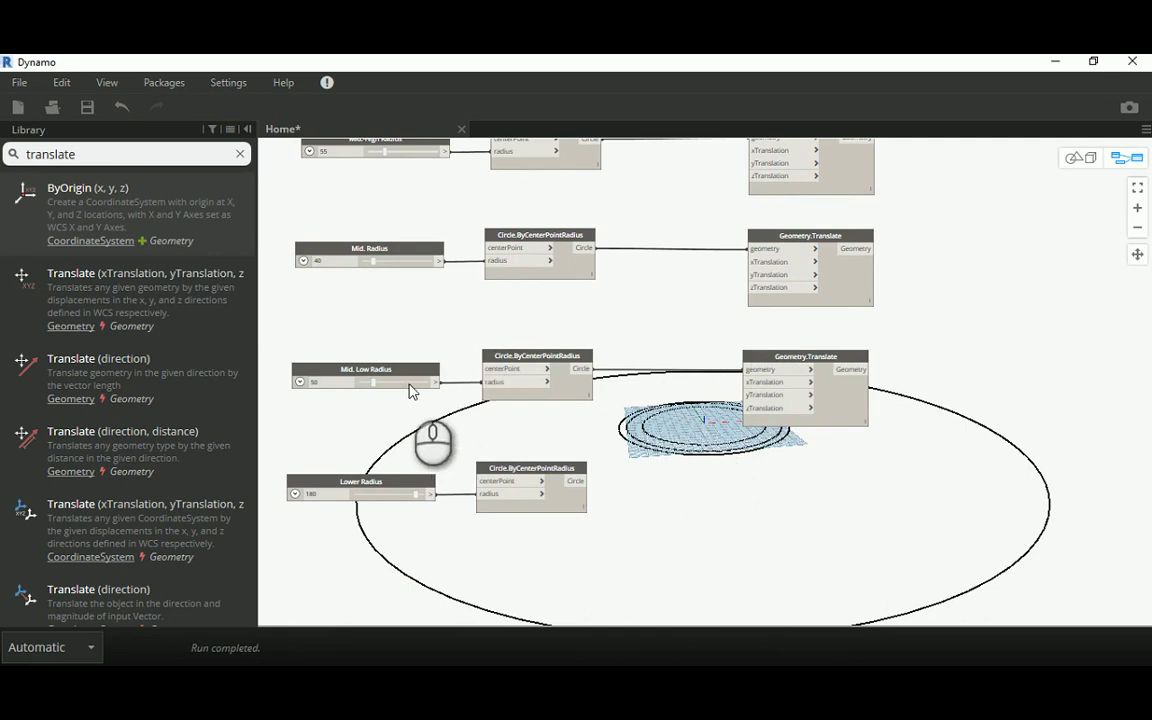
middle_drag(392, 243, 411, 404)
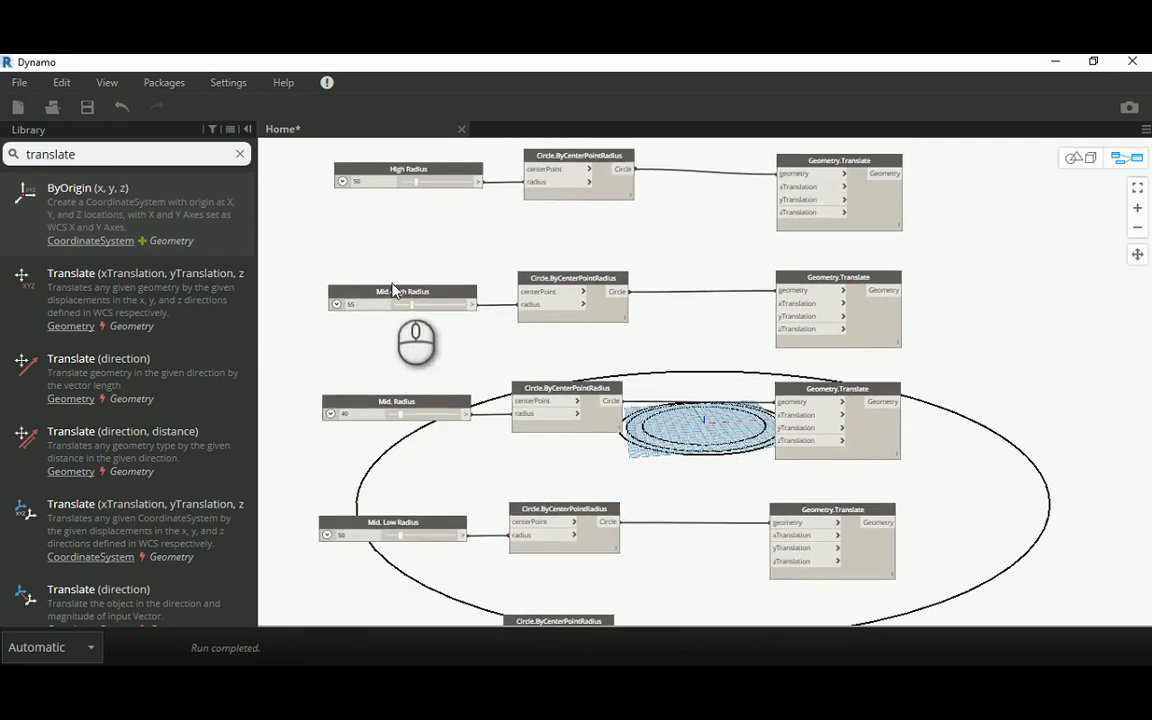
Step: Copy the Lower Radius slider and place the pasted duplicate directly below the original
middle_drag(347, 566, 368, 391)
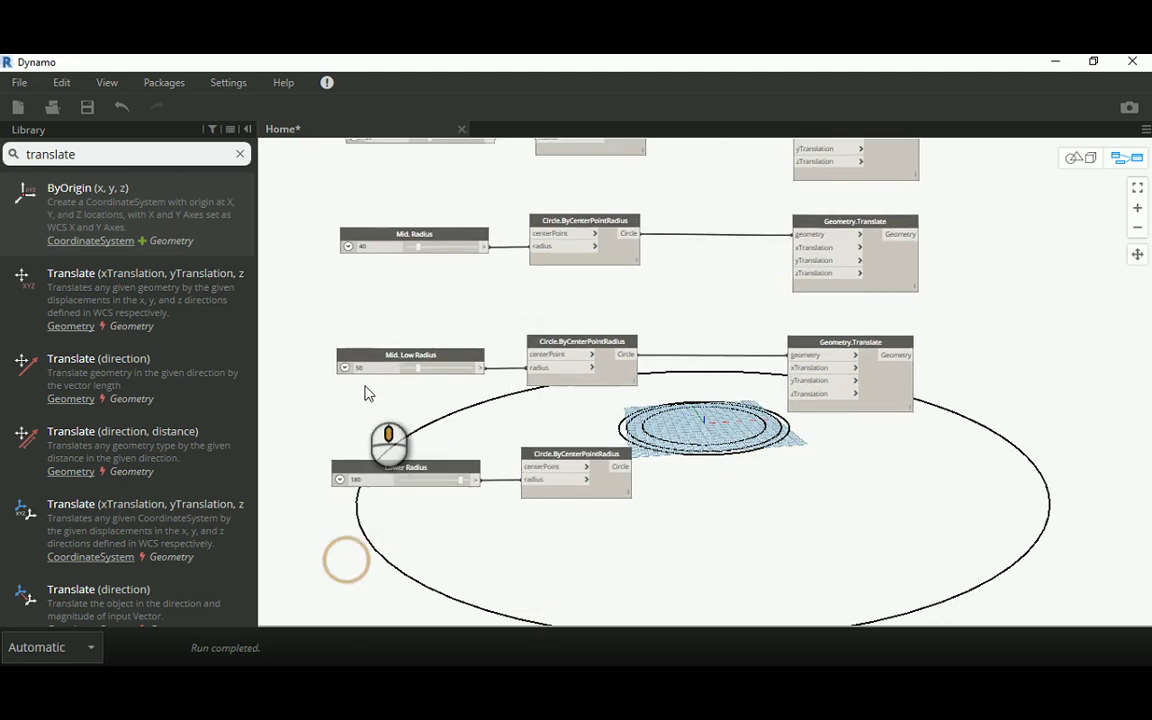
click(392, 461)
right_click(395, 461)
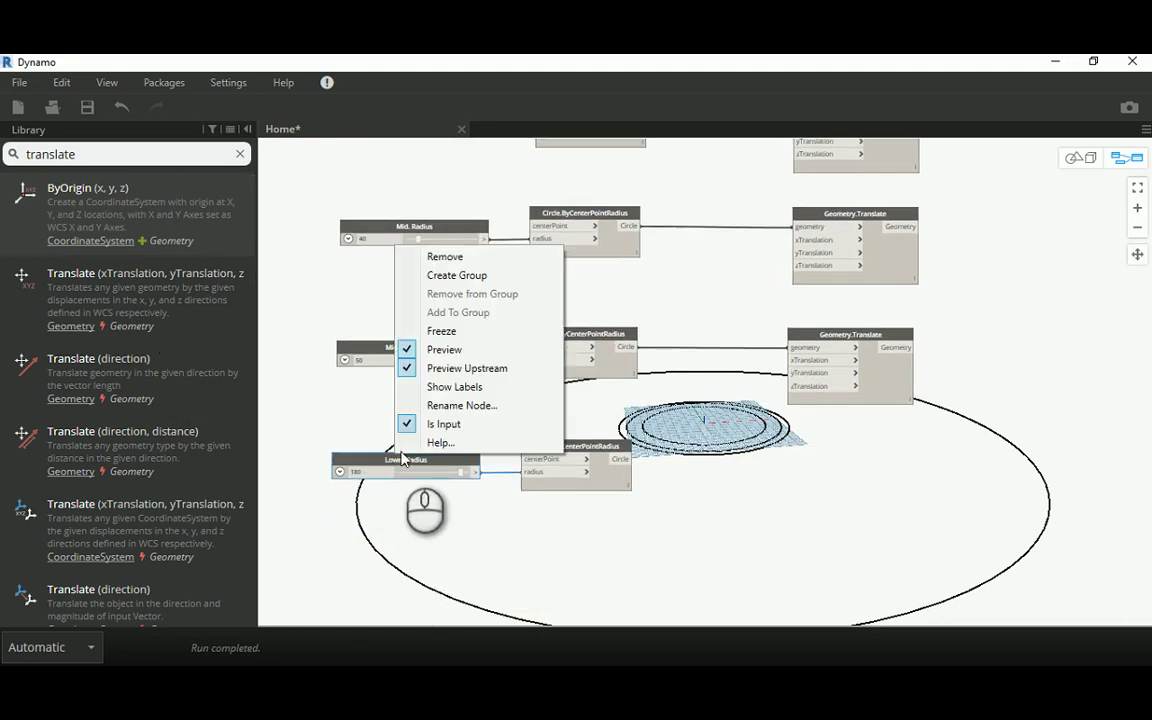
click(61, 82)
click(61, 82)
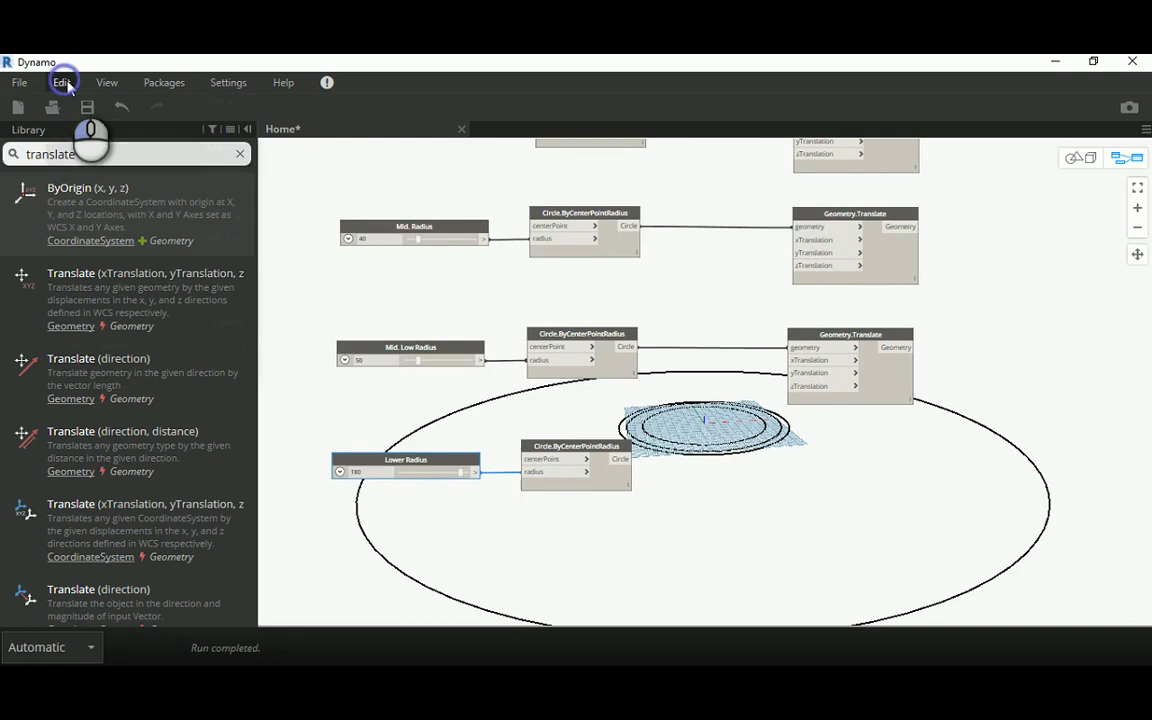
click(61, 82)
click(76, 148)
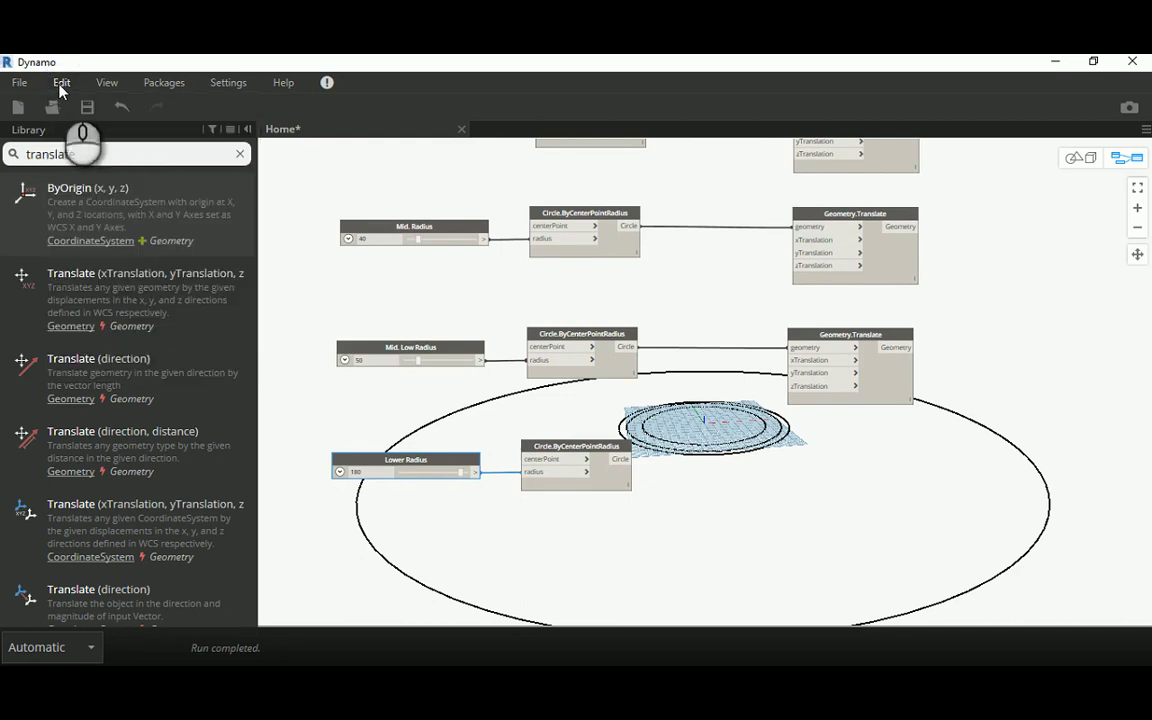
click(61, 82)
click(84, 170)
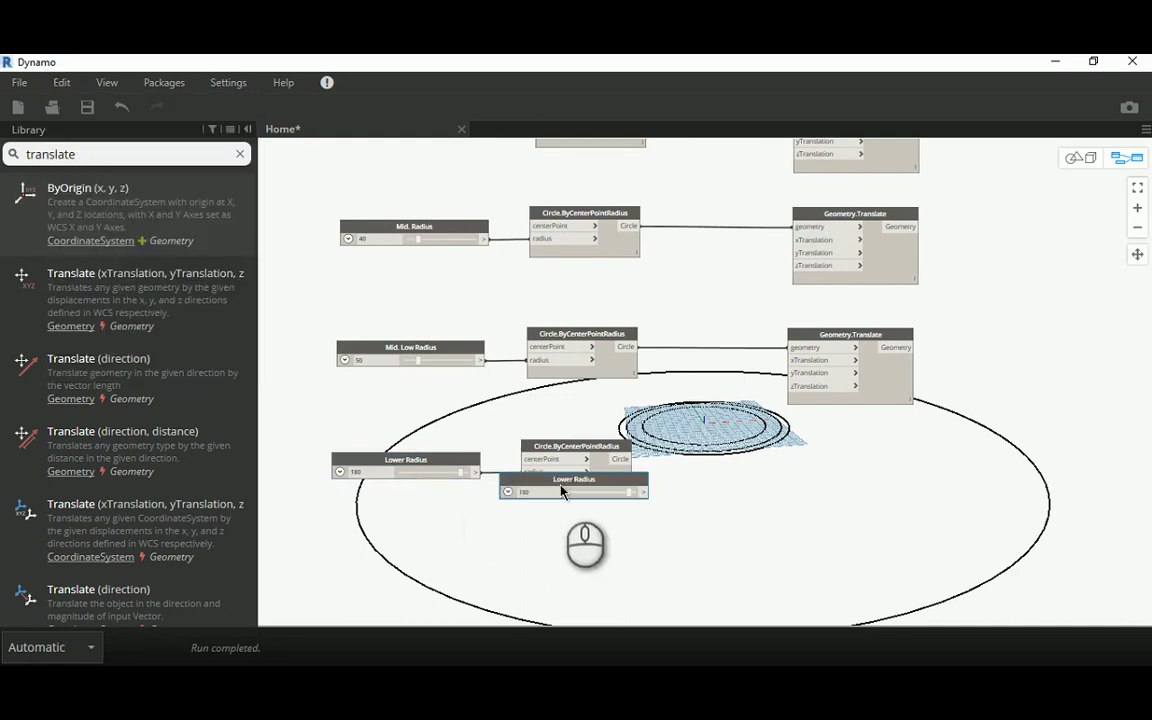
drag(561, 491, 402, 548)
scroll(402, 555, up, 2)
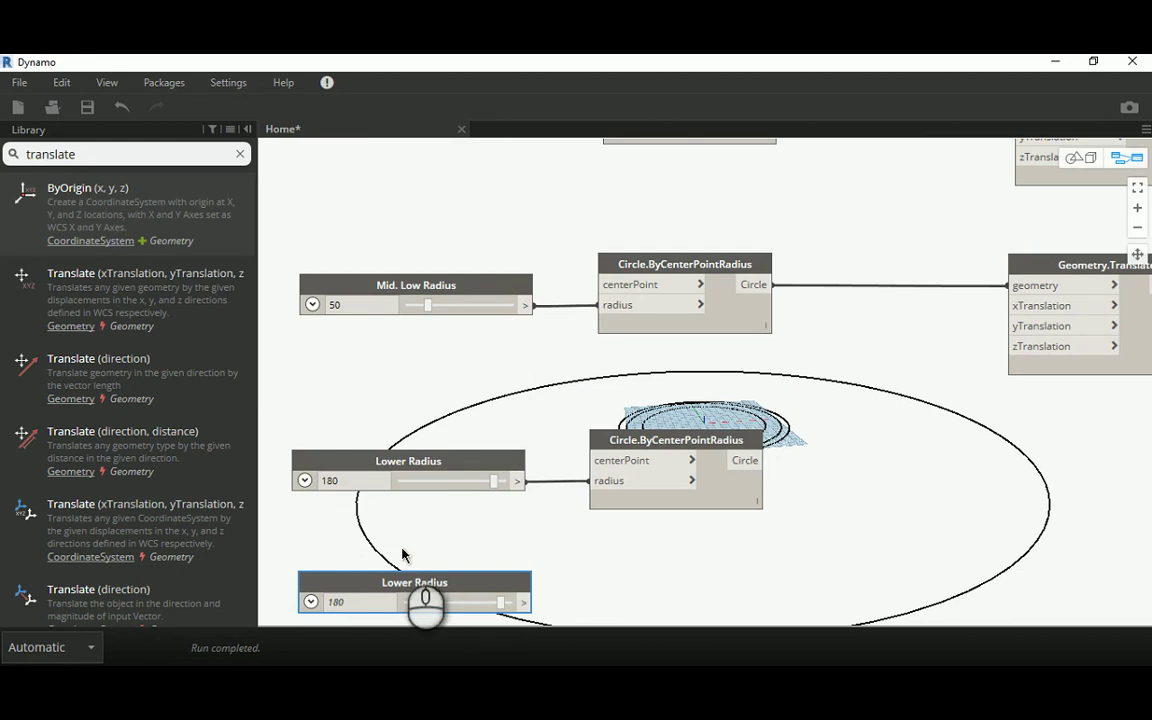
Step: Rename the duplicated Lower Radius slider as Floor Height
right_click(404, 585)
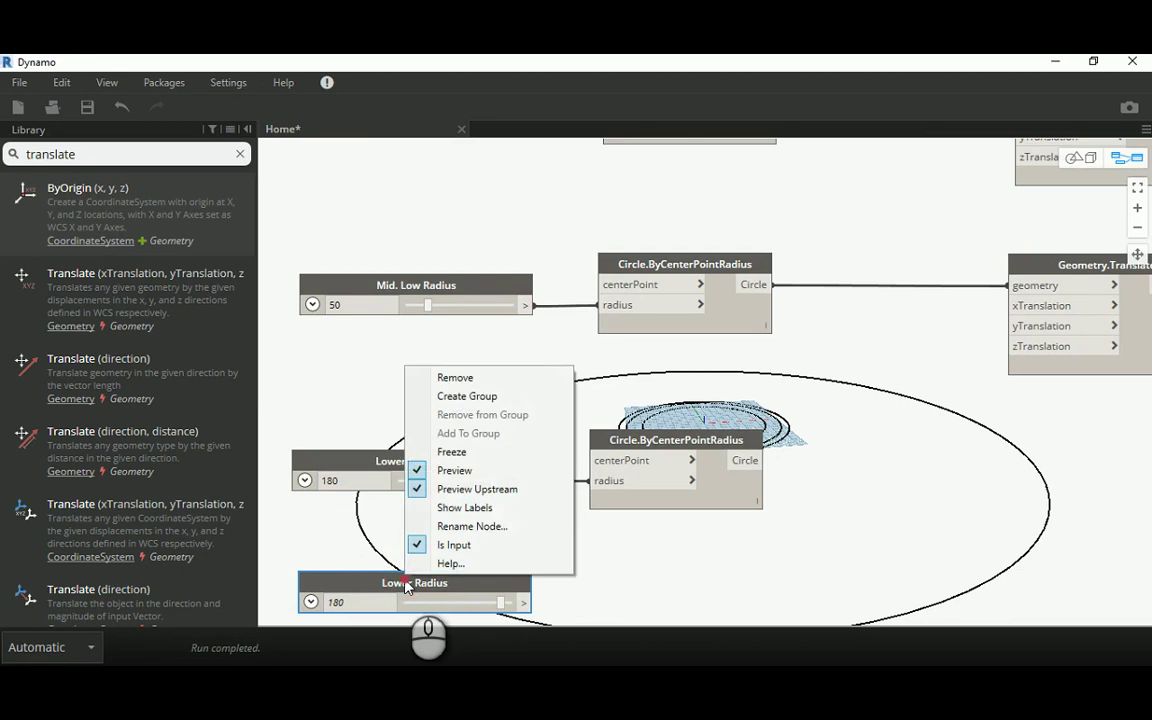
click(462, 526)
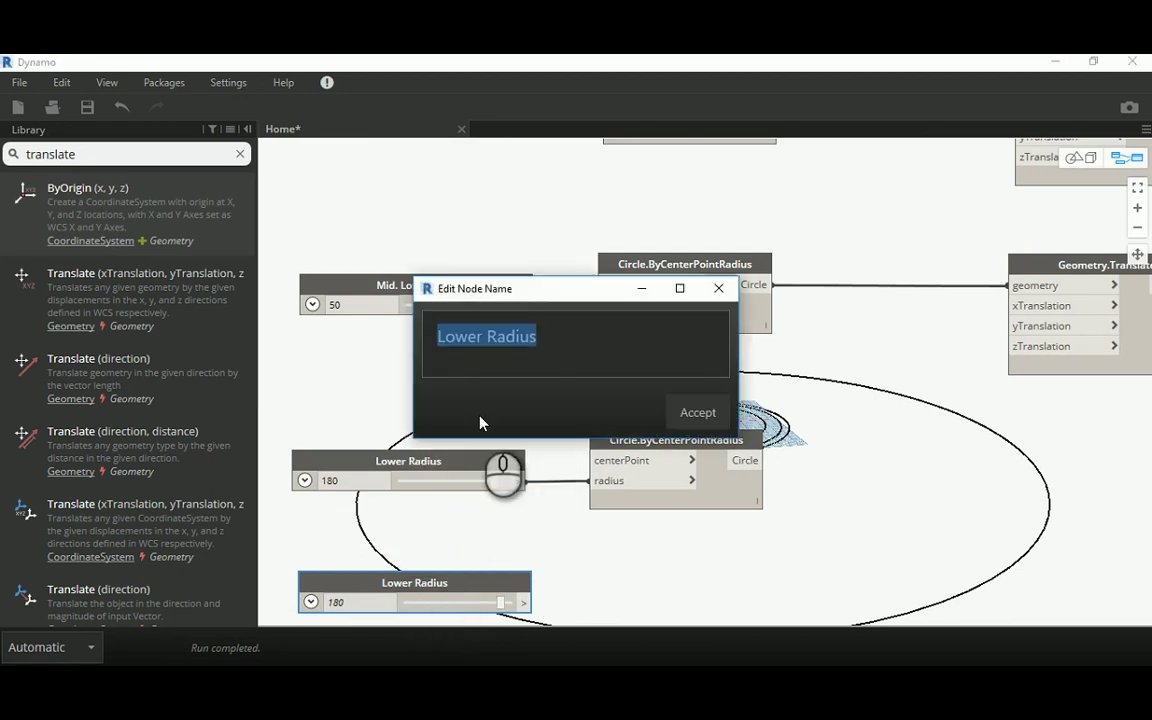
text(Floor Lev)
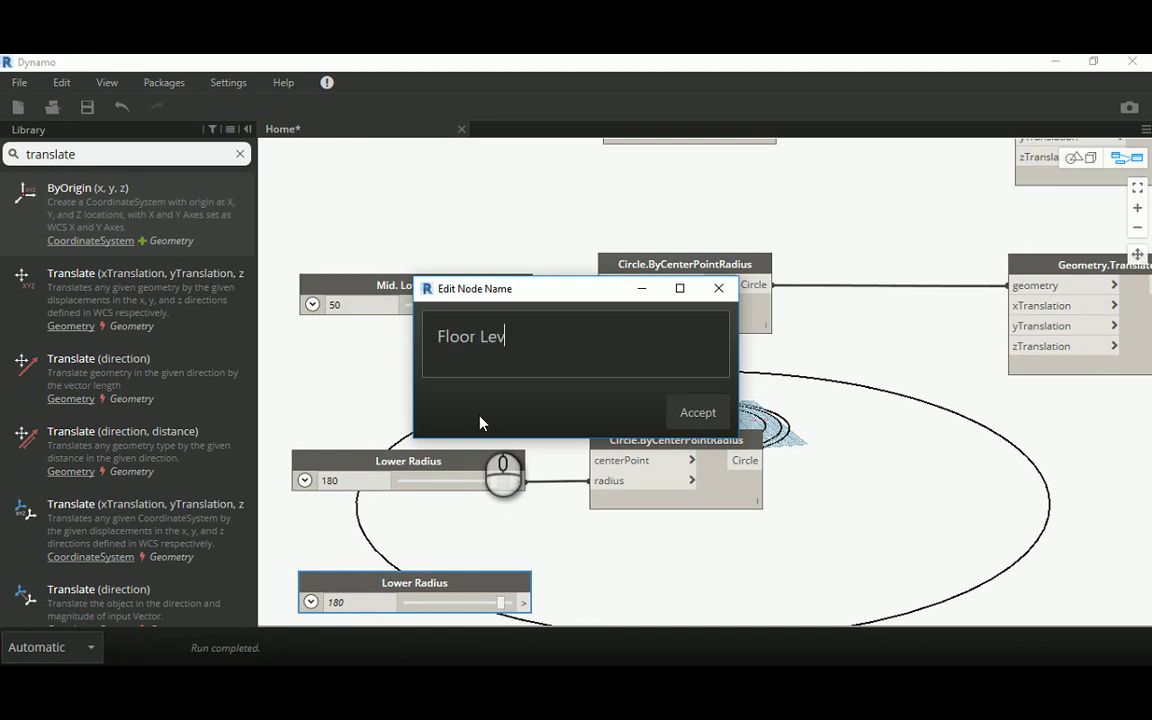
key(BackSpace)
key(BackSpace)
key(BackSpace)
text(Height)
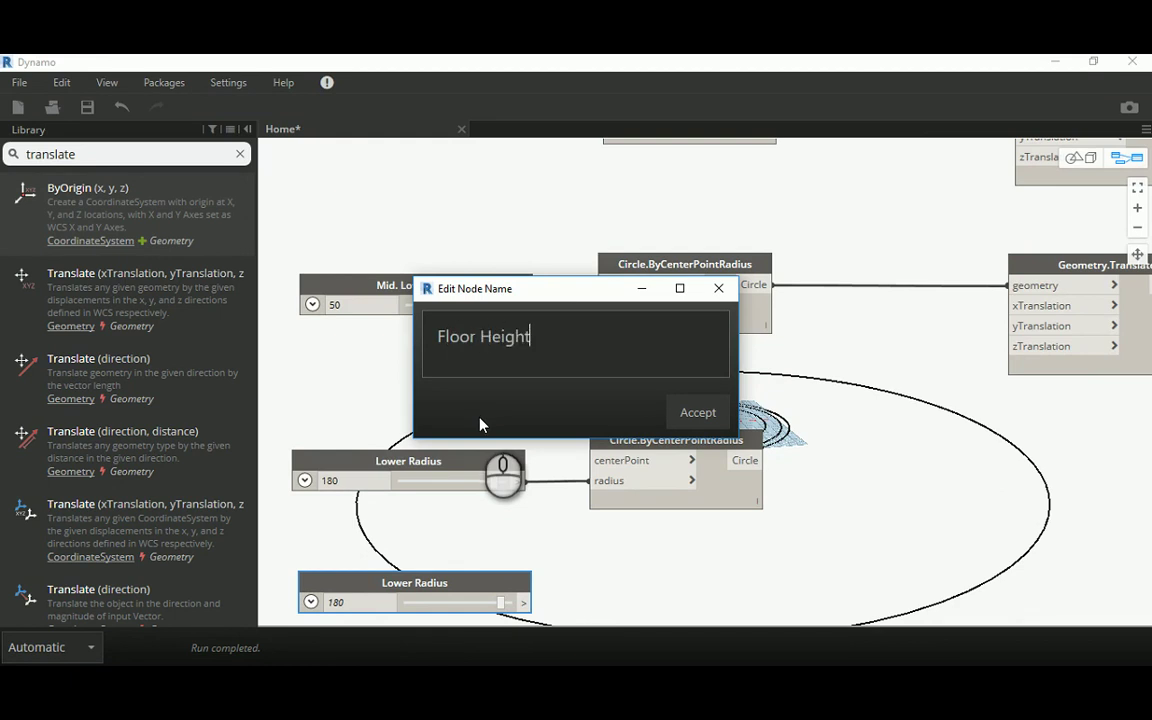
click(695, 412)
Step: Set the Floor Height slider to 5
middle_drag(534, 515, 599, 343)
drag(414, 432, 377, 434)
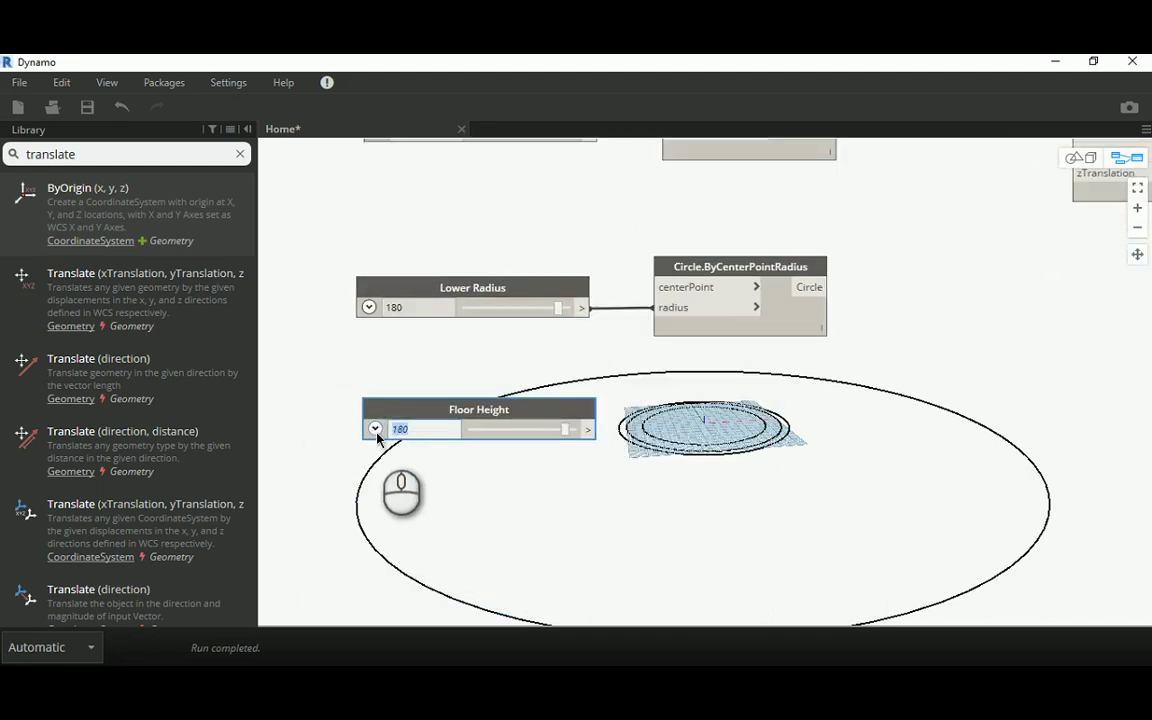
text(5)
click(451, 412)
Step: Paste another copy of the Lower Radius slider and place it below the Floor Height slider
right_click(451, 412)
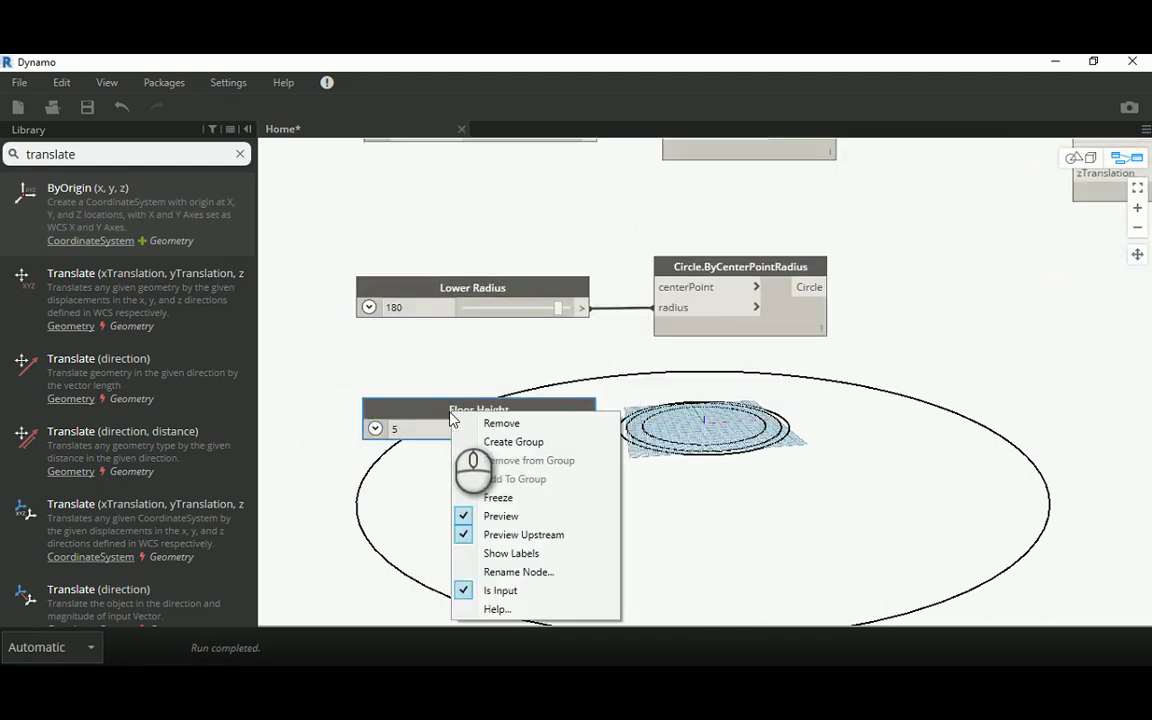
click(60, 84)
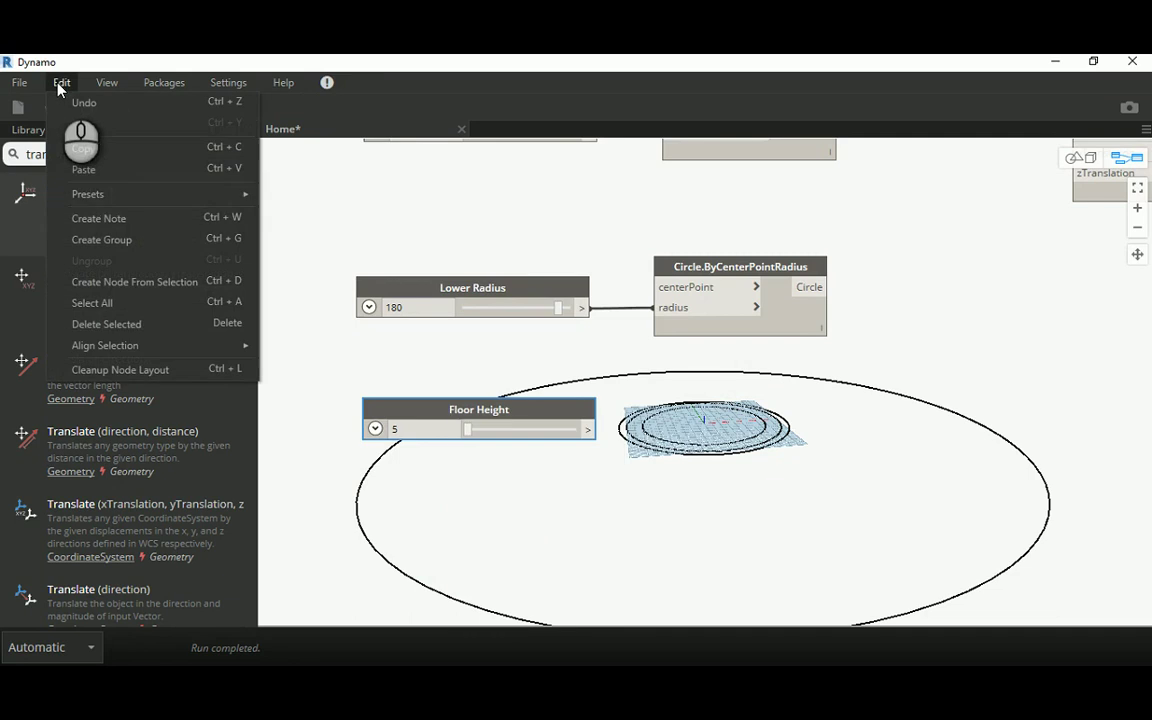
click(70, 167)
drag(694, 332, 429, 494)
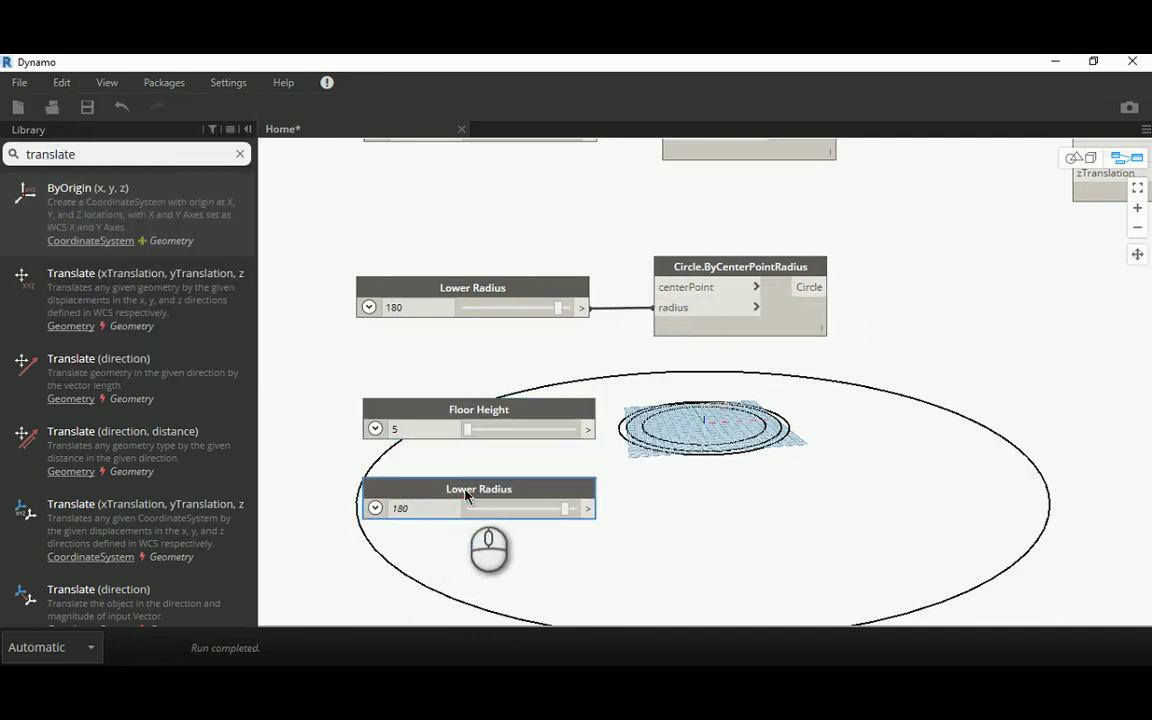
Step: Rename the newly pasted Lower Radius slider as No. of Floors
right_click(467, 487)
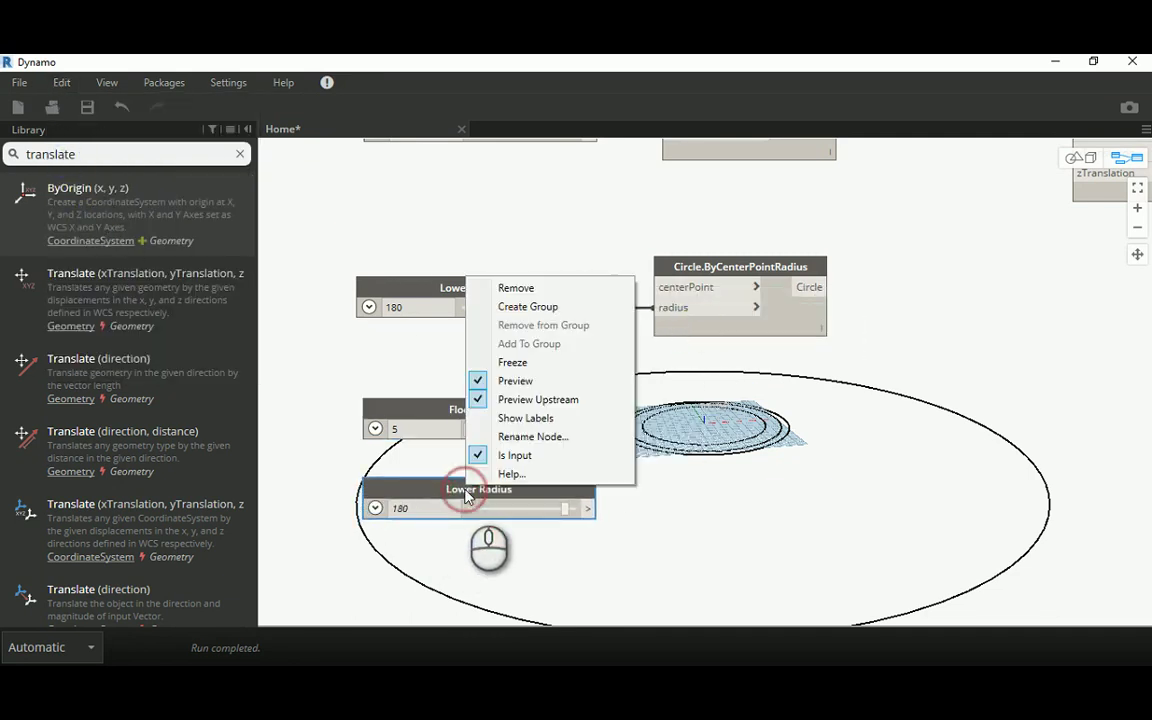
click(540, 444)
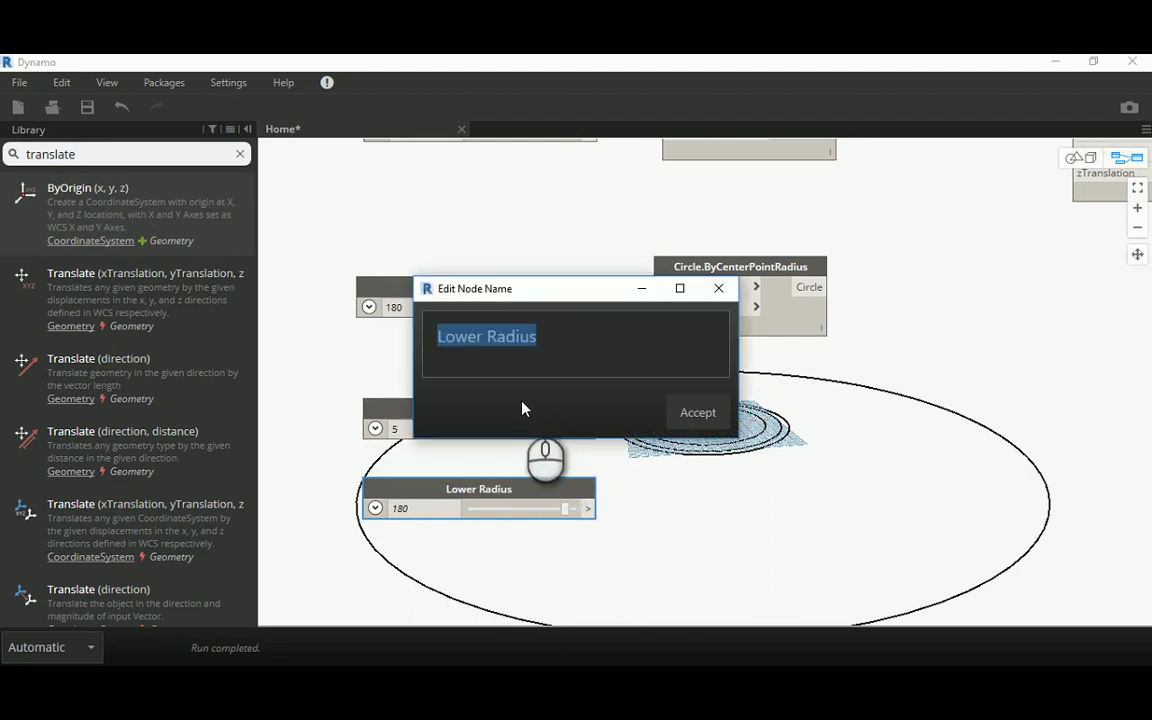
text(No. O)
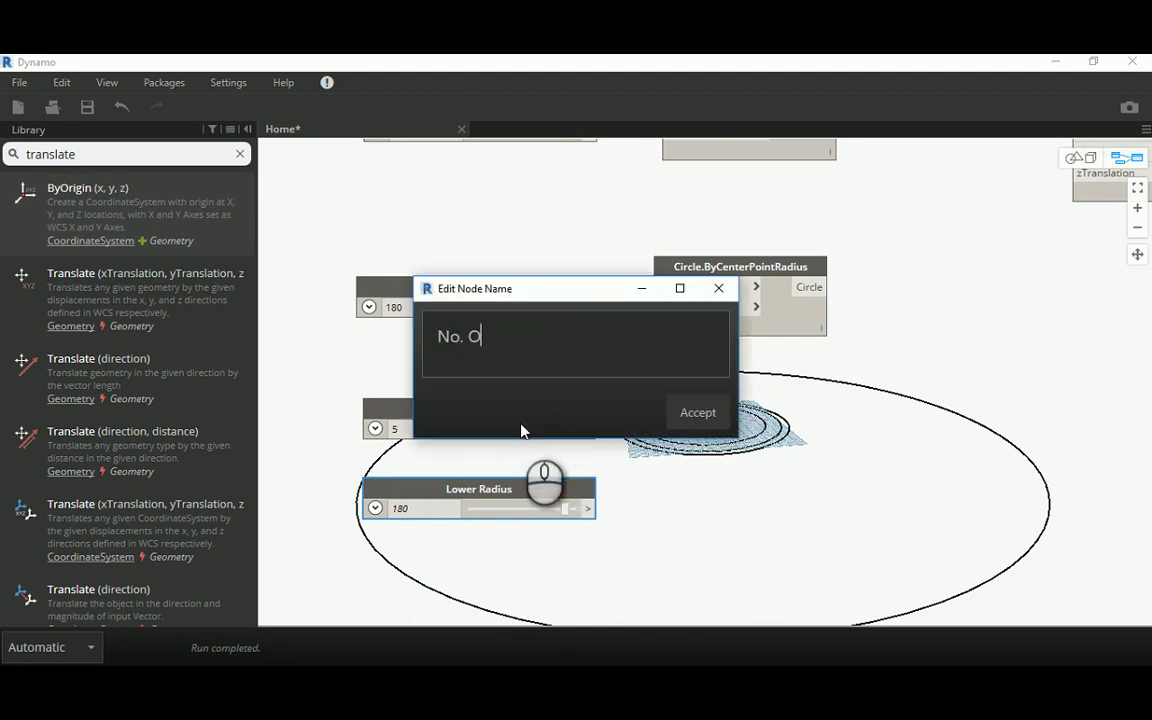
key(BackSpace)
text(of Floors)
click(684, 412)
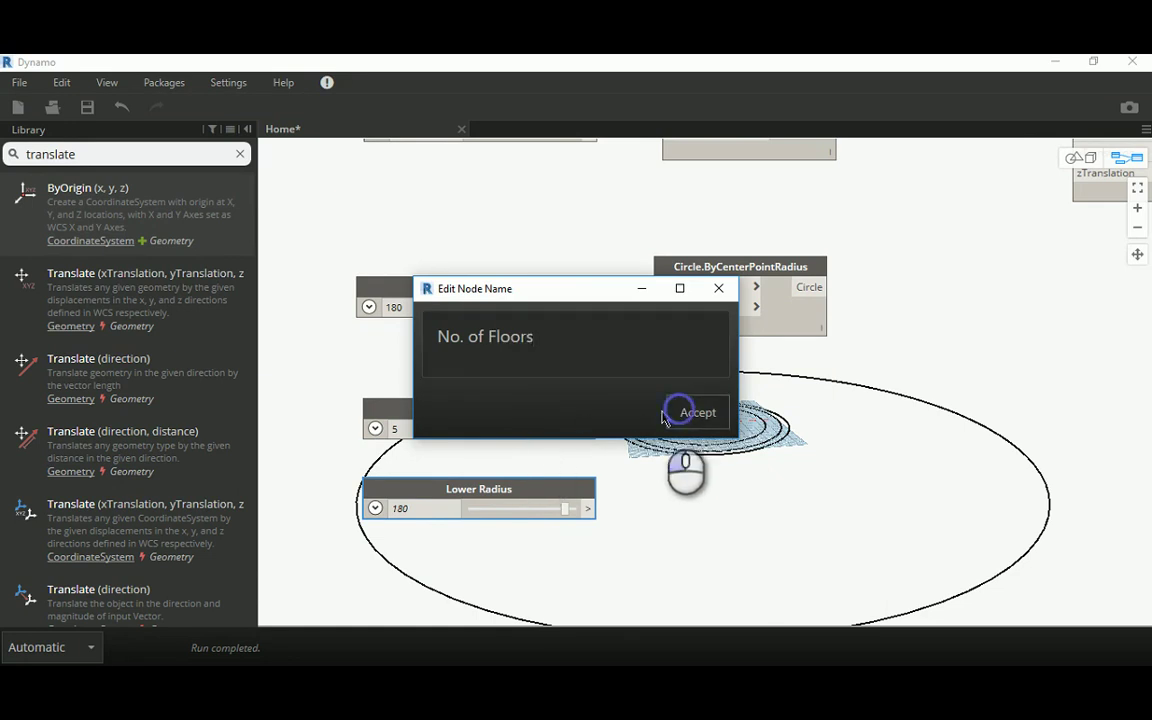
Step: Set the No. of Floors slider to 150
double_click(395, 509)
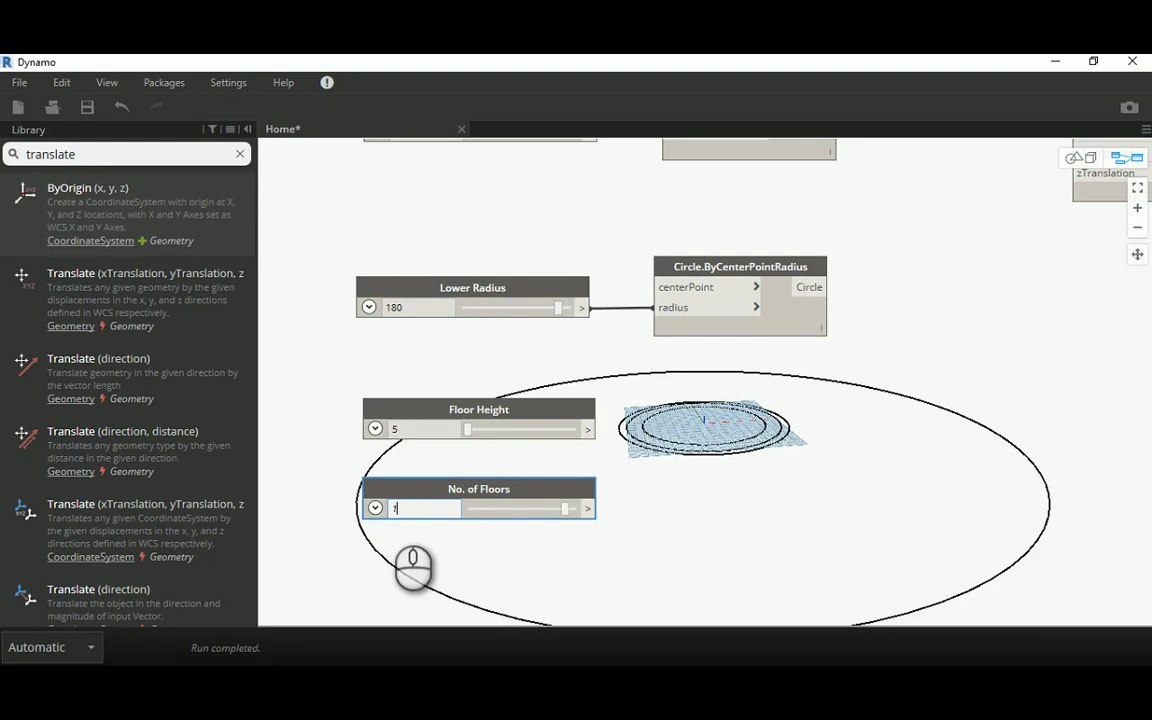
text(0)
click(425, 570)
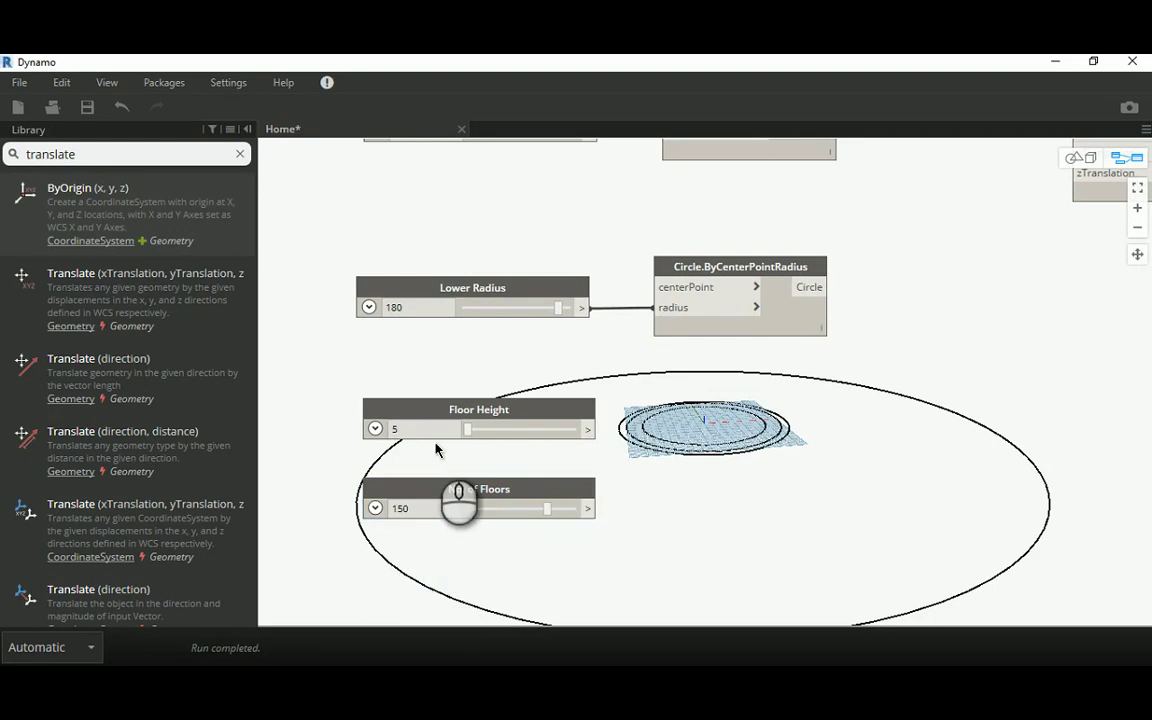
Step: Nudge the High Radius Geometry.Translate node slightly upward to line it up with its circle node
middle_drag(437, 451, 351, 463)
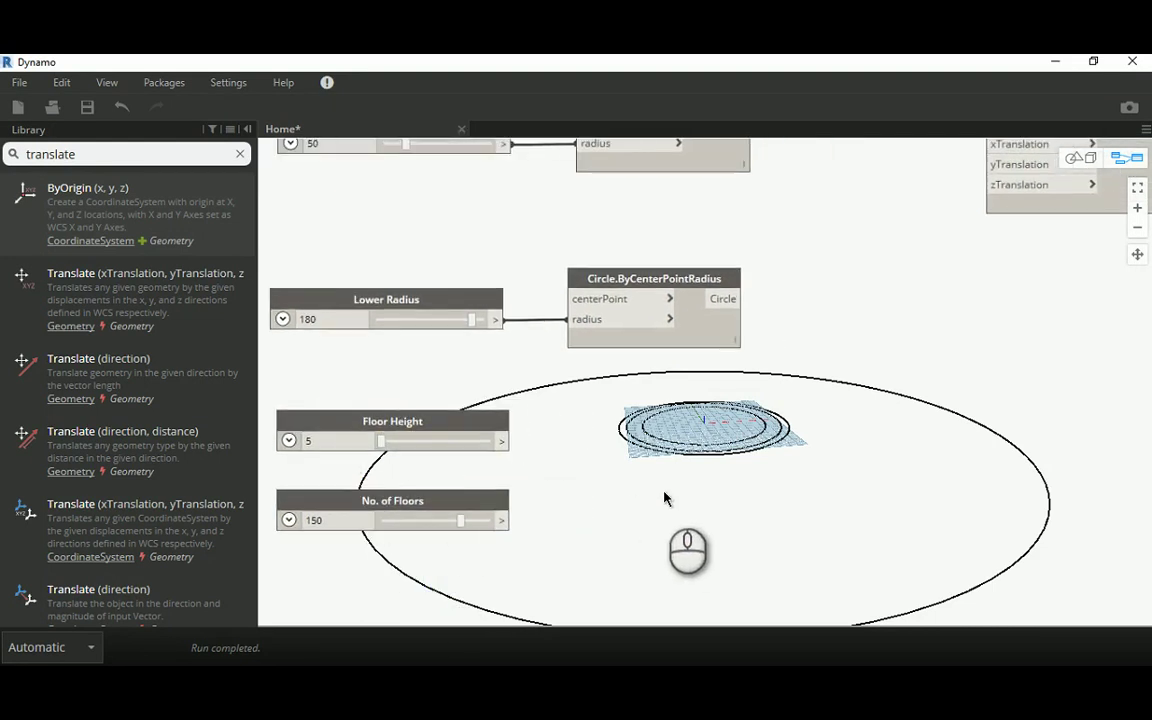
scroll(781, 352, down, 6)
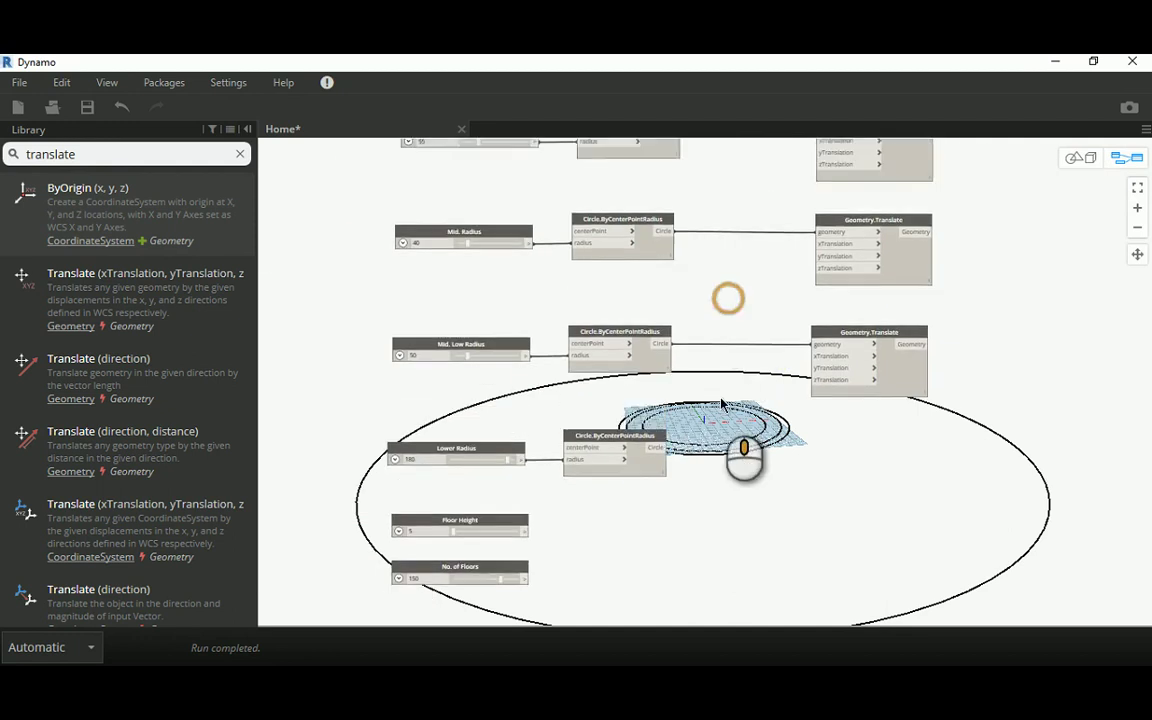
middle_drag(763, 339, 753, 411)
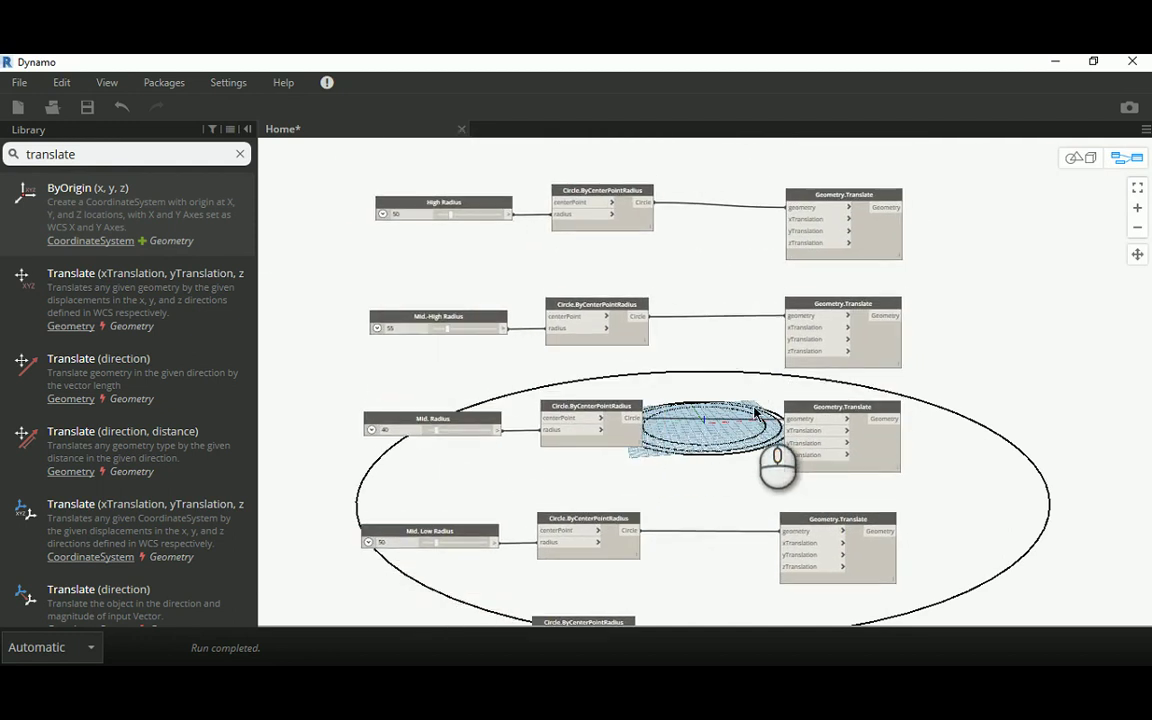
drag(818, 204, 823, 197)
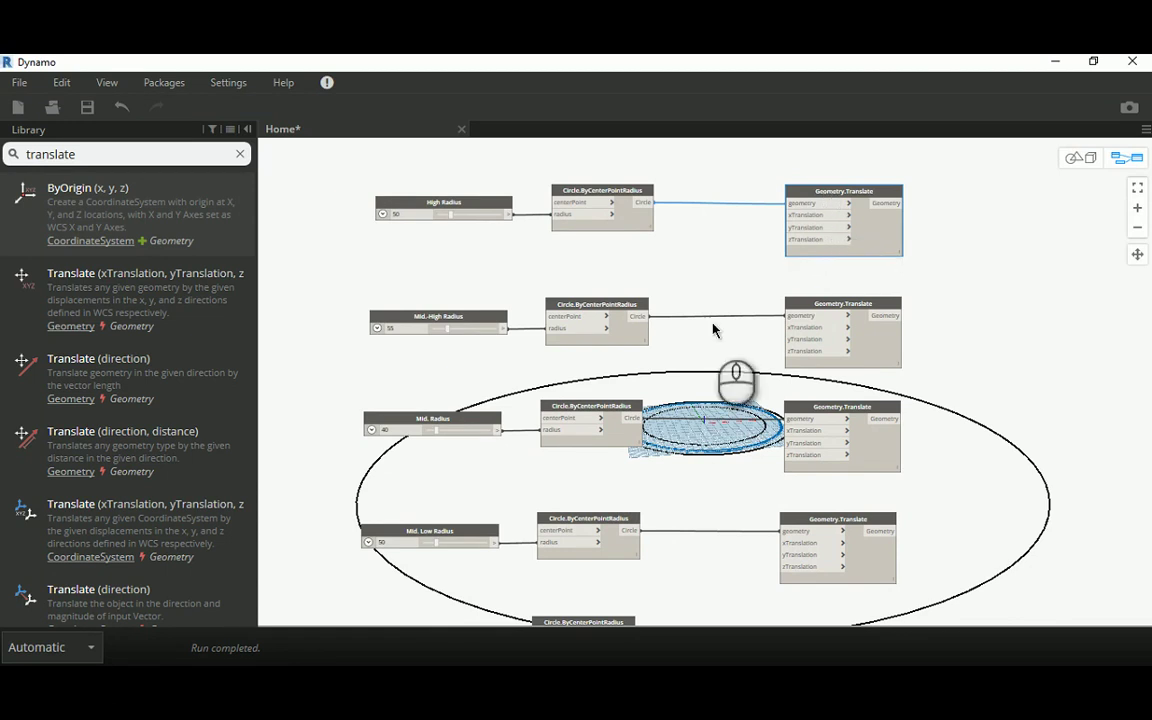
Step: Add a code block containing a+b to the canvas beside the Floor Height slider
middle_drag(697, 345, 710, 162)
middle_drag(460, 522, 492, 420)
scroll(490, 428, up, 1)
scroll(490, 430, up, 1)
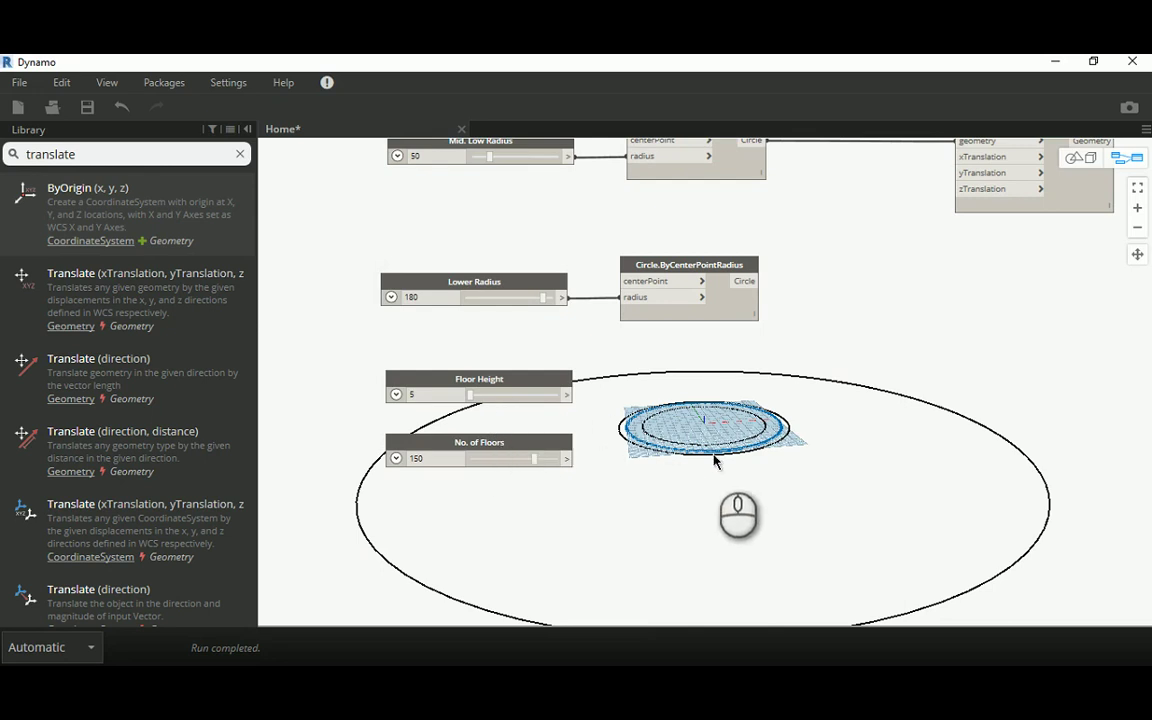
double_click(675, 390)
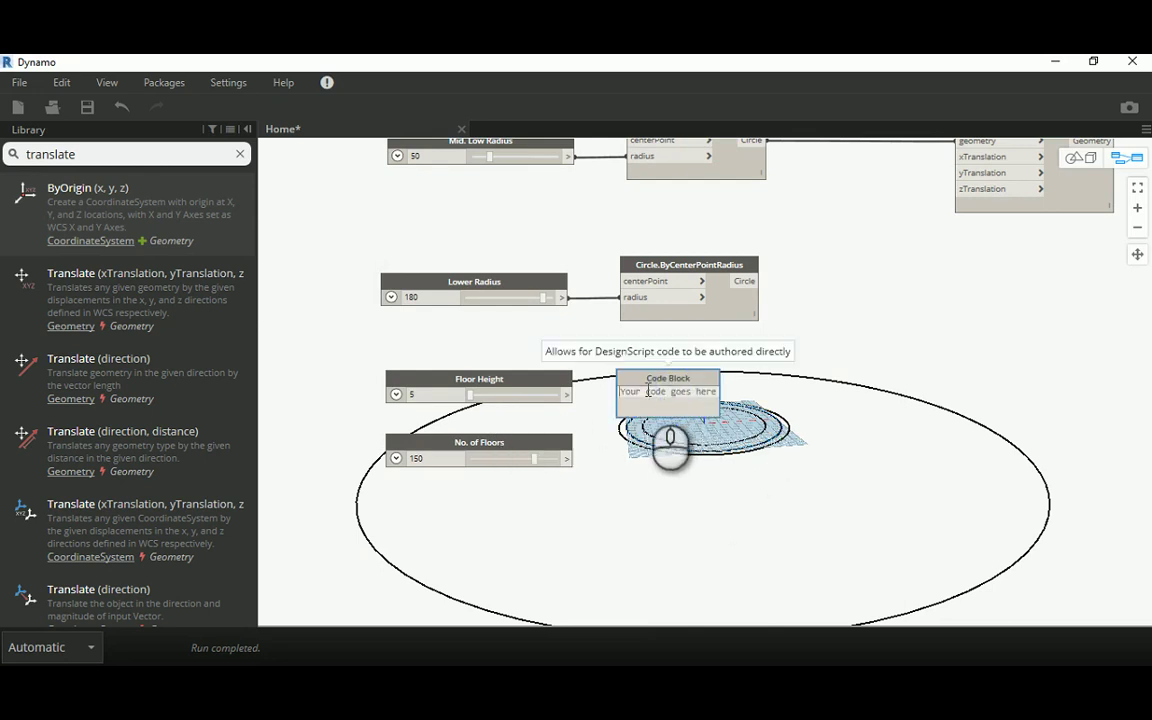
drag(699, 392, 705, 394)
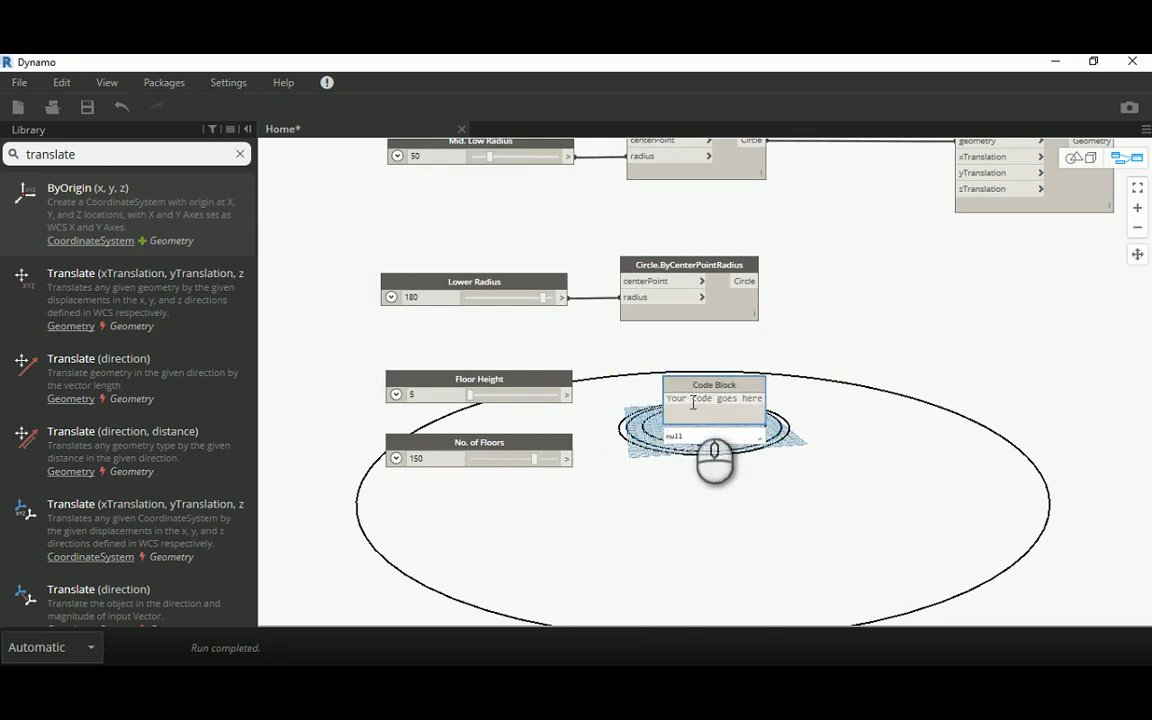
click(692, 401)
text(a+)
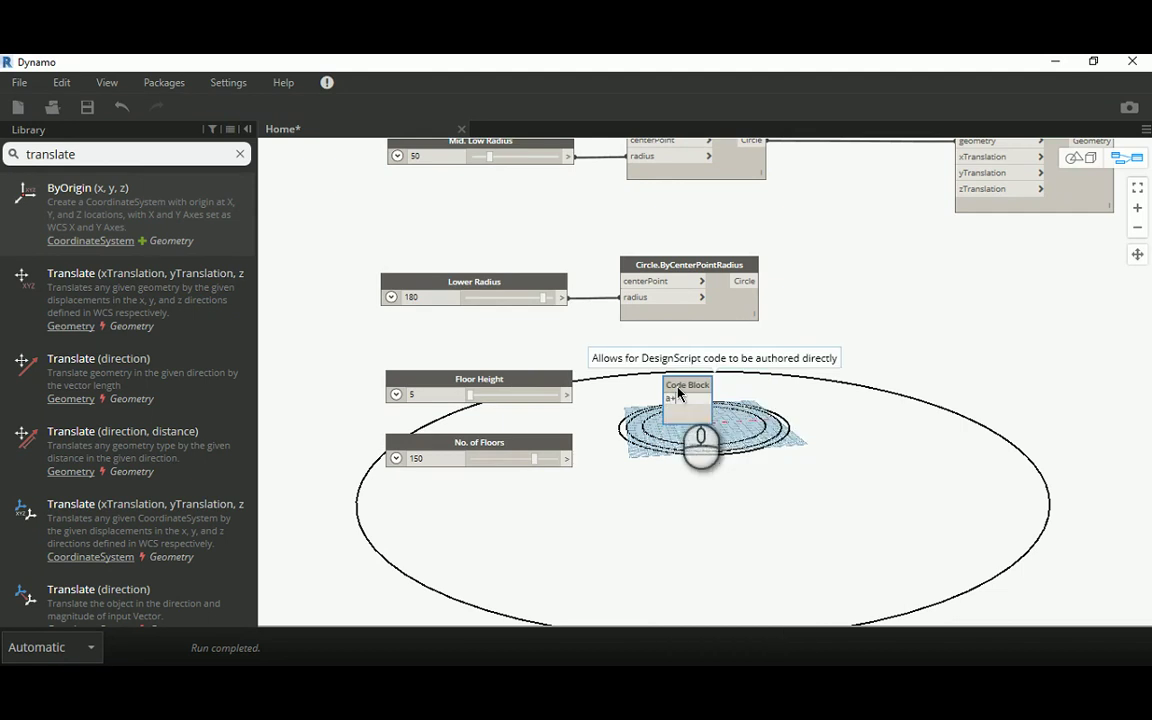
text(b)
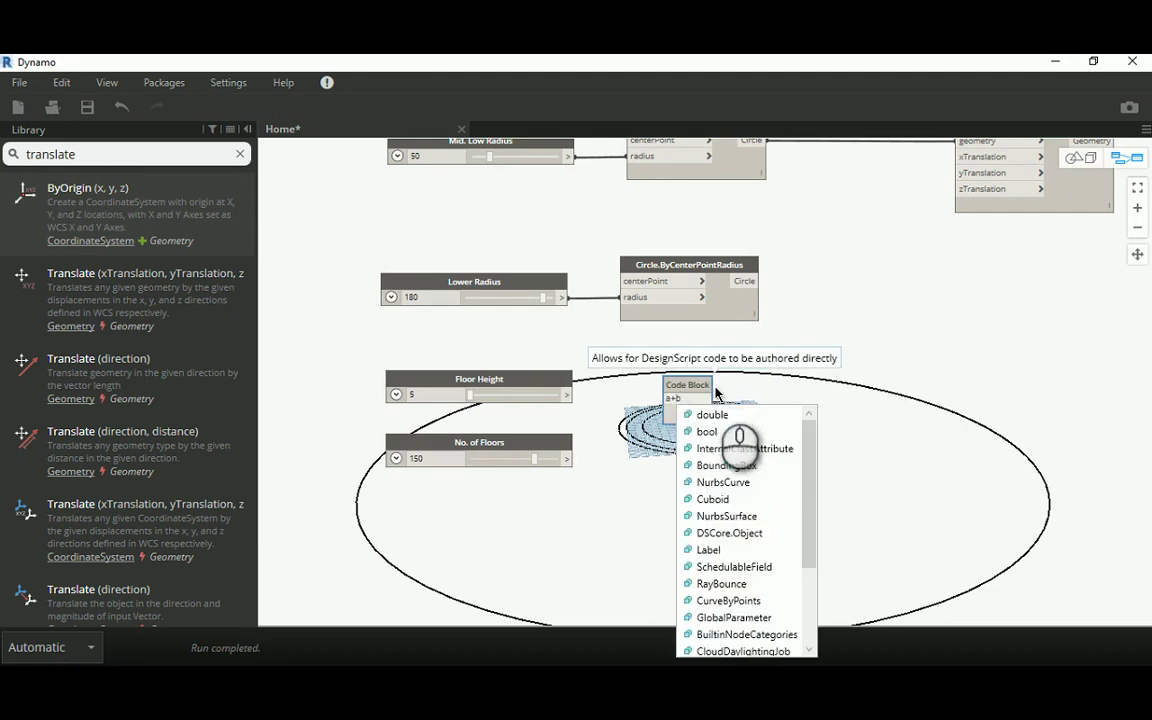
click(816, 332)
Step: Connect the Floor Height slider to the code block's a input and the No. of Floors slider to its b input
scroll(685, 385, up, 3)
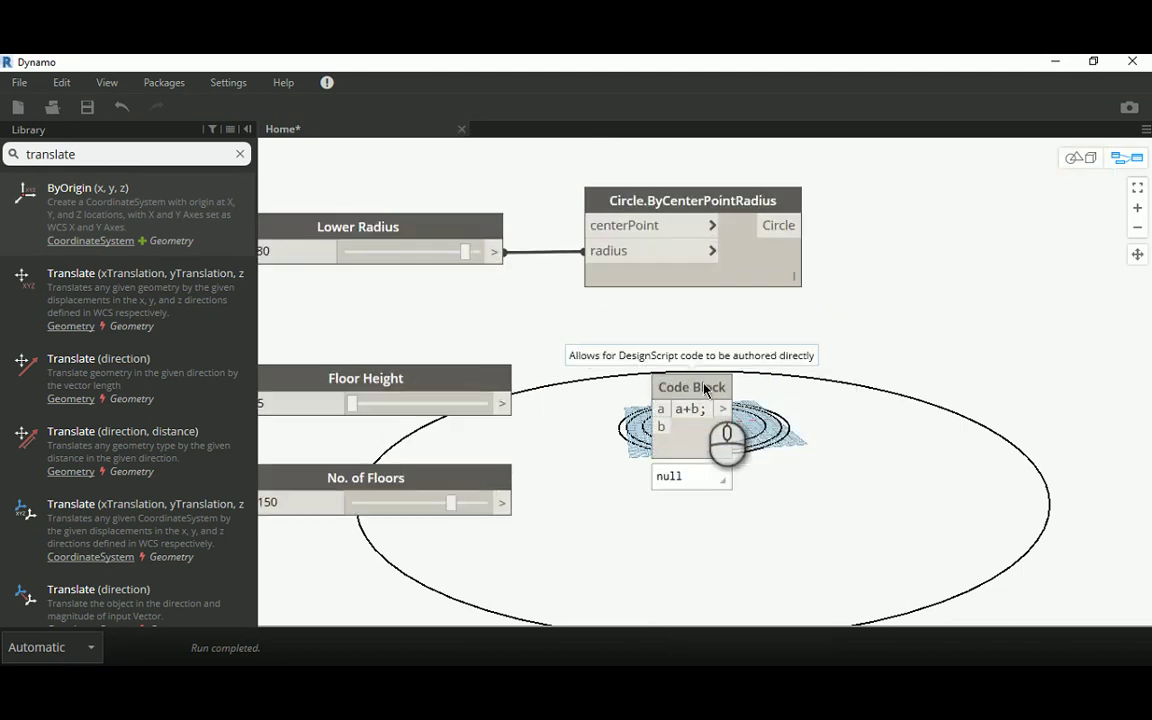
click(503, 404)
click(660, 409)
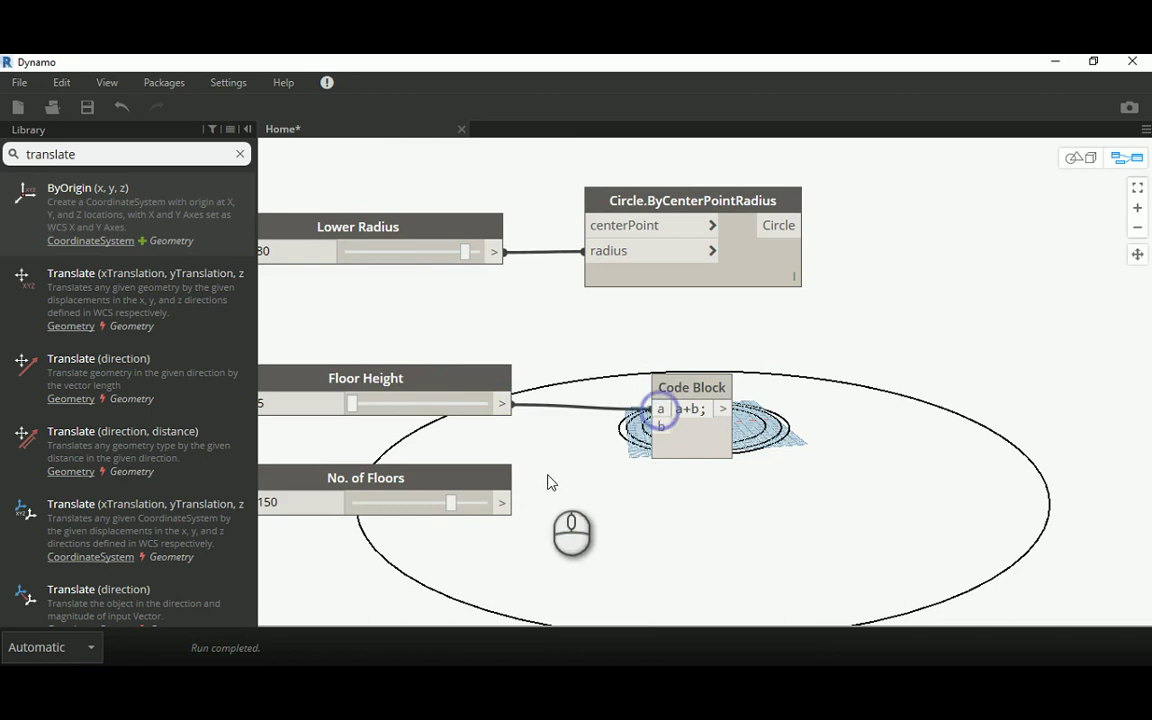
click(503, 502)
click(660, 427)
Step: Connect the code block's output to the zTranslation input of the High Radius Geometry.Translate node
scroll(640, 495, down, 4)
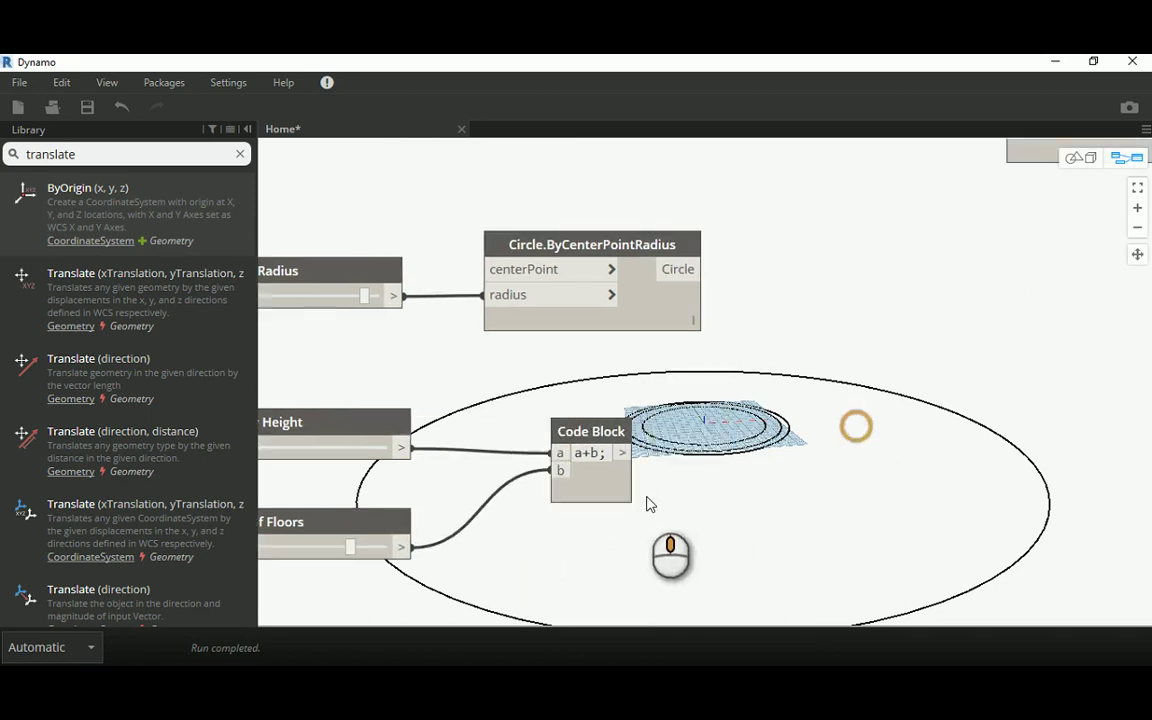
click(545, 484)
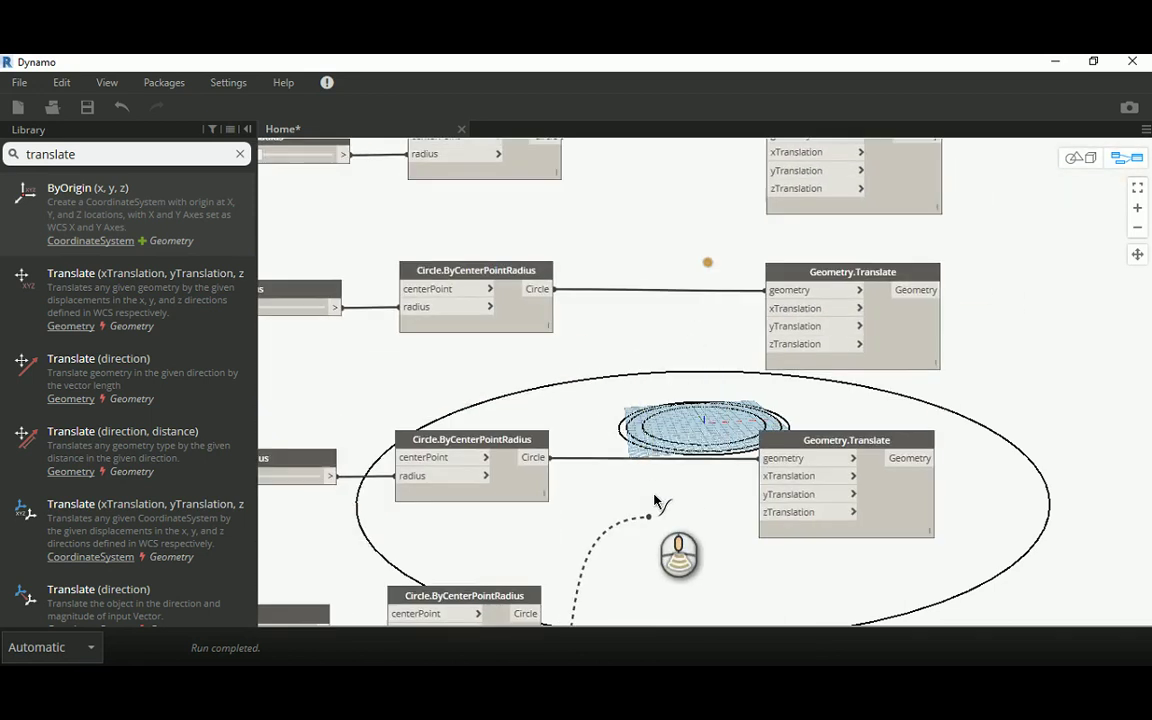
scroll(655, 498, down, 3)
middle_drag(666, 311, 650, 487)
scroll(714, 312, up, 4)
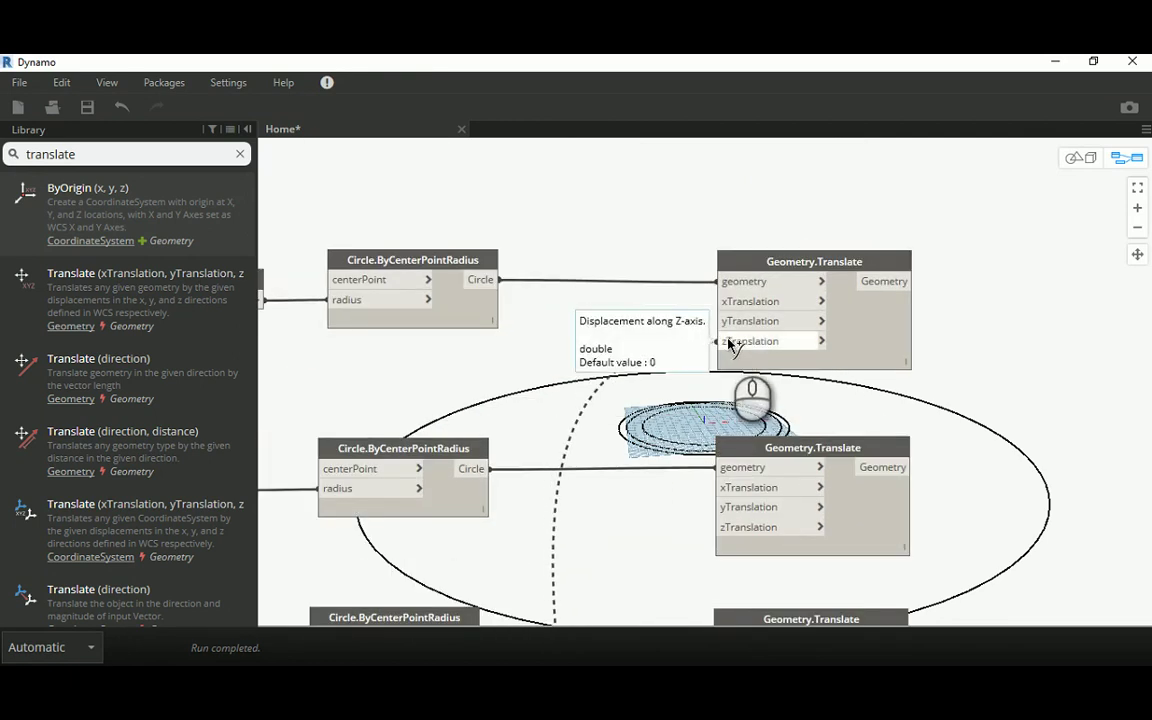
click(728, 343)
Step: Examine the height of the translated High Radius circle above the other circles in the 3D preview, then return to the graph
scroll(675, 397, down, 2)
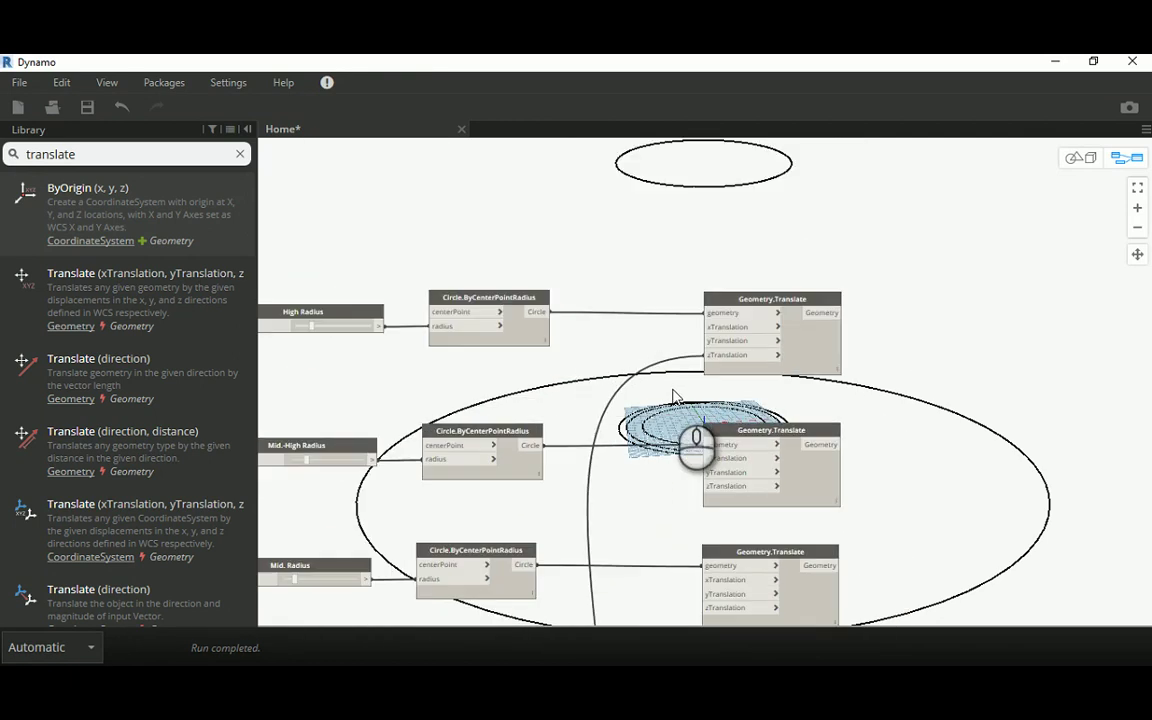
middle_drag(674, 386, 704, 360)
click(1080, 158)
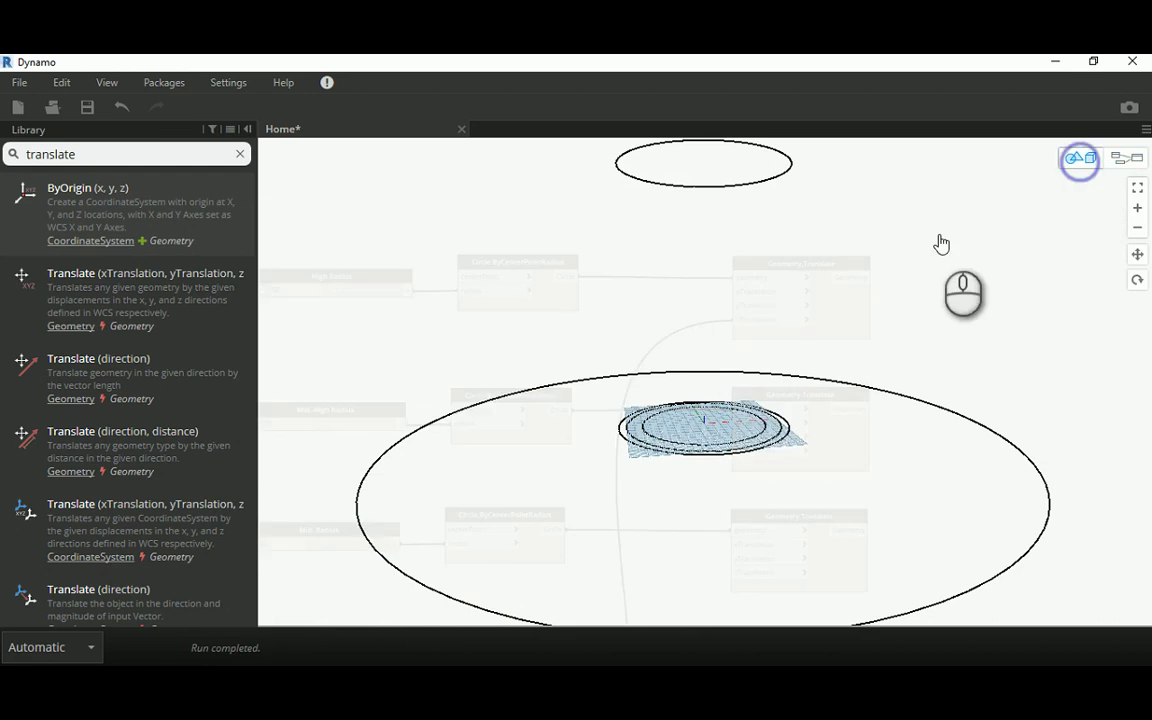
scroll(884, 288, down, 4)
right_drag(872, 290, 704, 310)
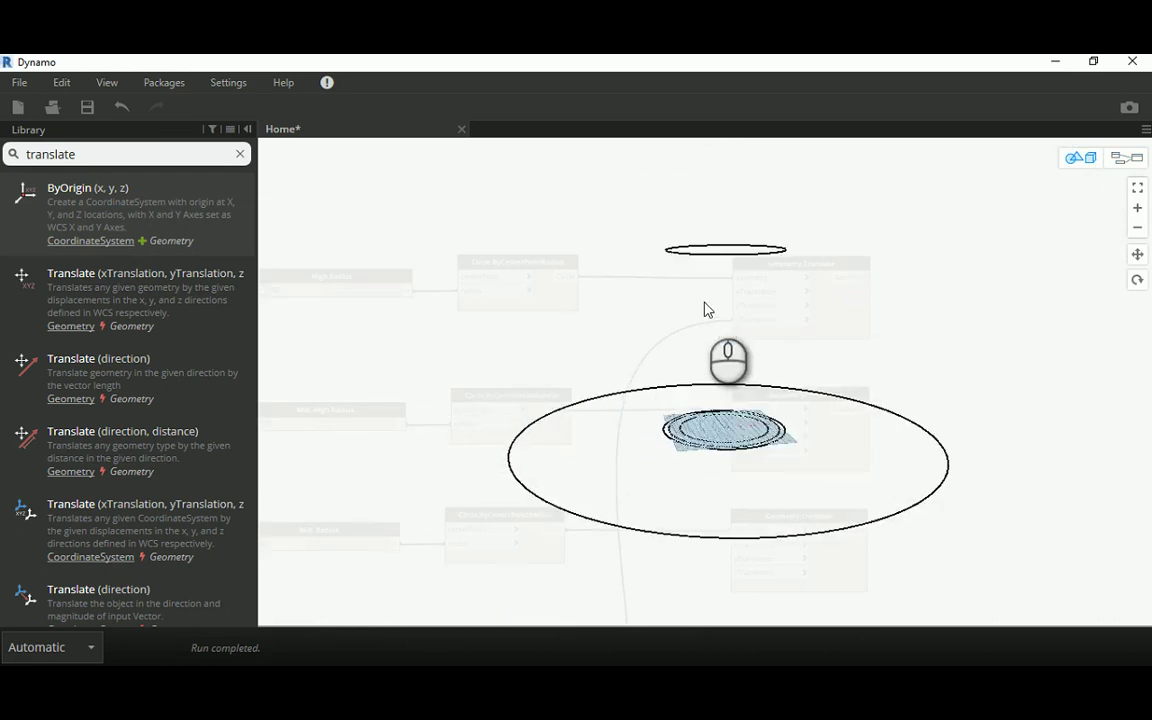
scroll(705, 308, up, 1)
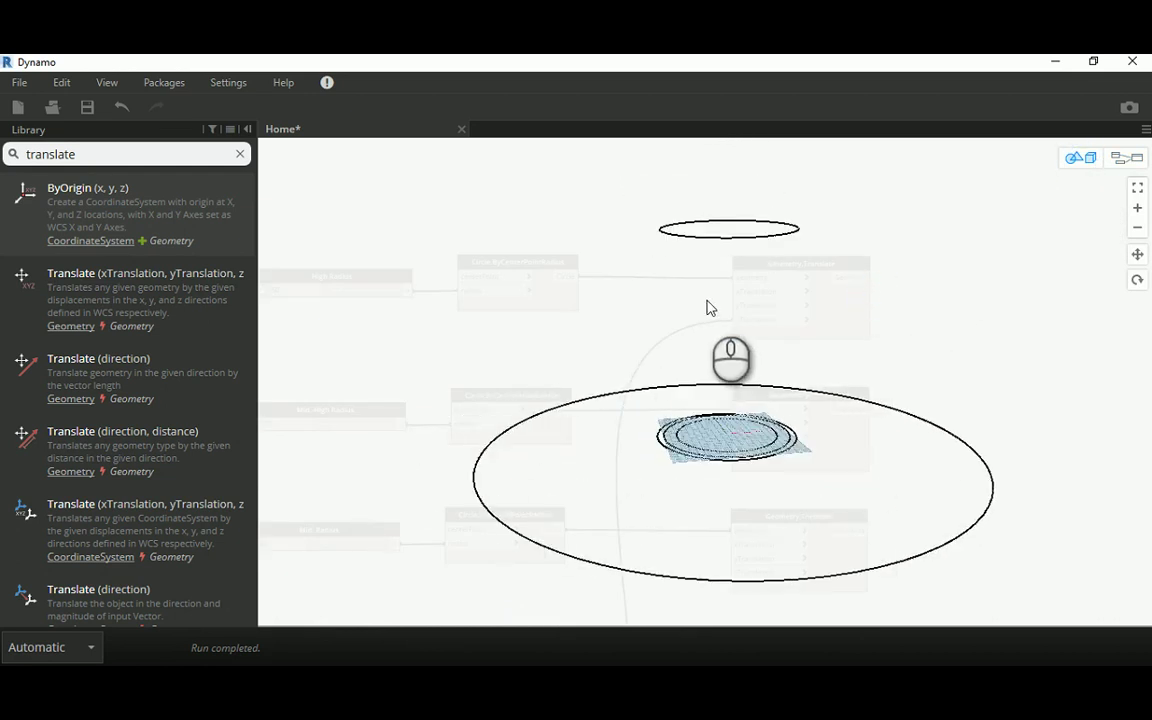
click(1121, 160)
Step: Set the No. of Floors slider to 200
middle_drag(627, 303, 623, 422)
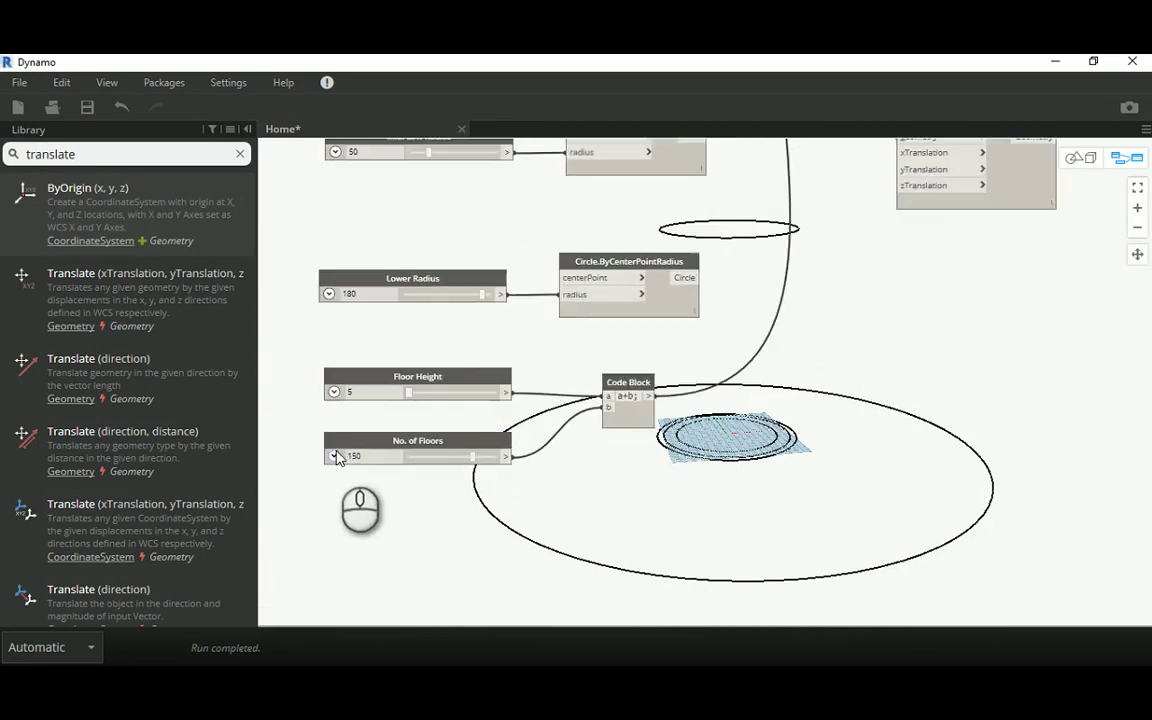
scroll(336, 457, up, 1)
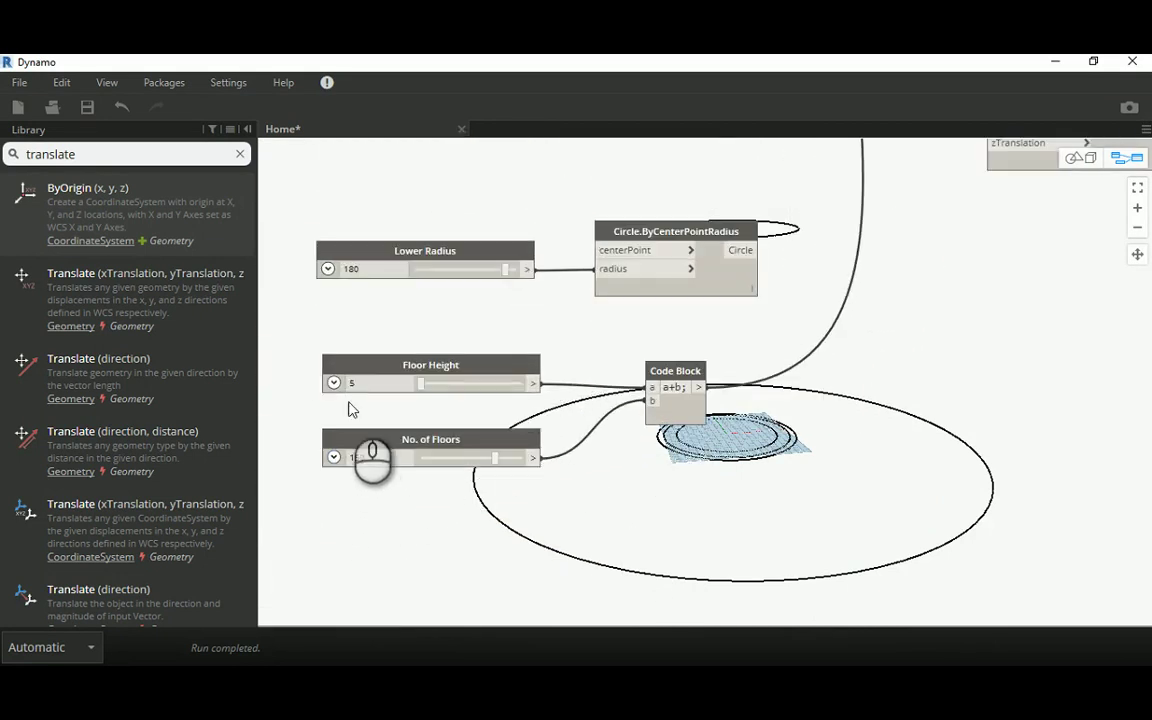
double_click(360, 457)
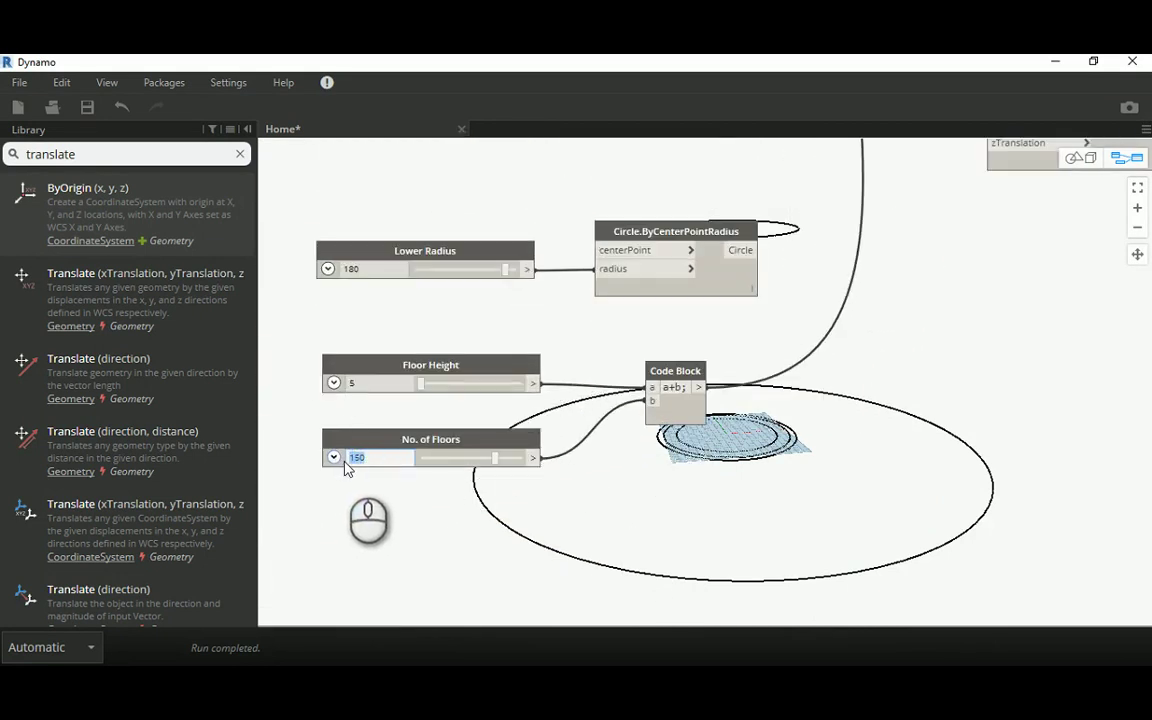
text(200)
click(378, 524)
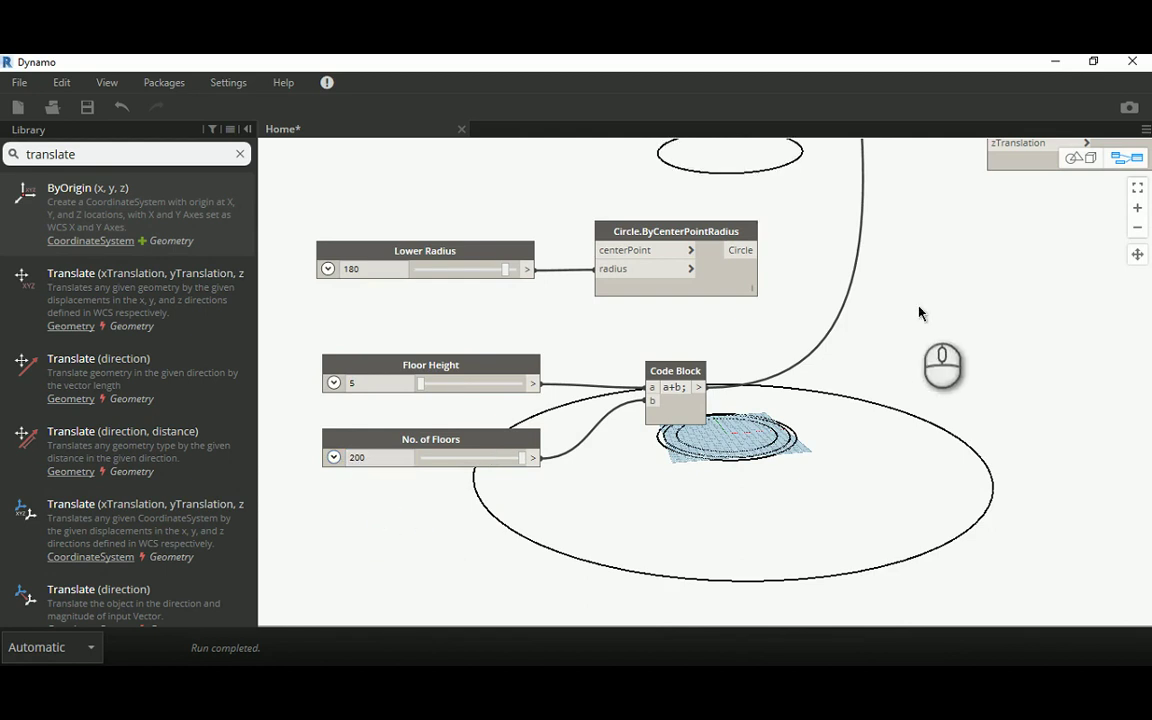
Step: Change the code block's expression to a*b so floor height is multiplied by number of floors
middle_drag(918, 307, 910, 373)
scroll(912, 374, down, 1)
middle_drag(875, 312, 768, 325)
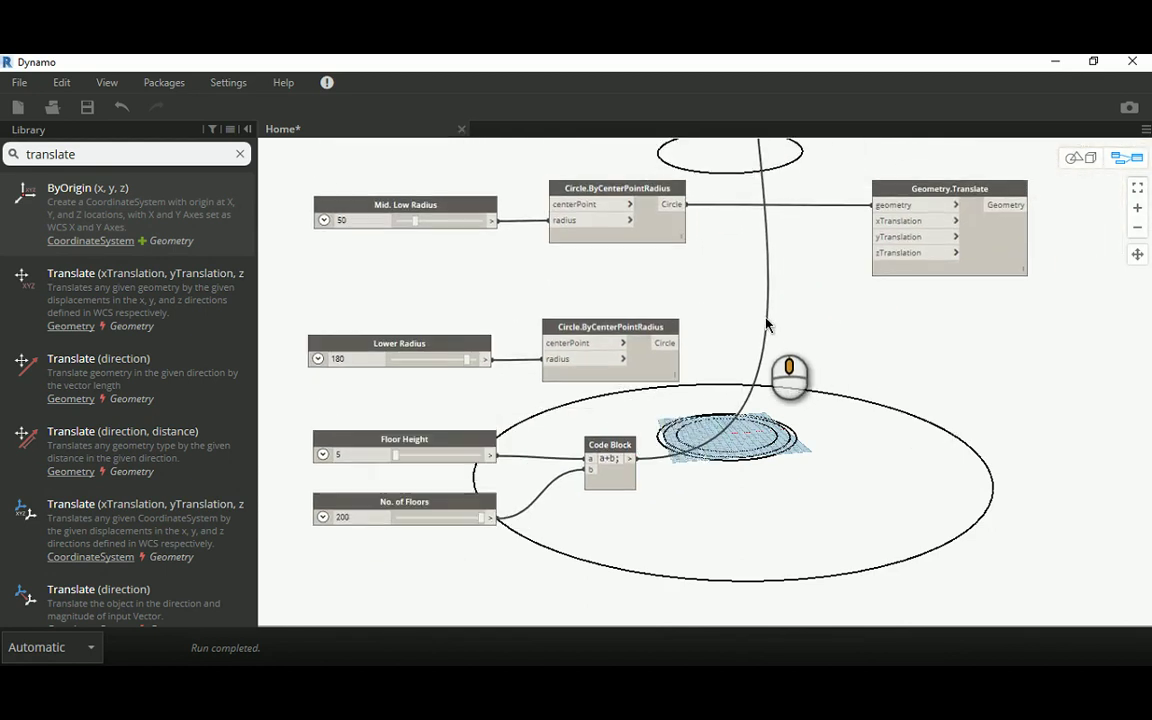
mouse_move(630, 462)
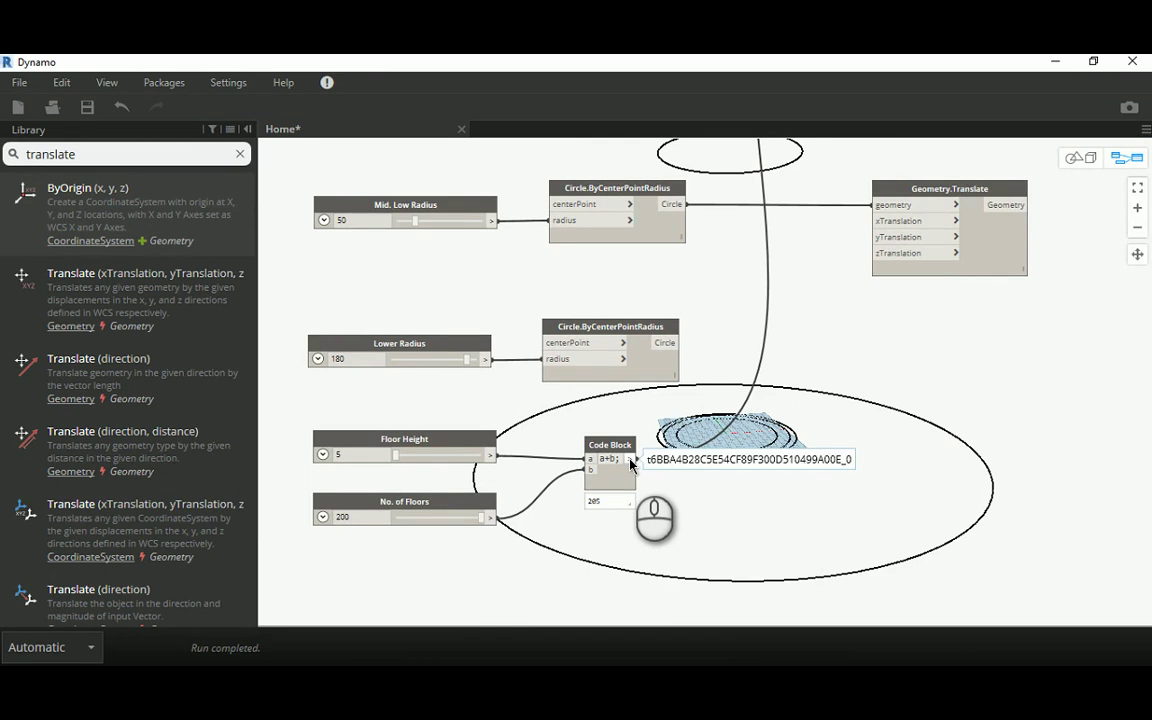
scroll(610, 462, up, 5)
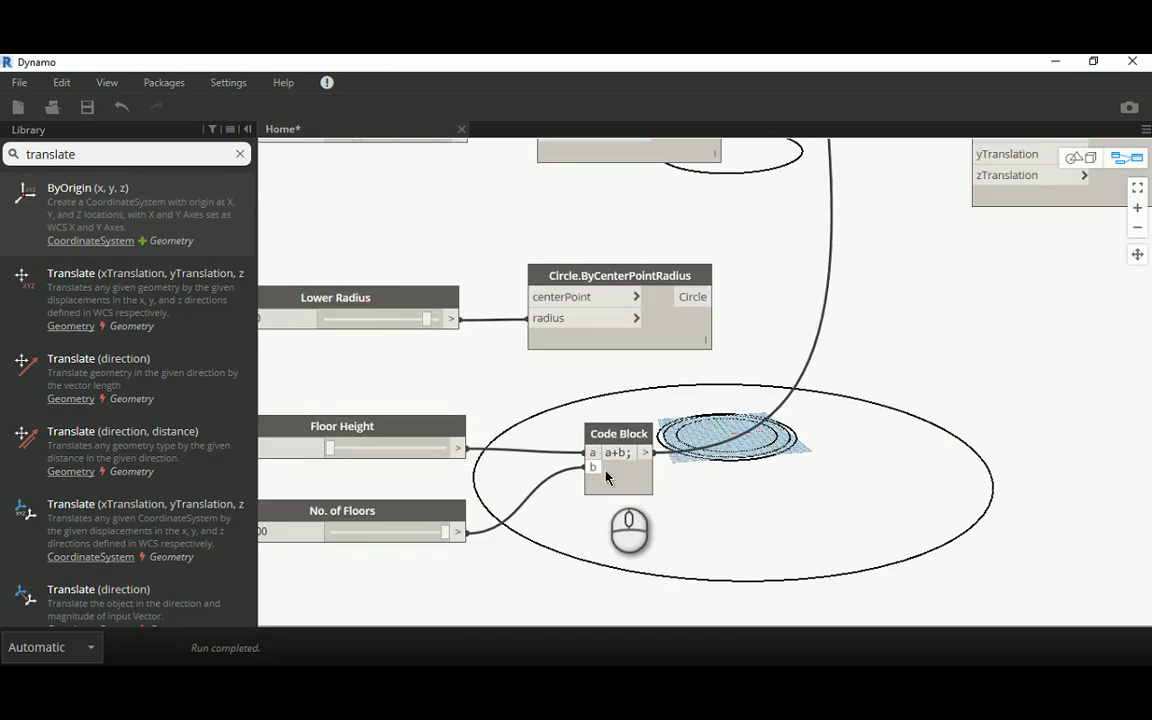
click(605, 442)
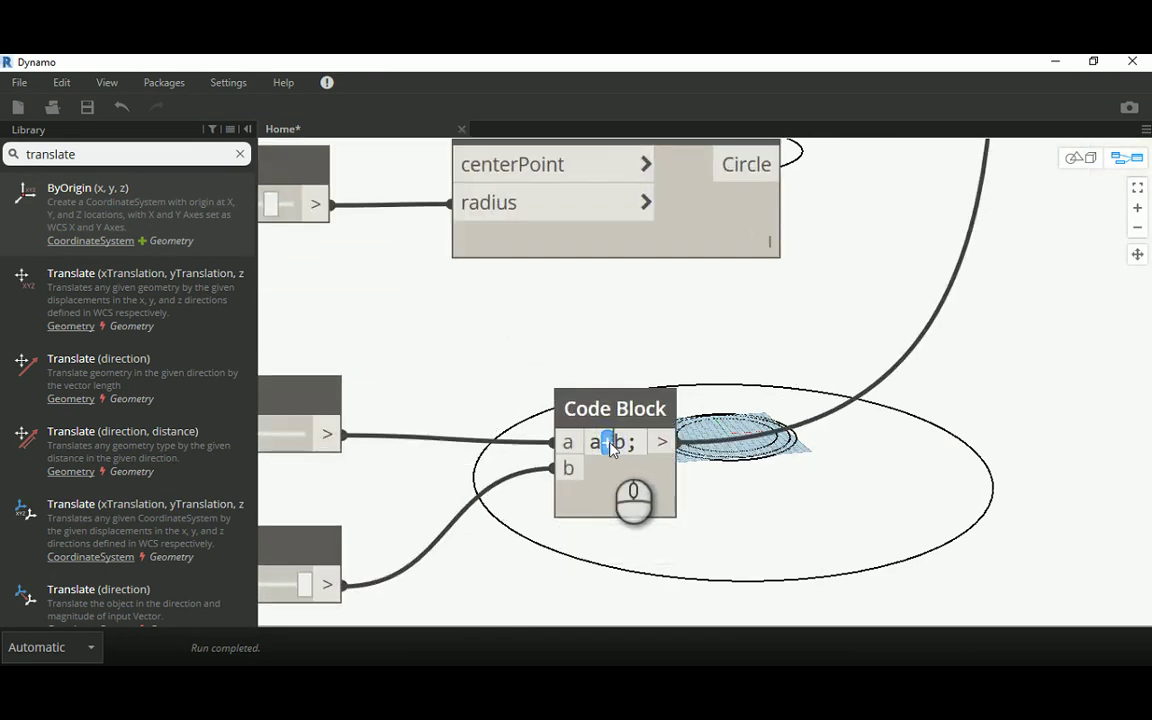
text(*)
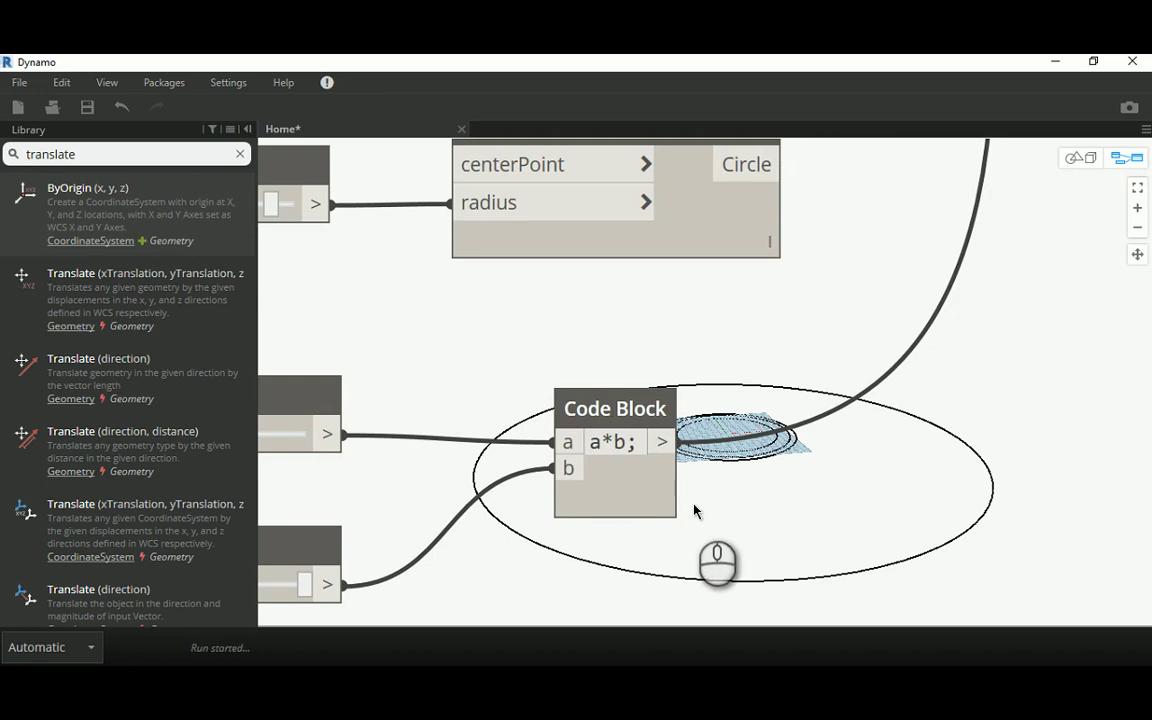
Step: Inspect the top circle's new elevation relative to the base circles in the 3D preview and return to the graph
scroll(499, 377, down, 3)
scroll(499, 377, down, 5)
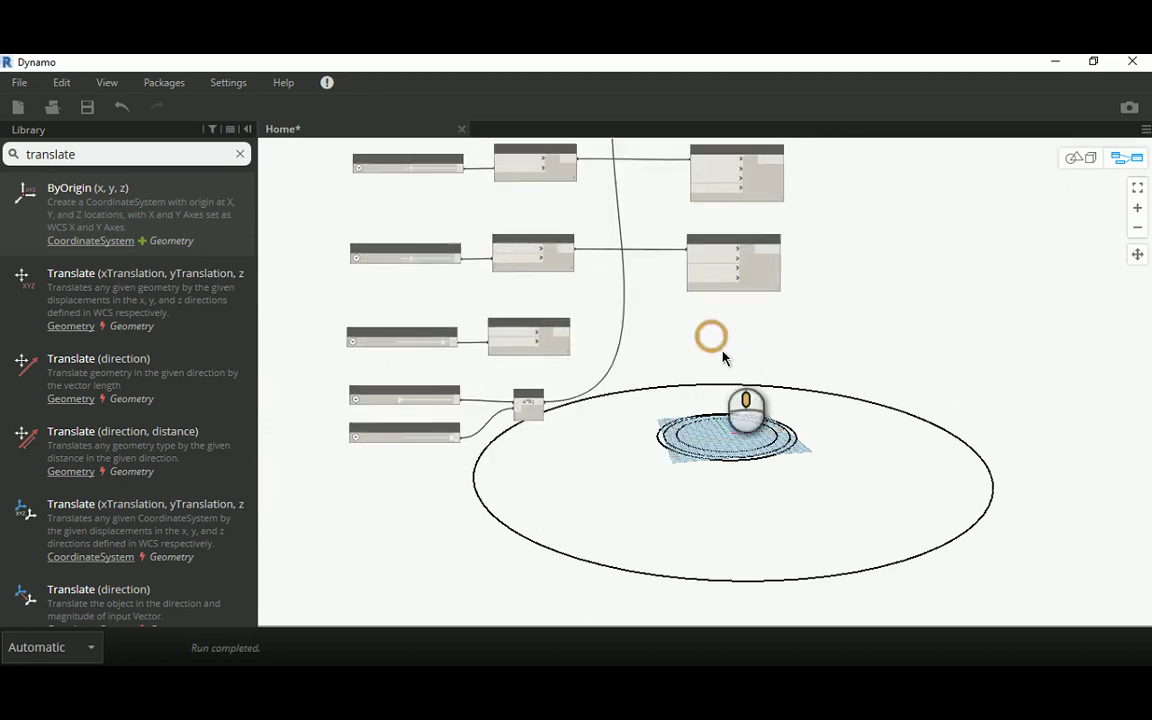
click(1082, 157)
scroll(811, 342, down, 5)
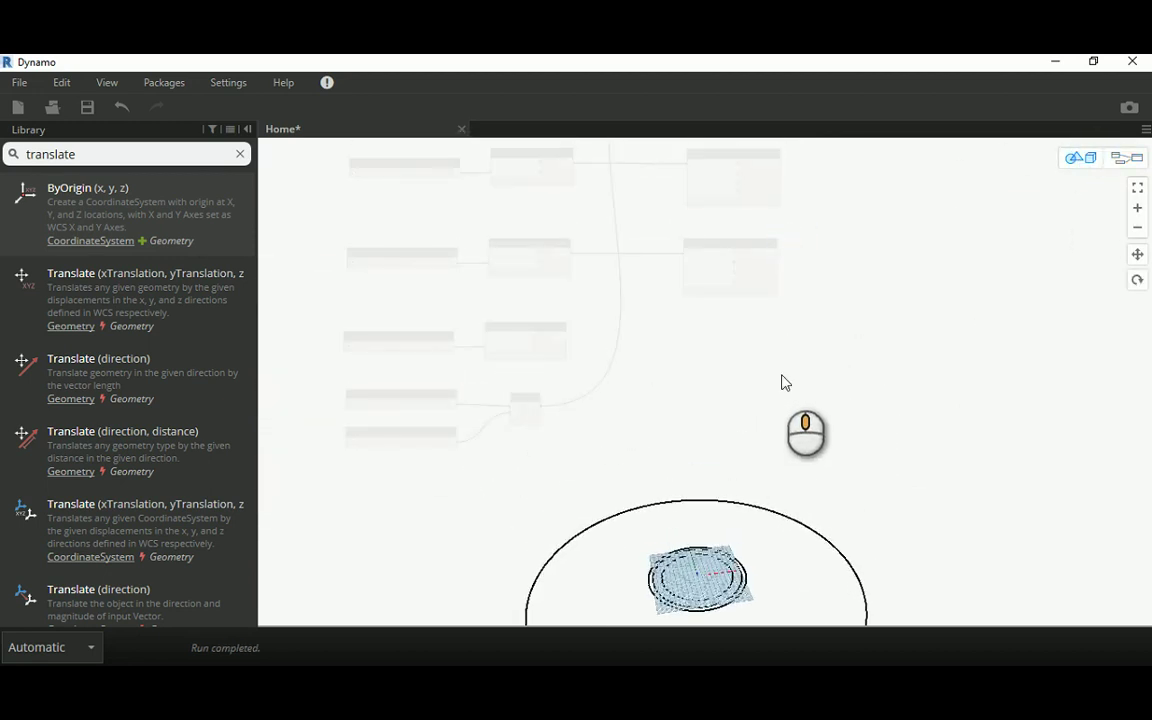
scroll(826, 330, down, 4)
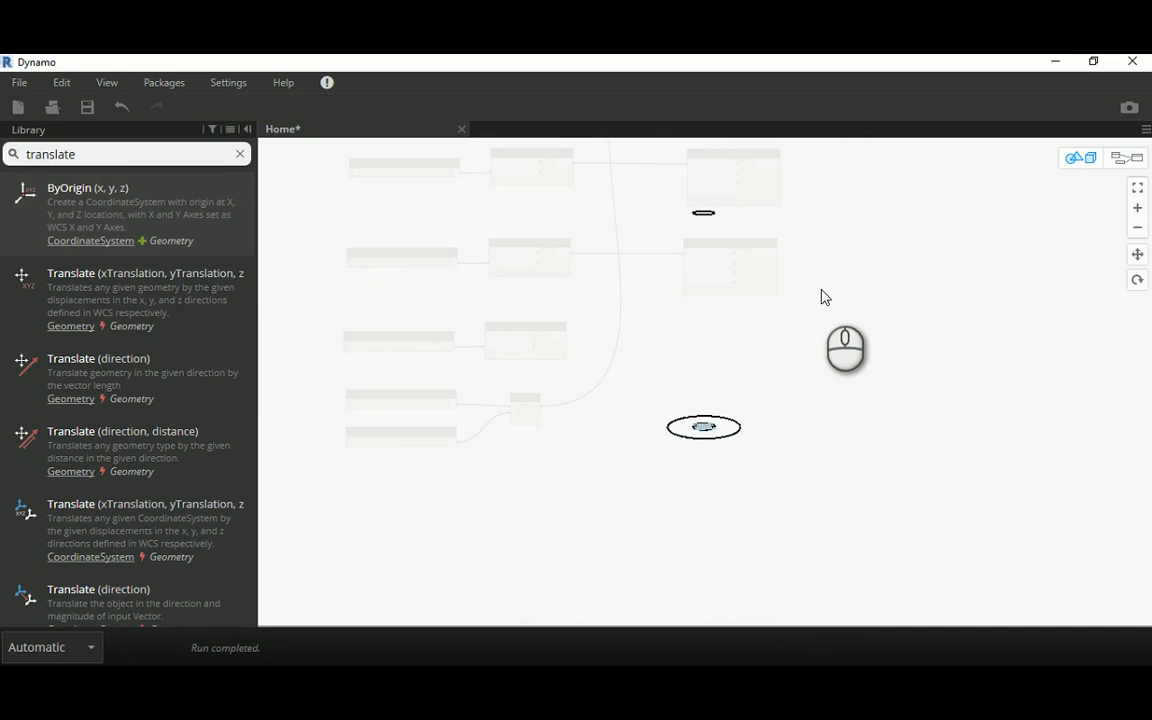
right_drag(810, 300, 828, 319)
scroll(828, 281, up, 2)
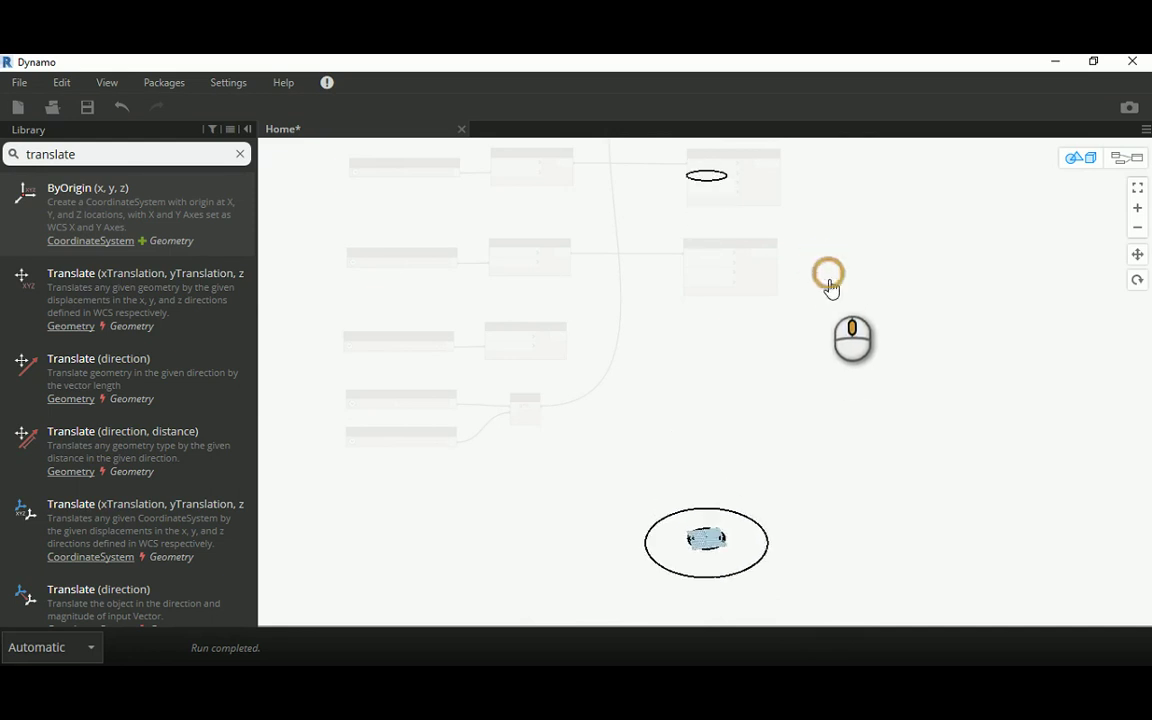
click(1116, 163)
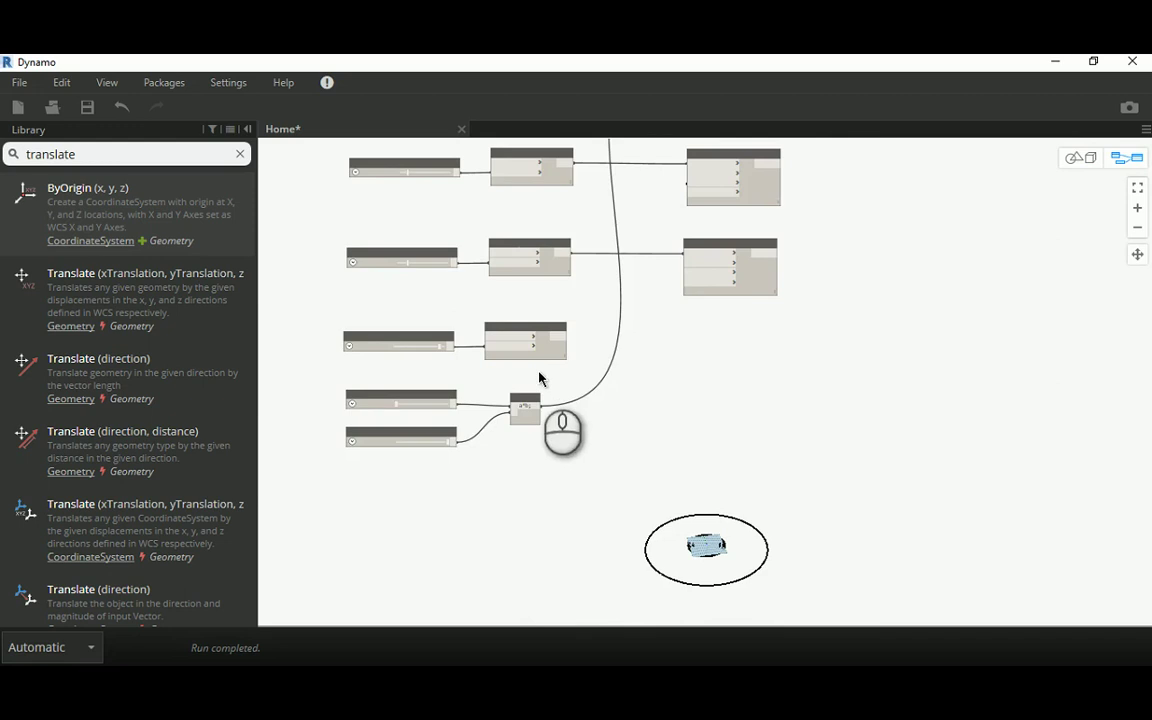
Step: Rename the a*b code block as Highest - Level
middle_drag(673, 329, 731, 393)
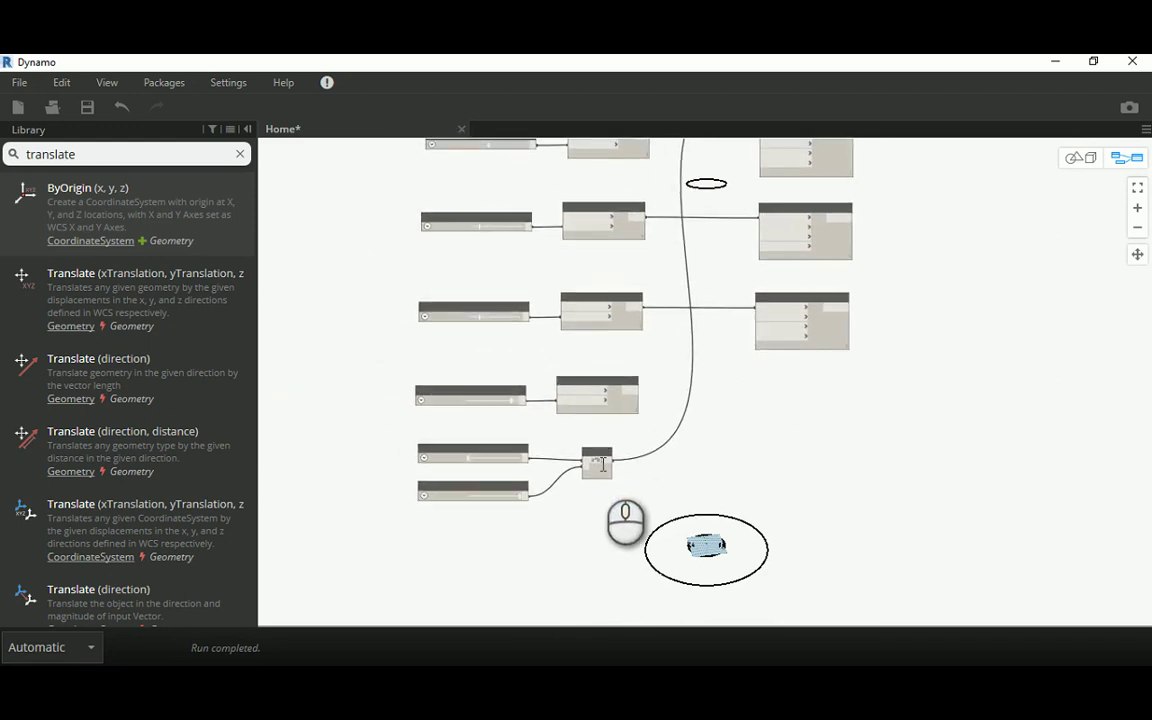
scroll(604, 464, up, 2)
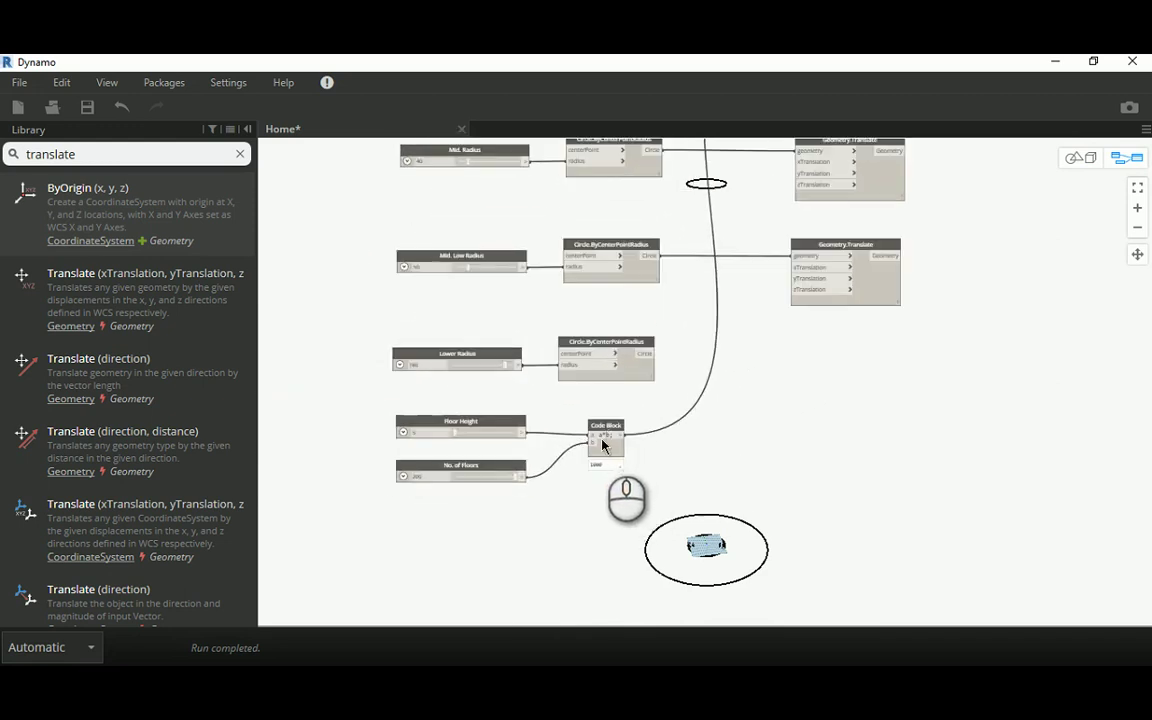
scroll(603, 445, up, 4)
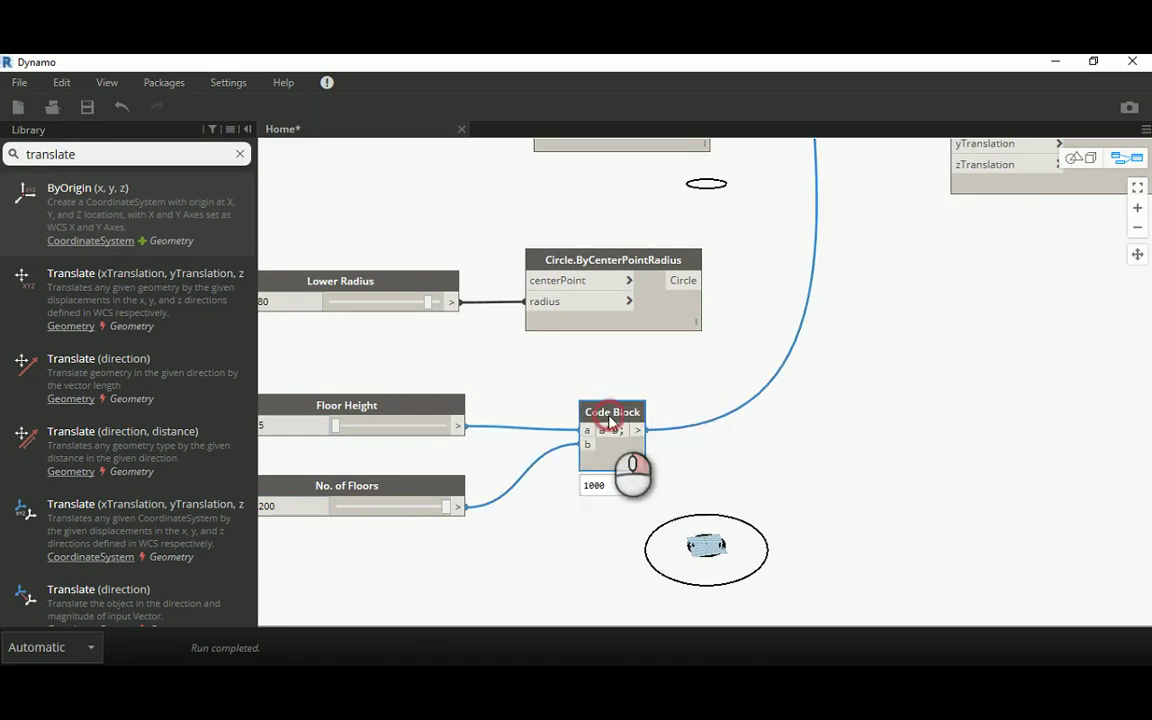
right_click(610, 420)
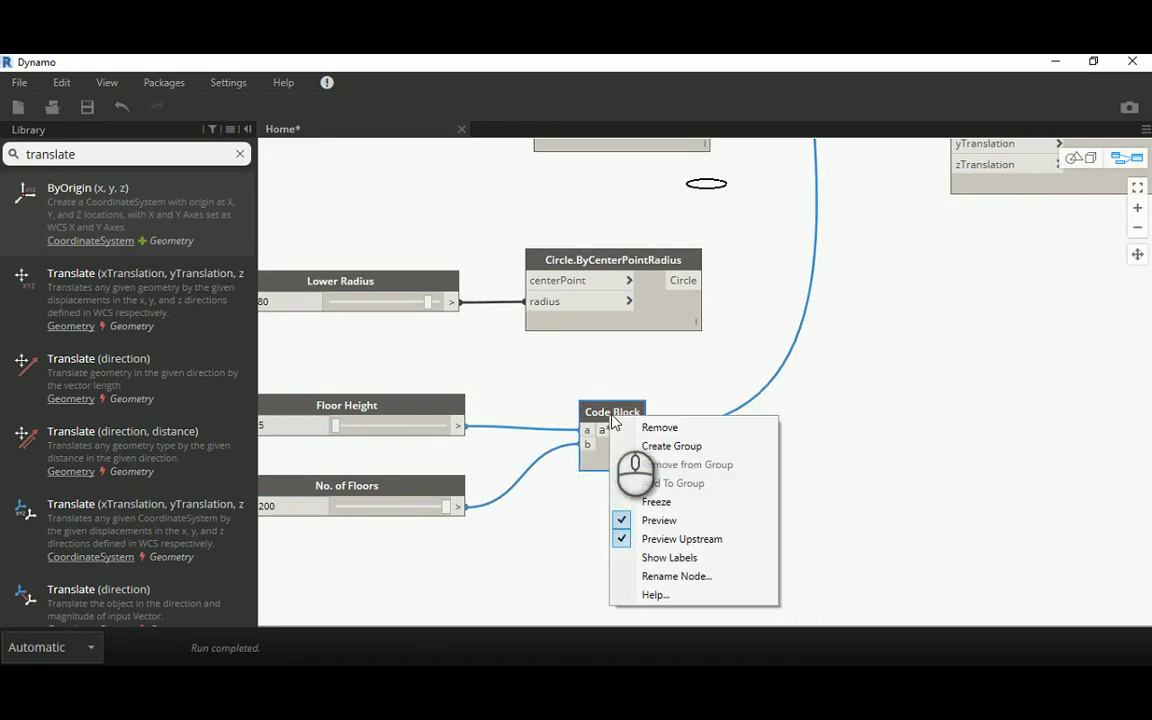
click(645, 577)
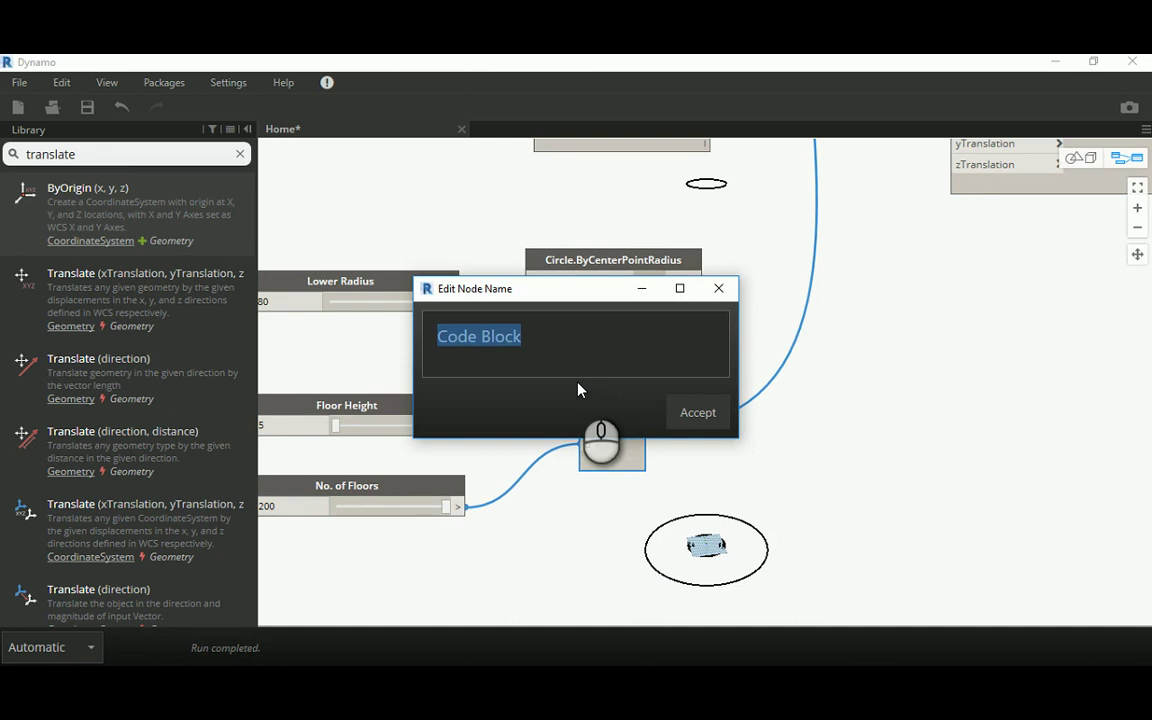
text(High)
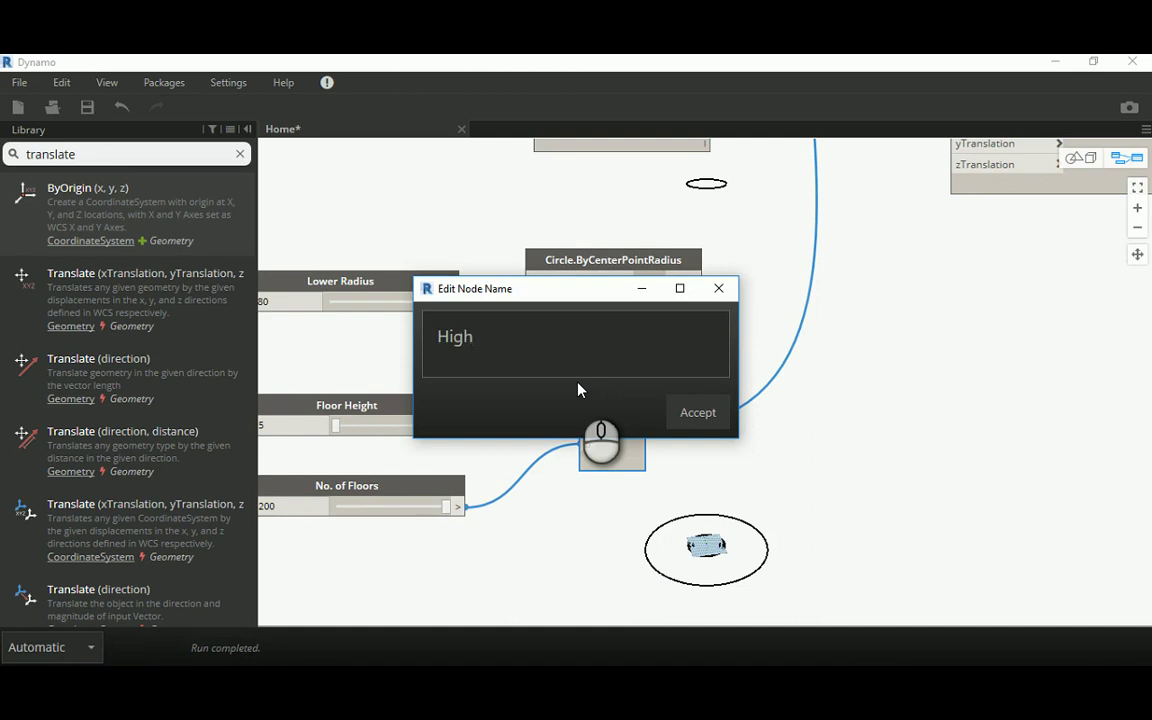
text(est - Level)
click(694, 416)
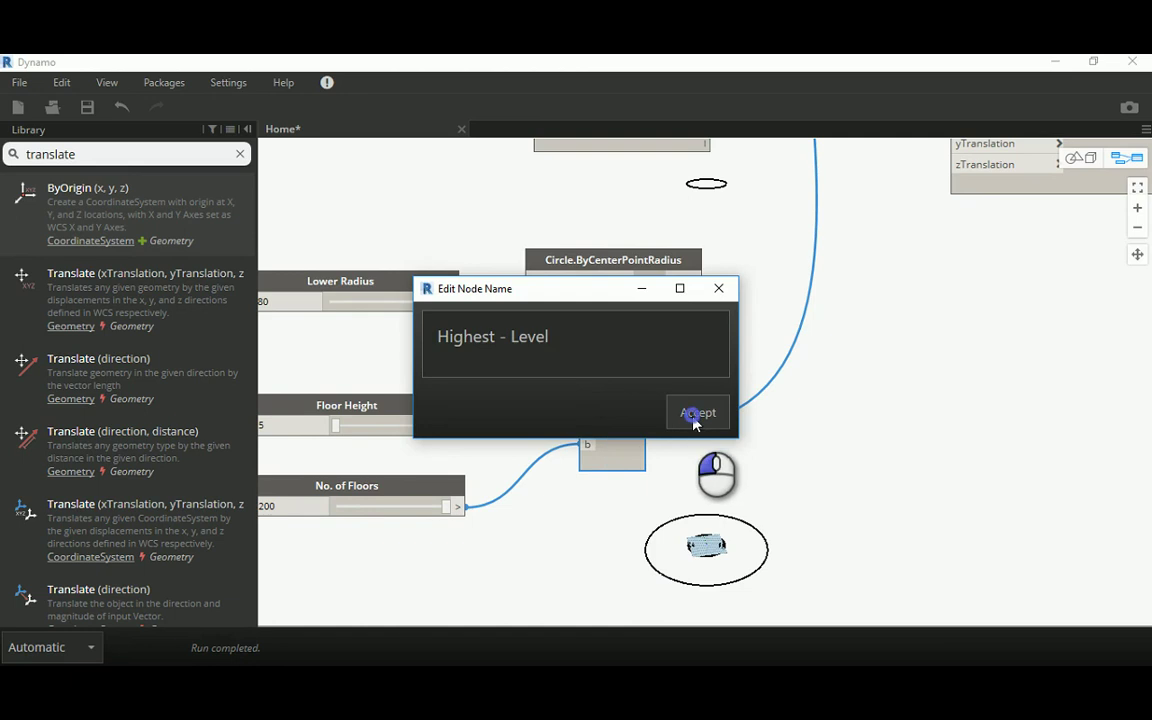
Step: Add a code block with the expression a/2 beside the Highest - Level node and feed the Highest - Level output into it
middle_drag(761, 463, 694, 393)
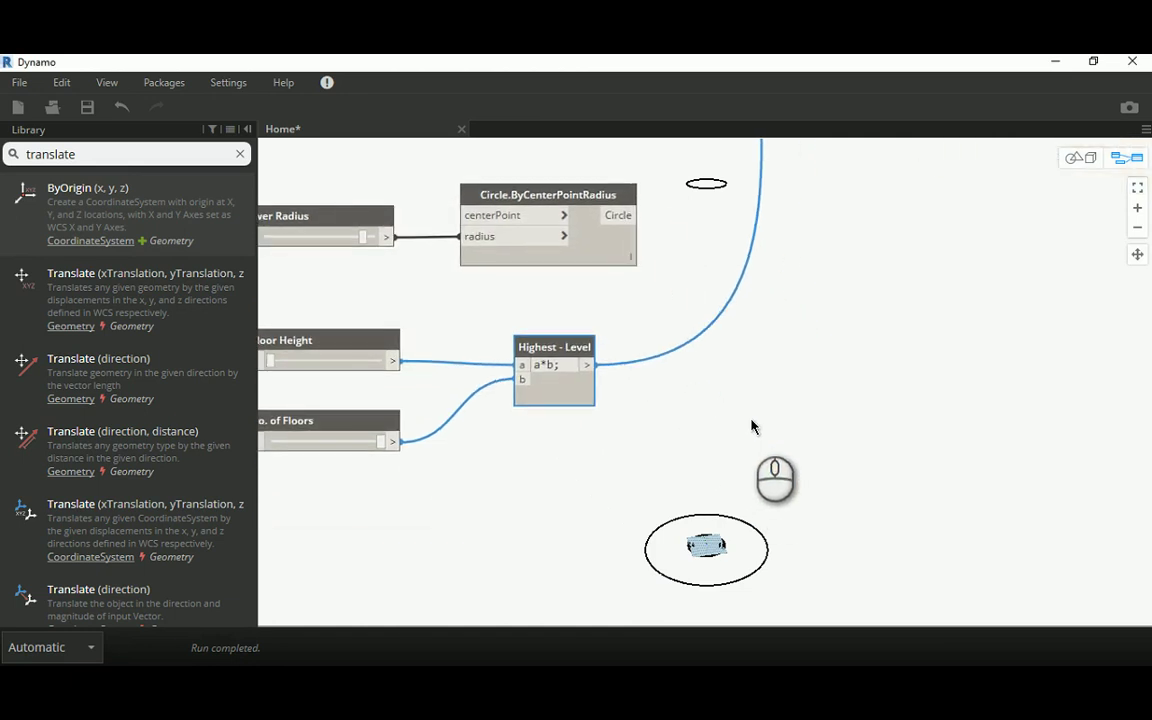
double_click(741, 417)
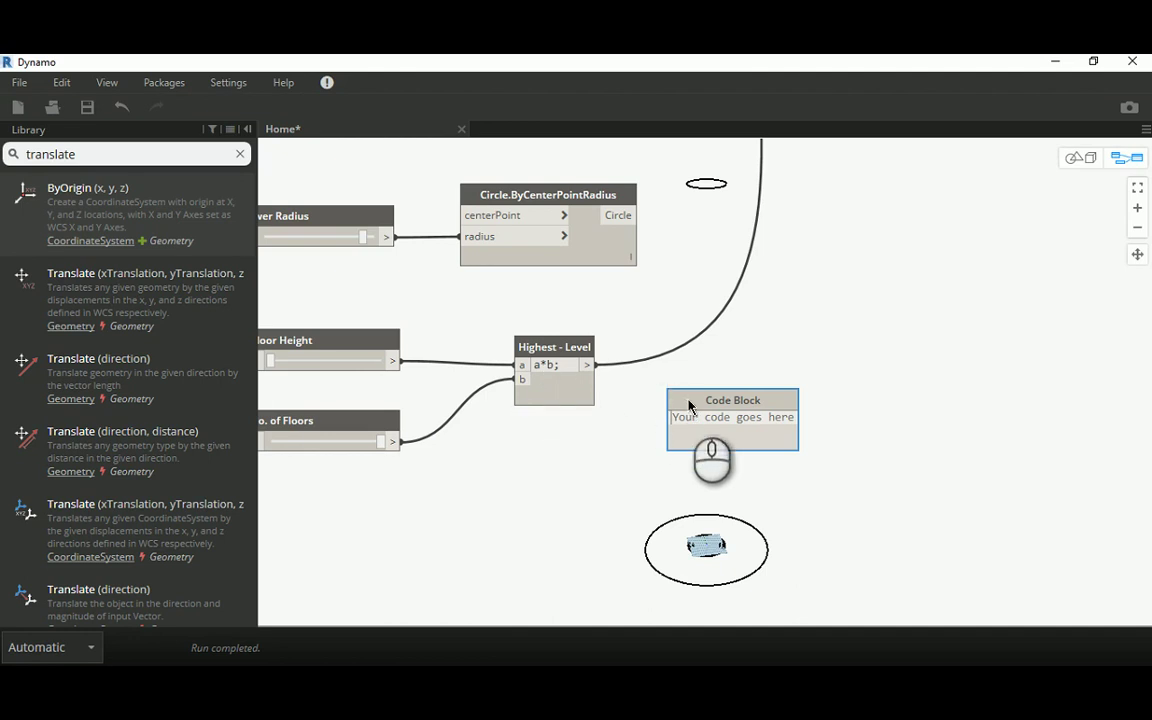
drag(690, 405, 741, 391)
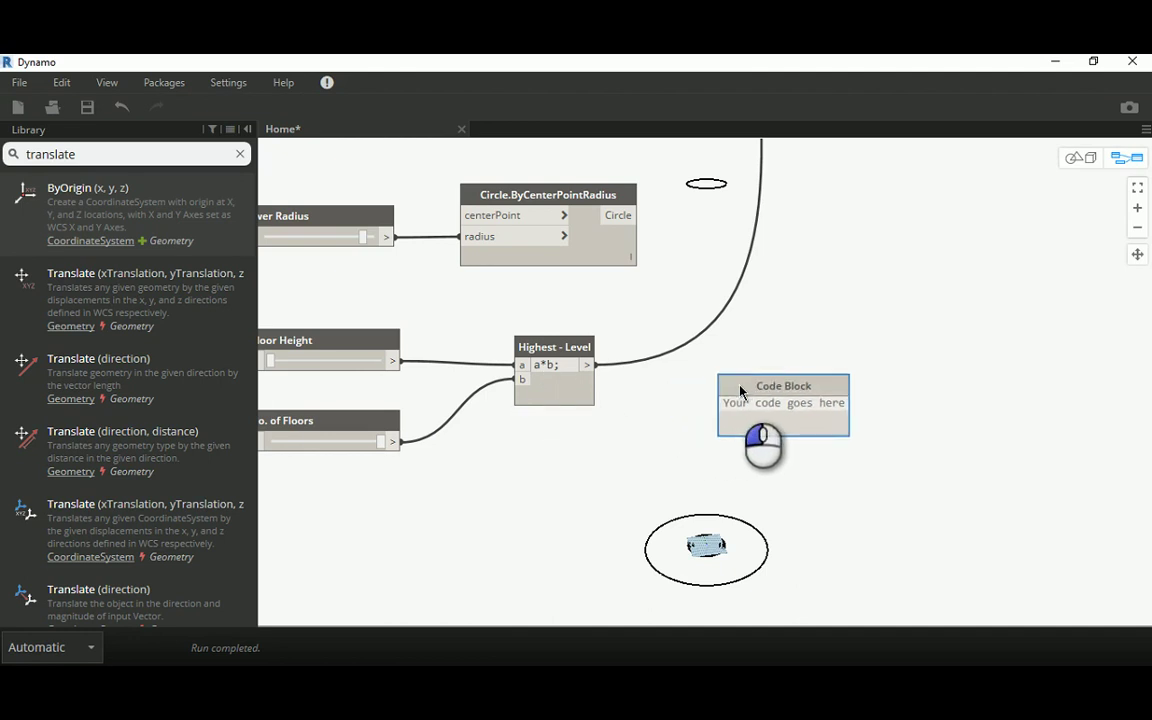
click(751, 404)
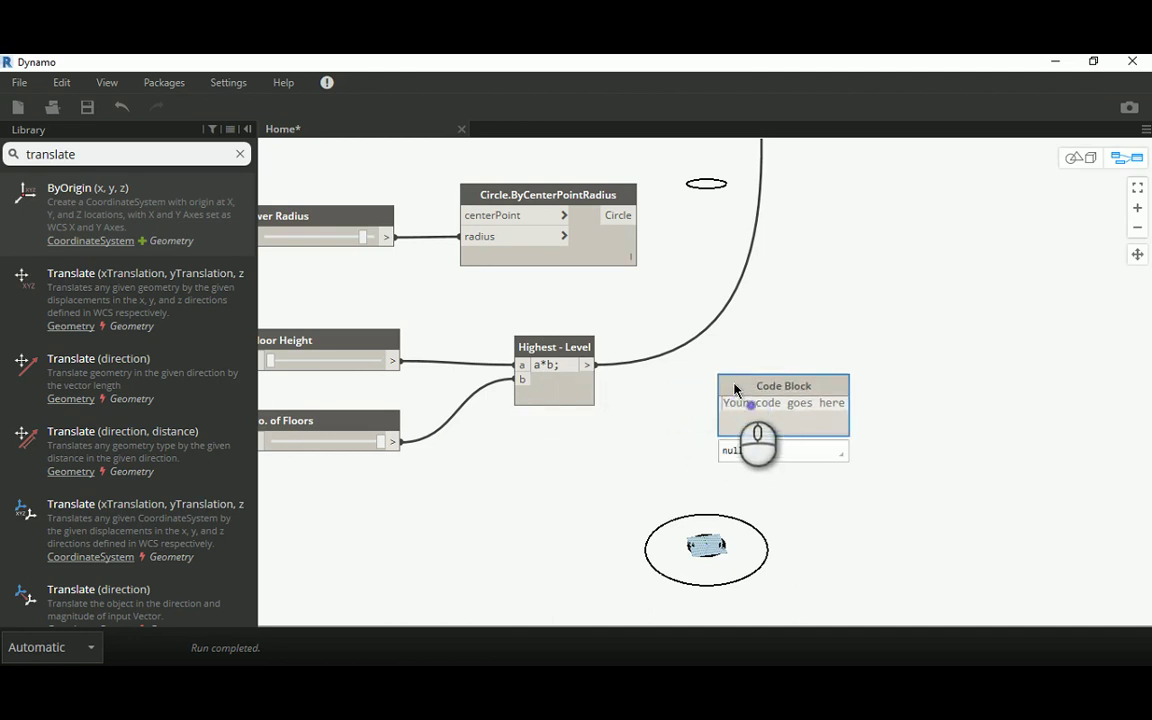
text(a/2)
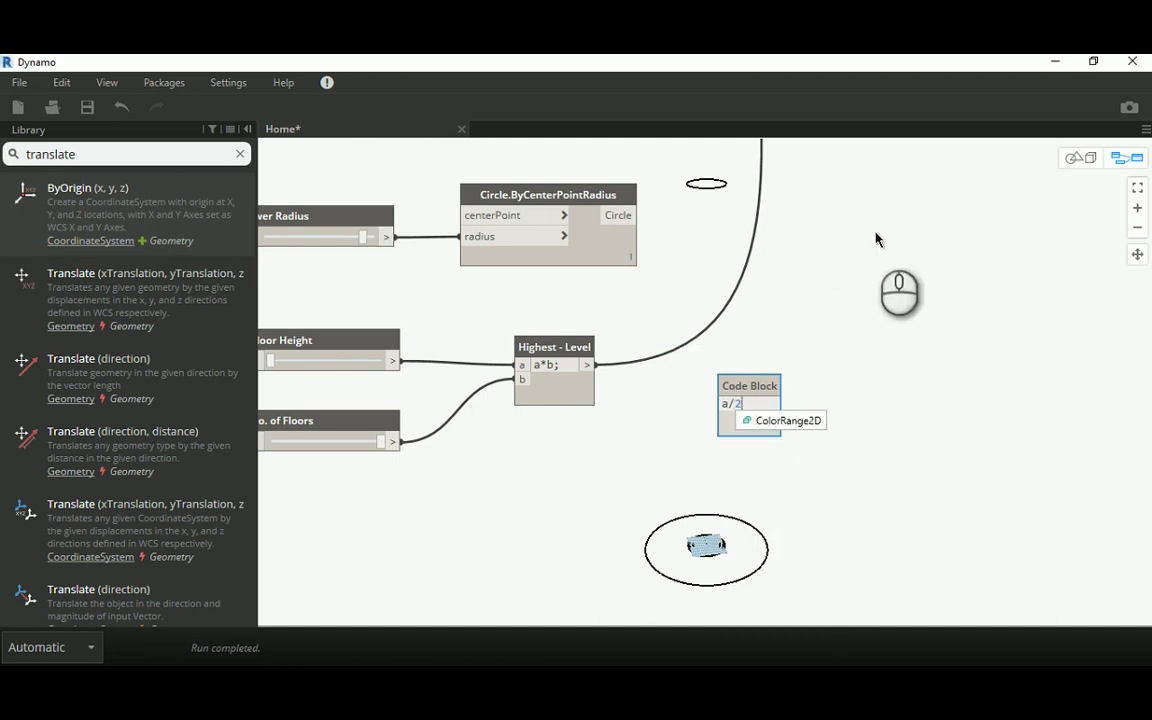
click(812, 270)
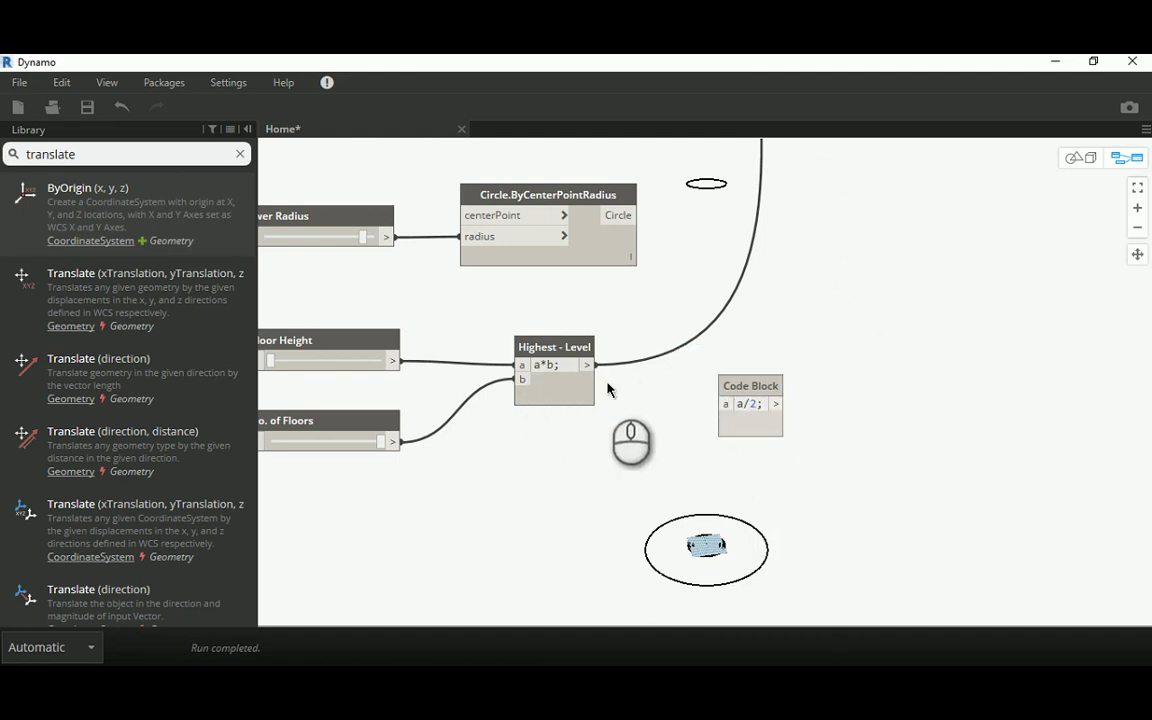
drag(585, 368, 722, 404)
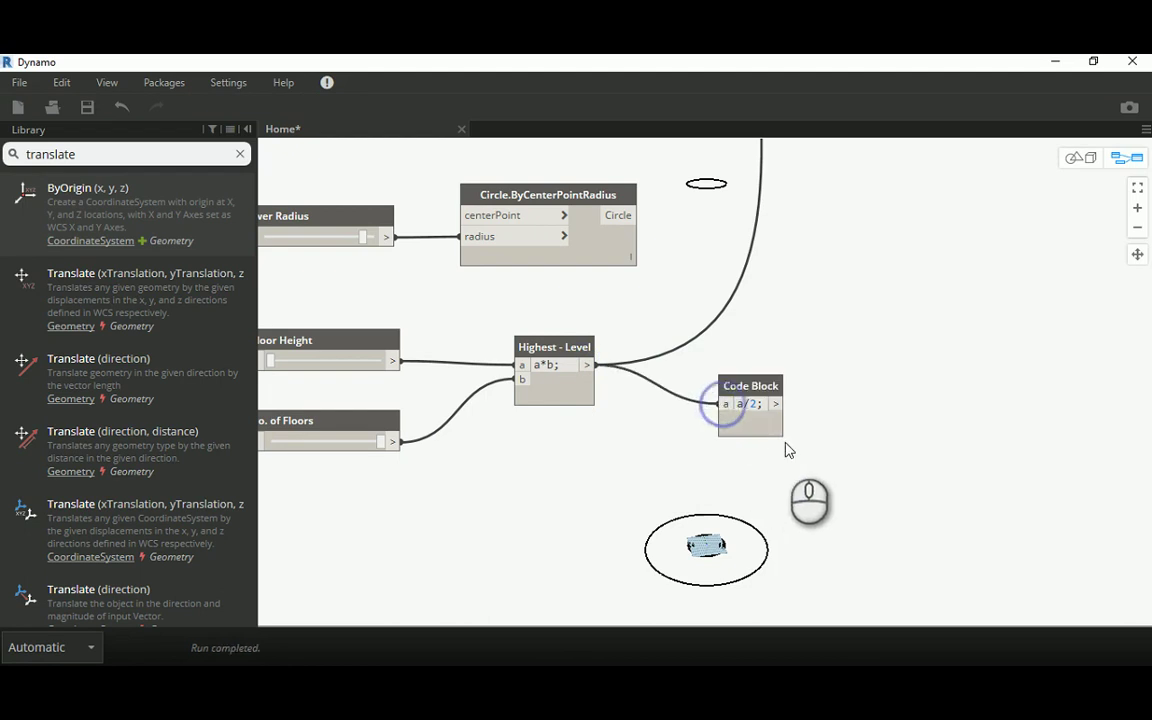
Step: Rename the a/2 code block as Mid - Level
right_click(749, 387)
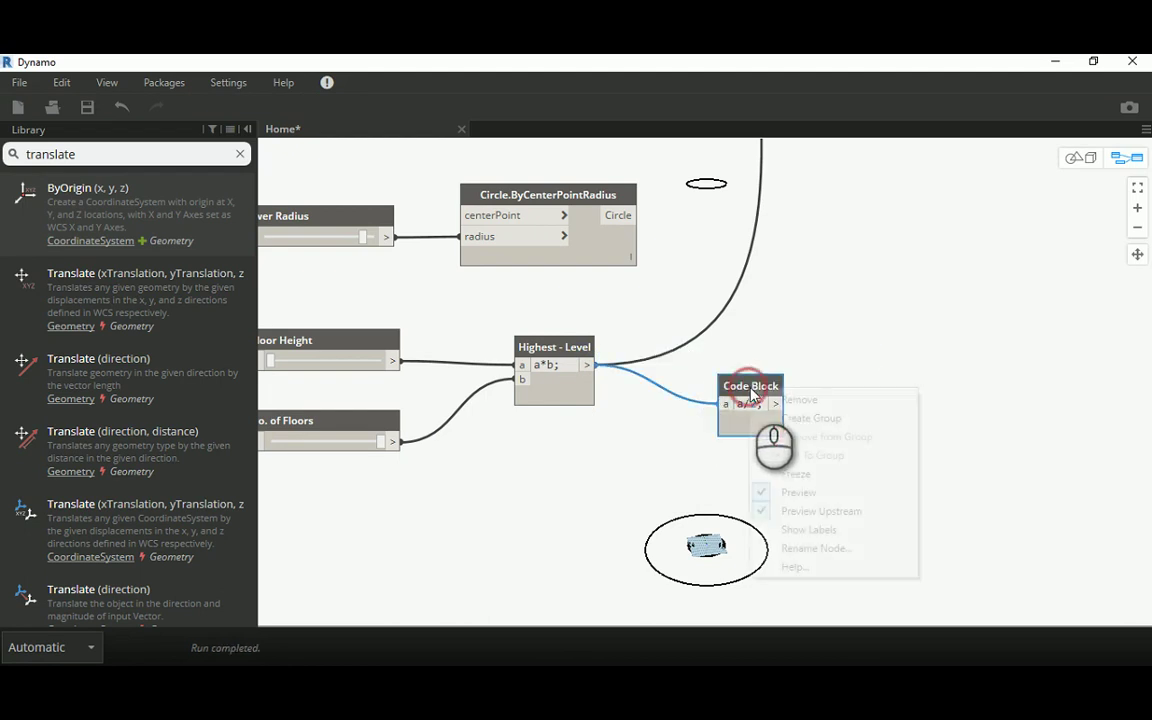
click(805, 549)
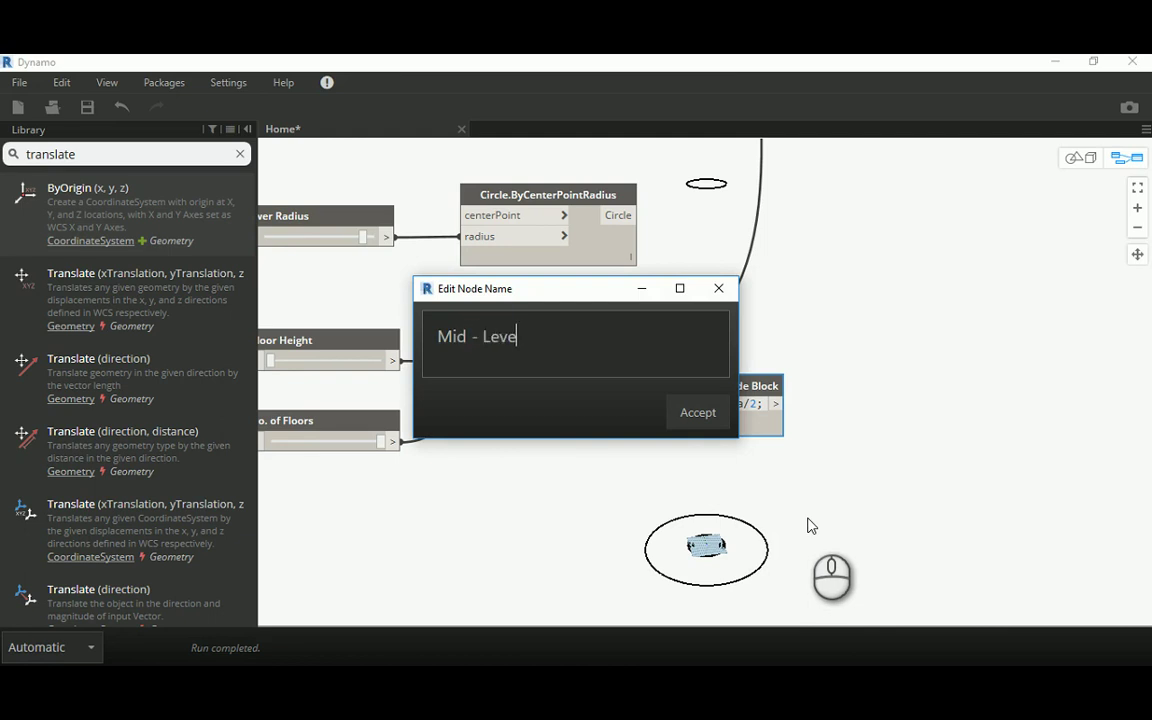
text(Mid - Level)
click(698, 412)
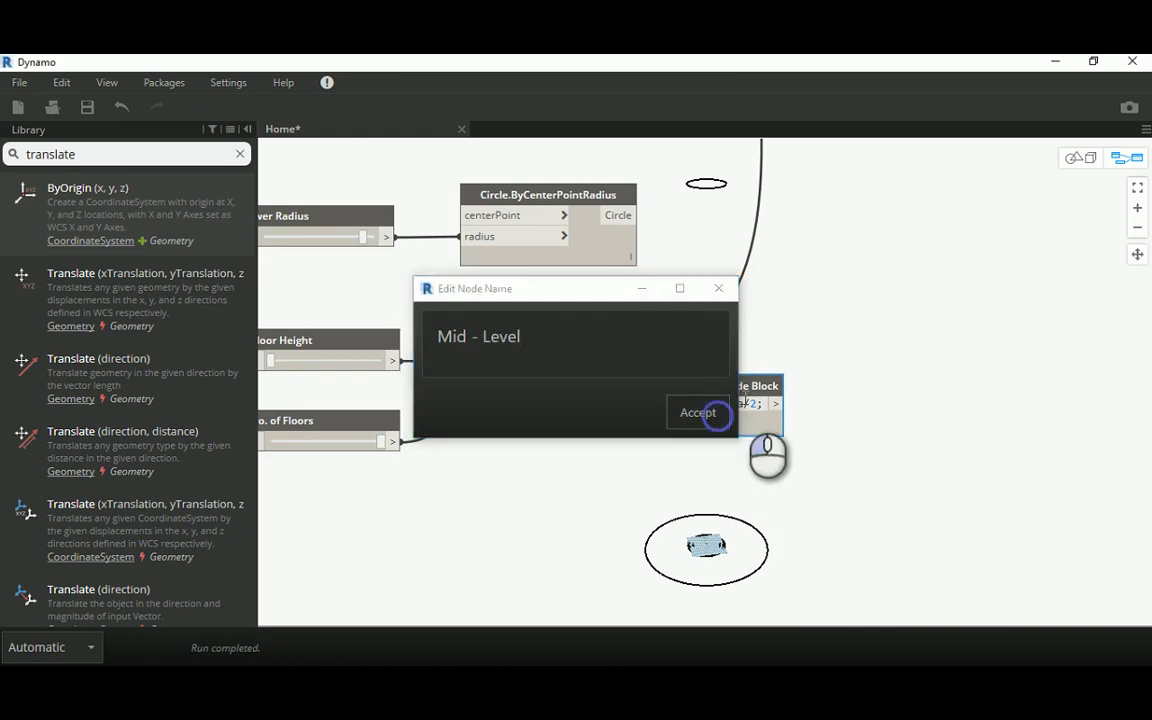
Step: Connect the Mid - Level output to the zTranslation input of the Mid. Radius circle's Geometry.Translate node
click(777, 403)
middle_drag(804, 272, 715, 489)
scroll(720, 505, down, 5)
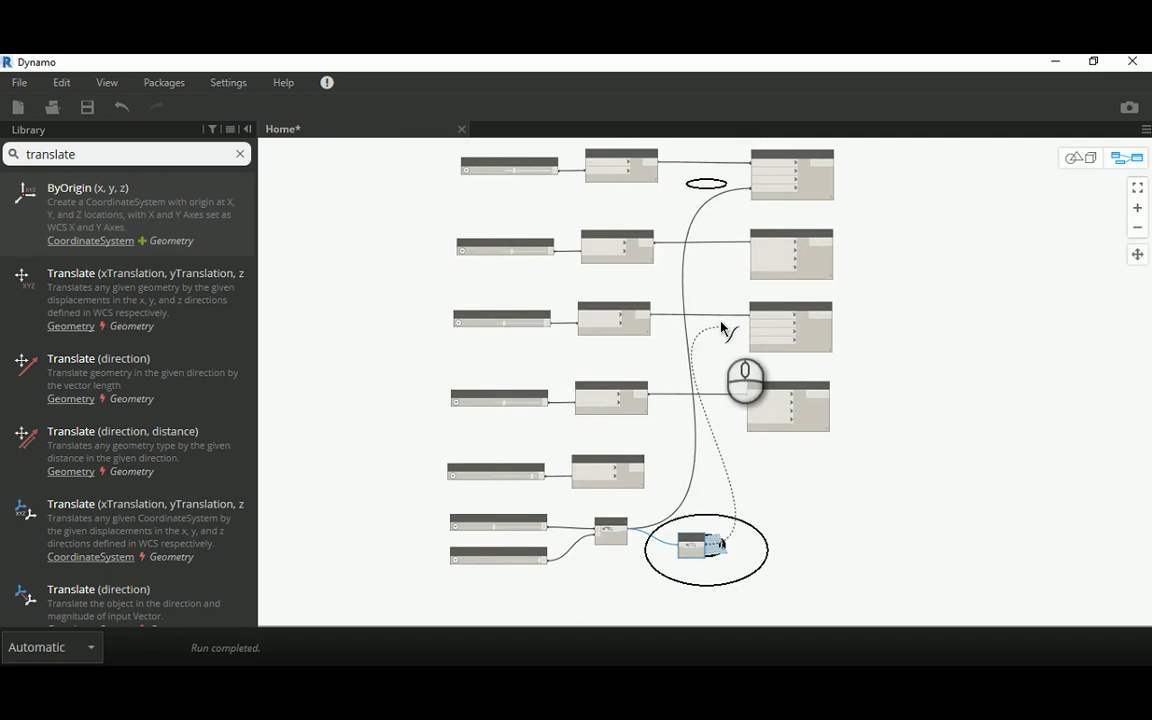
mouse_move(737, 314)
middle_down()
mouse_move(717, 375)
mouse_move(724, 322)
middle_up()
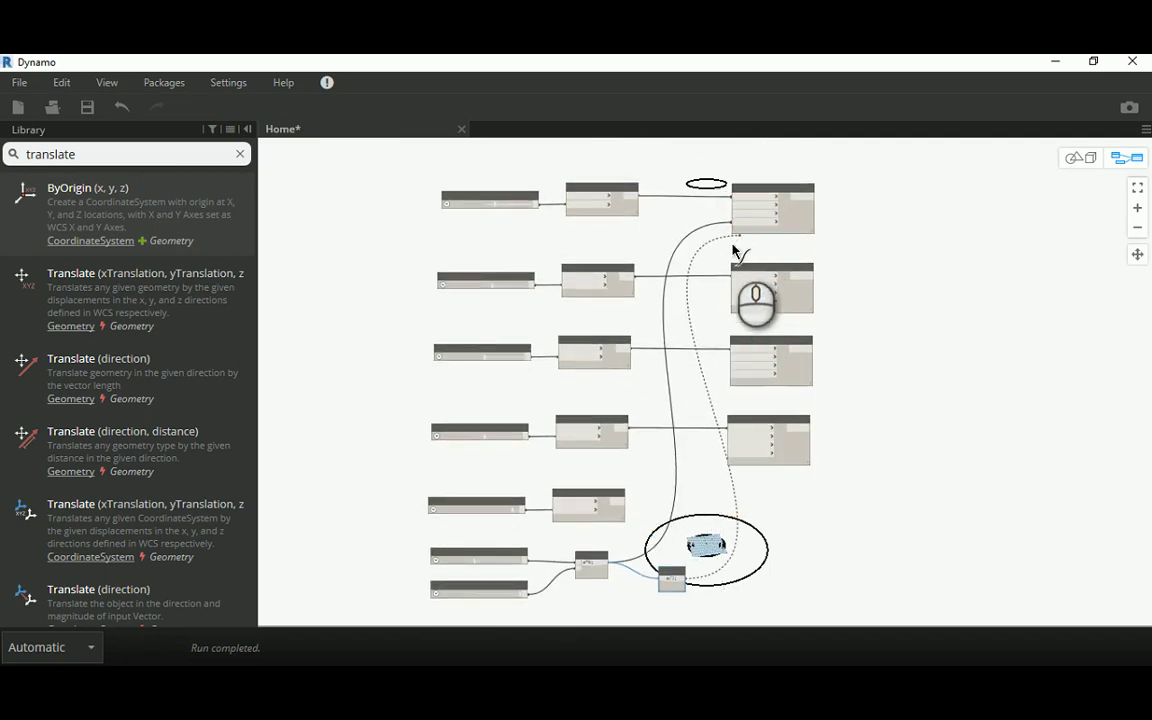
scroll(730, 395, up, 5)
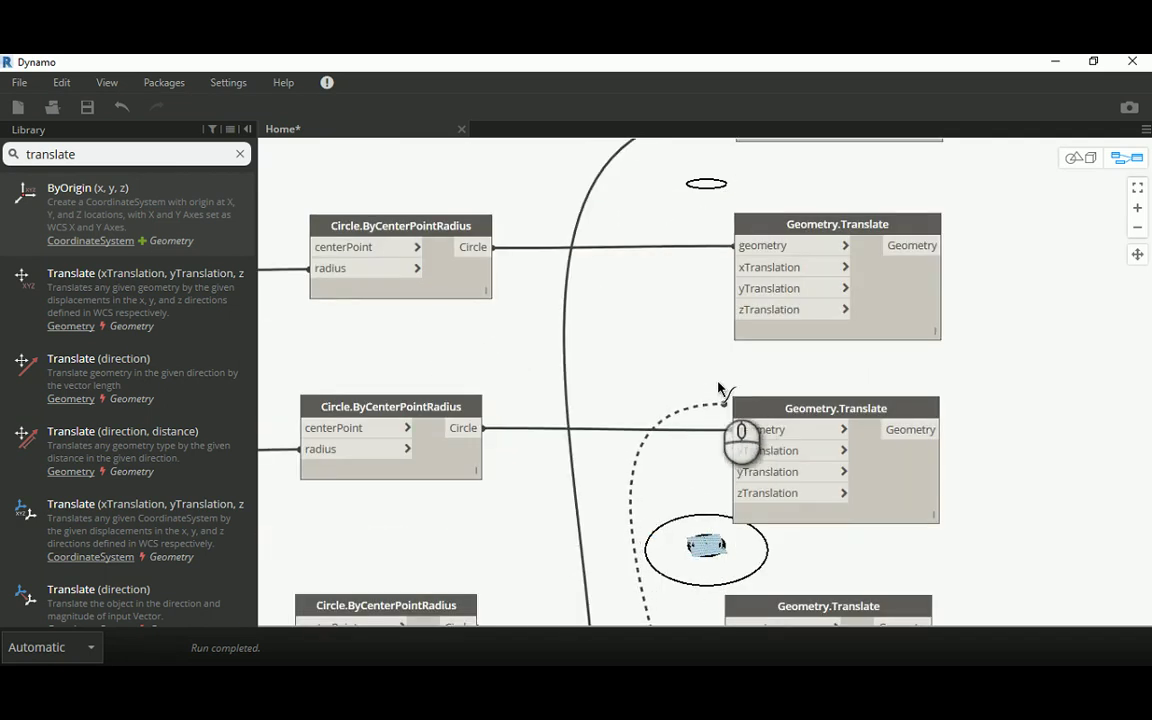
scroll(700, 340, down, 2)
scroll(688, 340, up, 2)
middle_drag(686, 334, 674, 263)
scroll(687, 398, up, 3)
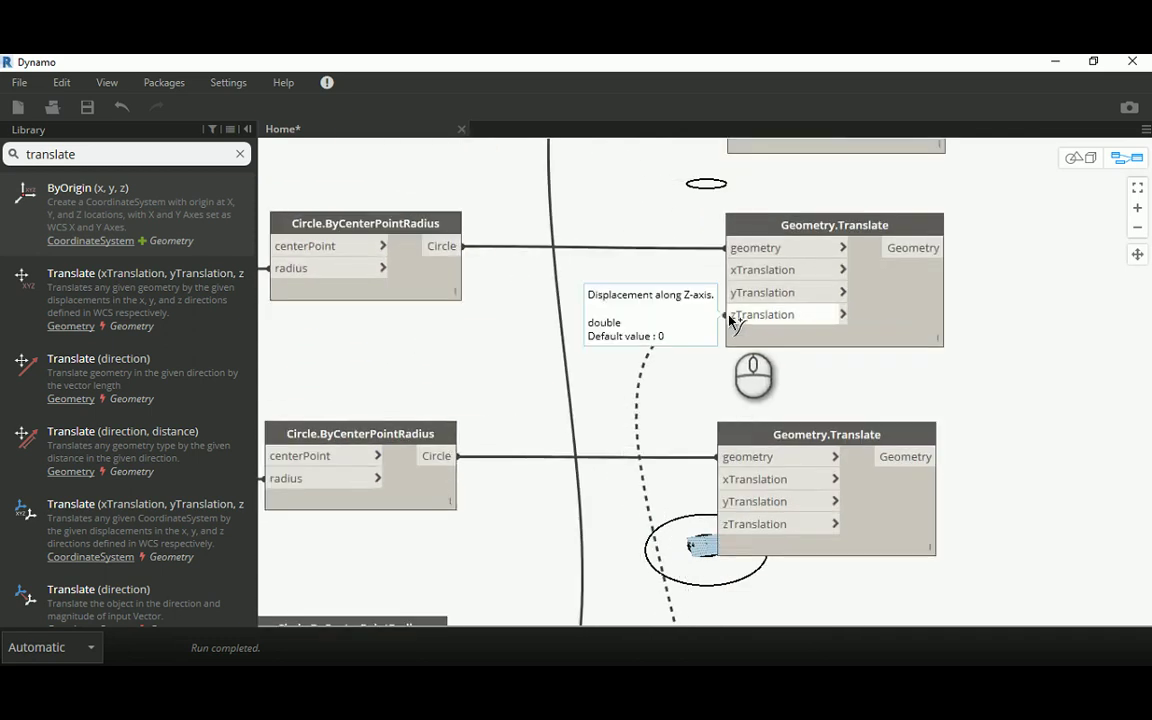
click(733, 318)
scroll(720, 300, down, 3)
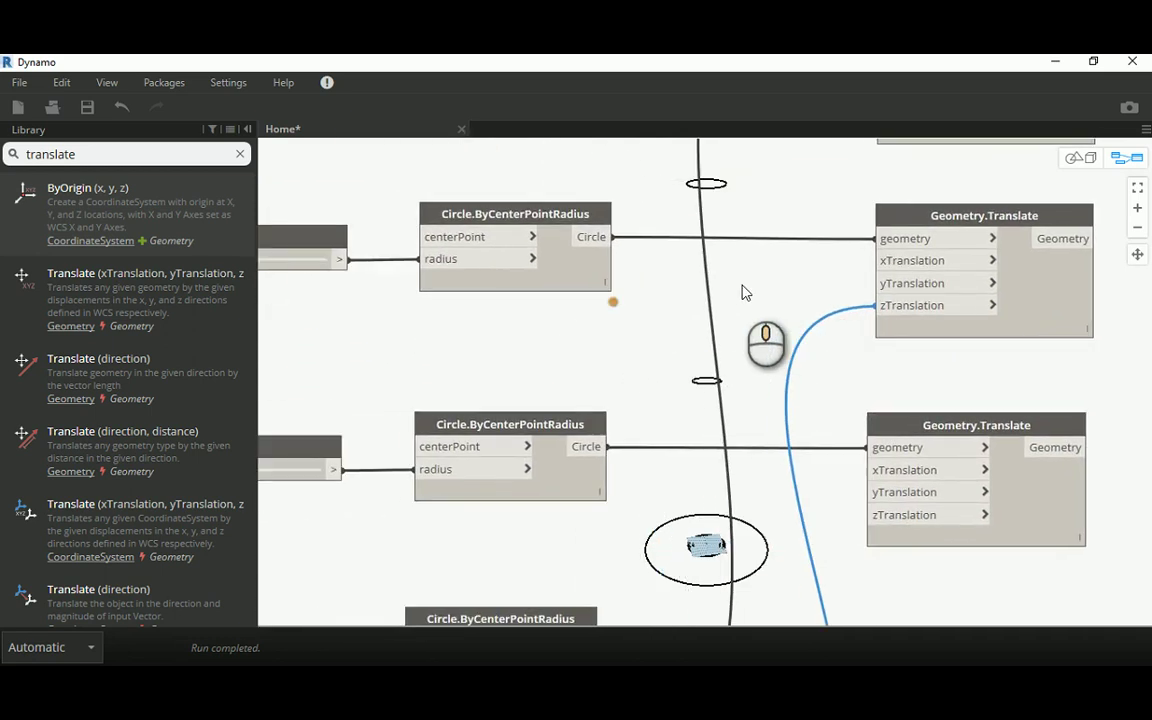
middle_drag(710, 342, 686, 478)
scroll(706, 288, down, 2)
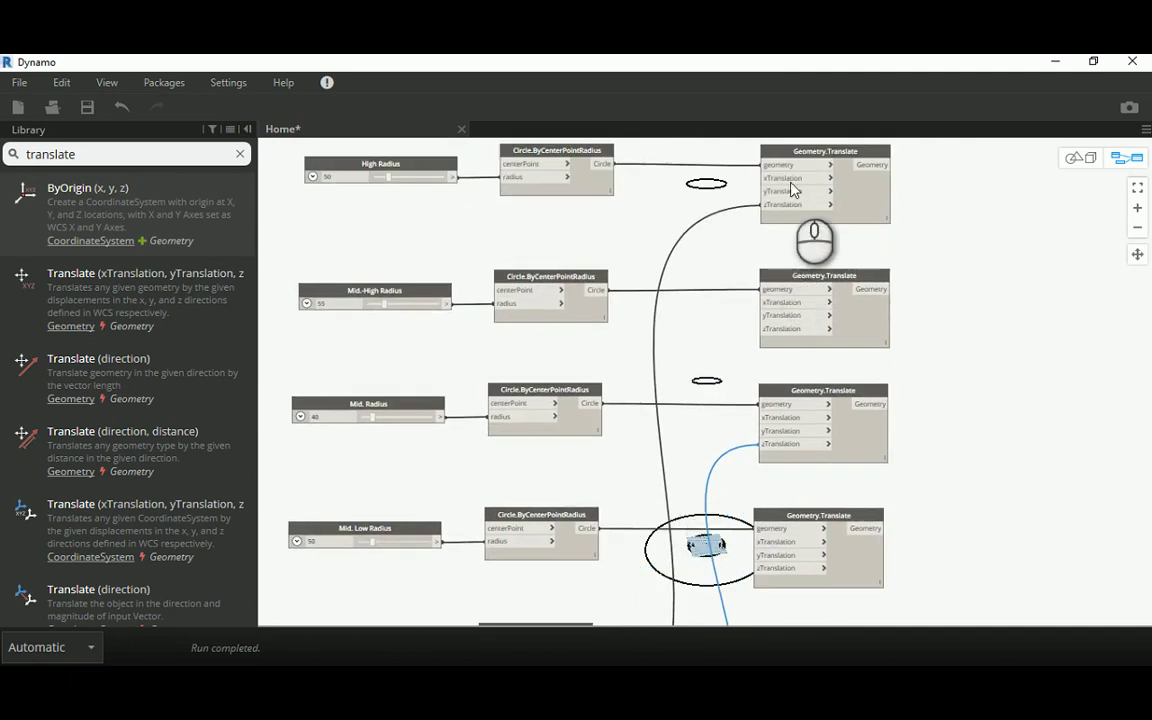
Step: Add another code block beyond the Mid - Level node with the expression (A+B)/2
middle_drag(698, 424, 690, 279)
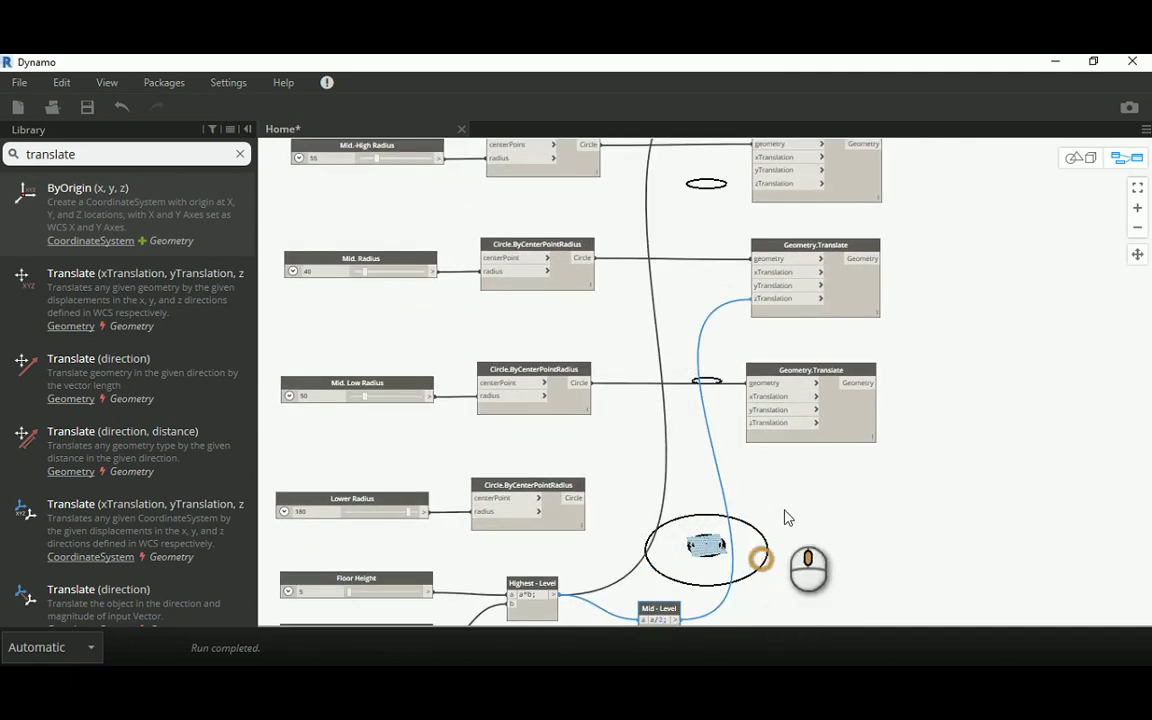
middle_drag(785, 517, 604, 360)
scroll(617, 411, up, 3)
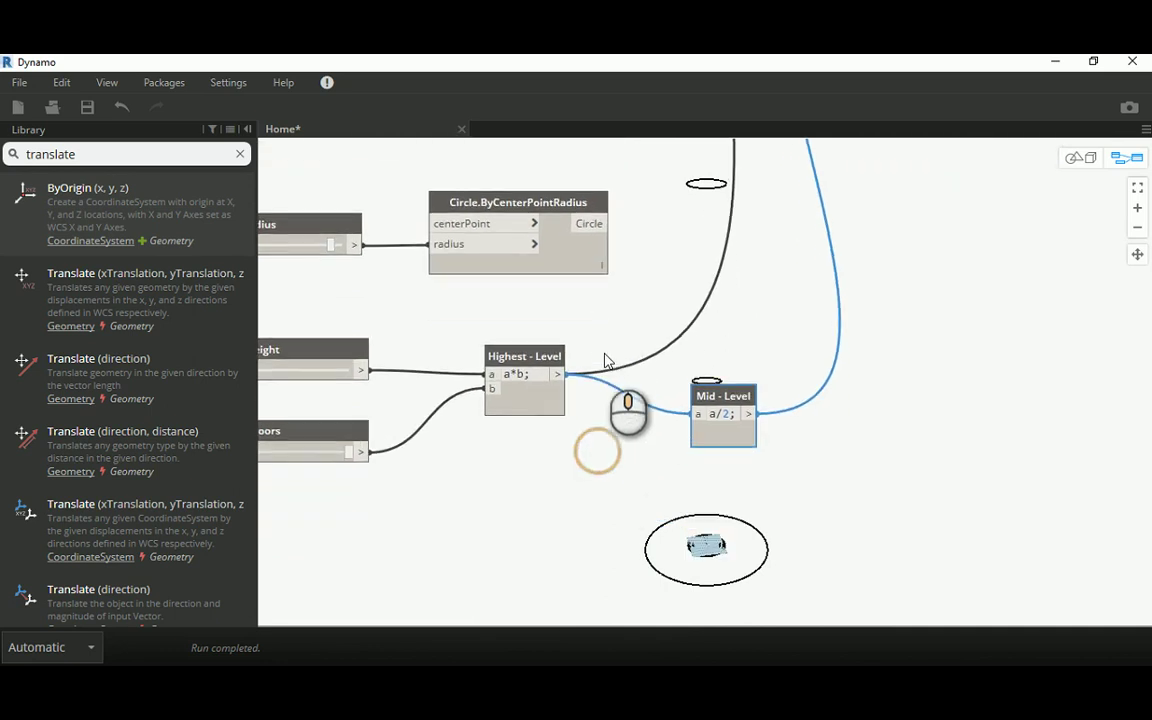
mouse_move(548, 366)
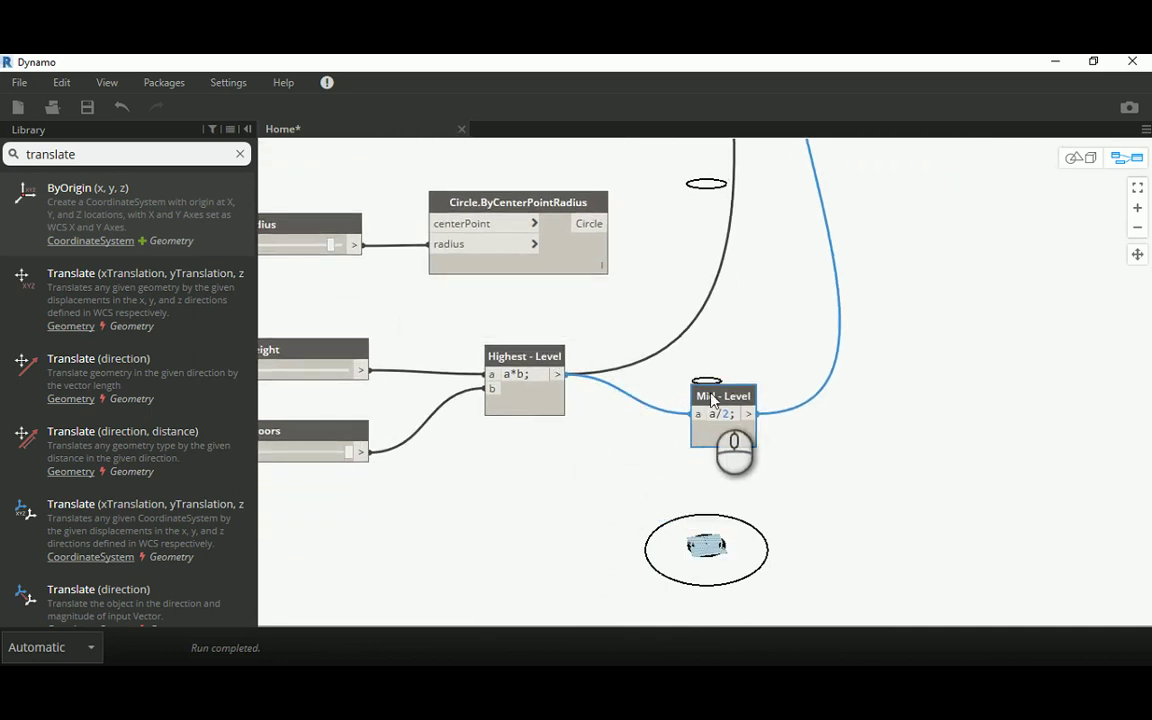
double_click(908, 457)
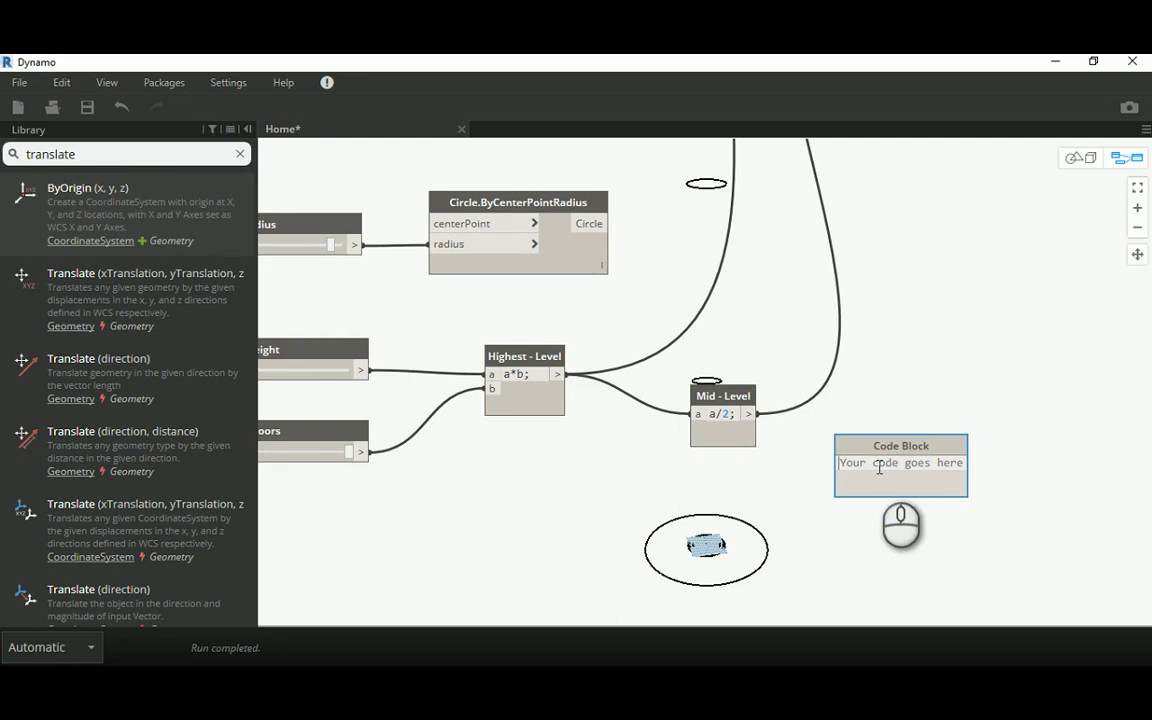
text((A)
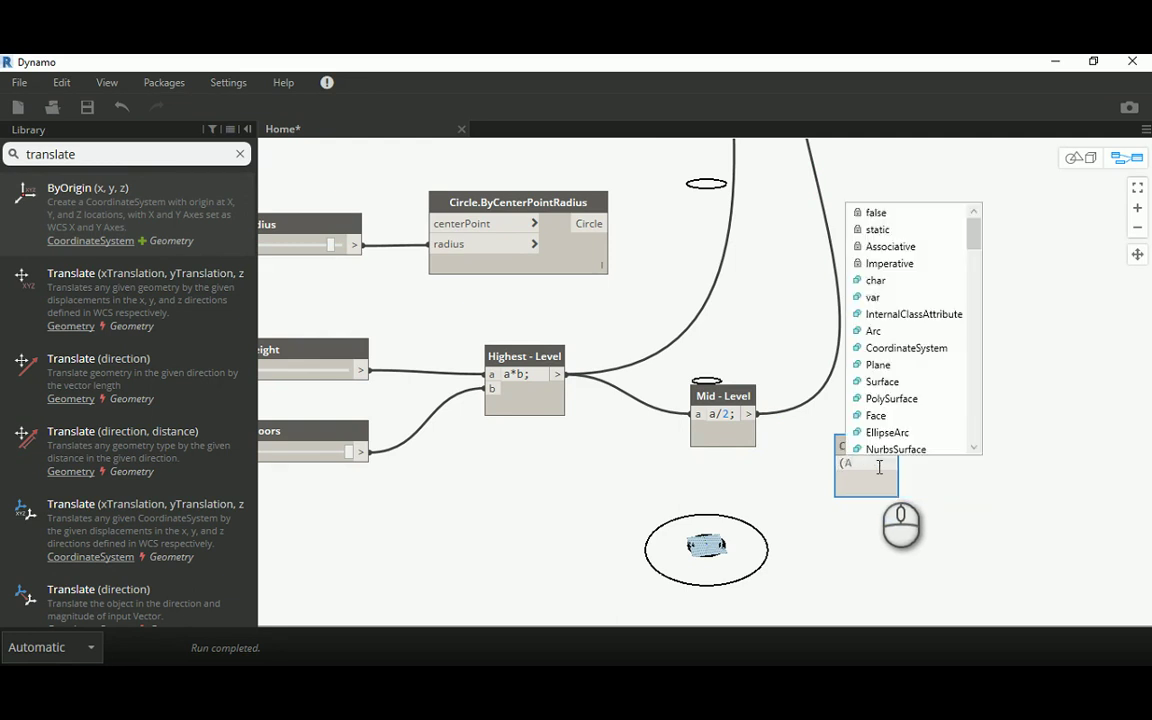
text(+B)
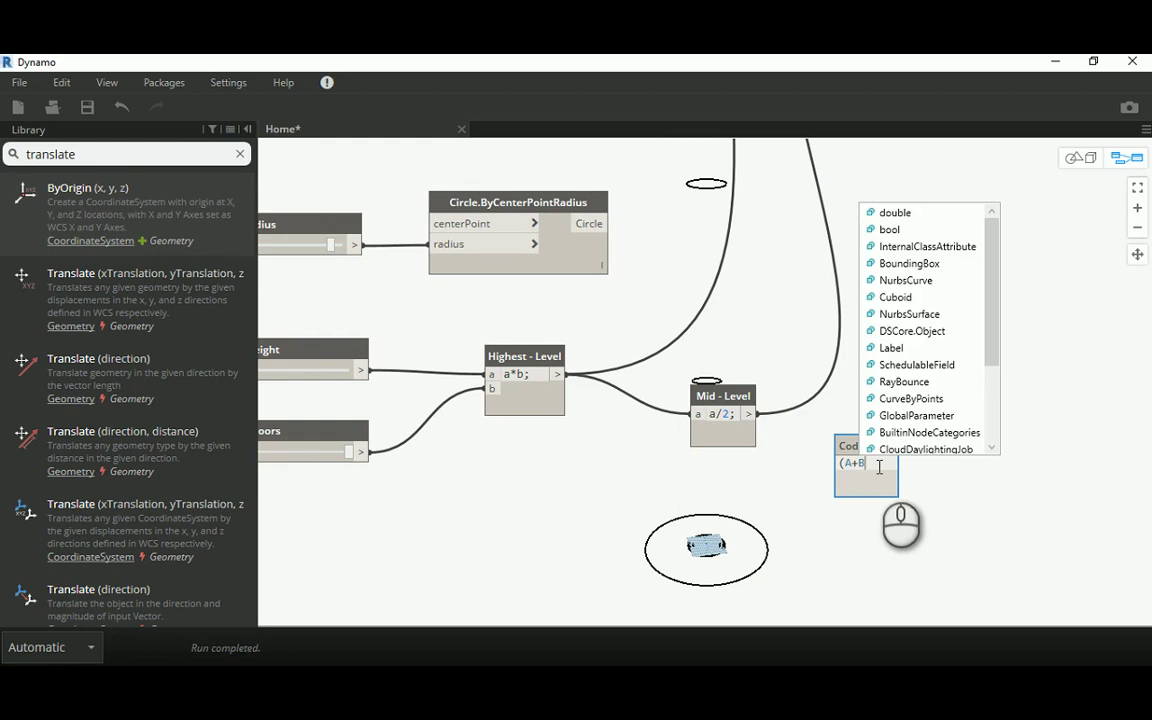
text()/2)
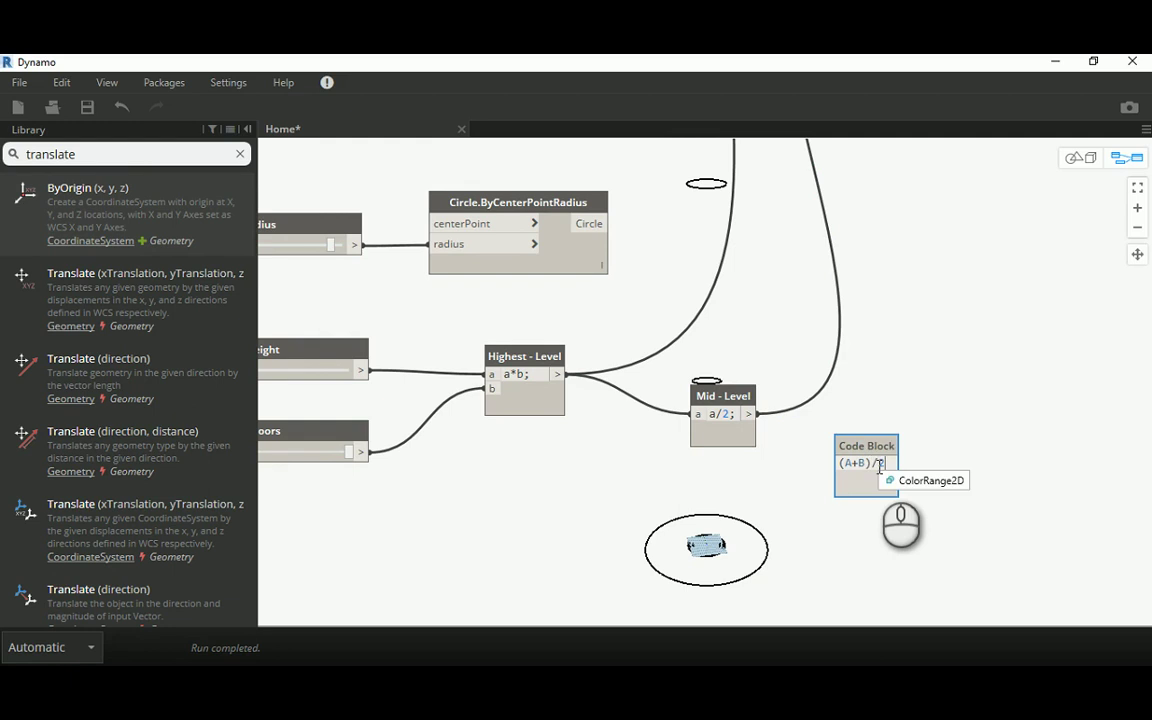
click(869, 391)
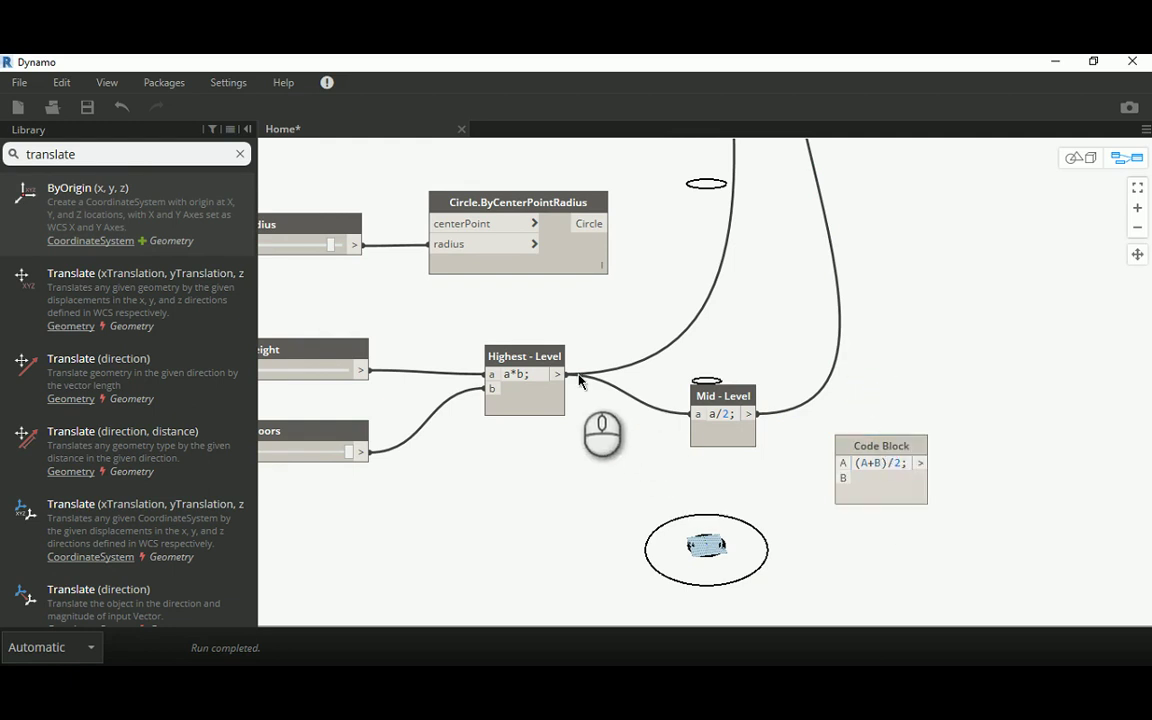
Step: Wire Highest - Level into input A and Mid - Level into input B of the averaging code block, and reposition Mid - Level clear of the wires
drag(727, 396, 843, 463)
drag(690, 440, 842, 478)
drag(679, 432, 674, 449)
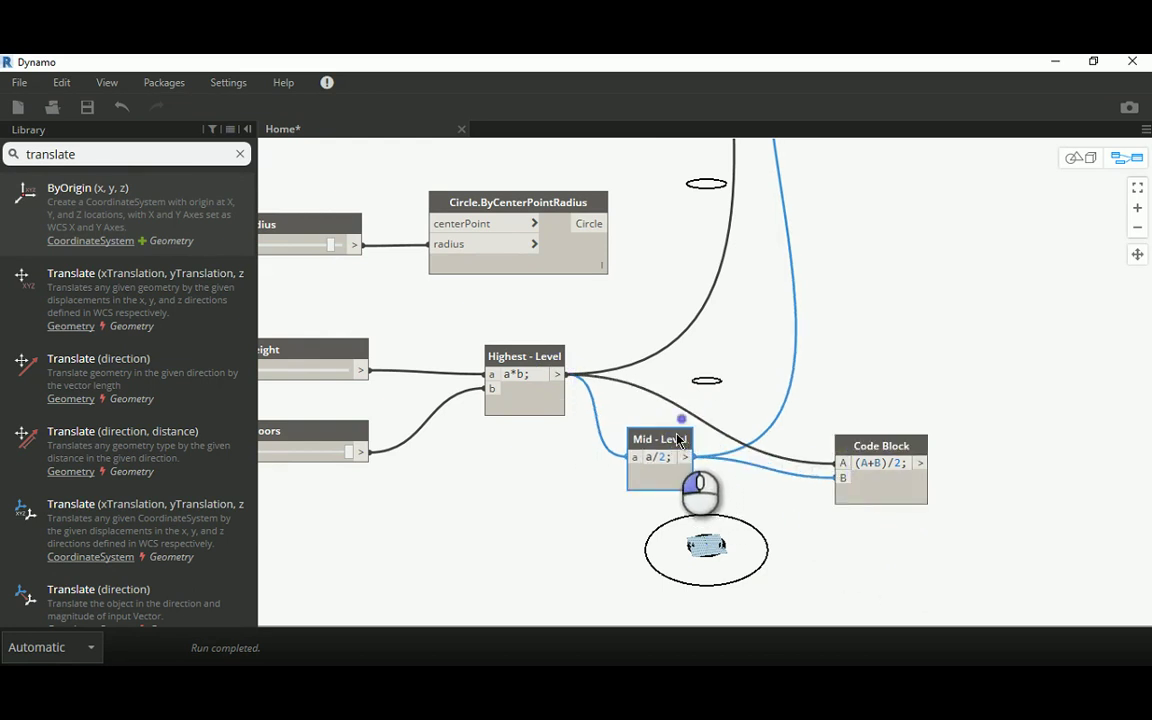
Step: Connect the (A+B)/2 output to the zTranslation input of the Mid.-High Radius circle's Geometry.Translate node
click(921, 468)
scroll(930, 305, down, 5)
middle_drag(886, 258, 841, 497)
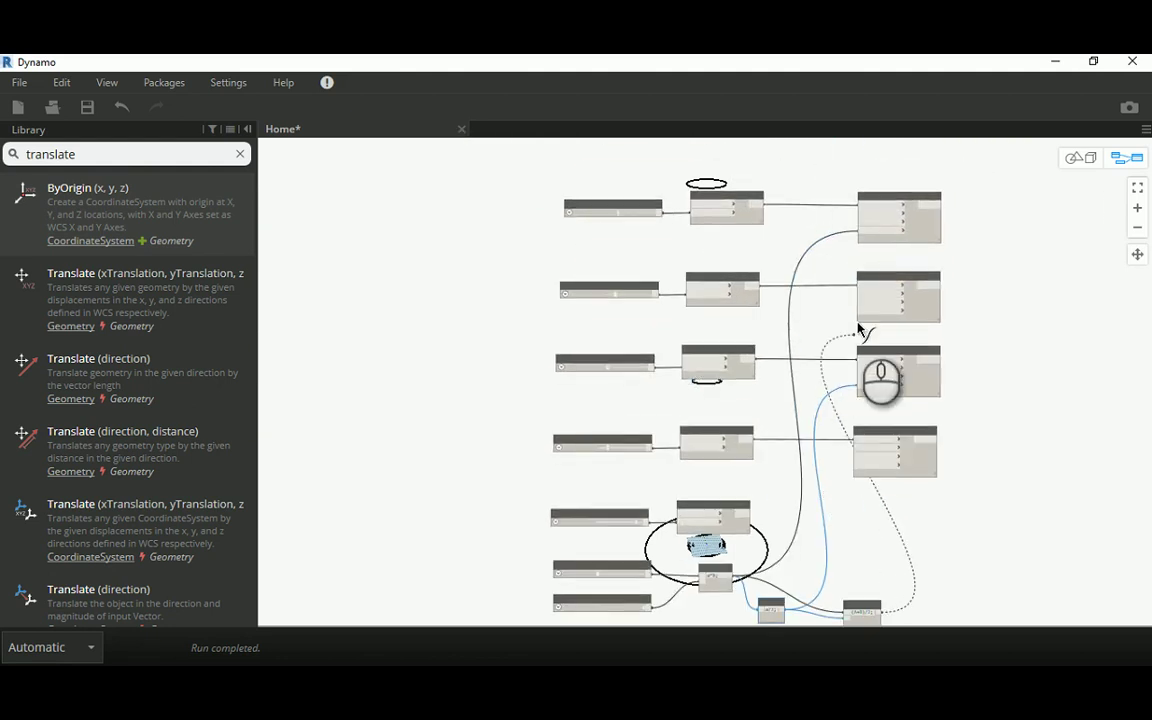
scroll(858, 330, up, 5)
click(866, 314)
scroll(815, 335, down, 3)
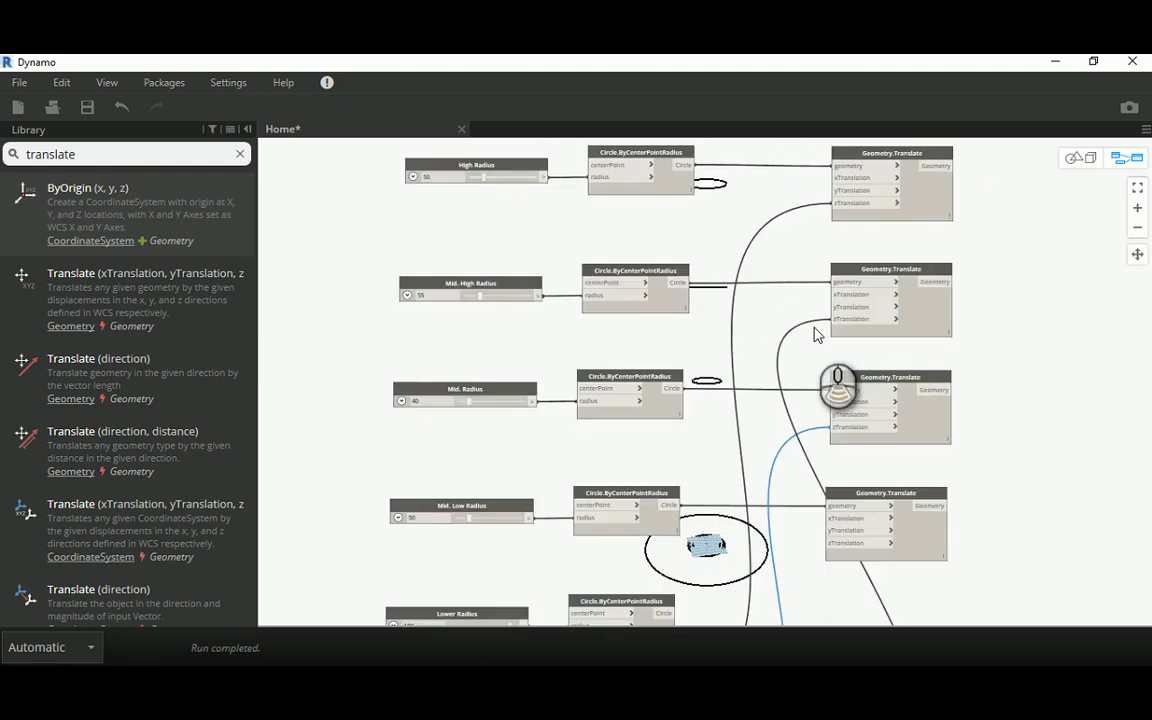
Step: Select all four Geometry.Translate nodes and move them together farther from the circle nodes
scroll(815, 335, down, 3)
drag(800, 185, 941, 470)
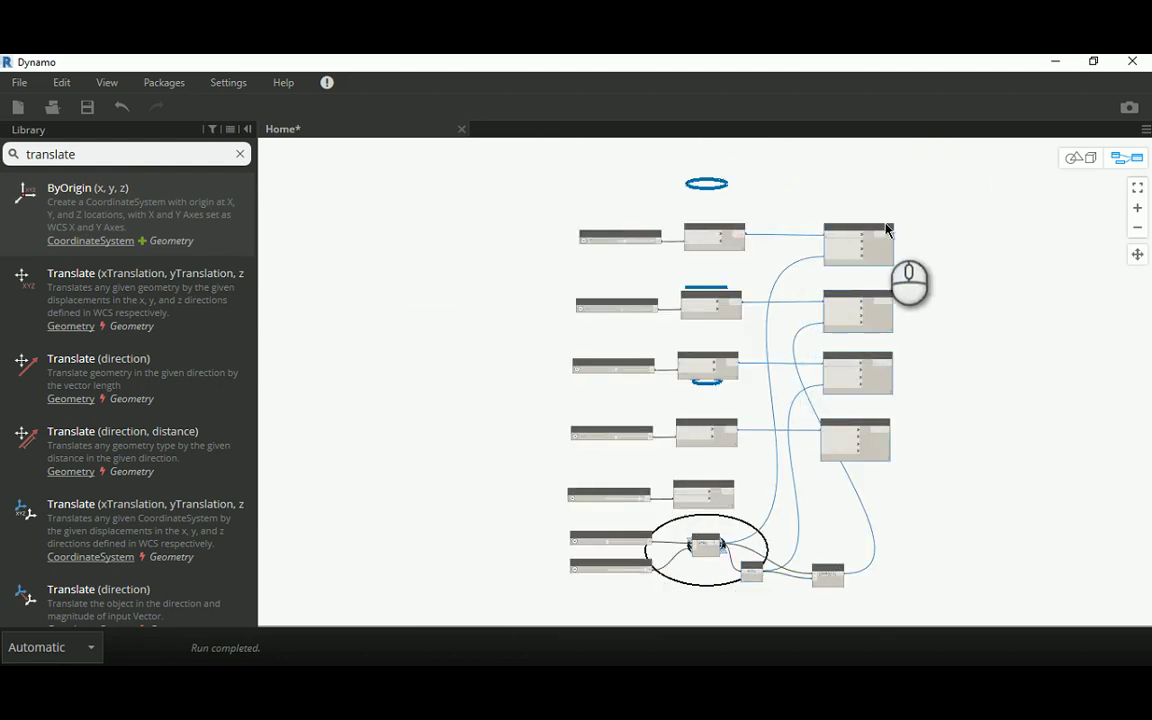
drag(873, 230, 966, 229)
middle_drag(1041, 360, 830, 317)
Step: Examine the level code blocks, the Translate connections and the Mid. Radius and Mid. Low Radius sliders across the graph
scroll(703, 482, up, 2)
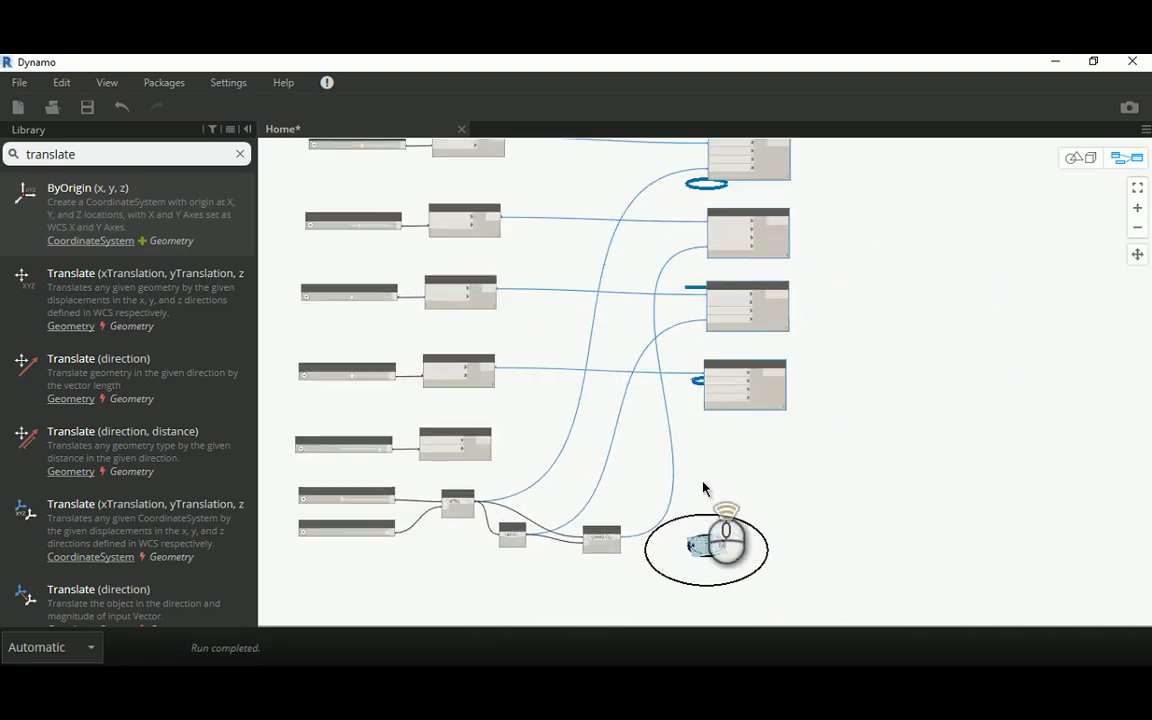
scroll(703, 488, up, 5)
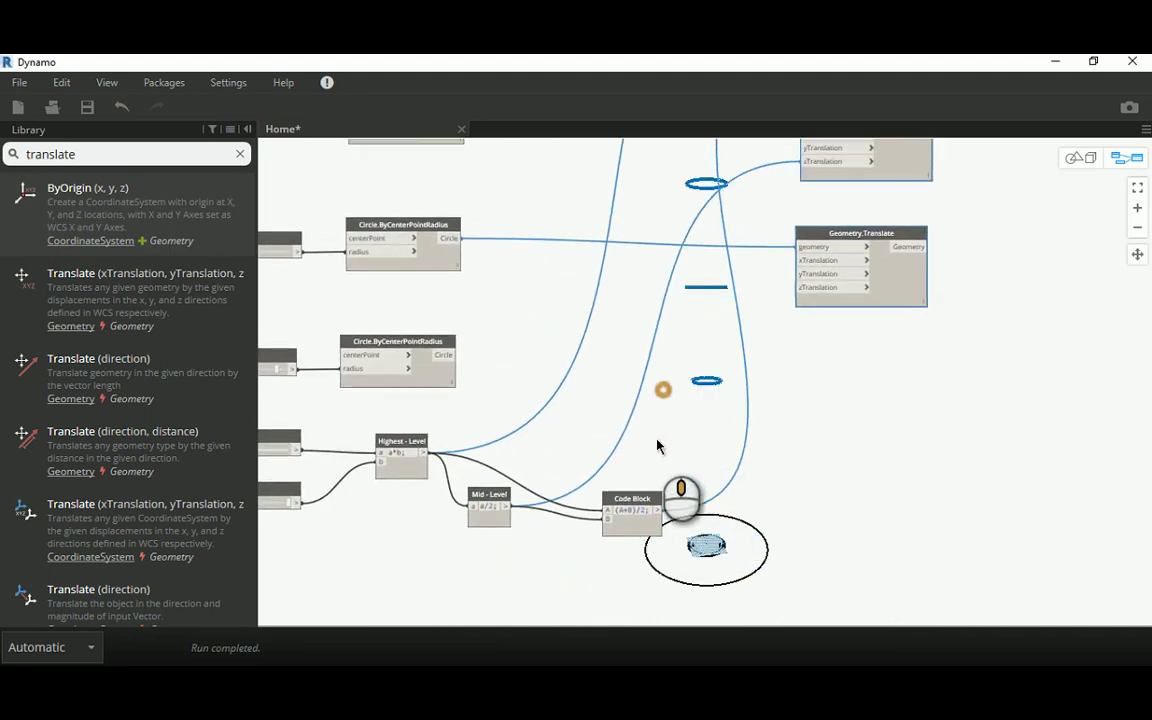
middle_drag(657, 440, 643, 492)
middle_drag(663, 359, 636, 424)
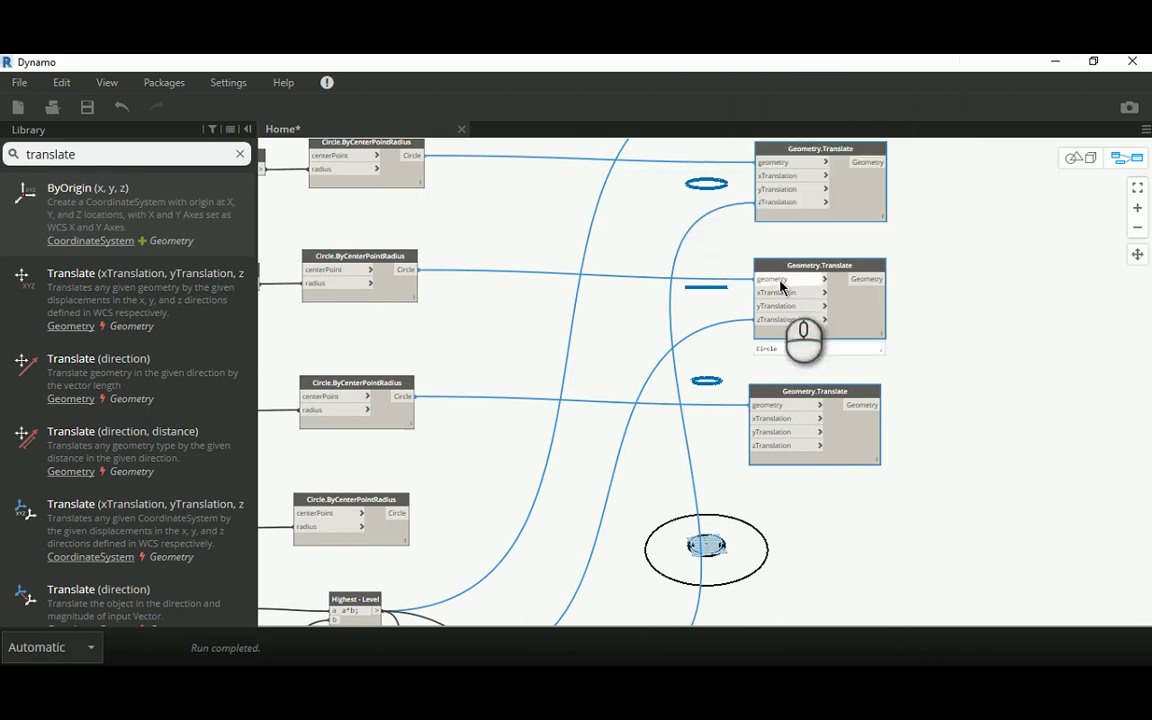
scroll(762, 286, up, 3)
middle_drag(580, 302, 973, 314)
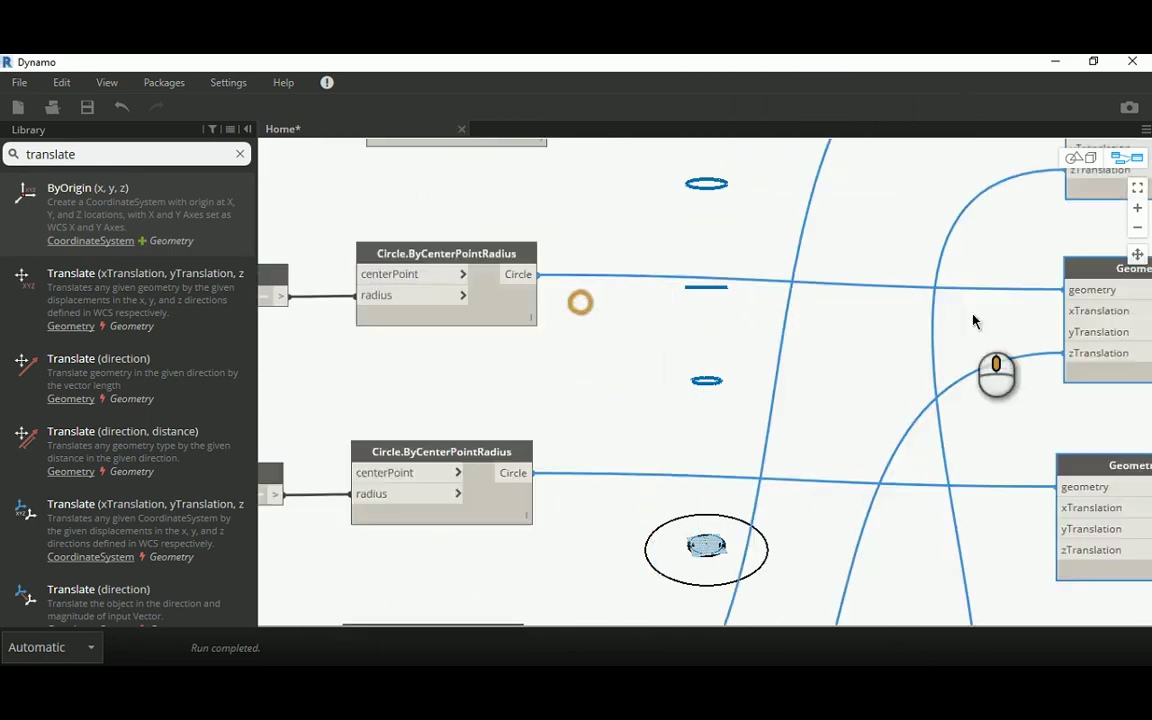
scroll(488, 304, down, 3)
middle_drag(486, 305, 862, 340)
scroll(578, 338, up, 5)
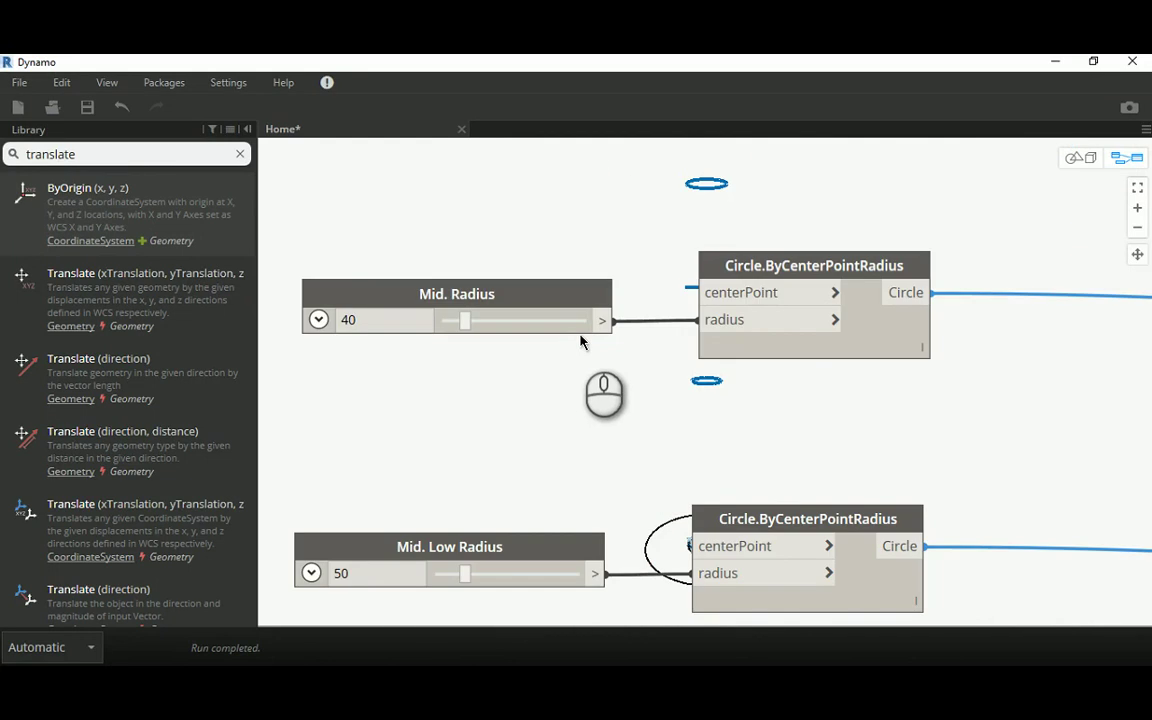
scroll(580, 343, down, 3)
scroll(540, 370, up, 3)
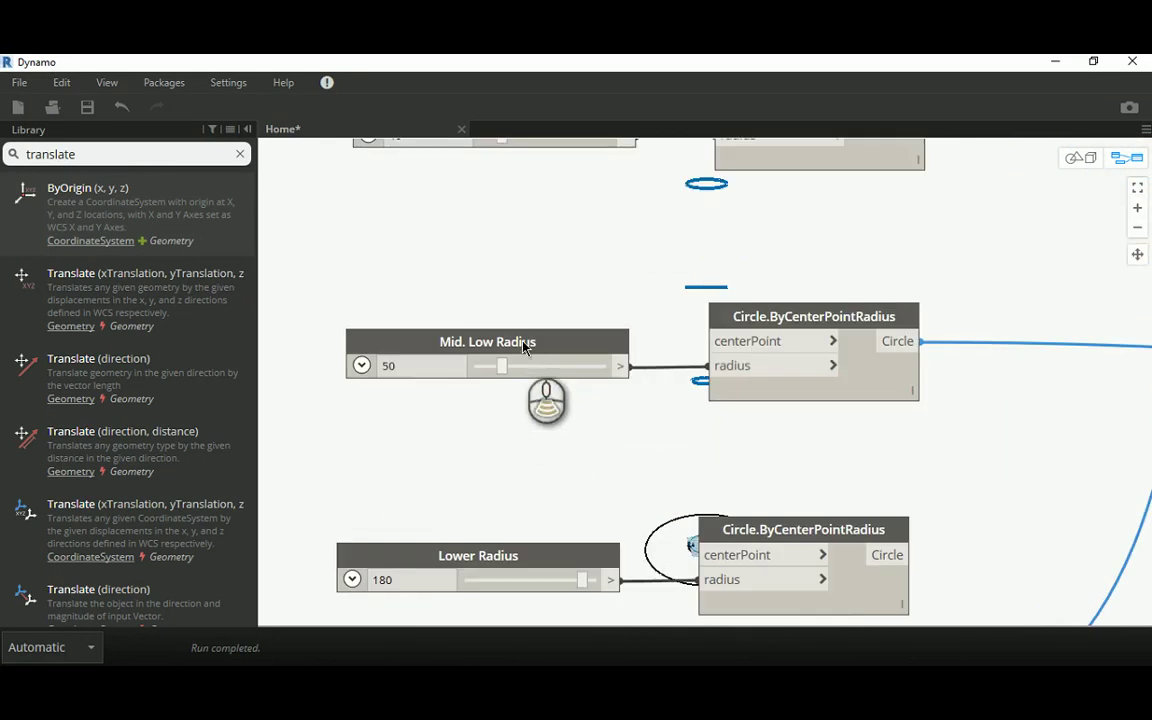
scroll(524, 347, down, 4)
middle_drag(581, 432, 579, 326)
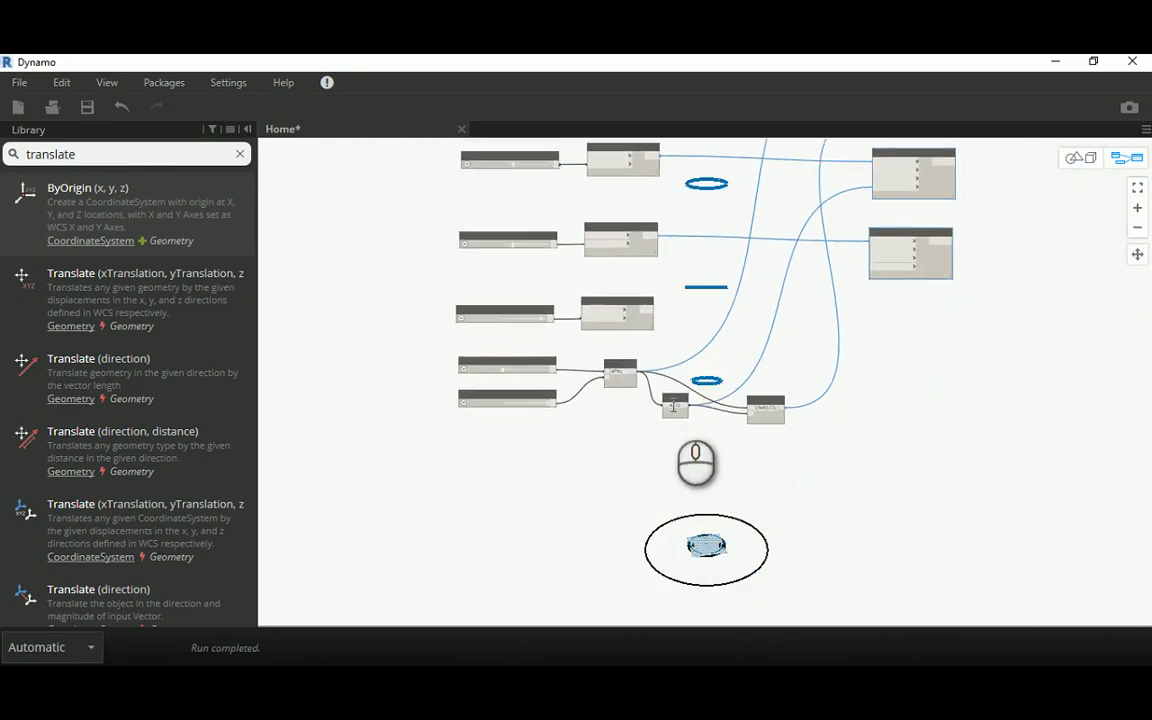
Step: Duplicate the Mid - Level a/2 code block next to the averaging code block
scroll(673, 404, up, 5)
middle_drag(671, 334, 699, 327)
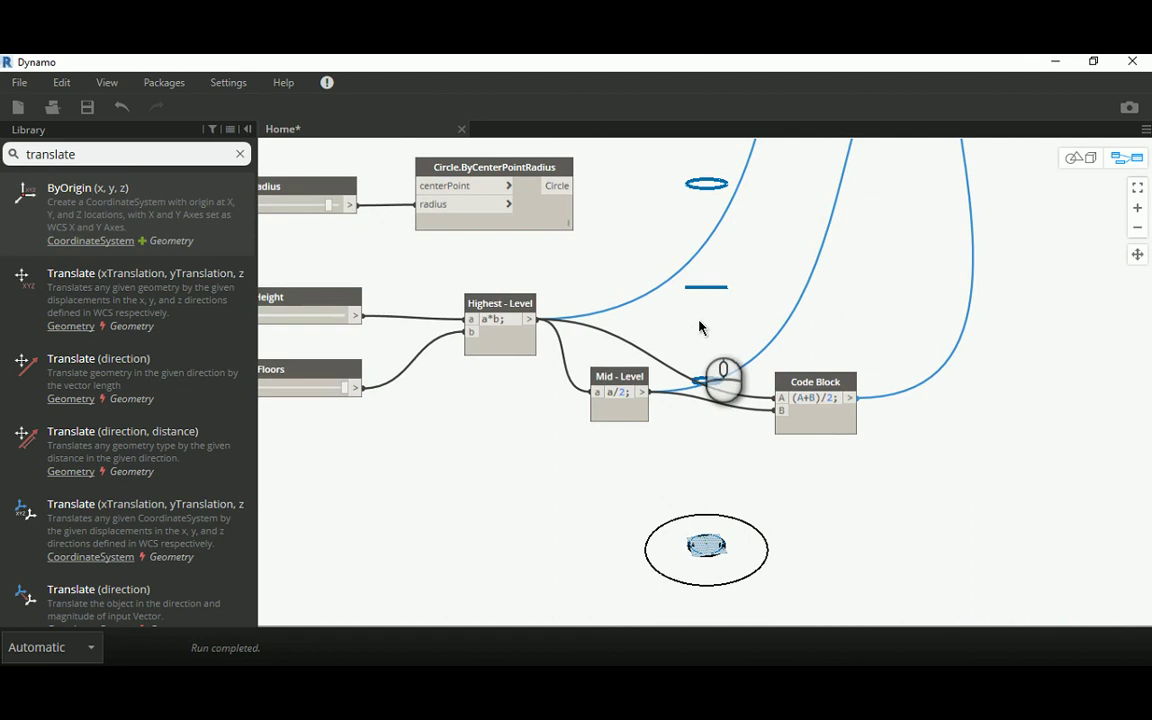
click(624, 385)
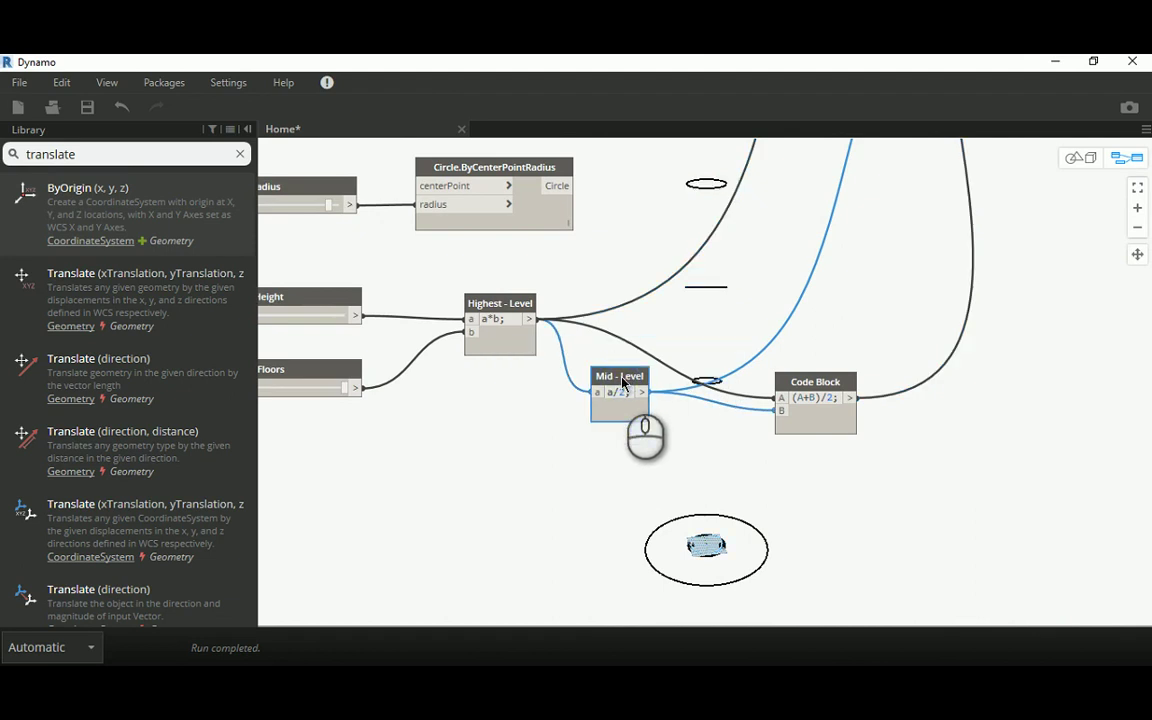
click(61, 83)
click(79, 146)
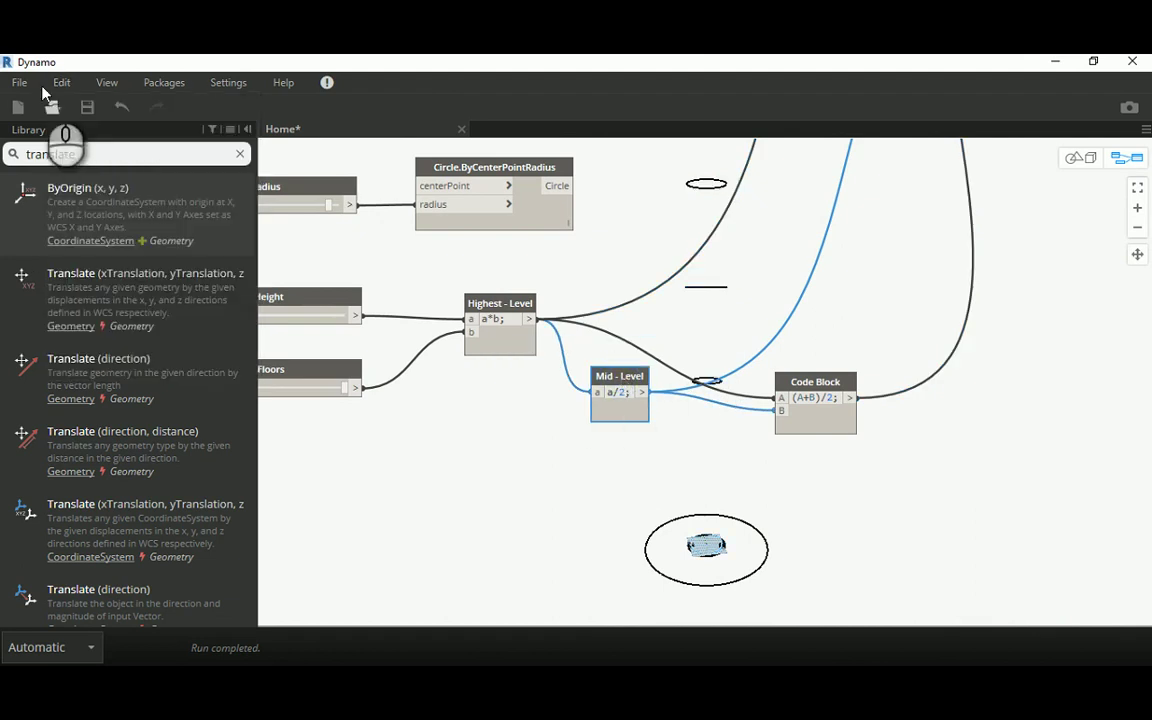
click(58, 84)
click(80, 169)
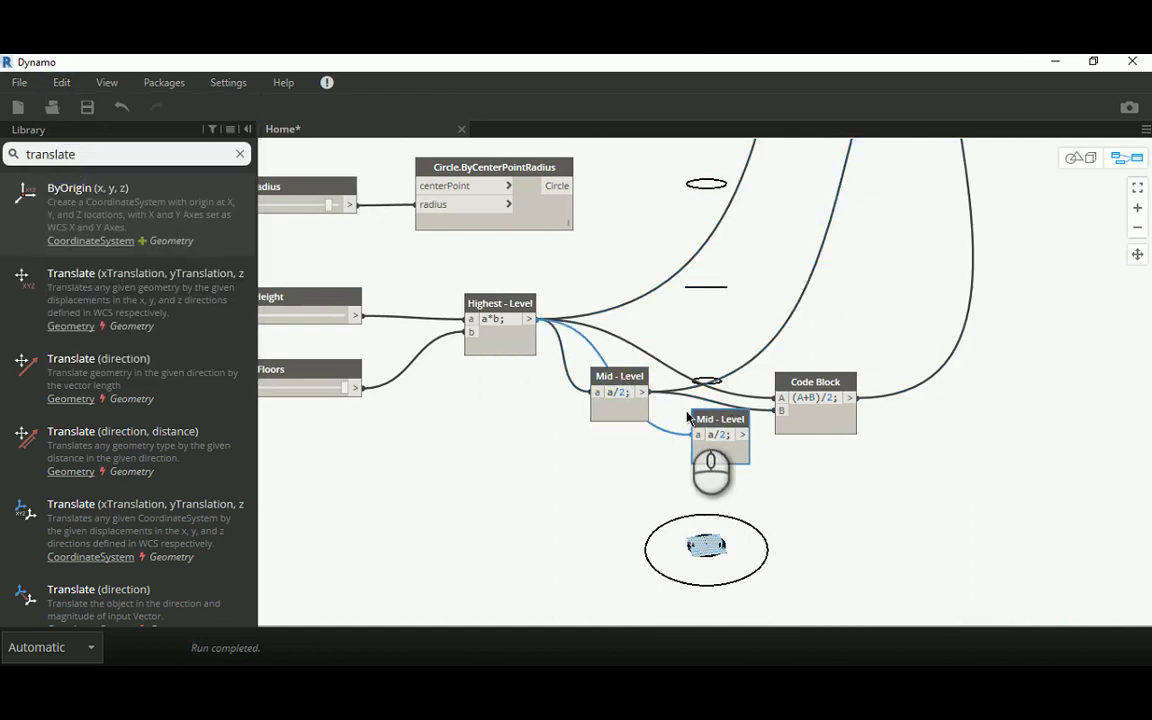
Step: Move the copied Mid - Level block clear of the wires and feed its input a from the original Mid - Level output
drag(724, 424, 729, 448)
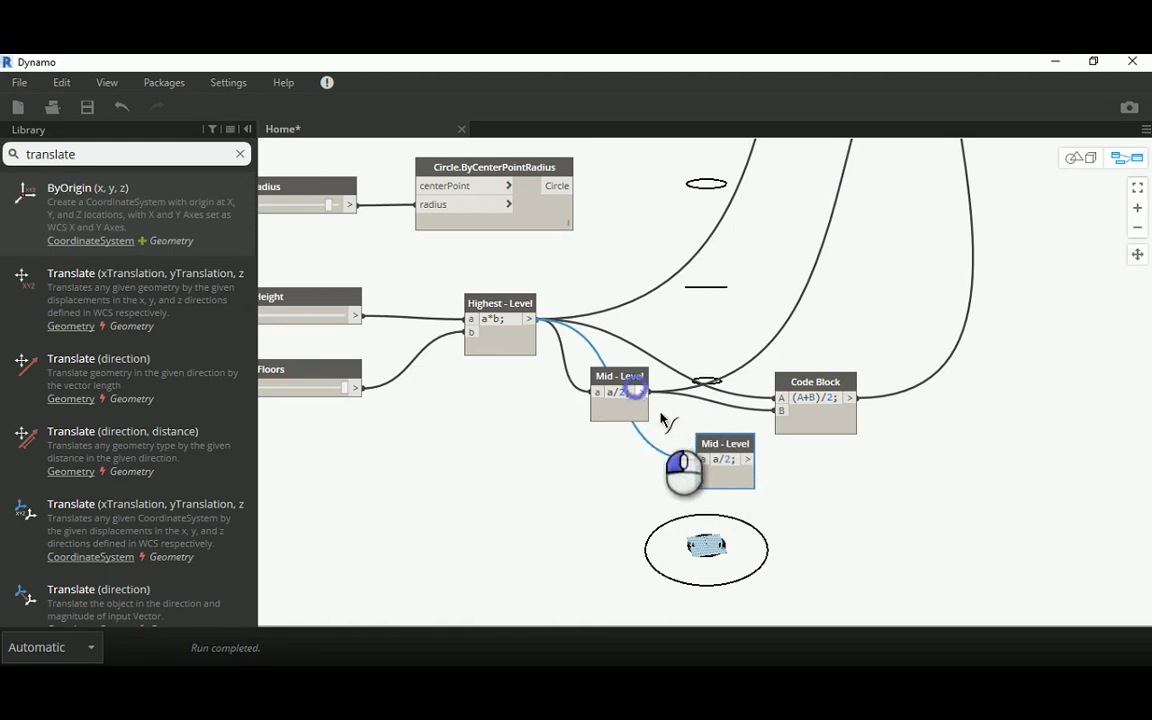
drag(662, 420, 690, 468)
click(706, 467)
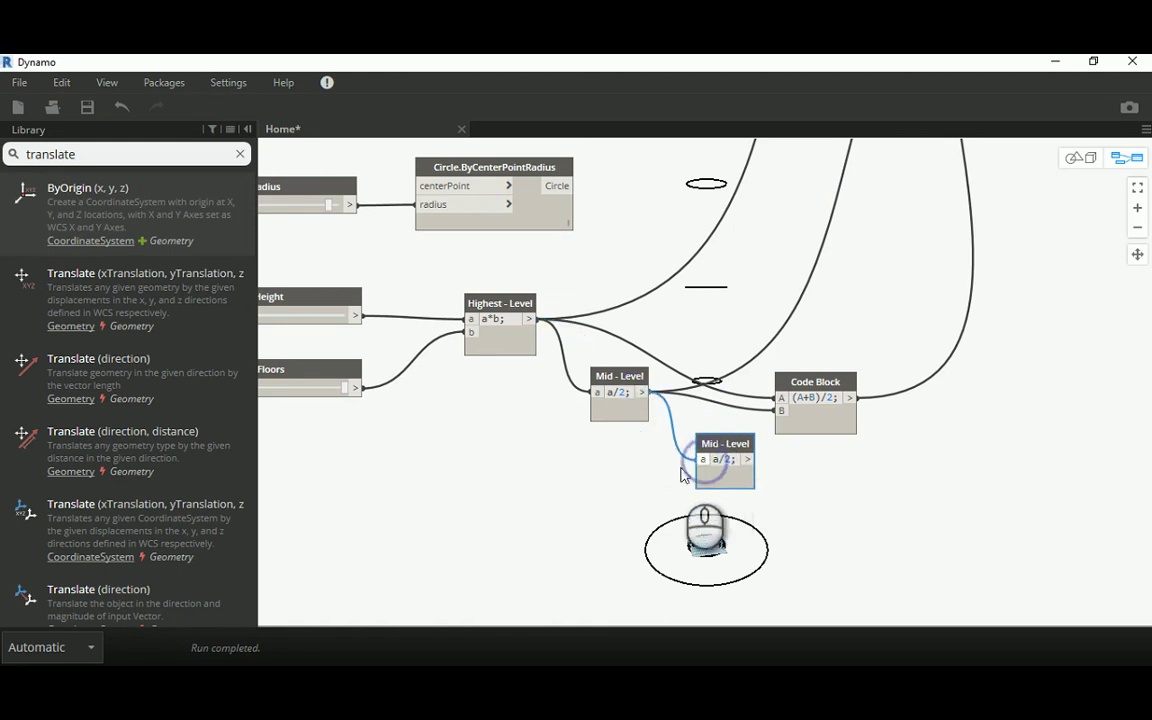
Step: Connect the copied Mid - Level output to zTranslation of the Mid. Low Radius circle's Geometry.Translate, and space out the copied and averaging code blocks
click(749, 462)
middle_drag(810, 253, 753, 478)
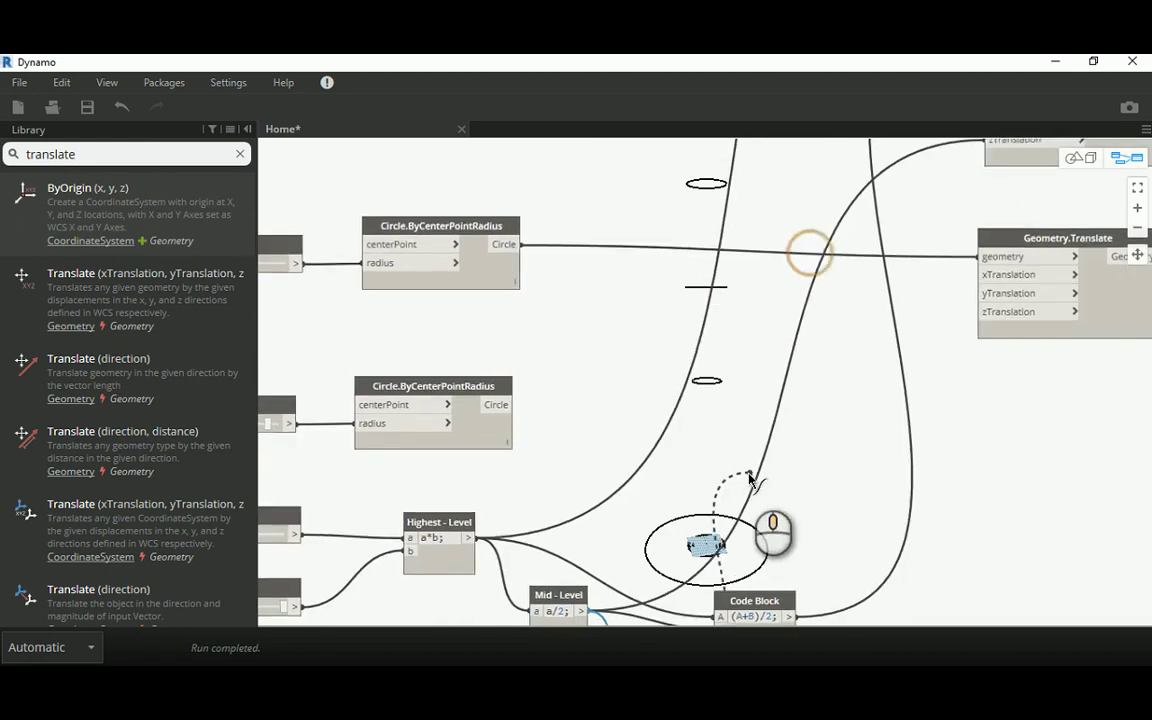
scroll(753, 485, down, 2)
middle_drag(776, 293, 765, 340)
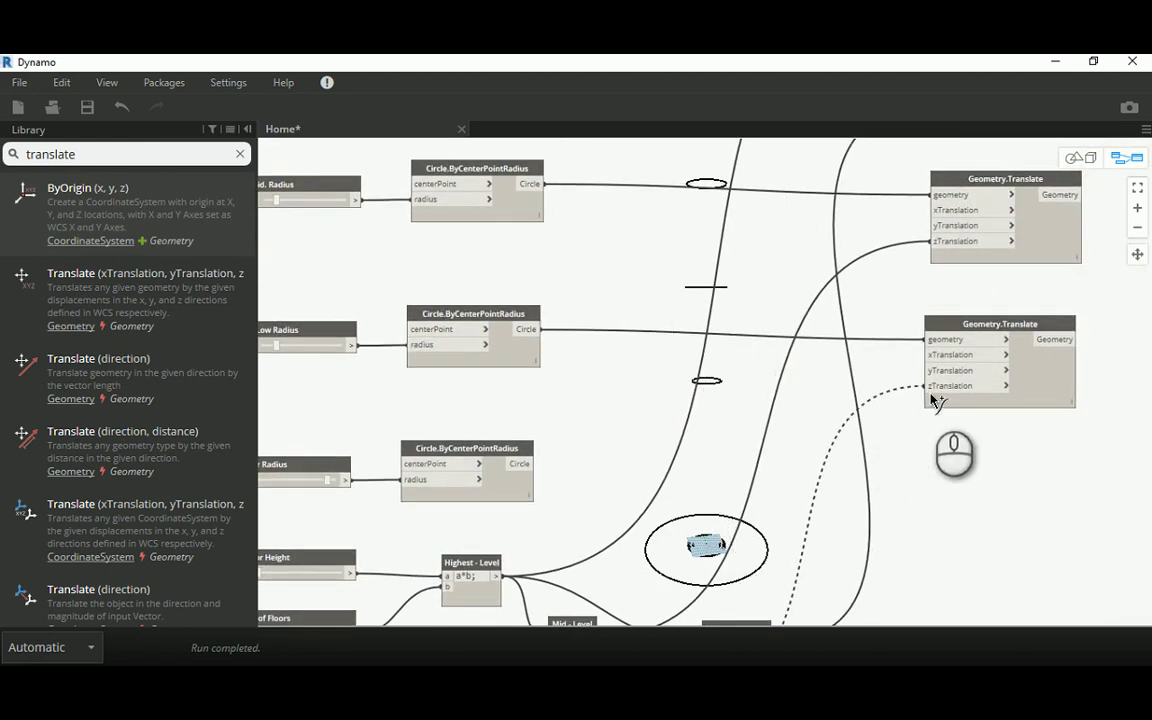
middle_drag(668, 428, 504, 311)
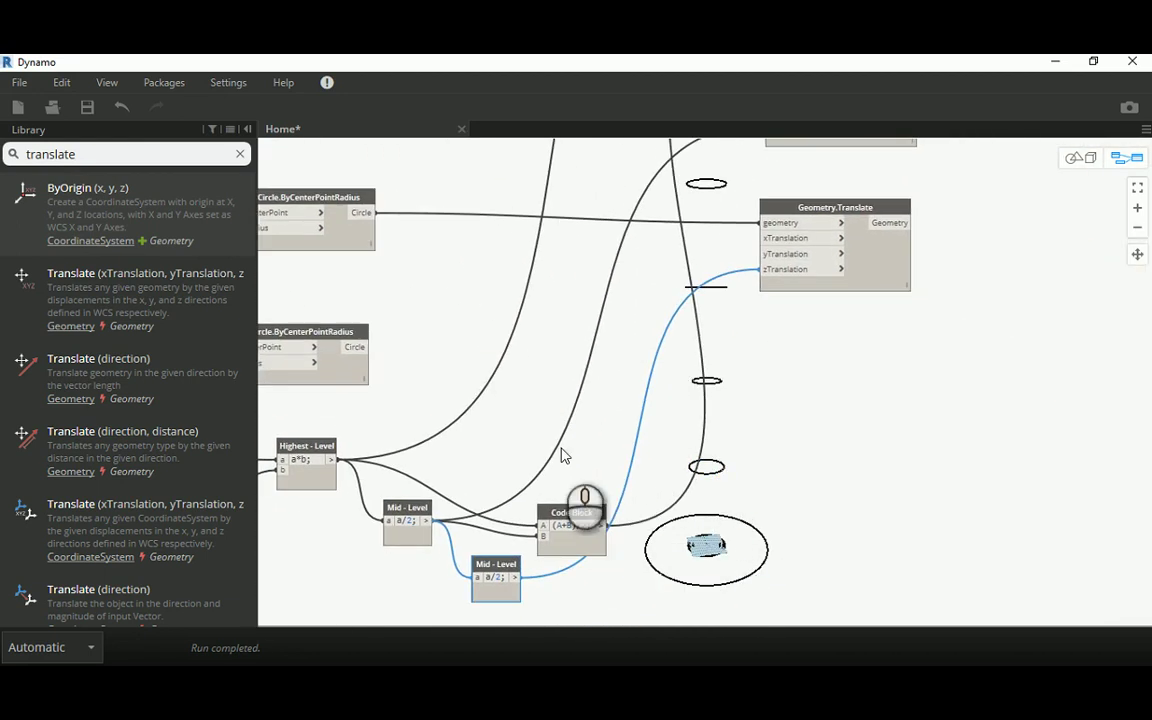
drag(583, 512, 638, 498)
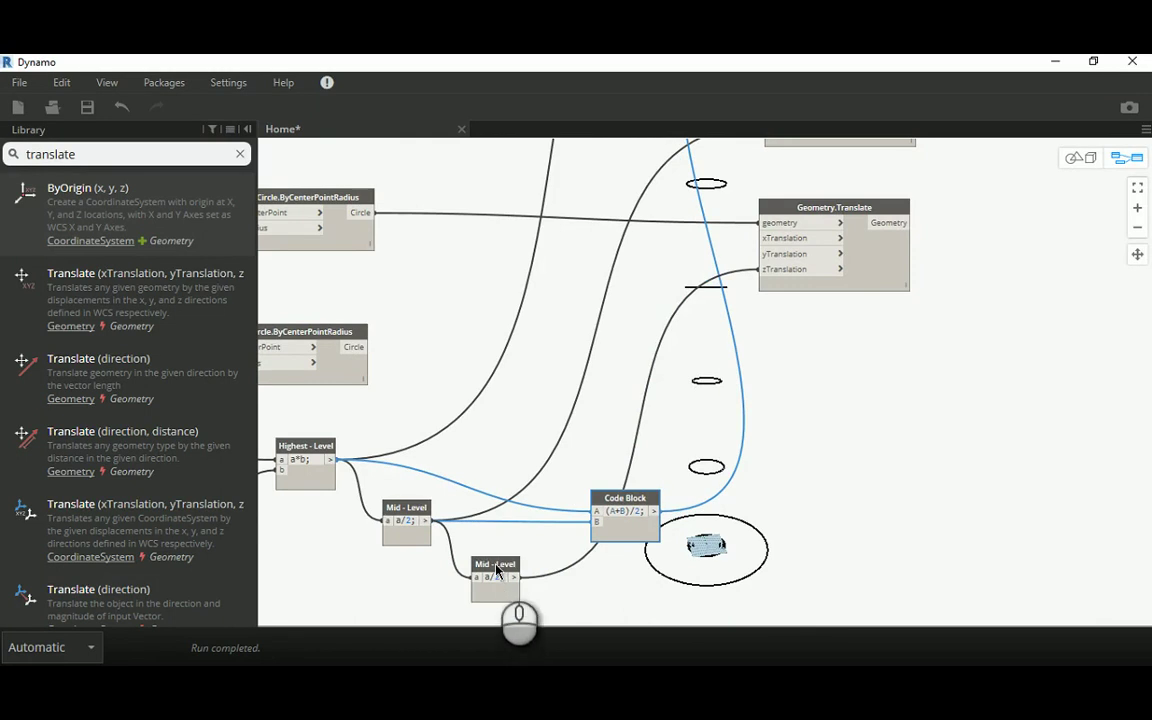
drag(497, 568, 543, 566)
Step: Set the No. of Floors slider to 100 to test the circle levels
scroll(420, 453, down, 2)
middle_drag(420, 453, 520, 371)
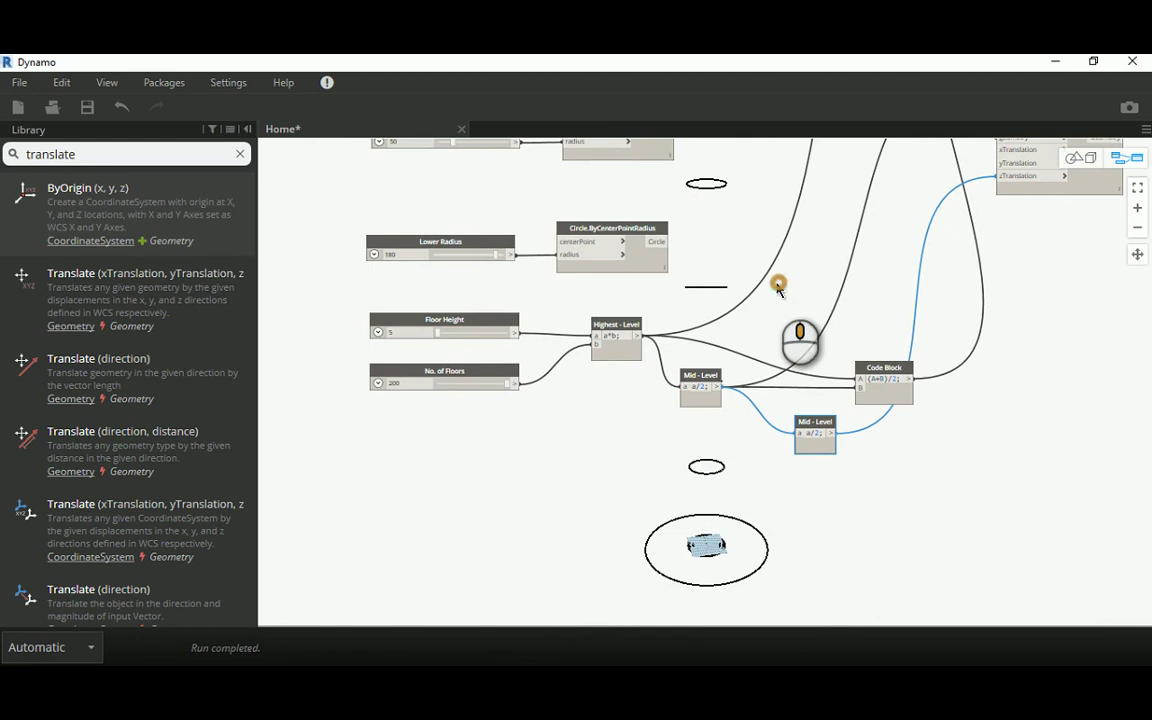
middle_drag(777, 283, 727, 293)
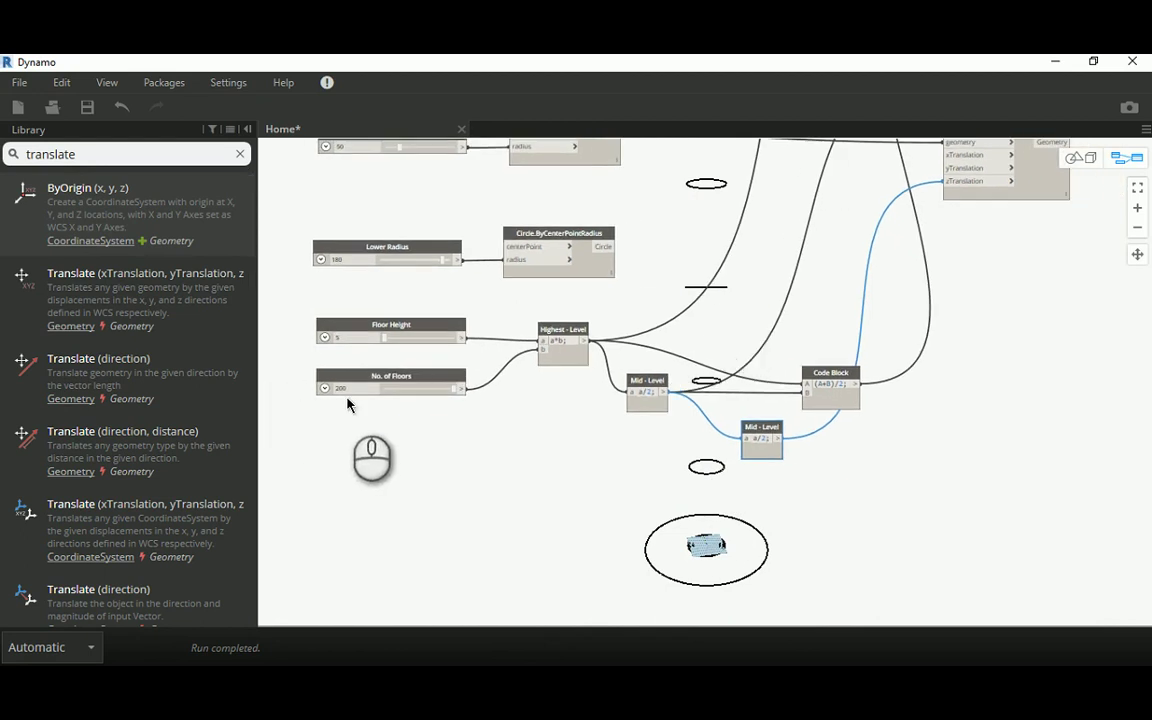
scroll(356, 398, up, 2)
text(100)
key(Return)
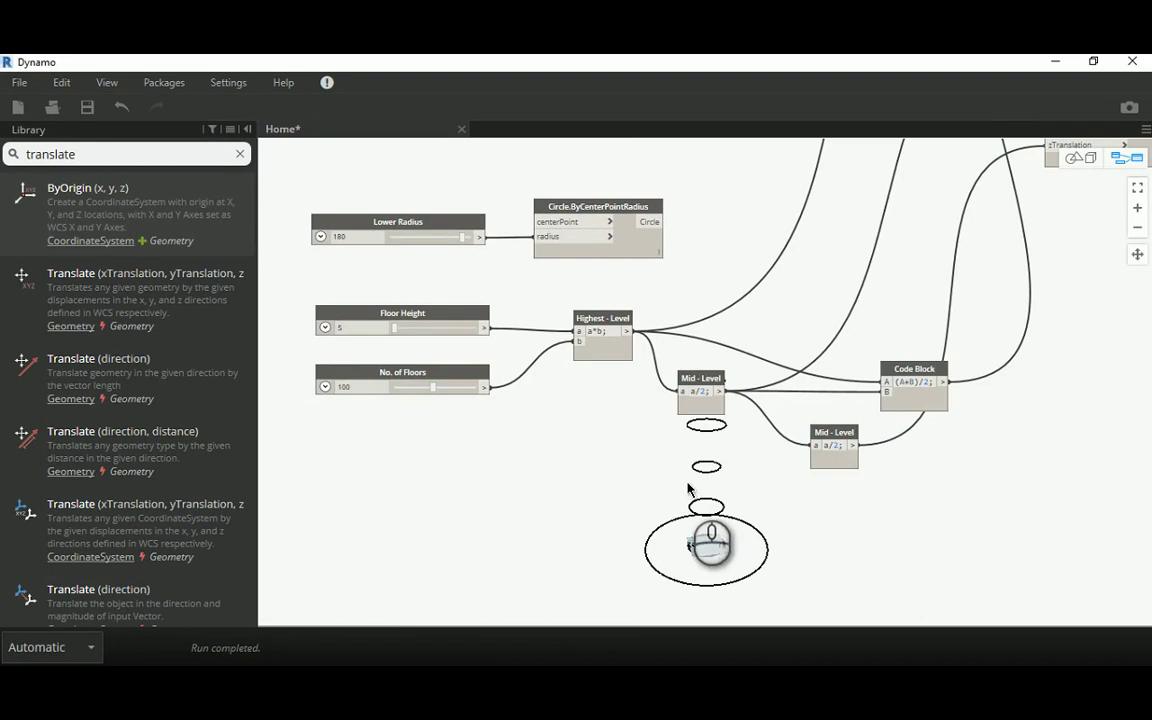
Step: Set the No. of Floors slider to 150
middle_drag(660, 451, 603, 437)
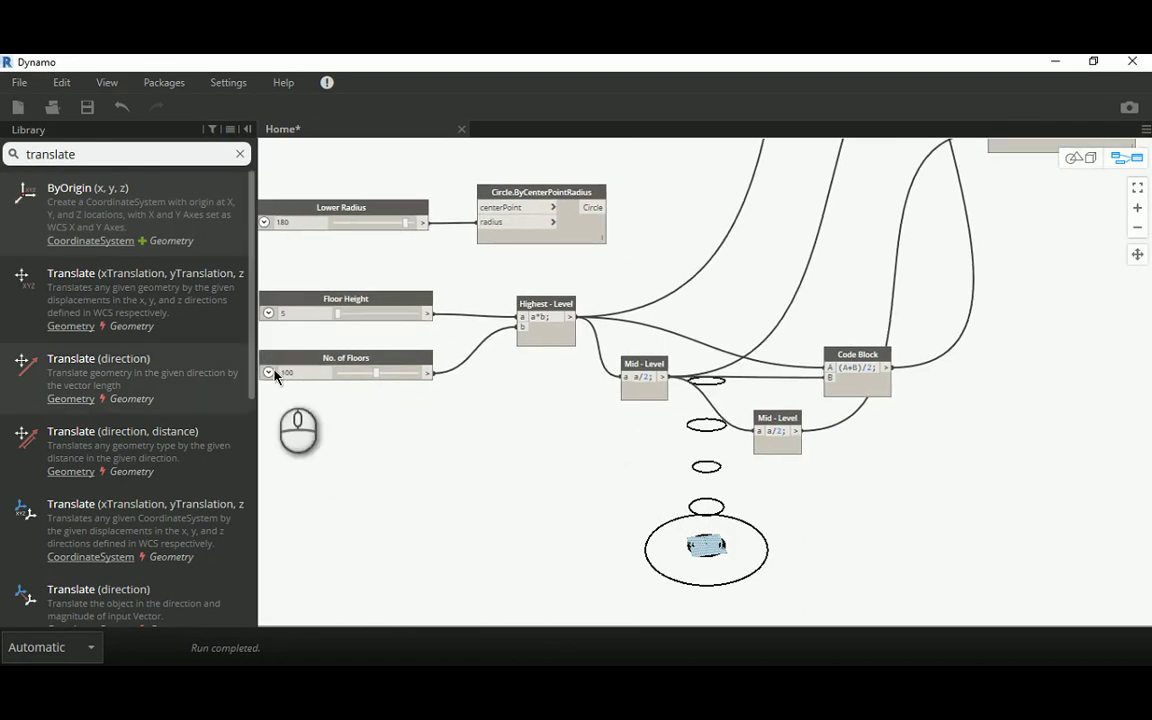
text(15)
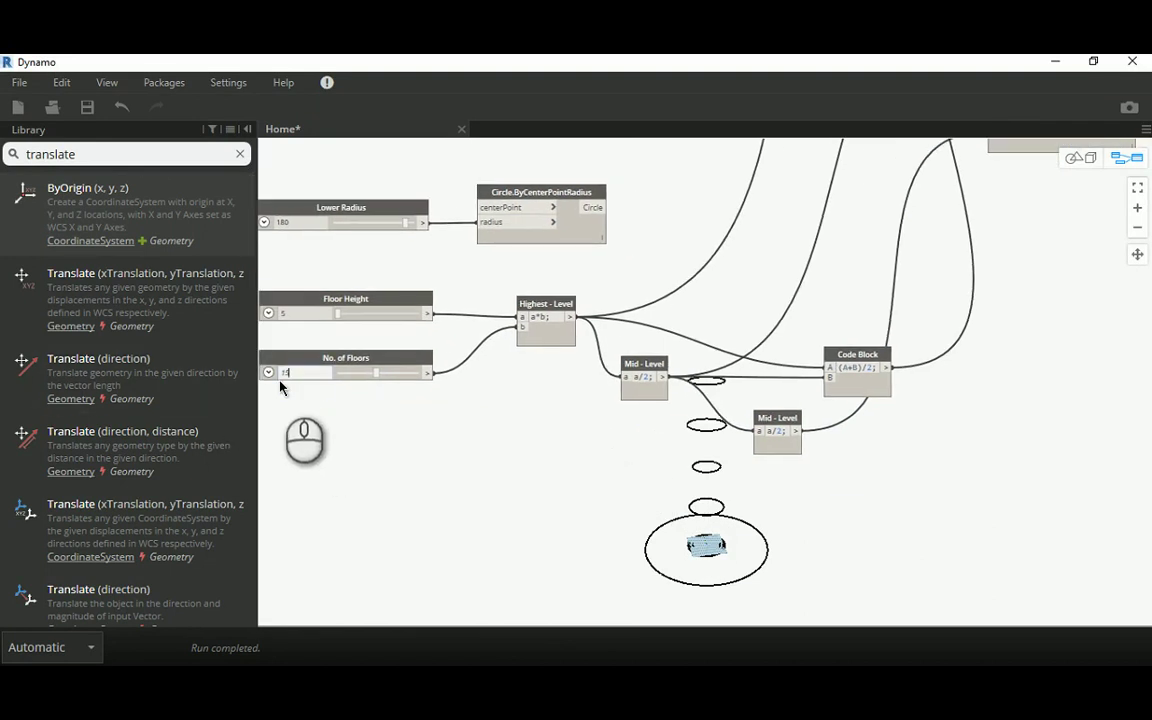
text(0)
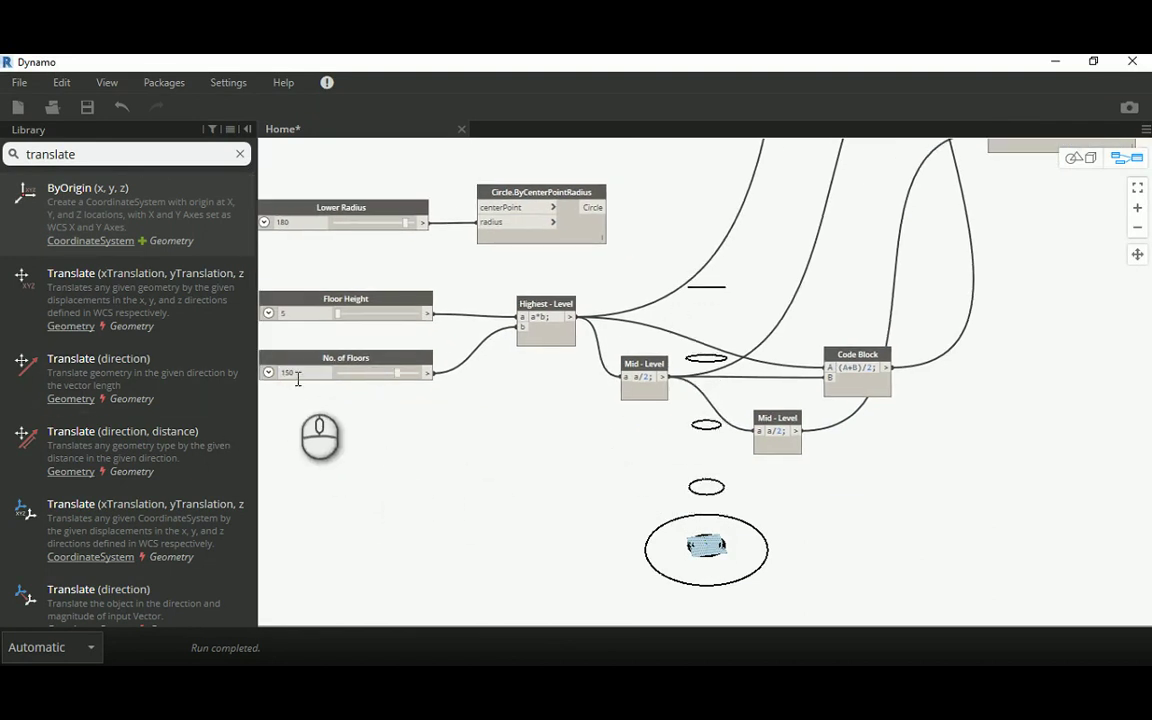
Step: Try the No. of Floors slider at 2000 and set it back to 200
drag(308, 374, 258, 383)
text(200)
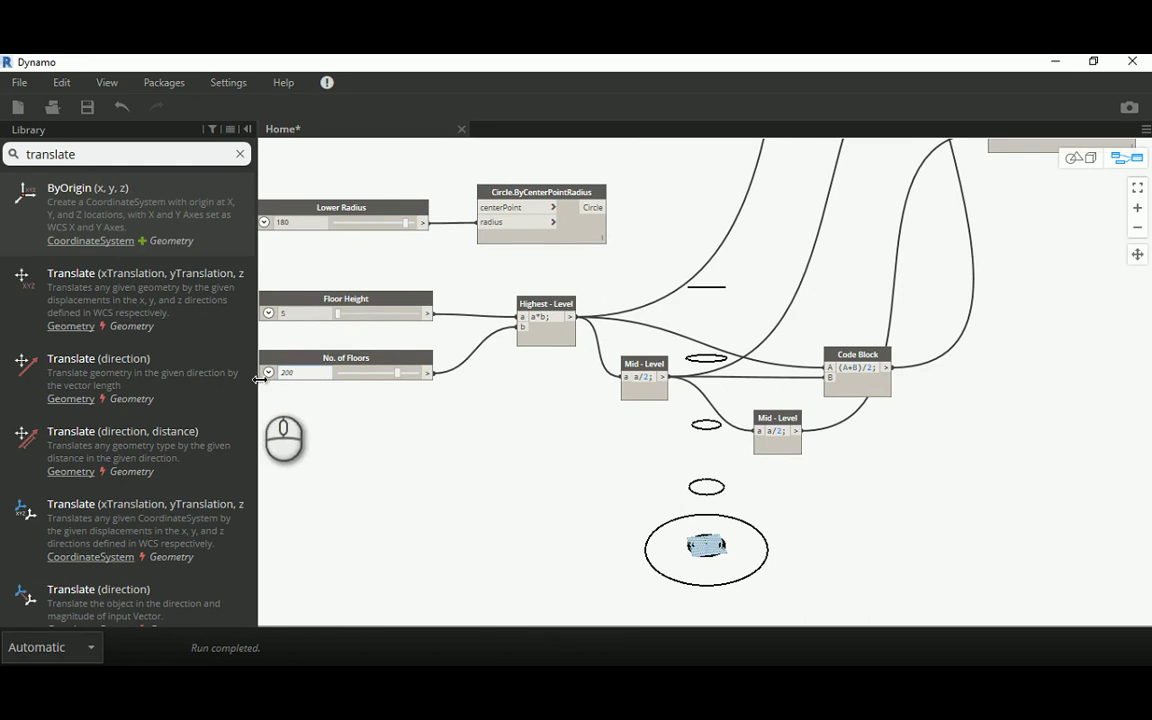
text(0)
click(322, 481)
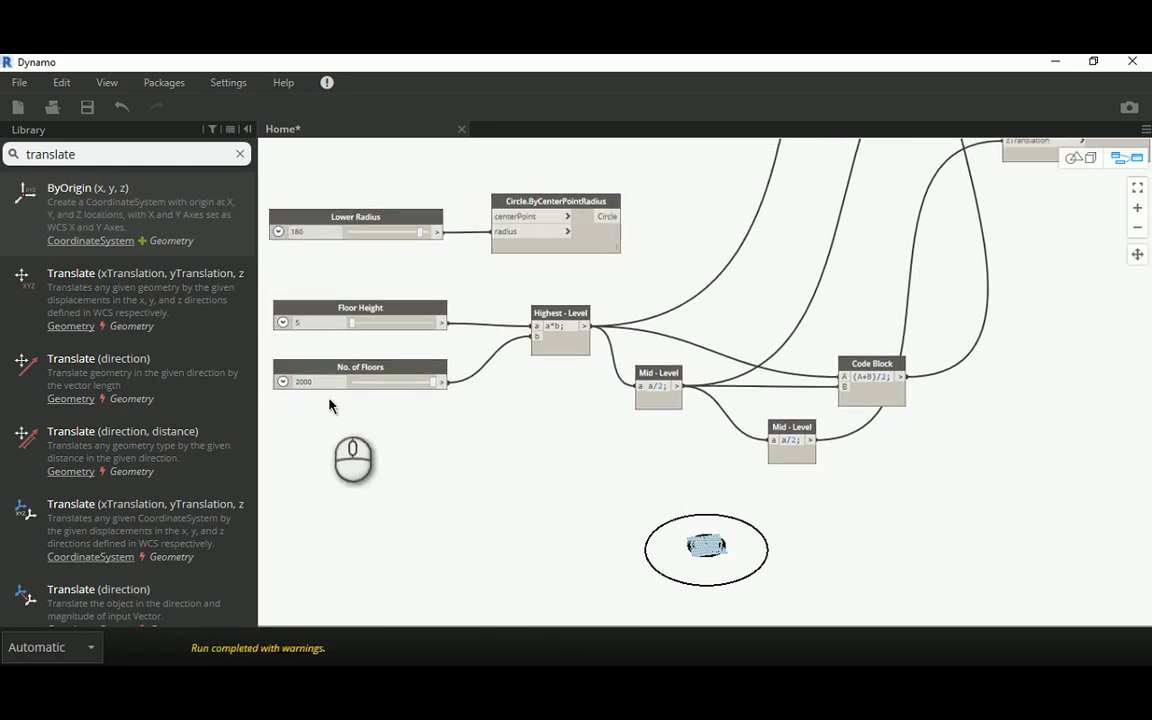
key(BackSpace)
click(352, 452)
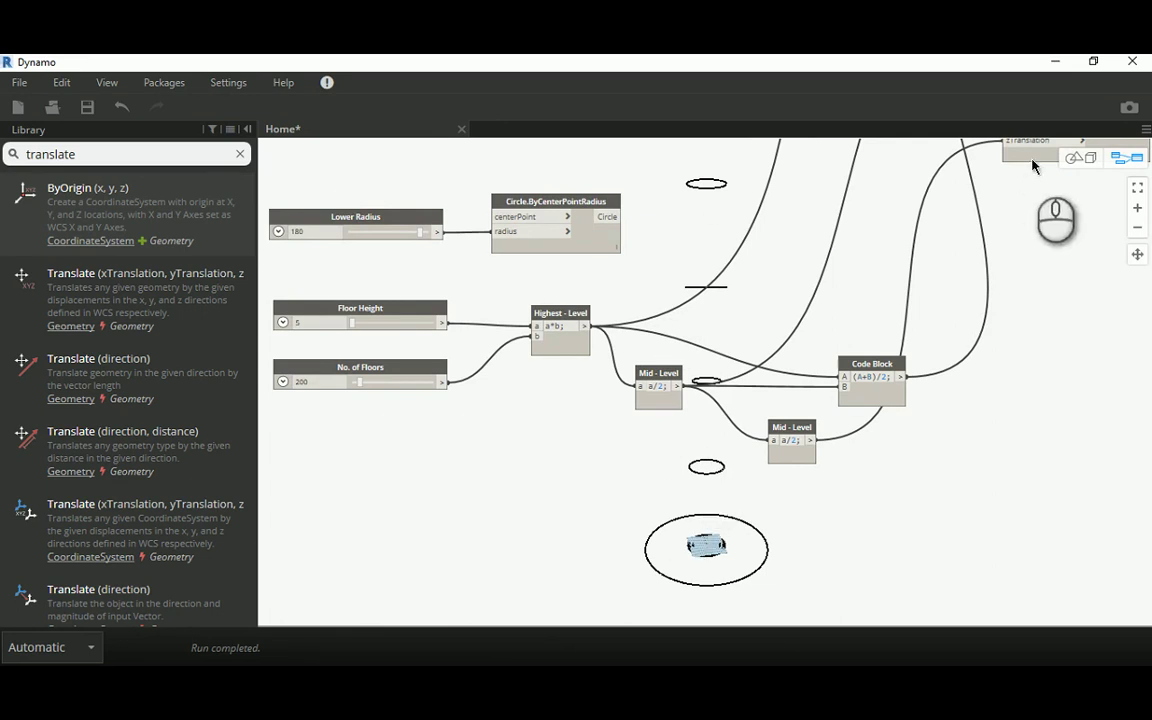
Step: Examine the stacked circles from a rotated view in the 3D background preview and return to the graph
click(1070, 157)
right_drag(753, 283, 781, 292)
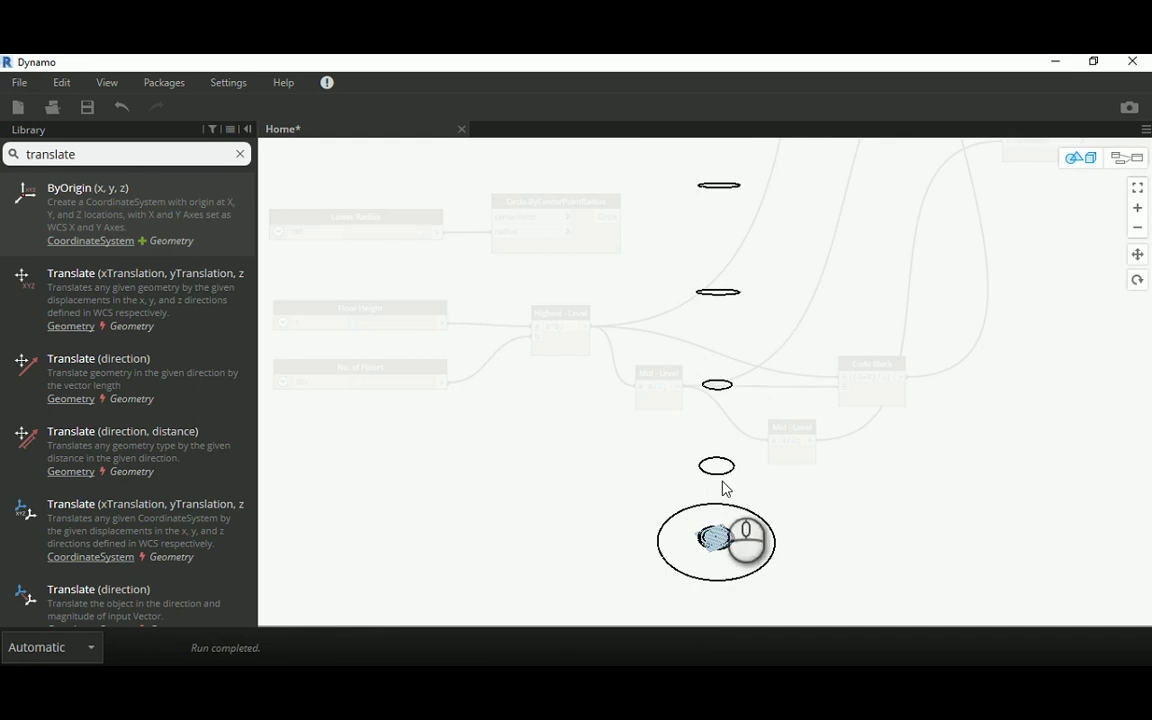
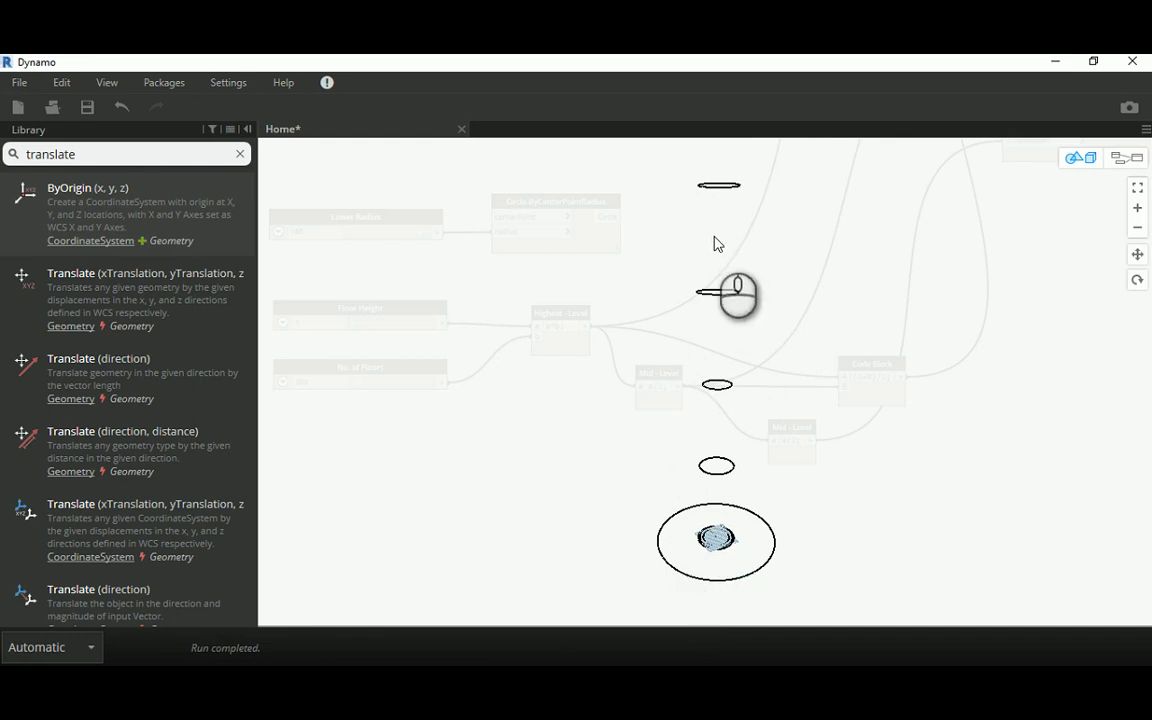
click(1127, 160)
Step: Turn off the preview of the Mid. Low Radius Circle.ByCenterPointRadius node feeding the lowest Geometry.Translate
scroll(643, 406, up, 5)
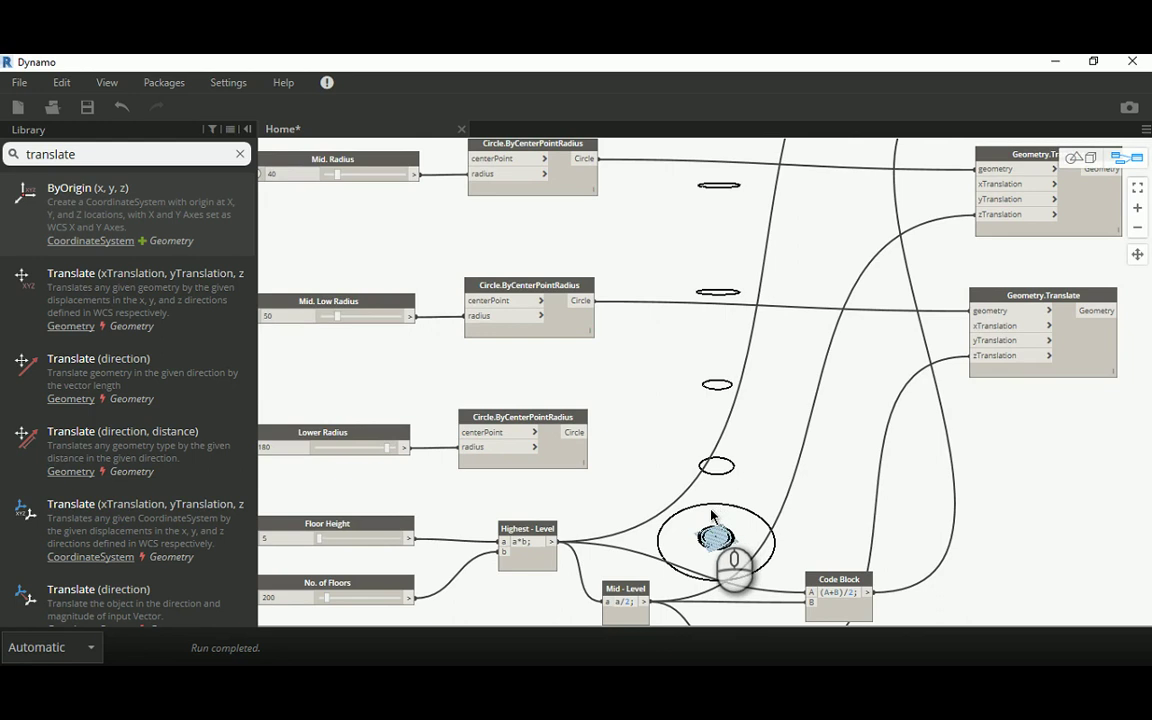
drag(1018, 294, 1018, 291)
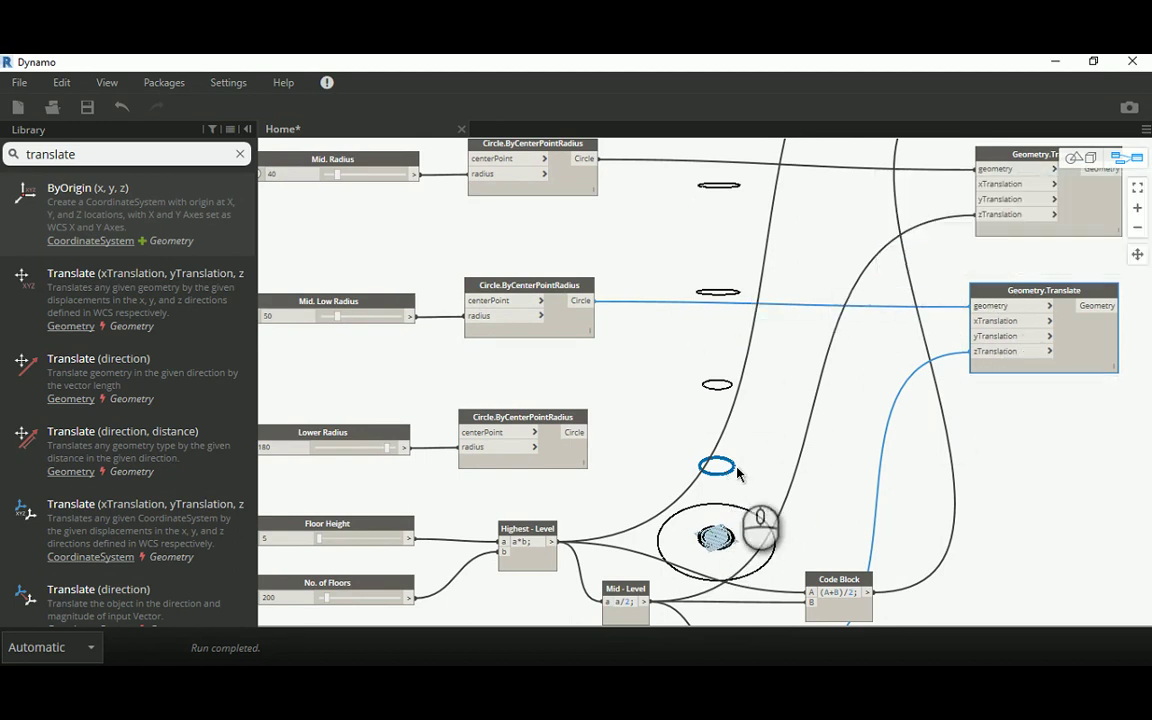
click(482, 292)
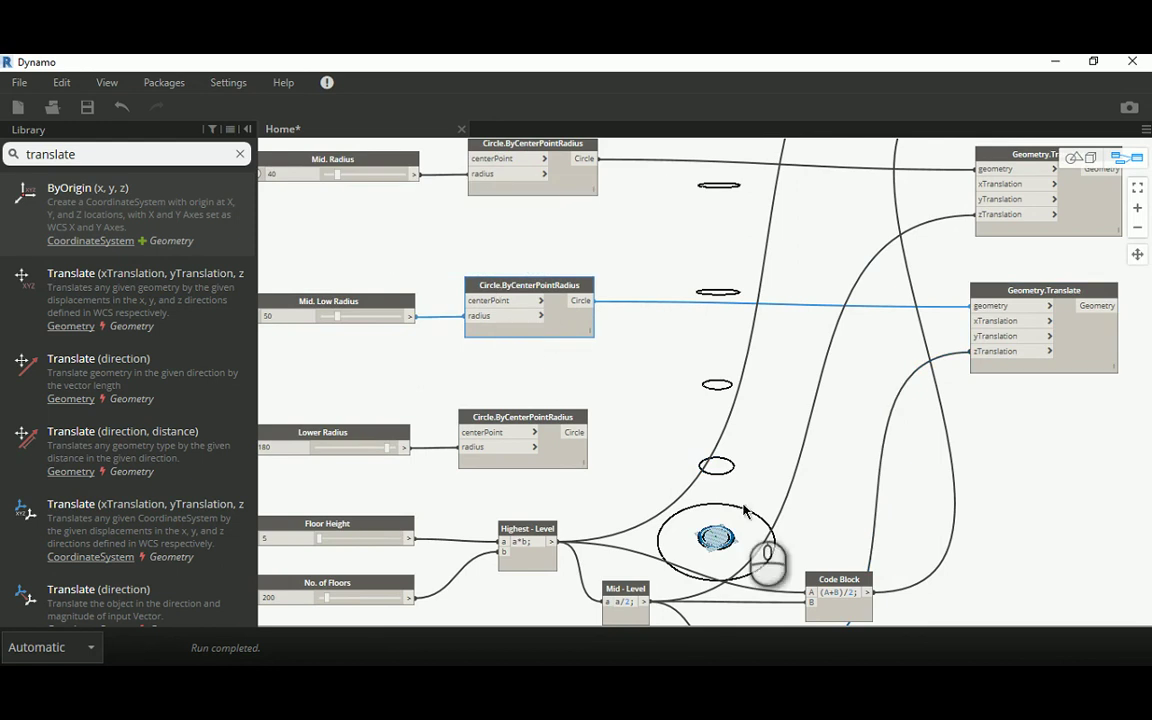
click(538, 287)
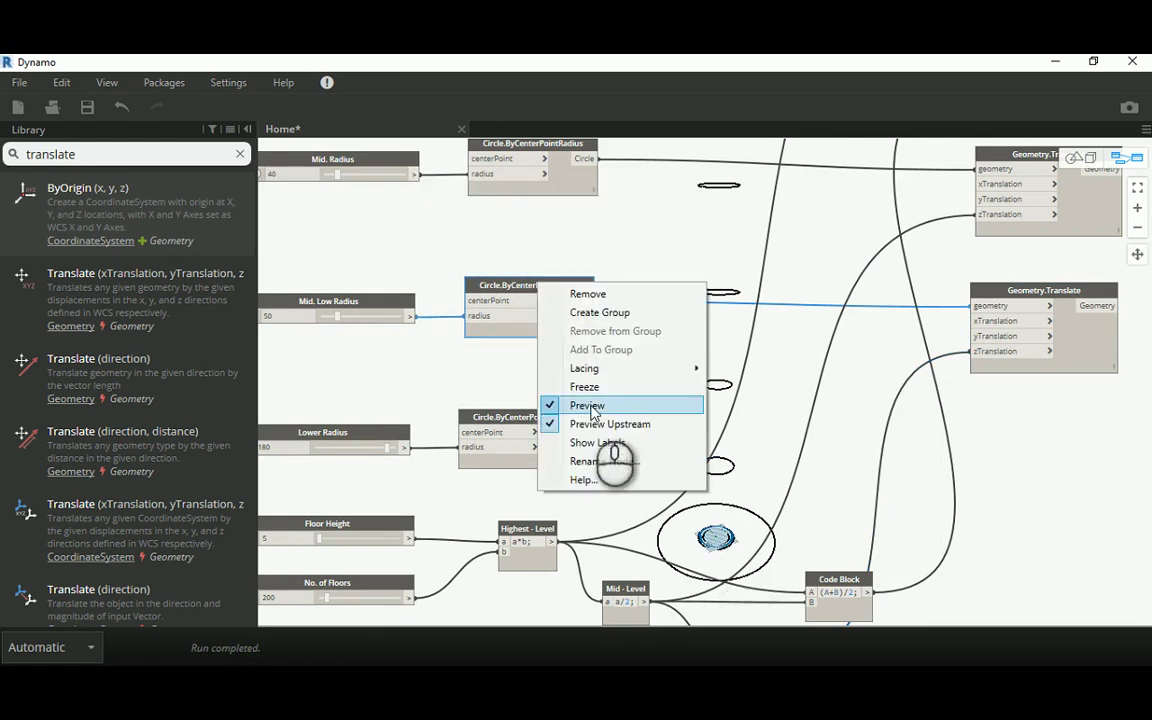
click(590, 408)
Step: Turn off the preview of the Lower Radius circle node and turn it back on
right_click(521, 419)
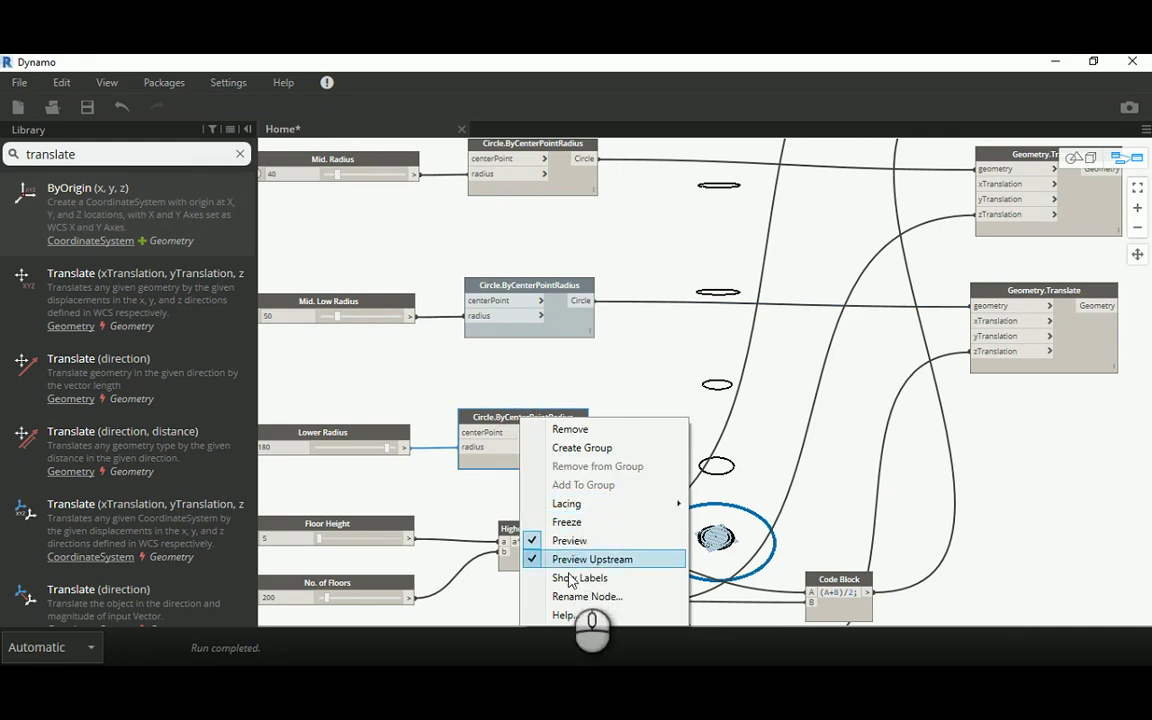
click(566, 540)
middle_drag(535, 265, 563, 378)
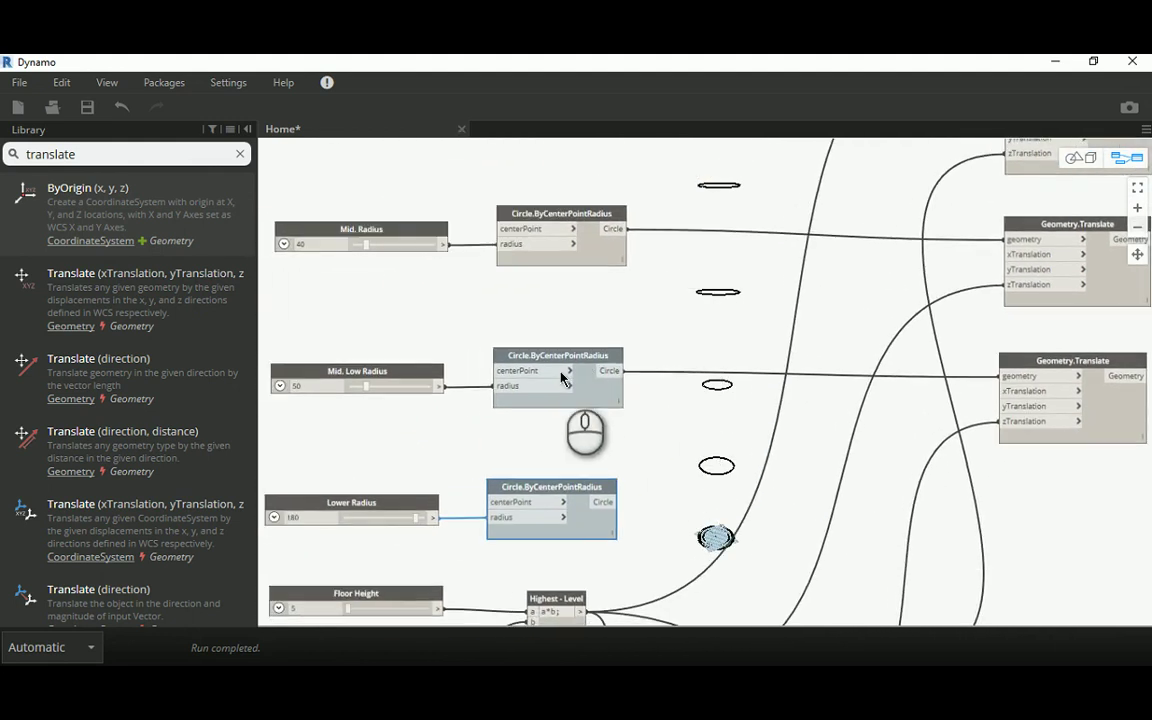
right_click(535, 490)
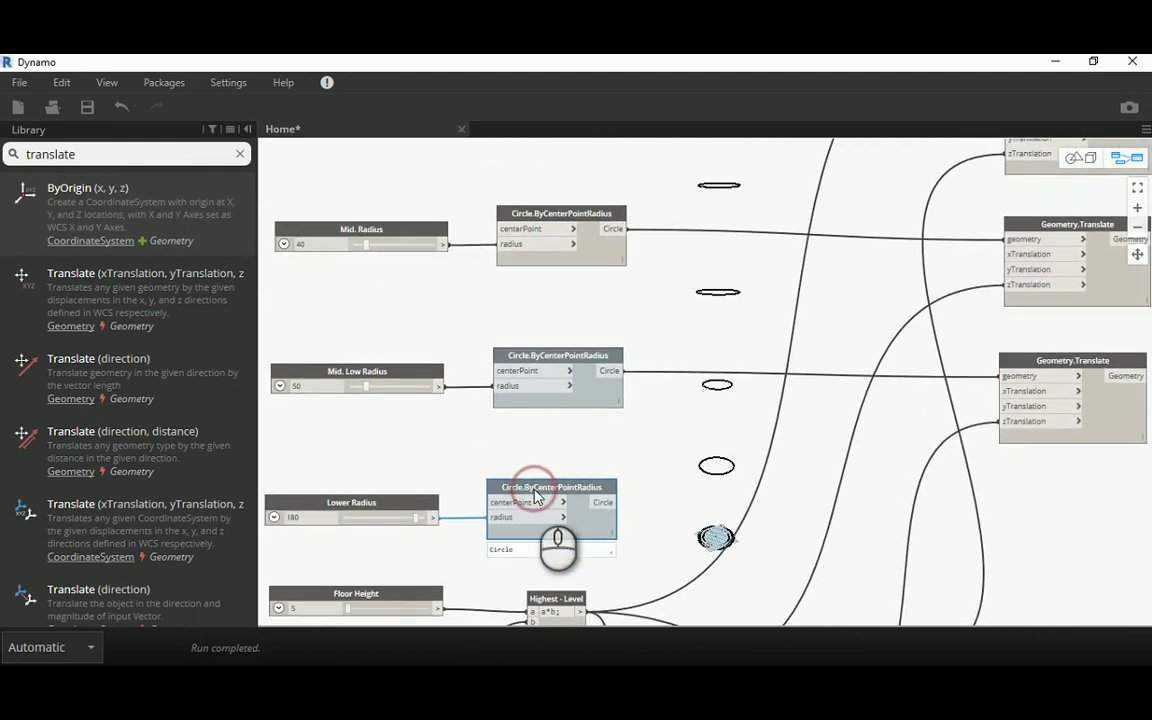
click(578, 401)
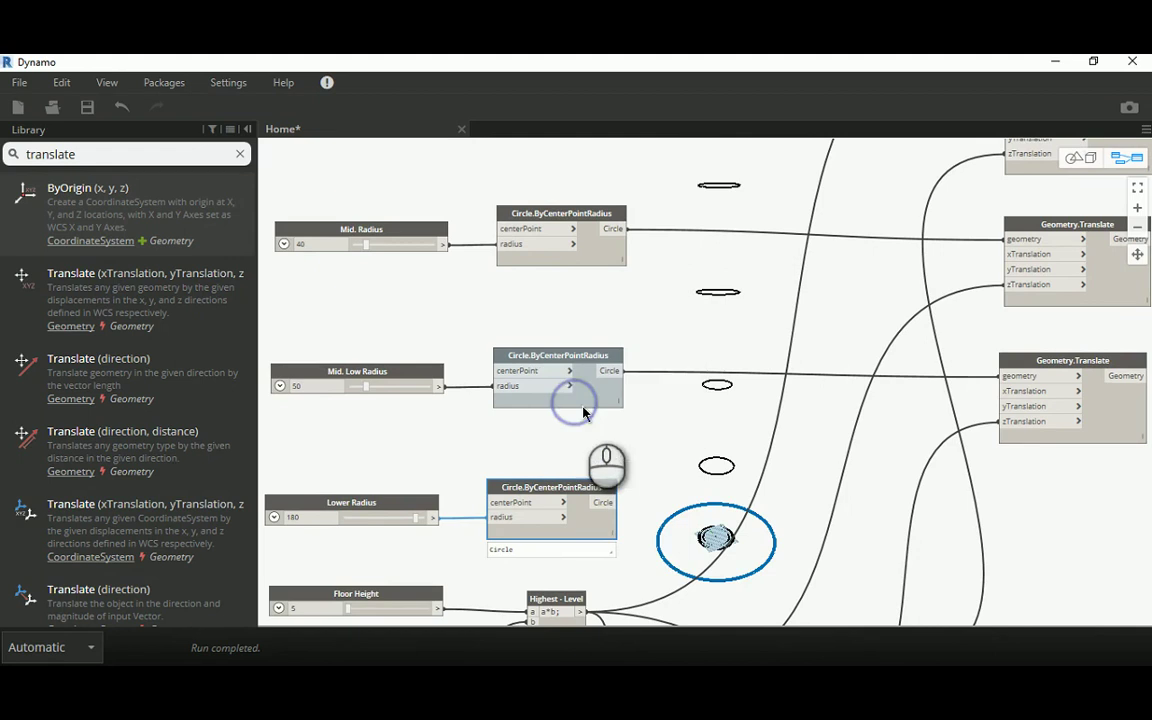
Step: Turn off the previews of the Mid. Radius and Mid.-High Radius Circle.ByCenterPointRadius nodes
middle_drag(1008, 514, 589, 317)
right_click(577, 303)
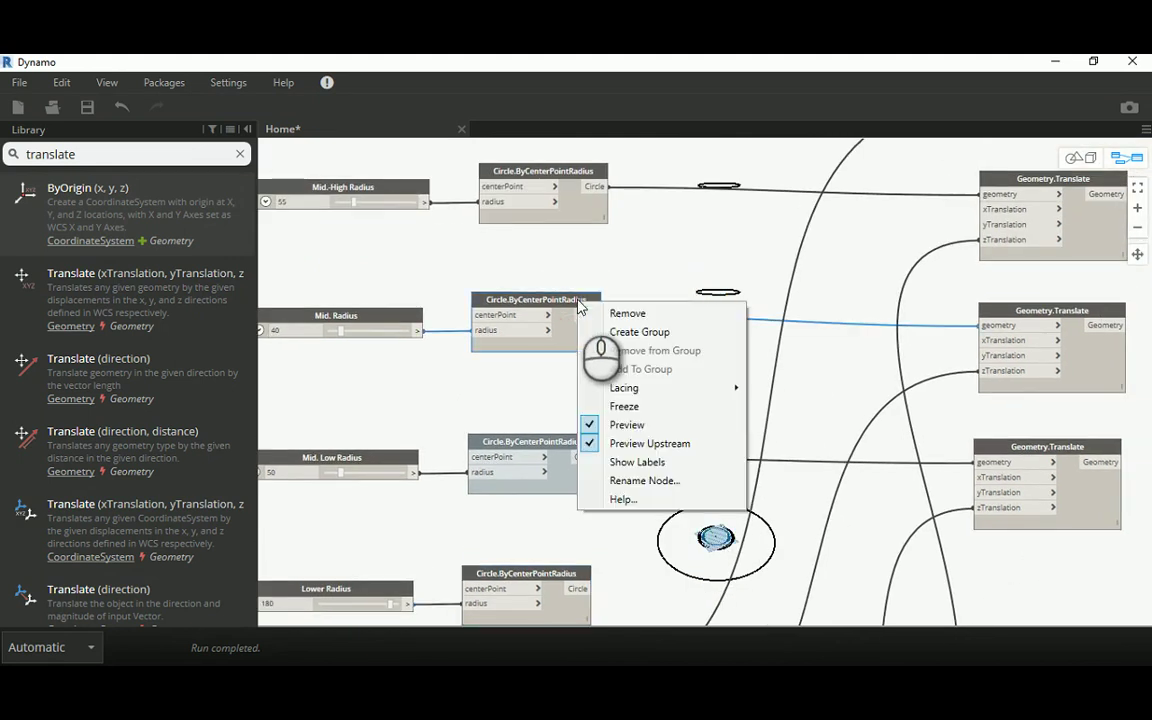
click(645, 425)
middle_drag(625, 280, 612, 295)
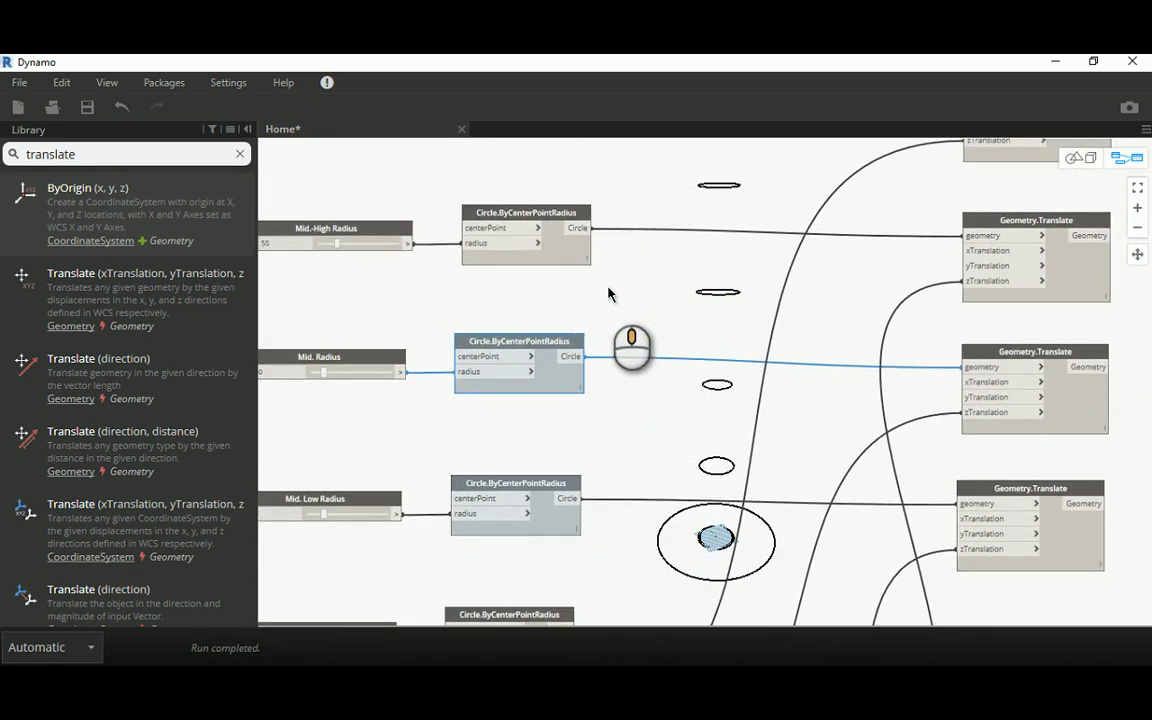
right_click(557, 214)
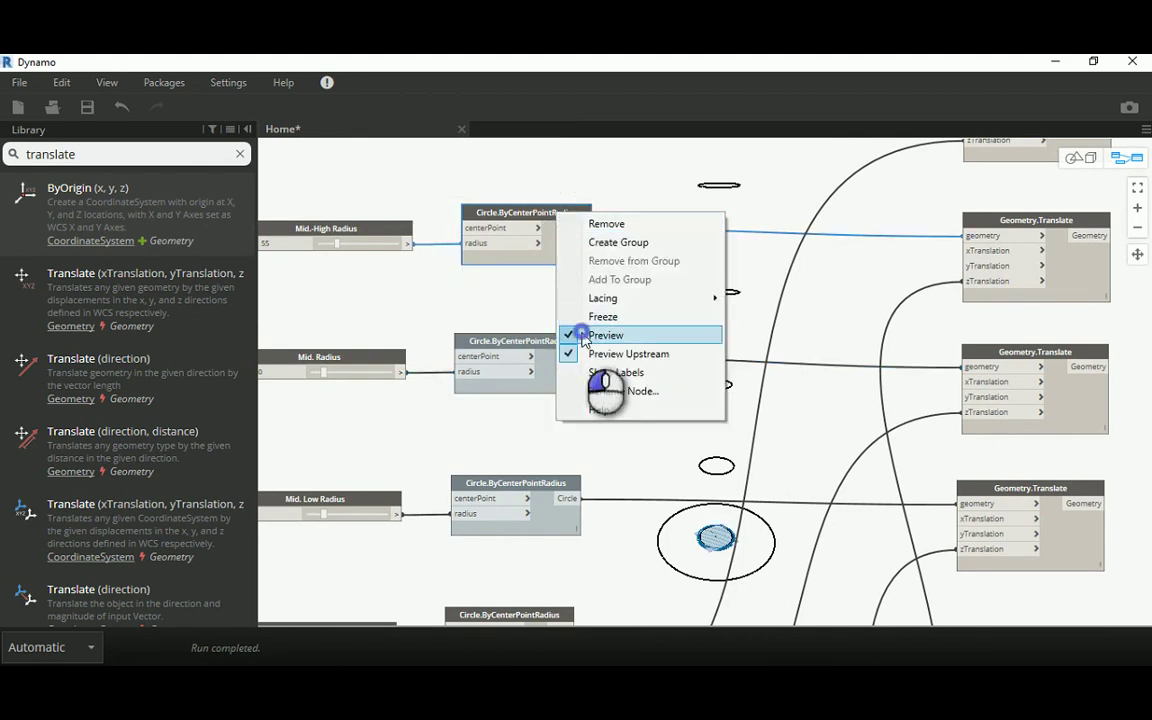
click(583, 333)
Step: Turn off the preview of the High Radius Circle.ByCenterPointRadius node
middle_drag(594, 297, 596, 445)
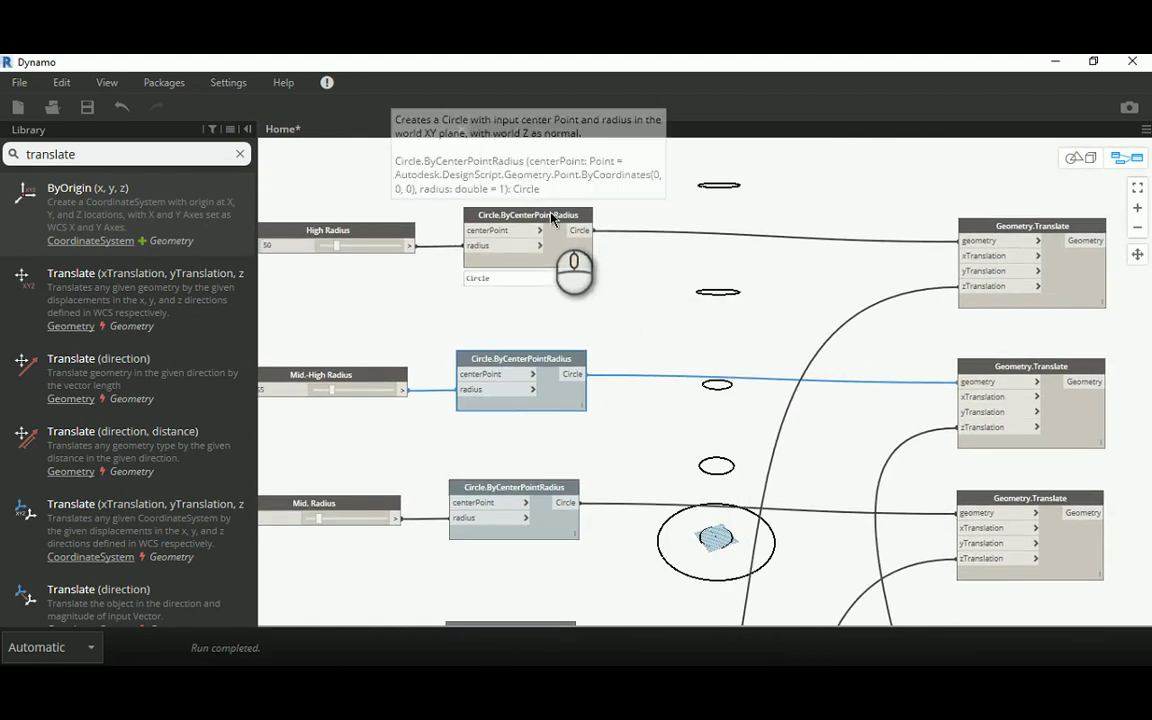
click(552, 216)
right_click(552, 216)
click(590, 334)
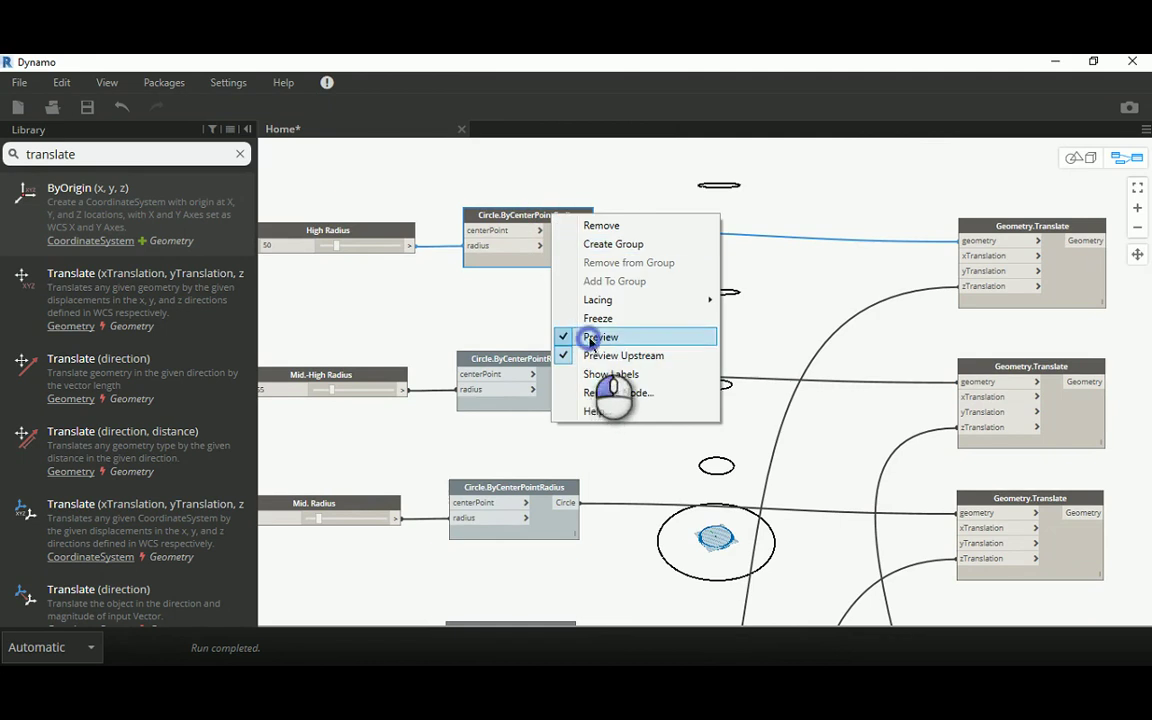
Step: Find RegularPolygon by searching the library for "polygon" and place one node beside the highest Geometry.Translate node
middle_drag(716, 537, 445, 347)
scroll(480, 340, down, 3)
middle_drag(813, 308, 661, 391)
middle_drag(624, 215, 646, 209)
drag(127, 159, 44, 150)
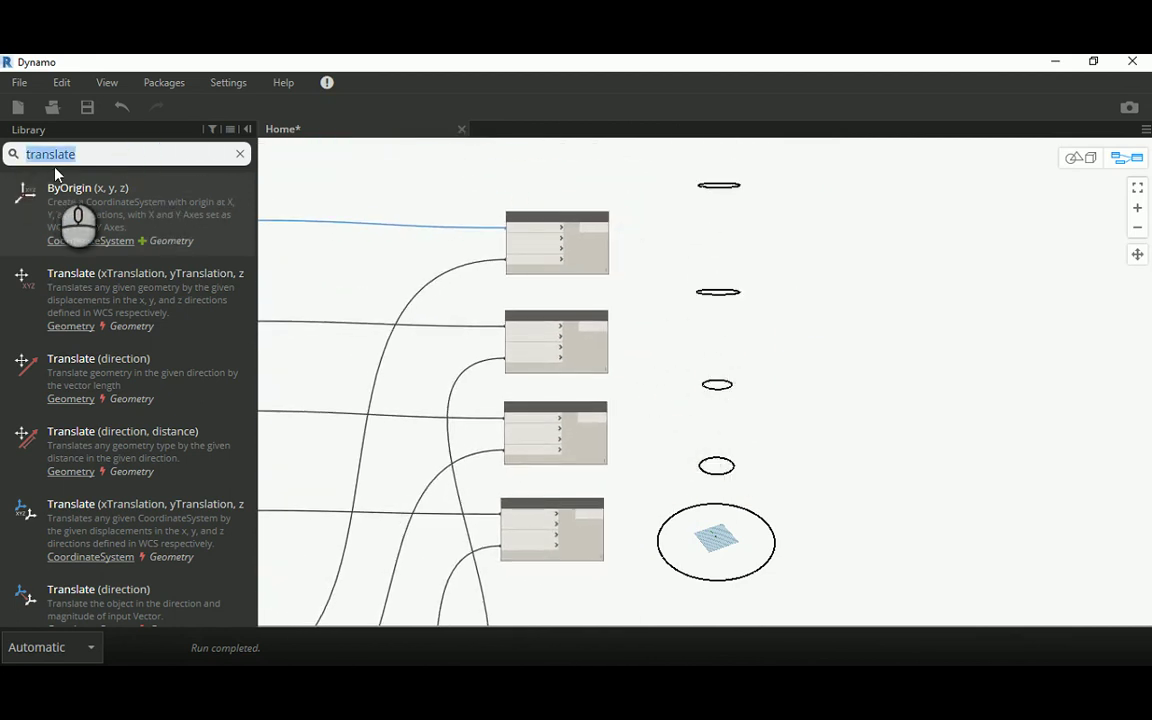
text(polygon)
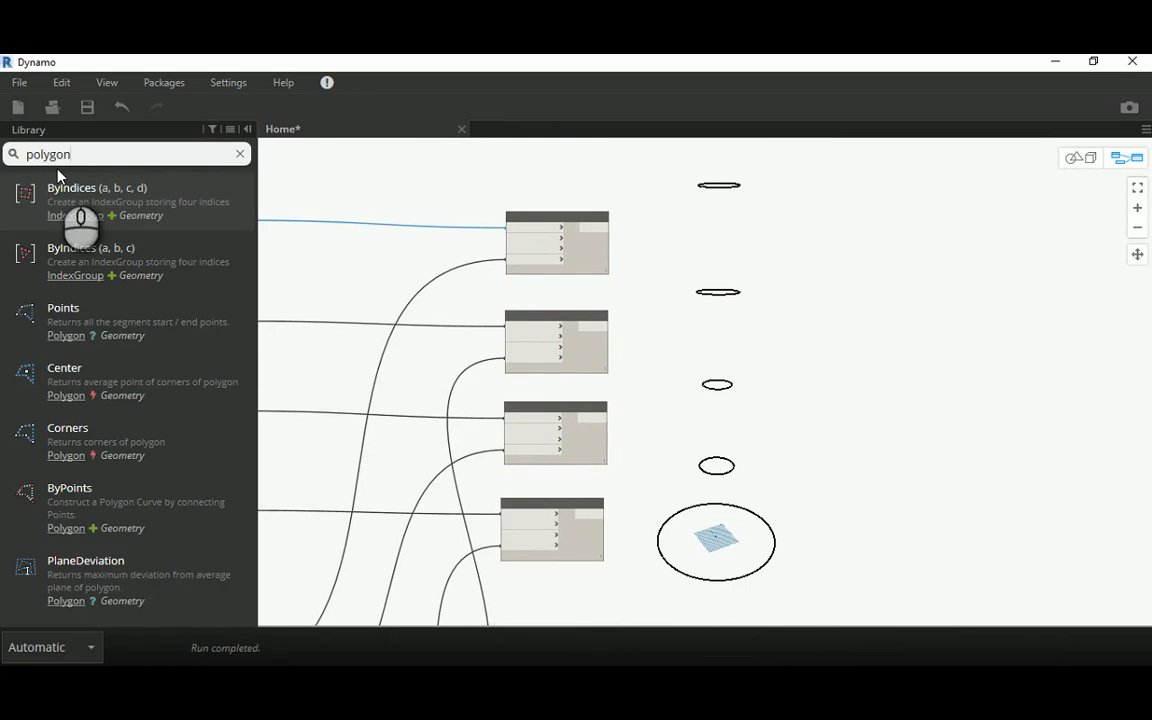
scroll(139, 326, down, 3)
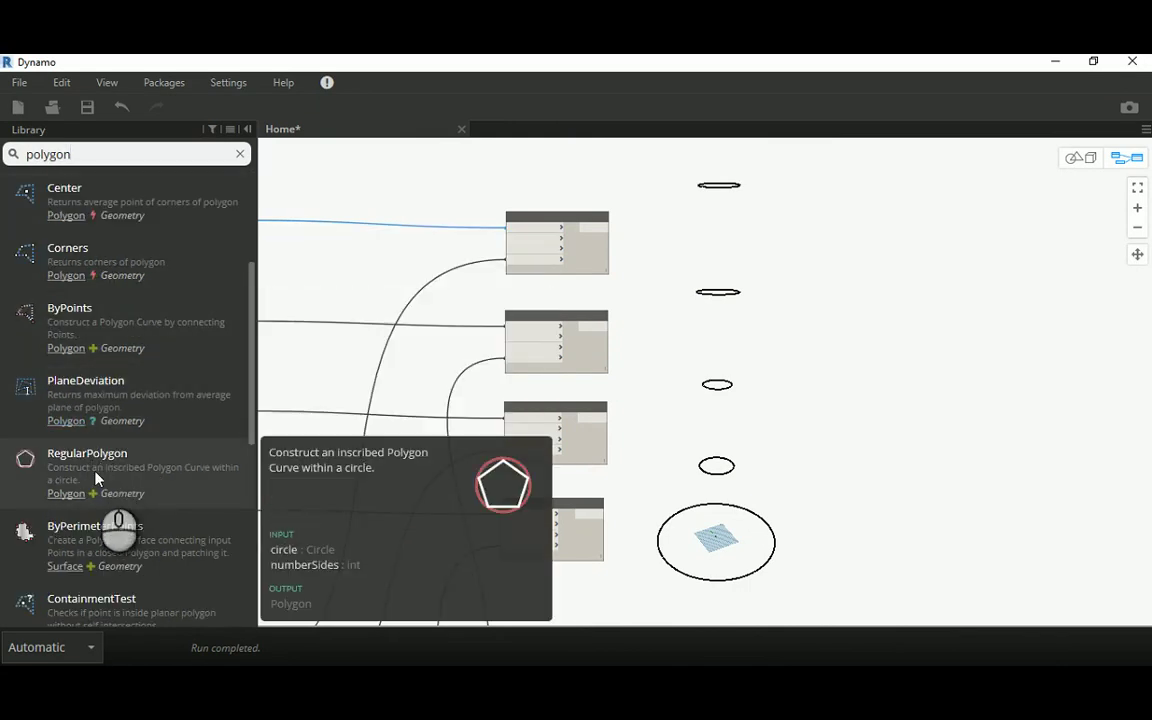
mouse_move(86, 484)
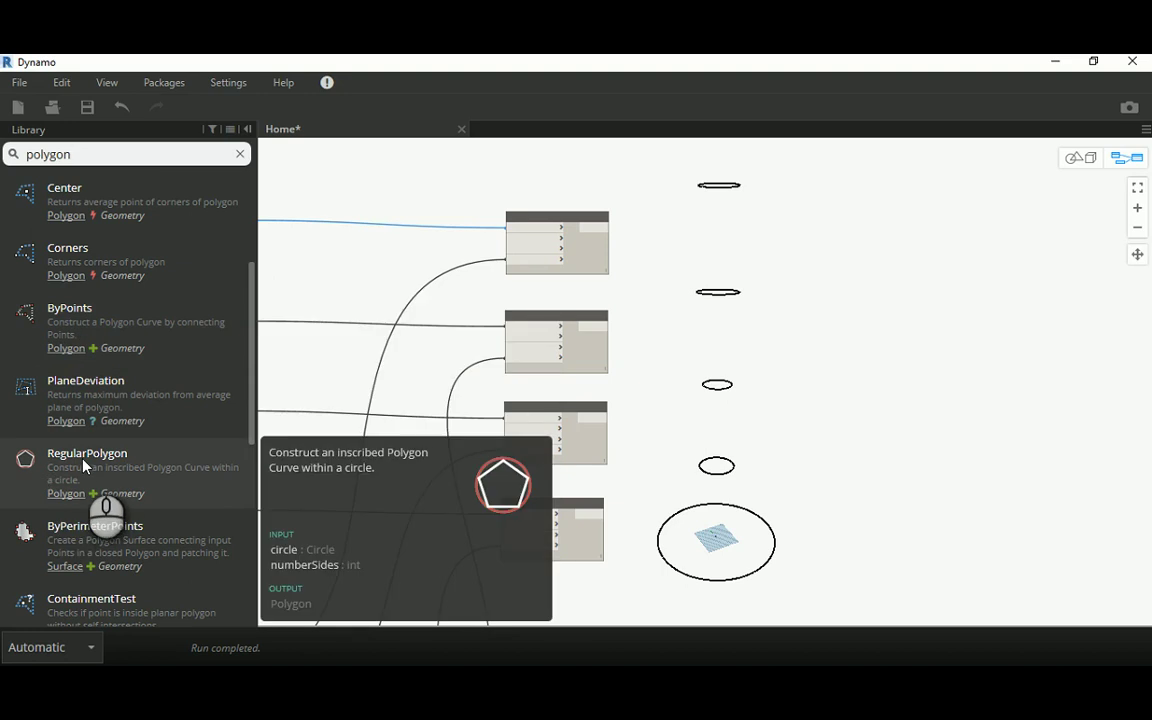
click(86, 460)
drag(778, 431, 666, 217)
Step: Add three more Polygon.RegularPolygon nodes and align one beside each of the remaining Geometry.Translate nodes
click(107, 463)
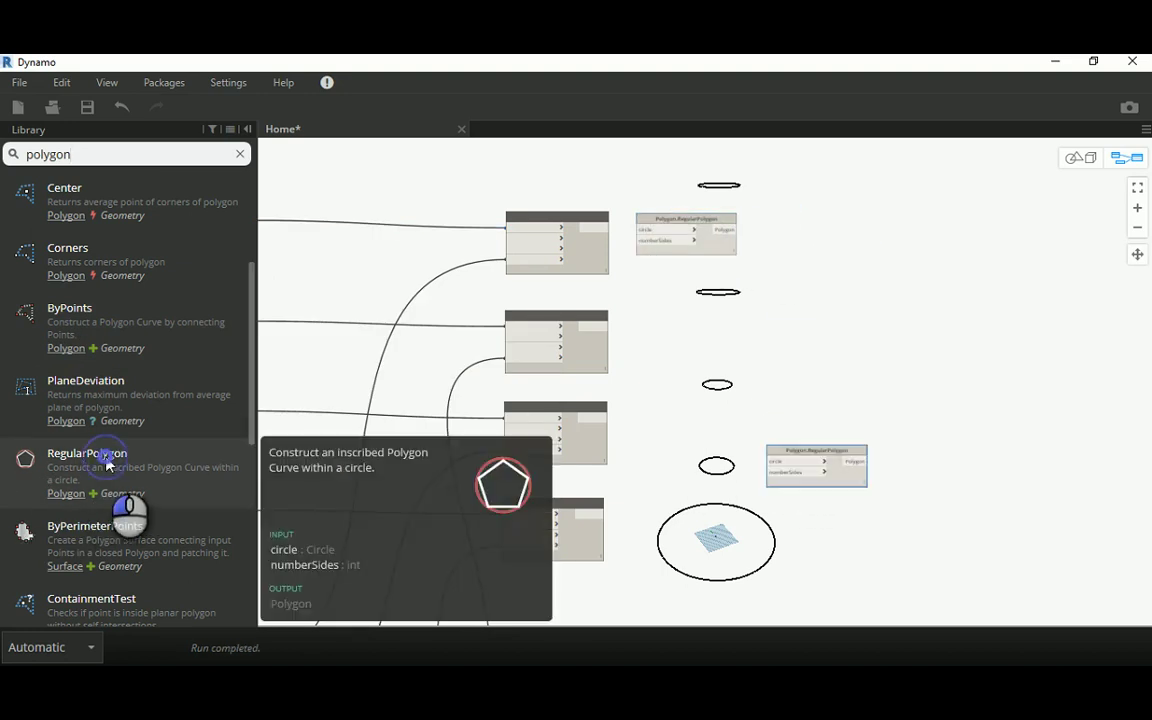
click(107, 463)
click(107, 463)
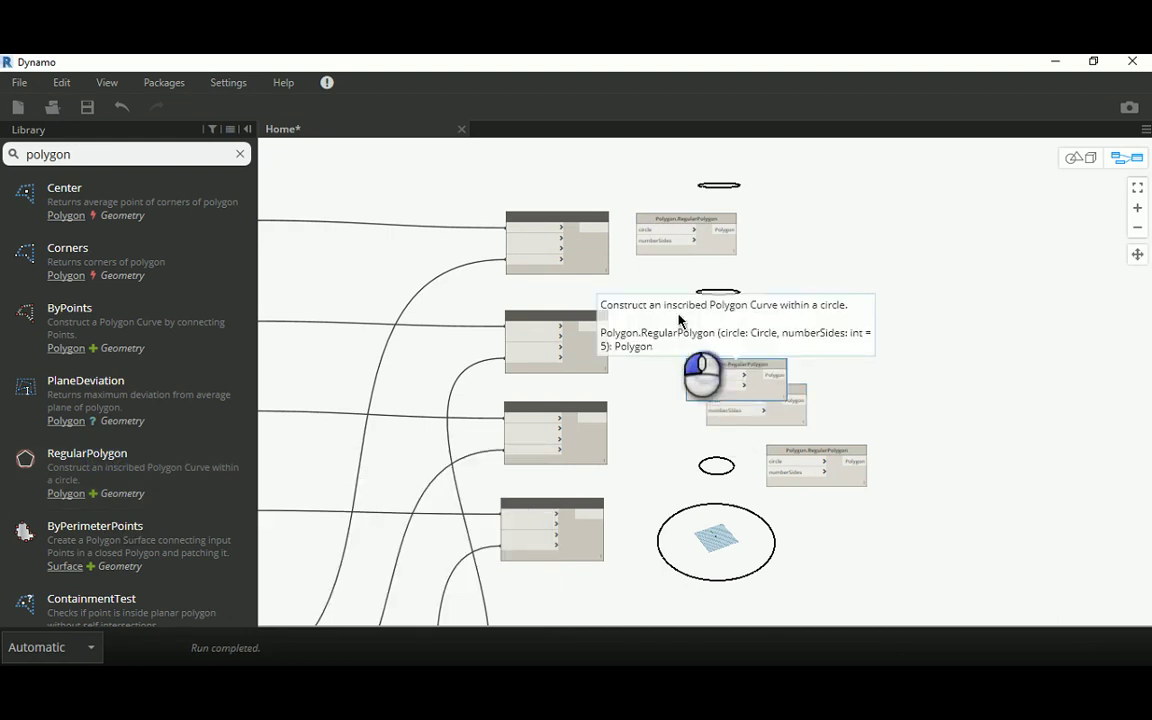
drag(712, 365, 669, 319)
drag(733, 388, 672, 410)
drag(785, 470, 655, 526)
Step: Add a fifth Polygon.RegularPolygon node for the untranslated Lower Radius circle and place it below the other four polygon nodes
middle_drag(815, 502, 850, 358)
scroll(852, 345, down, 2)
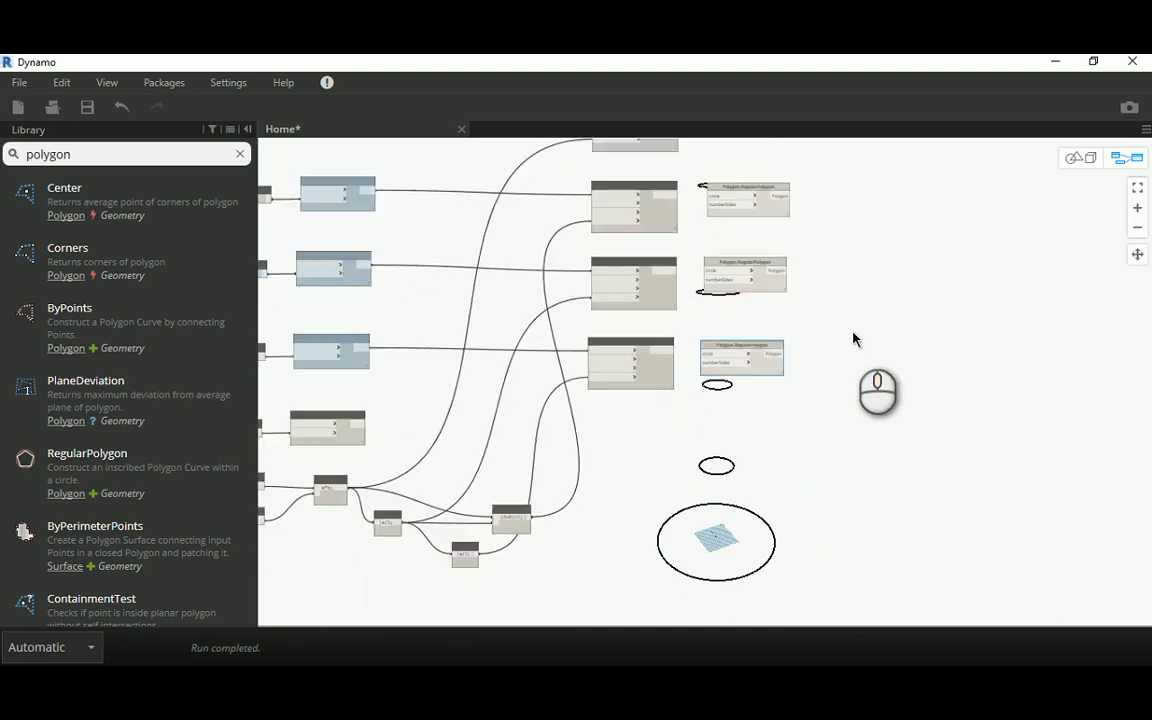
middle_drag(800, 391, 857, 467)
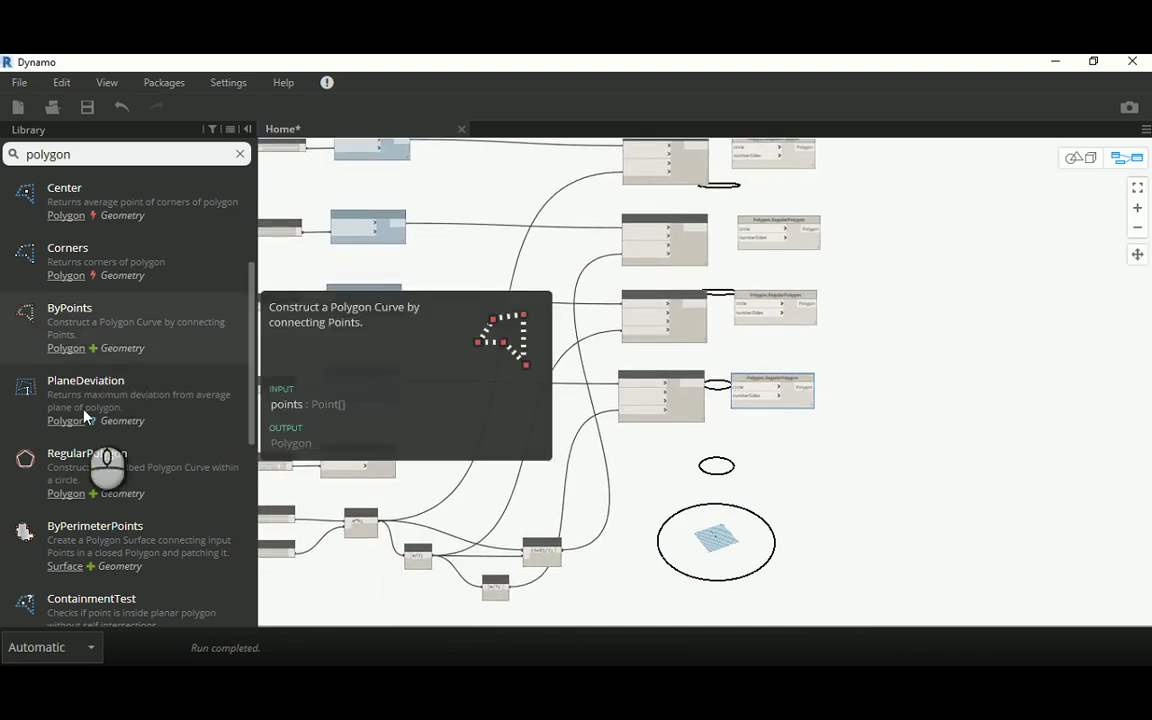
click(84, 457)
drag(762, 415, 764, 456)
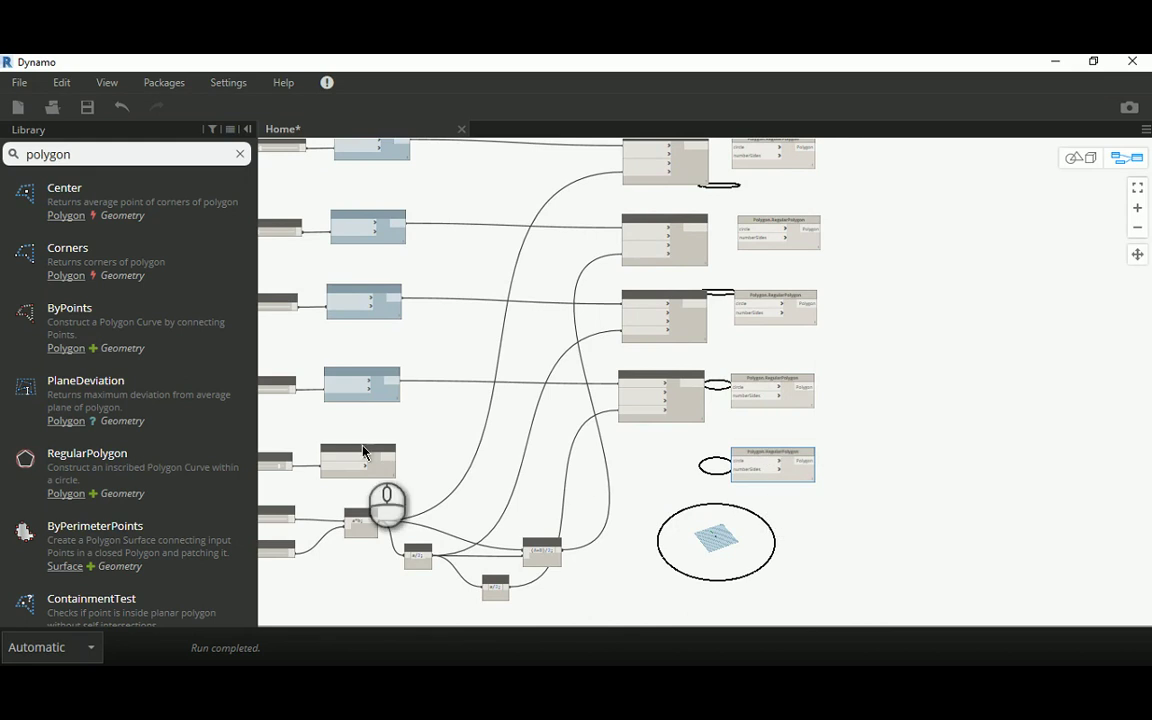
Step: Connect the highest Geometry.Translate node's Geometry output to the circle input of the Polygon.RegularPolygon node beside it
scroll(685, 300, up, 5)
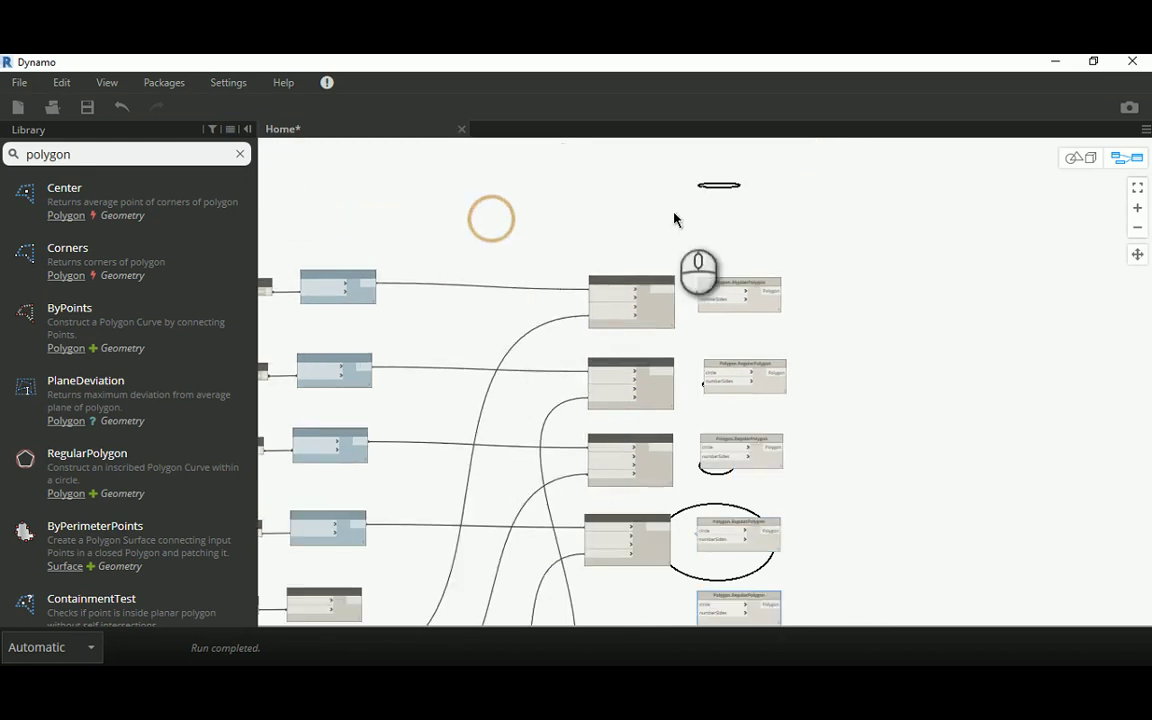
click(622, 330)
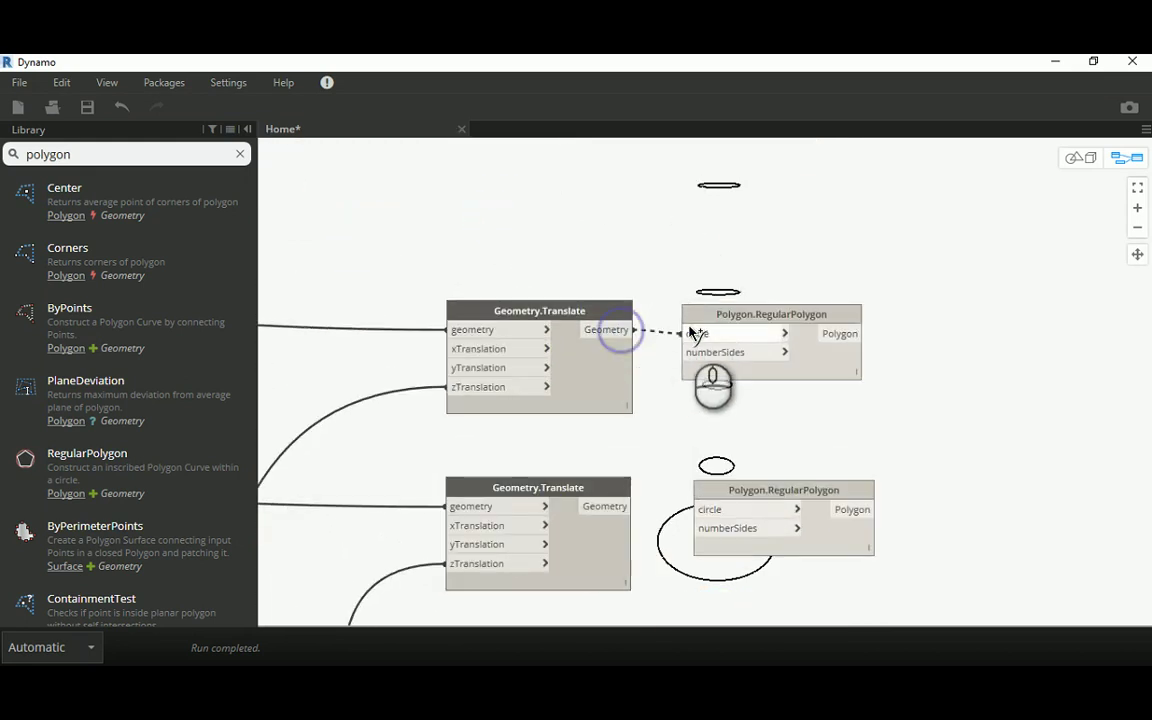
click(686, 333)
middle_drag(547, 217, 542, 202)
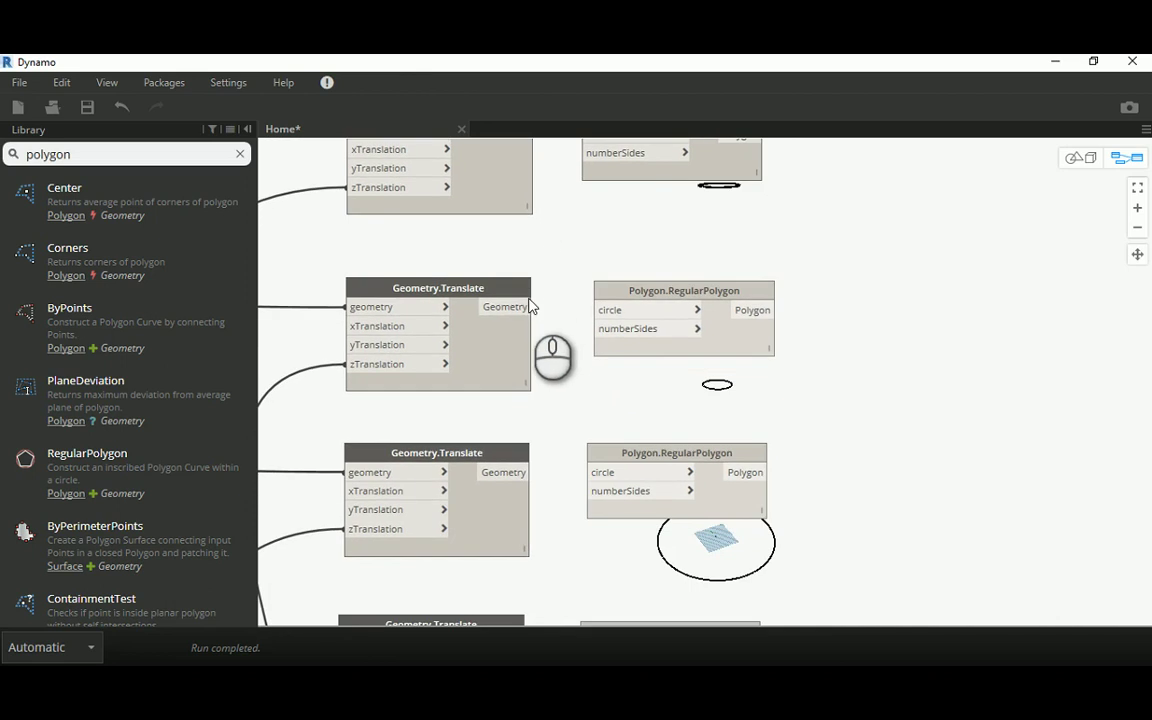
Step: Wire the geometry outputs of the lower three Geometry.Translate nodes to the circle inputs of their adjacent Polygon.RegularPolygon nodes
drag(530, 307, 600, 310)
drag(516, 470, 610, 470)
middle_drag(556, 545, 548, 278)
drag(516, 378, 580, 383)
Step: Wire the lowest Circle.ByCenterPointRadius node's output directly to the circle input of the last Polygon.RegularPolygon node
middle_drag(560, 488, 712, 334)
middle_drag(407, 430, 567, 391)
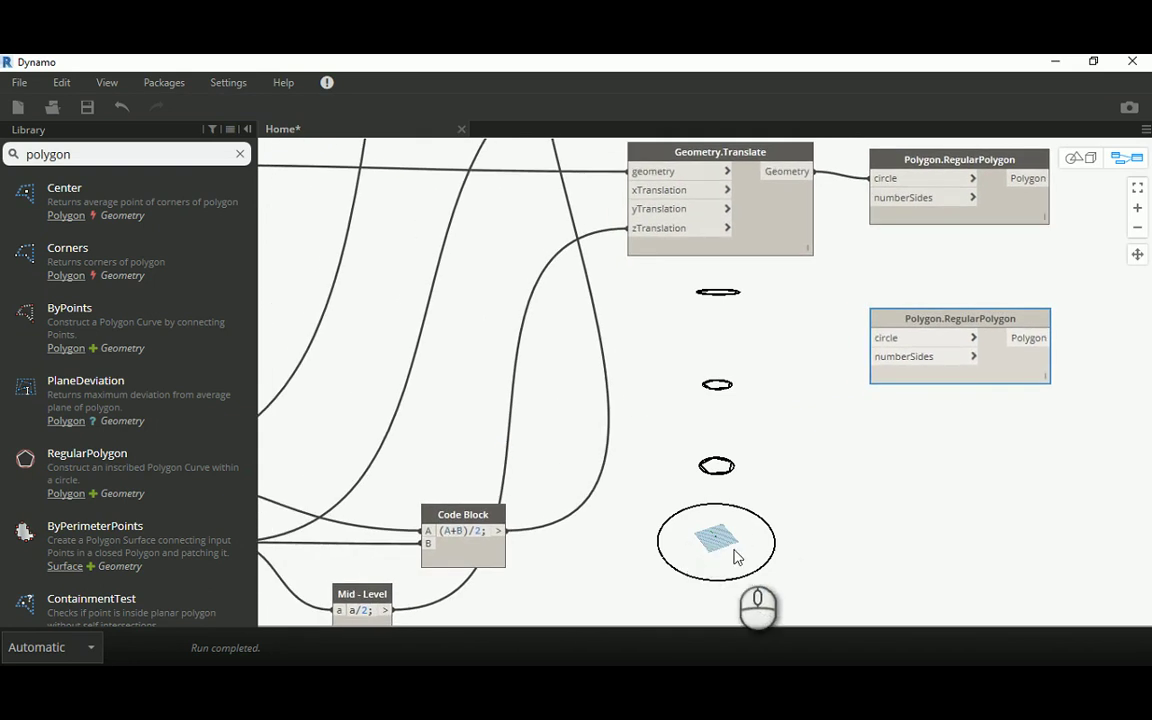
middle_drag(505, 360, 660, 362)
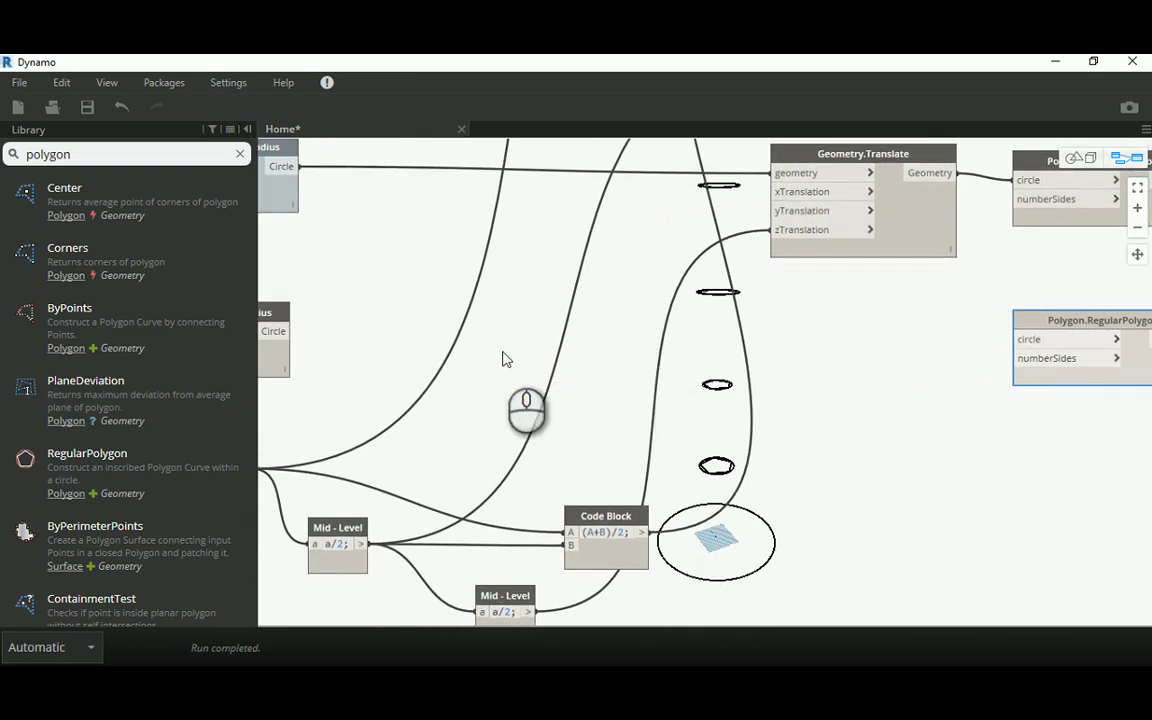
click(272, 332)
click(1020, 339)
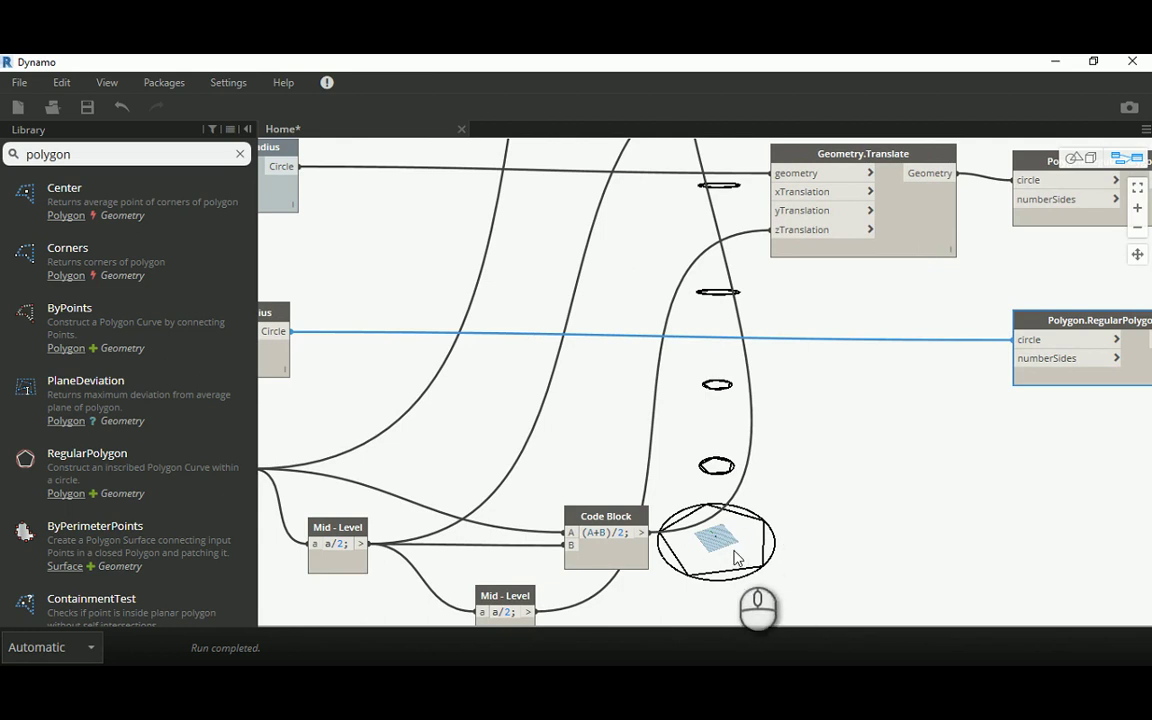
Step: Turn off the geometry preview of the lowest Circle.ByCenterPointRadius node
scroll(861, 476, down, 4)
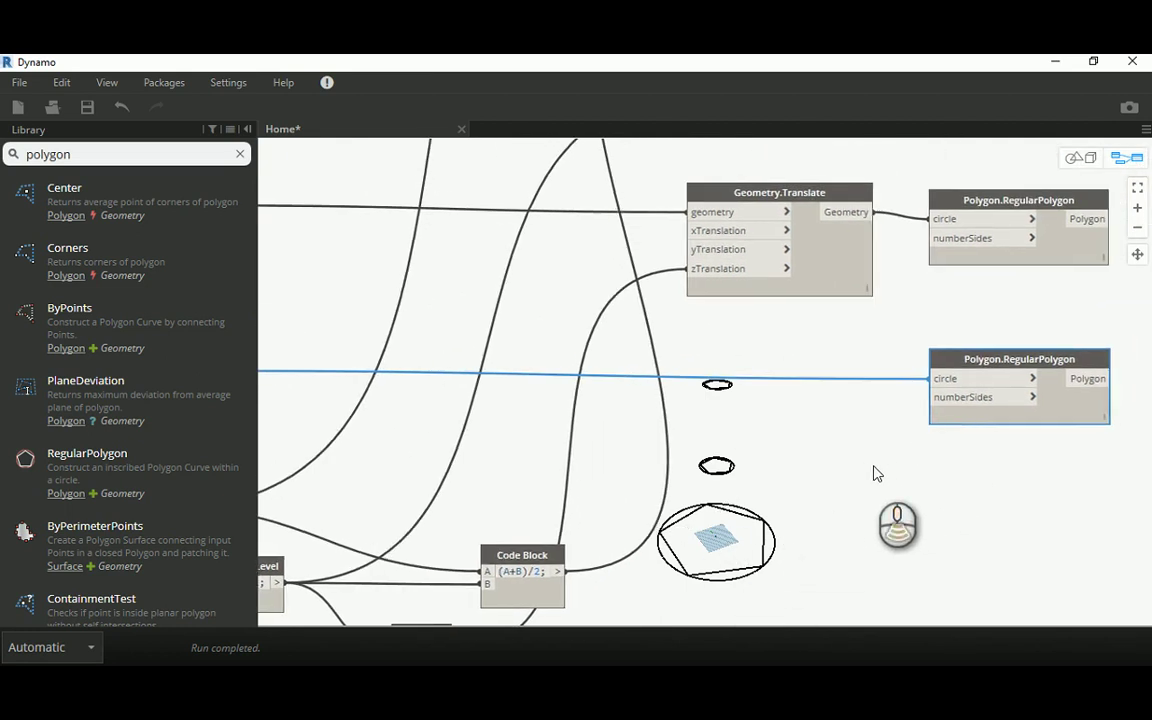
middle_drag(542, 345, 605, 385)
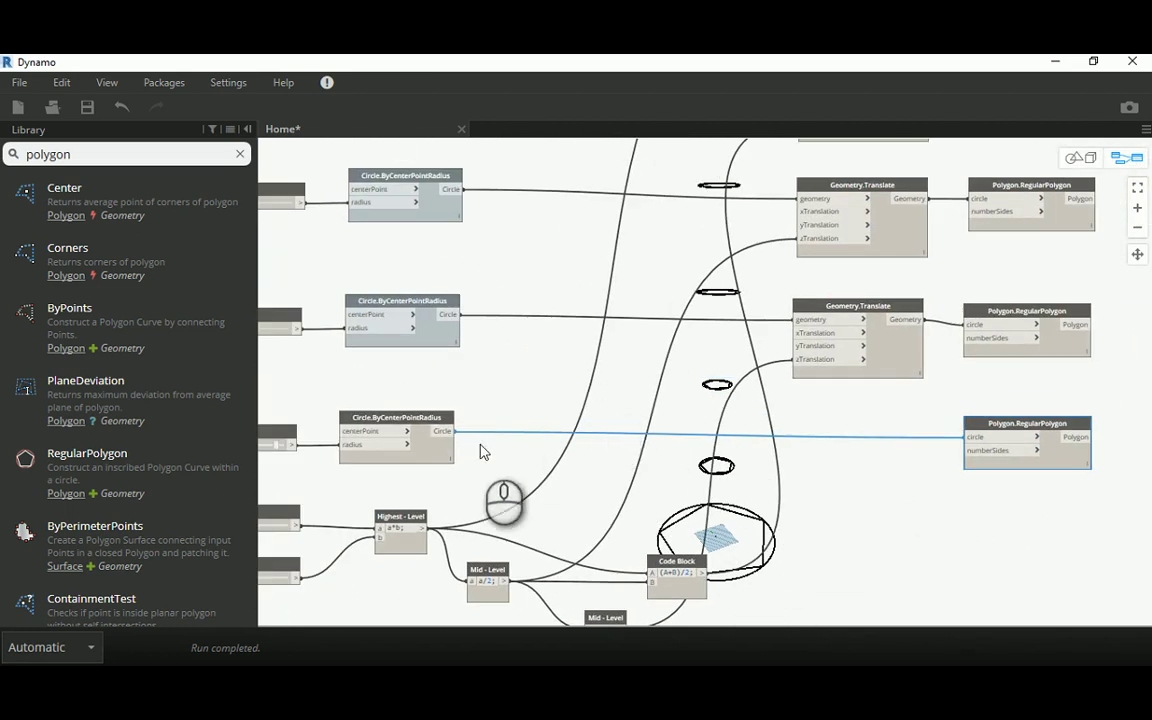
right_click(438, 416)
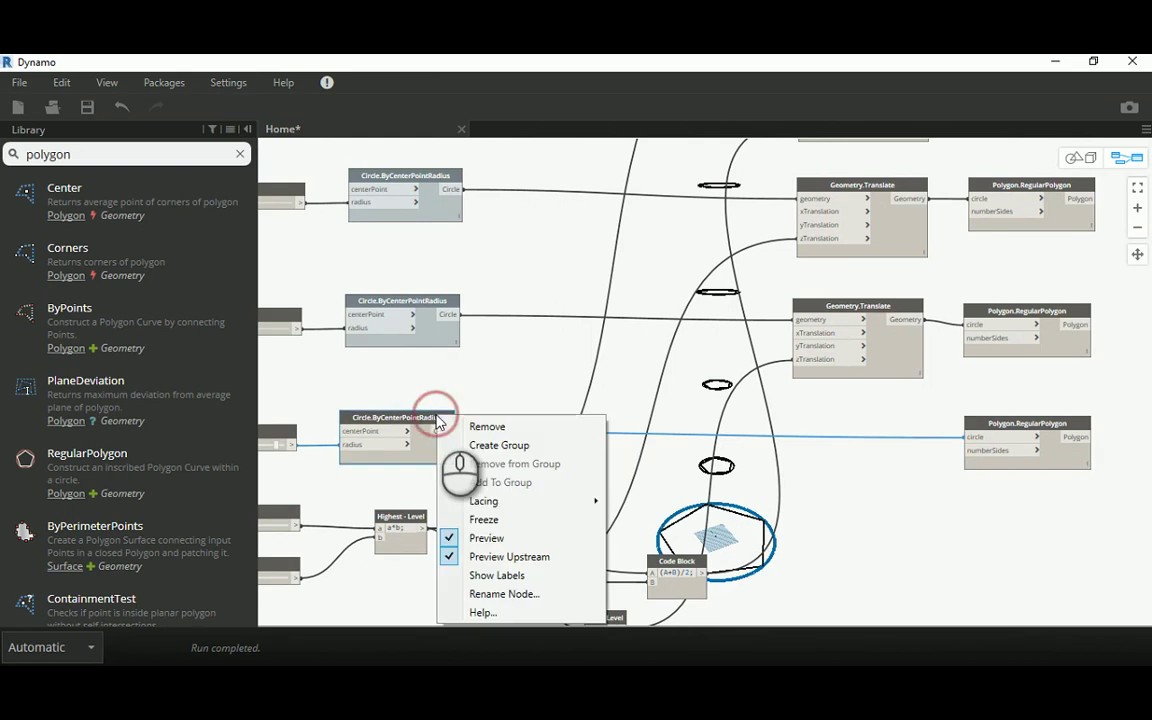
click(655, 345)
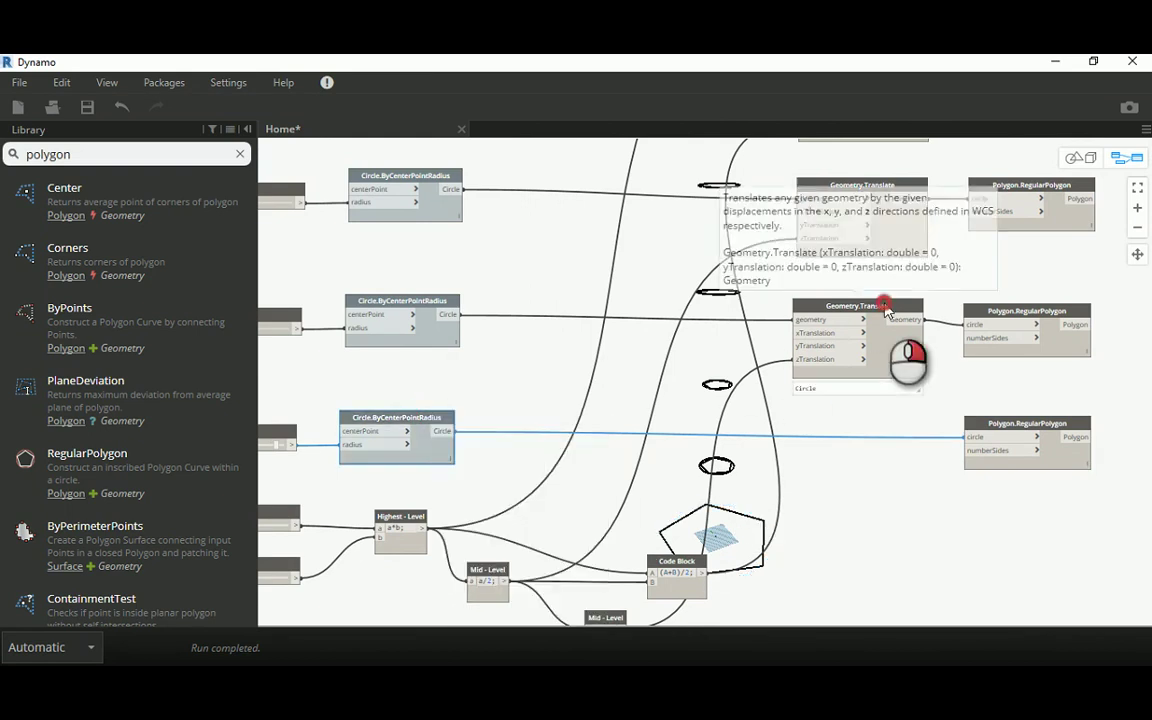
Step: Turn off the geometry preview of all four Geometry.Translate nodes so only the polygons are displayed
right_click(886, 307)
click(905, 426)
middle_drag(846, 276, 812, 401)
right_click(828, 291)
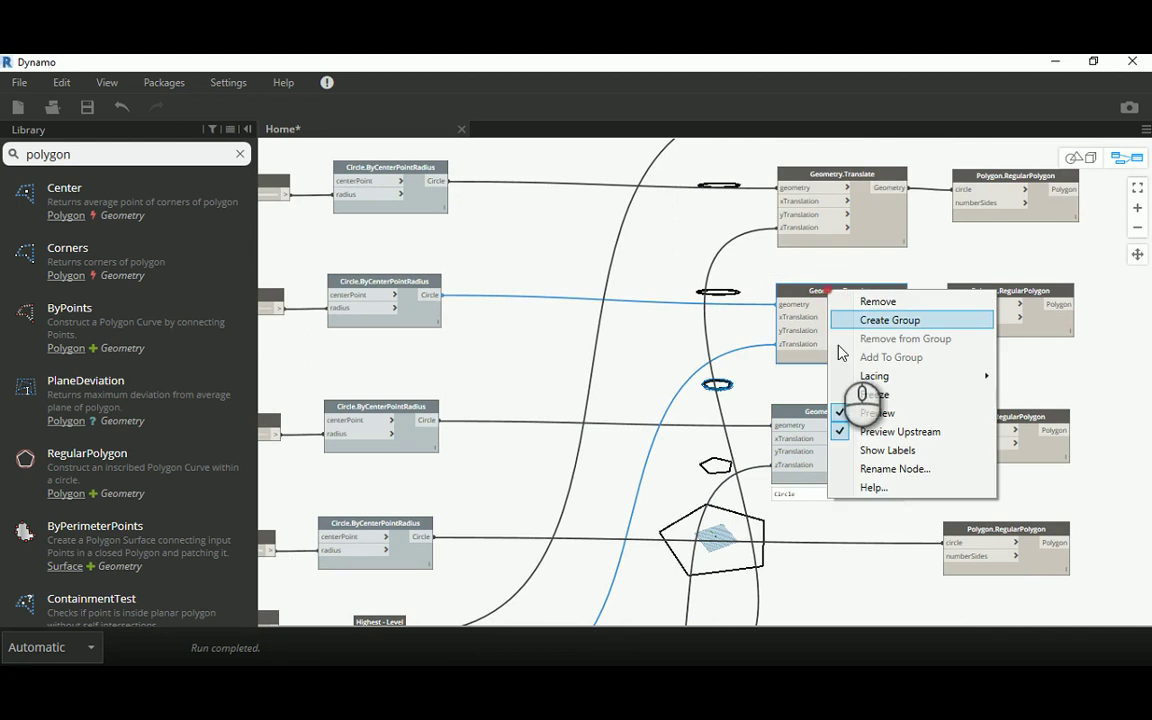
click(857, 418)
middle_drag(743, 257, 728, 380)
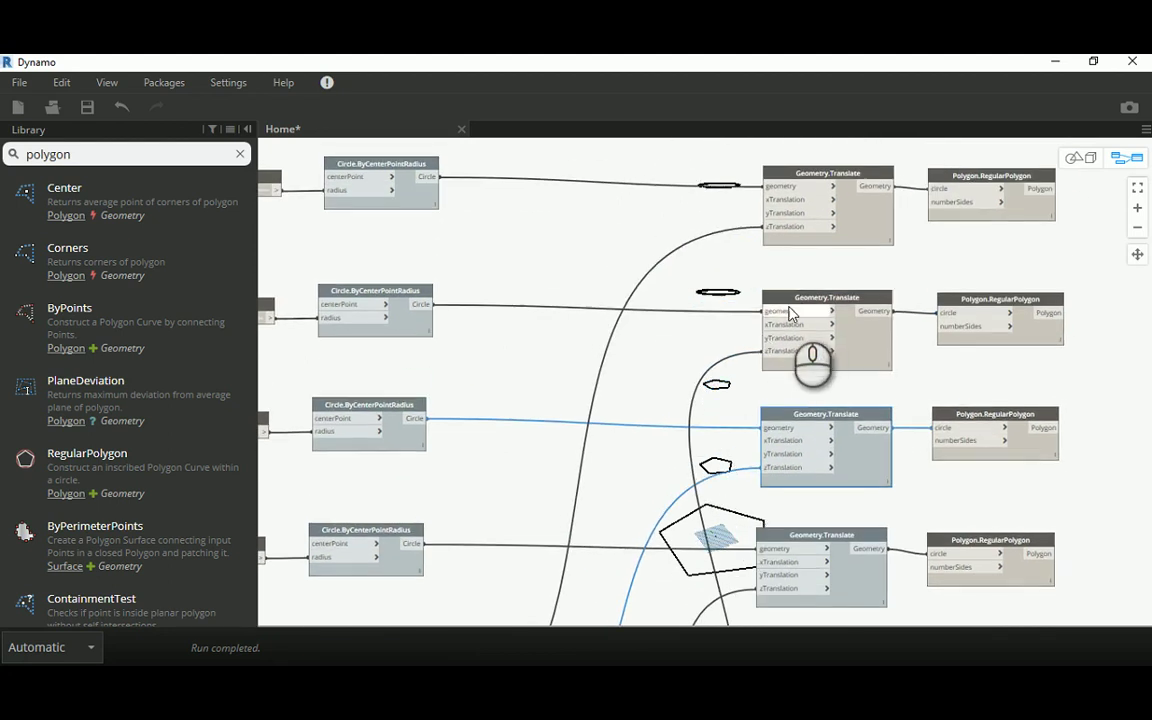
right_click(798, 301)
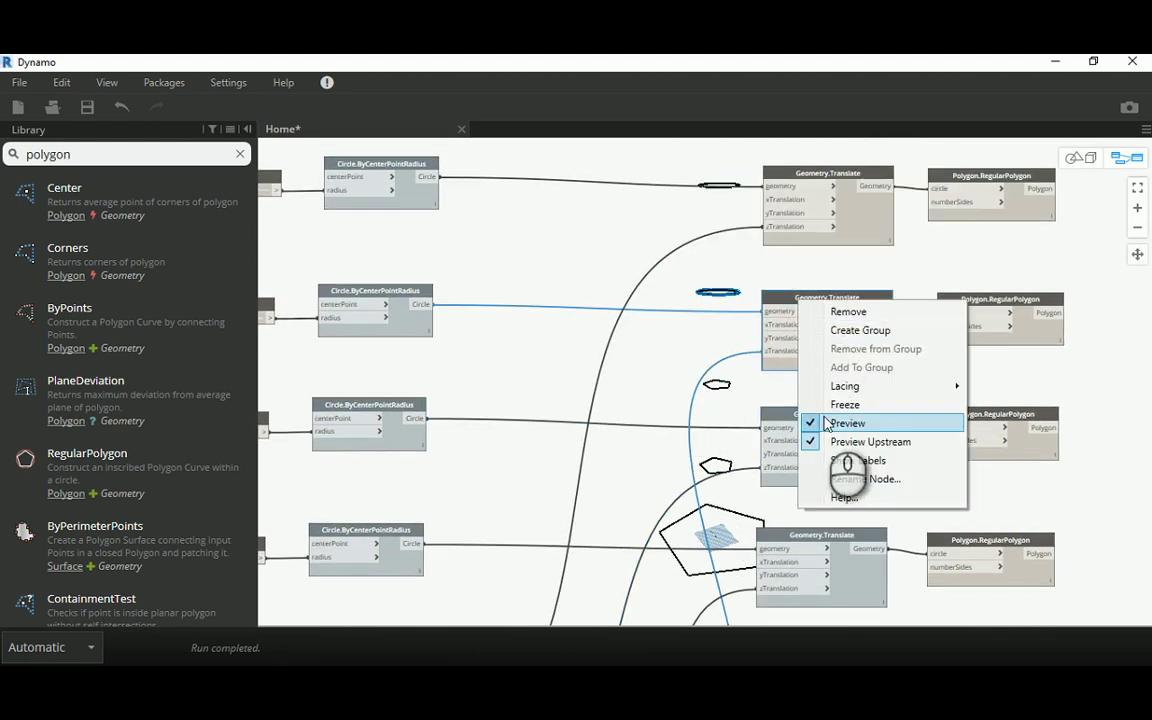
click(840, 422)
middle_drag(635, 247, 578, 335)
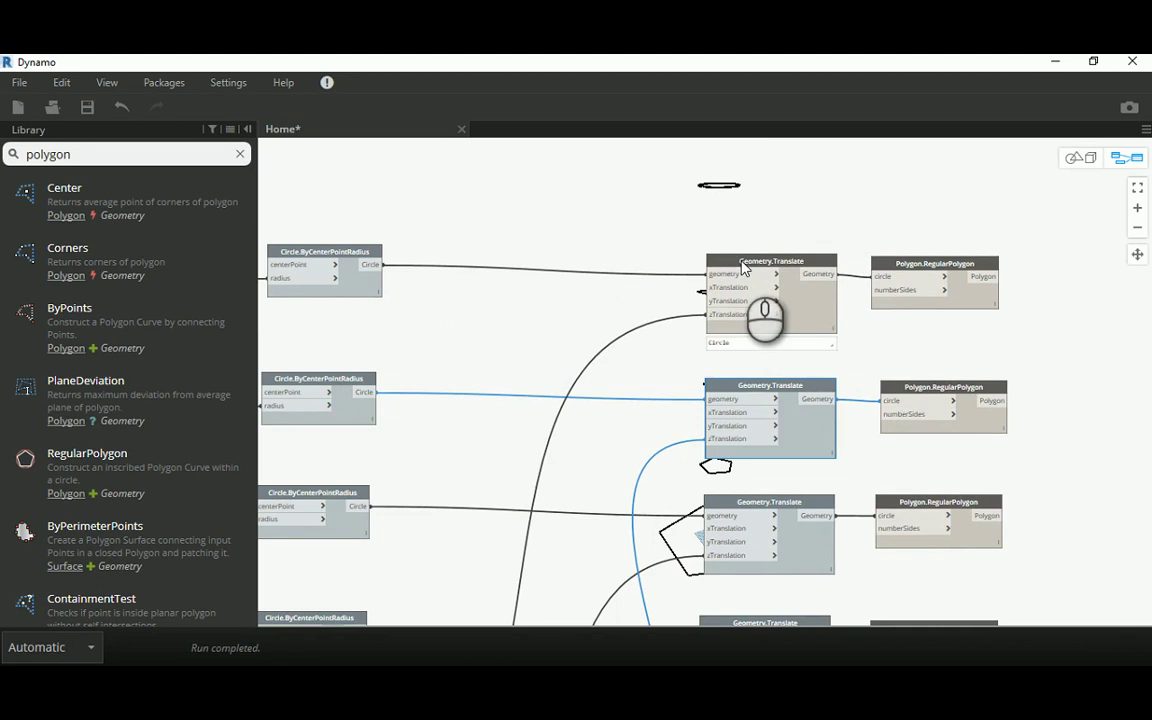
right_click(744, 262)
click(776, 381)
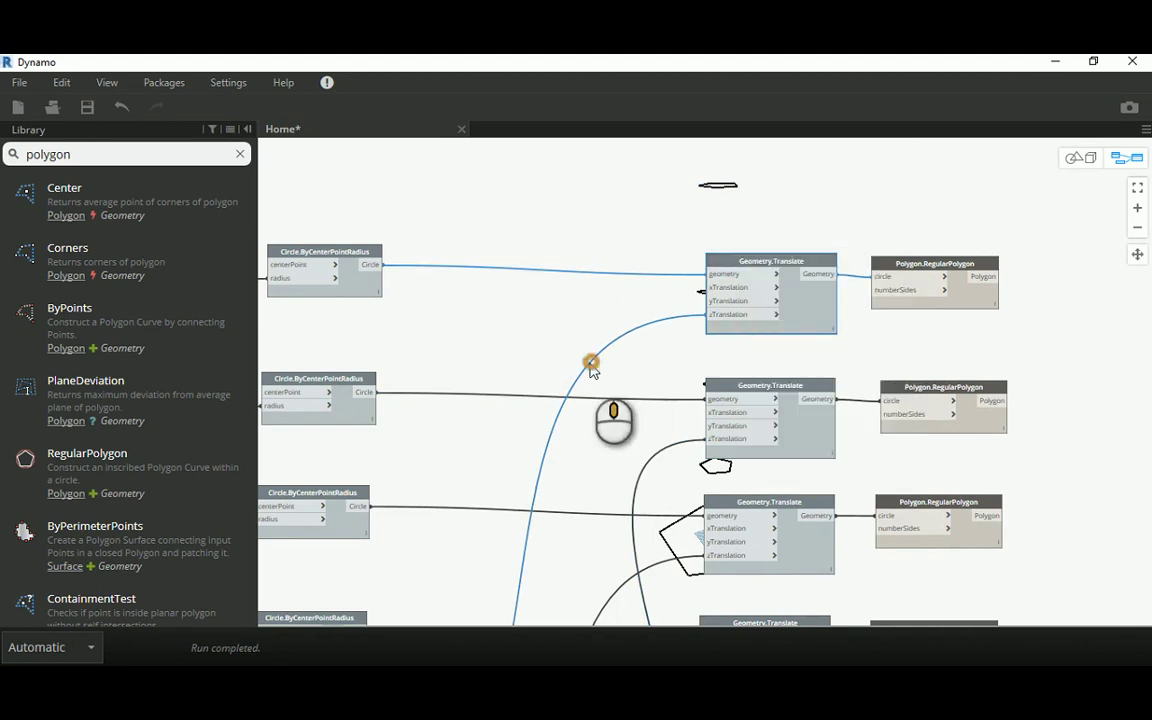
Step: Create a group from the five radius sliders and their Circle.ByCenterPointRadius nodes
middle_drag(591, 363, 395, 286)
middle_drag(984, 397, 882, 411)
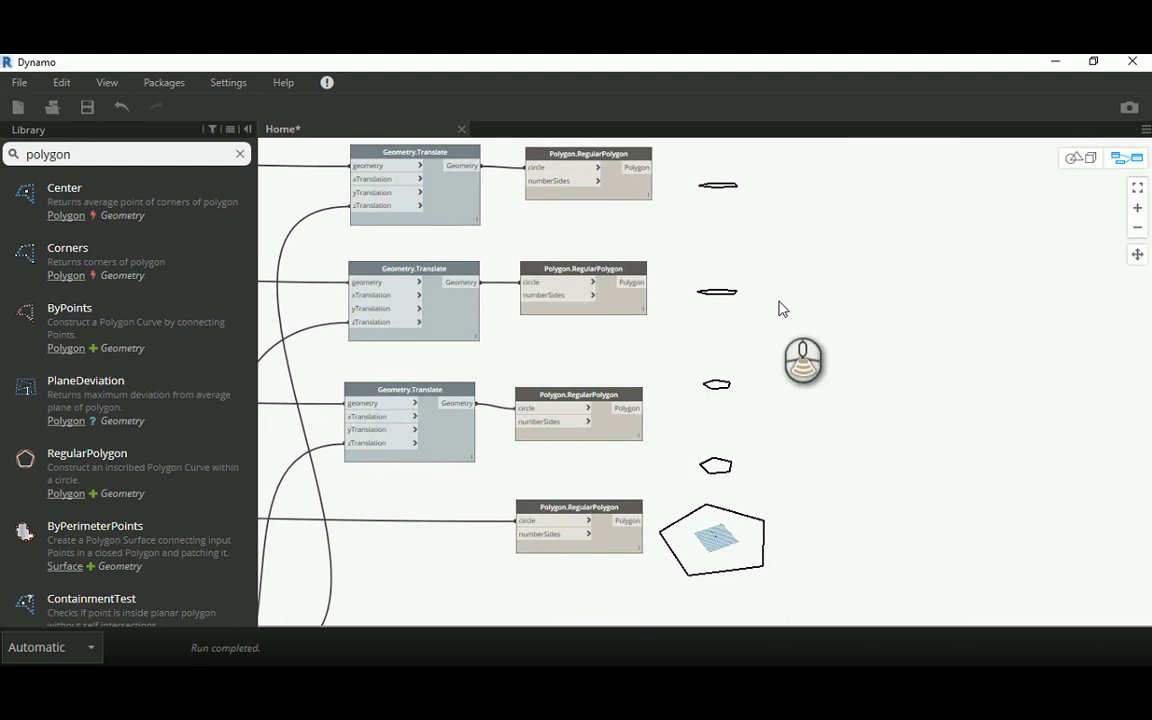
scroll(783, 309, down, 1)
middle_drag(738, 275, 936, 303)
scroll(936, 303, down, 3)
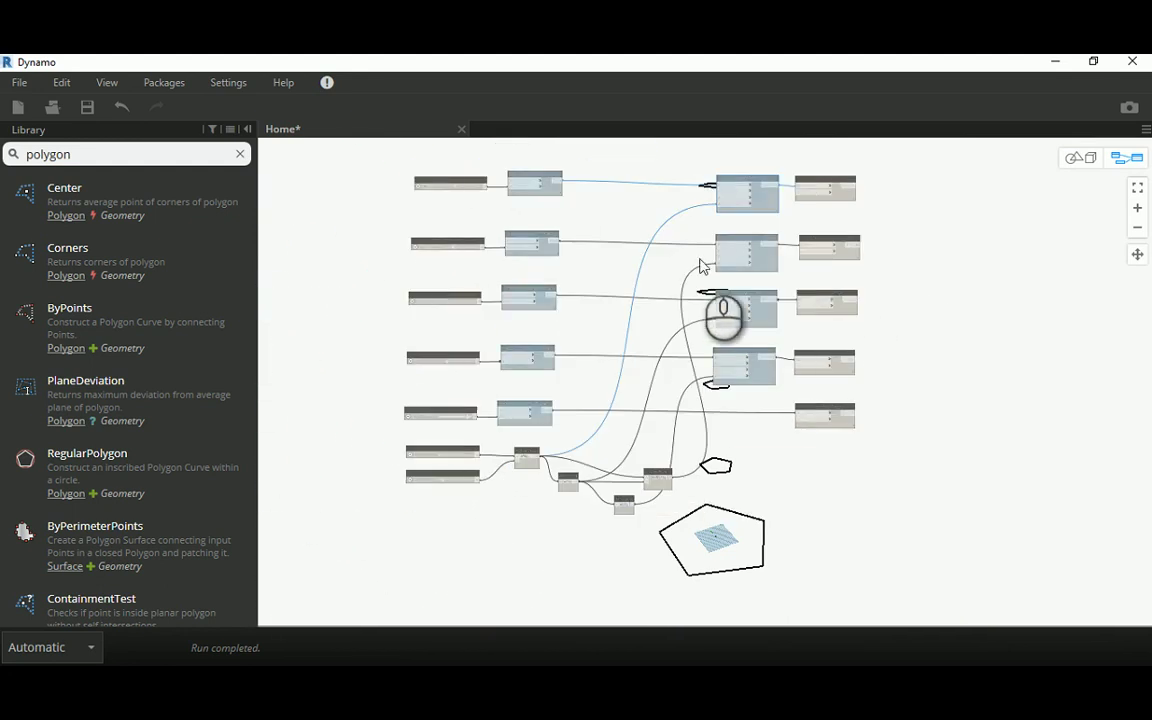
middle_drag(632, 237, 629, 296)
drag(362, 190, 603, 487)
click(62, 82)
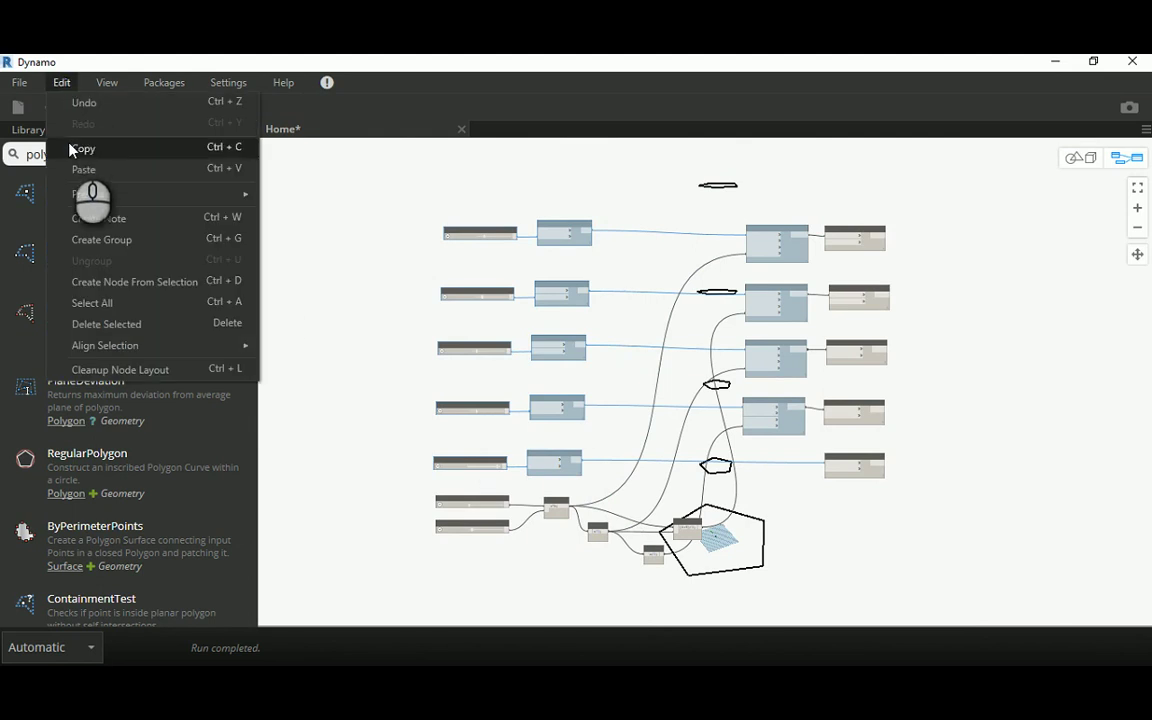
click(83, 245)
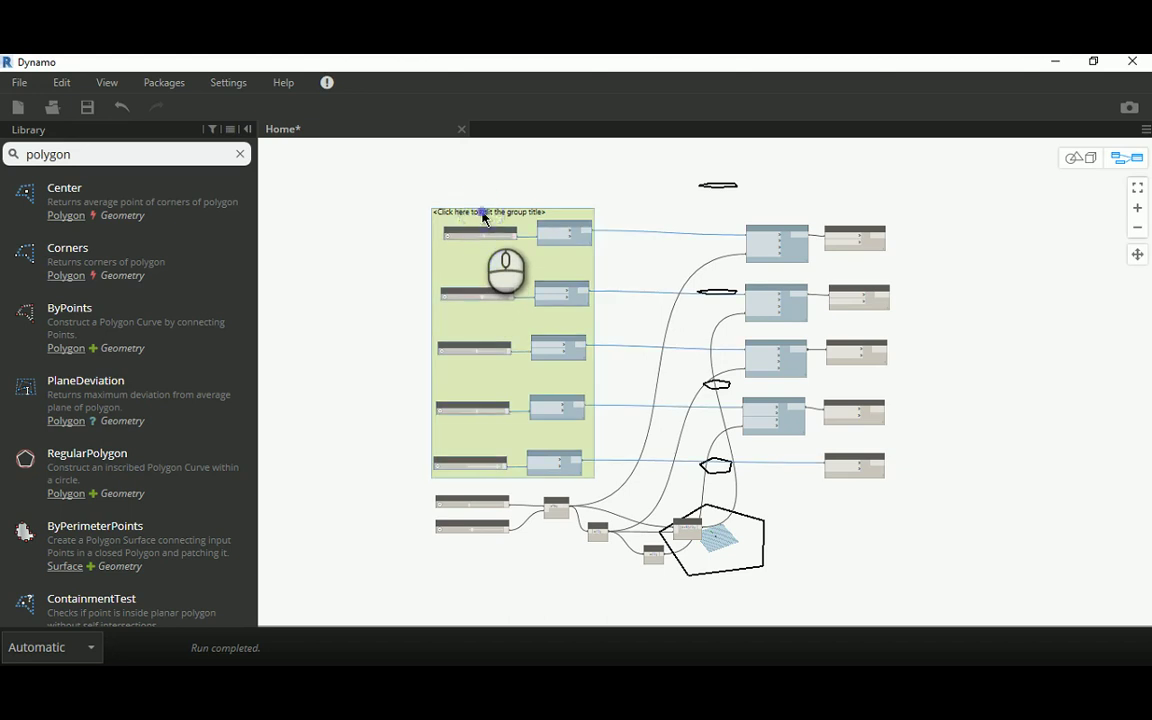
Step: Title the new group "Making Circles" and set its title font size to 60
double_click(483, 214)
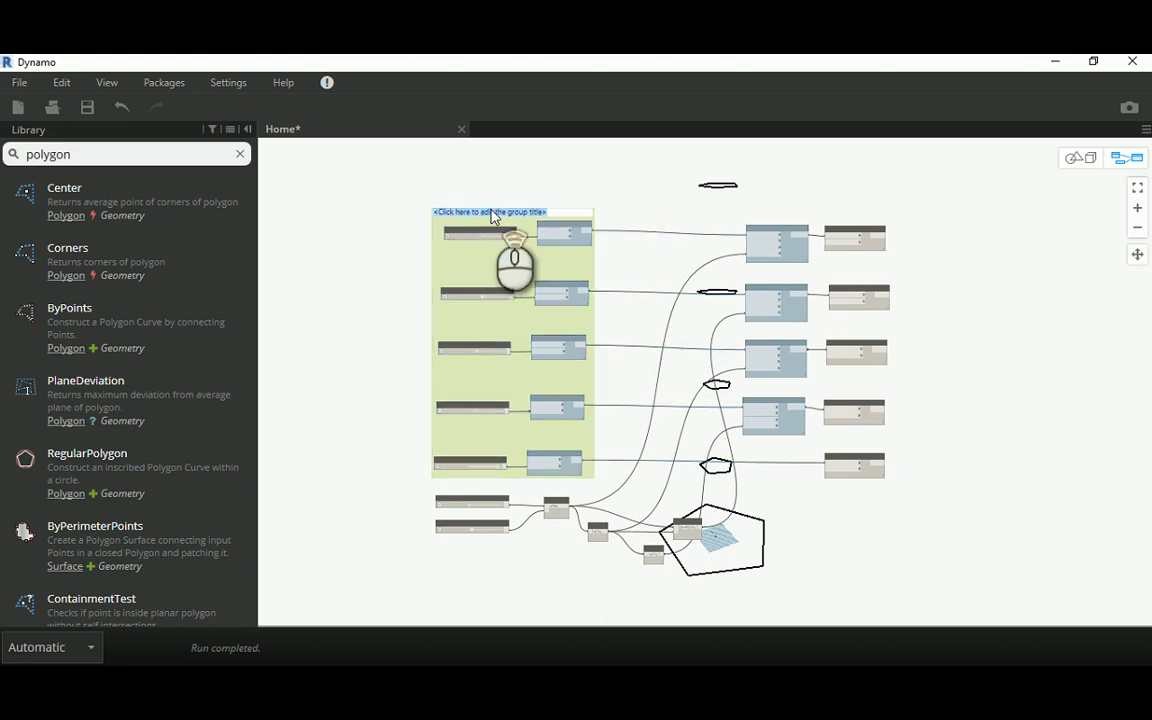
scroll(492, 218, up, 4)
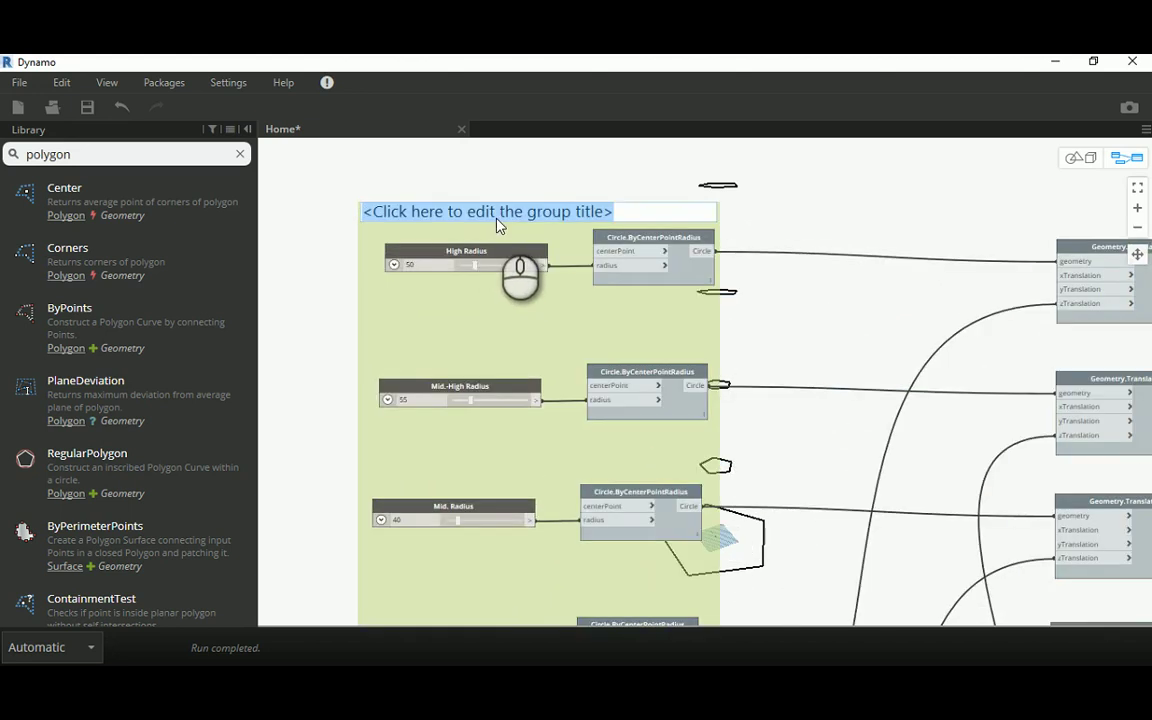
text(Circles)
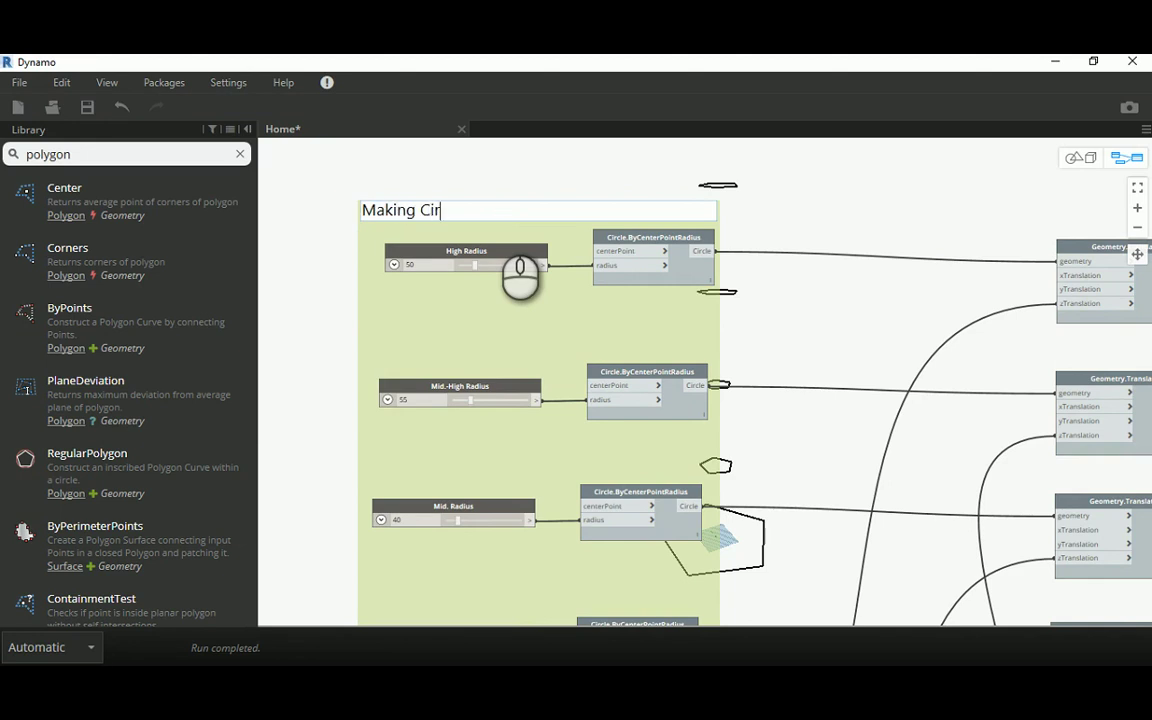
click(533, 174)
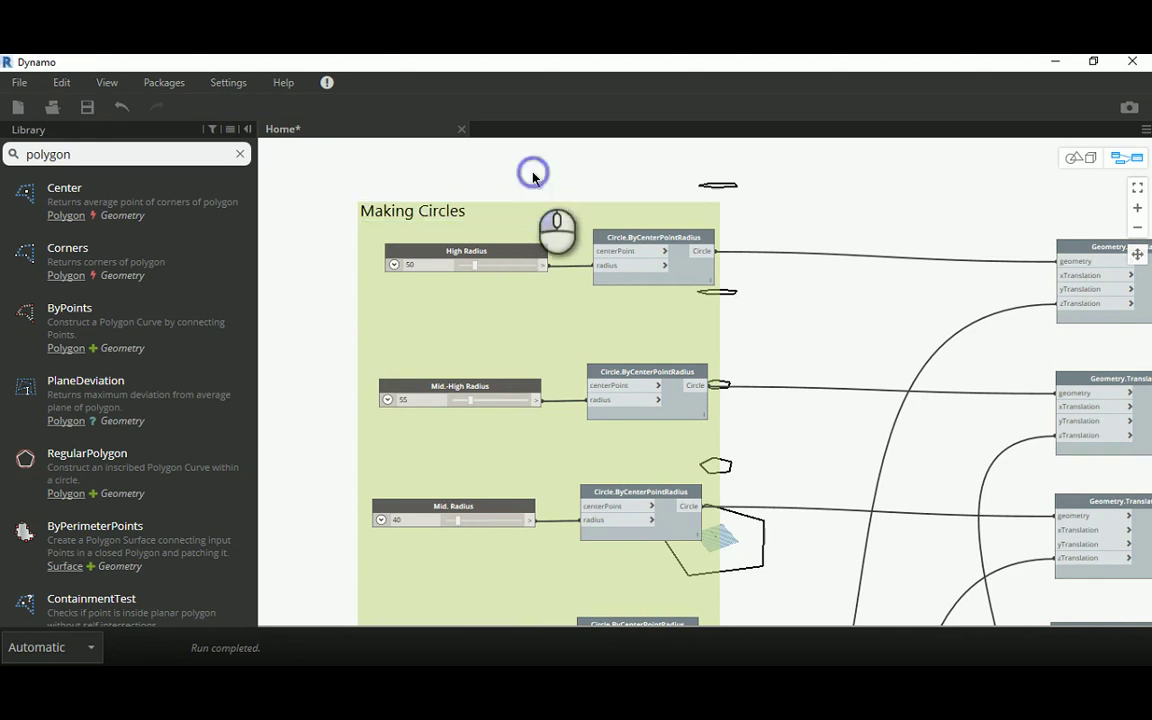
right_click(455, 220)
mouse_move(500, 287)
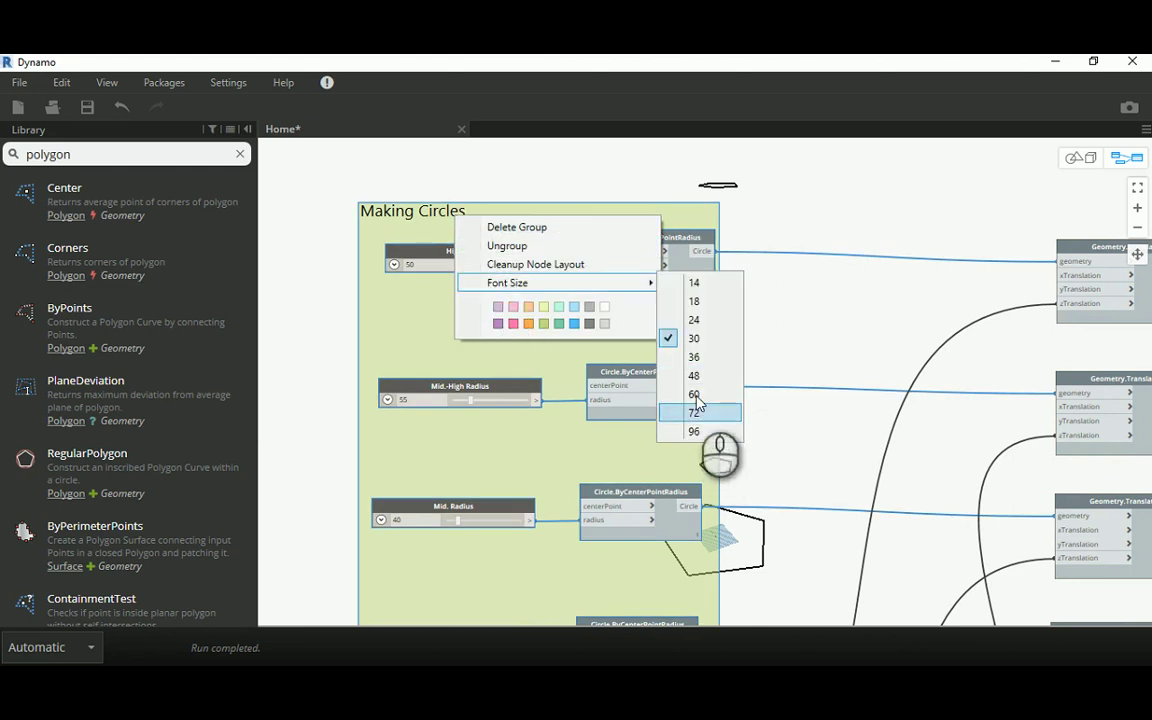
click(707, 385)
Step: Create a group from the four Geometry.Translate nodes and the five Polygon.RegularPolygon nodes
middle_drag(832, 229, 490, 200)
scroll(490, 200, down, 5)
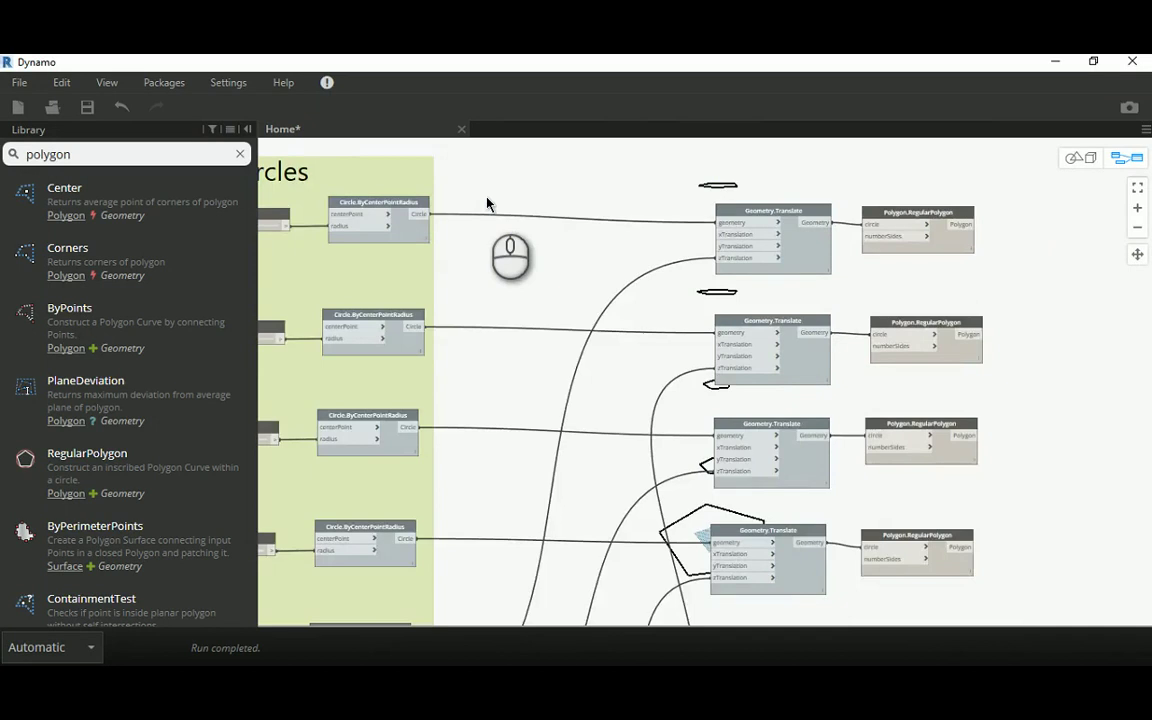
drag(578, 159, 864, 536)
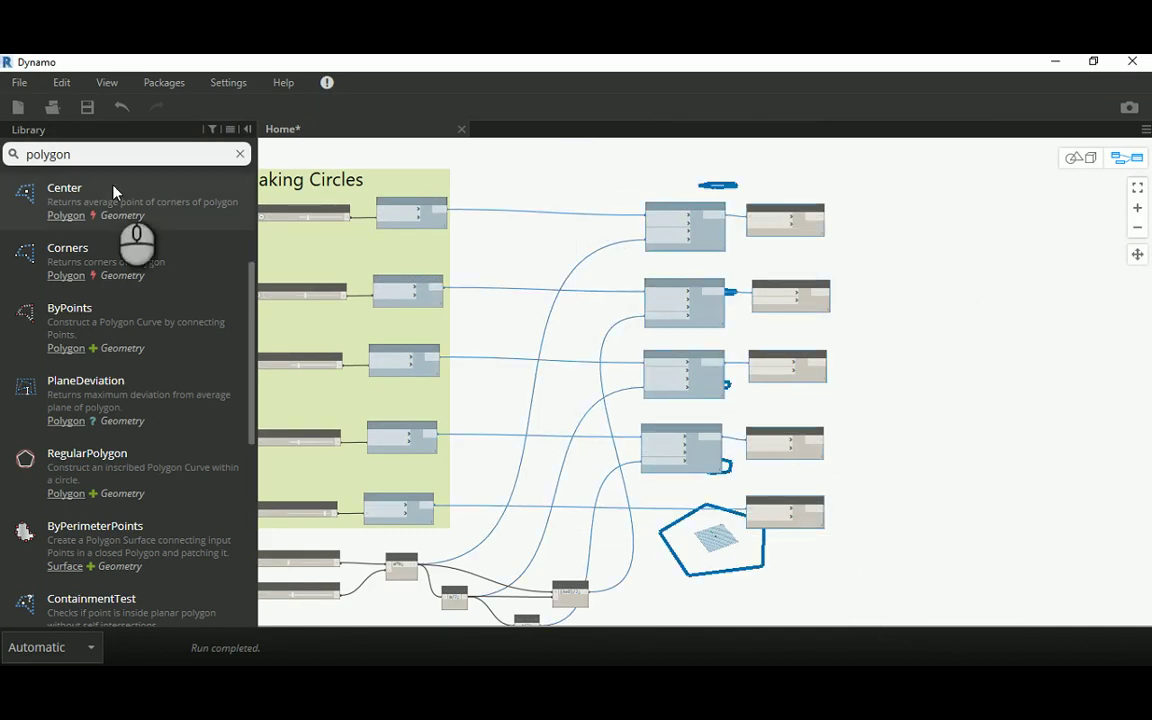
click(62, 82)
click(92, 240)
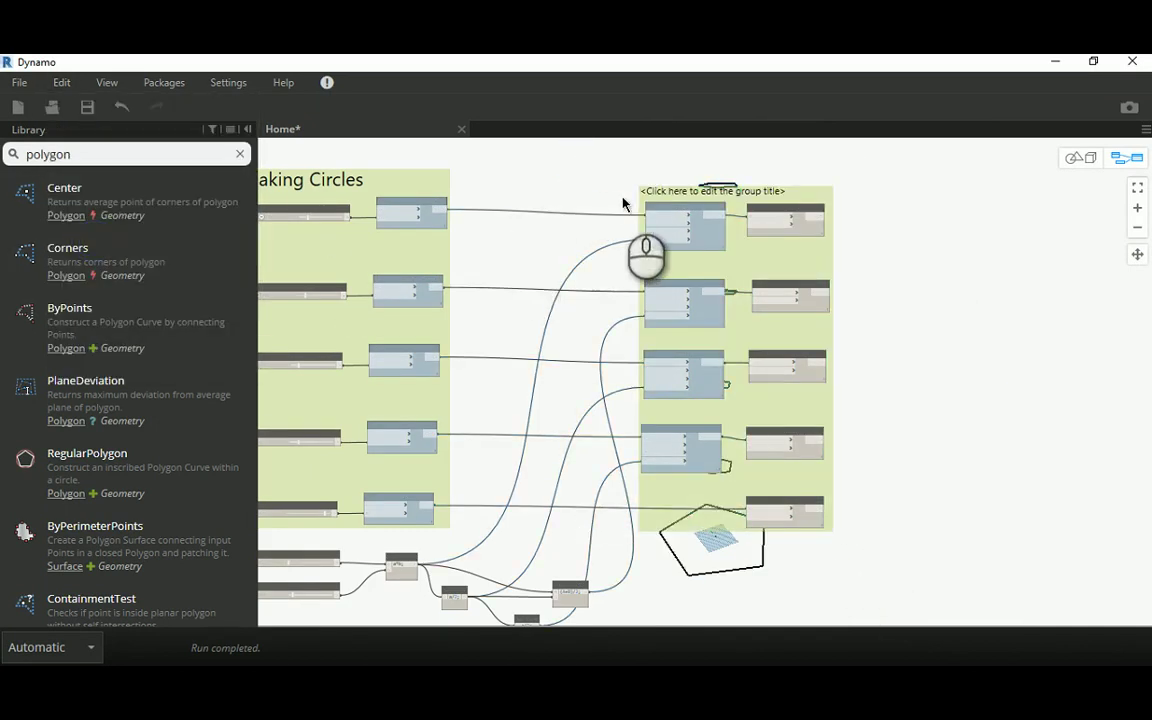
Step: Title the translate and polygon group "Making Polygon _ Translate" and set its title font size to 60
scroll(700, 195, up, 3)
right_click(697, 200)
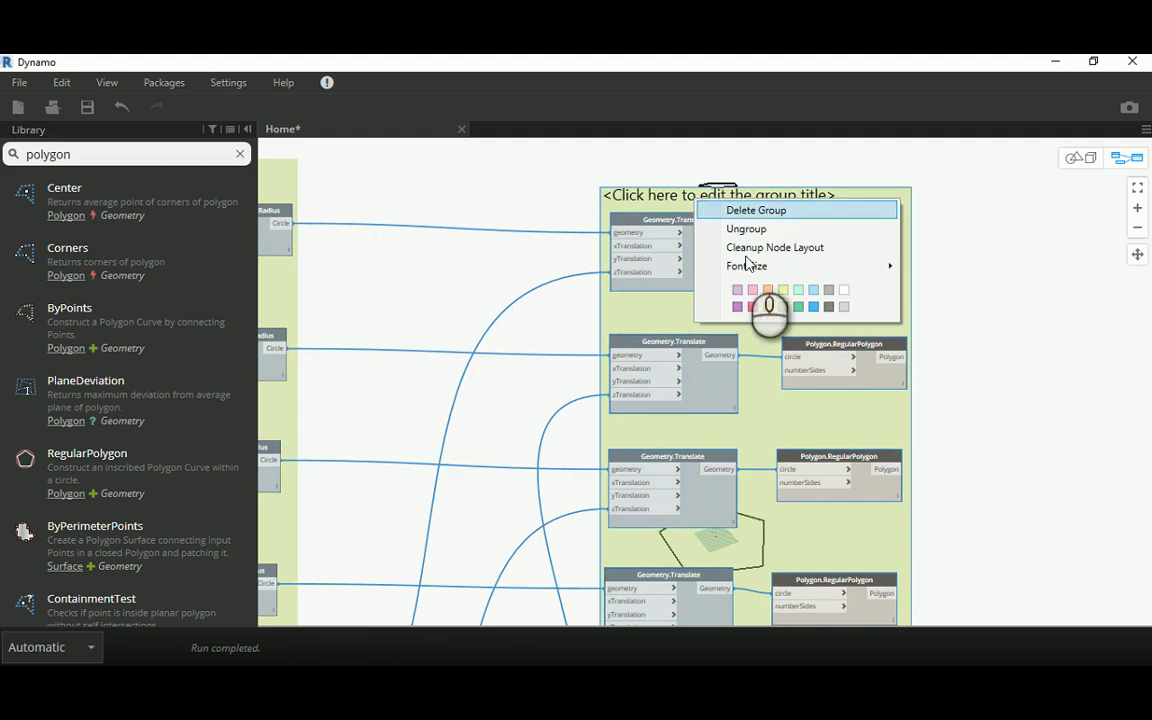
click(657, 198)
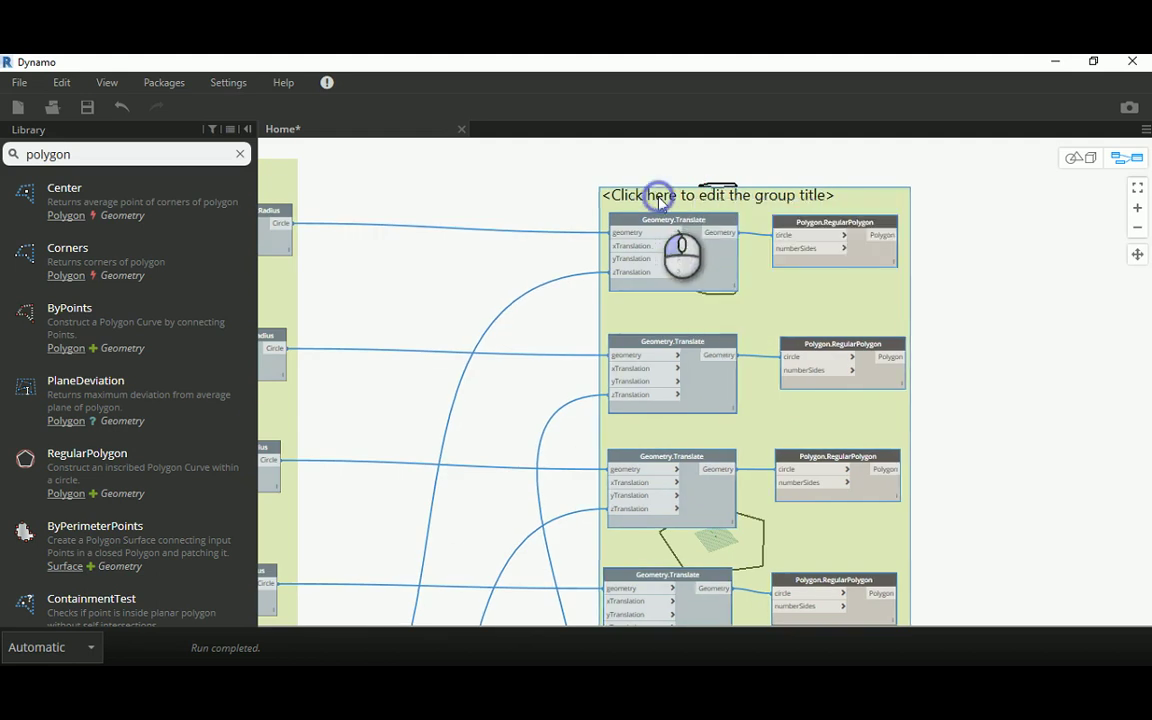
double_click(658, 198)
text(Making Polygon _ Translate)
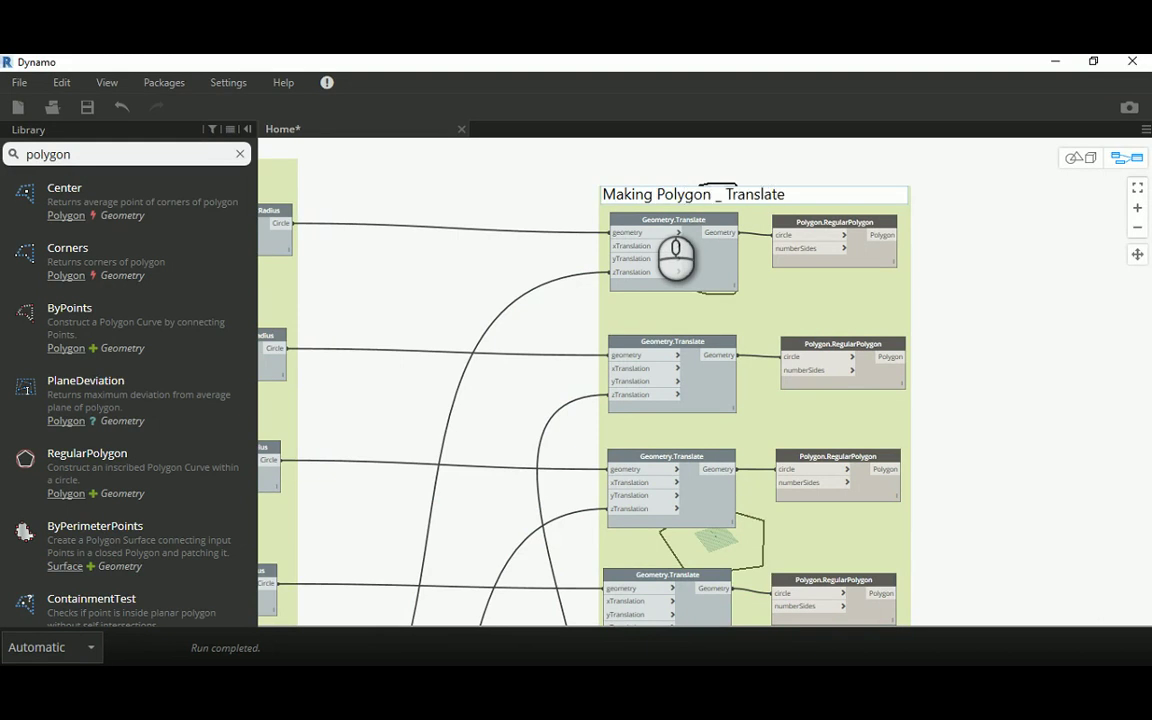
click(949, 236)
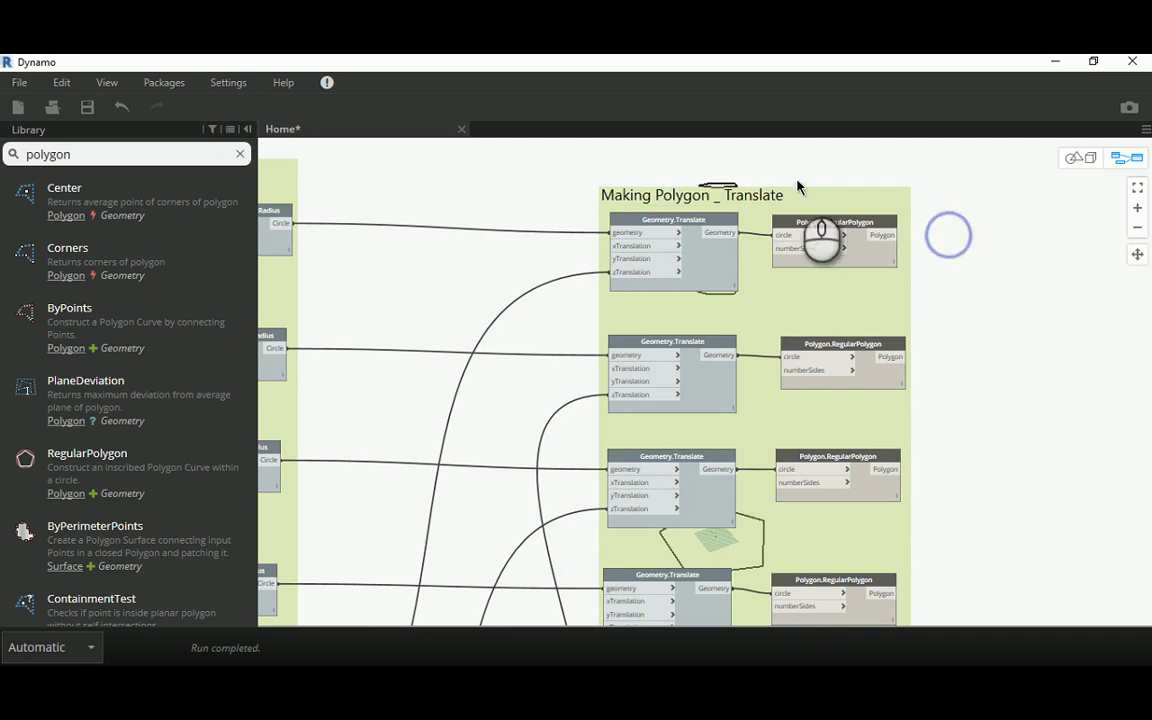
right_click(769, 197)
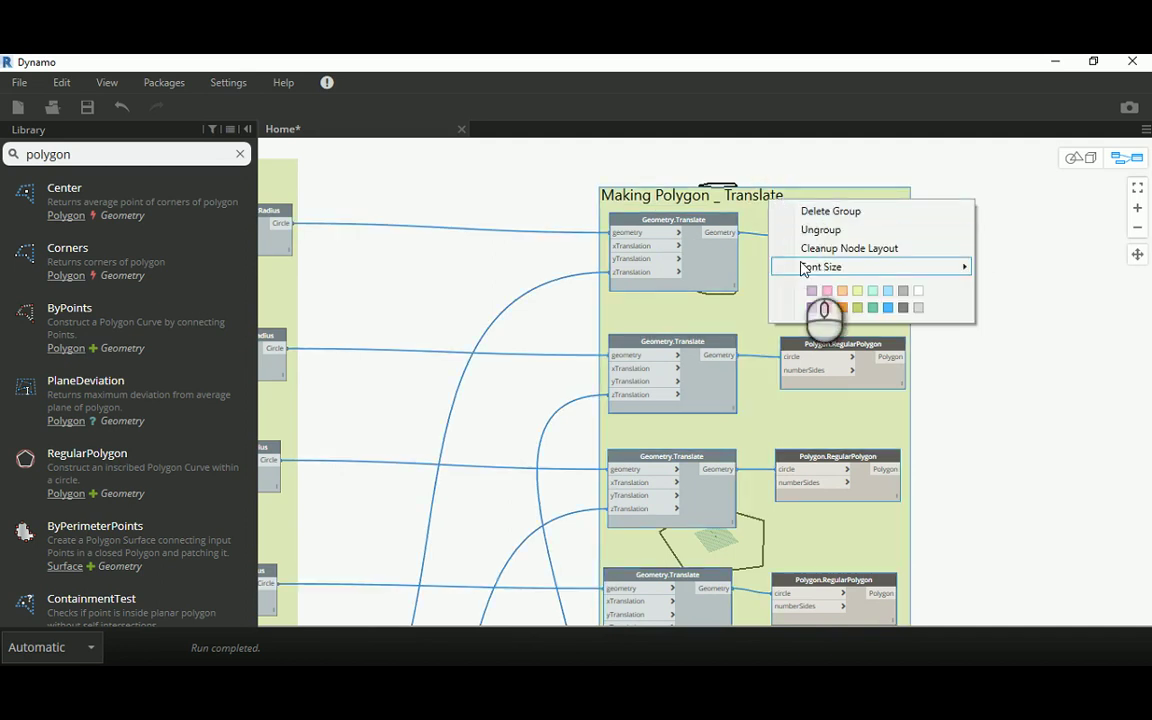
mouse_move(888, 276)
click(1004, 378)
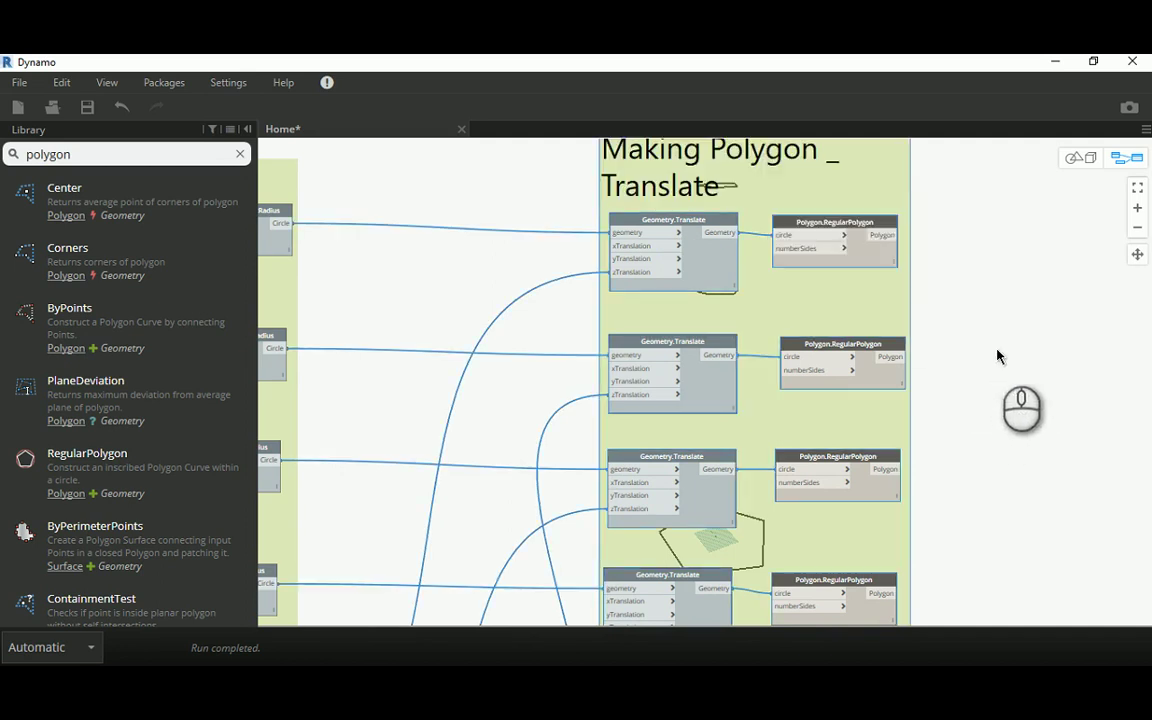
Step: Move the two ungrouped sliders and the level code blocks together slightly lower, away from the Making Circles group
scroll(661, 271, down, 5)
middle_drag(509, 226, 459, 195)
click(638, 177)
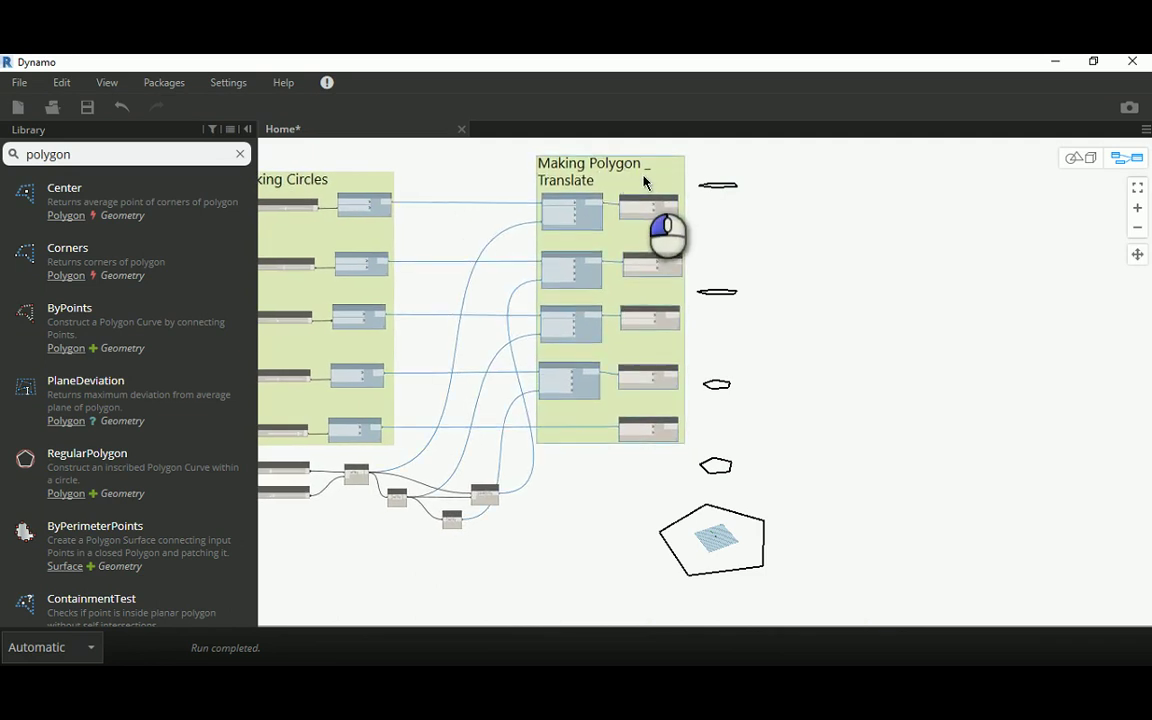
click(805, 274)
middle_drag(496, 401, 568, 285)
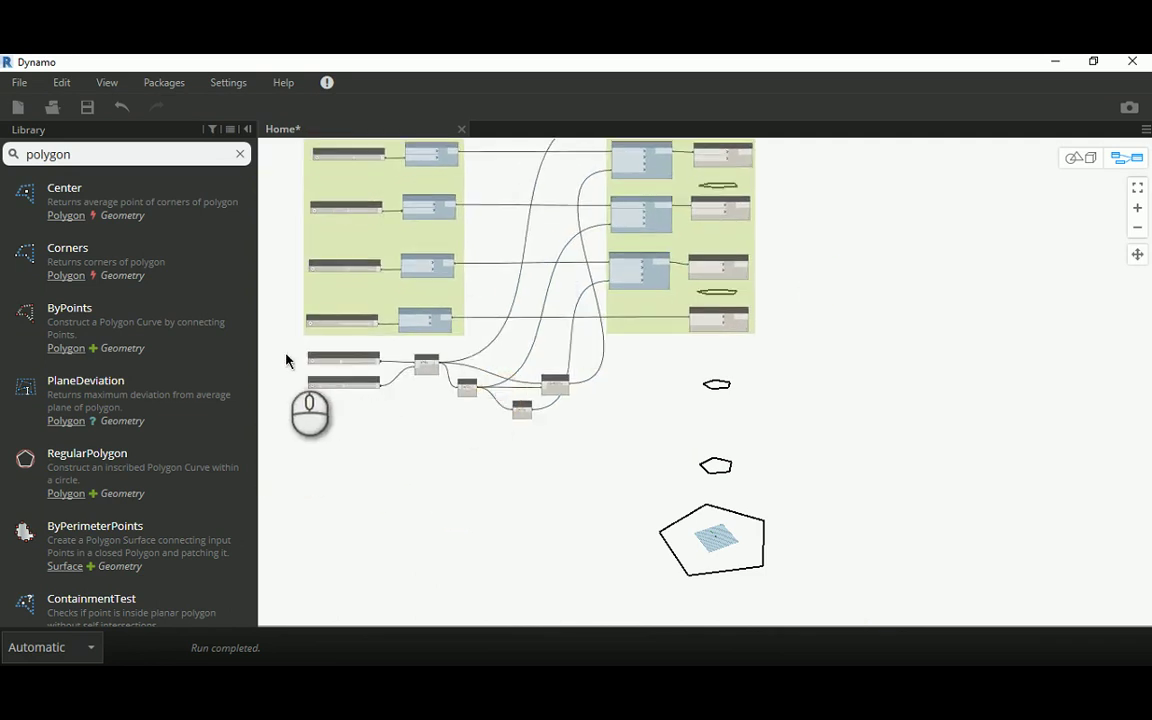
drag(281, 345, 578, 453)
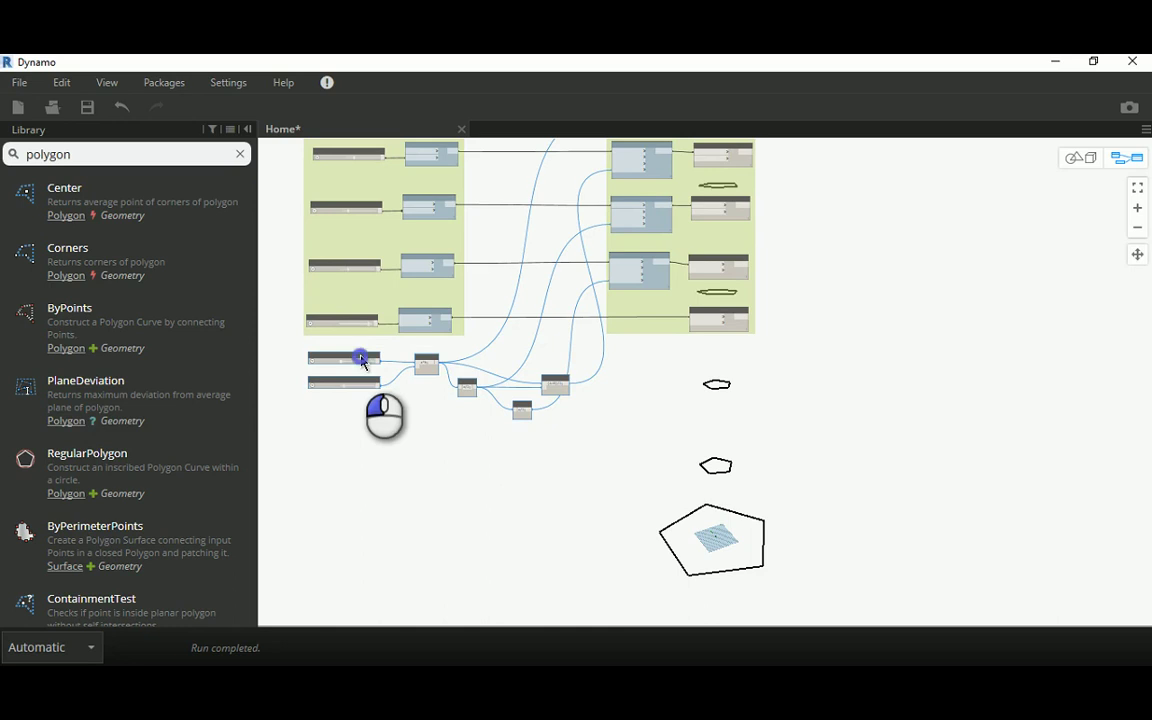
drag(362, 360, 361, 375)
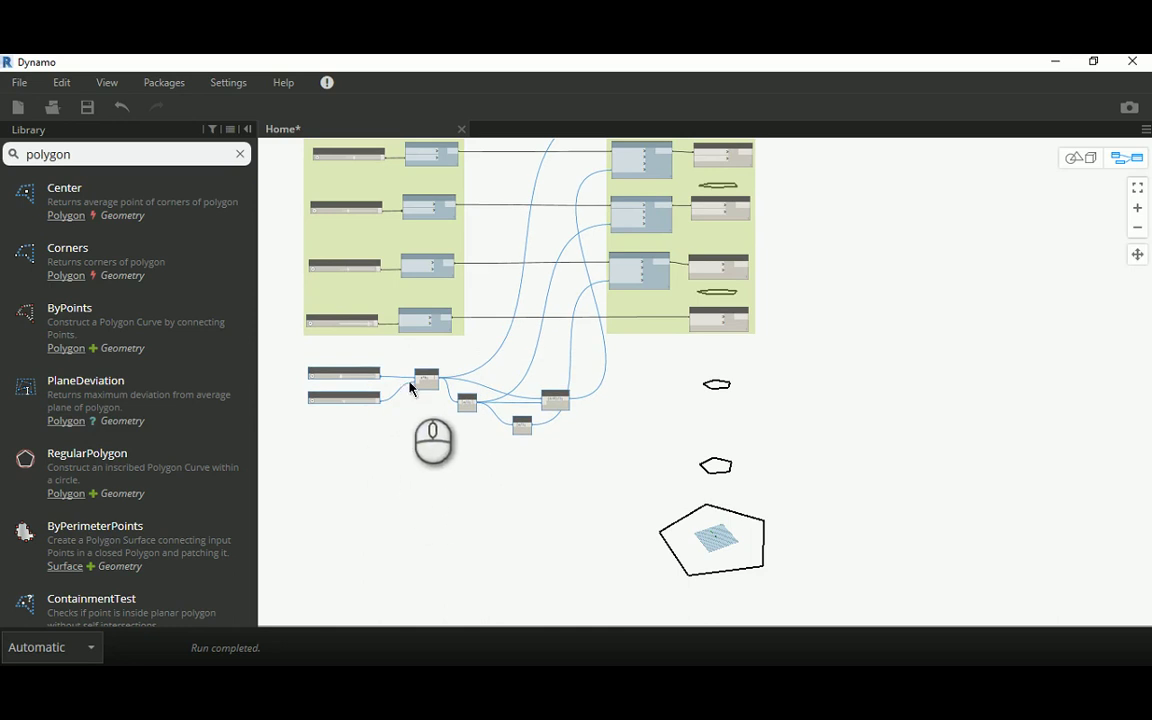
middle_drag(859, 375, 509, 303)
scroll(418, 219, up, 2)
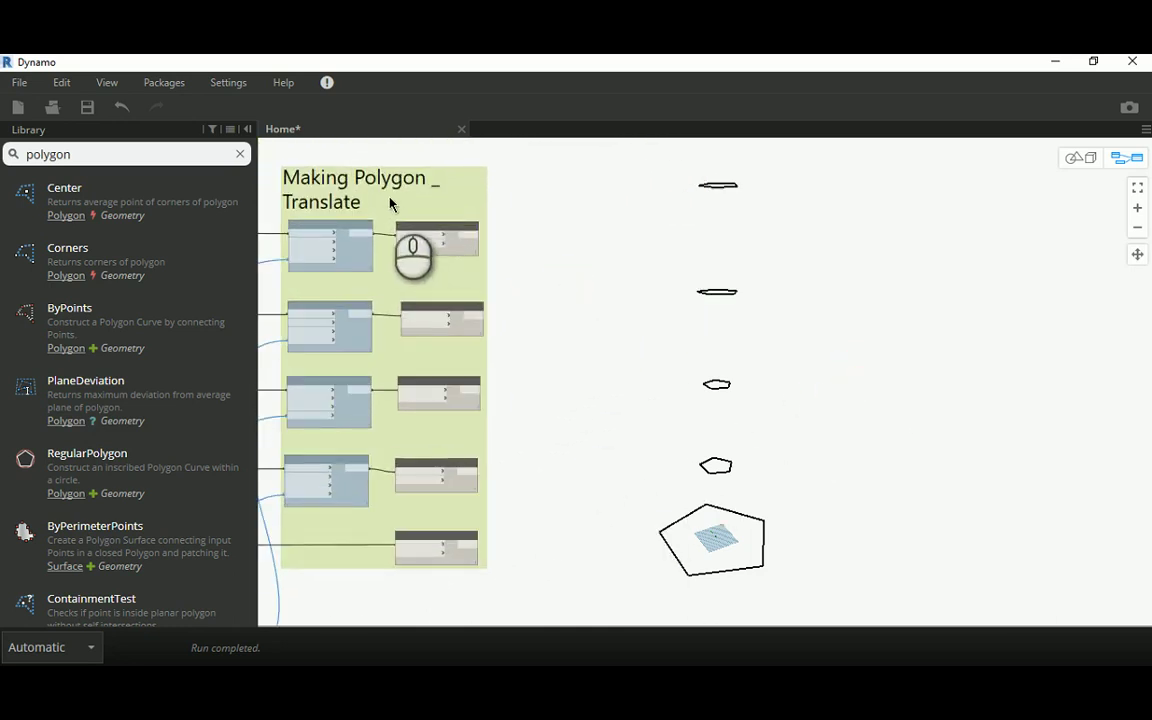
Step: Check which polygon each of the upper three Polygon.RegularPolygon nodes draws in the background preview
click(444, 233)
click(445, 312)
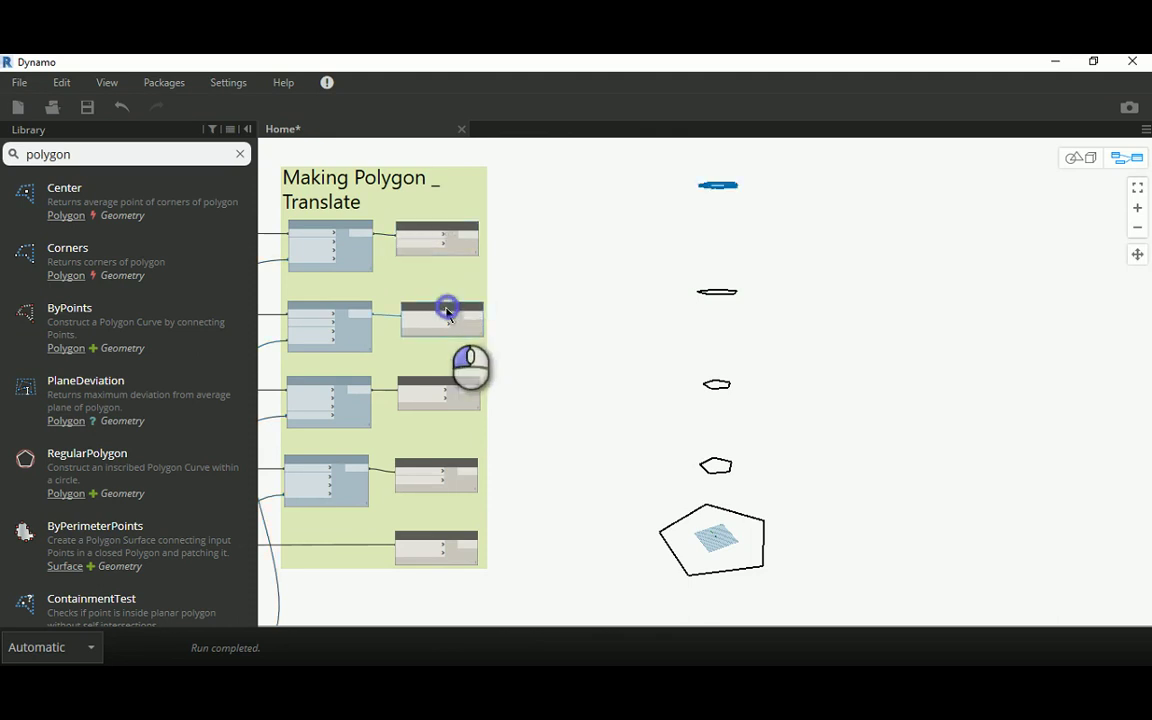
click(450, 388)
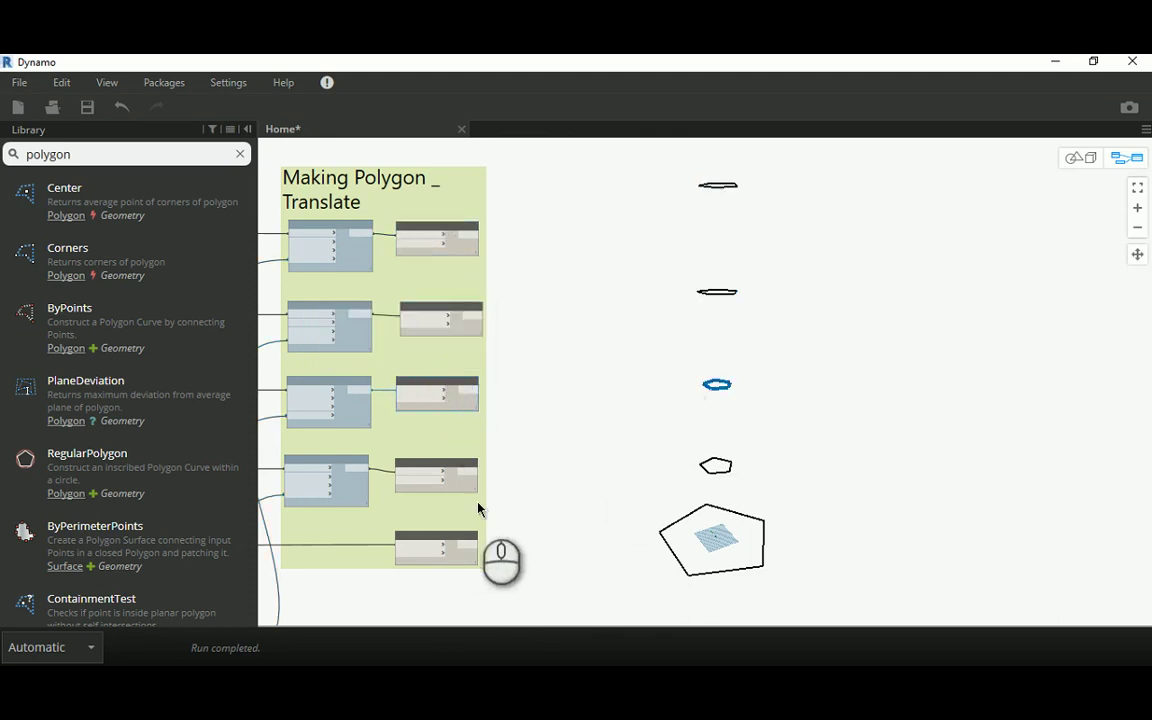
click(550, 381)
Step: Add a List.Create node beside the Making Polygon _ Translate group and extend it to five inputs, item0 to item4
drag(105, 155, 27, 158)
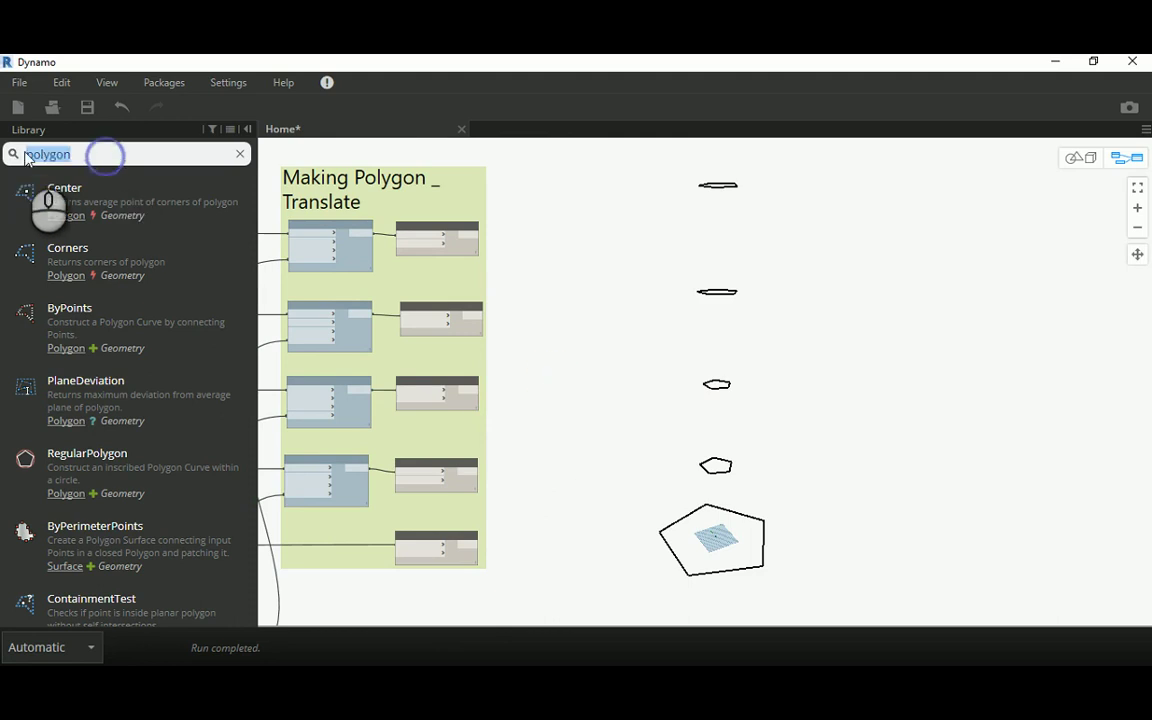
text(list)
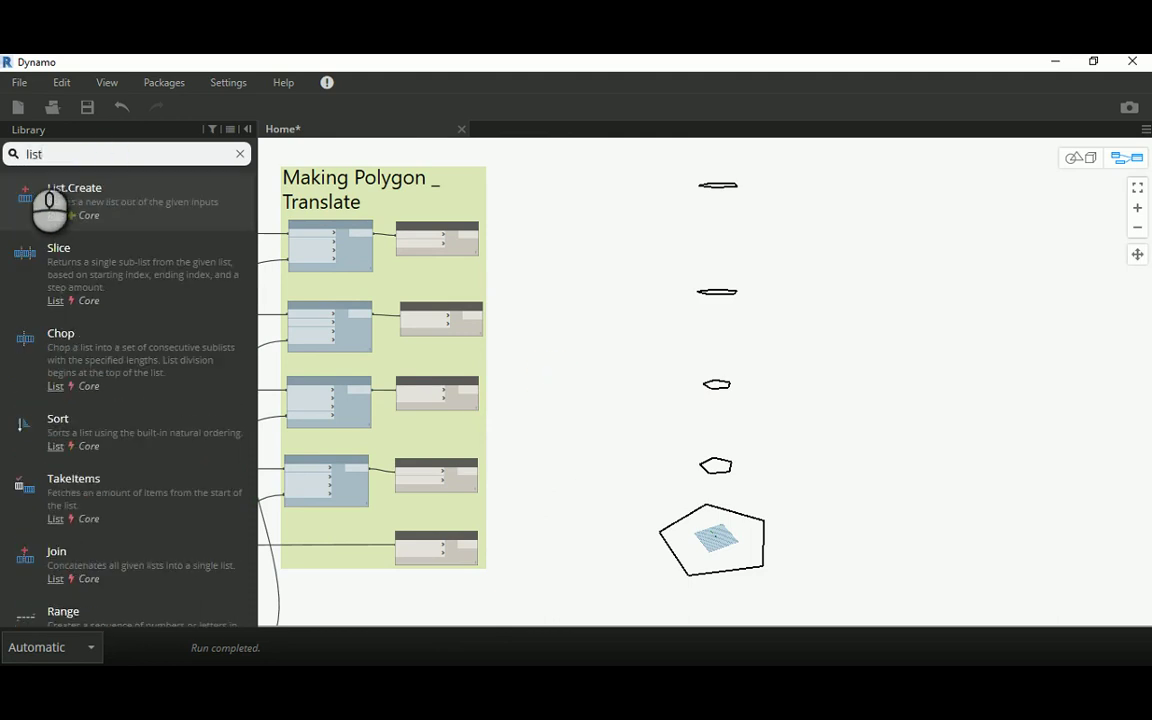
drag(71, 187, 768, 410)
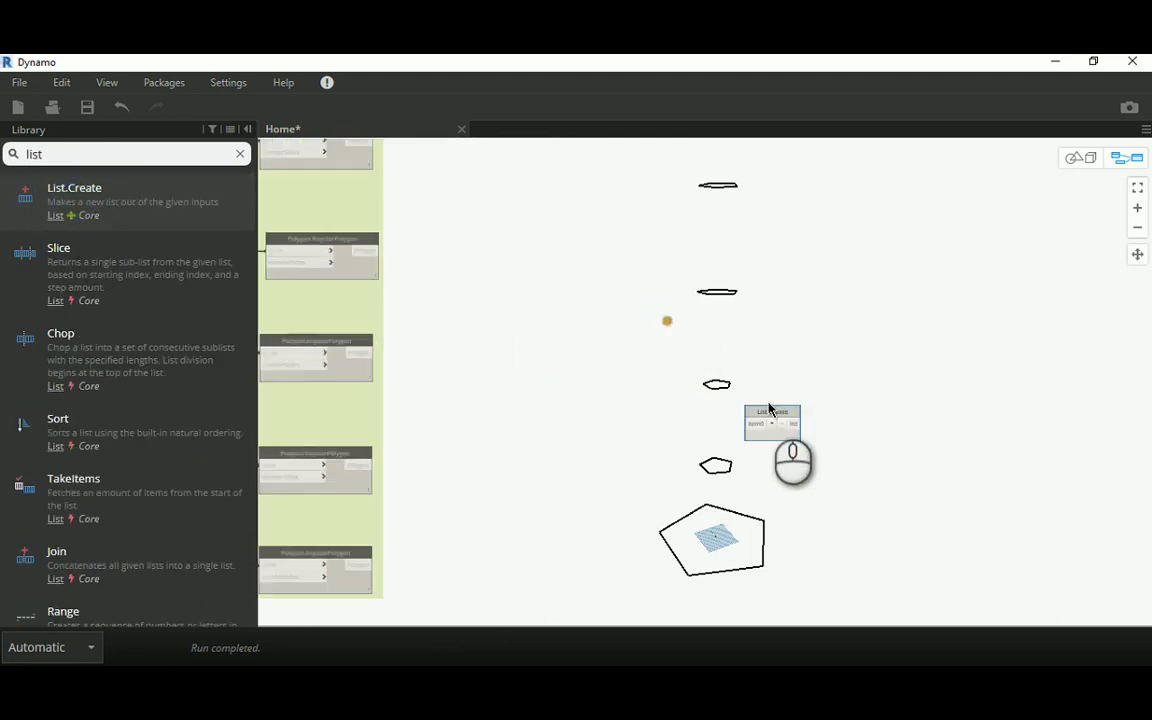
drag(660, 348, 589, 291)
scroll(583, 287, up, 3)
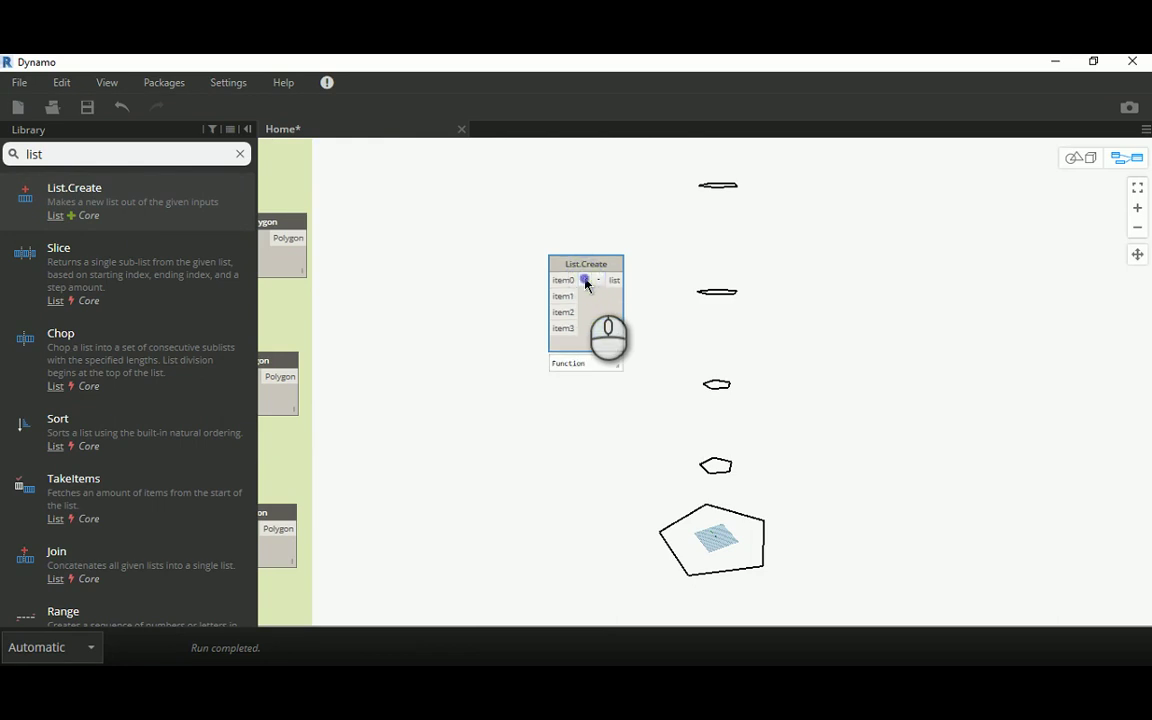
Step: Connect the five Polygon.RegularPolygon outputs, from top to bottom, to item0 through item4 of List.Create and highlight its geometry
scroll(514, 265, down, 5)
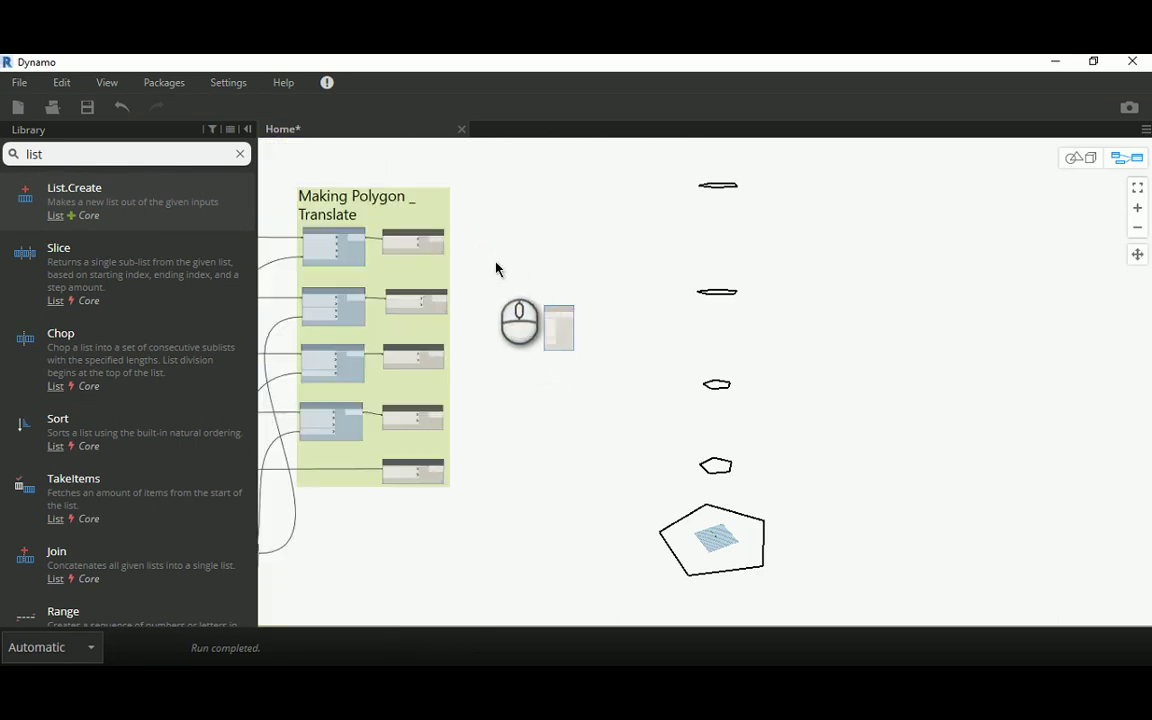
scroll(473, 253, up, 3)
click(431, 244)
scroll(540, 342, up, 2)
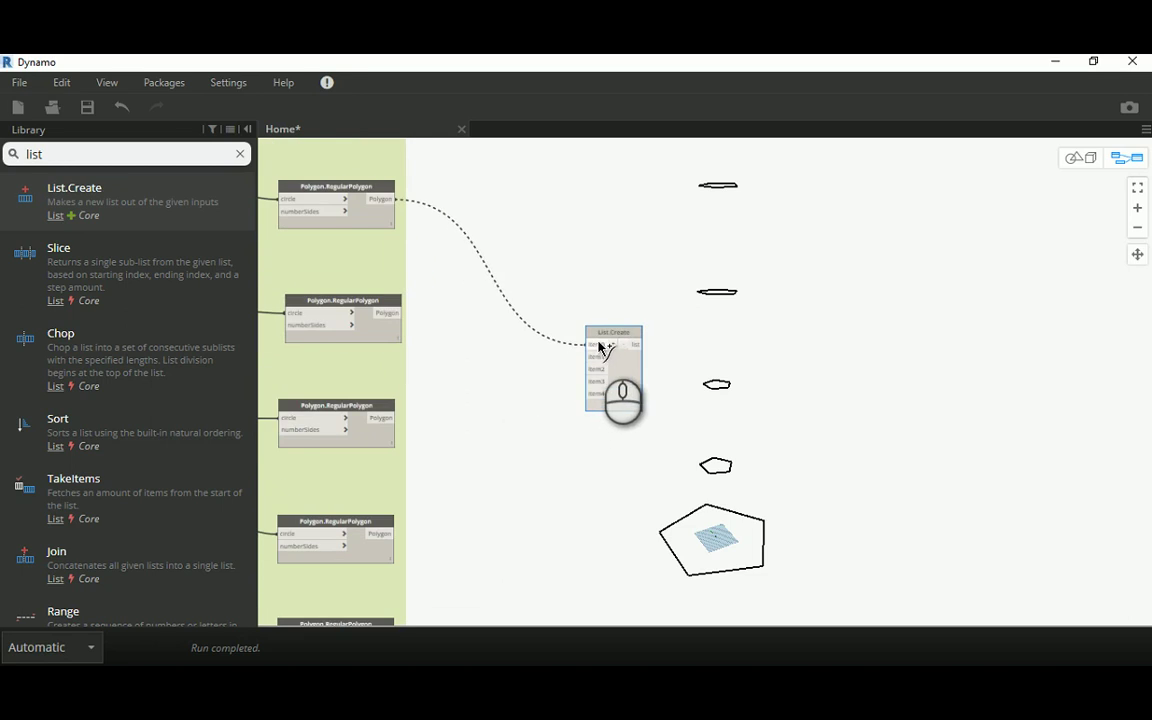
click(598, 344)
click(395, 313)
click(598, 356)
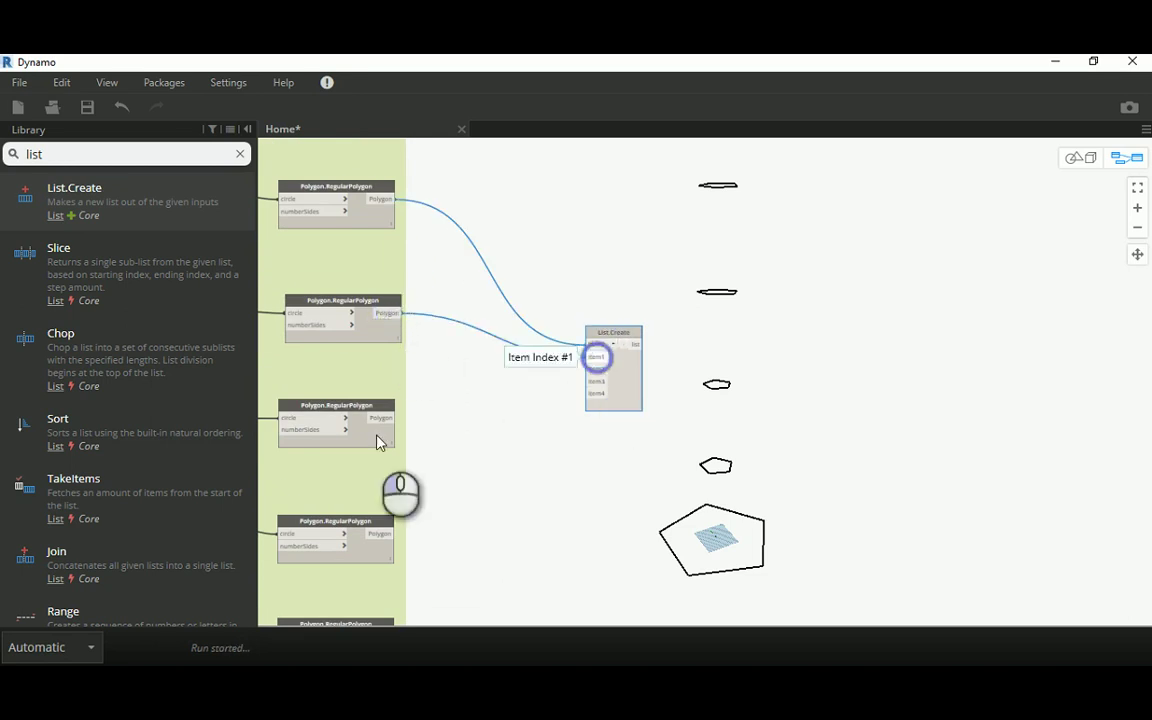
click(392, 418)
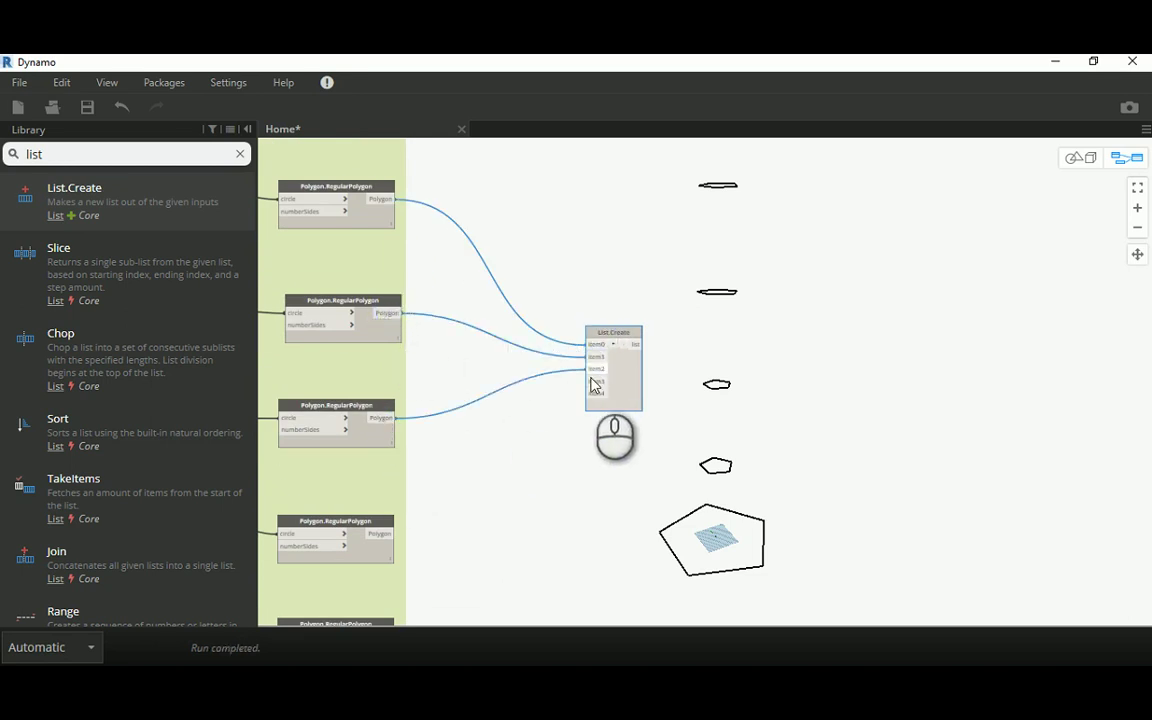
click(392, 533)
click(590, 381)
middle_drag(517, 497, 506, 432)
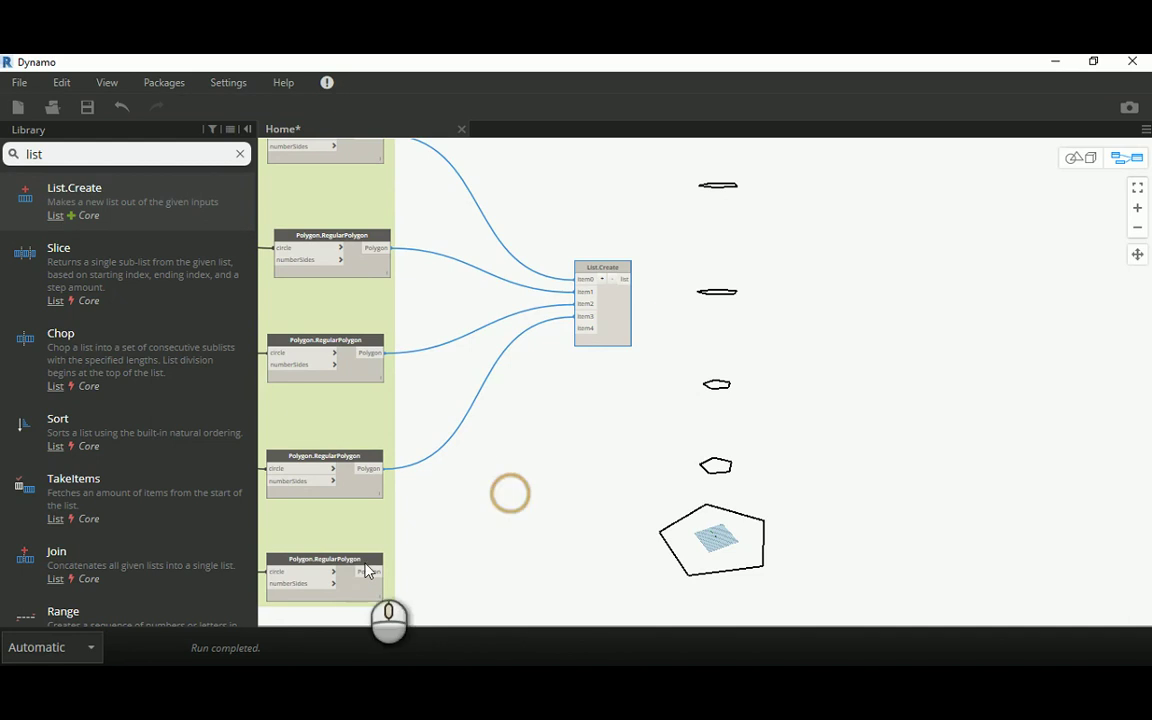
click(383, 571)
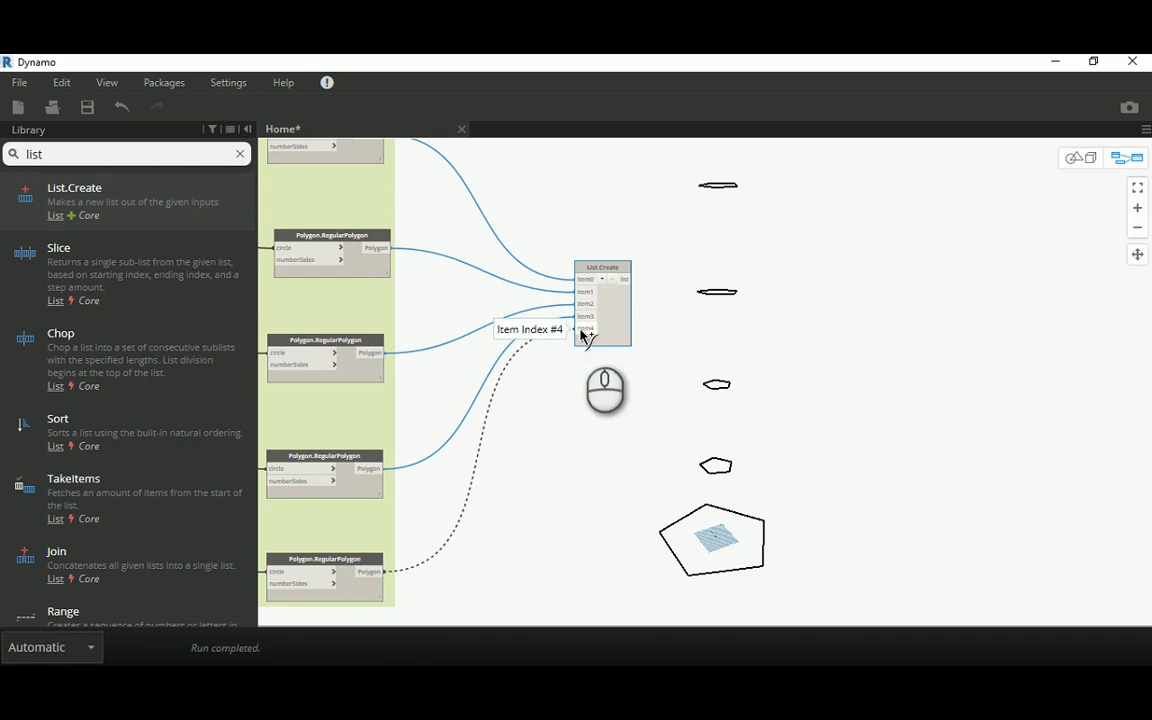
click(580, 331)
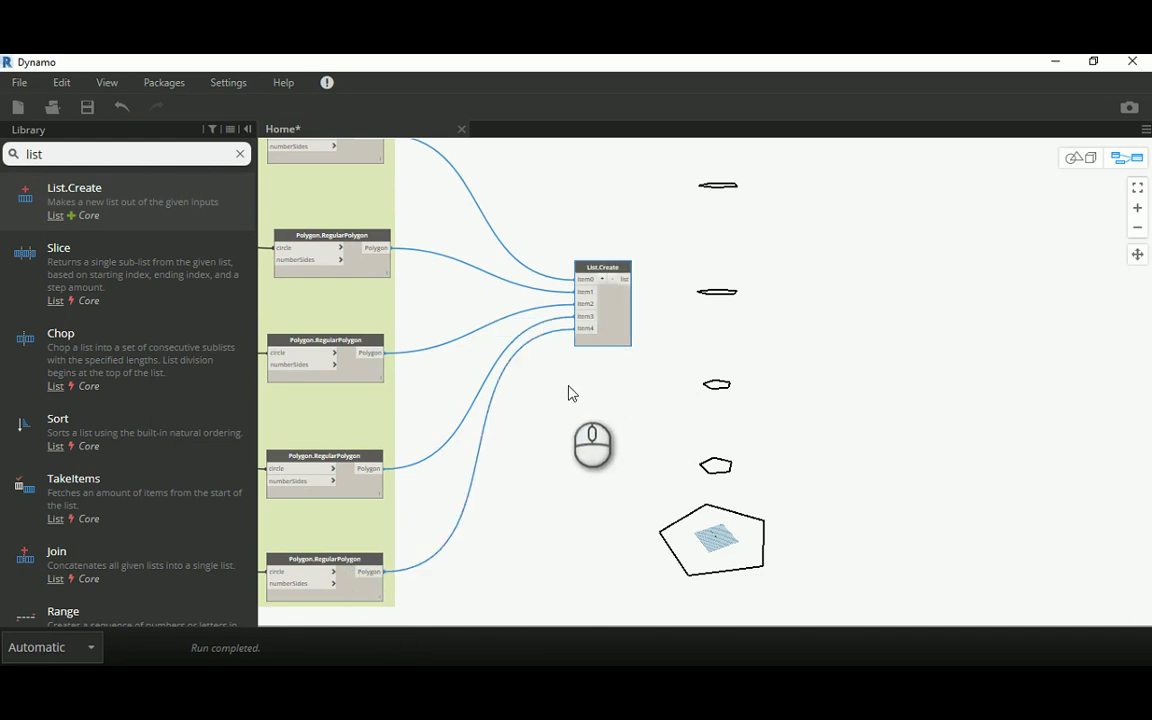
click(604, 268)
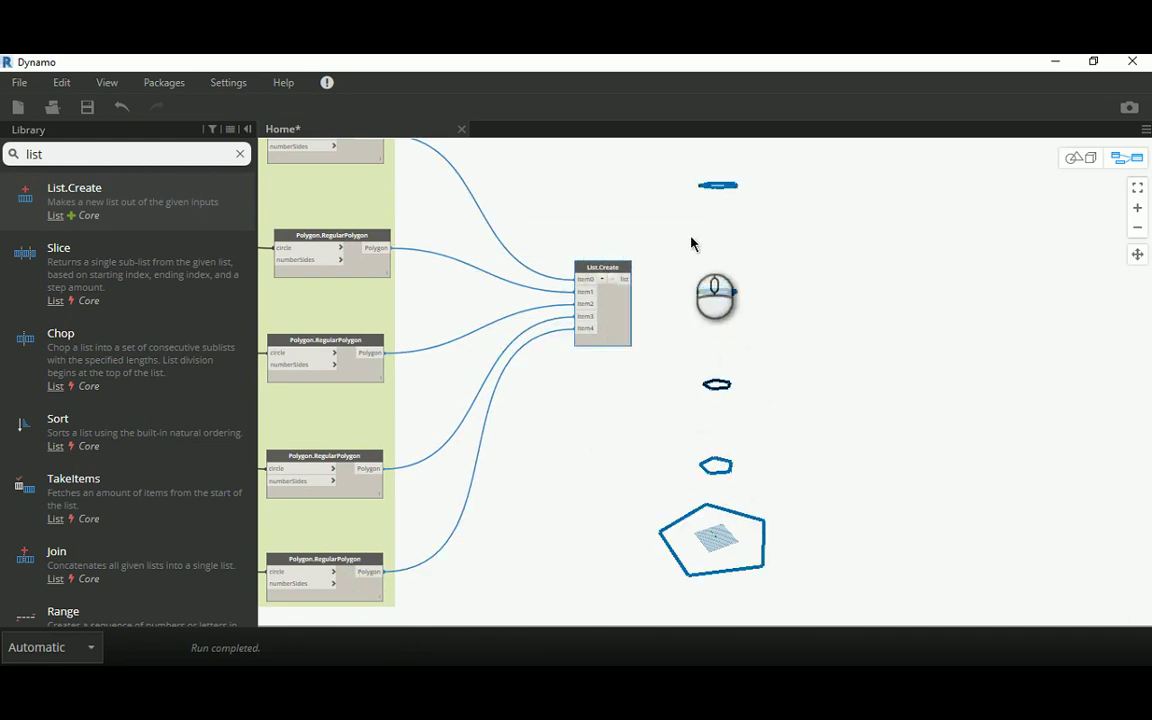
Step: Turn off the geometry preview of the top three Polygon.RegularPolygon nodes
middle_drag(548, 239, 585, 343)
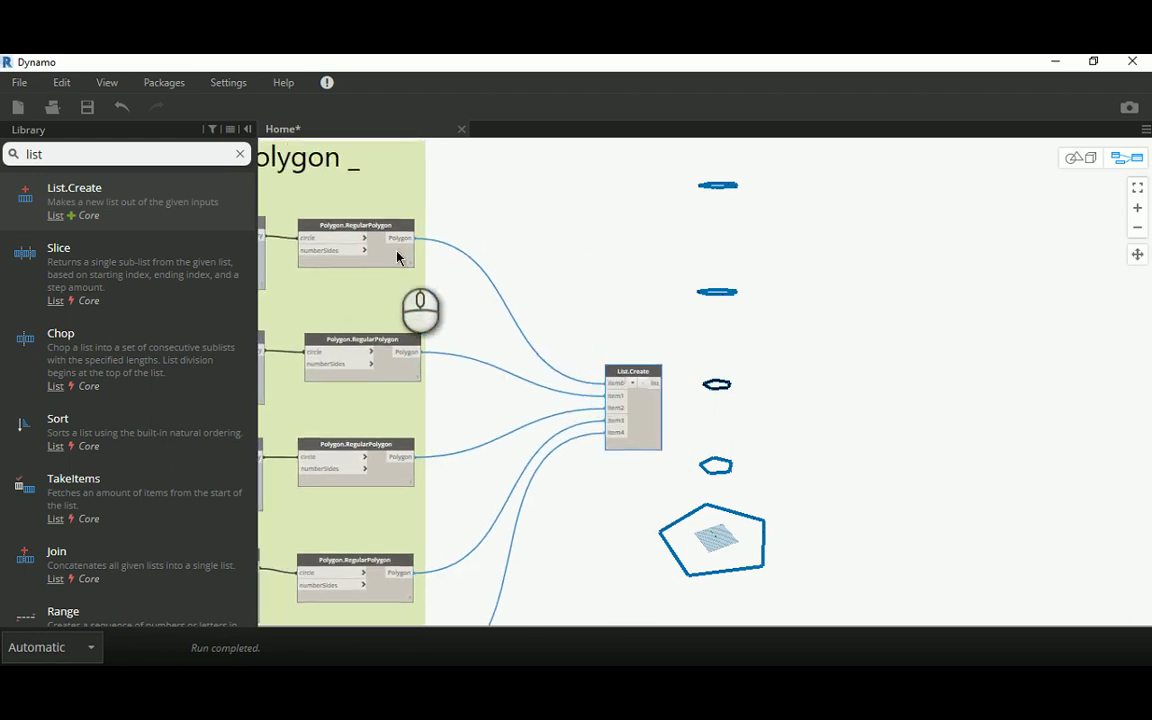
click(376, 231)
right_click(373, 226)
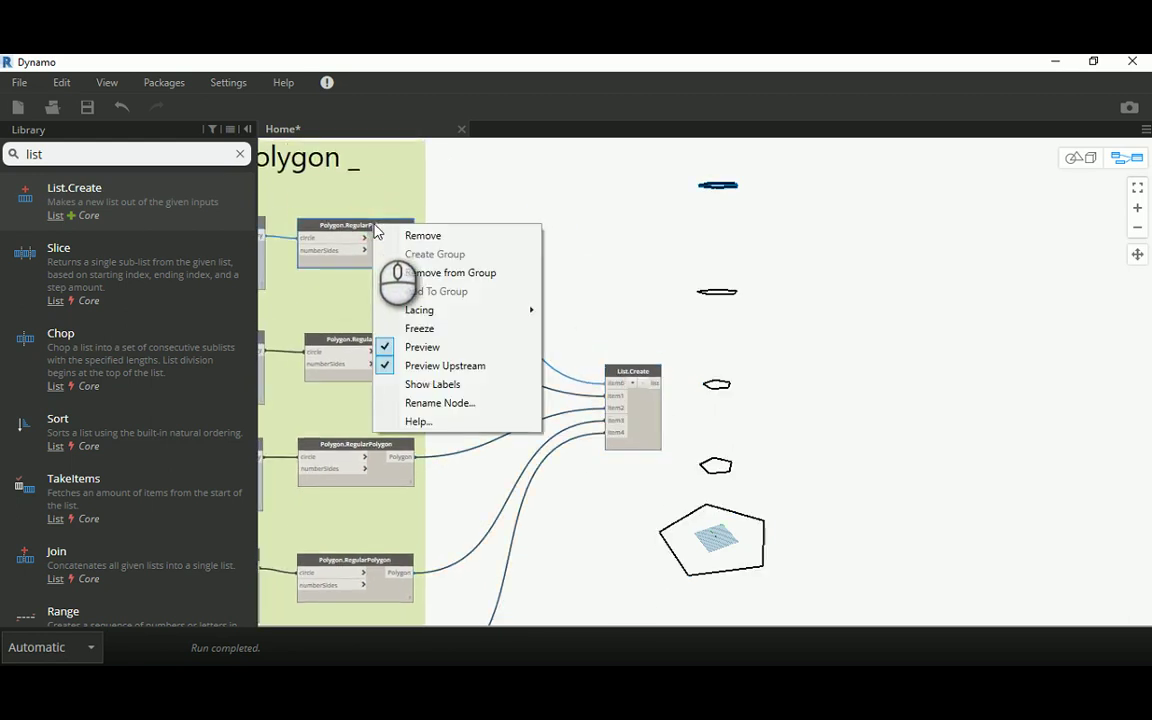
click(414, 343)
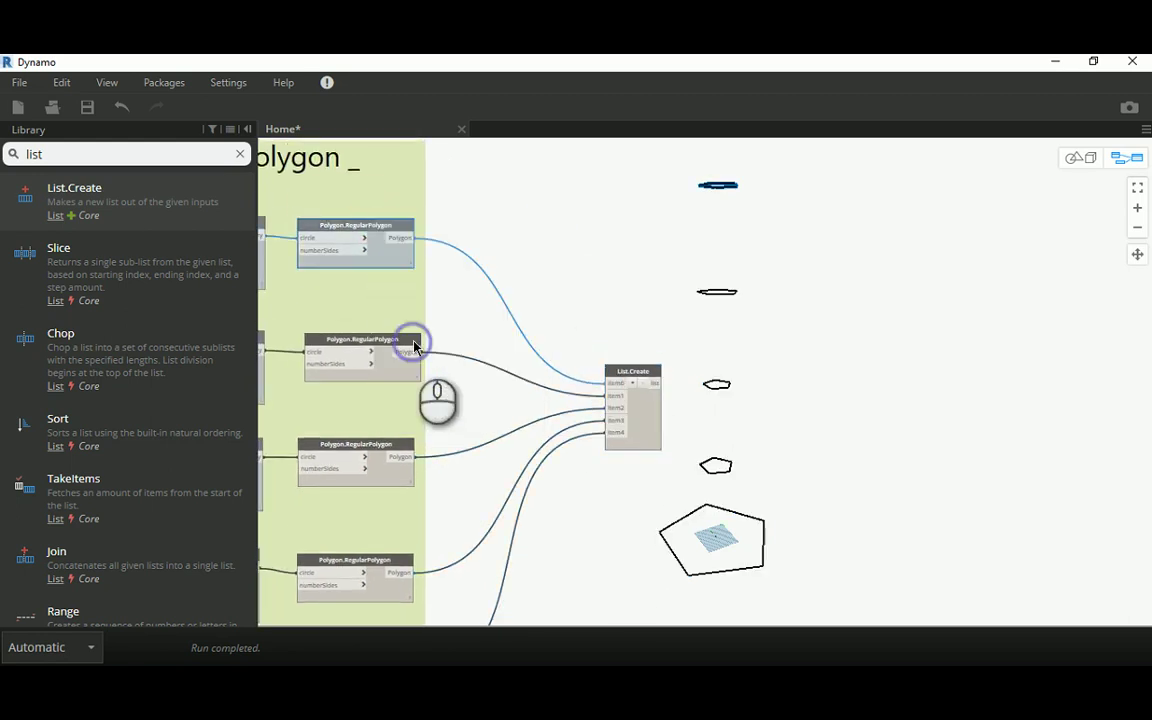
right_click(360, 344)
click(407, 464)
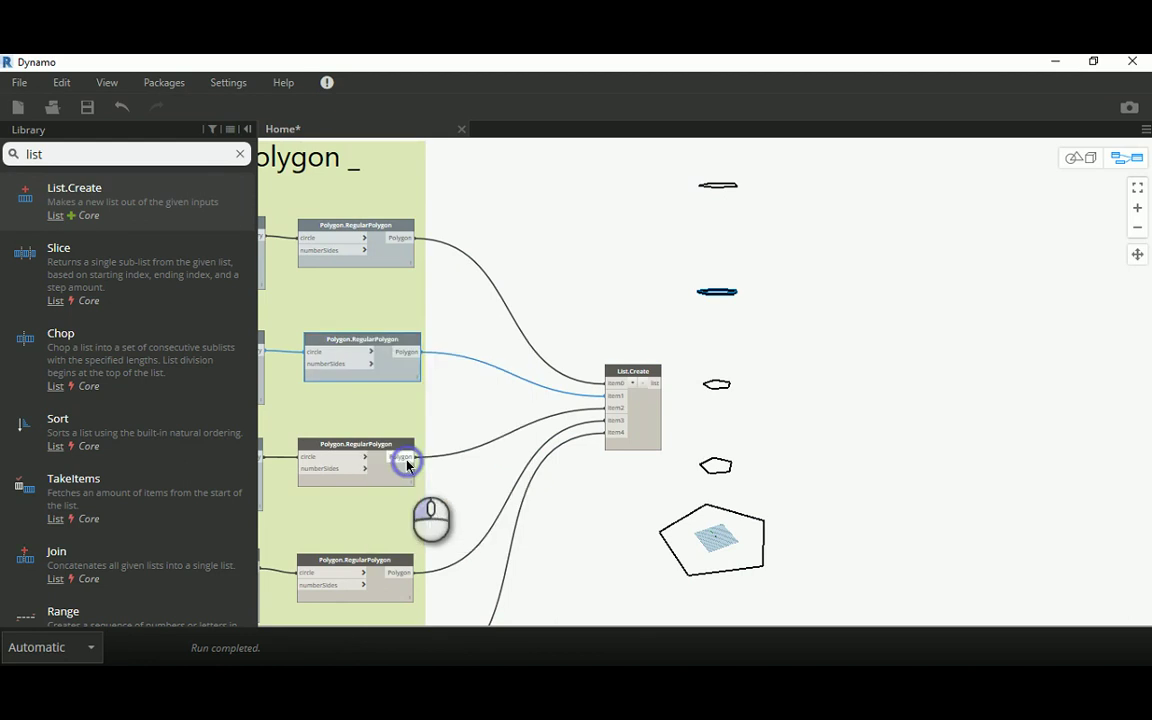
click(371, 450)
right_click(369, 446)
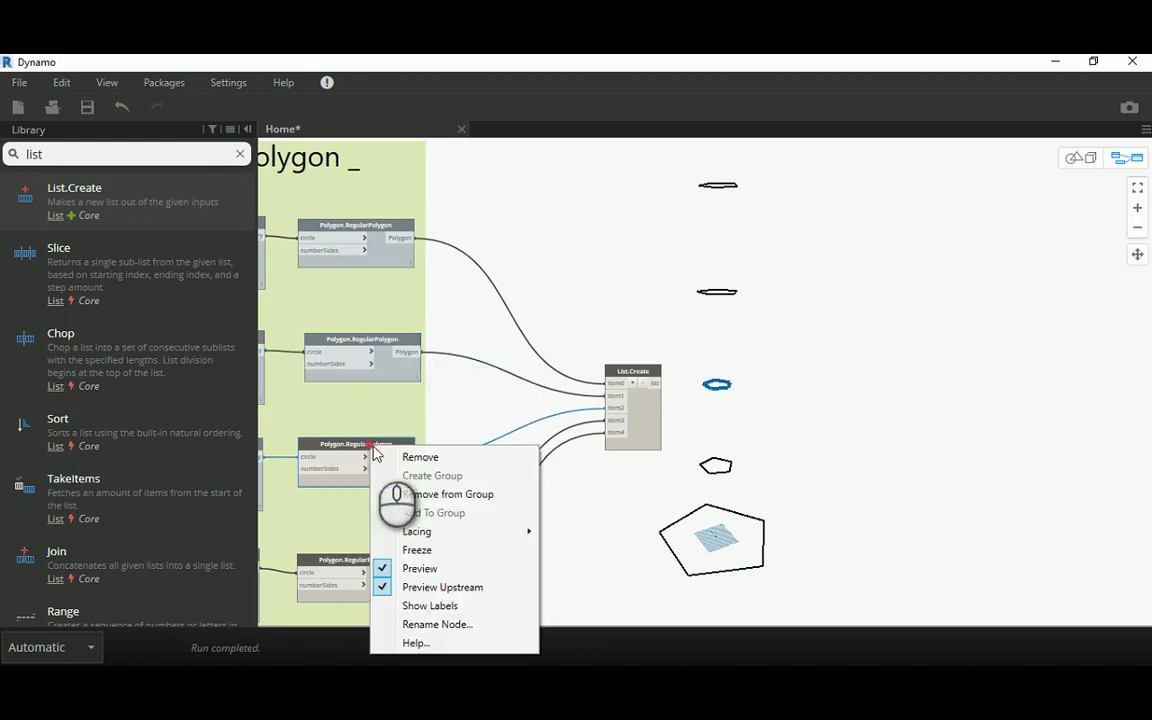
click(436, 563)
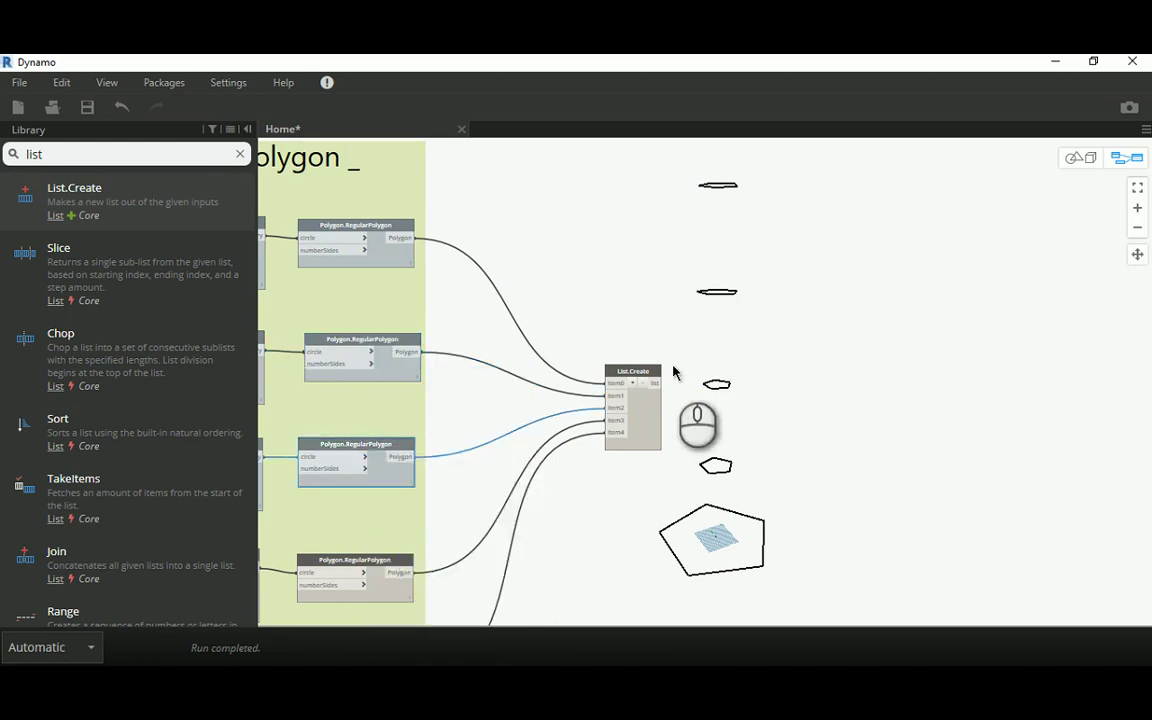
Step: Turn off the geometry preview of the bottom two Polygon.RegularPolygon nodes and check the geometry drawn by List.Create
right_click(372, 565)
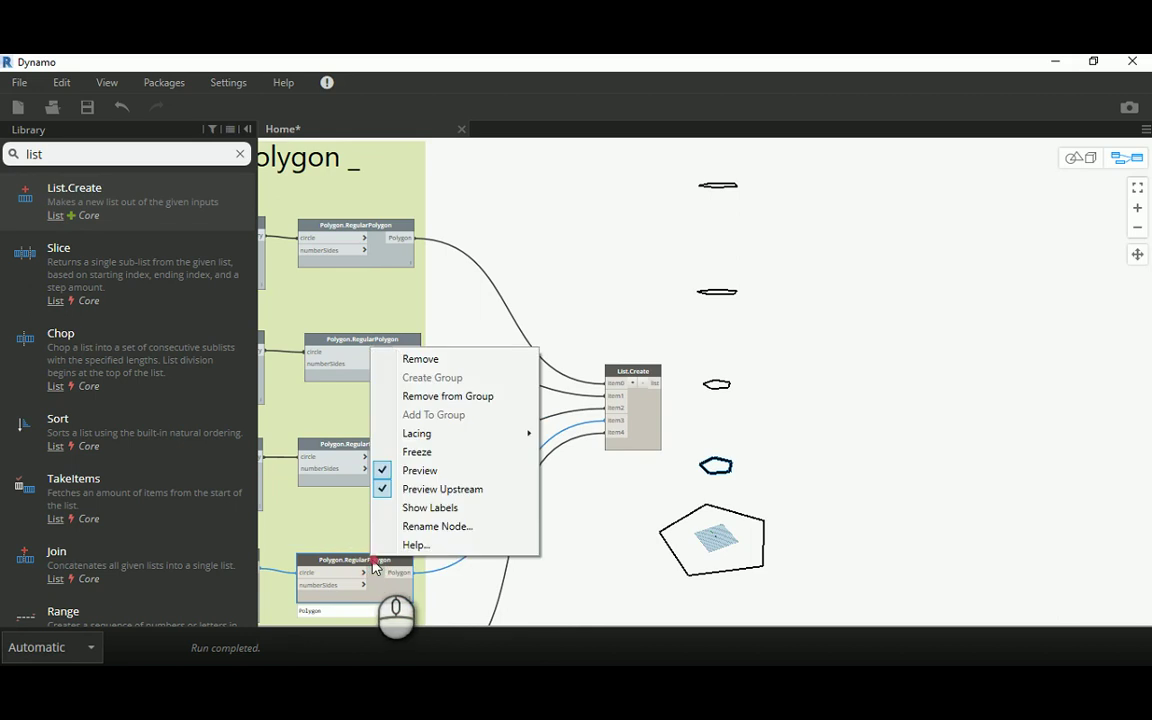
click(415, 473)
middle_drag(532, 442, 501, 360)
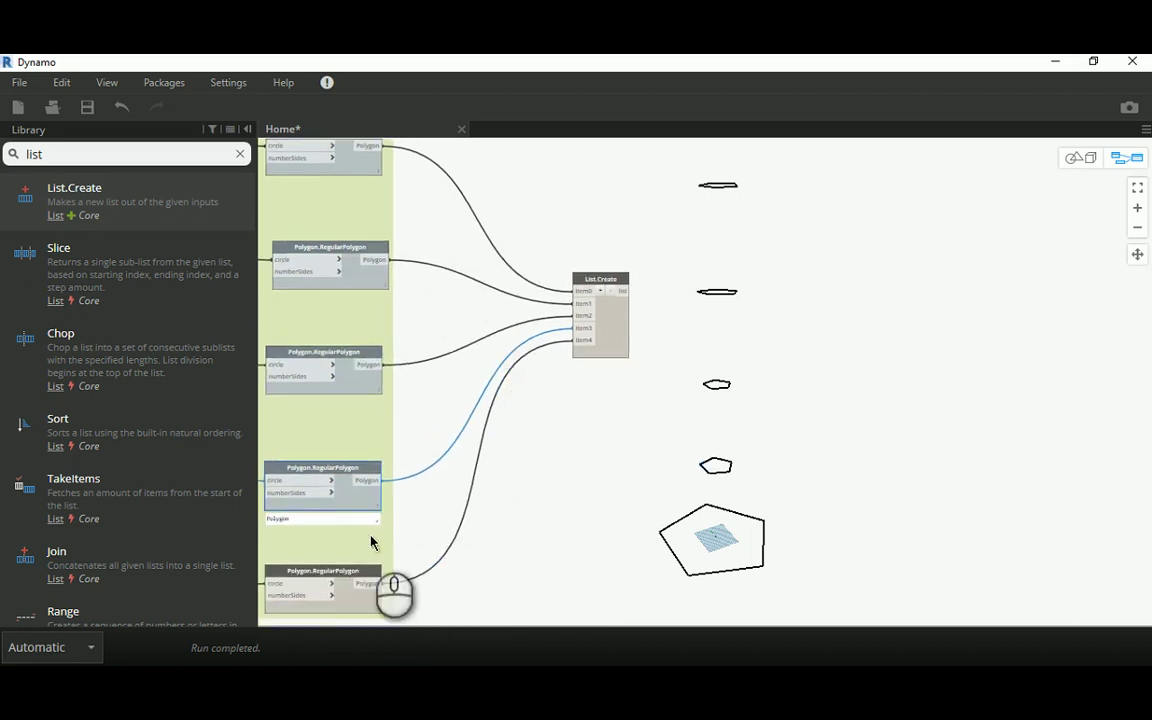
right_click(341, 574)
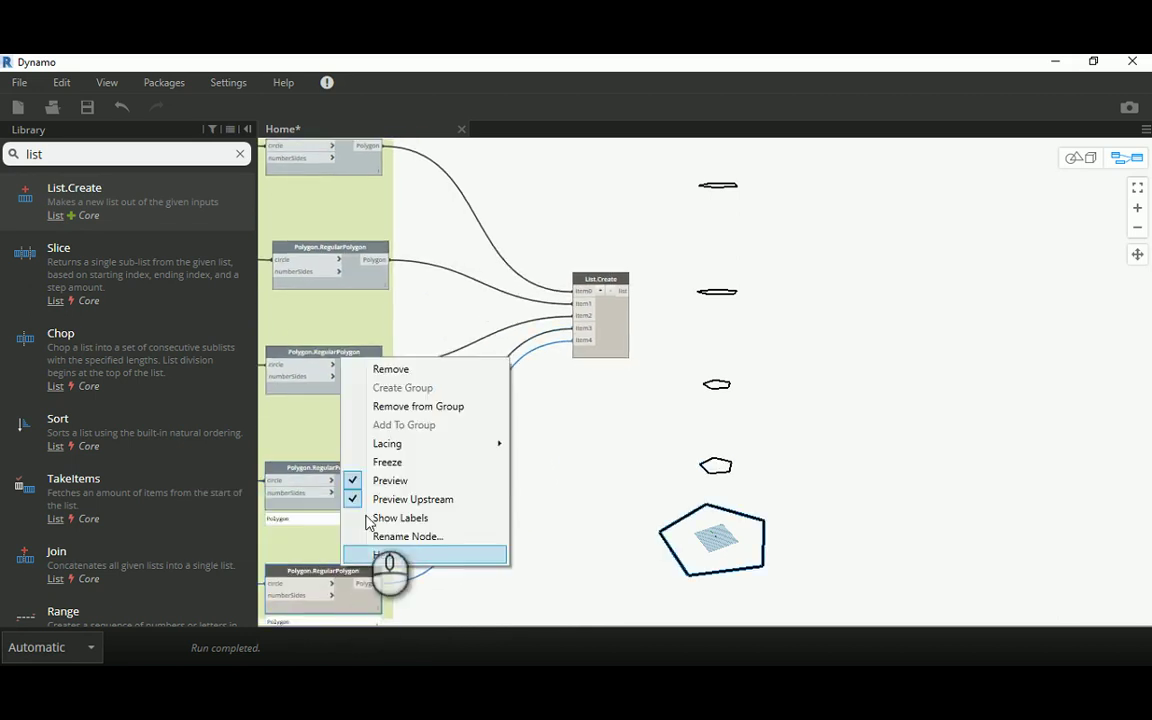
click(390, 481)
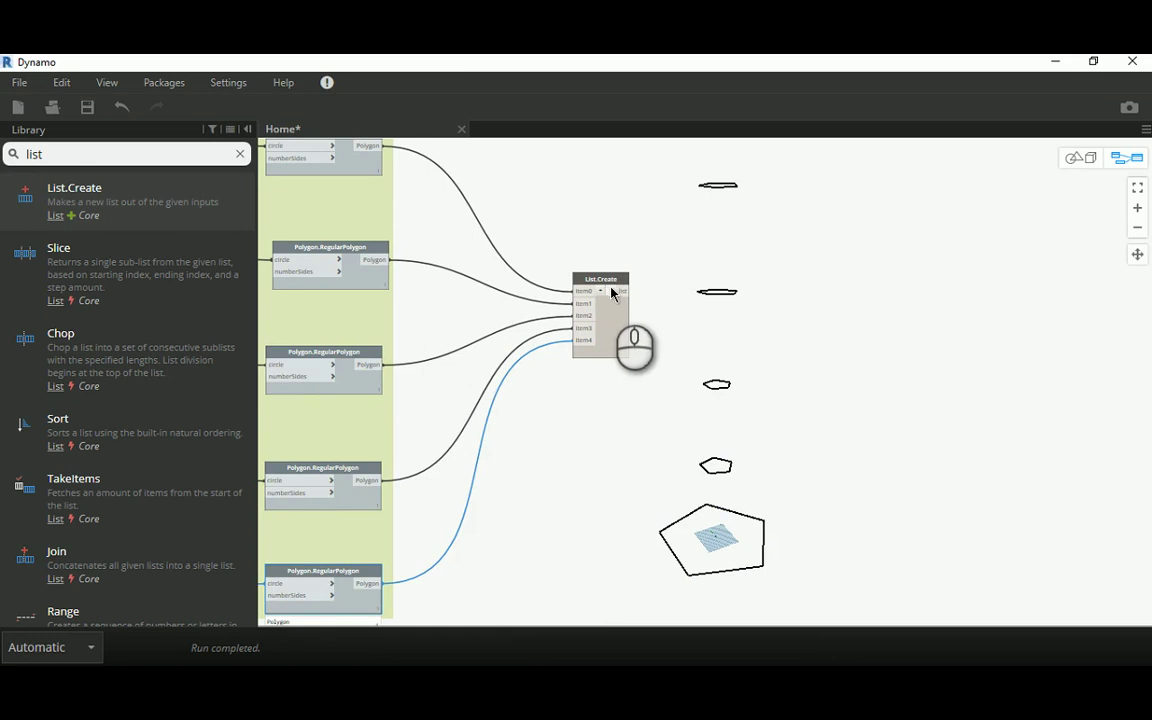
click(612, 322)
middle_drag(822, 314, 676, 355)
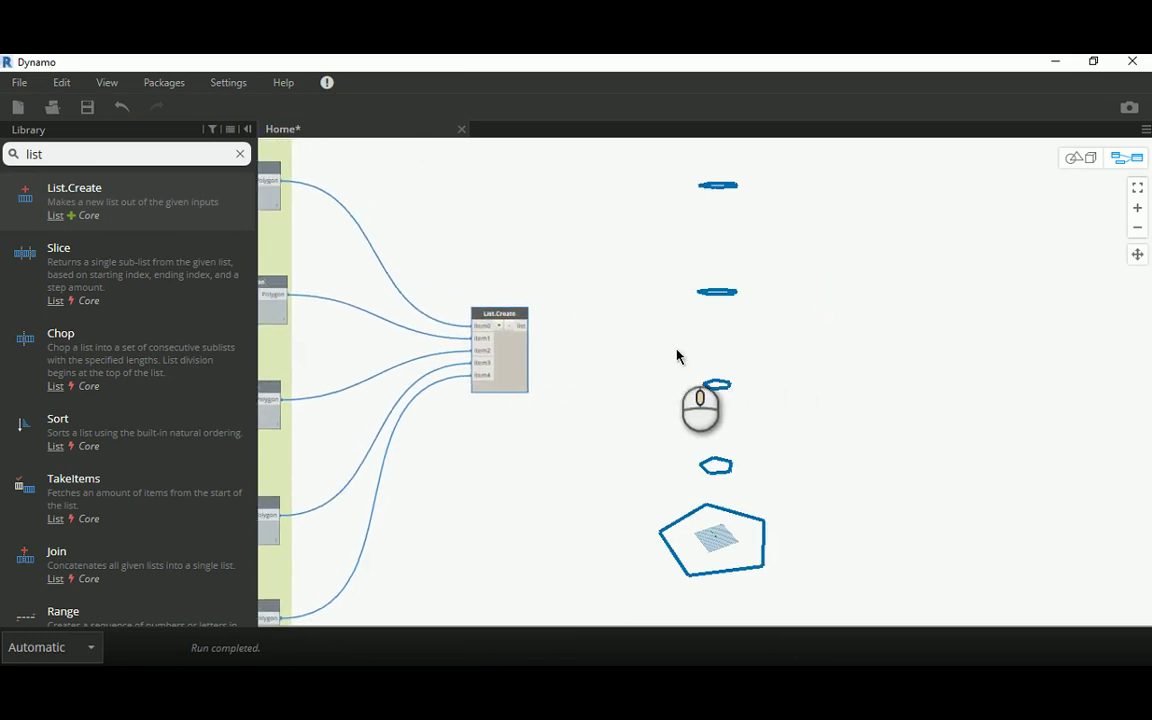
click(609, 357)
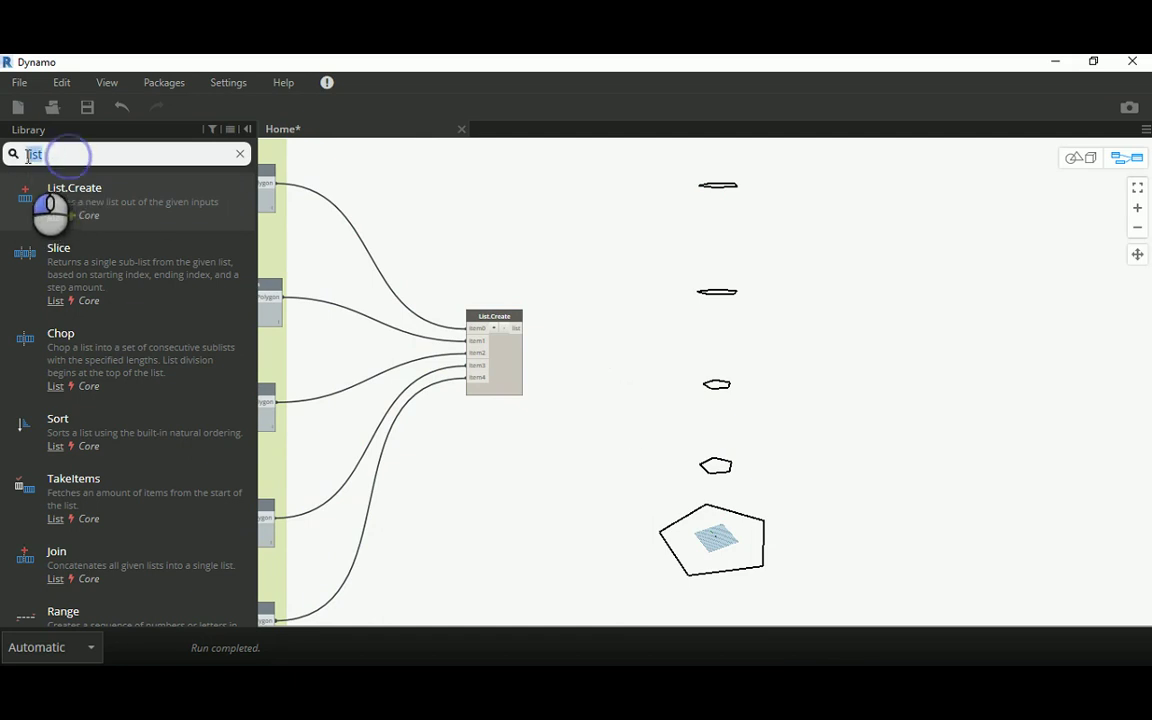
Step: Add a Curve.PointAtParameter node beside List.Create and connect the list output to its curve input
text(cu)
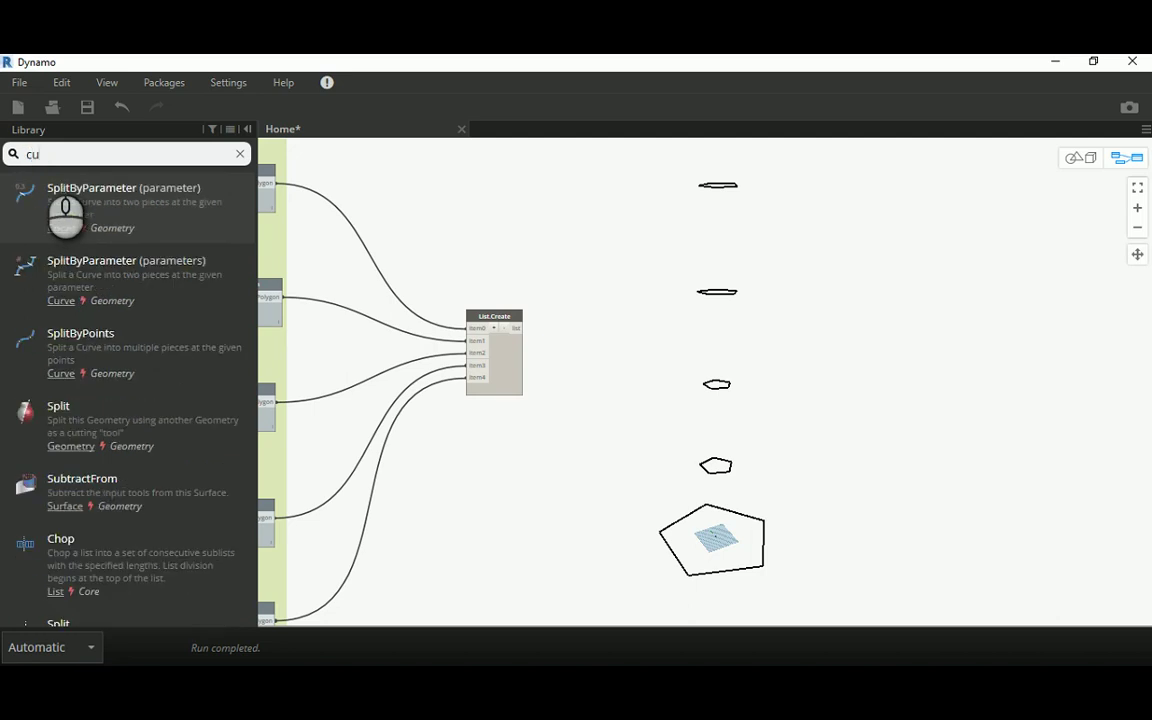
text(rve.point)
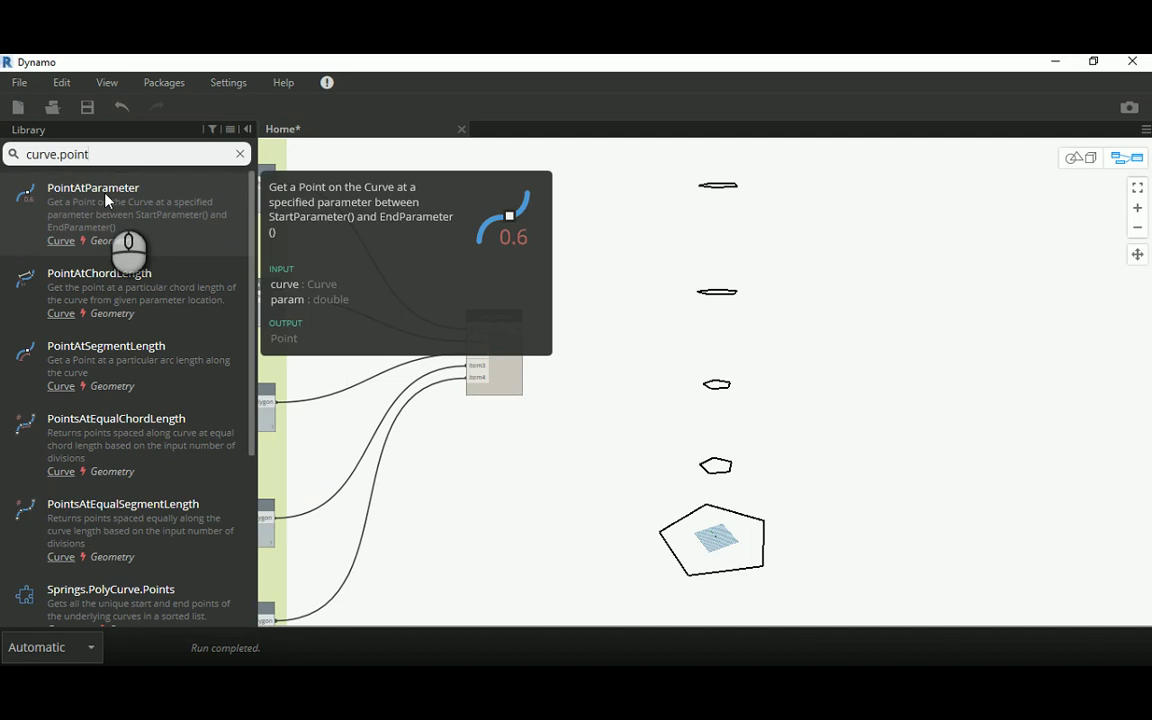
click(106, 200)
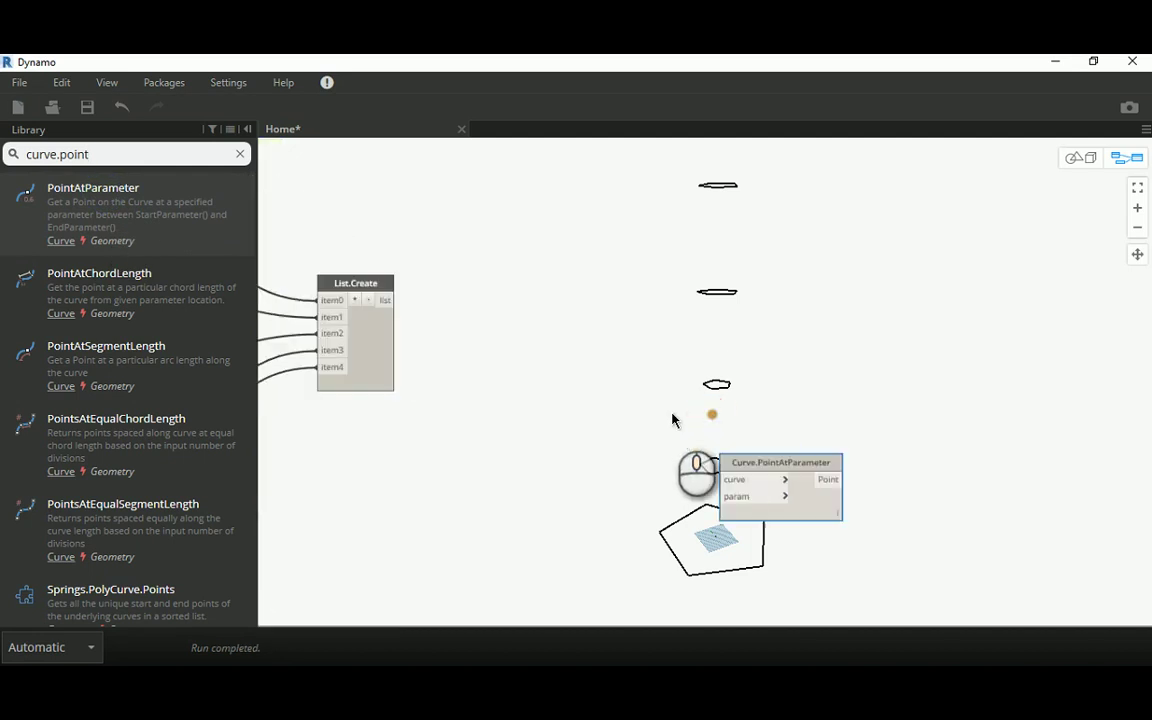
drag(755, 476, 494, 276)
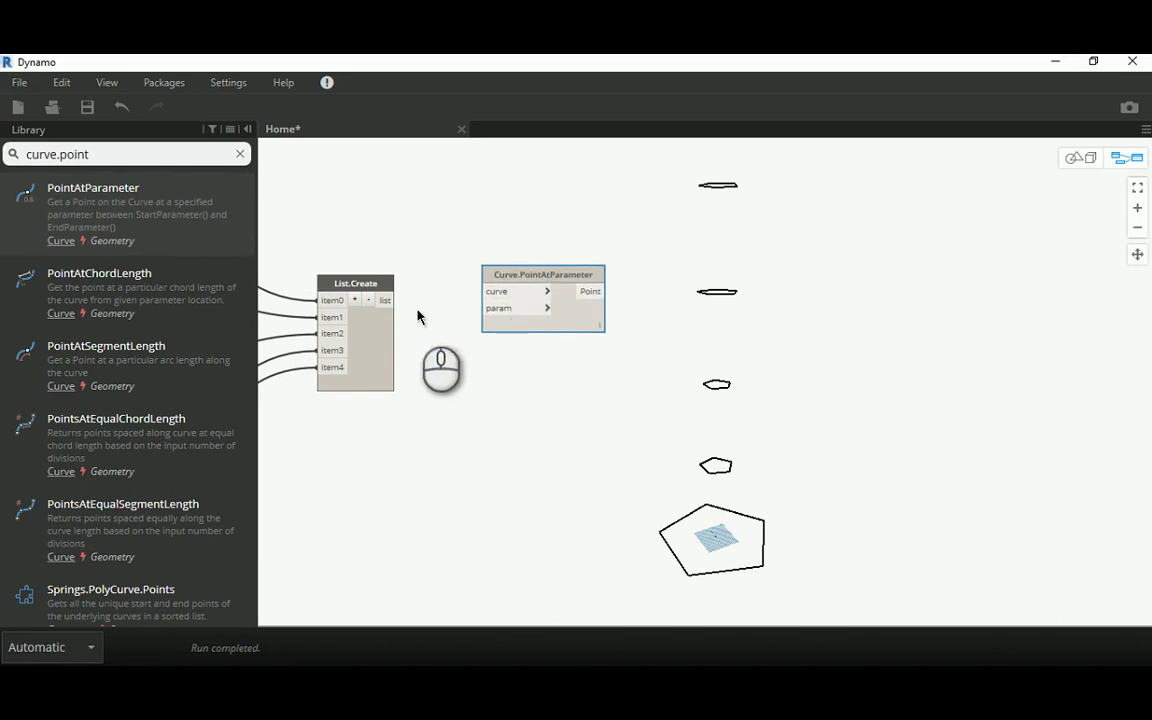
click(386, 300)
click(498, 290)
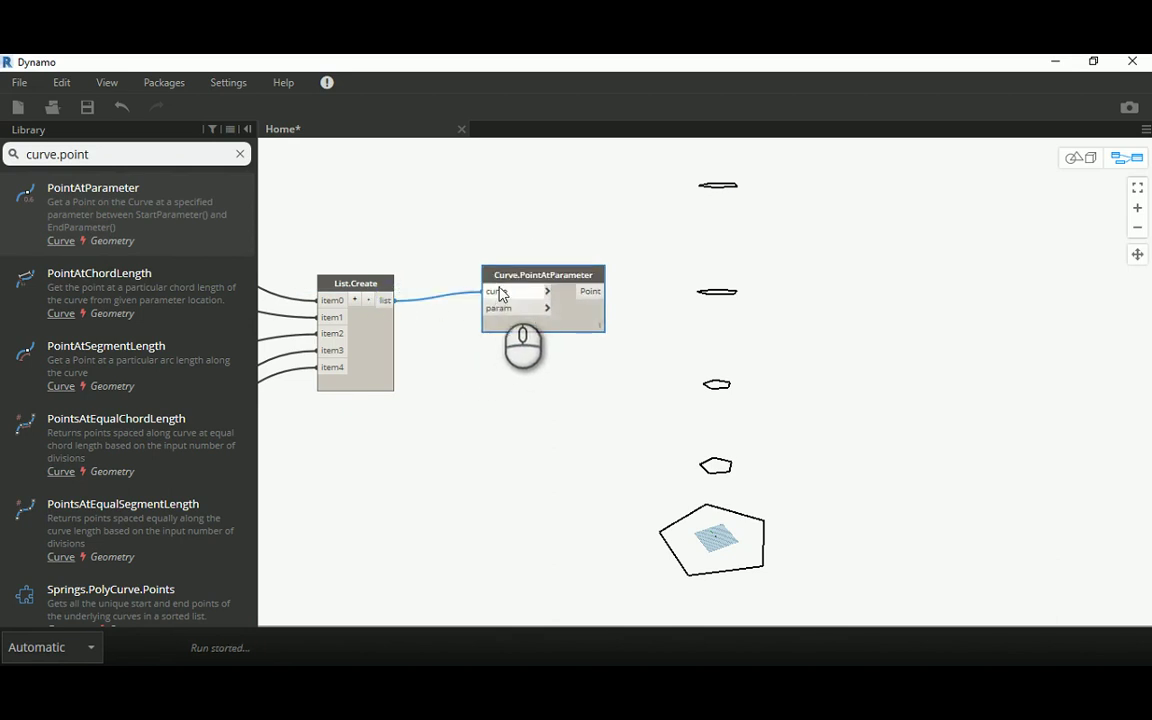
Step: Examine the points generated on the polygons and the description of the param input on Curve.PointAtParameter
scroll(746, 437, up, 2)
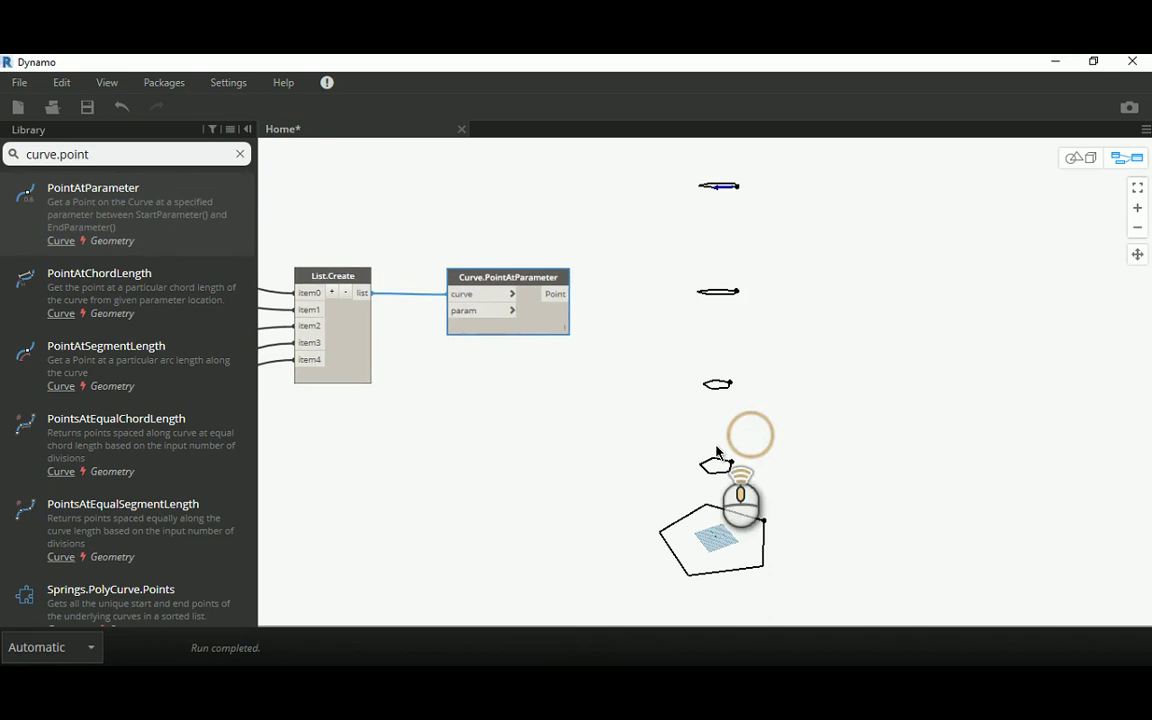
middle_drag(624, 414, 669, 414)
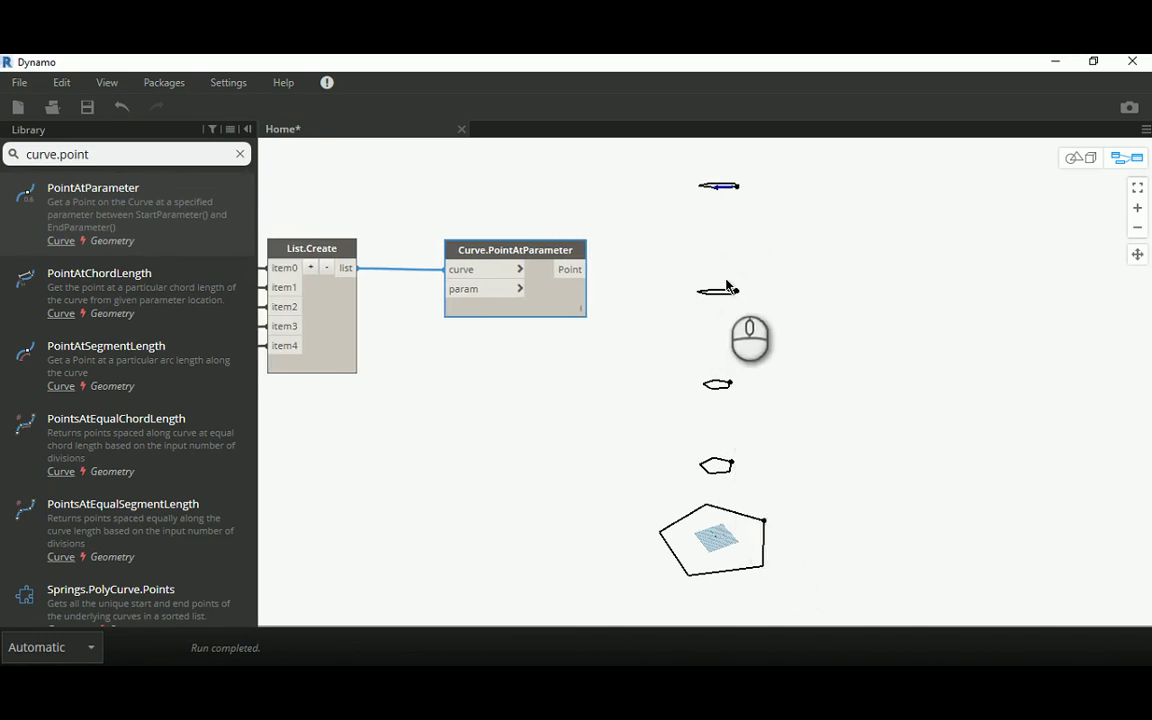
mouse_move(478, 295)
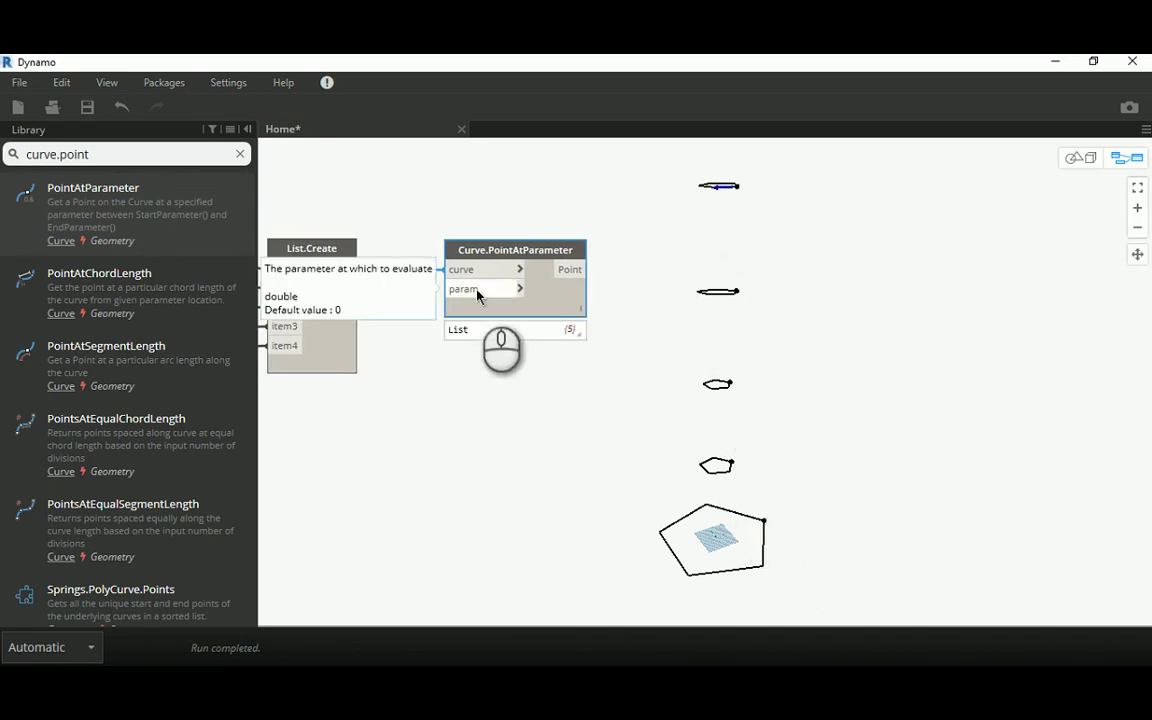
middle_drag(461, 361, 551, 332)
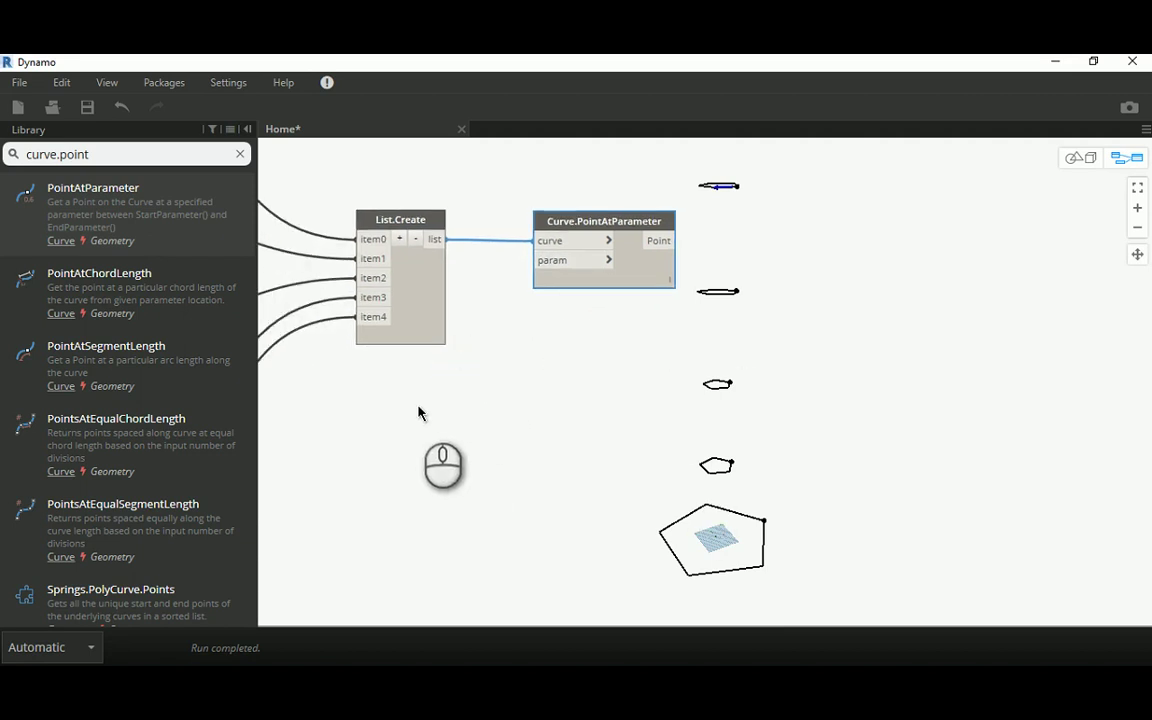
Step: Create a code block with the range 0.02..0.98..0.04 below List.Create and connect it to the param input of Curve.PointAtParameter
double_click(418, 412)
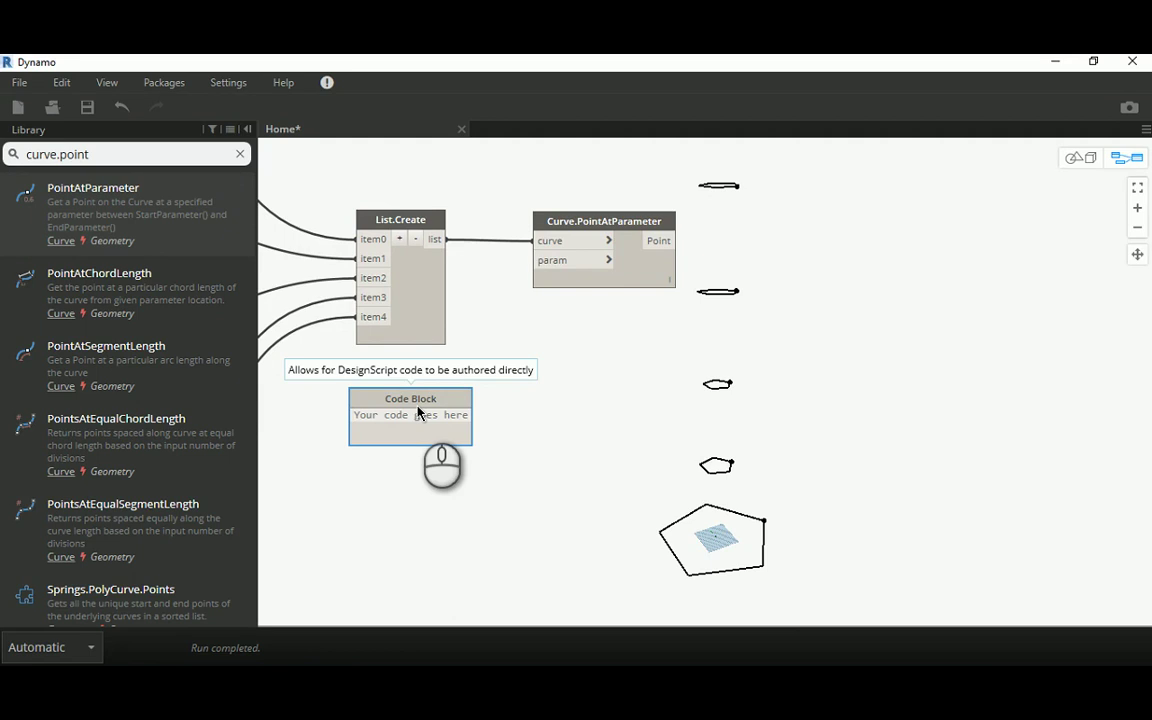
text(0.02..0.98..0.04)
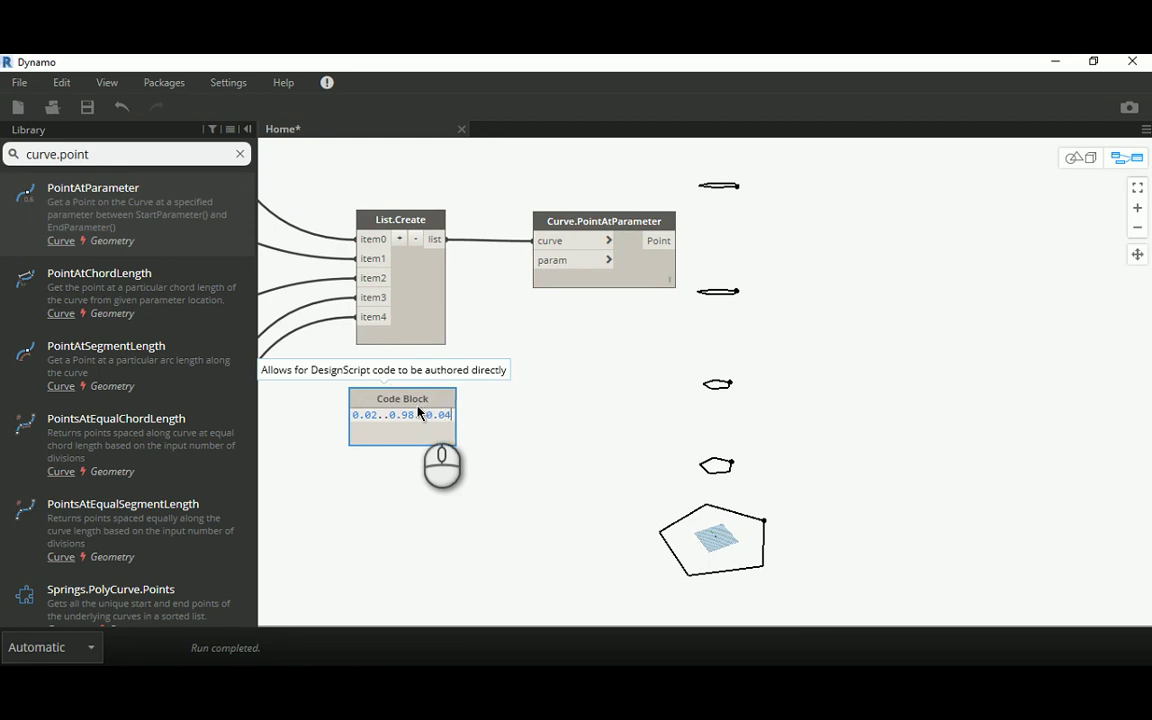
click(345, 512)
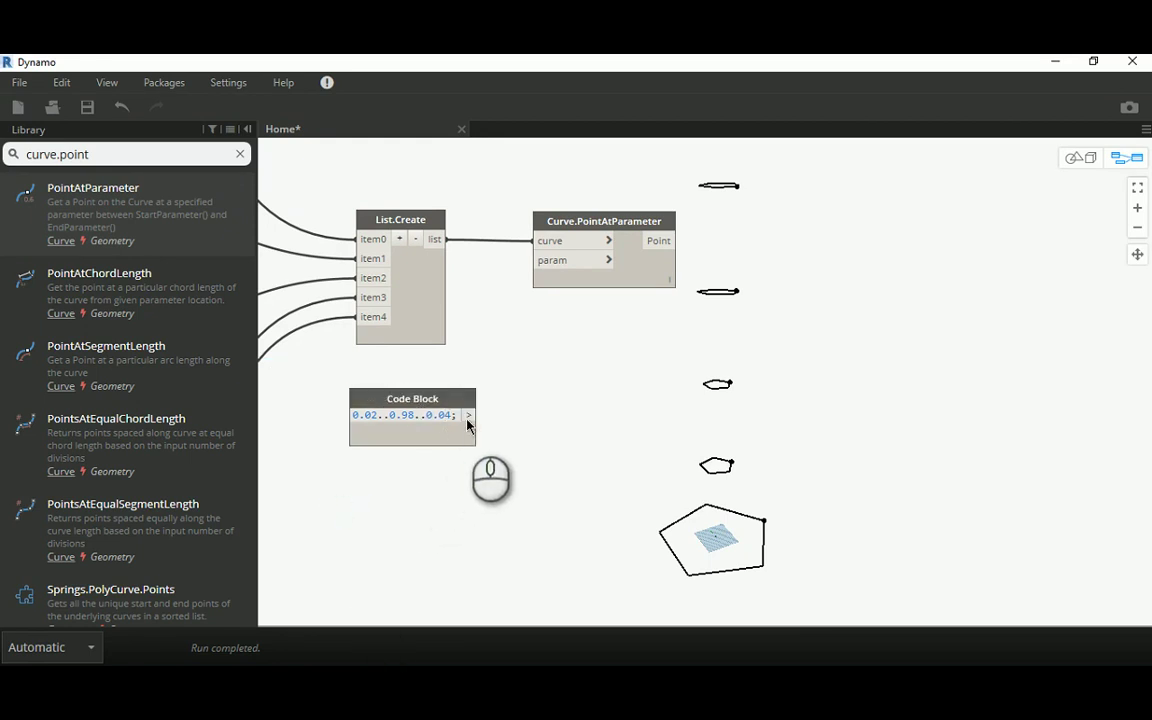
drag(467, 424, 537, 260)
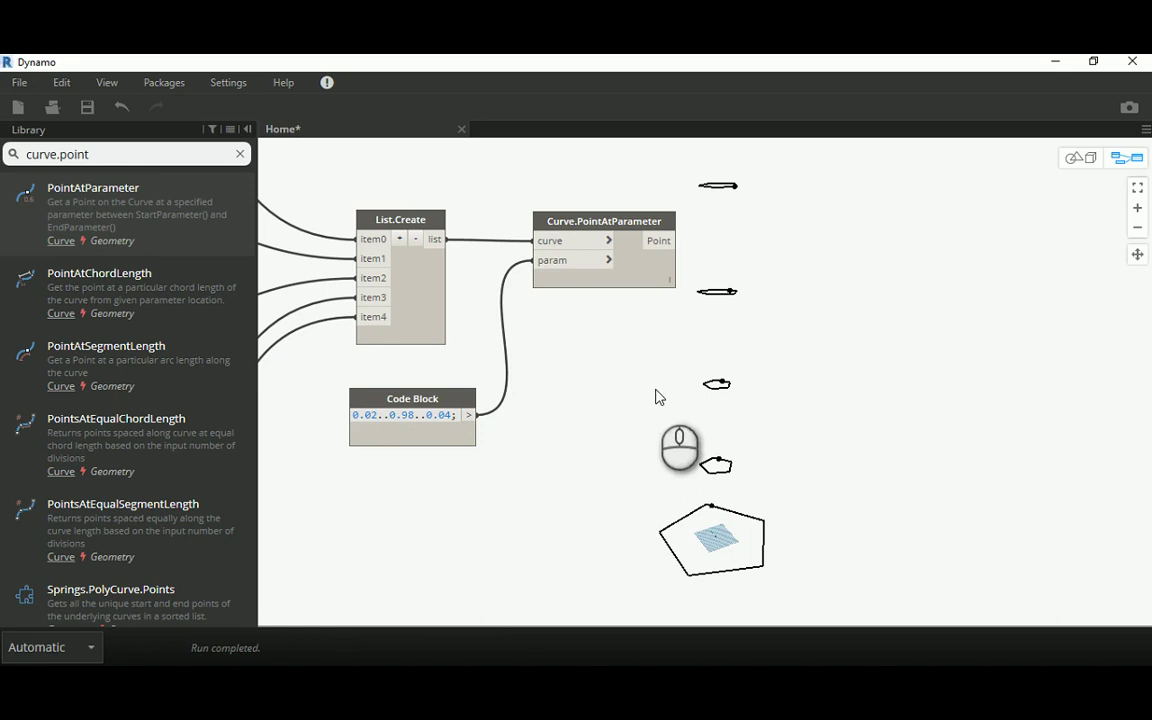
Step: Set the lacing of the Curve.PointAtParameter node to Cross Product
click(647, 279)
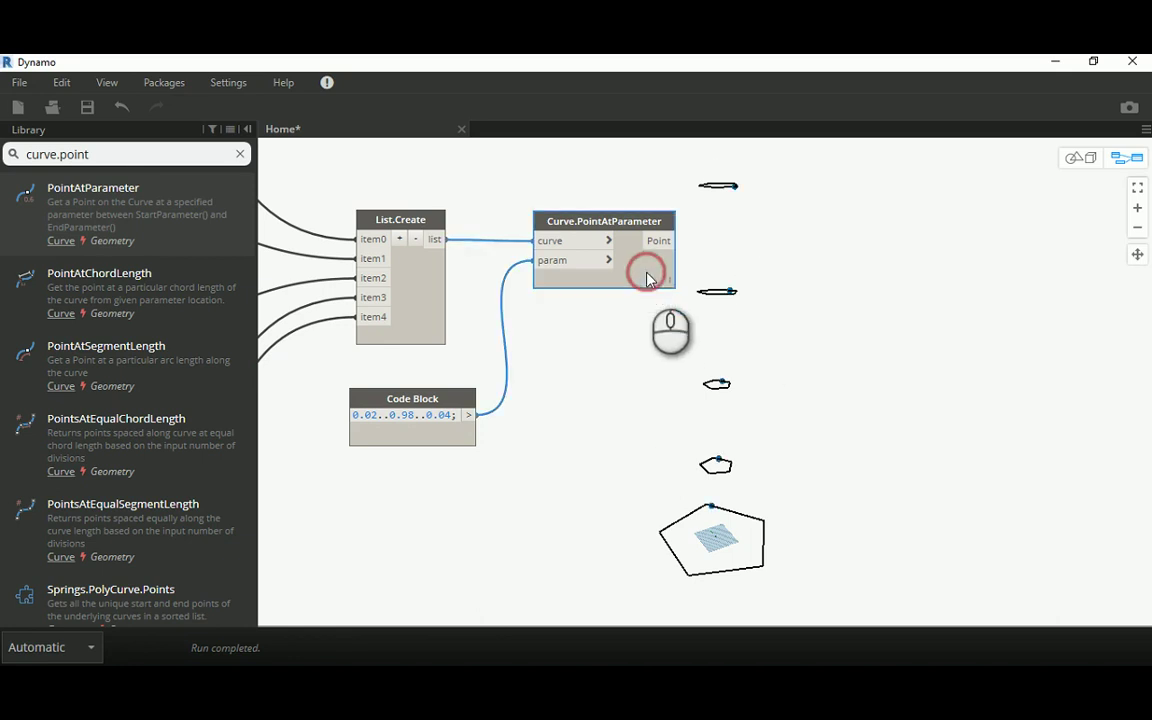
right_click(647, 279)
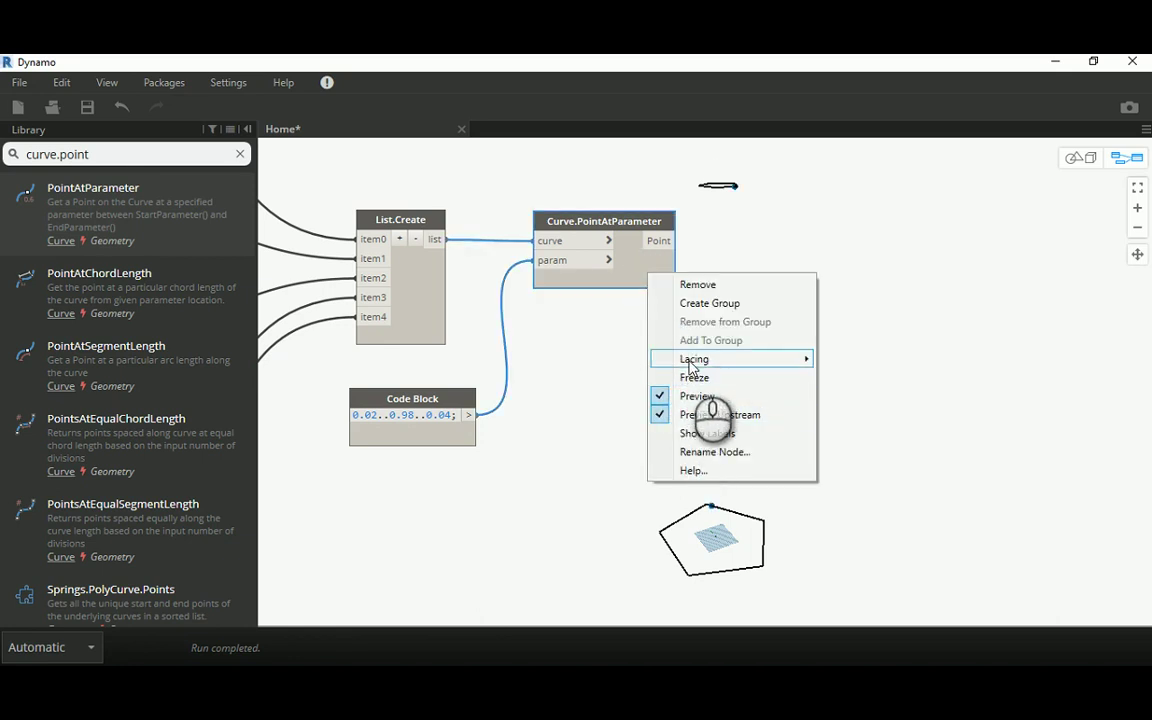
mouse_move(770, 359)
click(830, 396)
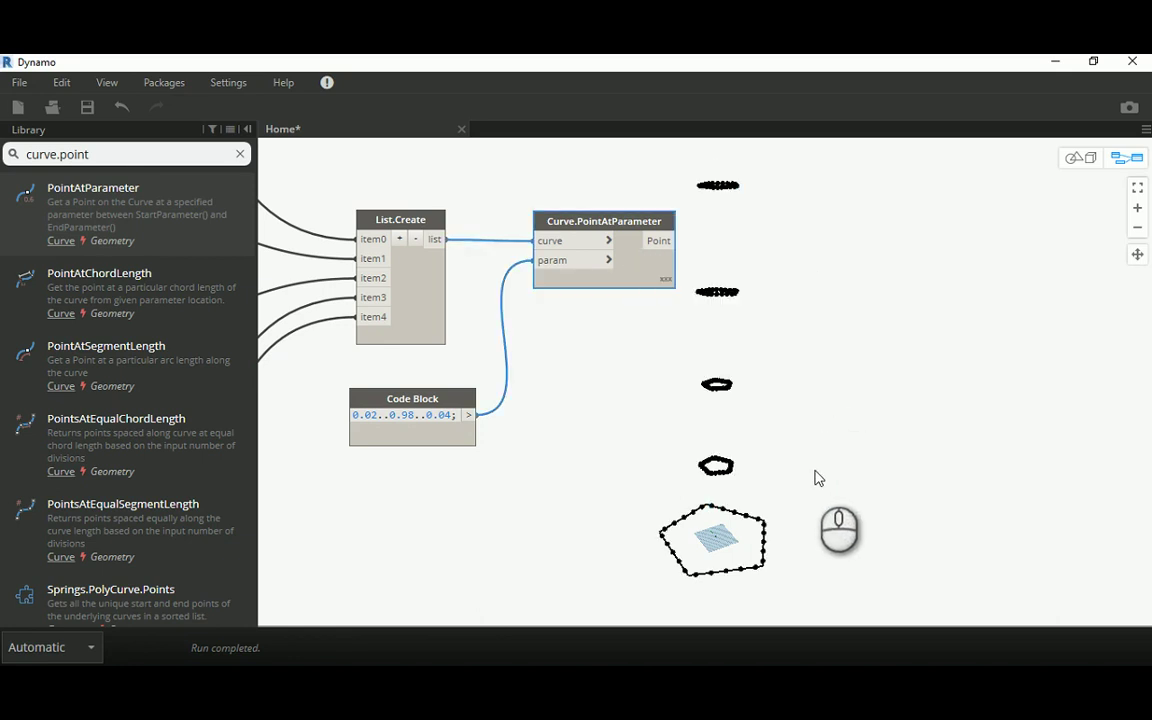
Step: Examine the points distributed along the polygons in the 3D preview and the range in the code block
middle_drag(815, 478, 759, 455)
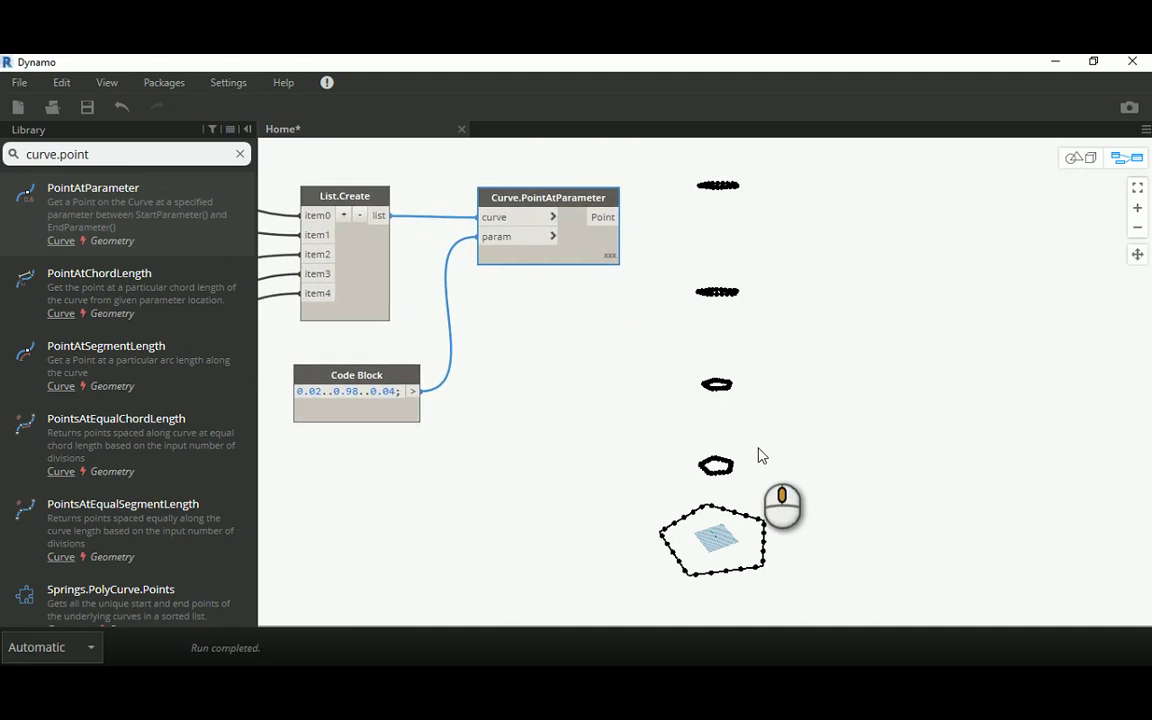
click(1087, 160)
scroll(725, 530, up, 8)
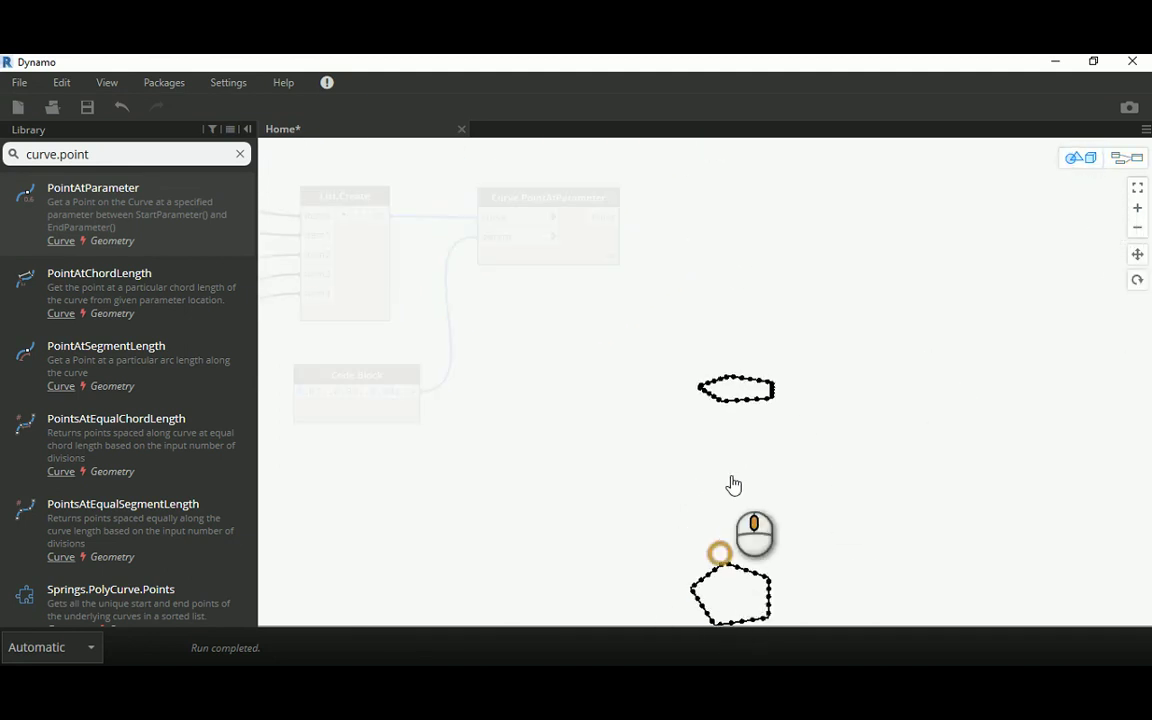
middle_drag(732, 478, 781, 173)
scroll(682, 477, up, 2)
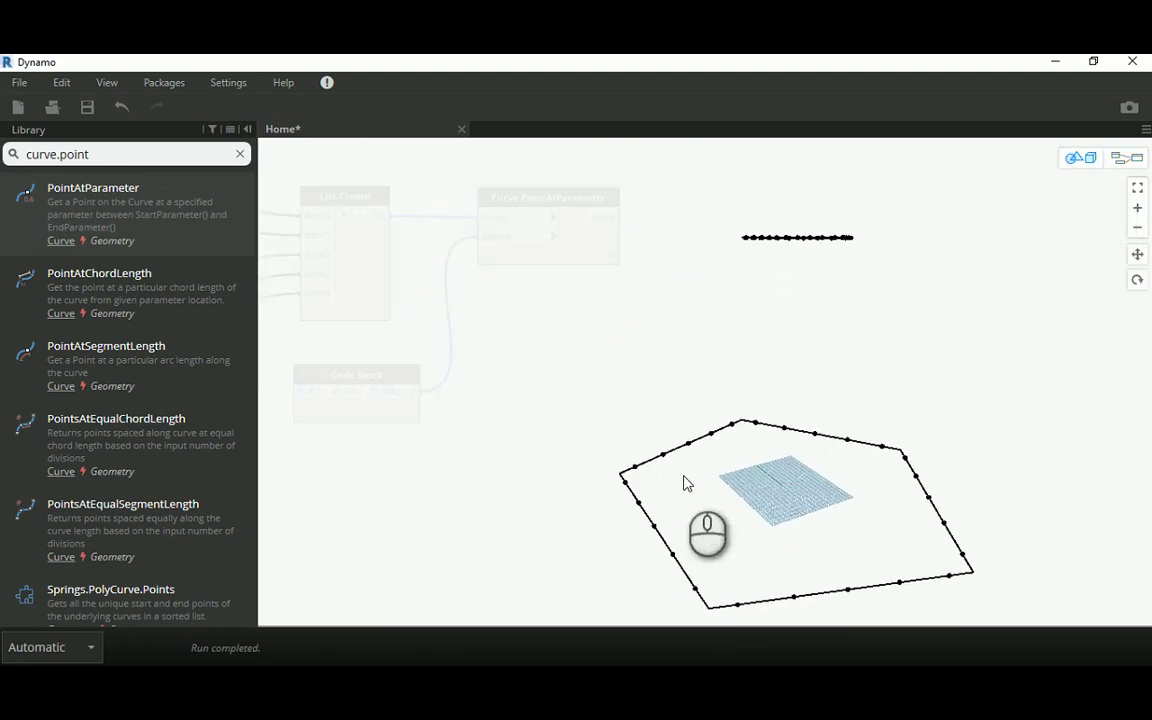
middle_drag(733, 514, 736, 451)
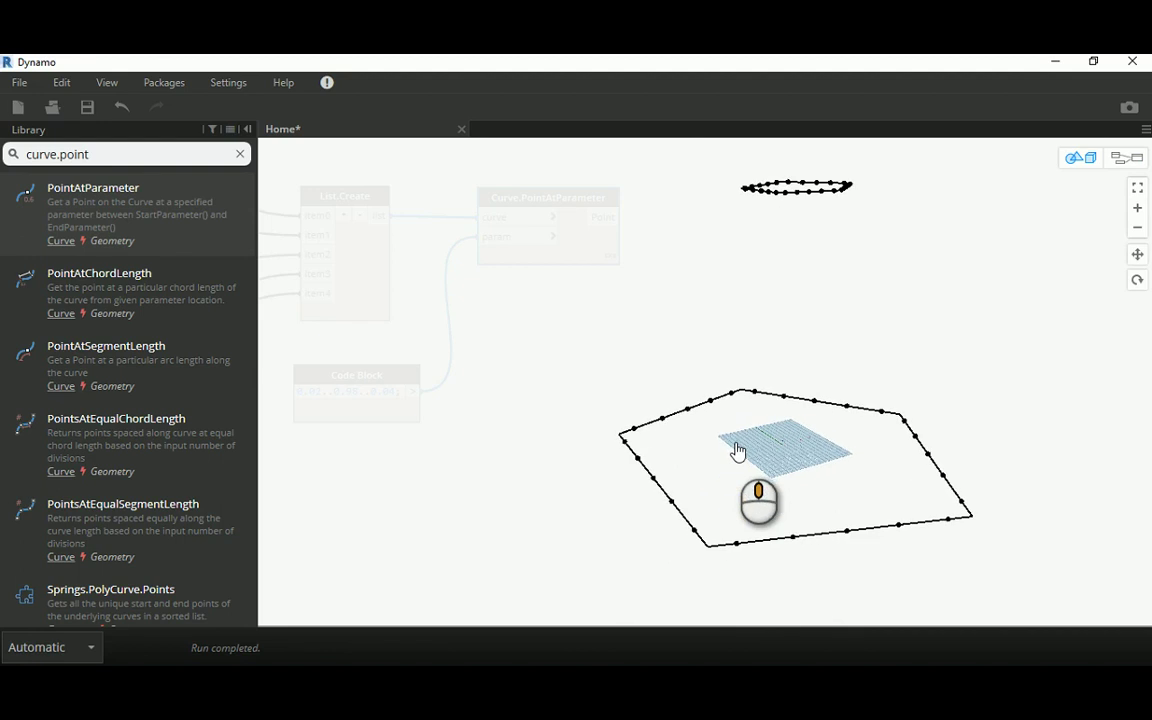
click(1127, 158)
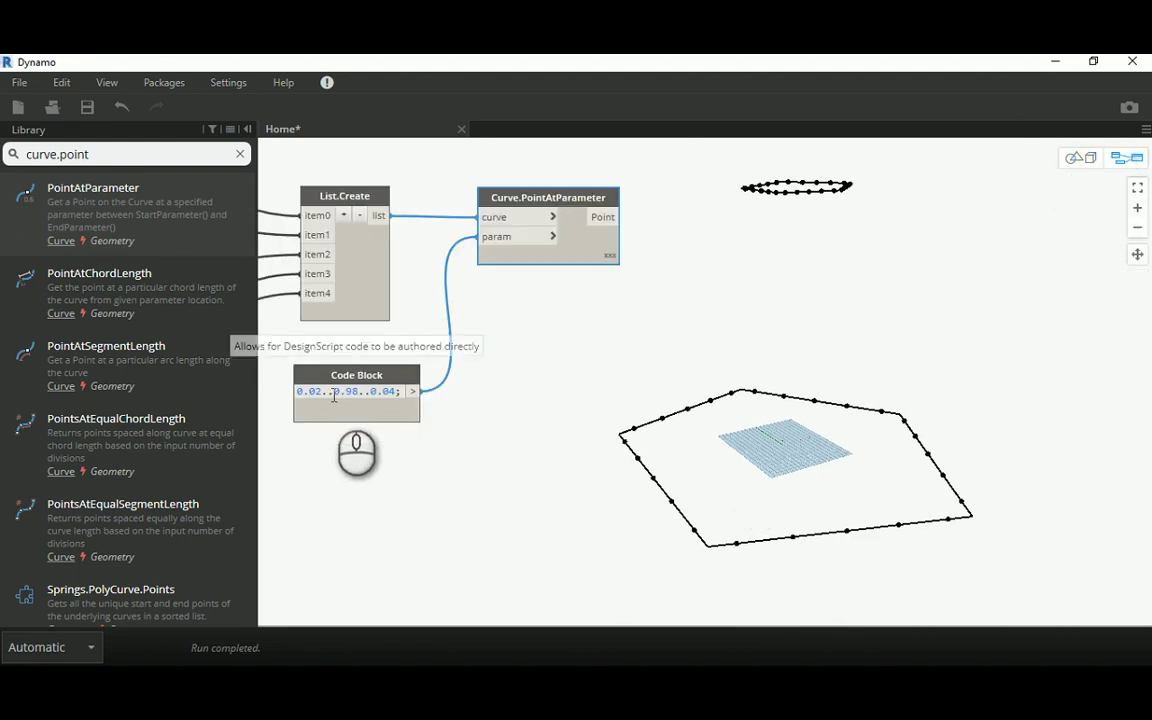
mouse_move(329, 396)
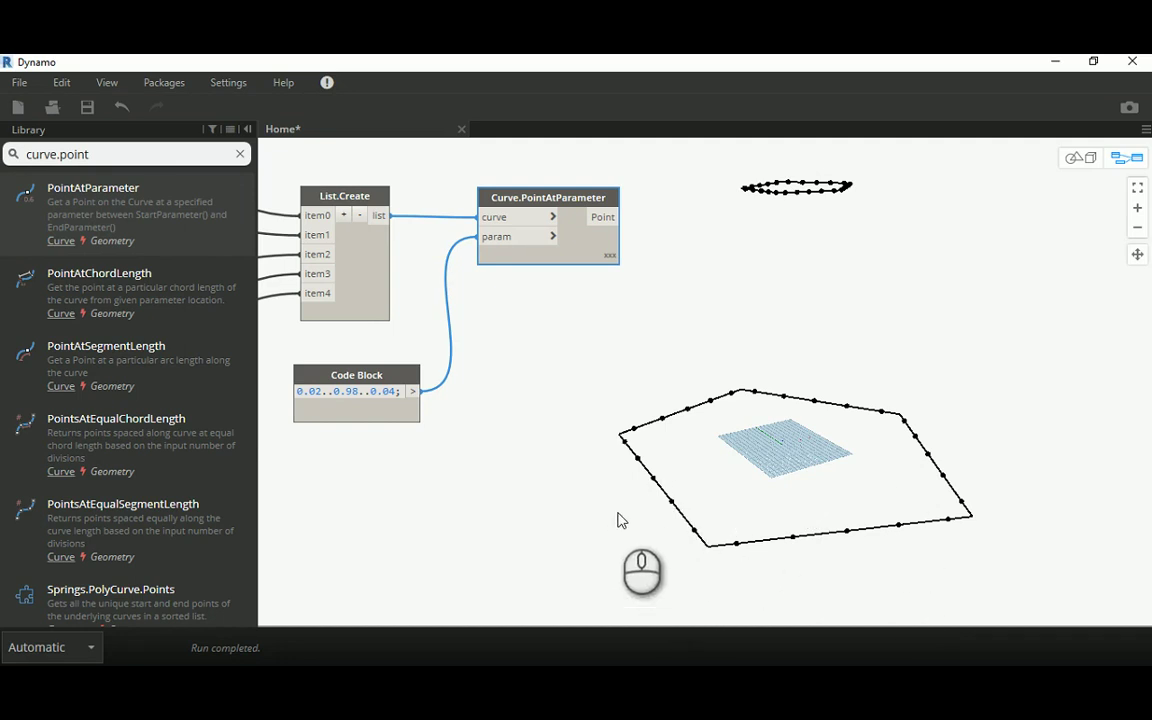
Step: Inspect the points on the polygons again and highlight the ones produced by the Curve.PointAtParameter node
middle_drag(560, 401, 523, 427)
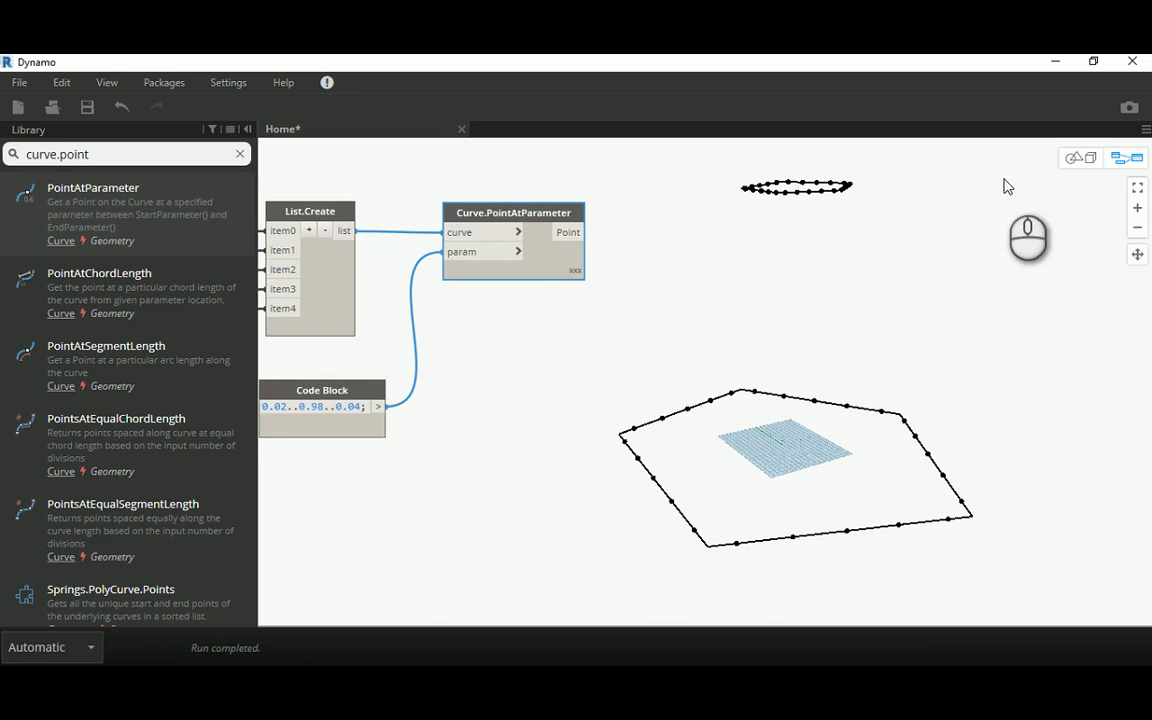
click(1081, 157)
middle_drag(850, 287, 820, 273)
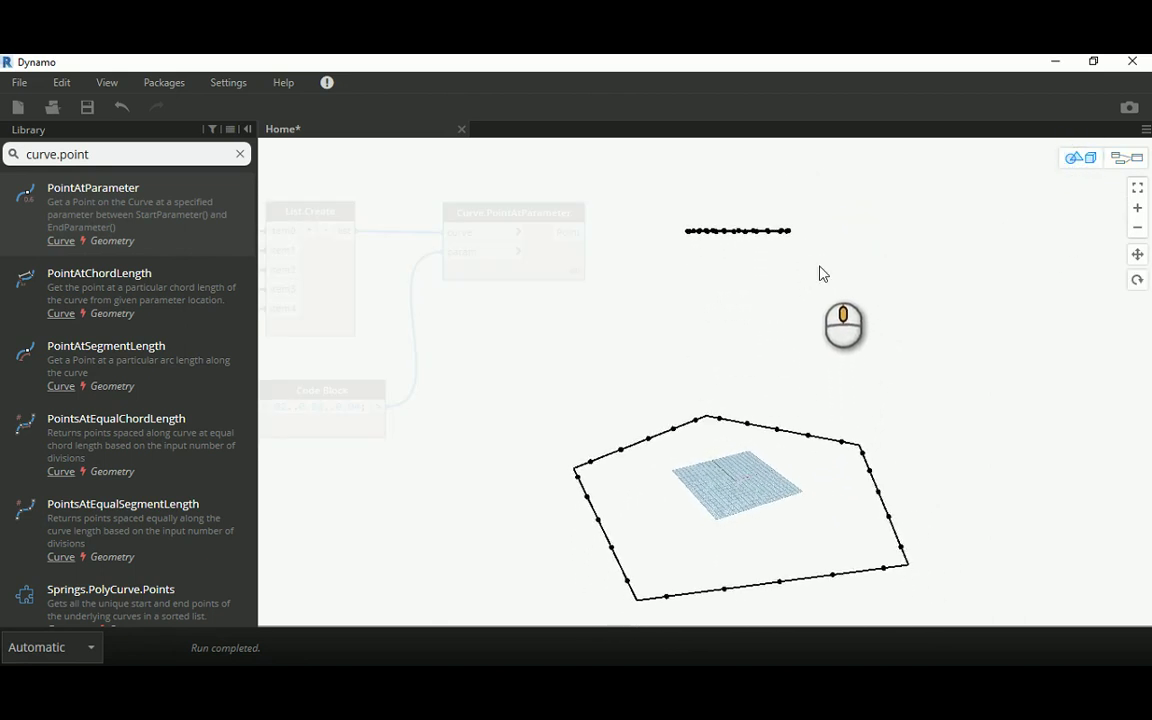
click(1127, 157)
middle_drag(753, 314, 568, 352)
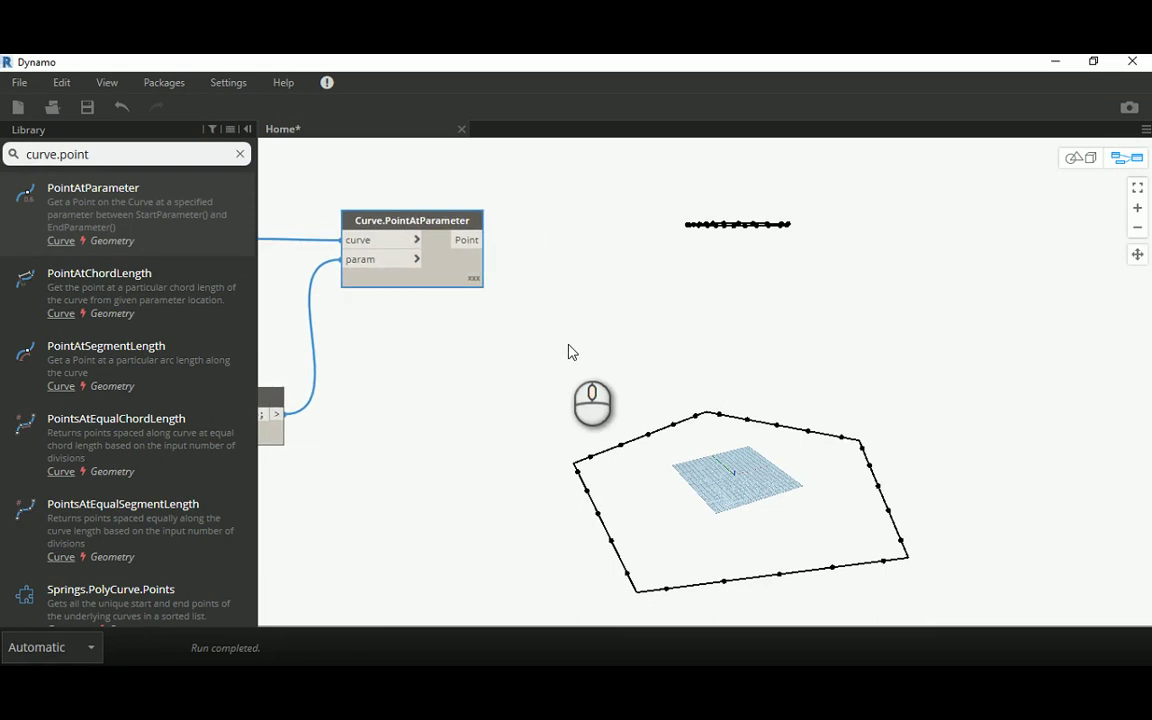
scroll(568, 352, down, 2)
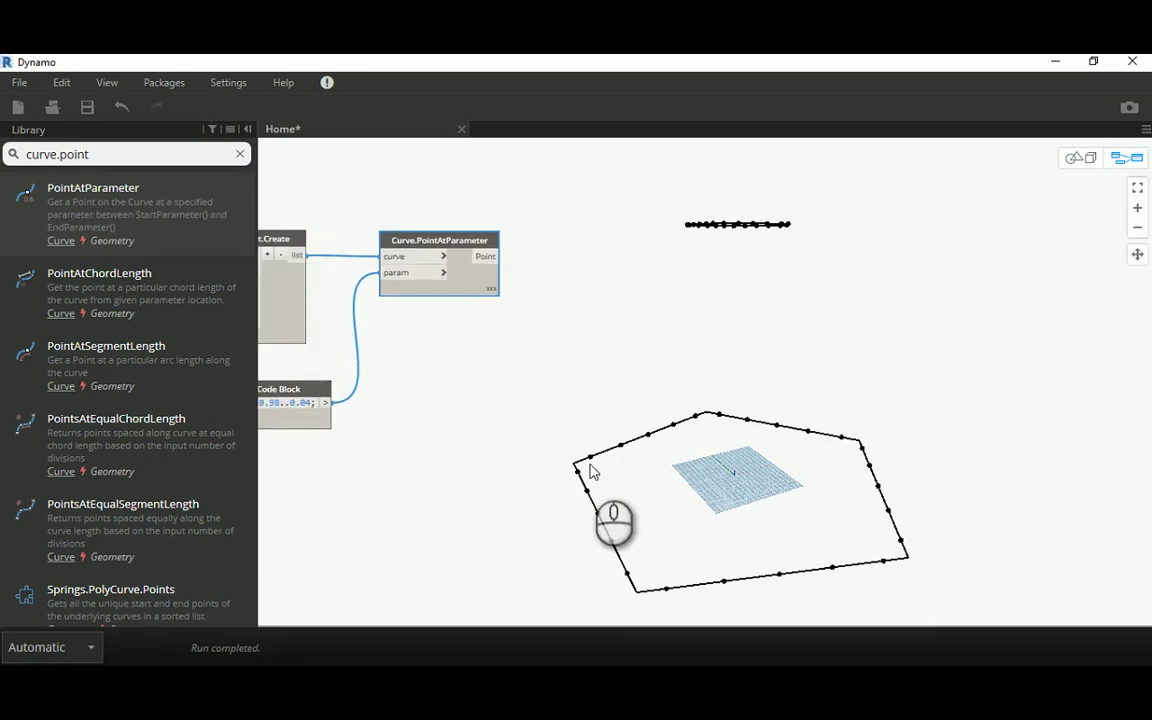
click(557, 303)
middle_drag(440, 342, 520, 345)
click(523, 235)
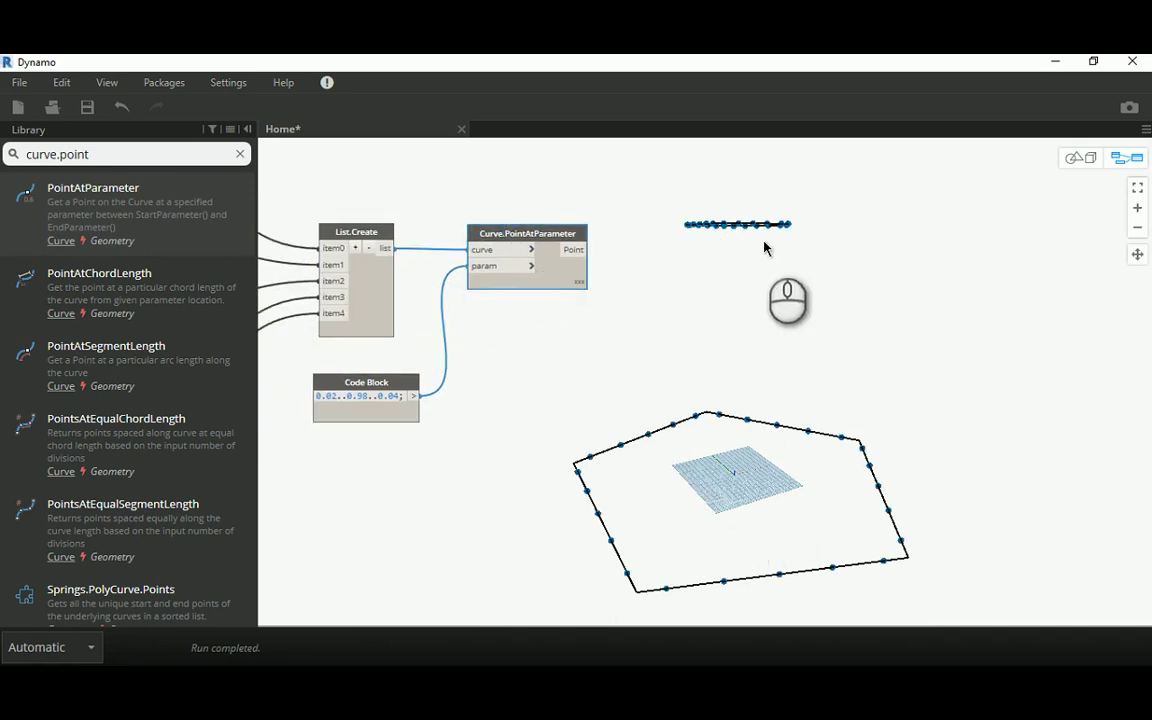
mouse_move(548, 250)
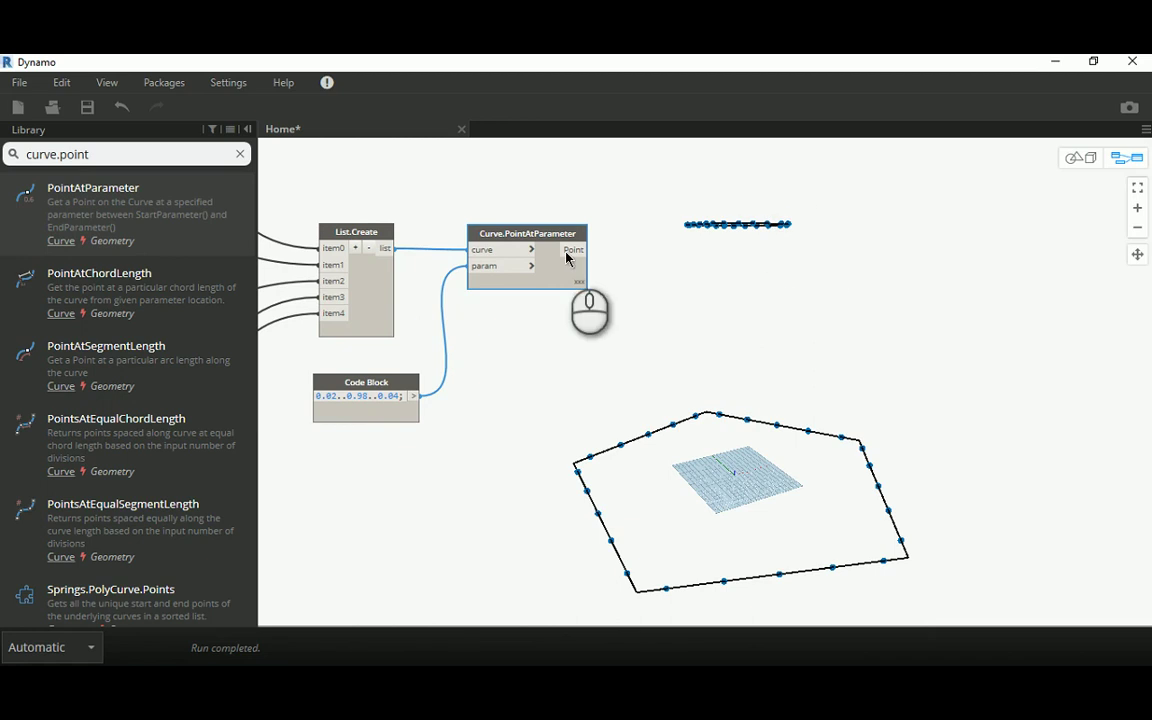
click(548, 338)
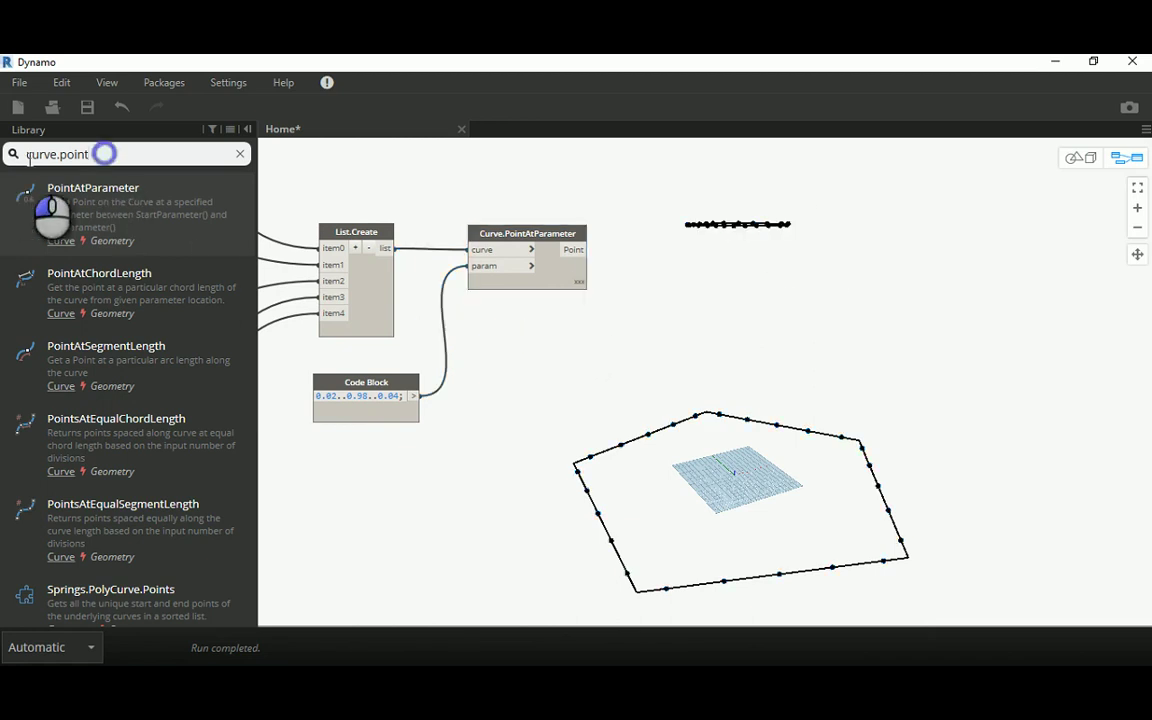
Step: Find the Transpose node in the library, place List.Transpose beside Curve.PointAtParameter and connect the Point output to its lists input
drag(103, 154, 26, 154)
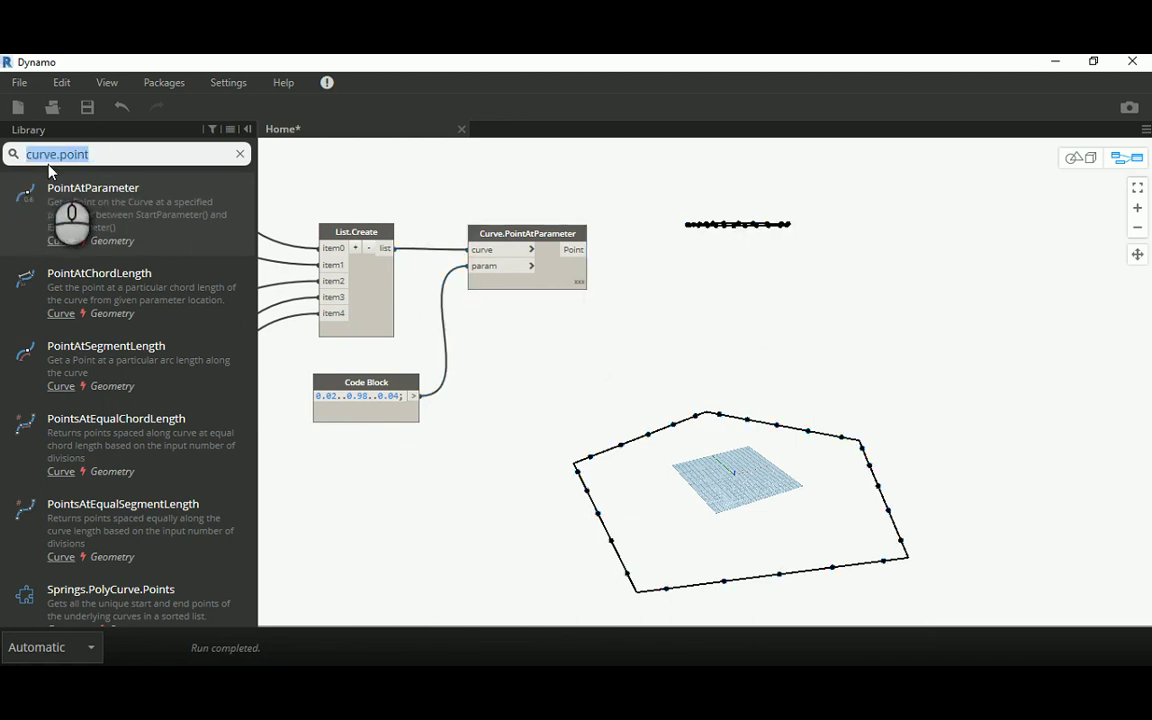
text(transp)
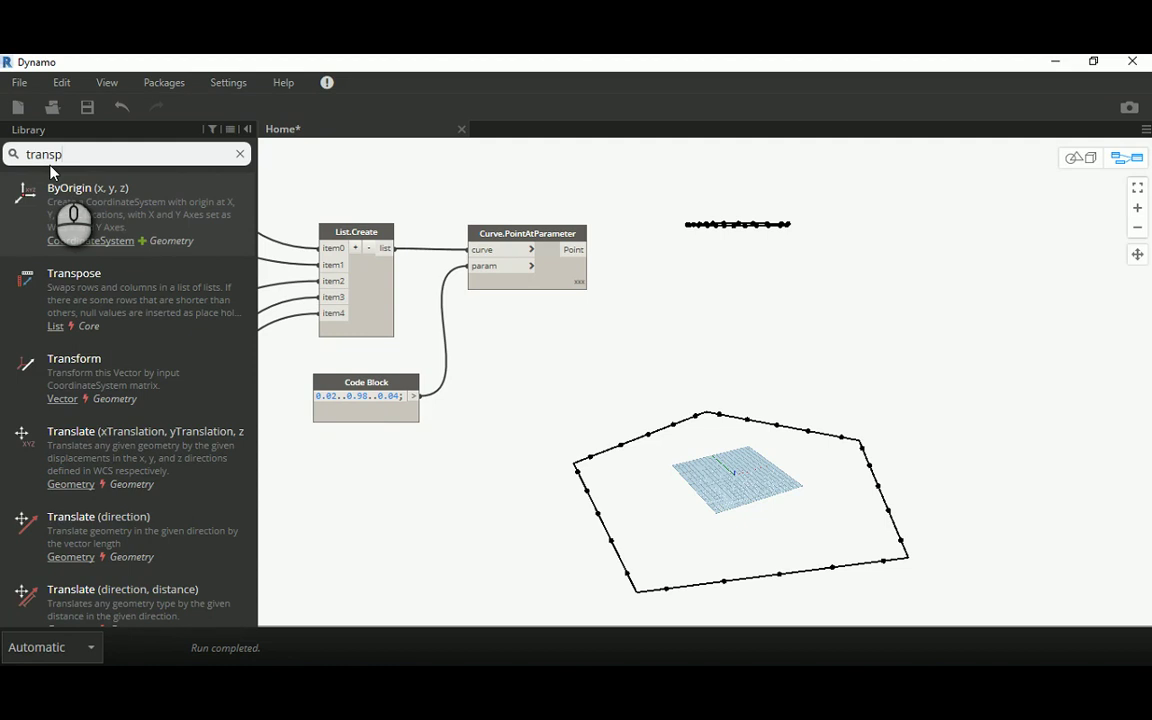
text(os)
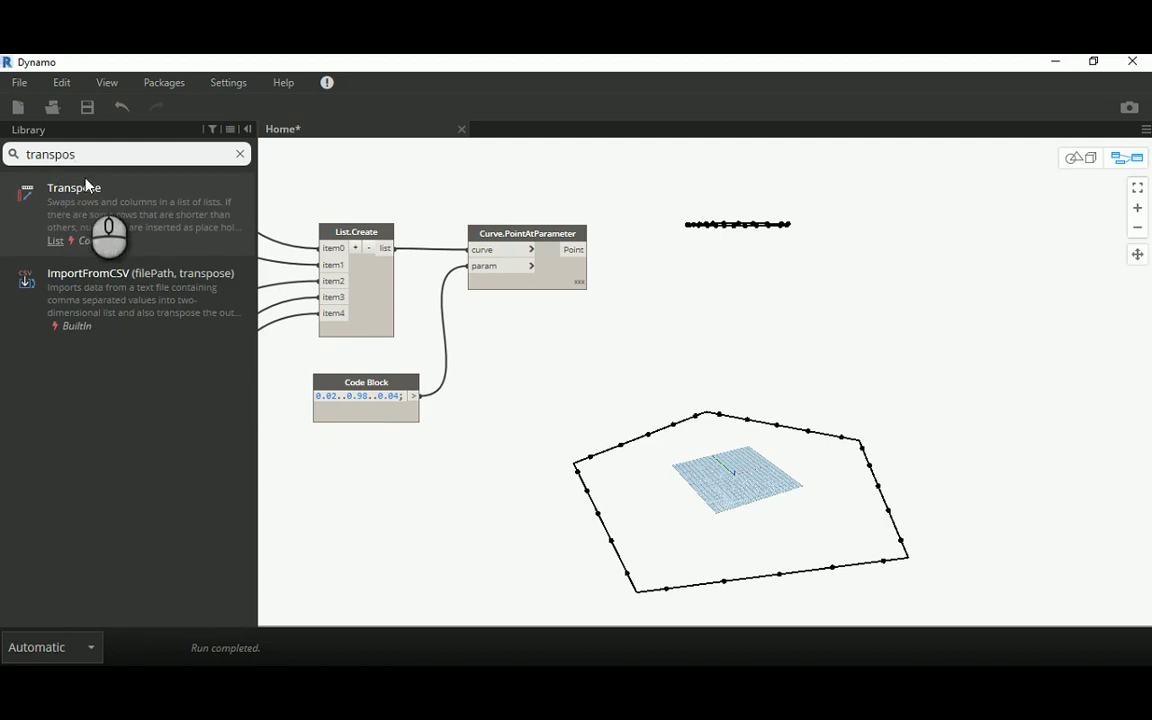
click(239, 217)
drag(720, 362, 686, 236)
click(573, 249)
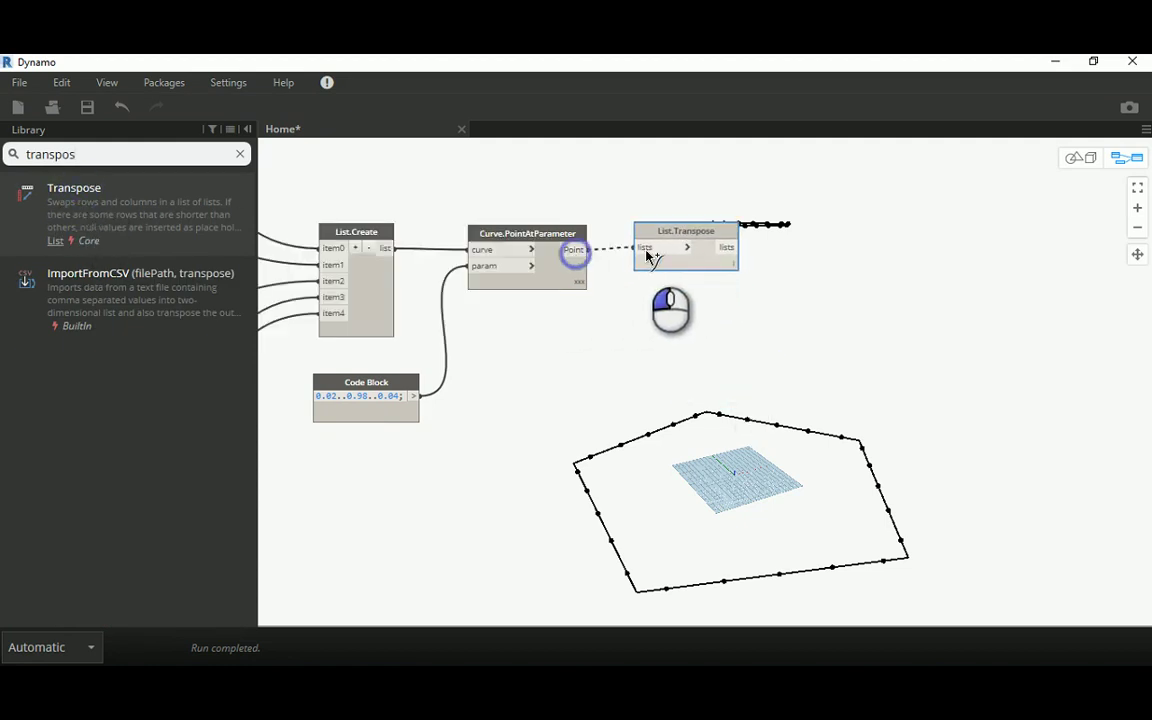
click(642, 248)
click(674, 231)
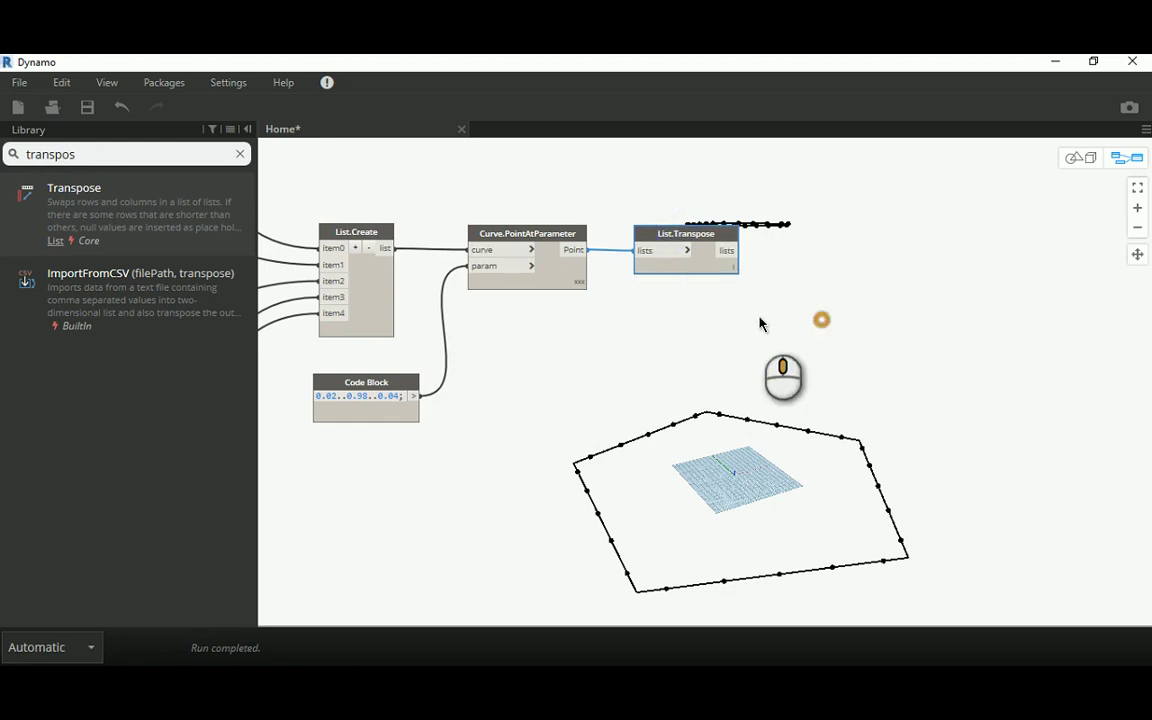
middle_drag(761, 324, 720, 258)
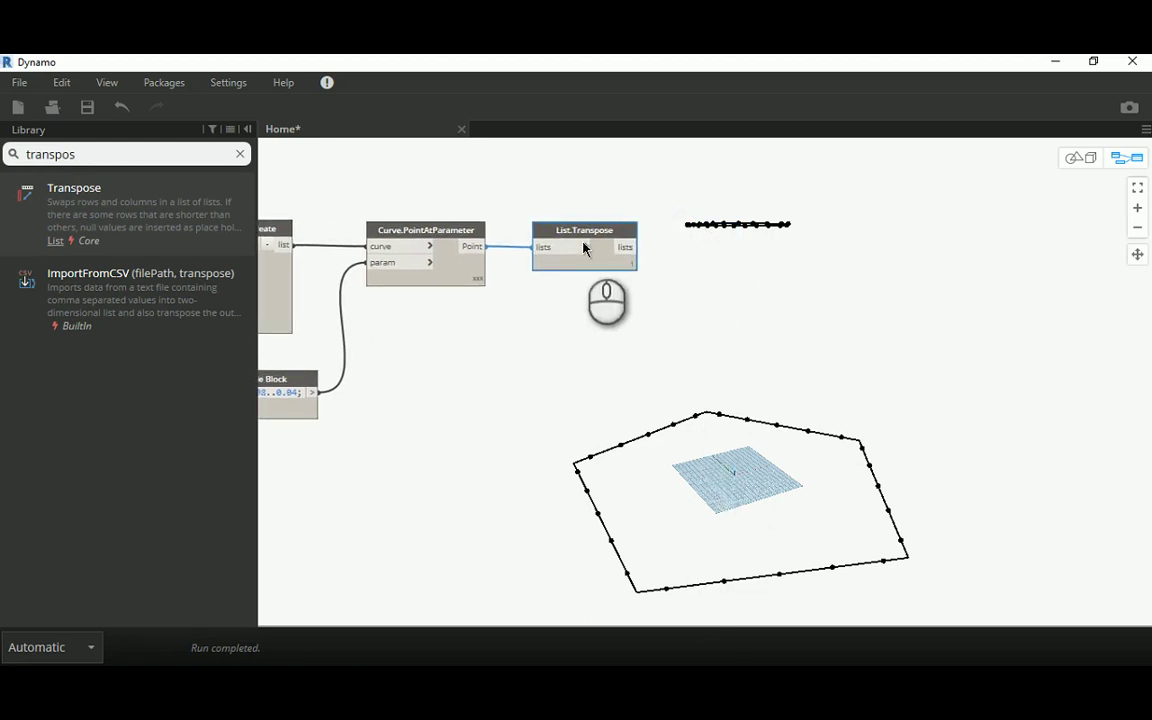
mouse_move(578, 235)
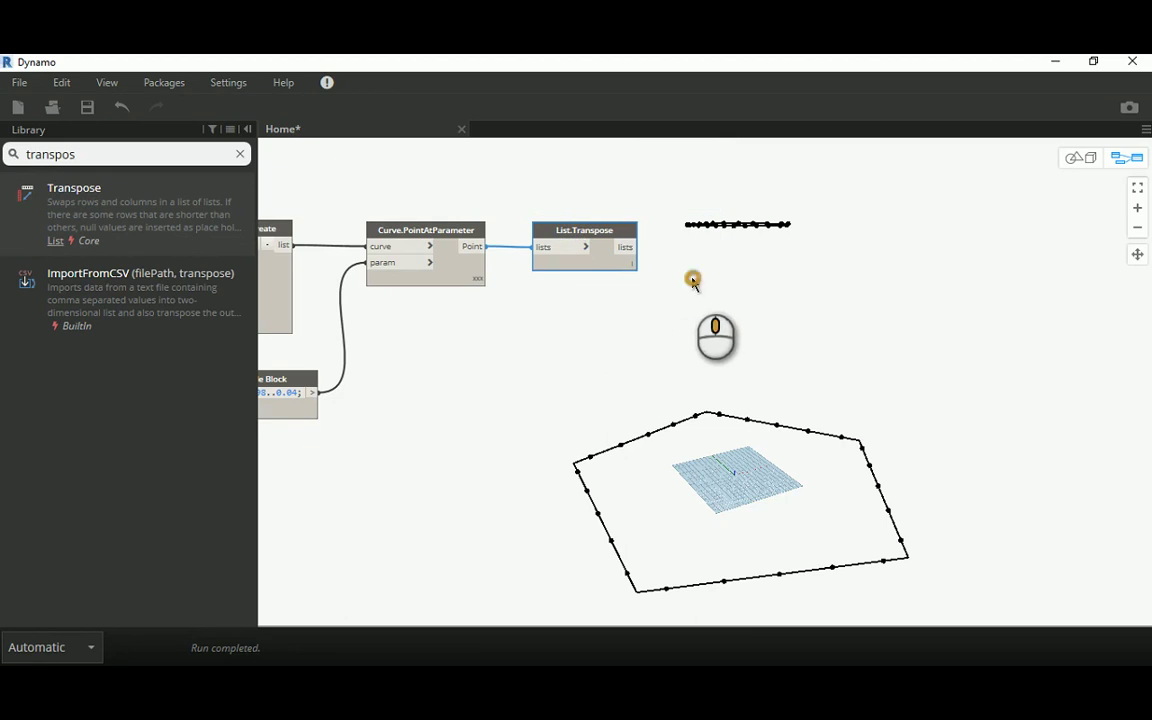
middle_drag(693, 279, 659, 282)
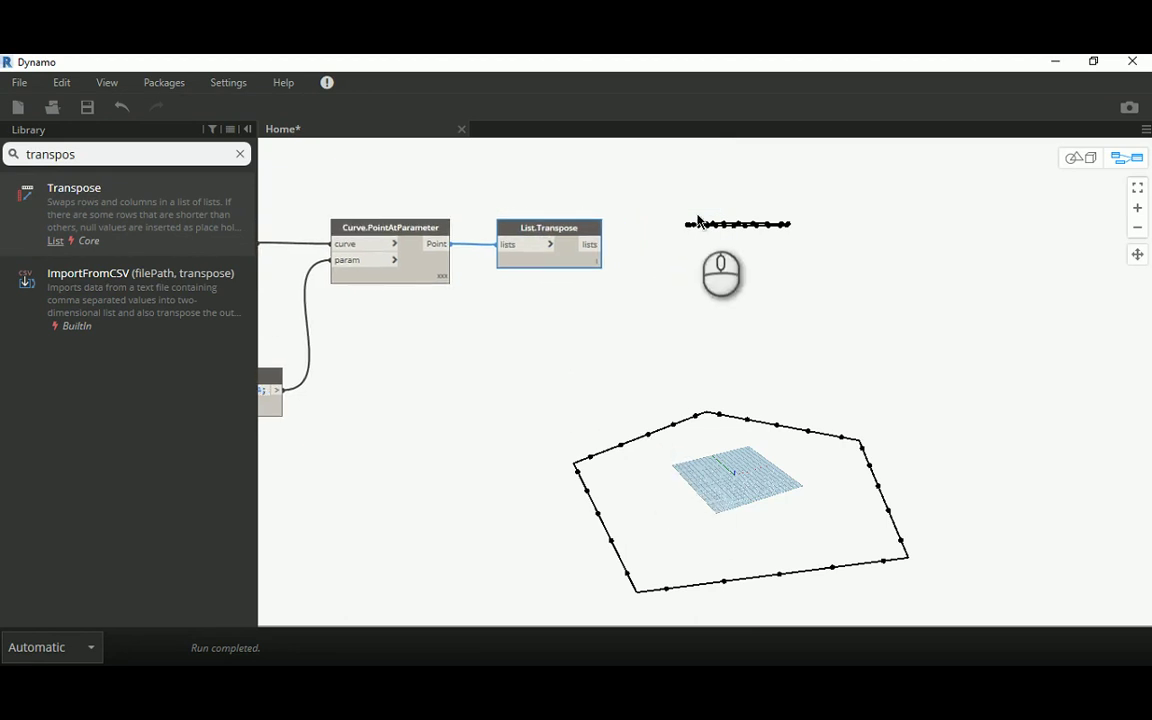
Step: Search the node library for "Nurbscurves .bypoint"
middle_drag(560, 313, 432, 330)
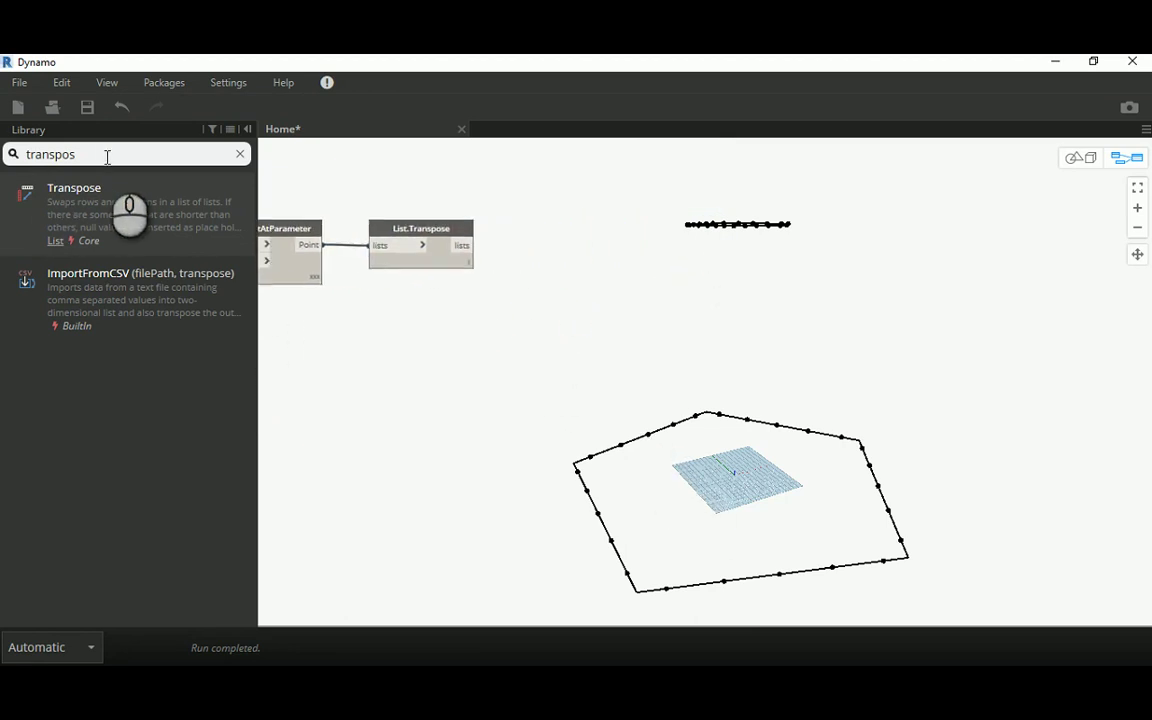
drag(108, 159, 27, 158)
mouse_move(55, 180)
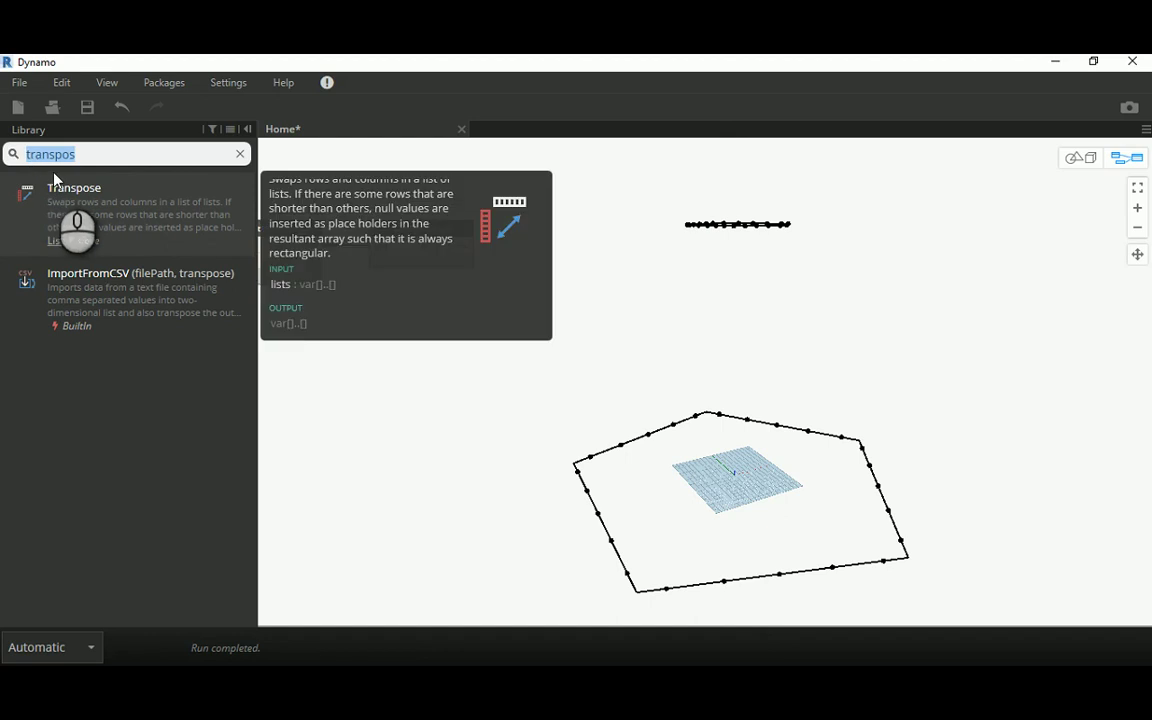
text(Nurb)
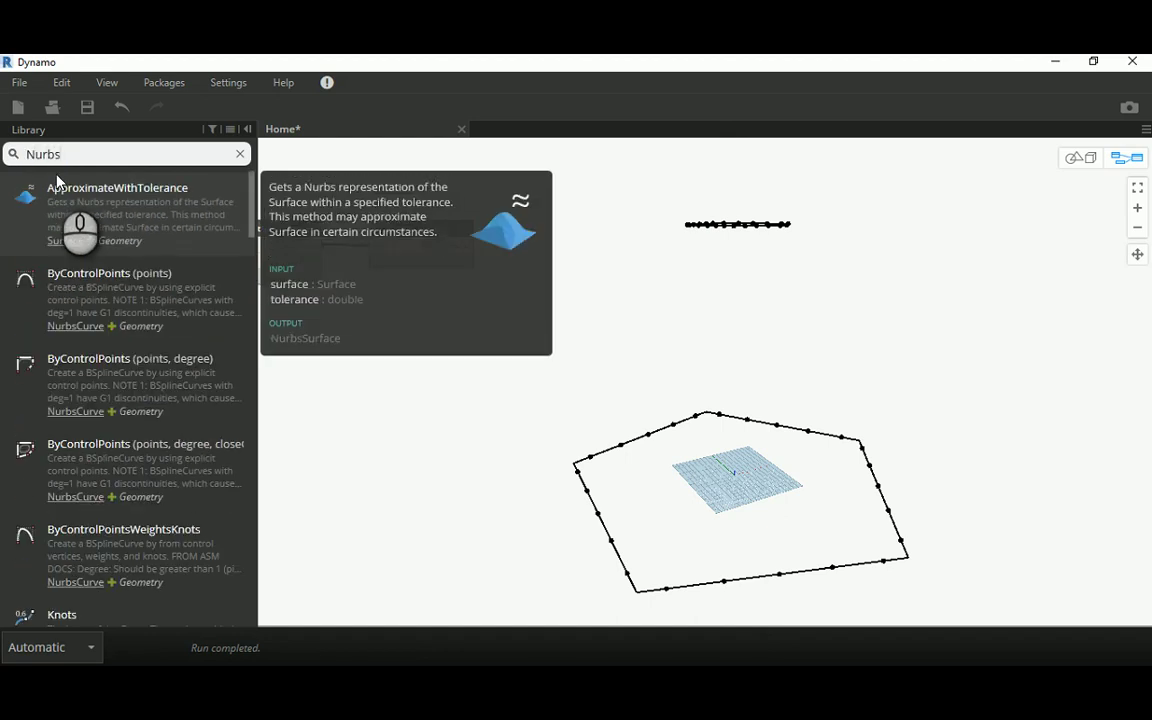
text(sbypoin)
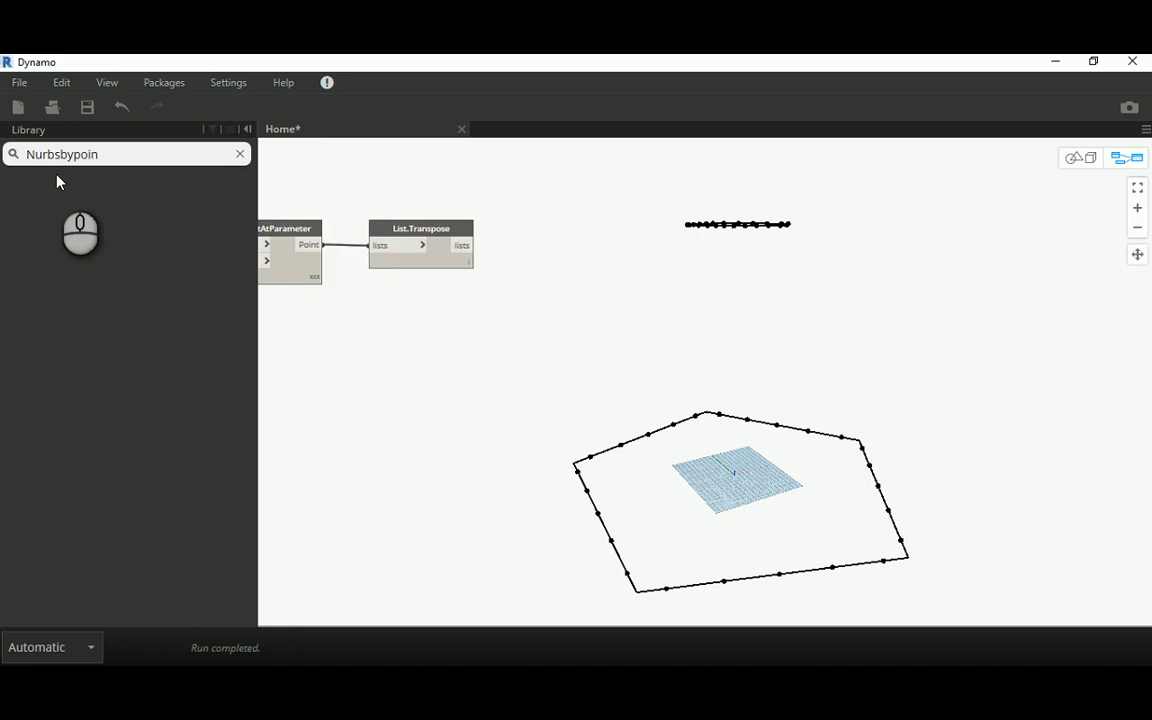
text(curves.)
text(t)
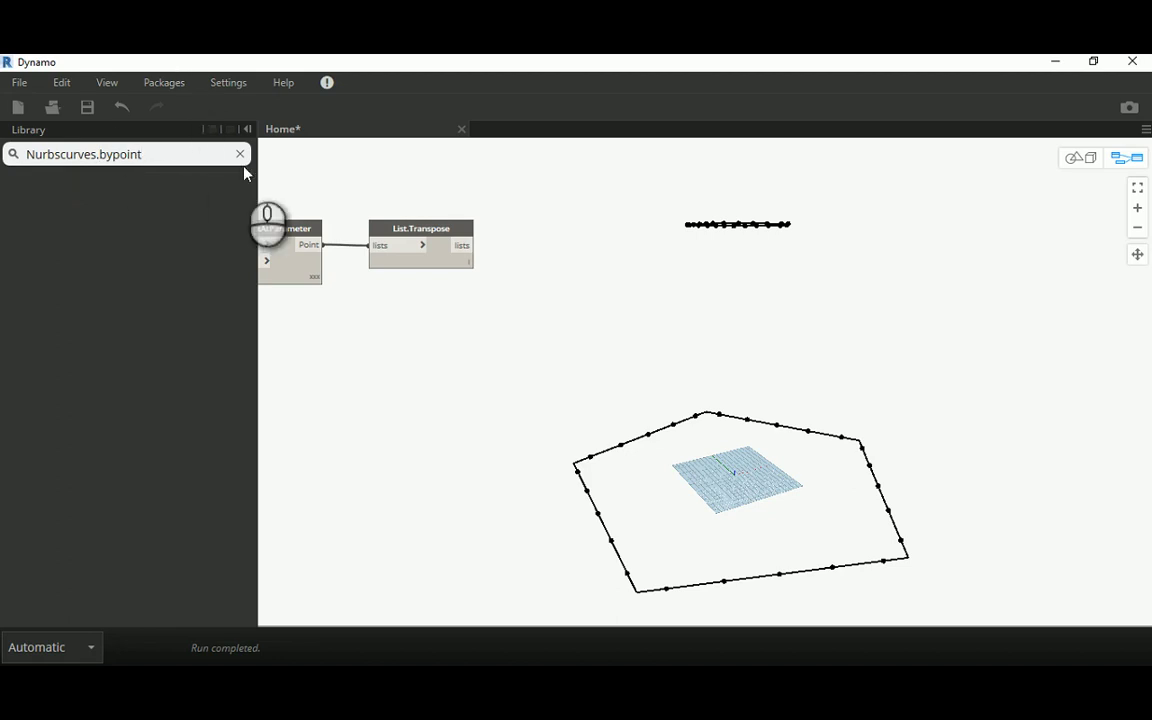
click(217, 158)
click(98, 154)
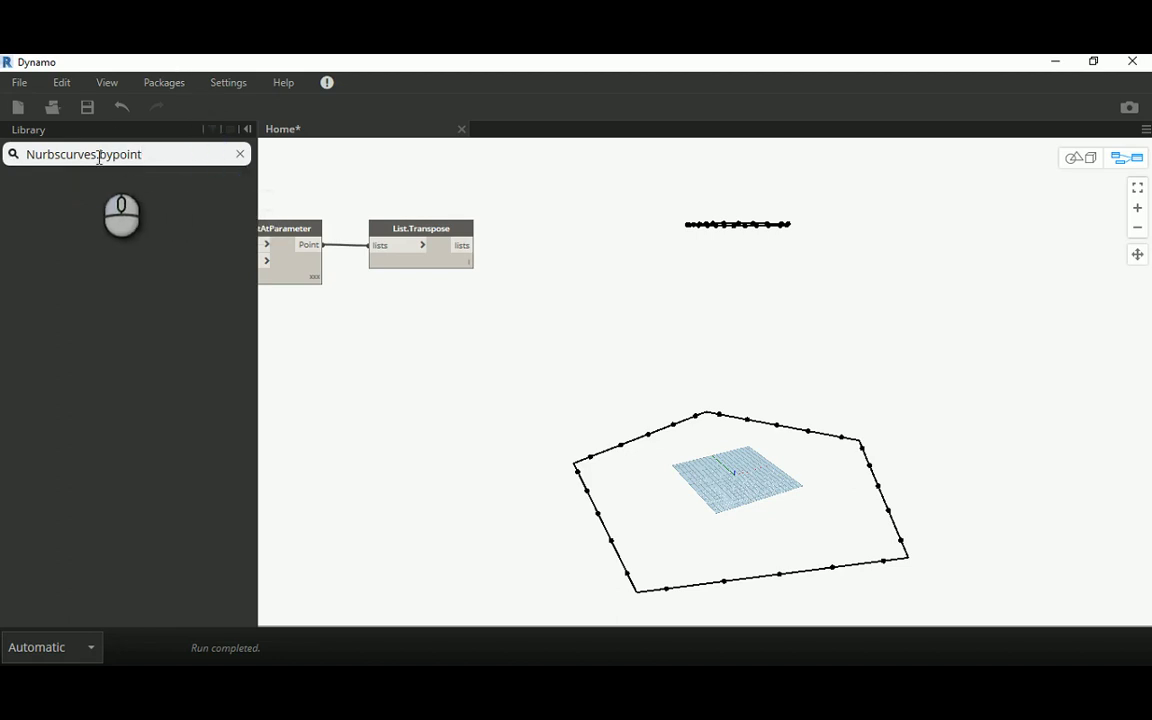
Step: Compare the NurbsCurve ByPoints variants in the library and place the one that takes only points
mouse_move(172, 196)
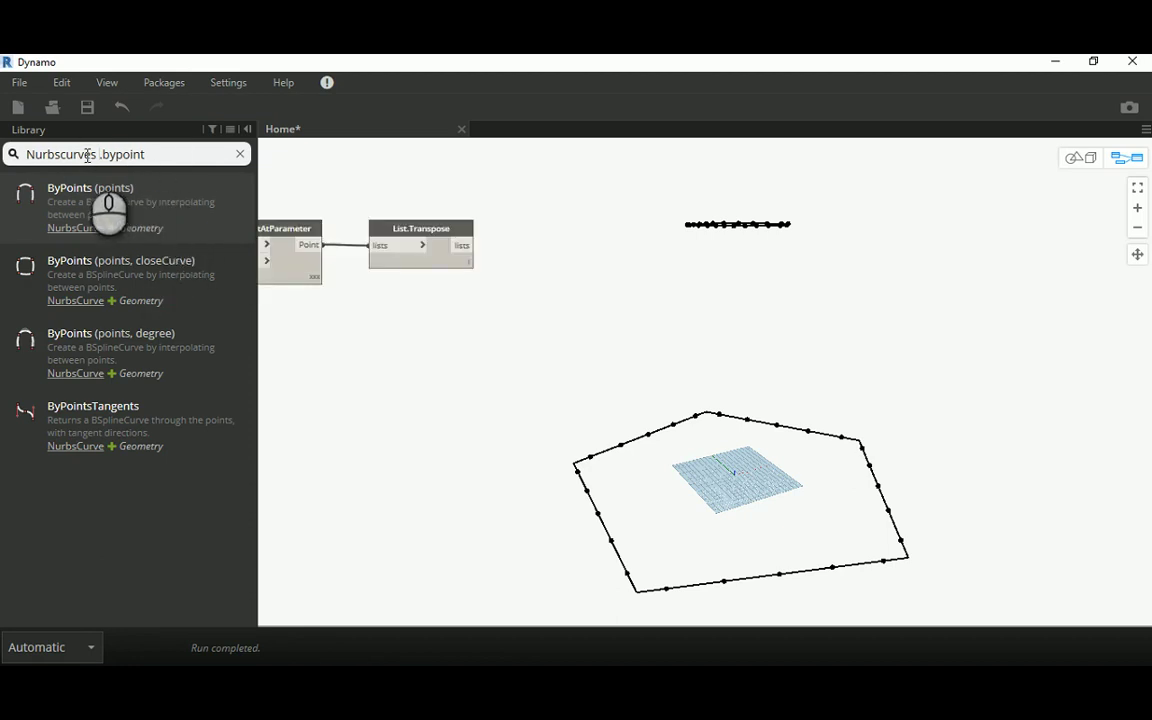
mouse_move(84, 263)
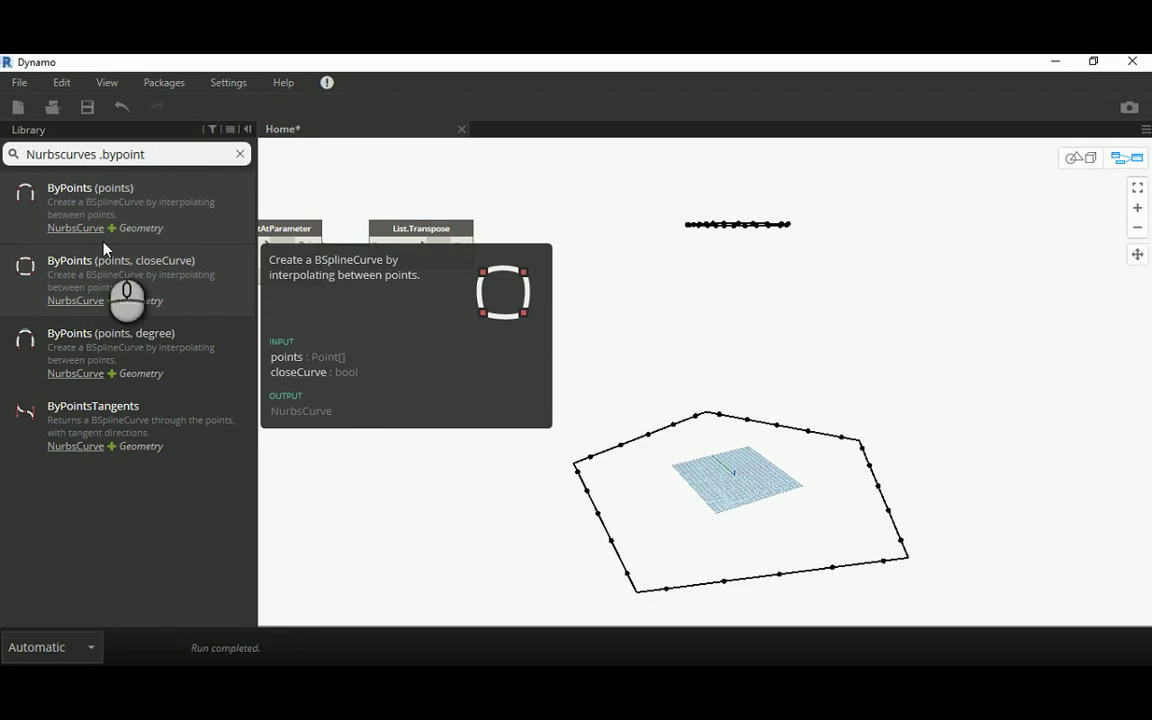
mouse_move(113, 213)
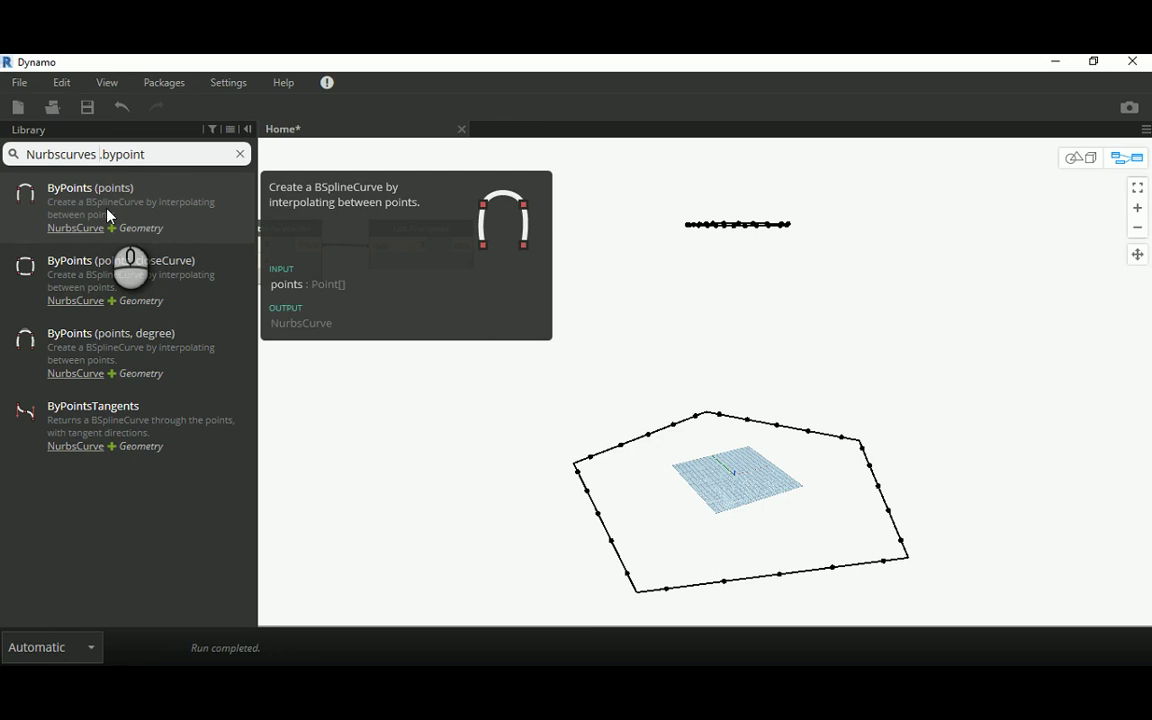
mouse_move(22, 270)
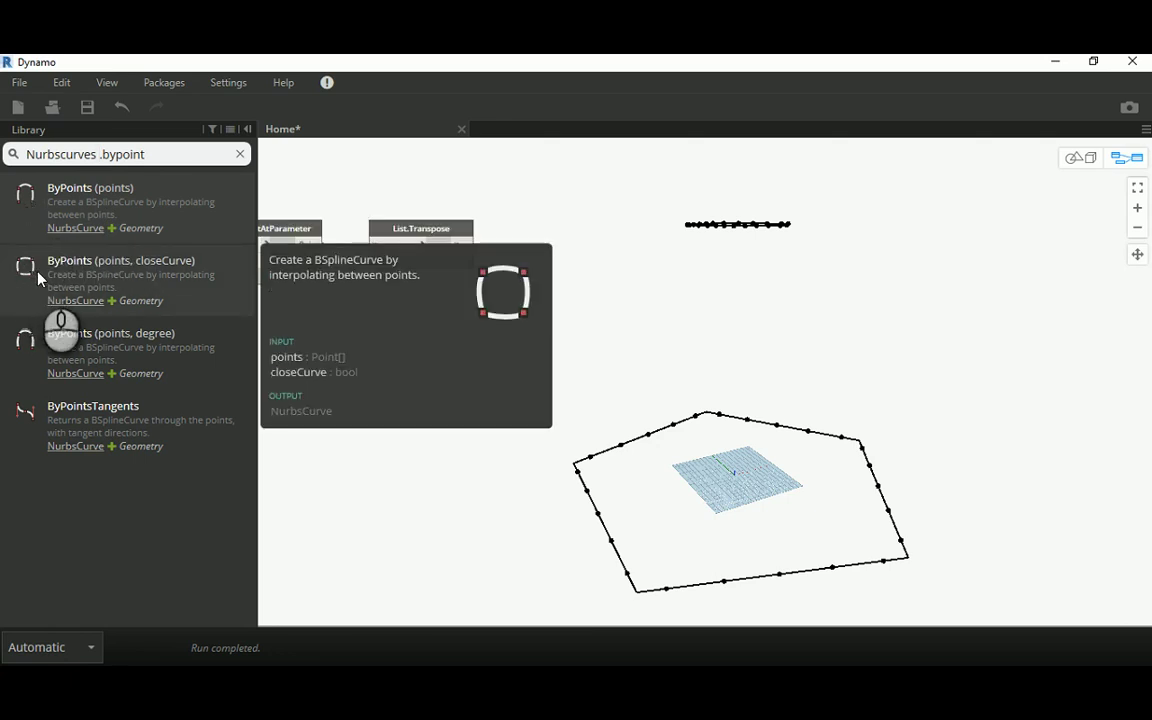
click(75, 213)
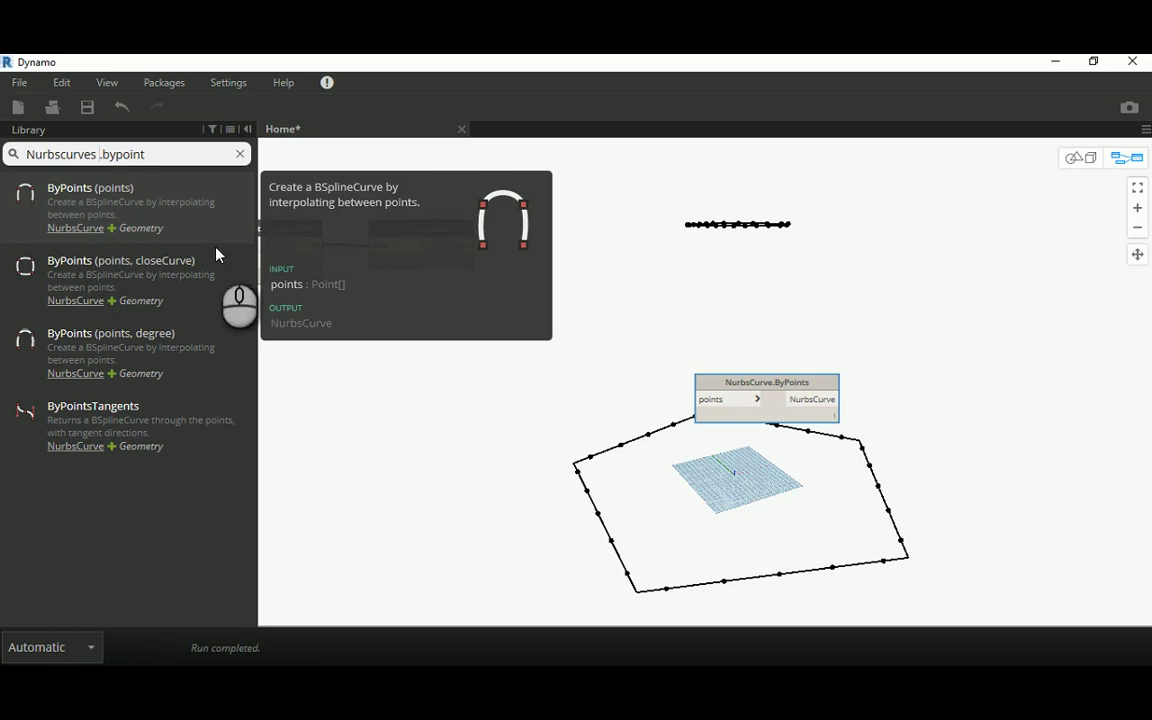
Step: Place the closeCurve and degree variants of NurbsCurve.ByPoints as separate nodes to compare their inputs
mouse_move(734, 408)
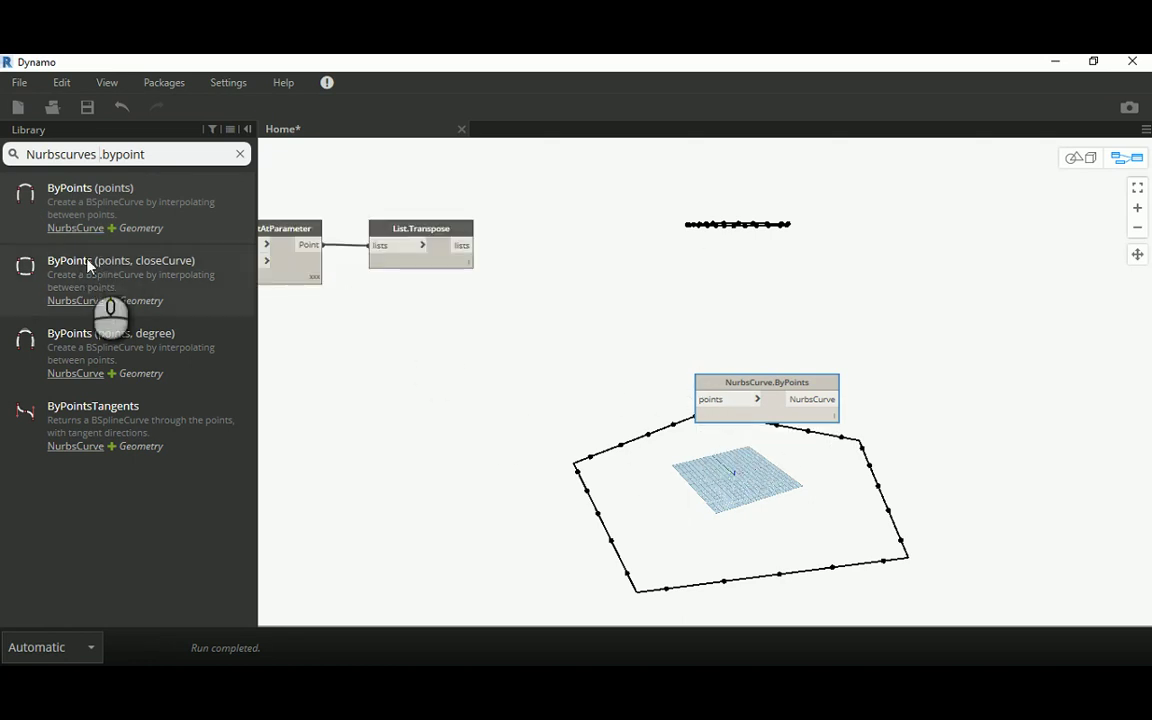
click(97, 286)
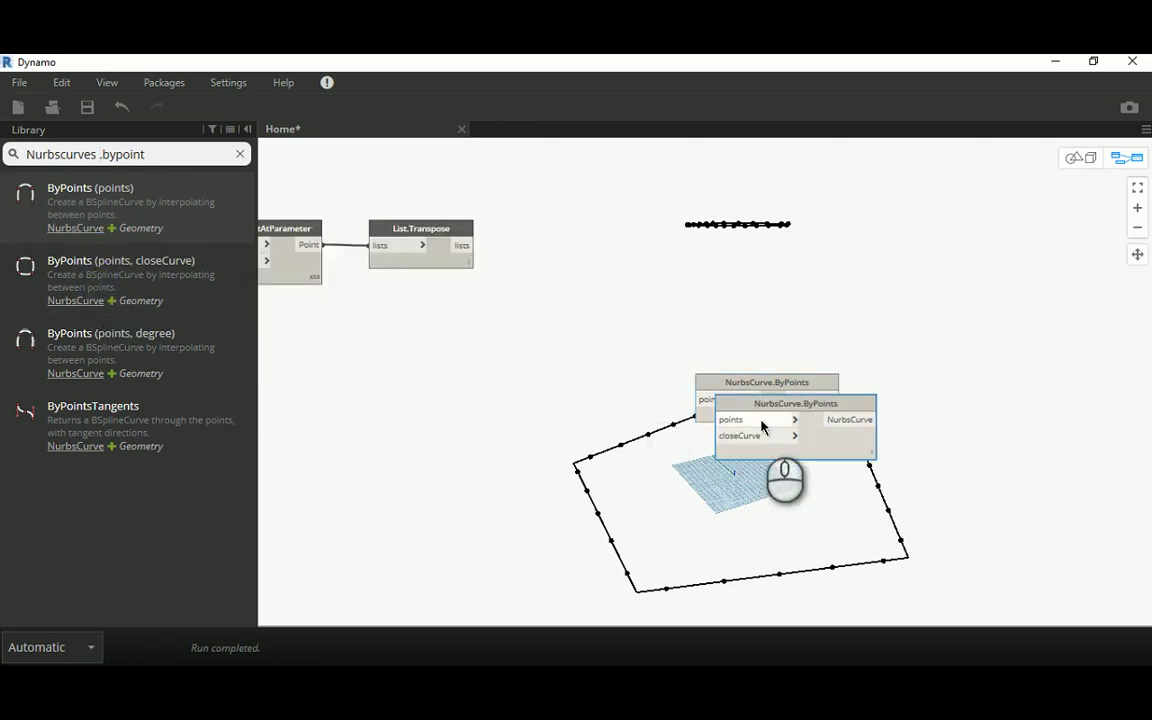
drag(762, 402, 744, 453)
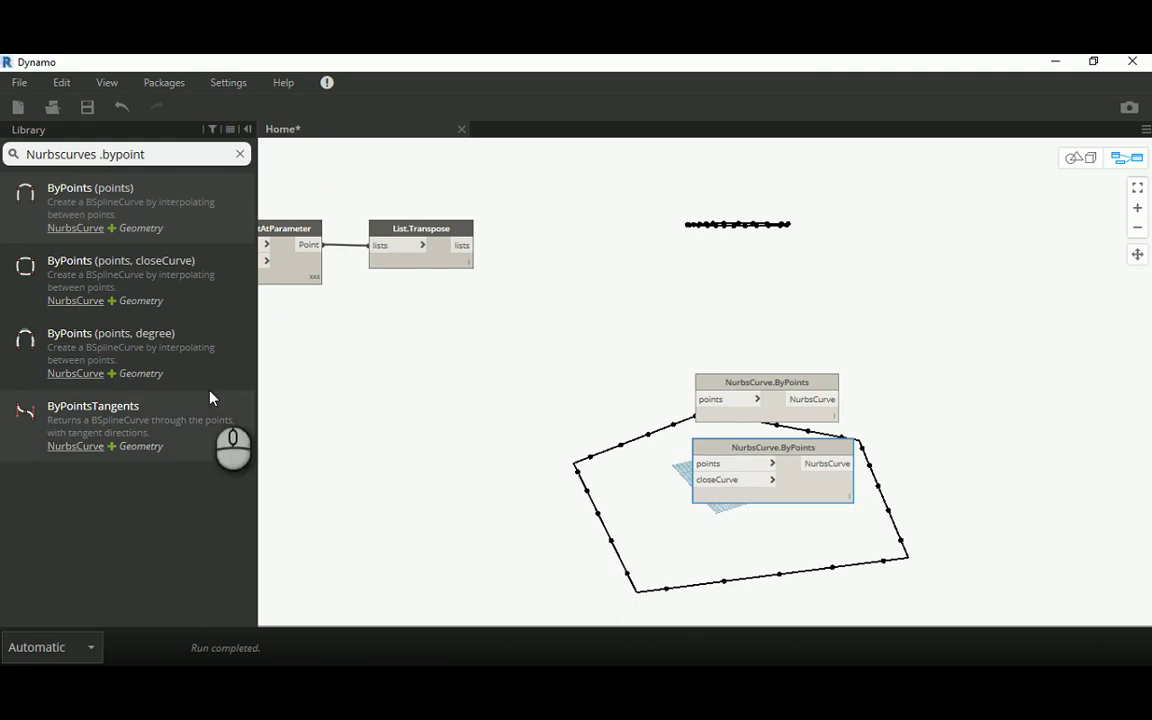
click(141, 360)
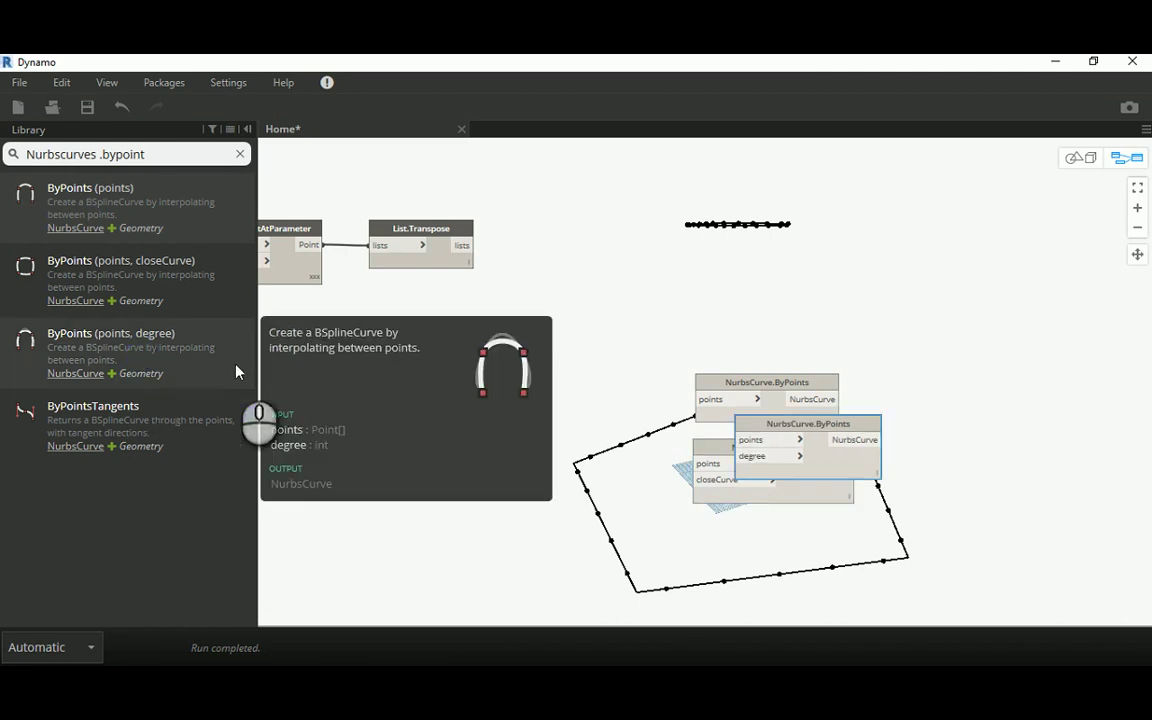
drag(782, 428, 564, 421)
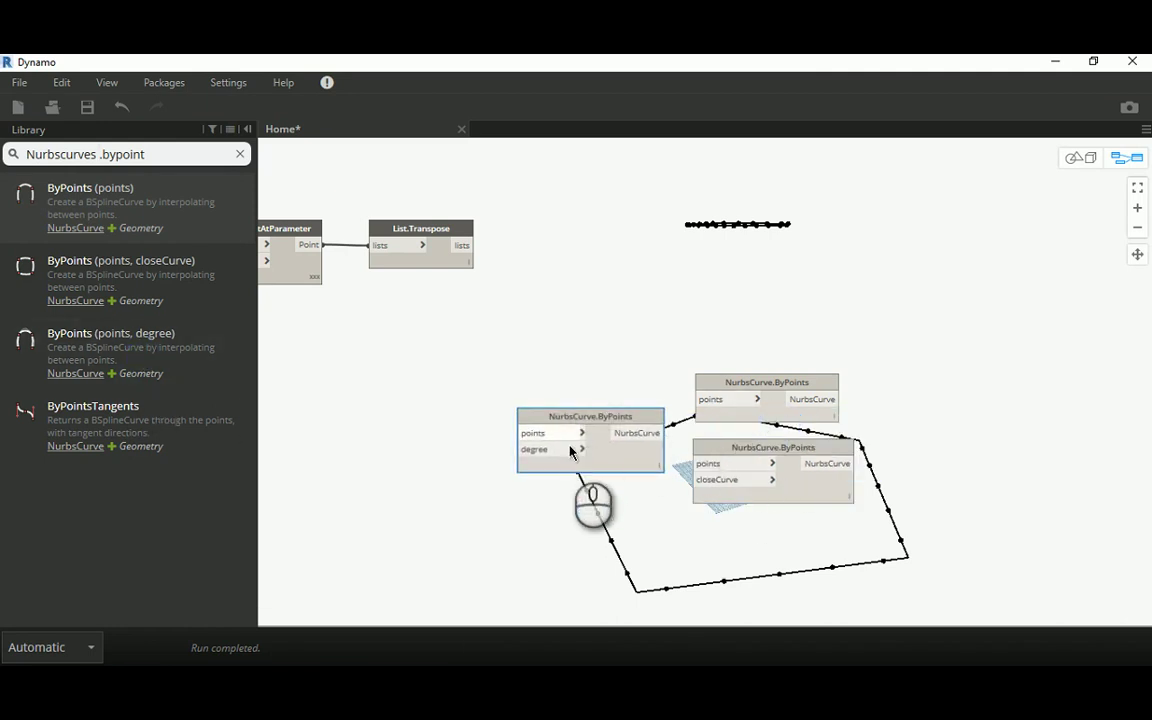
Step: Remove the degree and closeCurve variants of NurbsCurve.ByPoints from the graph
right_click(570, 418)
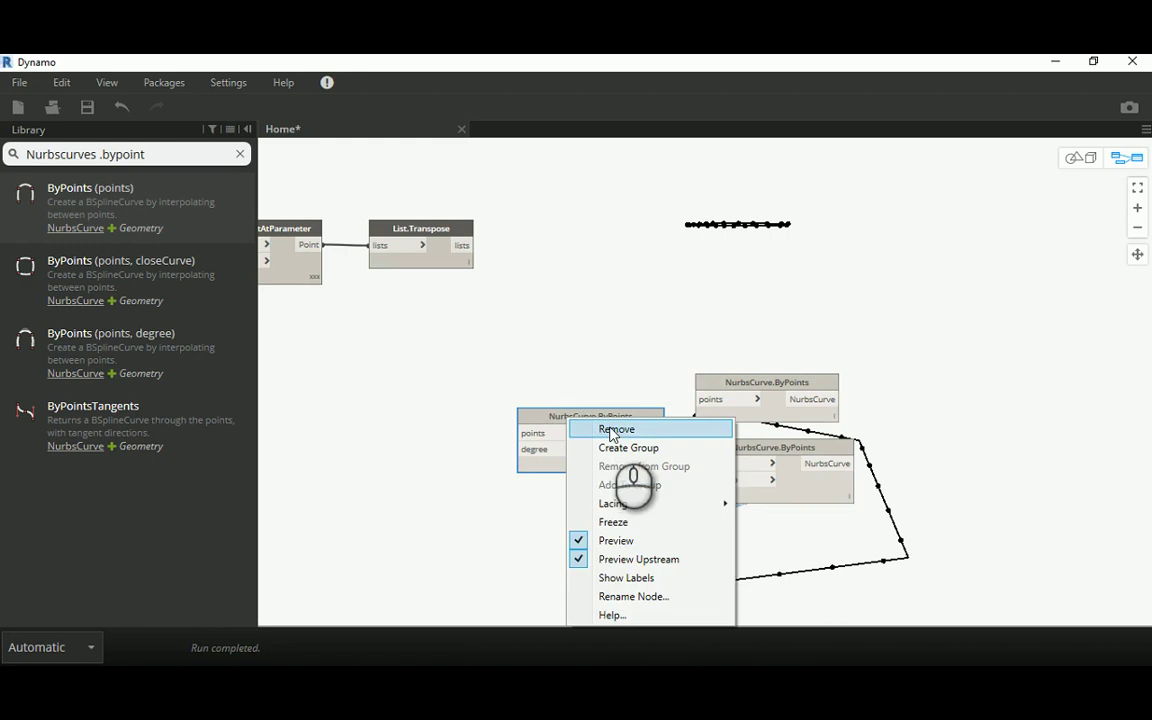
click(612, 429)
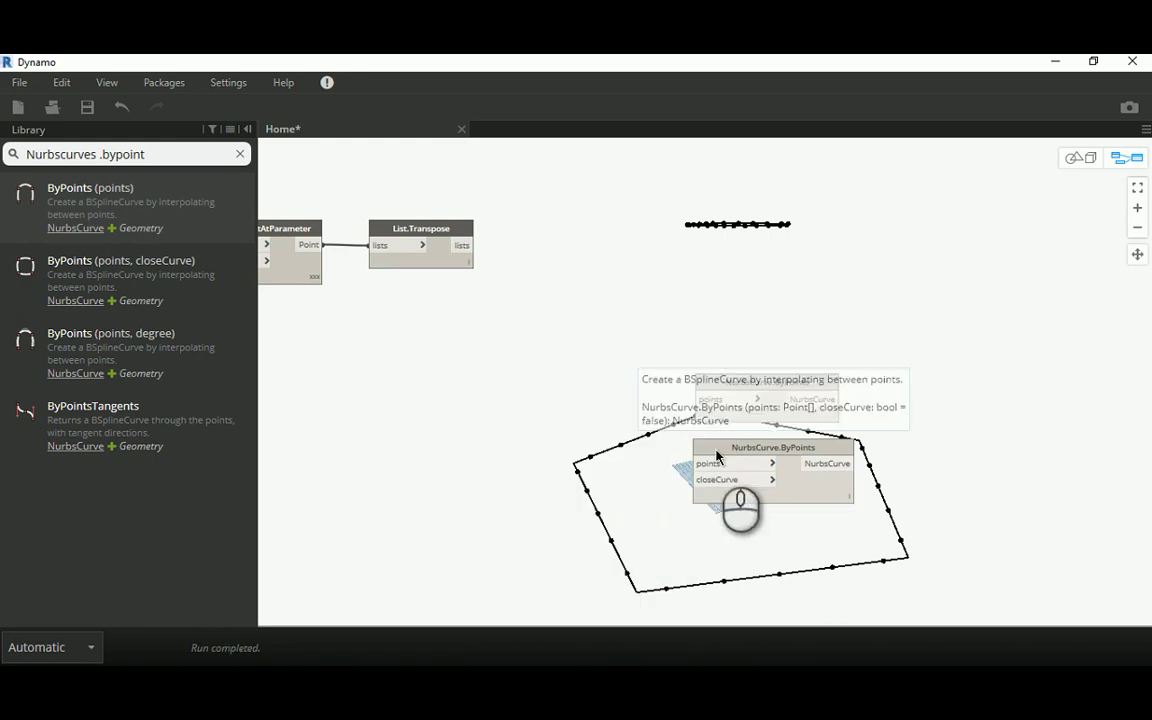
click(718, 455)
drag(720, 455, 460, 418)
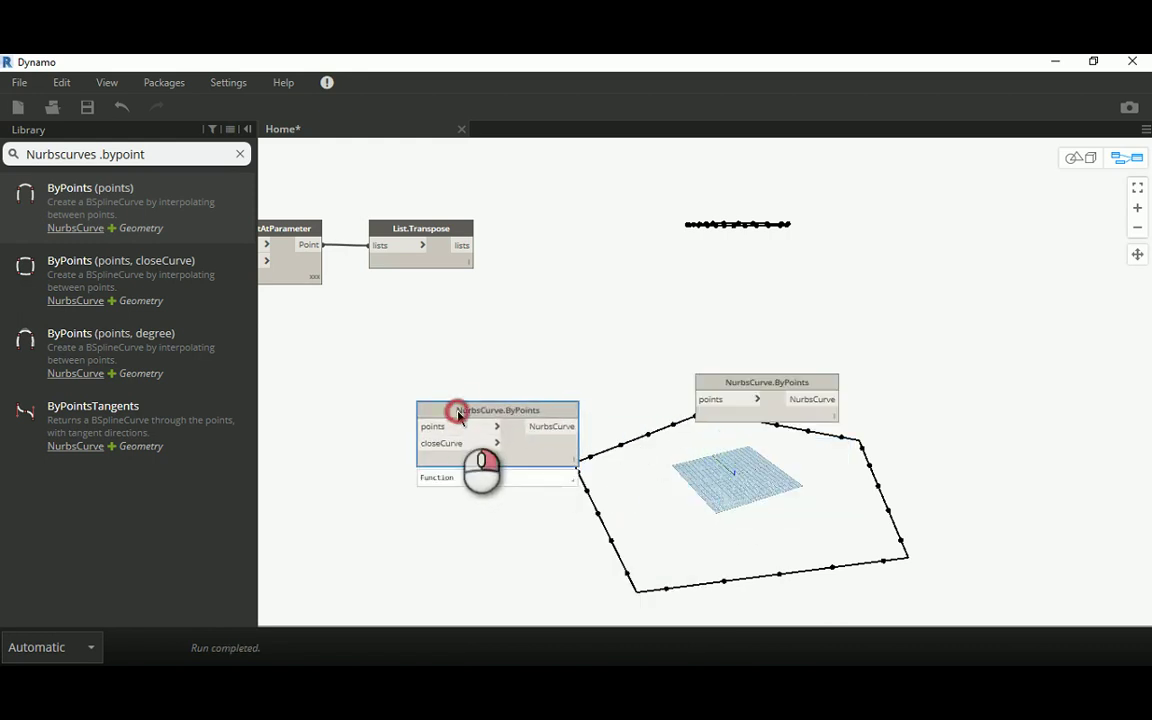
right_click(460, 416)
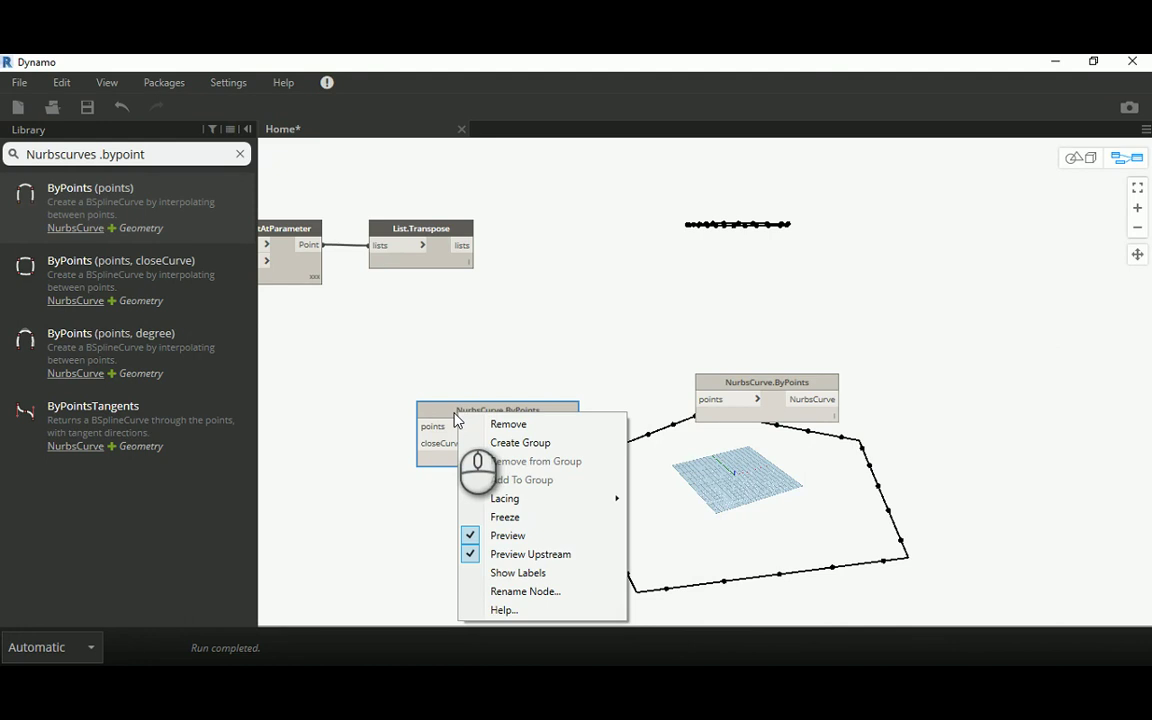
click(508, 424)
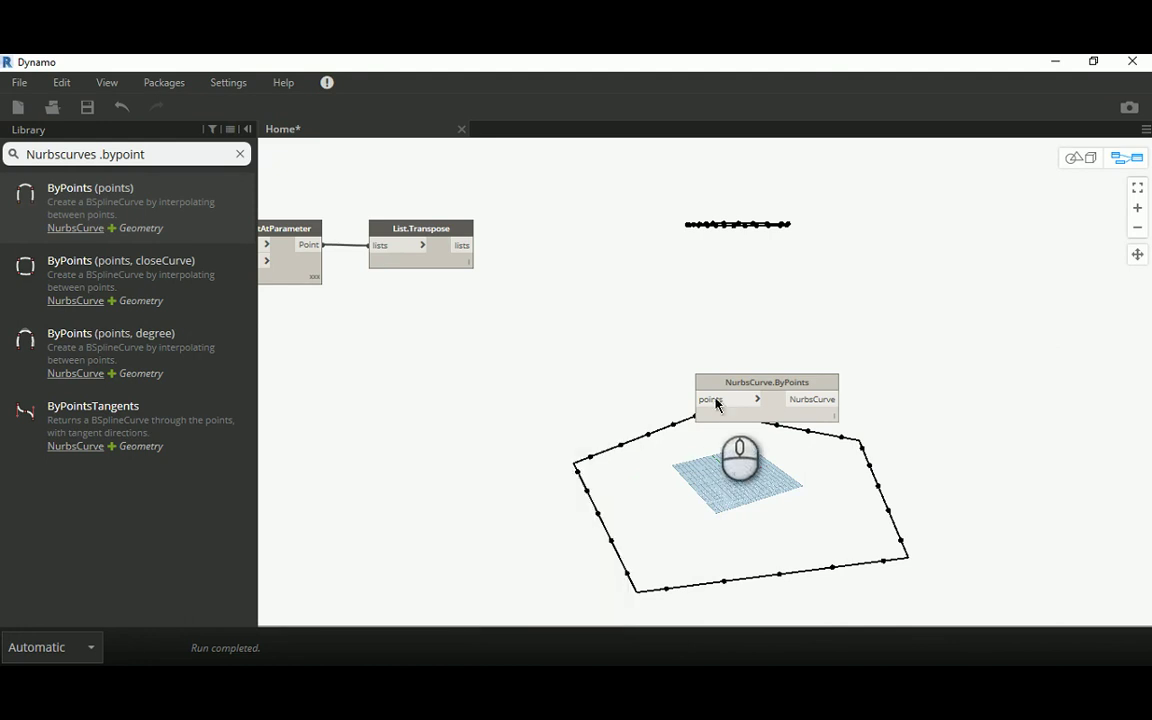
Step: Move the points-only NurbsCurve.ByPoints node beside List.Transpose and connect the lists output to its points input
drag(733, 382, 557, 227)
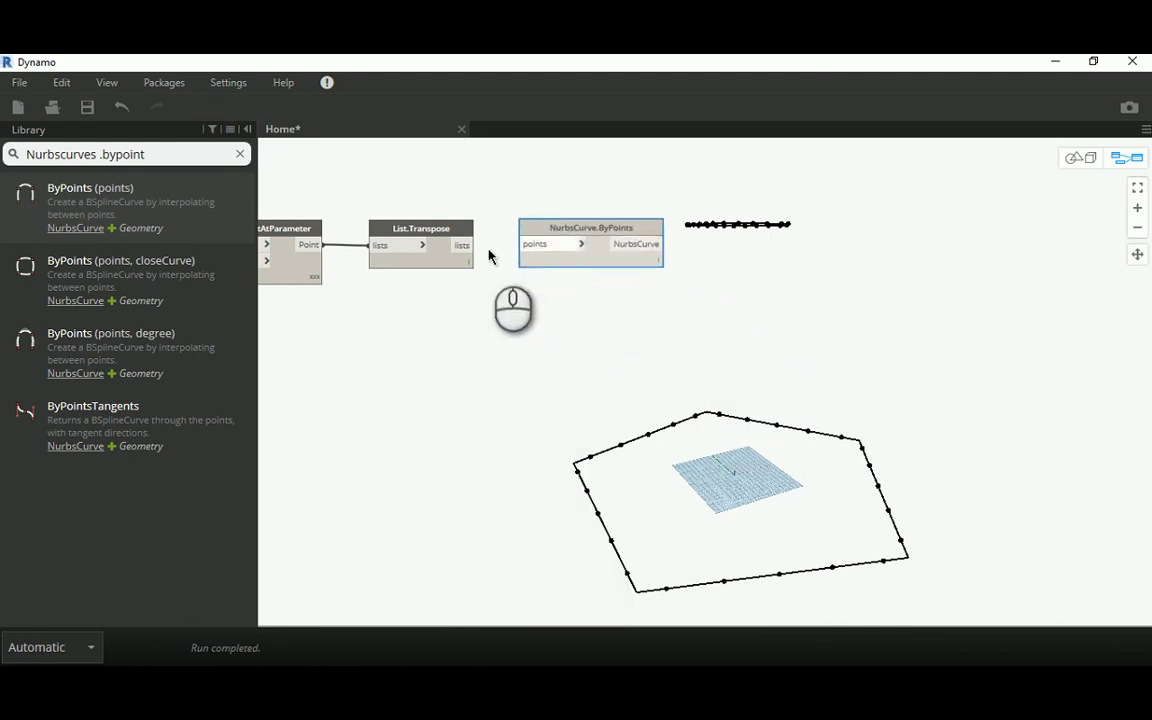
click(465, 244)
click(531, 246)
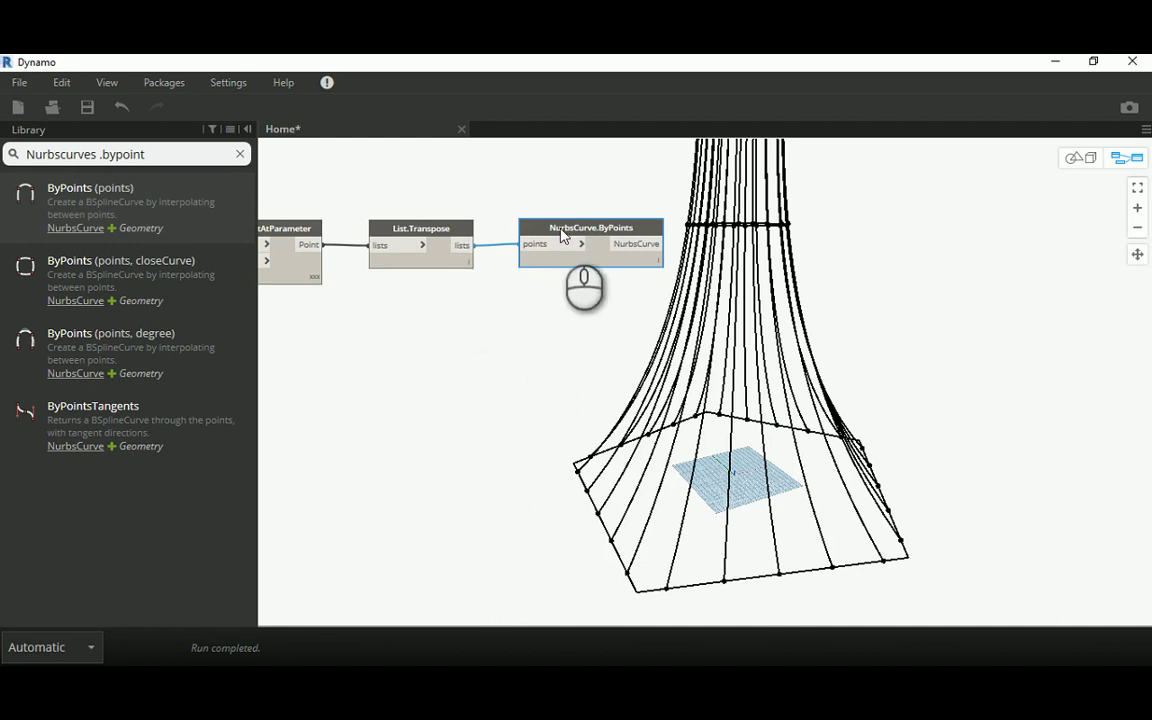
Step: Examine the full height of the NURBS curves running through all polygon levels in the 3D preview
middle_drag(922, 294, 769, 371)
scroll(855, 266, down, 2)
middle_click(855, 265)
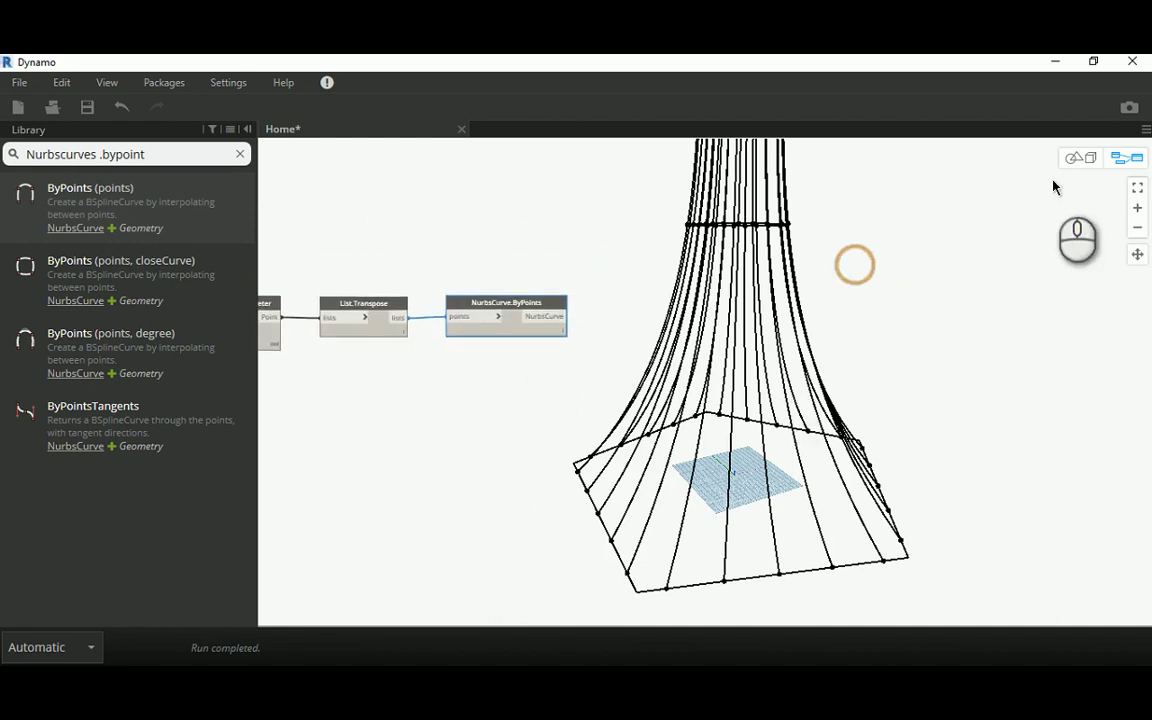
click(1067, 158)
middle_drag(792, 262, 770, 380)
scroll(764, 382, down, 4)
middle_drag(733, 260, 779, 319)
scroll(760, 370, down, 5)
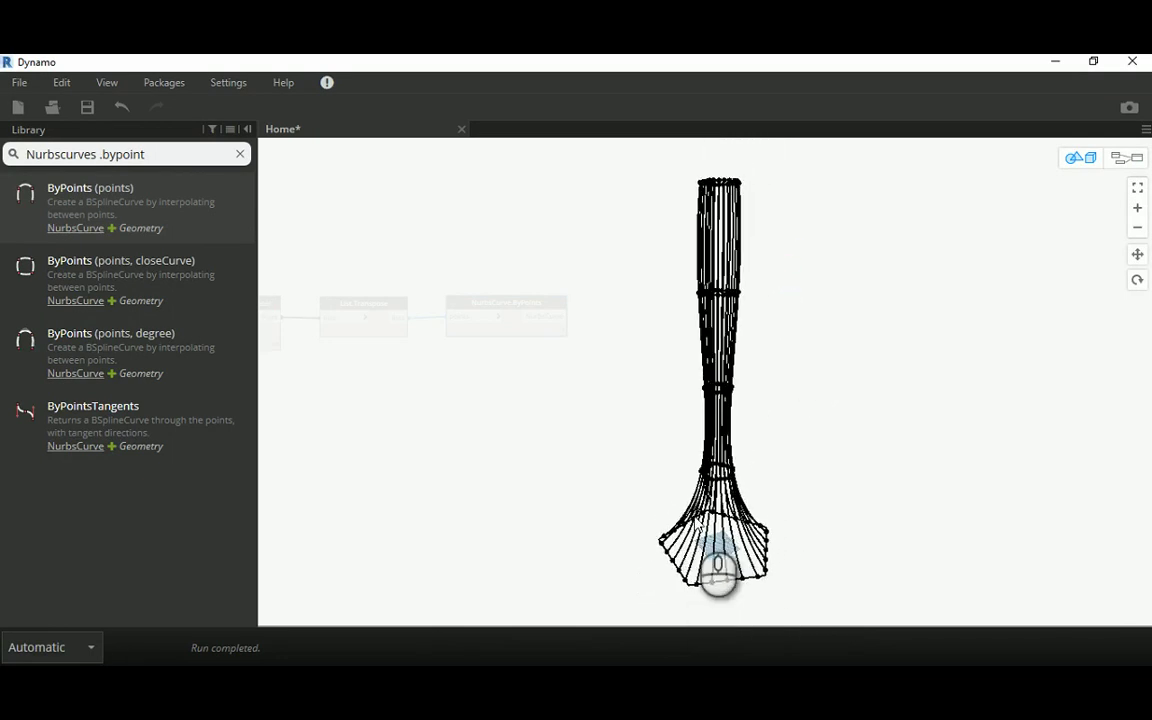
click(1126, 158)
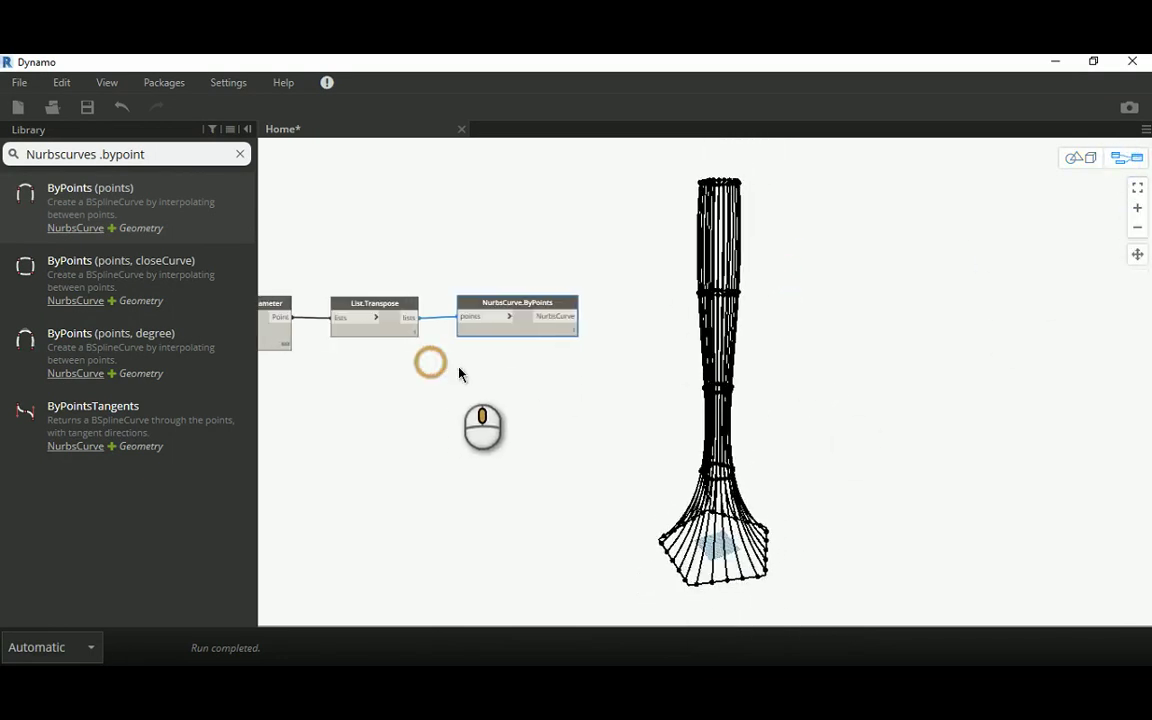
Step: Highlight the geometry of the Curve.PointAtParameter and NurbsCurve.ByPoints nodes in turn and review how List.Transpose links them
middle_drag(458, 372, 681, 394)
click(482, 336)
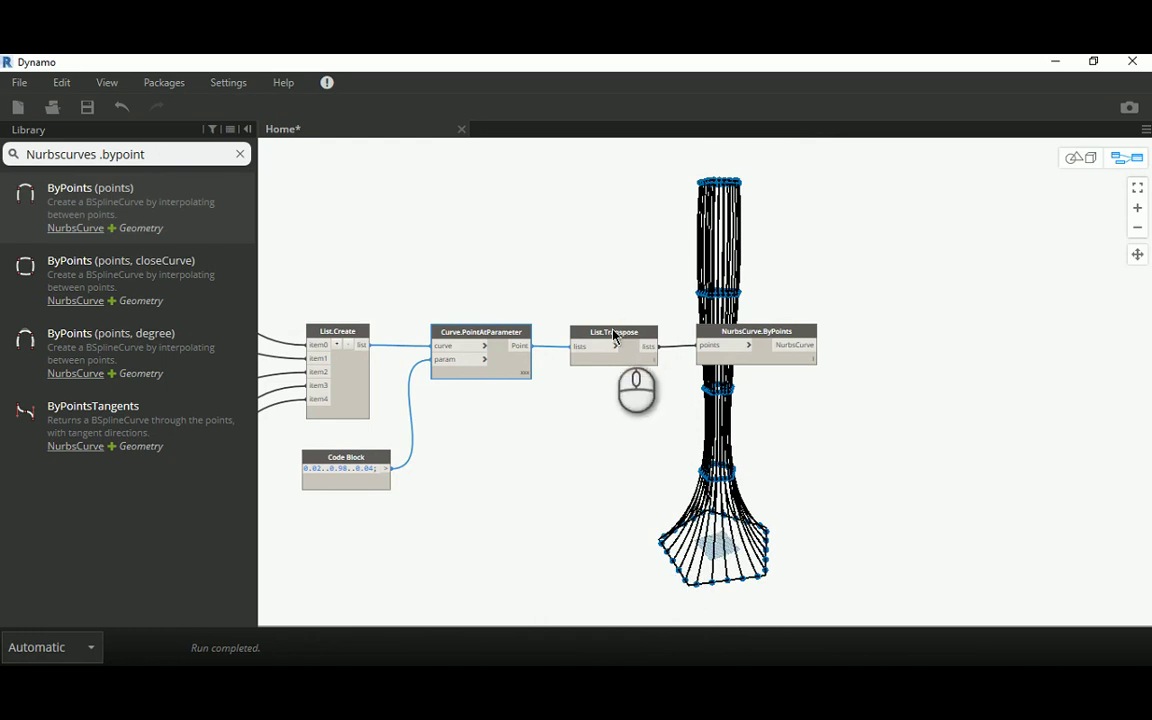
mouse_move(615, 338)
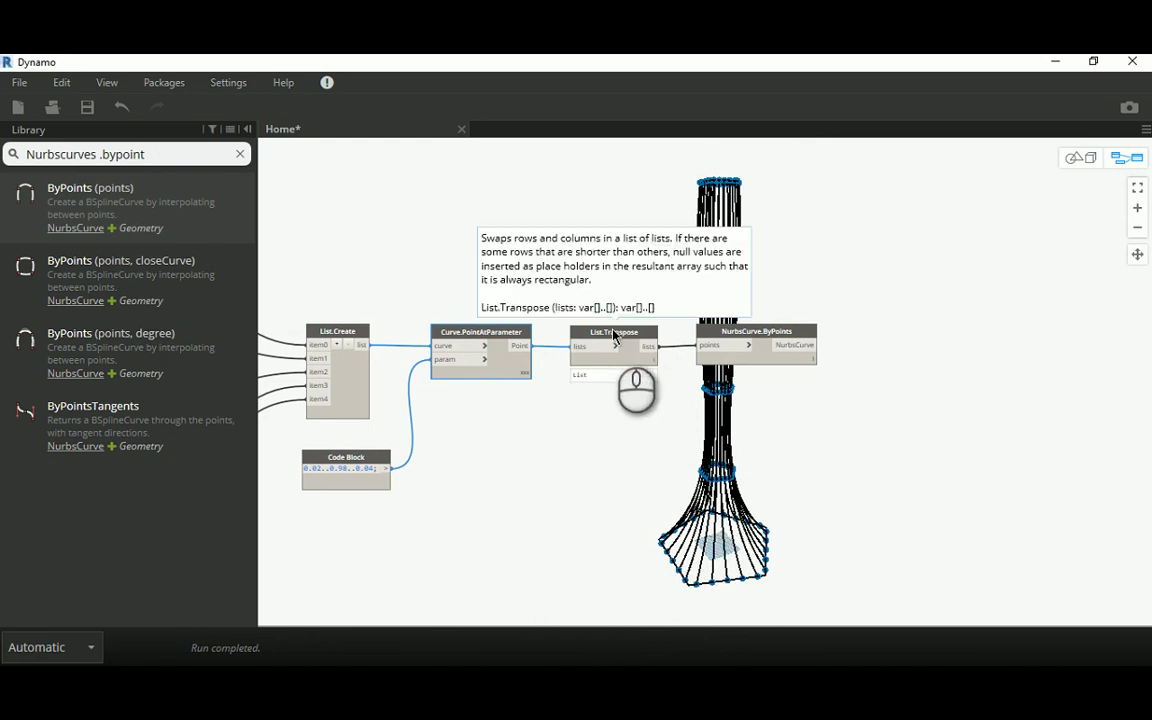
click(745, 335)
drag(745, 335, 740, 337)
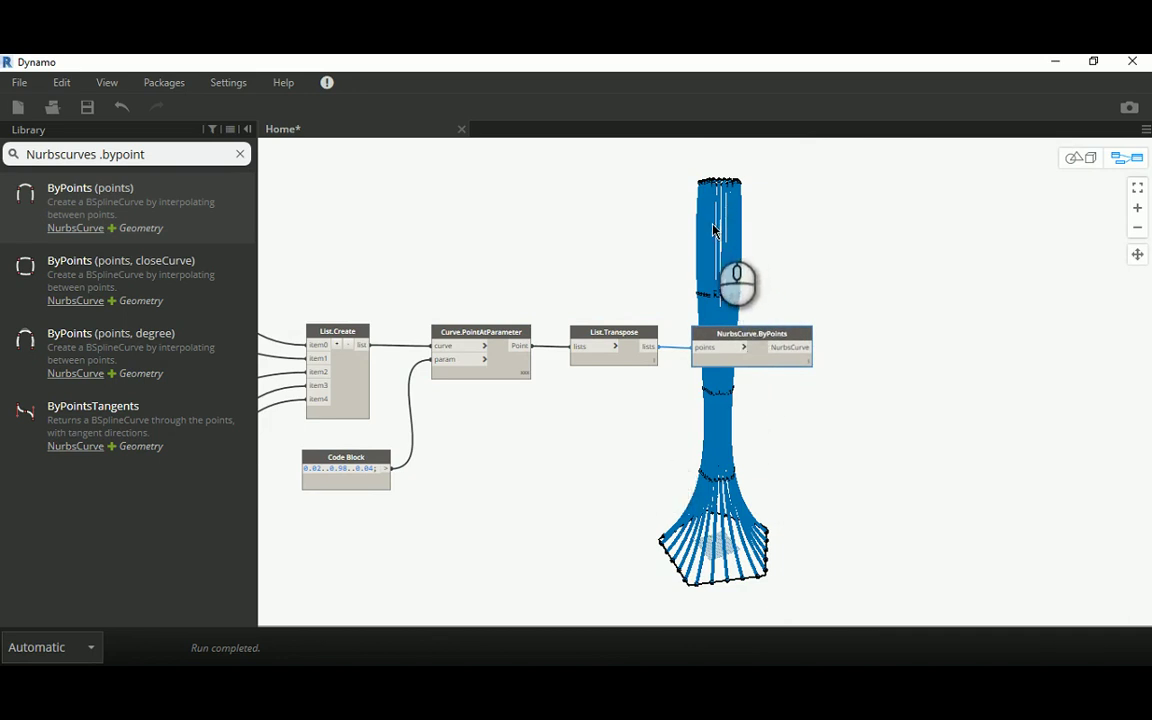
click(625, 427)
Step: Inspect the curve start points around a corner of the base polygon up close in the 3D preview
middle_drag(612, 460, 617, 390)
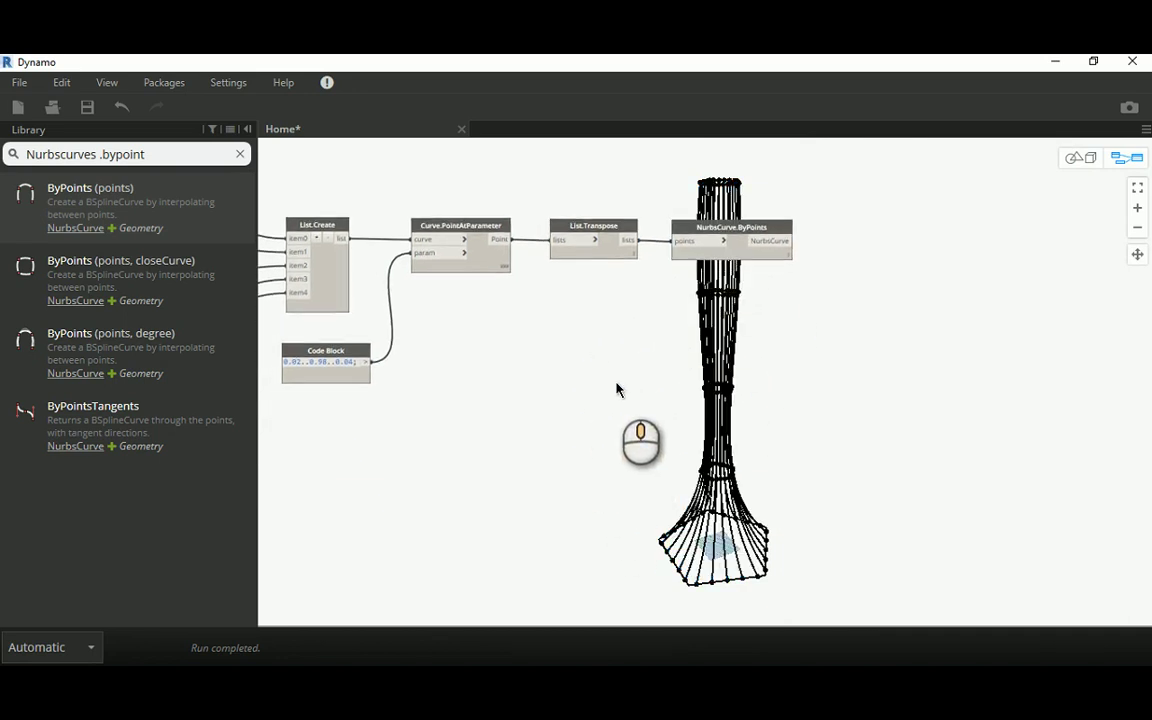
click(1080, 157)
scroll(689, 595, up, 3)
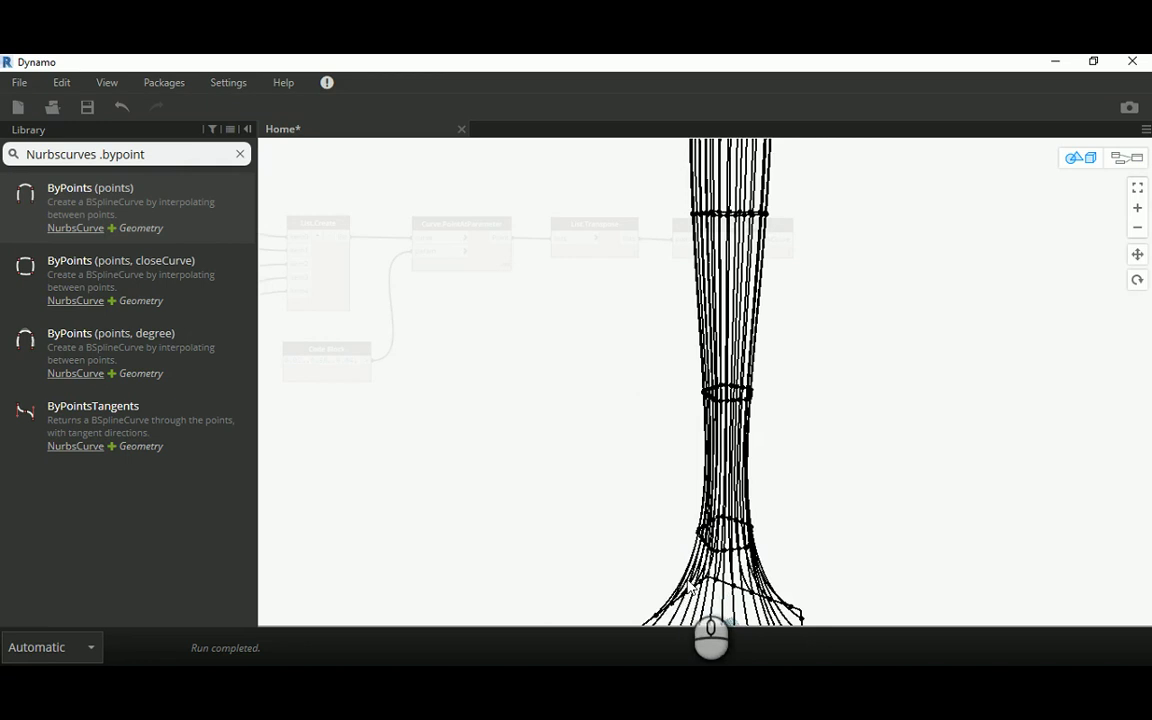
right_drag(689, 590, 684, 463)
scroll(684, 463, up, 3)
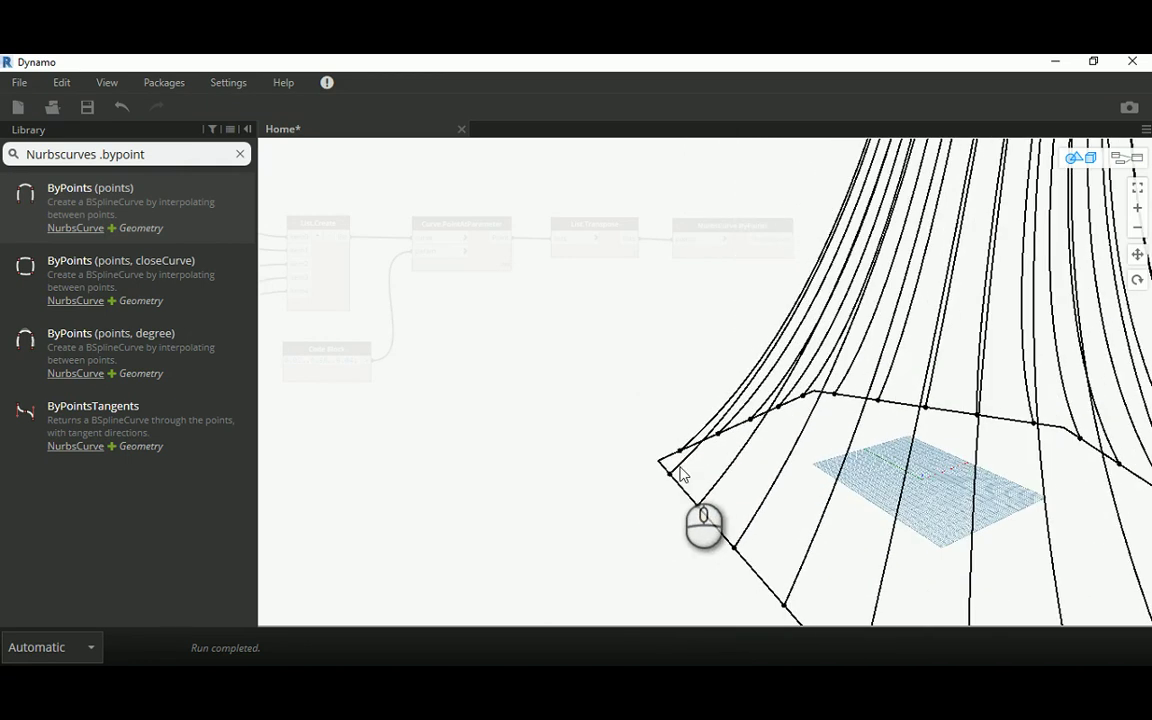
scroll(673, 492, up, 2)
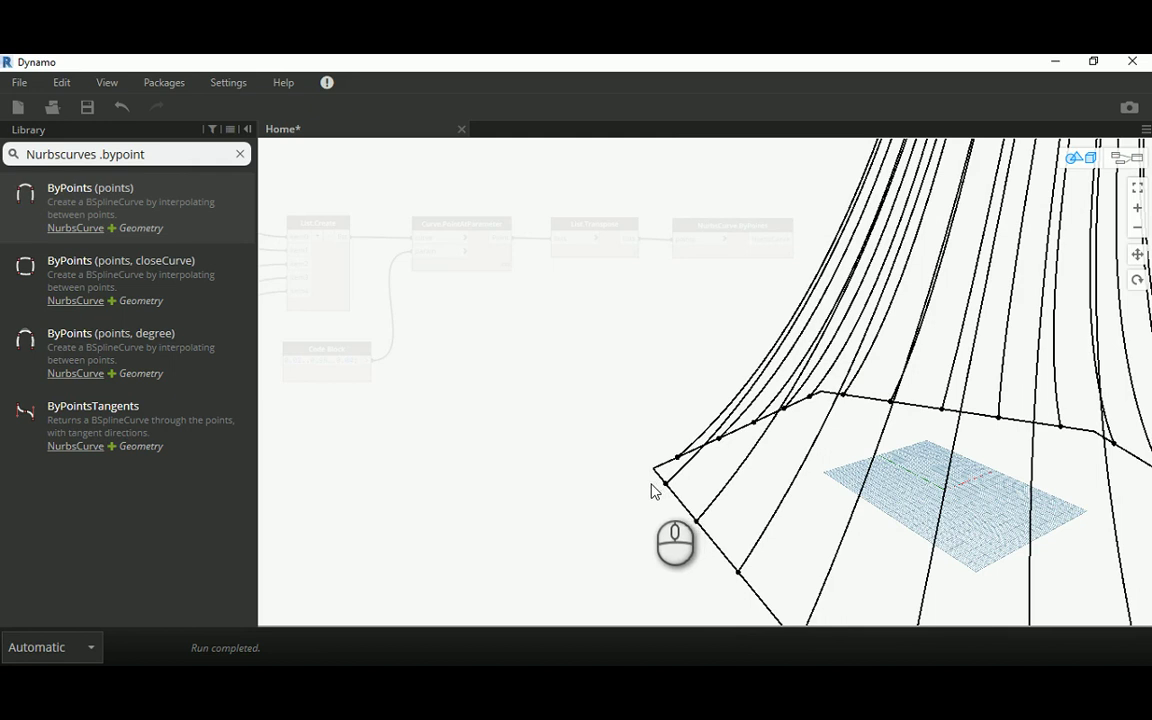
click(1128, 158)
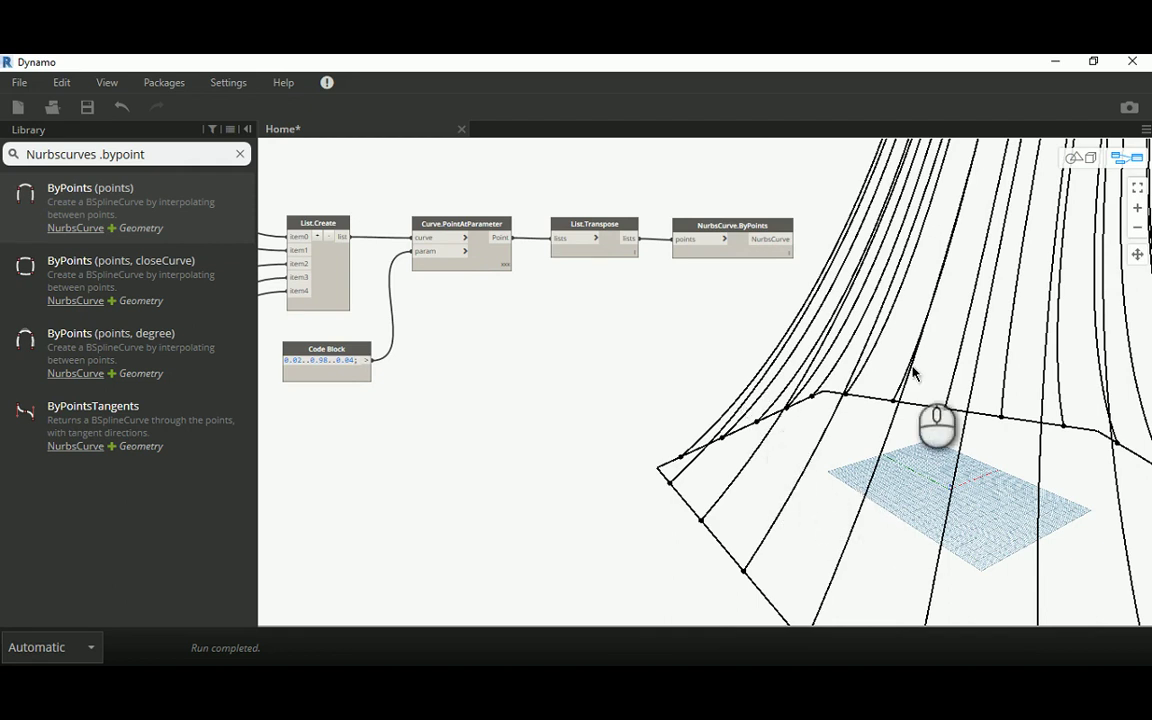
middle_drag(700, 325, 406, 337)
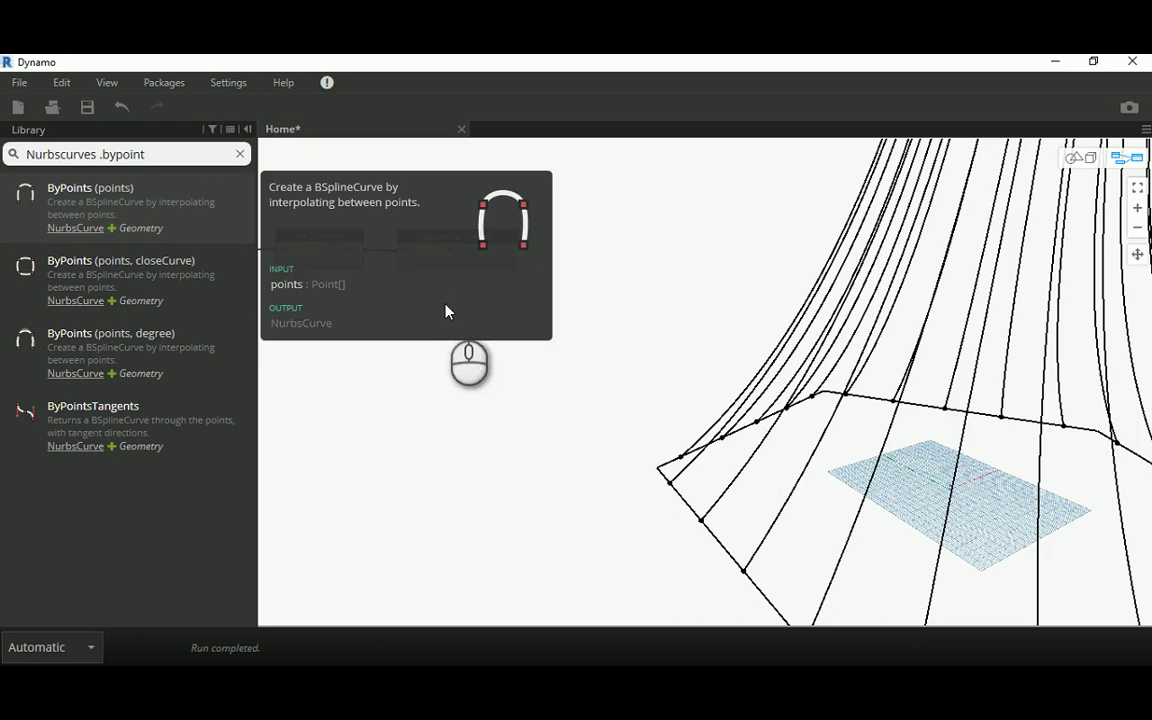
Step: Duplicate Curve.PointAtParameter with its range Code Block beside NurbsCurve.ByPoints and connect the NurbsCurve output to the copy's curve input
middle_drag(506, 414, 730, 411)
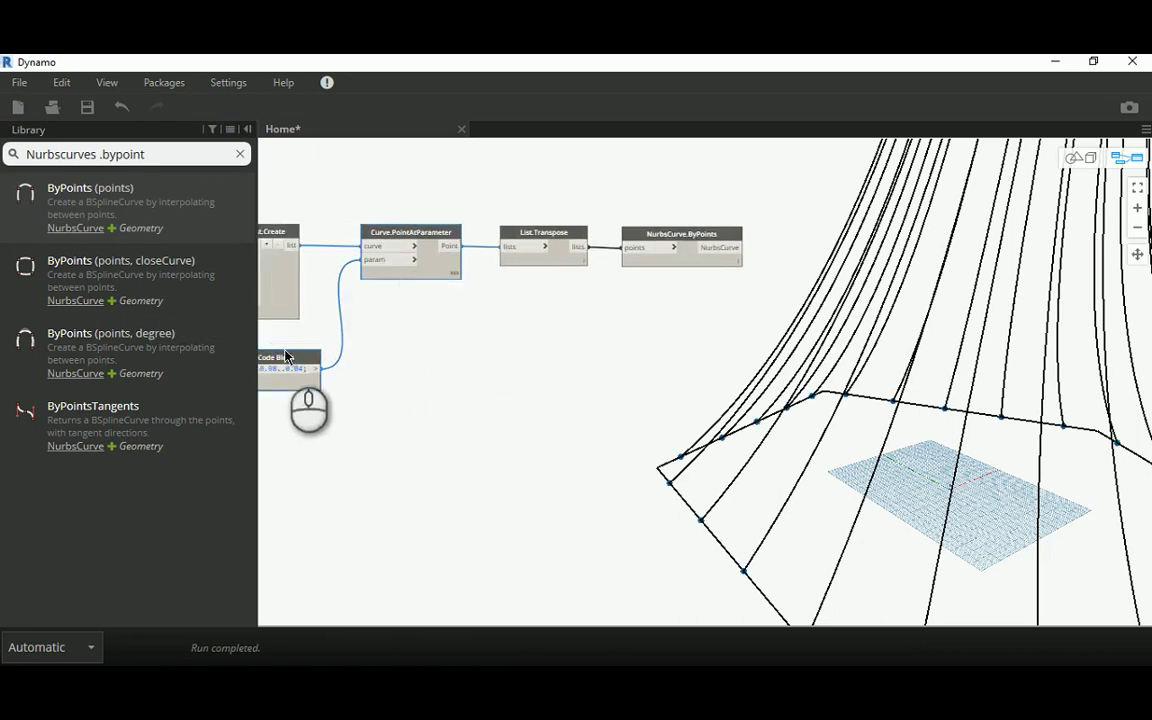
click(61, 82)
click(61, 82)
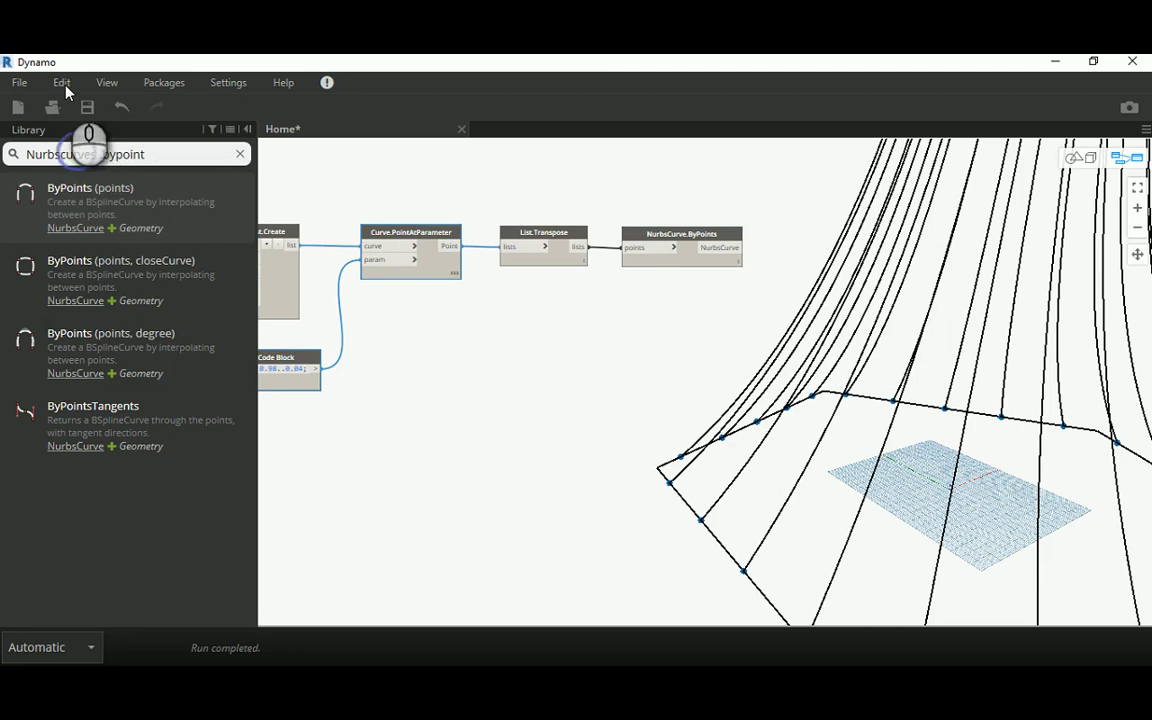
click(61, 82)
click(84, 170)
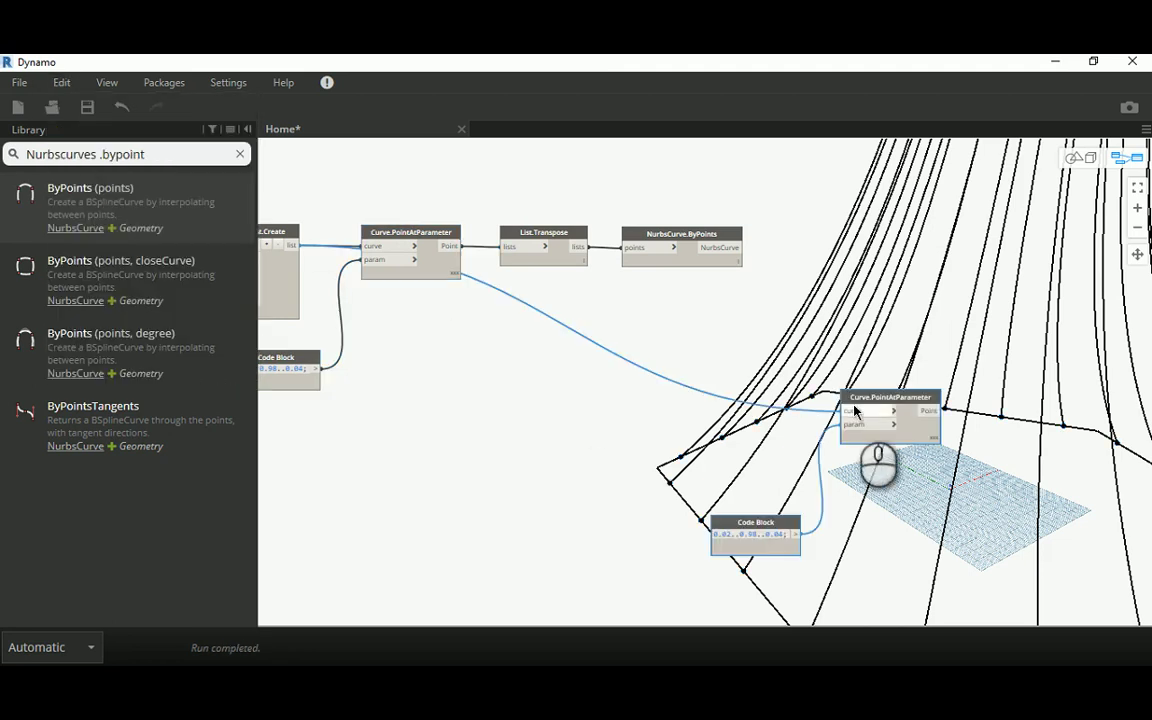
drag(863, 401, 810, 238)
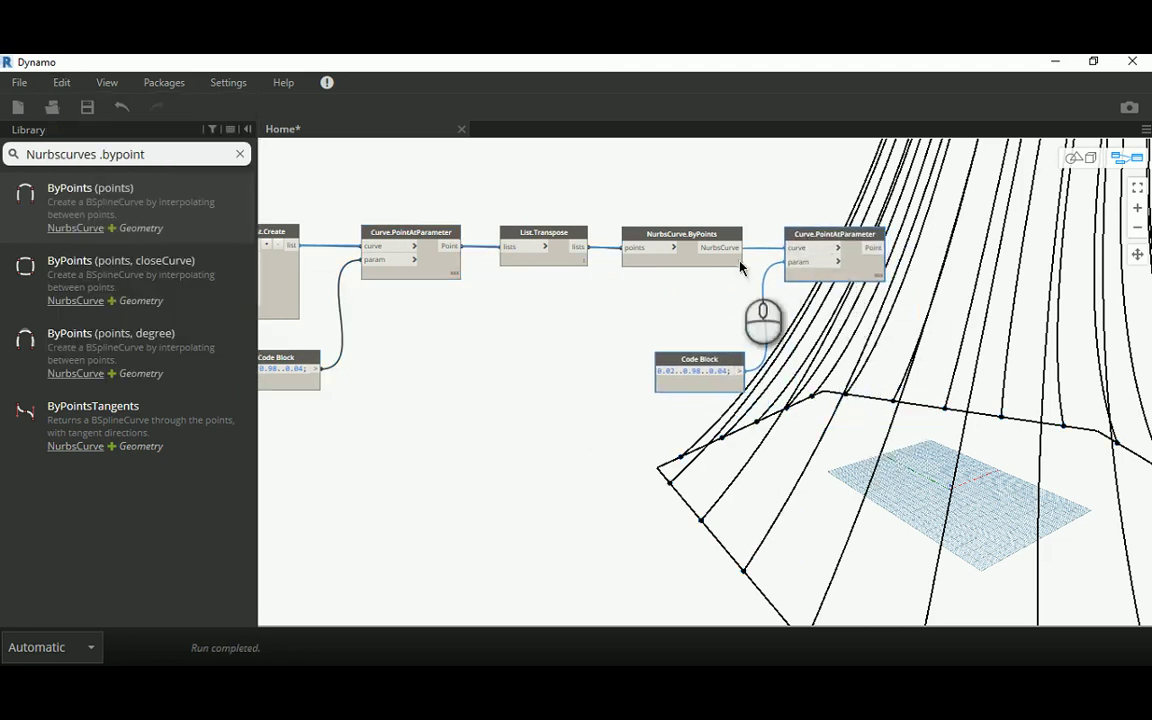
click(726, 247)
click(795, 249)
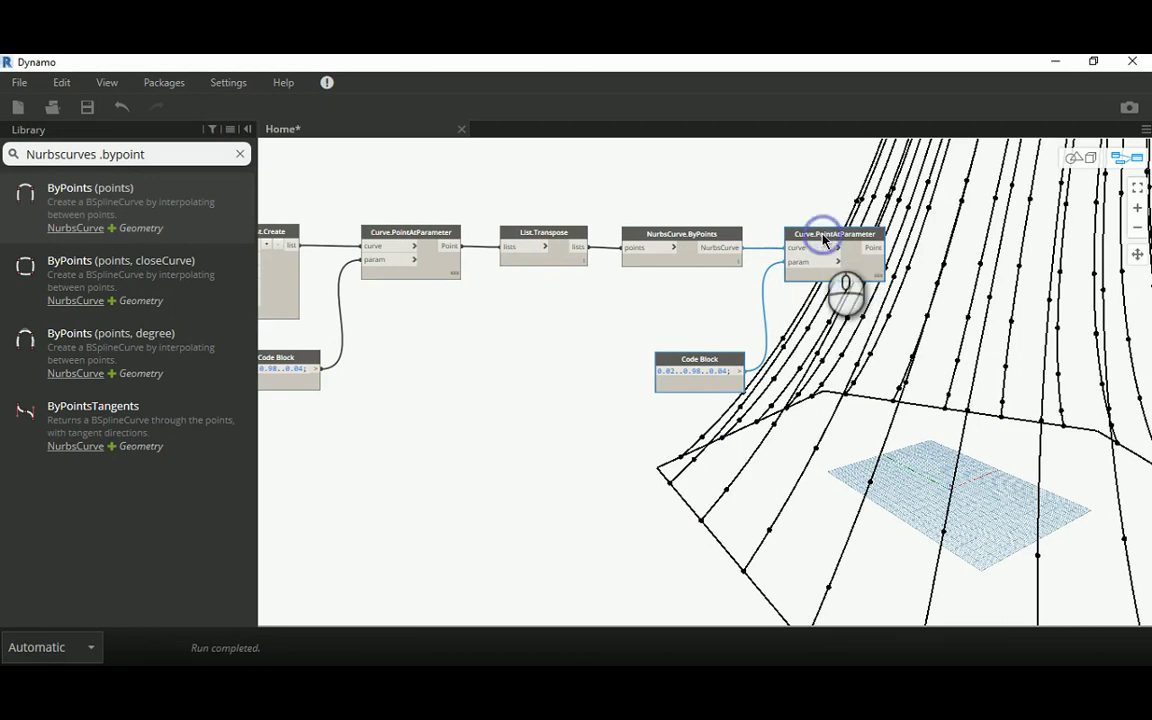
click(662, 241)
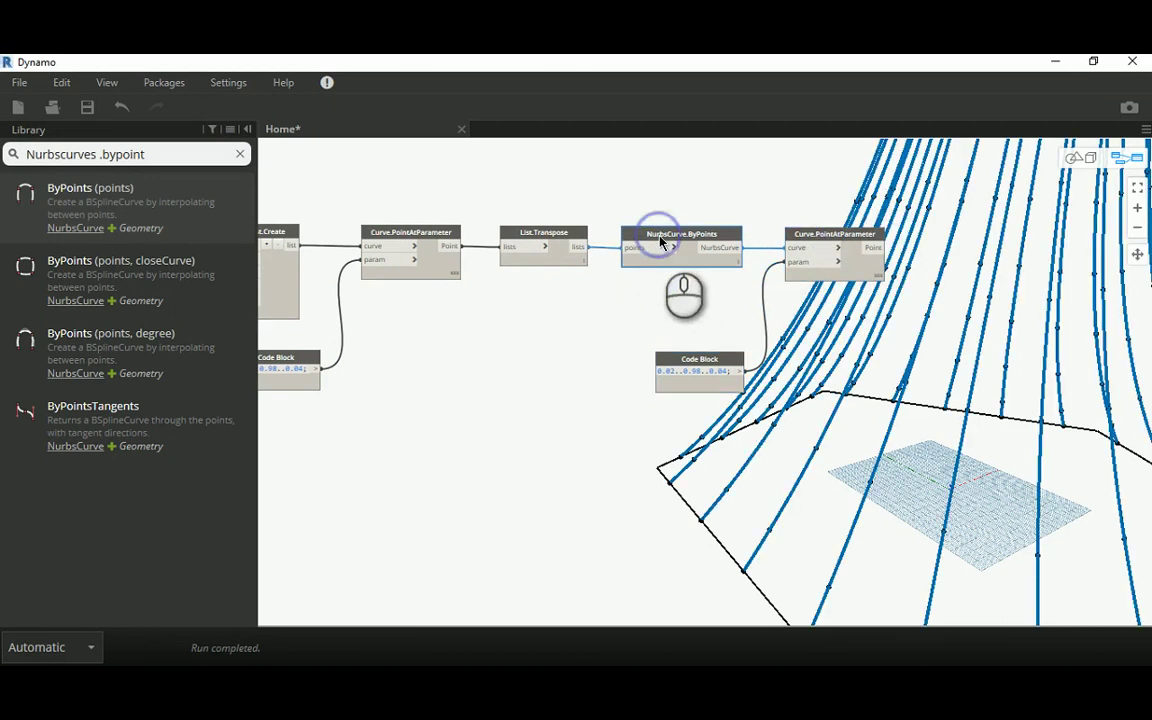
click(843, 243)
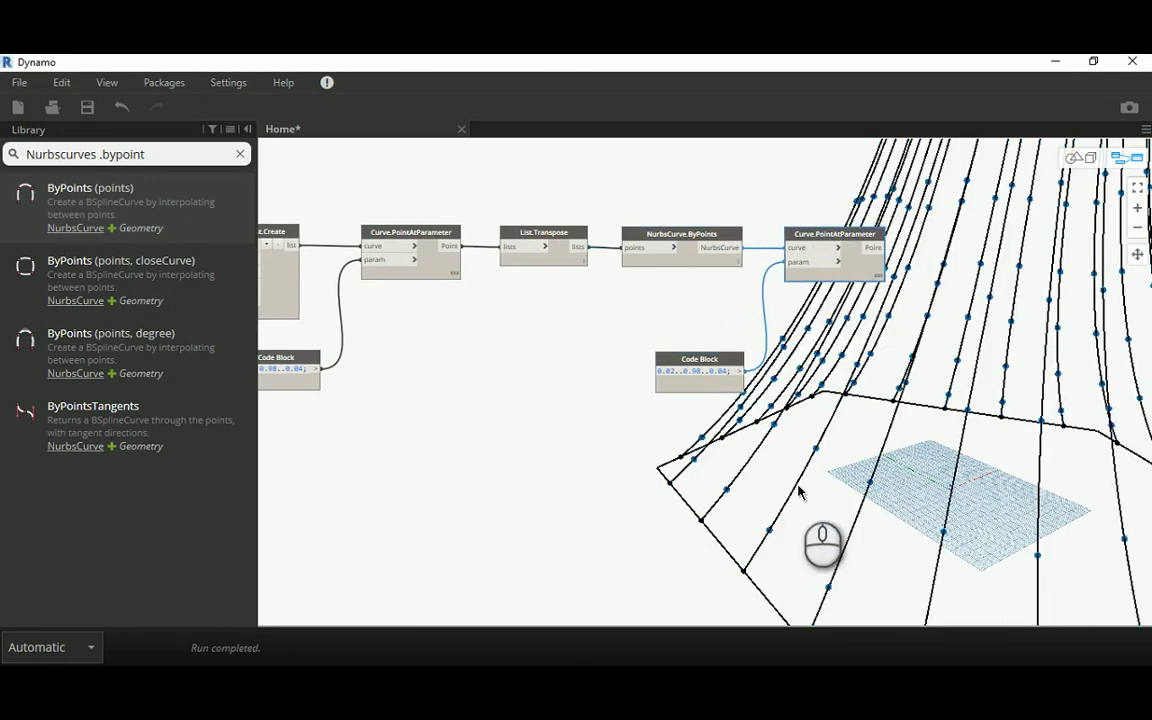
Step: Set the range in the copied Code Block feeding the second Curve.PointAtParameter node to 0..1..0.04
middle_drag(645, 324, 512, 322)
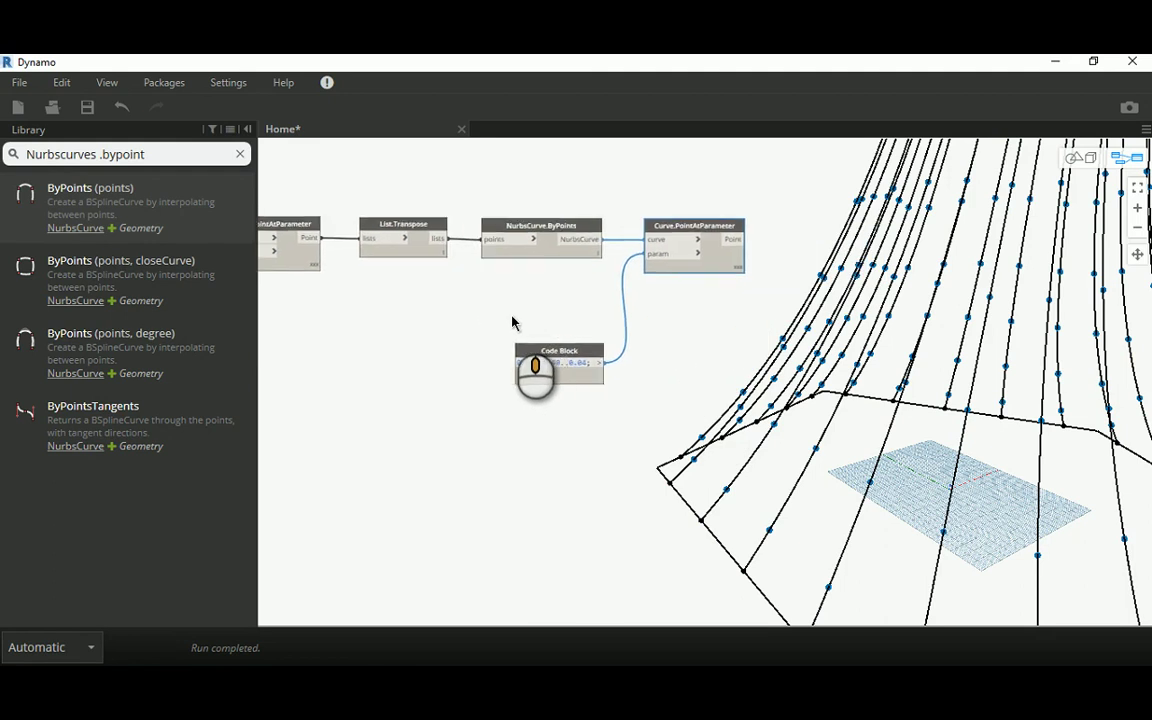
scroll(515, 328, up, 3)
drag(538, 358, 541, 290)
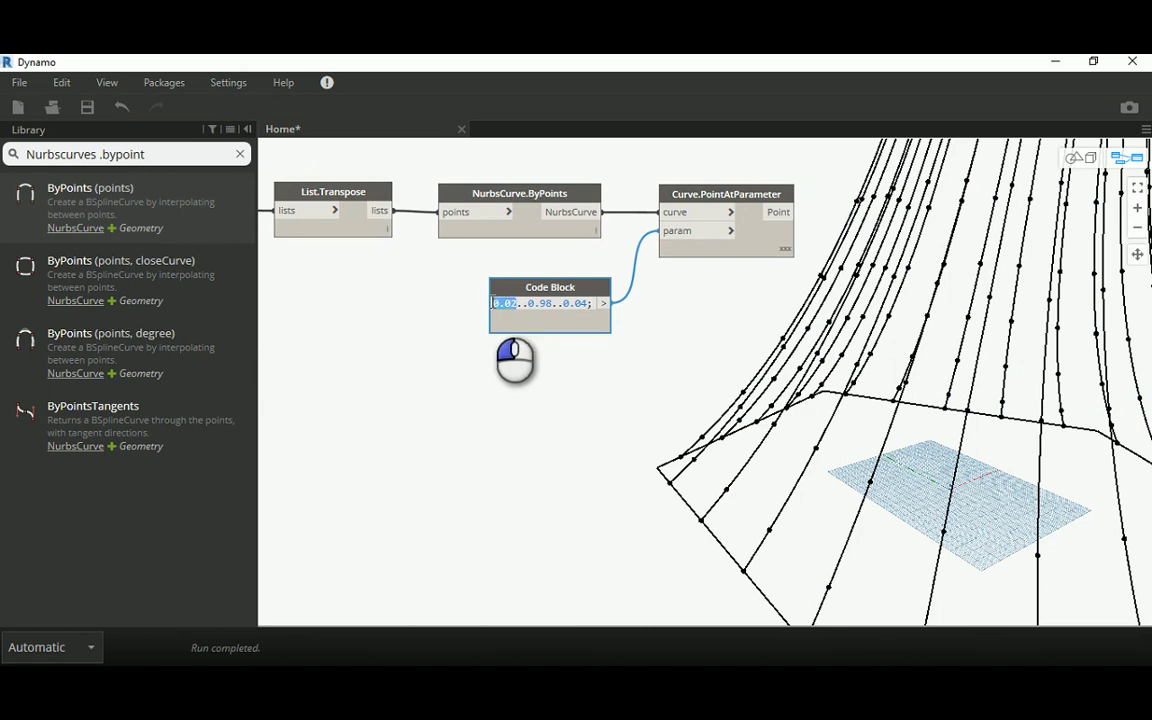
text(0..)
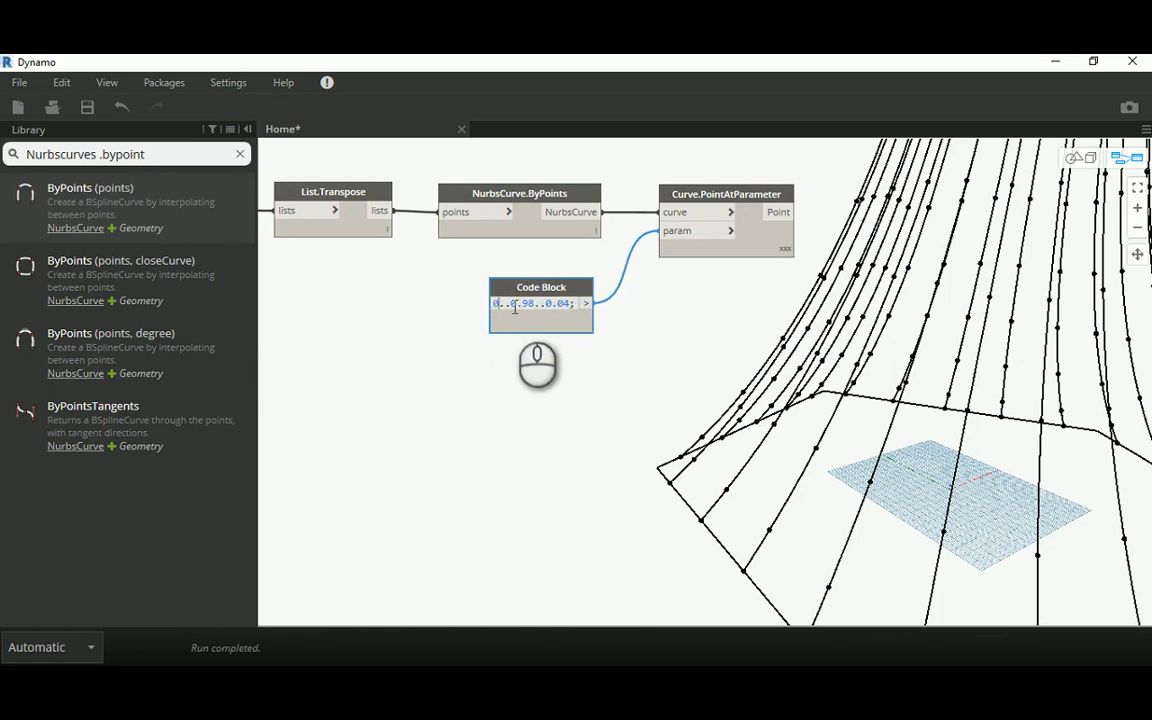
text(1)
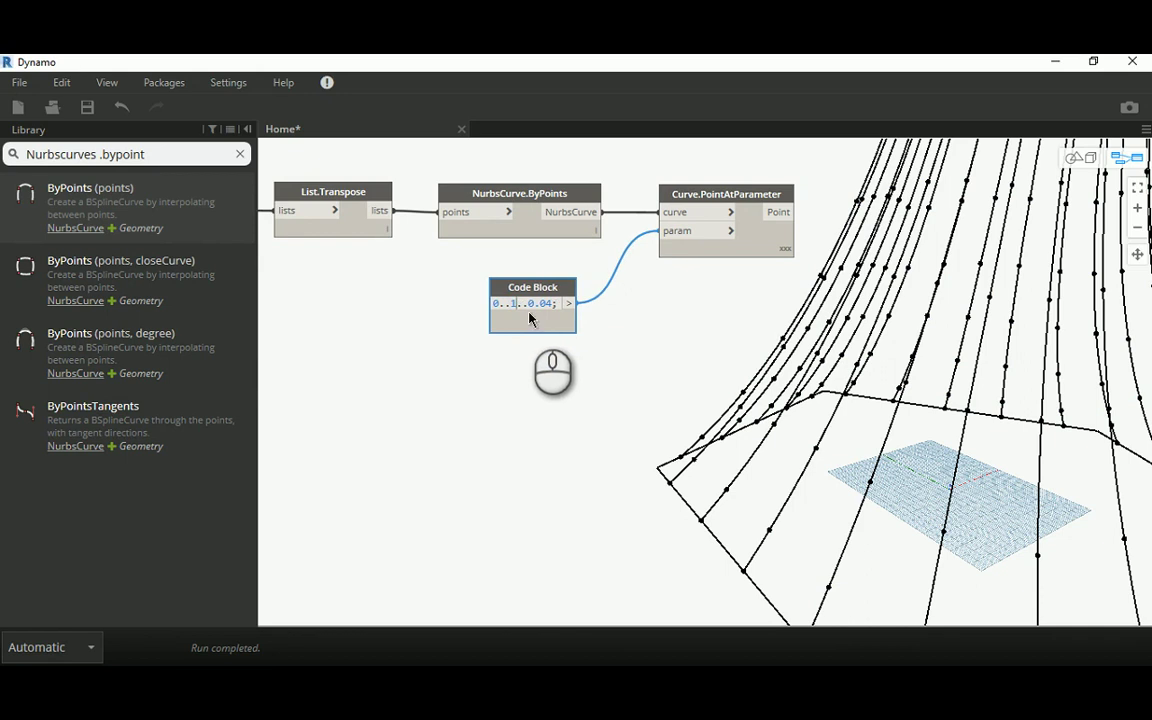
click(533, 422)
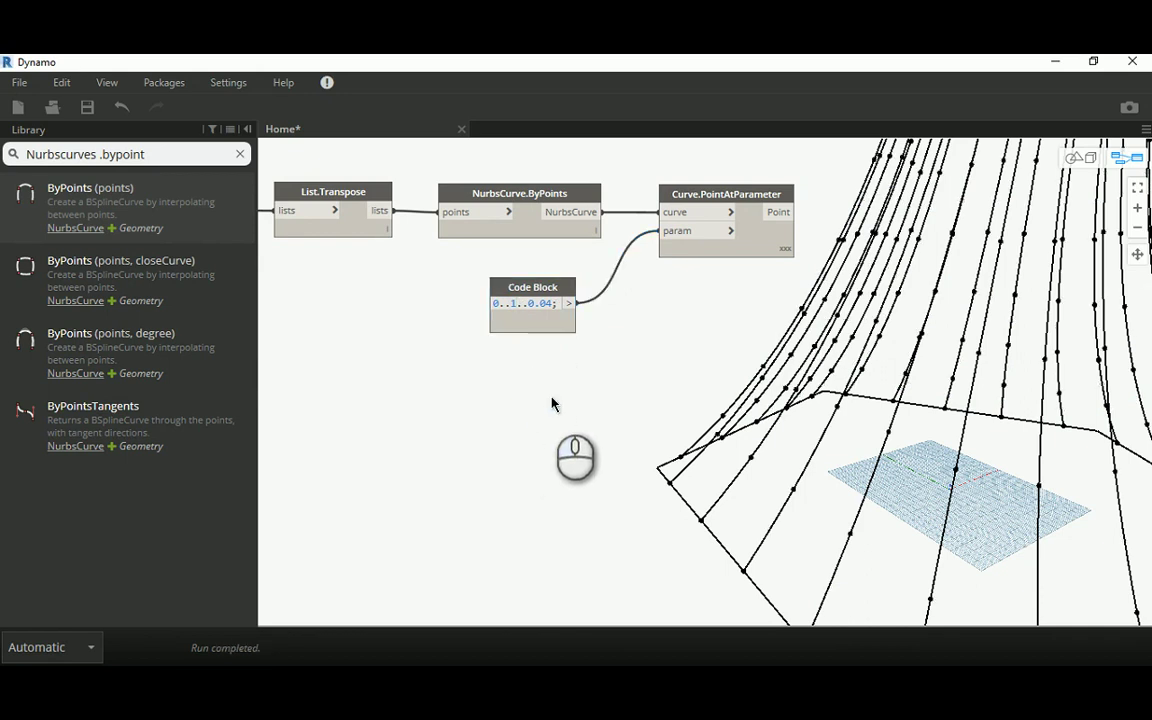
middle_drag(625, 396, 557, 418)
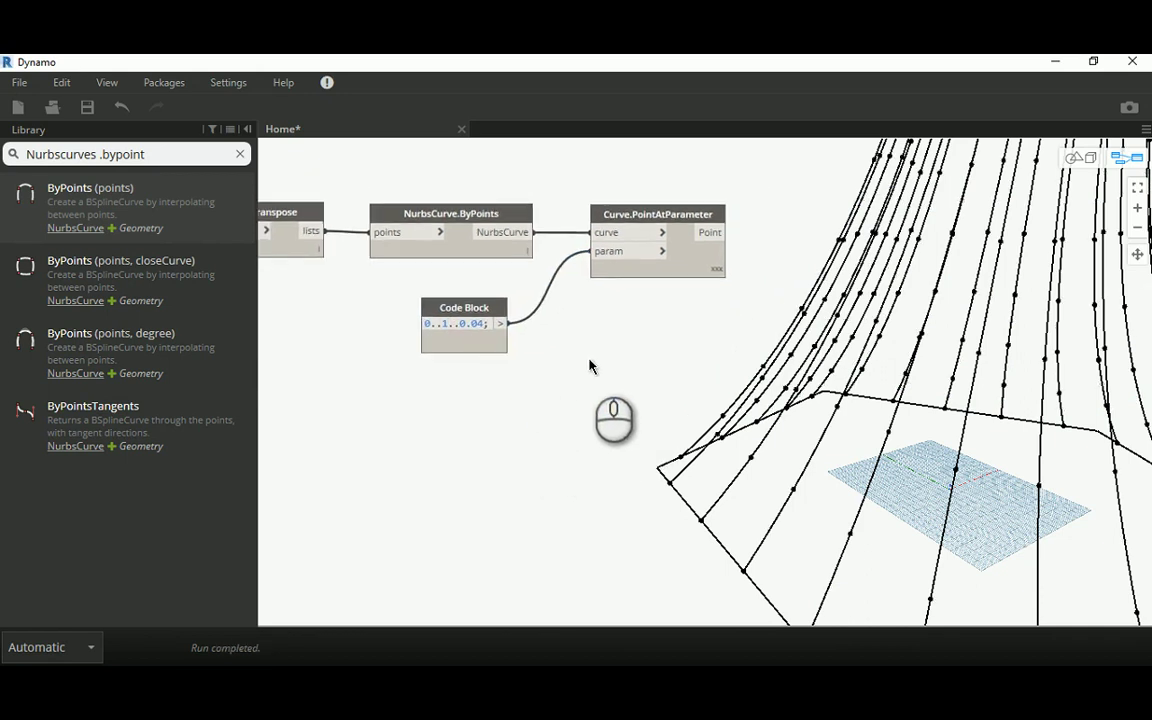
scroll(491, 362, down, 3)
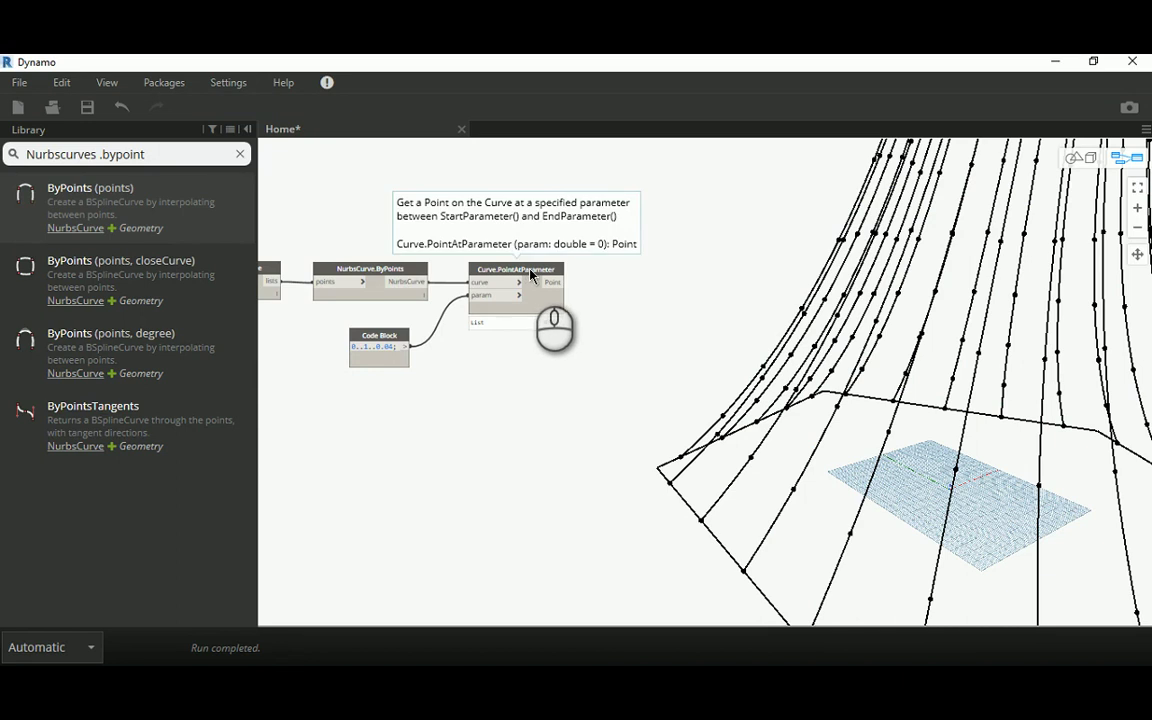
Step: Duplicate List.Transpose, place the copy after the second Curve.PointAtParameter and connect the Point output to its lists input
middle_drag(465, 240, 553, 213)
click(605, 252)
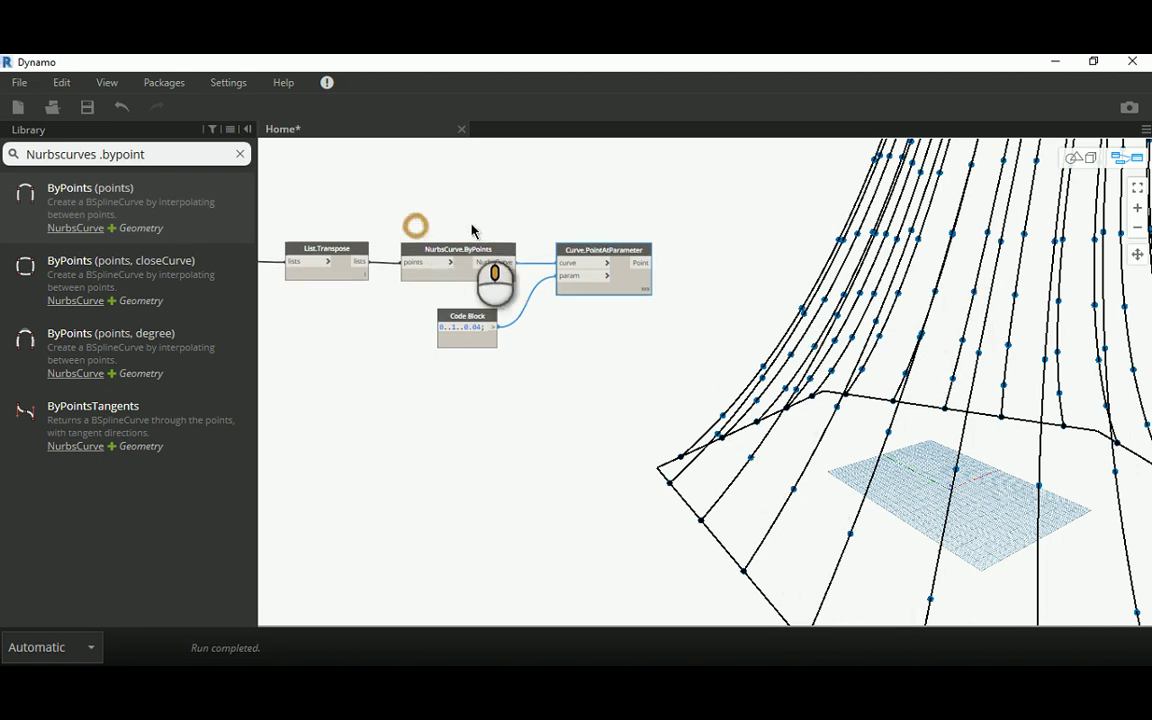
middle_drag(414, 226, 486, 228)
click(401, 254)
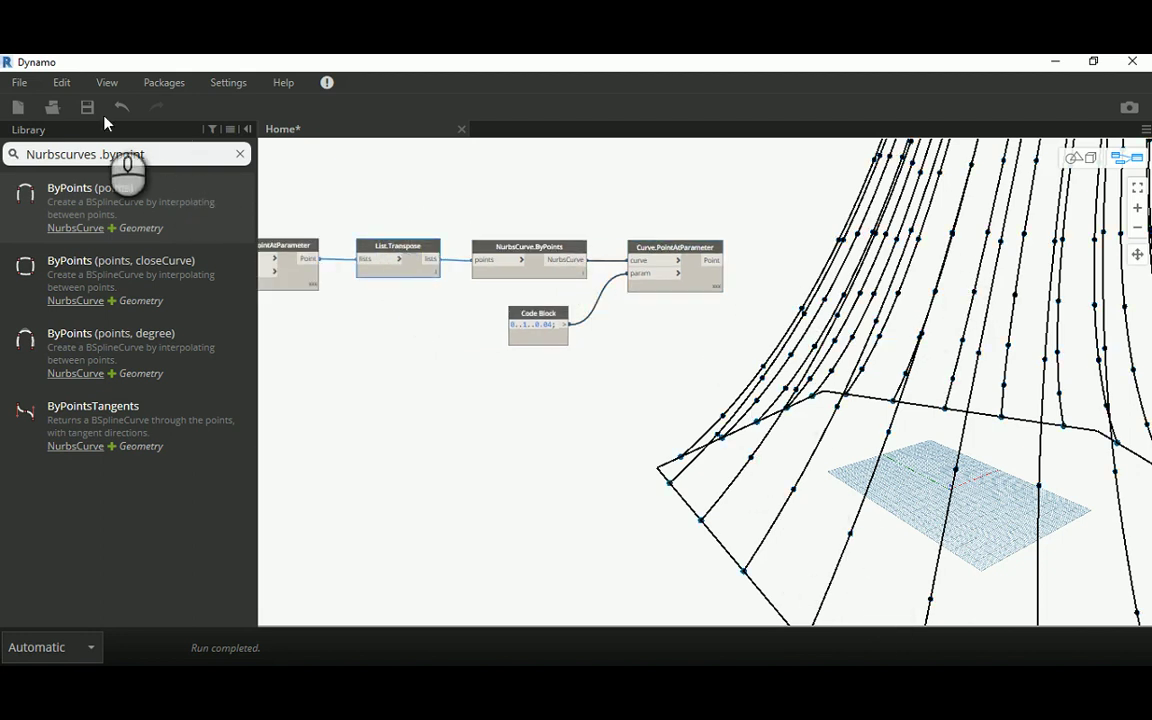
click(61, 83)
click(78, 149)
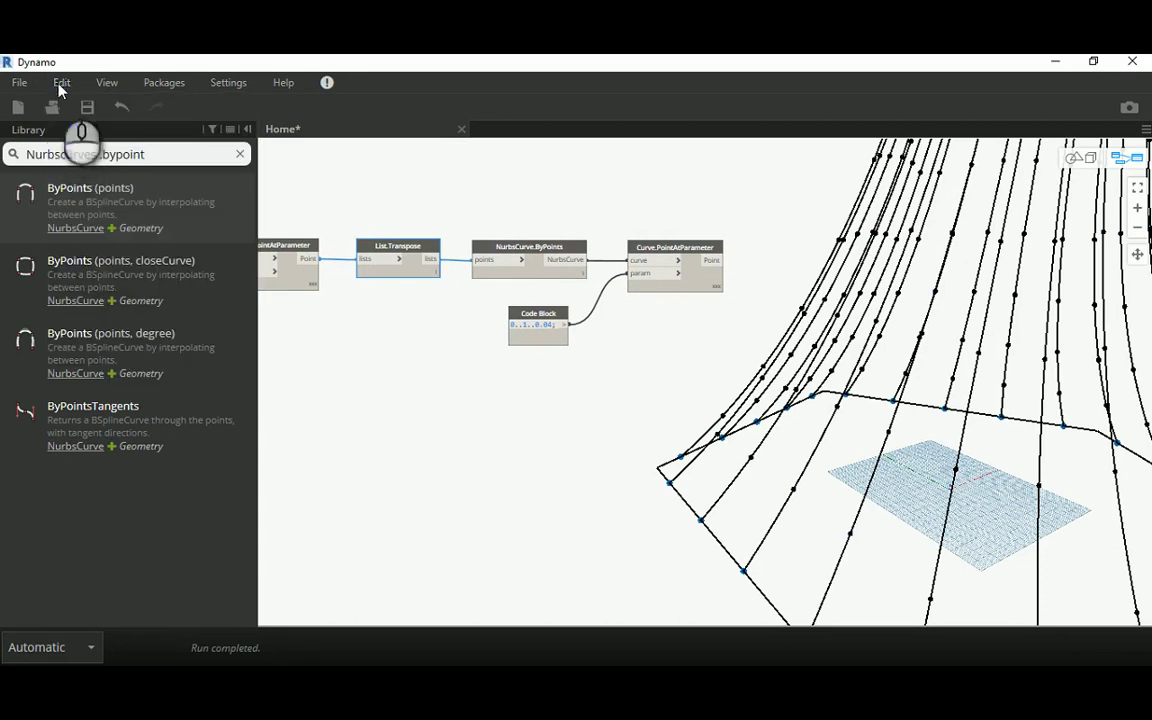
click(61, 83)
click(84, 169)
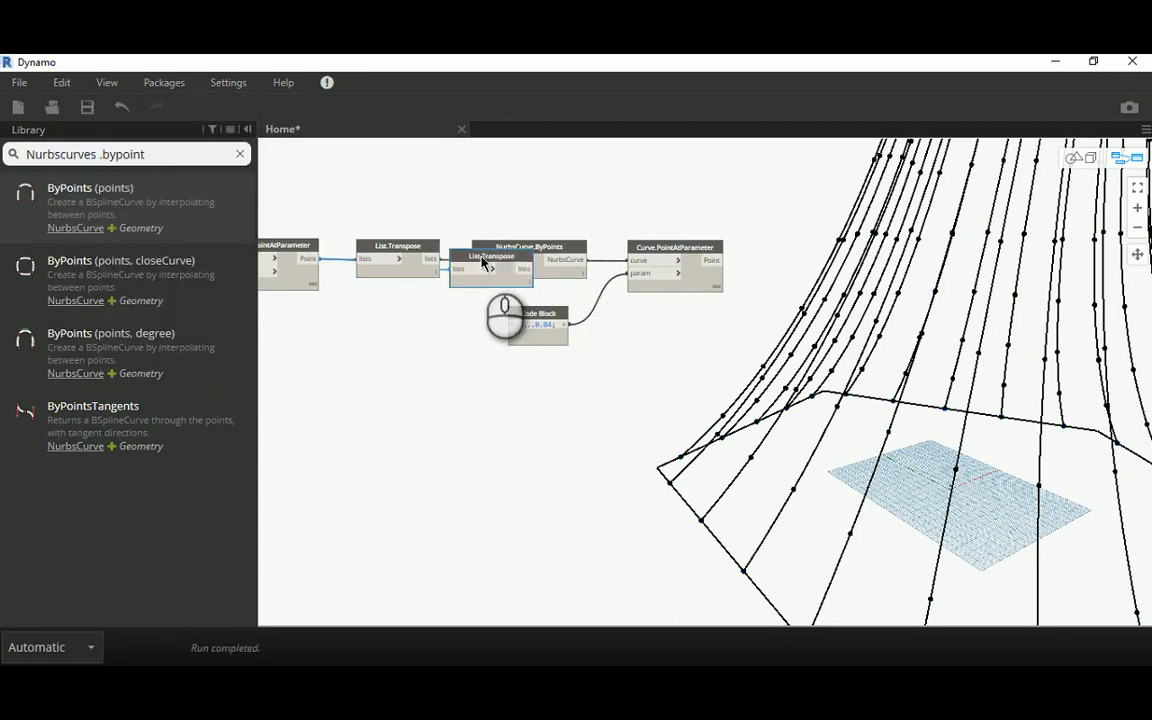
drag(481, 257, 786, 240)
click(711, 260)
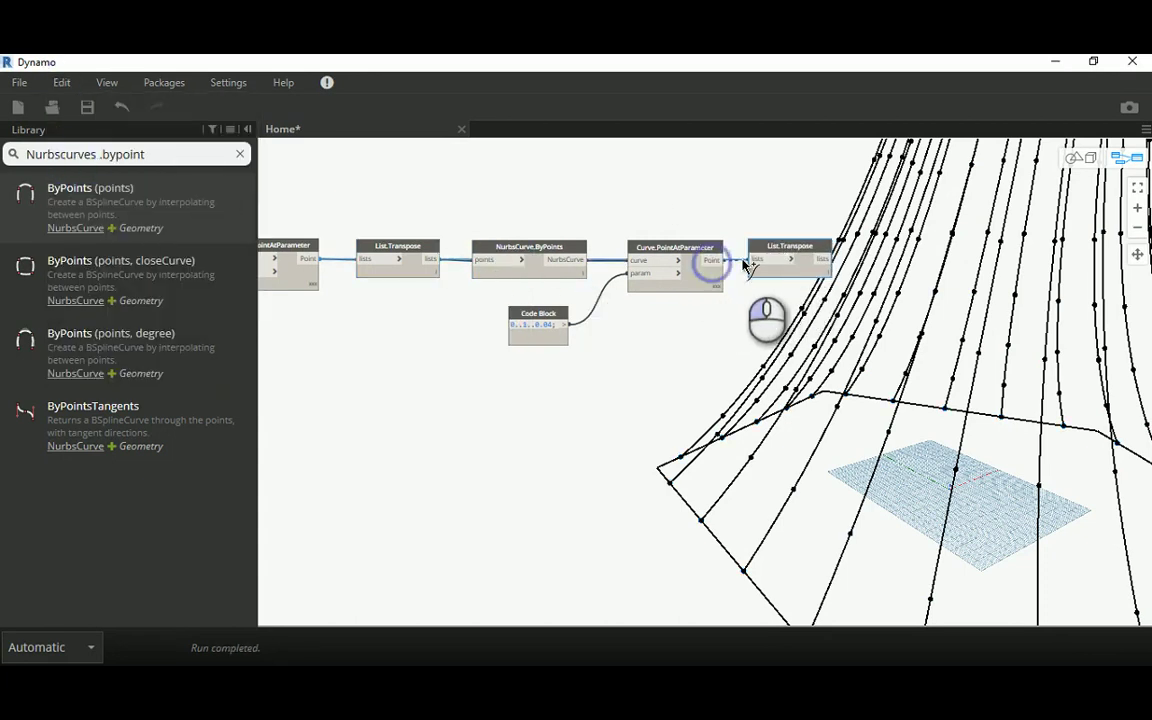
click(757, 261)
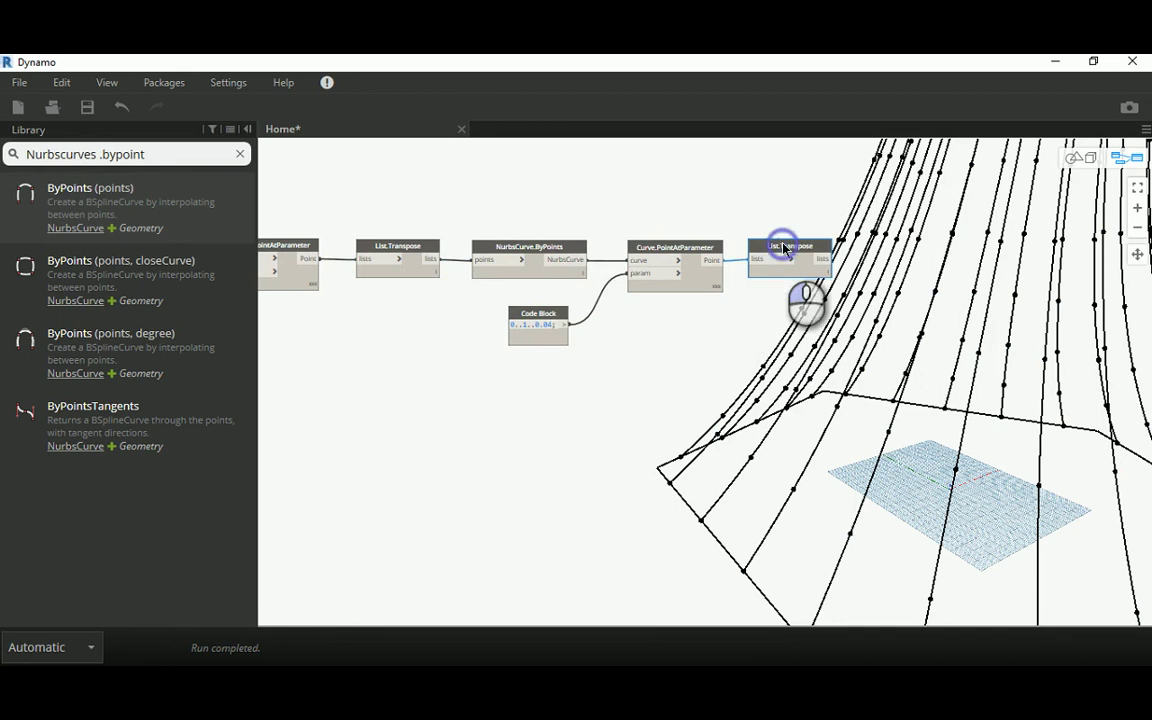
Step: Add a NurbsCurve.ByPoints (points, closeCurve) node beside the second List.Transpose and connect the lists output to its points input
middle_drag(776, 250, 645, 262)
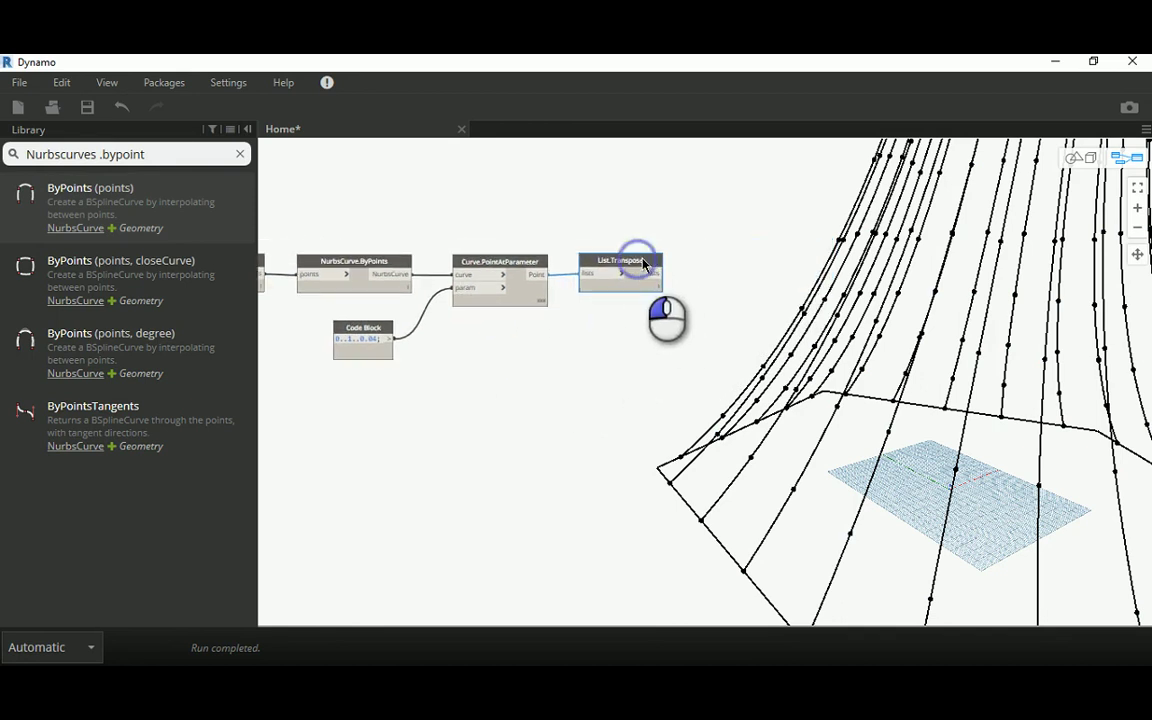
click(367, 268)
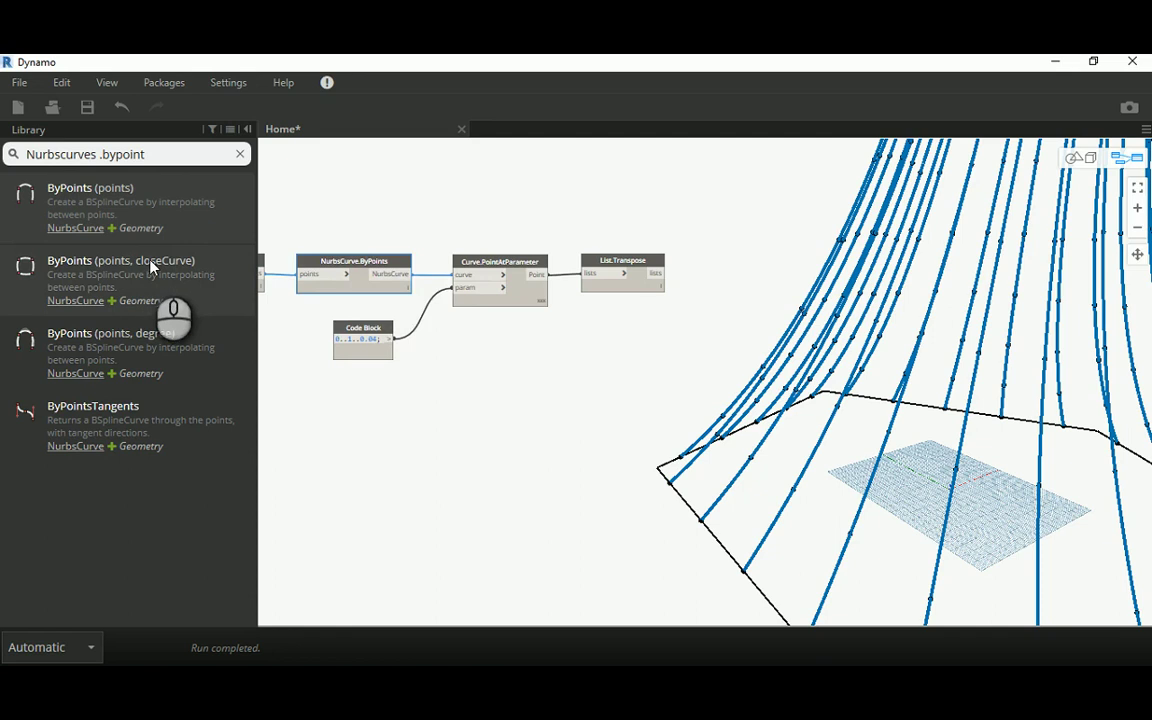
mouse_move(150, 266)
middle_drag(426, 176, 412, 179)
click(107, 268)
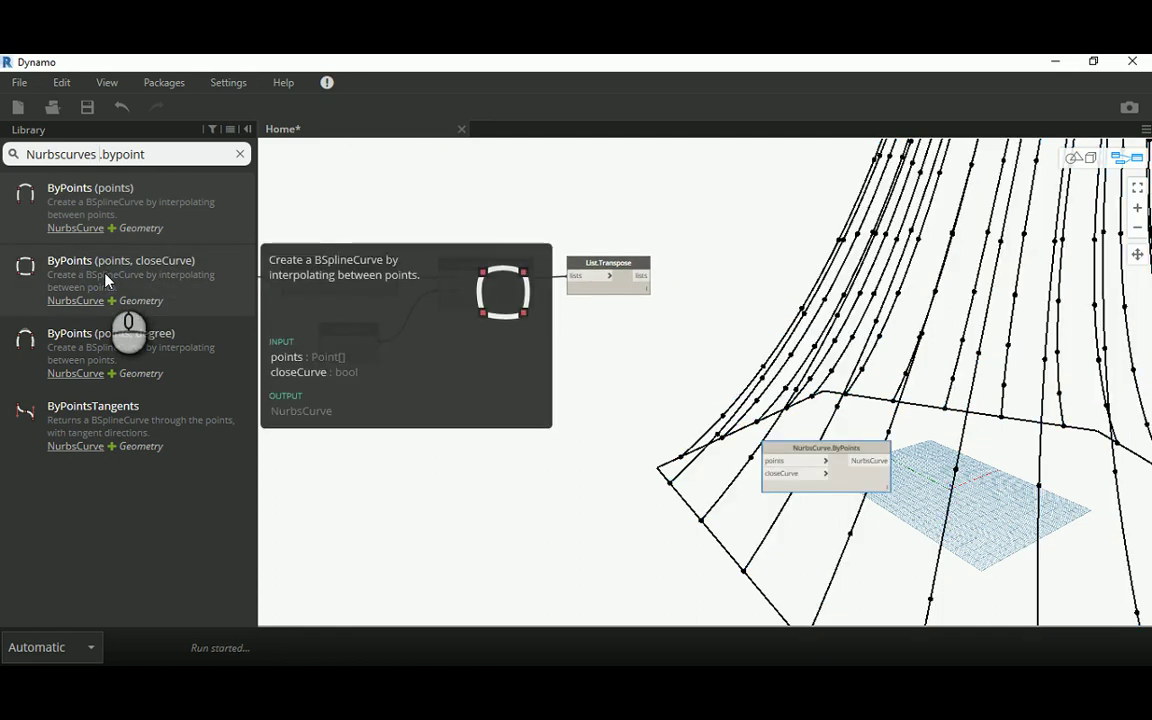
drag(805, 445, 733, 262)
drag(647, 276, 697, 276)
middle_drag(632, 360, 463, 354)
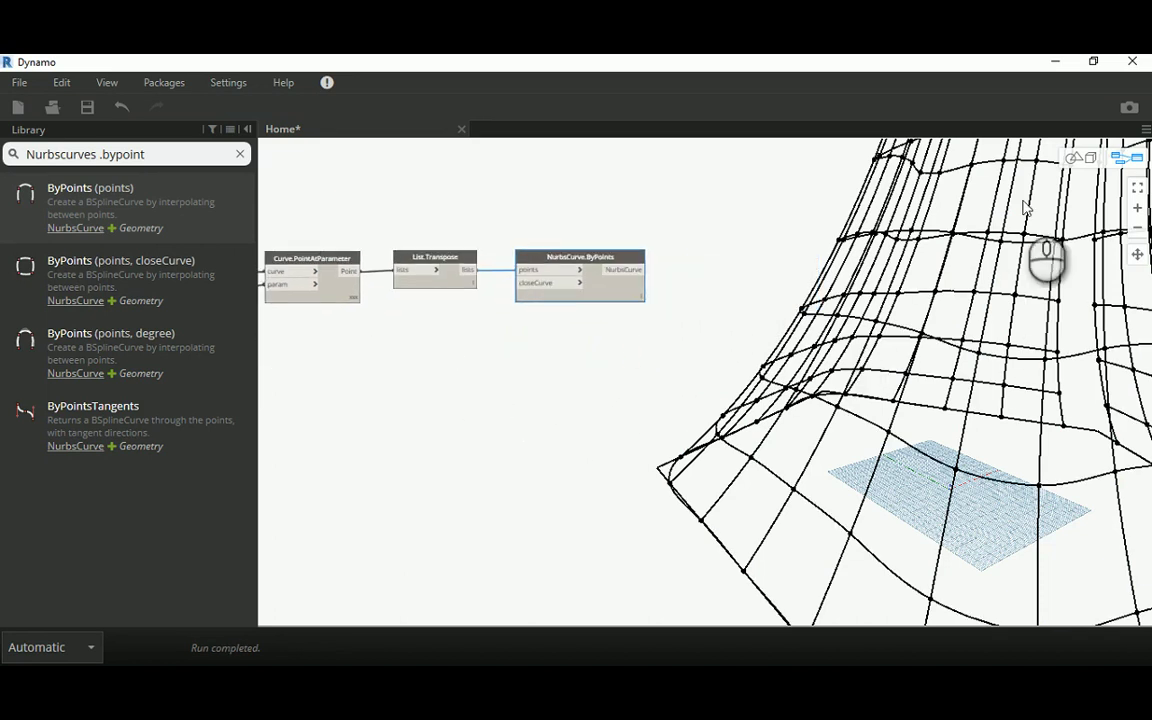
Step: Examine the horizontal NURBS curves around the tower from several angles in the 3D preview, checking whether the loops close
click(1073, 158)
scroll(849, 352, down, 2)
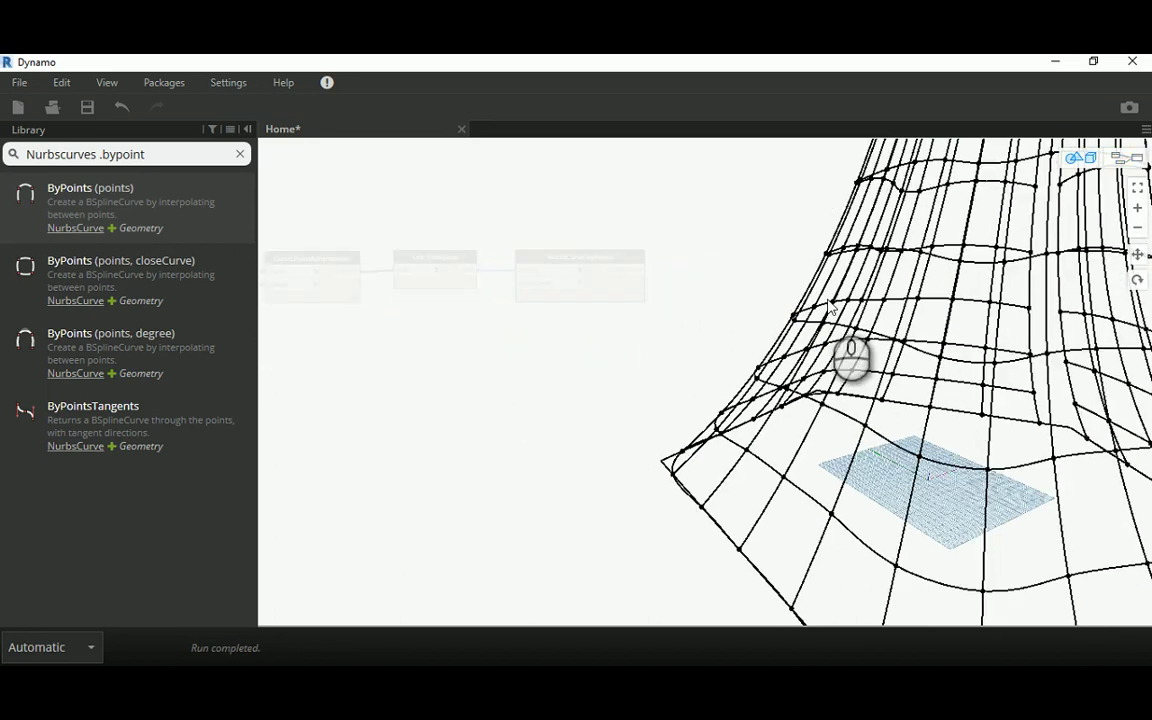
scroll(930, 338, down, 2)
scroll(930, 338, down, 3)
right_drag(926, 332, 822, 418)
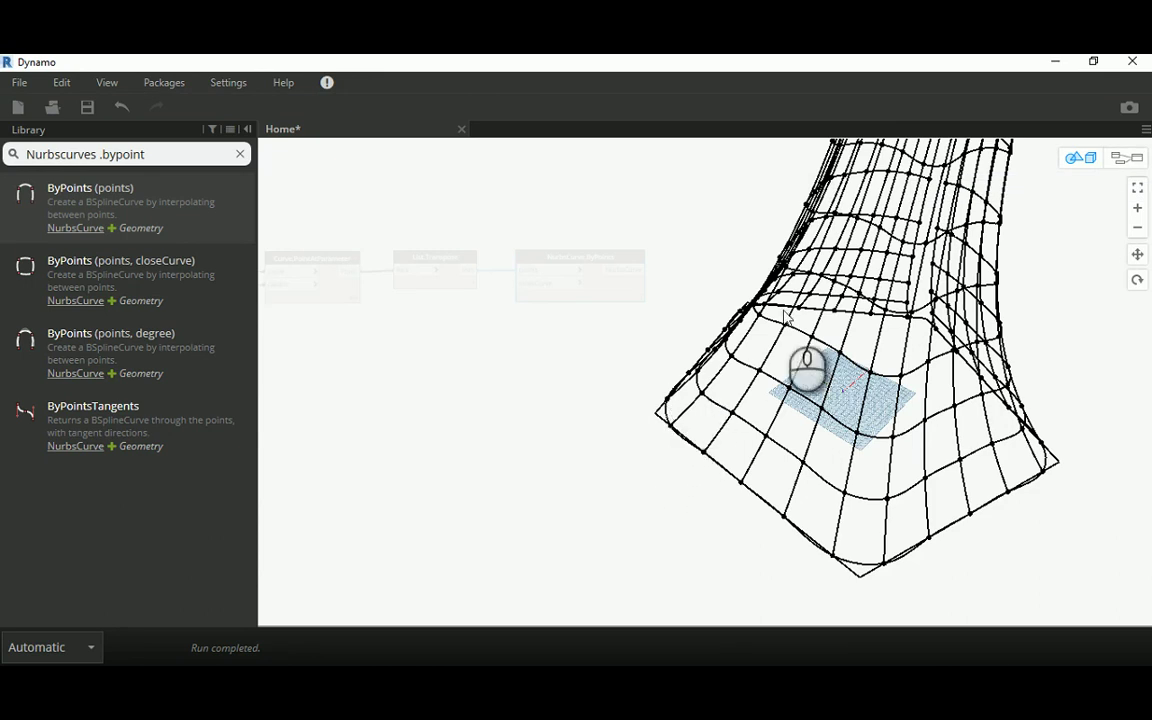
middle_drag(1000, 420, 903, 411)
right_drag(903, 411, 935, 410)
middle_drag(935, 410, 660, 347)
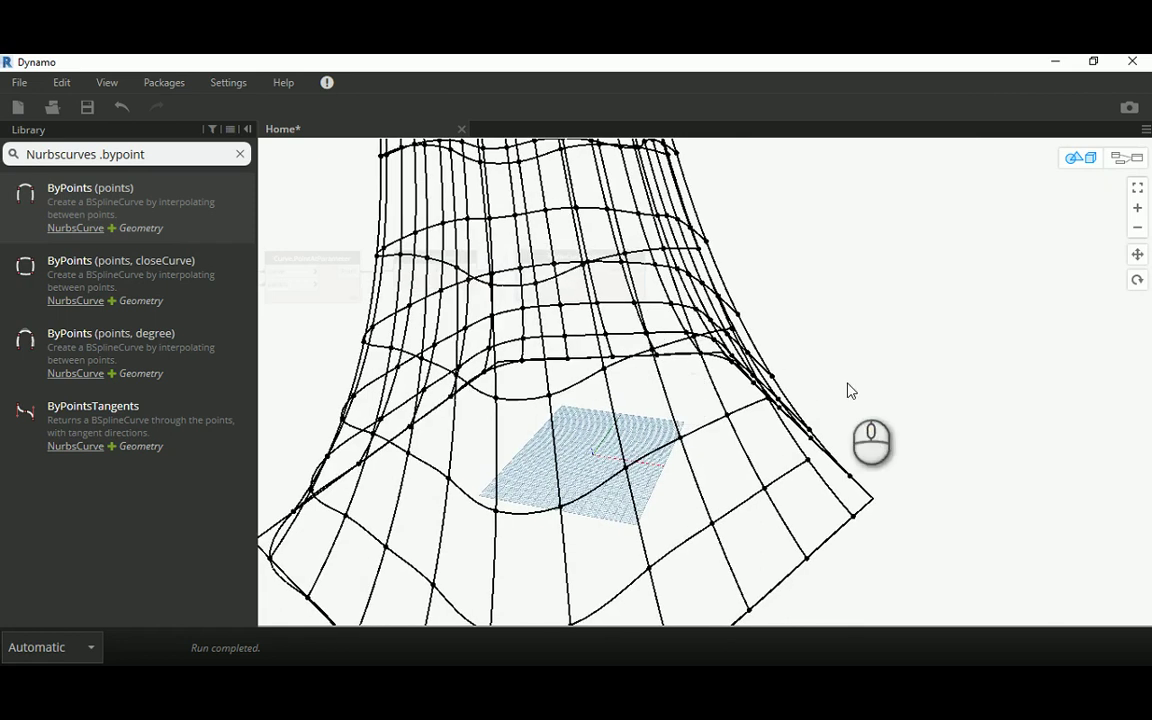
right_drag(846, 386, 841, 481)
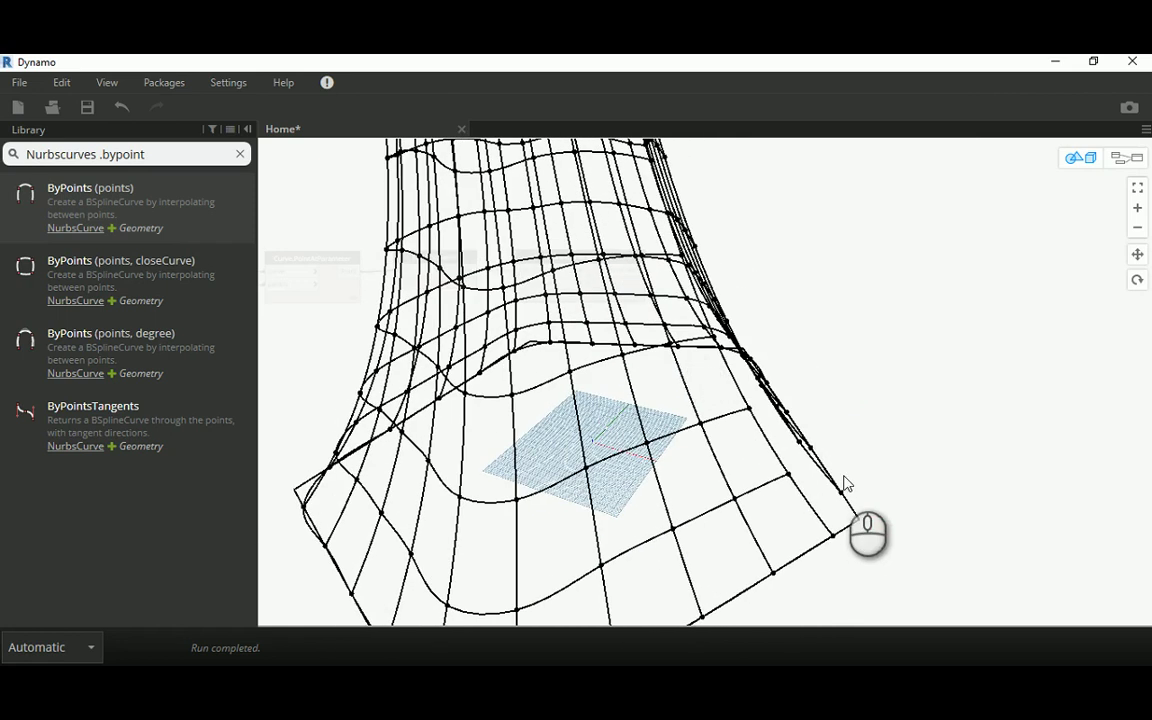
middle_drag(586, 386, 818, 381)
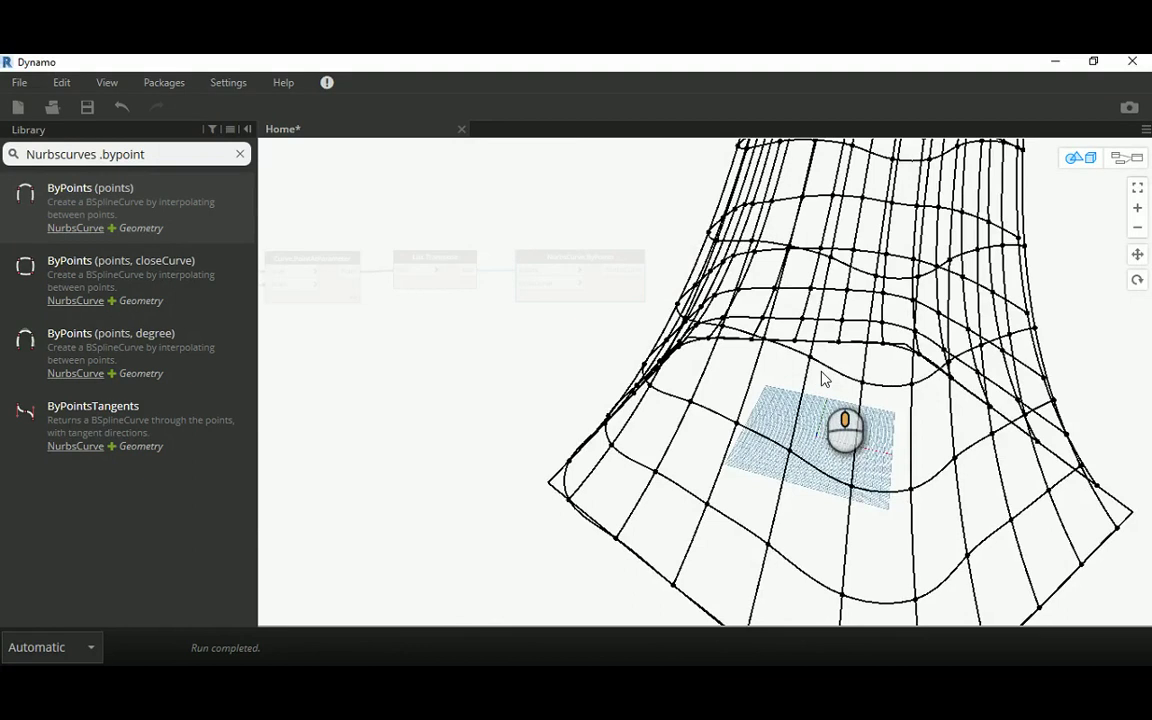
right_drag(818, 381, 703, 451)
middle_drag(703, 451, 836, 392)
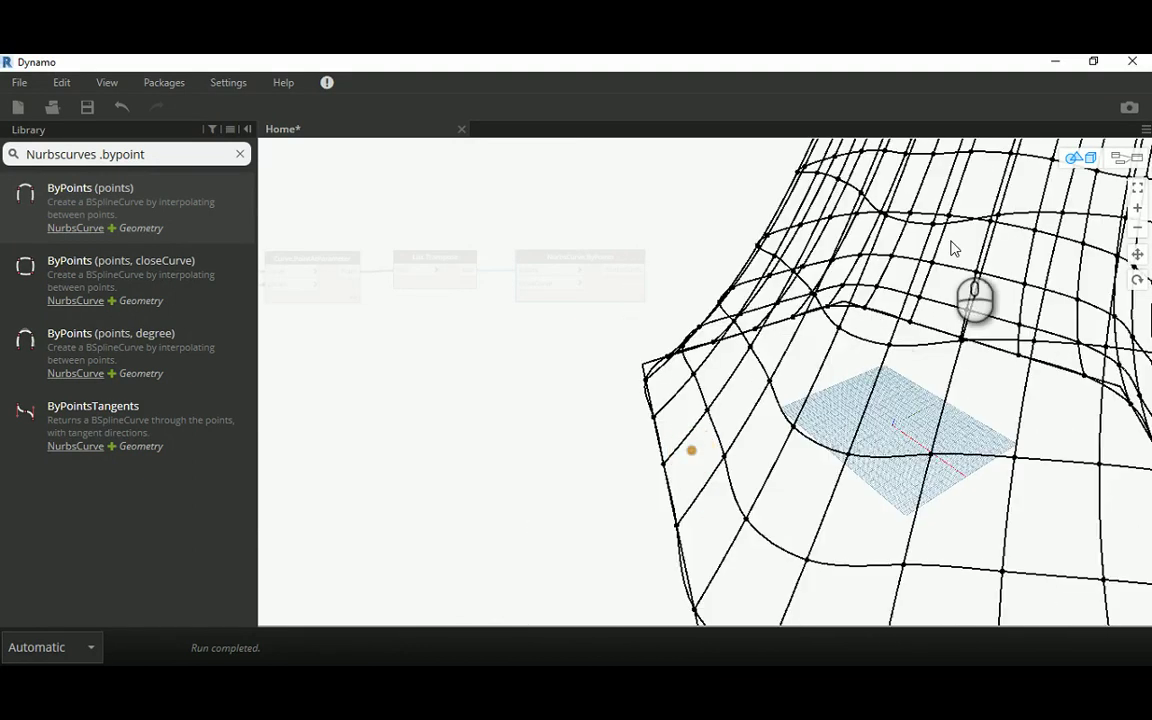
Step: Add a Code Block containing "true" and connect it to the closeCurve input of the second NurbsCurve.ByPoints node
click(1121, 162)
middle_drag(416, 370, 489, 371)
scroll(595, 268, up, 4)
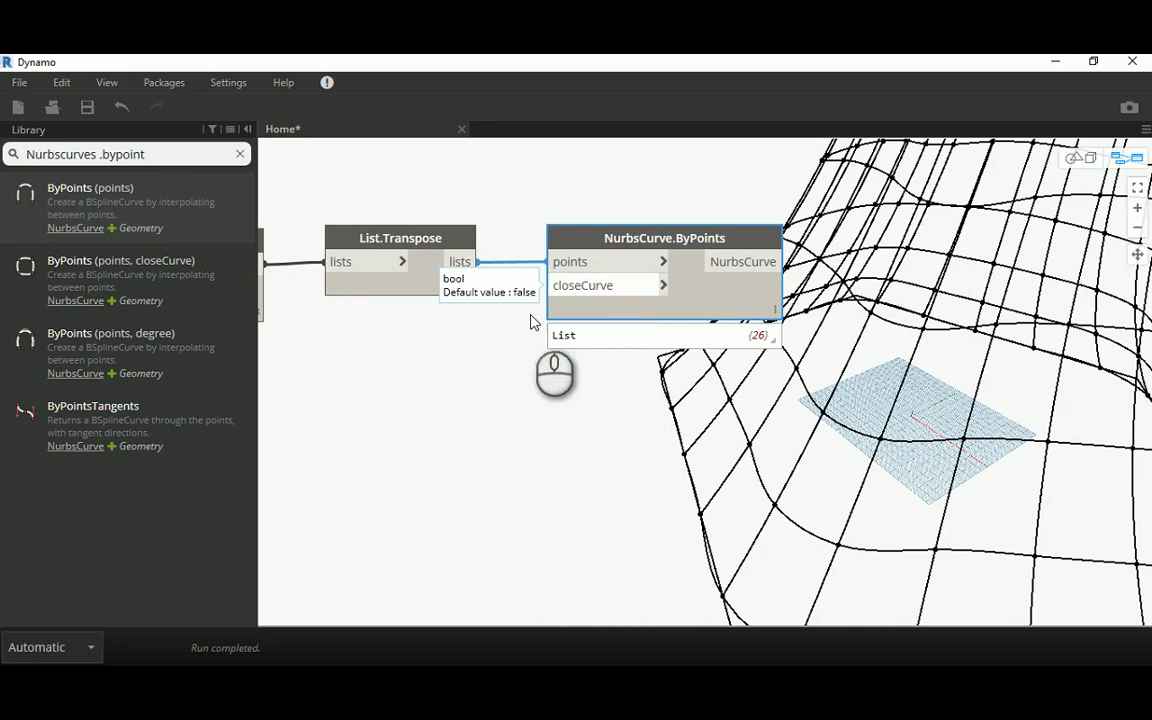
double_click(396, 378)
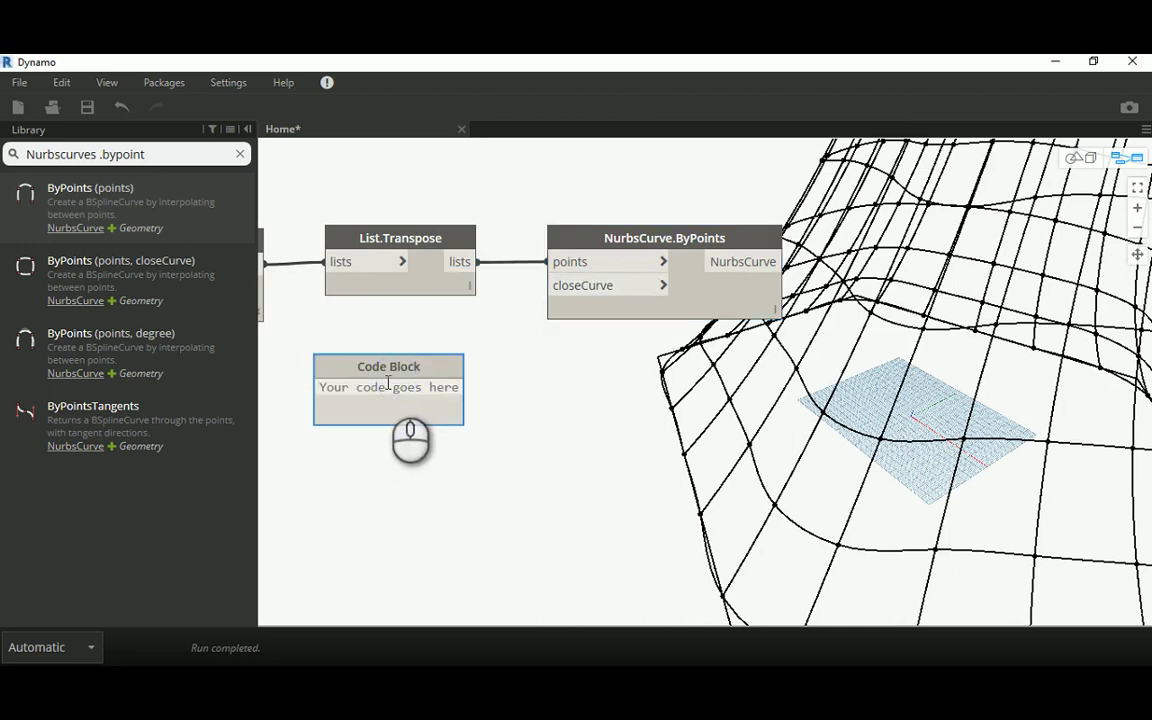
text("true)
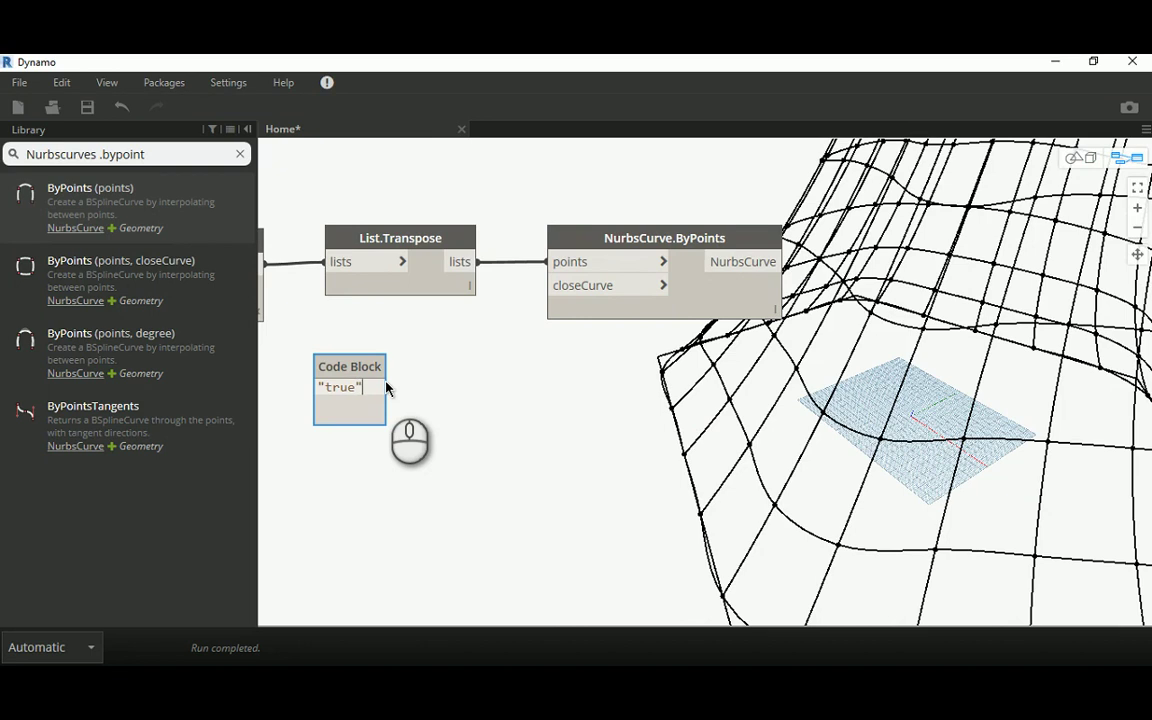
click(499, 388)
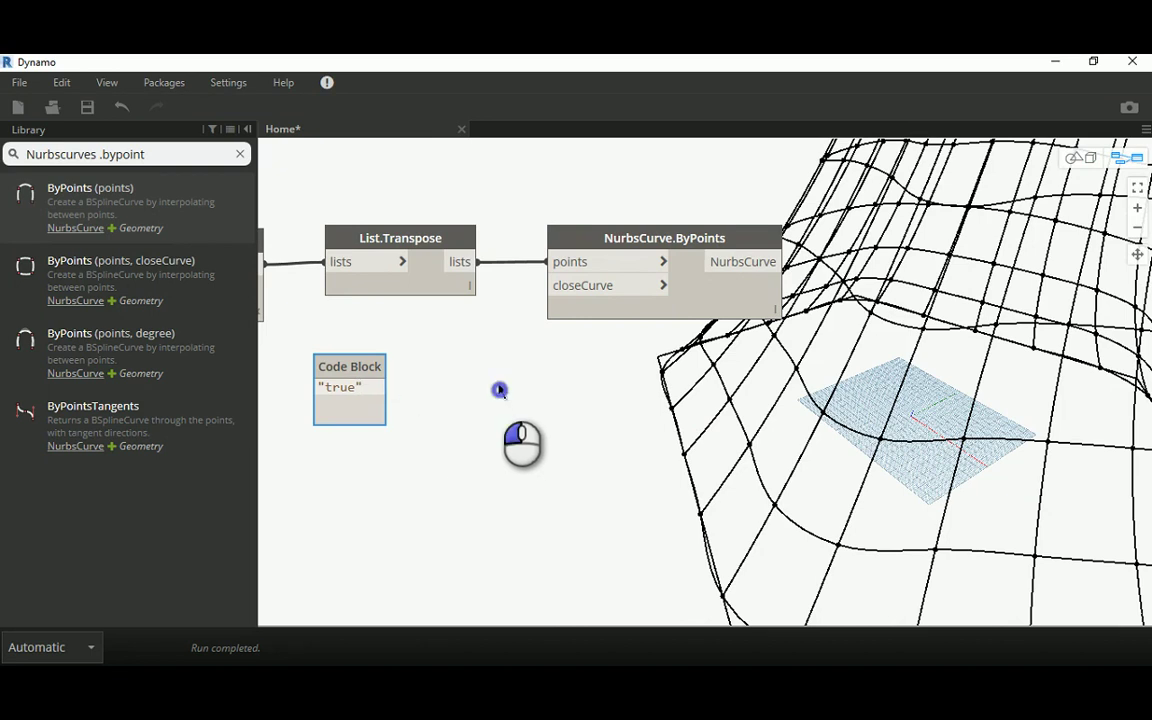
drag(385, 387, 550, 286)
scroll(589, 478, down, 1)
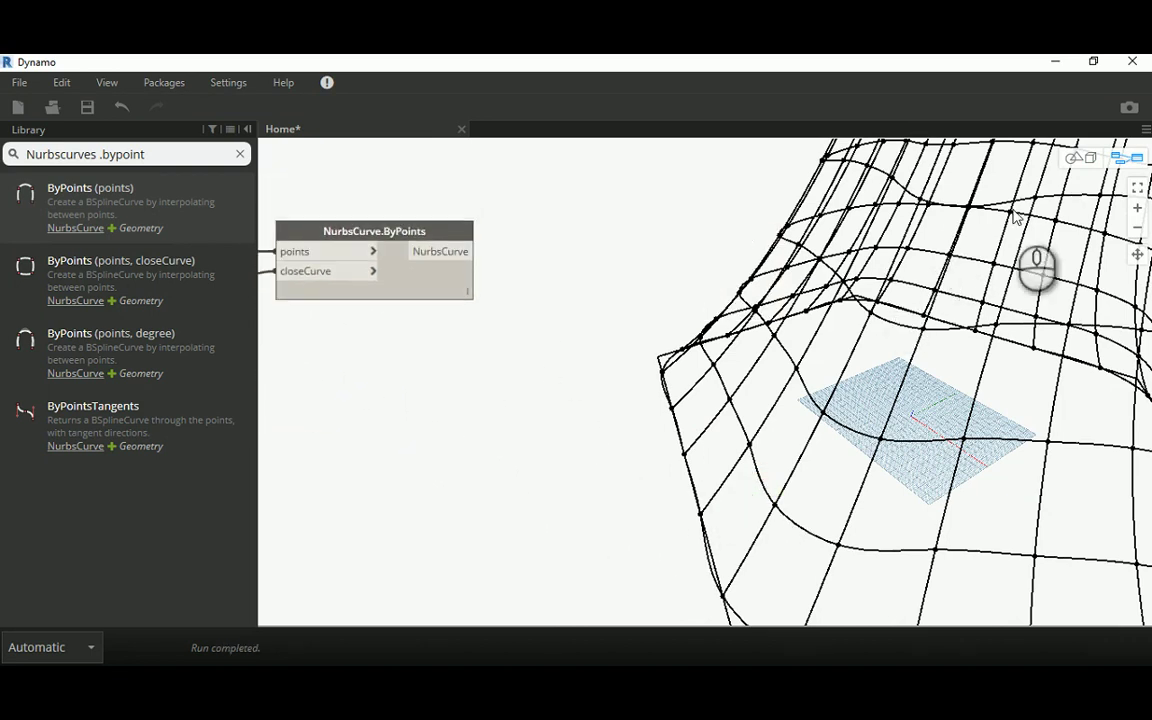
Step: Examine the closed horizontal curves around the tower's base from several angles in the 3D preview
click(1080, 160)
right_drag(864, 322, 711, 331)
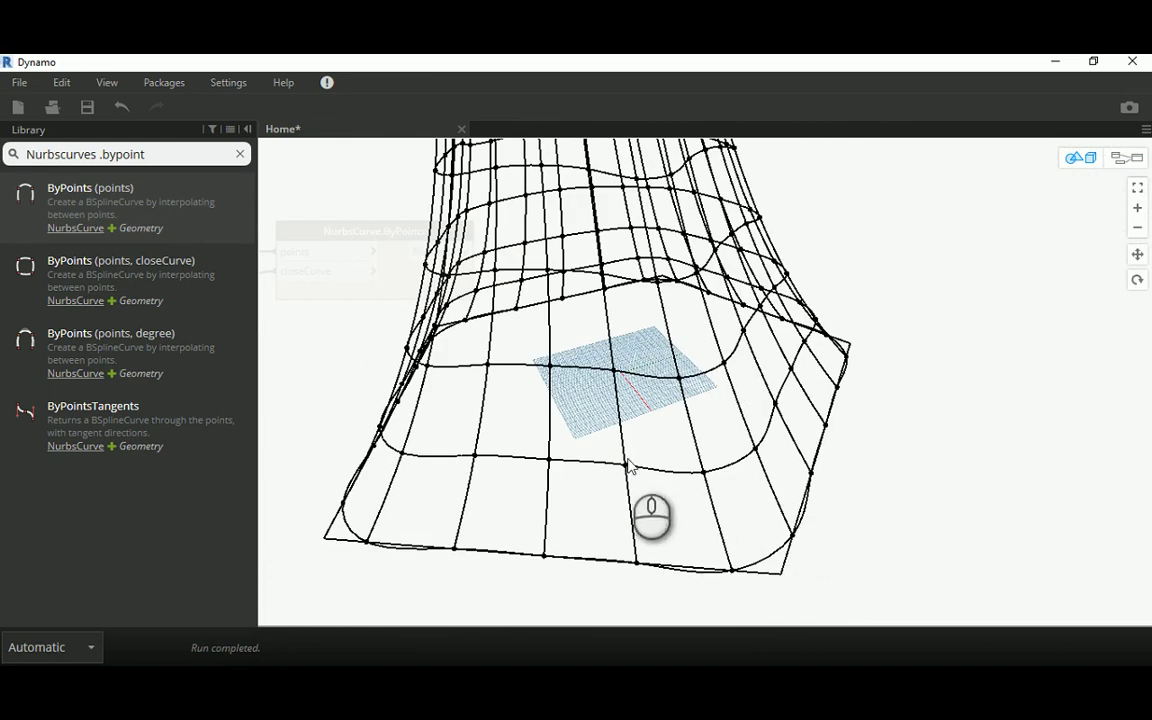
right_drag(627, 465, 567, 552)
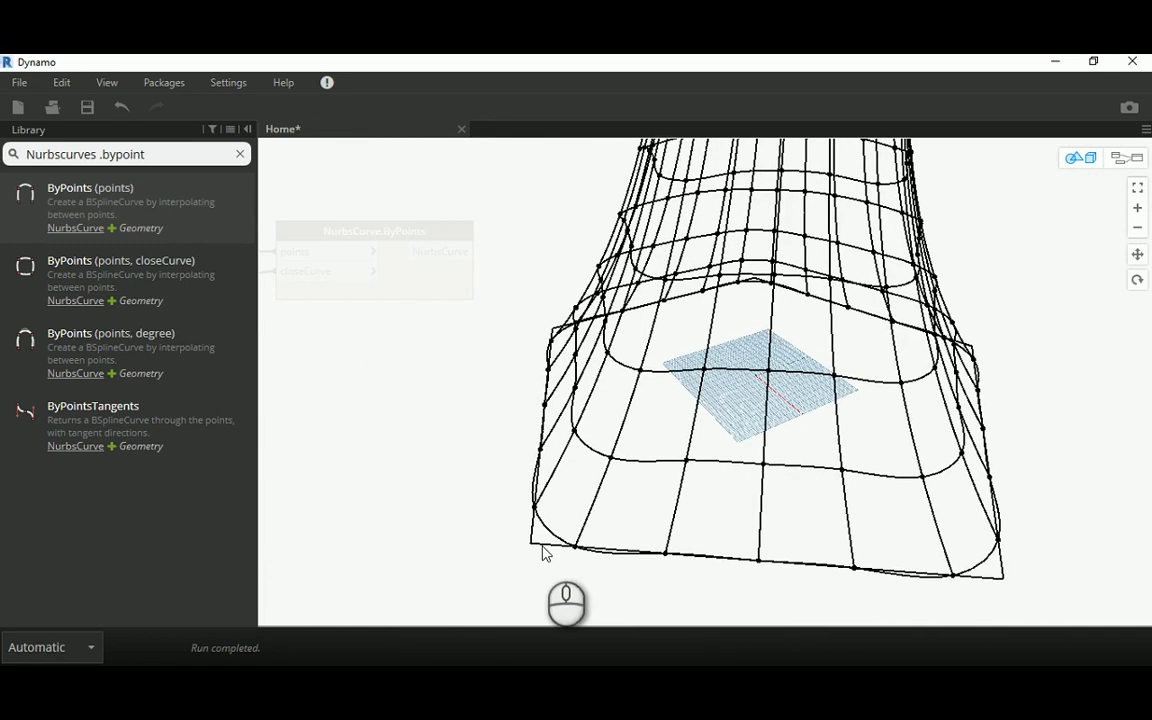
scroll(545, 554, up, 2)
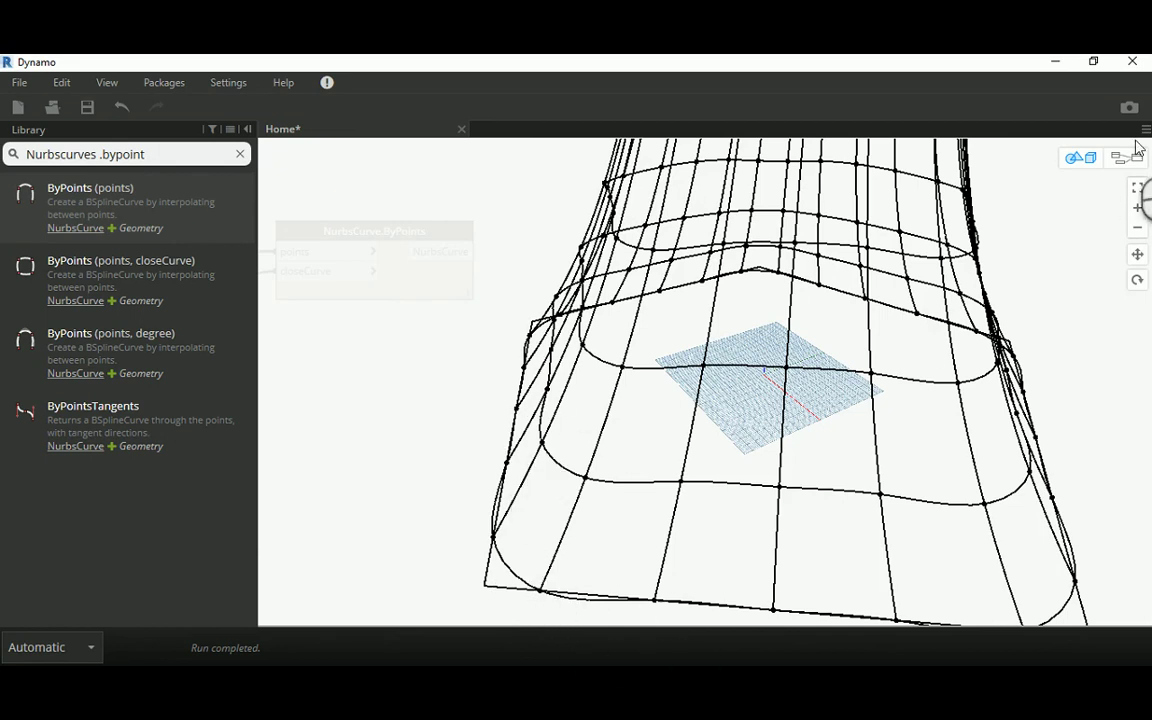
middle_drag(602, 256, 1127, 157)
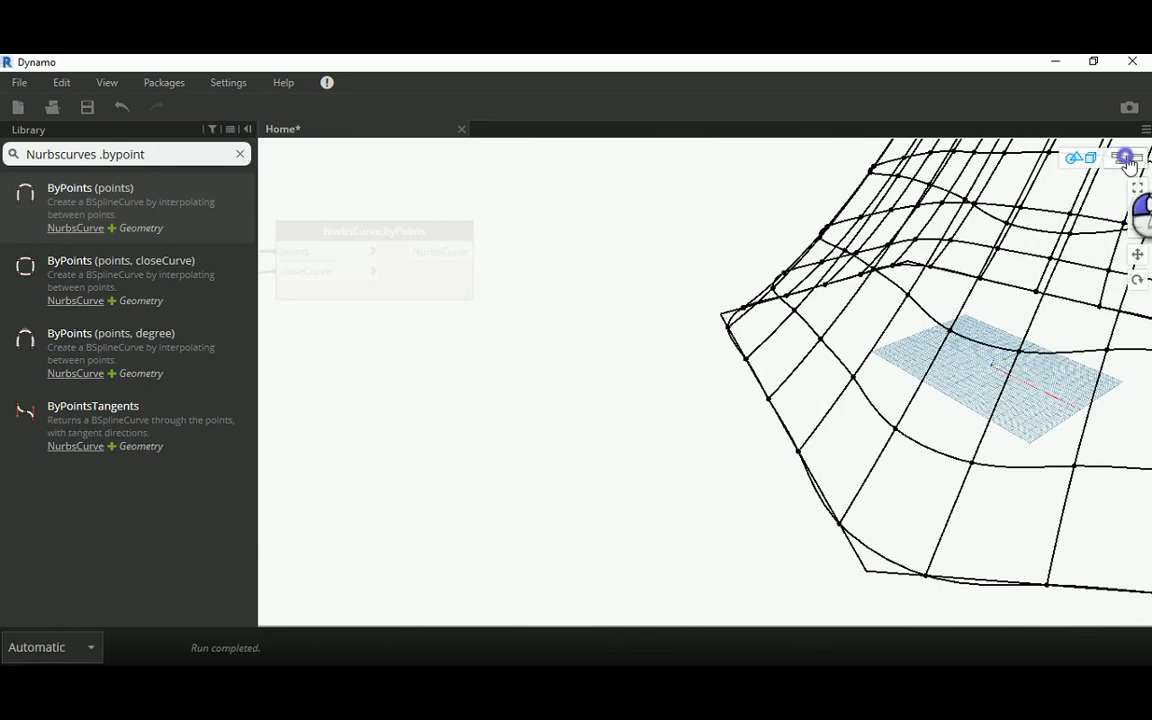
click(1127, 157)
Step: Add a NurbsCurve.ByPoints (points) node below the closeCurve version and connect the second List.Transpose's lists output to its points input
middle_drag(545, 378, 612, 378)
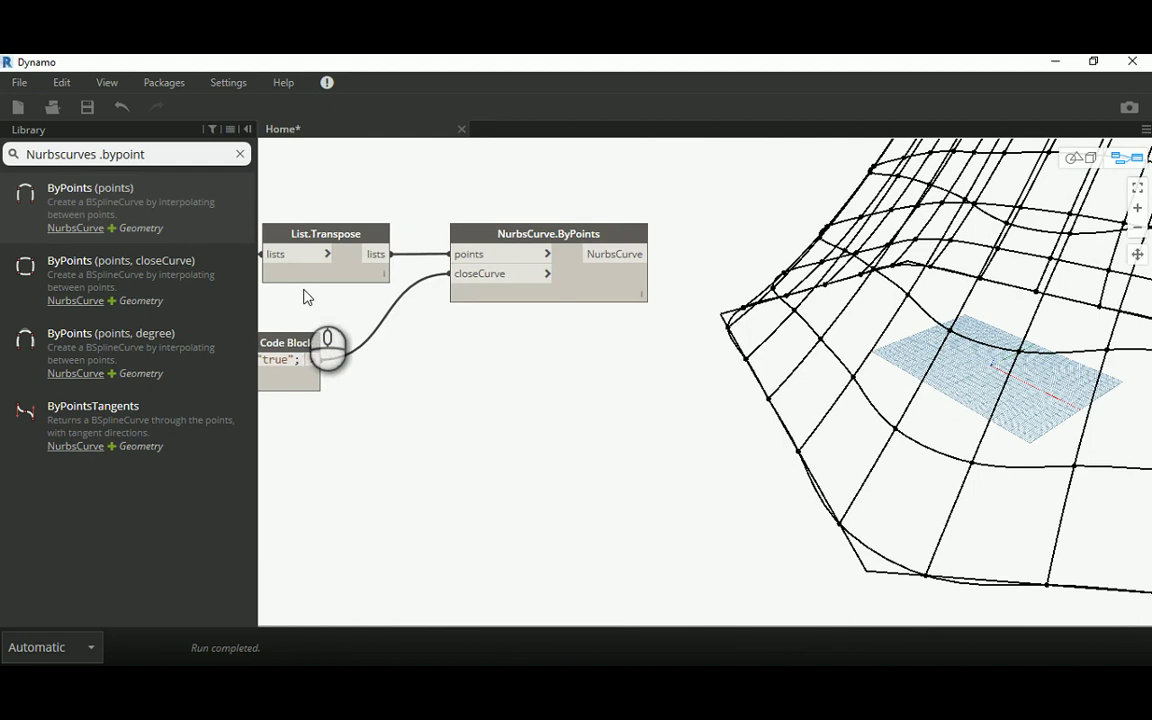
click(170, 220)
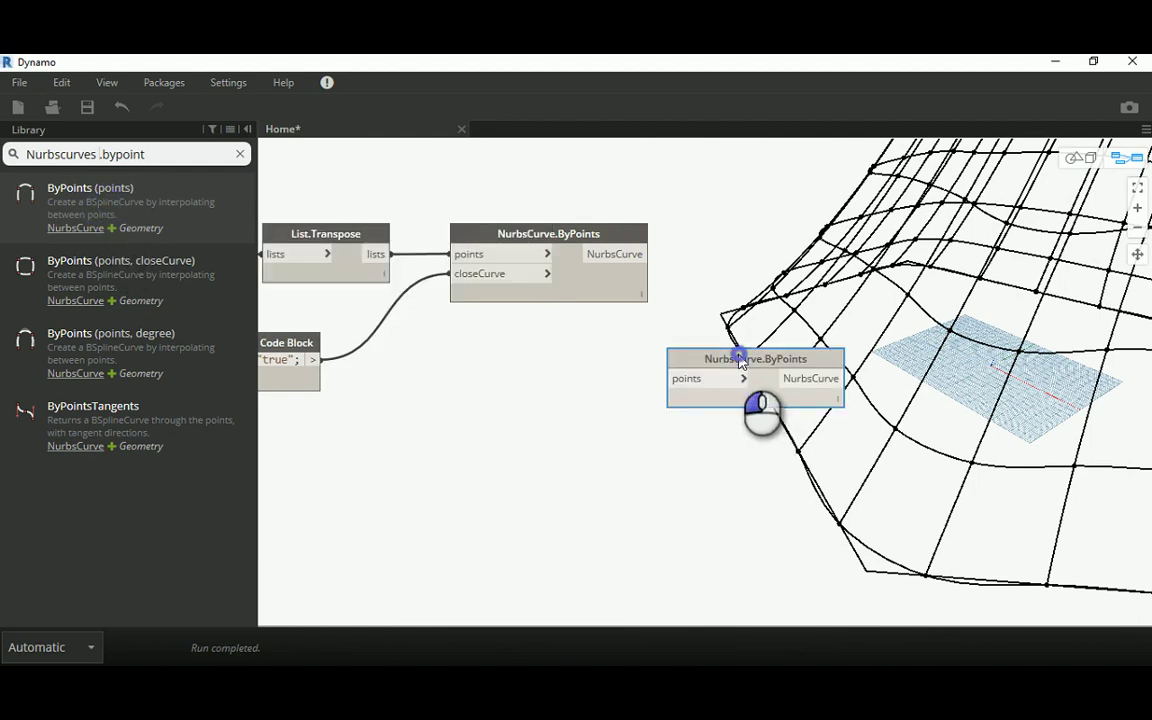
drag(741, 362, 545, 362)
drag(377, 256, 478, 380)
middle_drag(700, 492, 575, 488)
scroll(576, 483, down, 2)
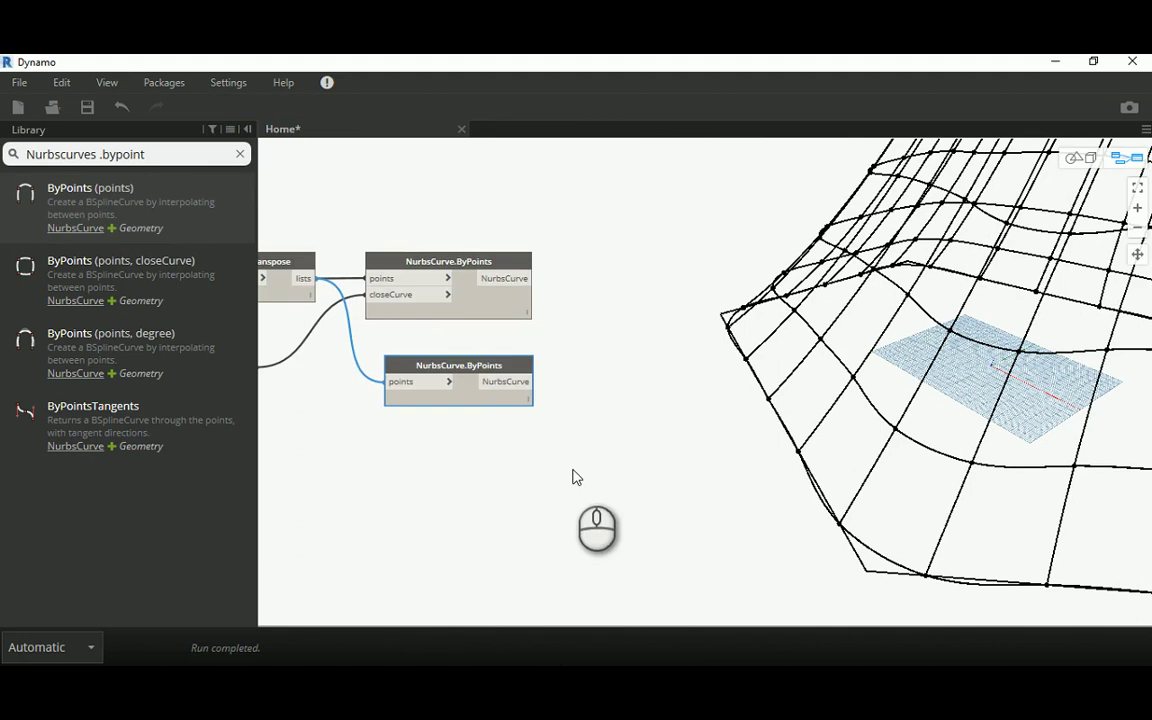
Step: Turn off the preview of the closeCurve NurbsCurve.ByPoints node and inspect the curves from the points-only node in 3D
right_click(437, 265)
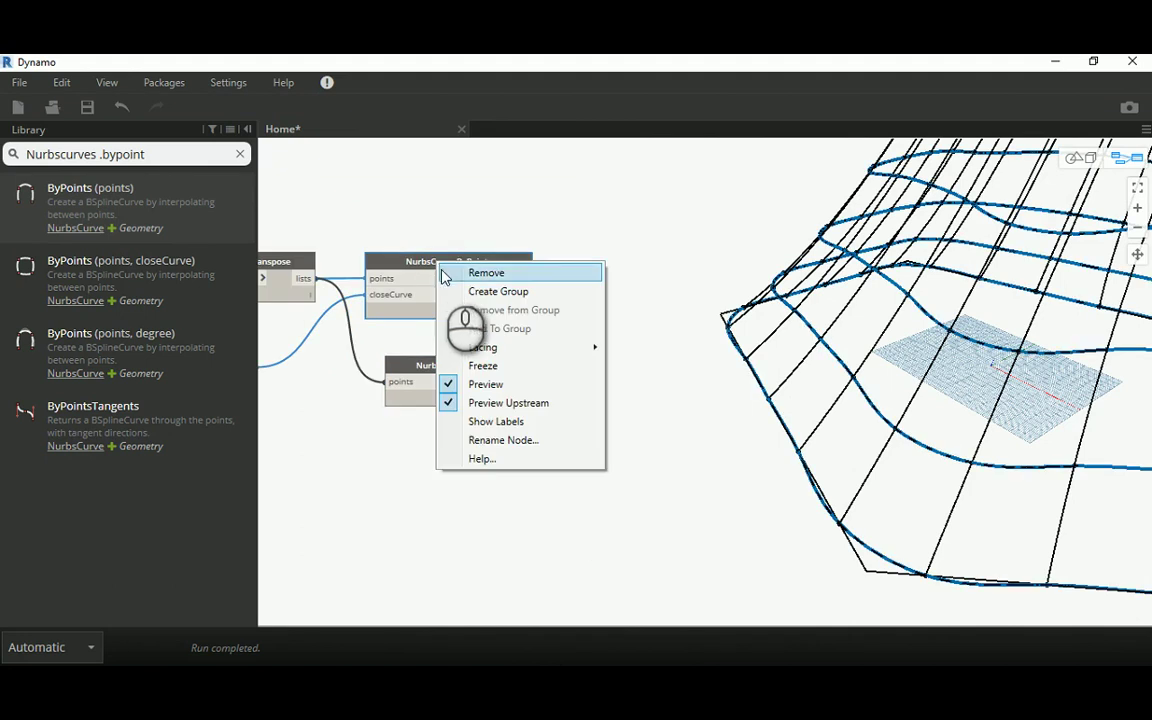
click(490, 385)
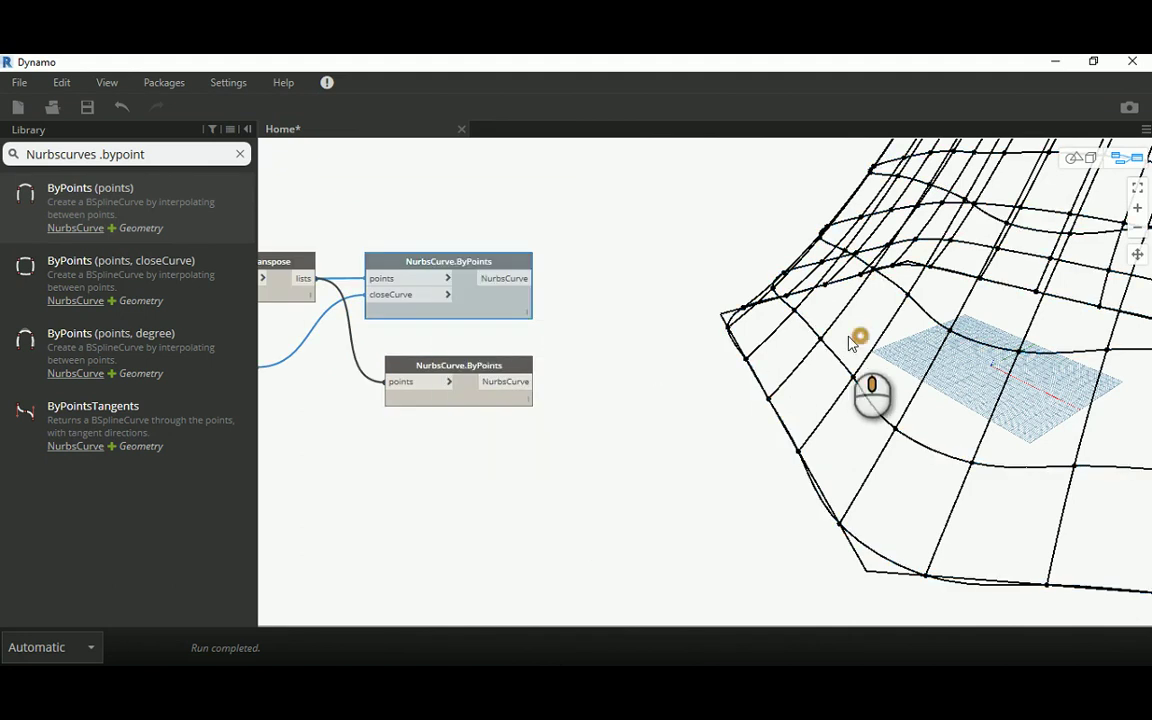
mouse_move(856, 337)
middle_down()
mouse_move(609, 339)
mouse_move(843, 334)
middle_up()
click(1081, 160)
right_drag(896, 337, 634, 342)
right_drag(707, 347, 450, 399)
middle_drag(922, 444, 1043, 436)
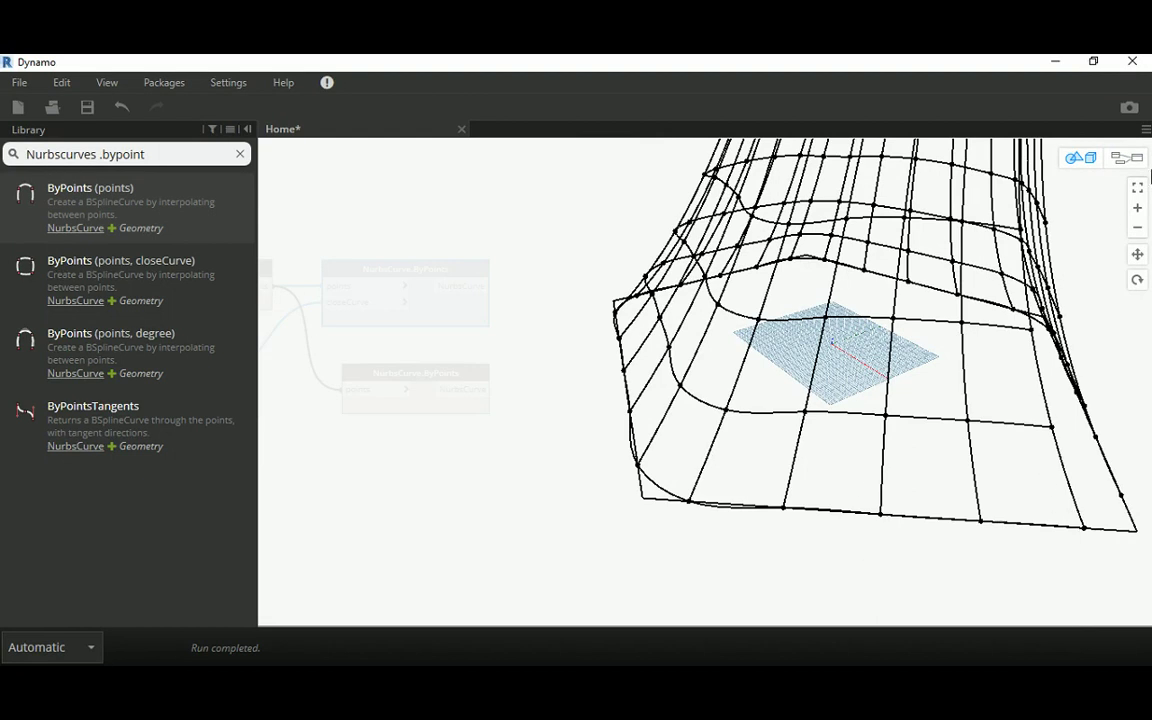
click(1118, 162)
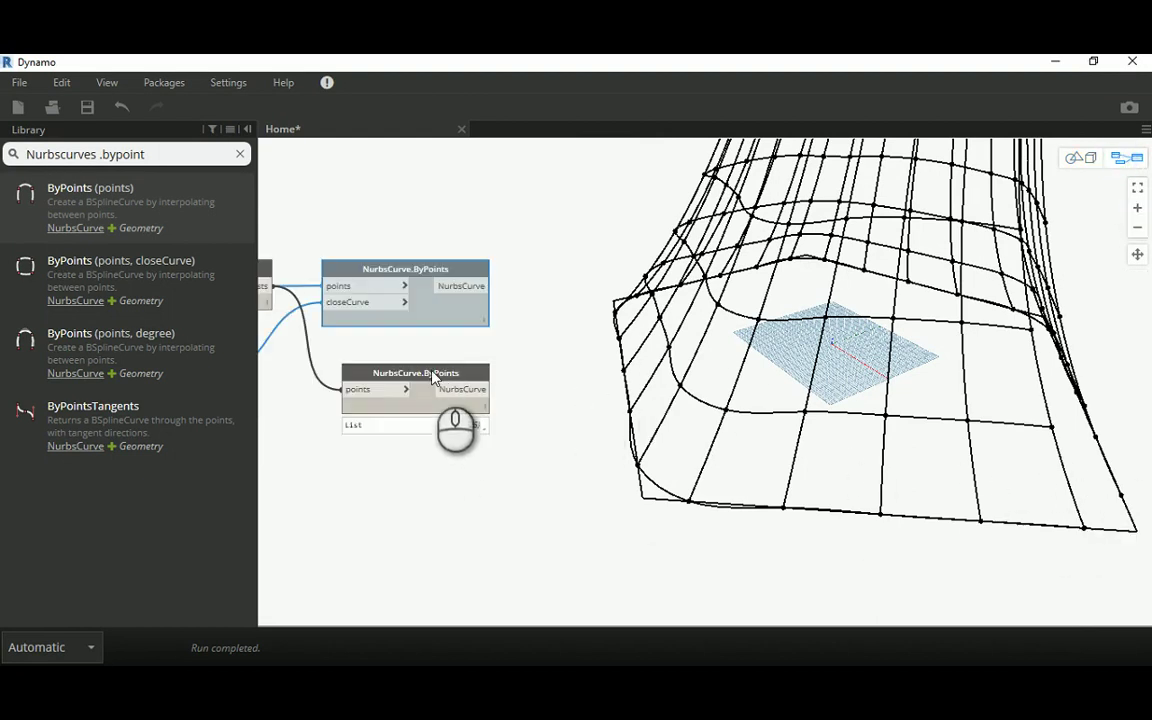
Step: Highlight the outputs of List.Transpose, Curve.PointAtParameter and the points-only NurbsCurve.ByPoints node to compare the points with the open curves
middle_drag(1009, 479, 977, 479)
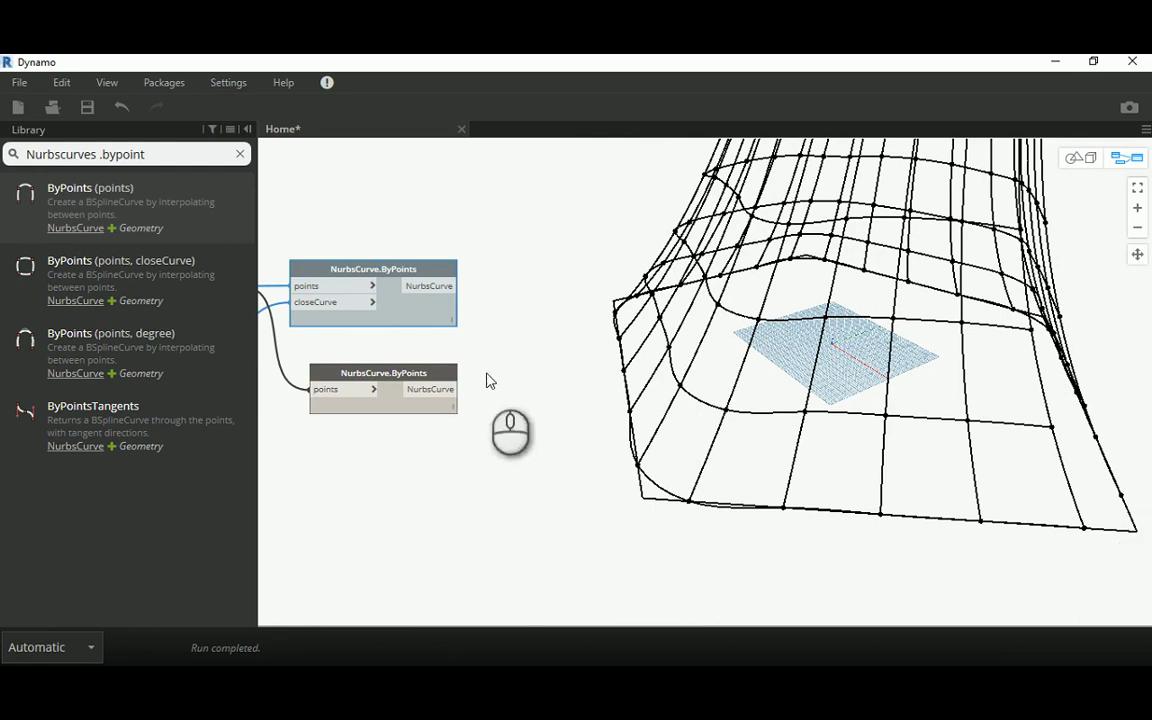
middle_drag(430, 345, 649, 343)
click(382, 287)
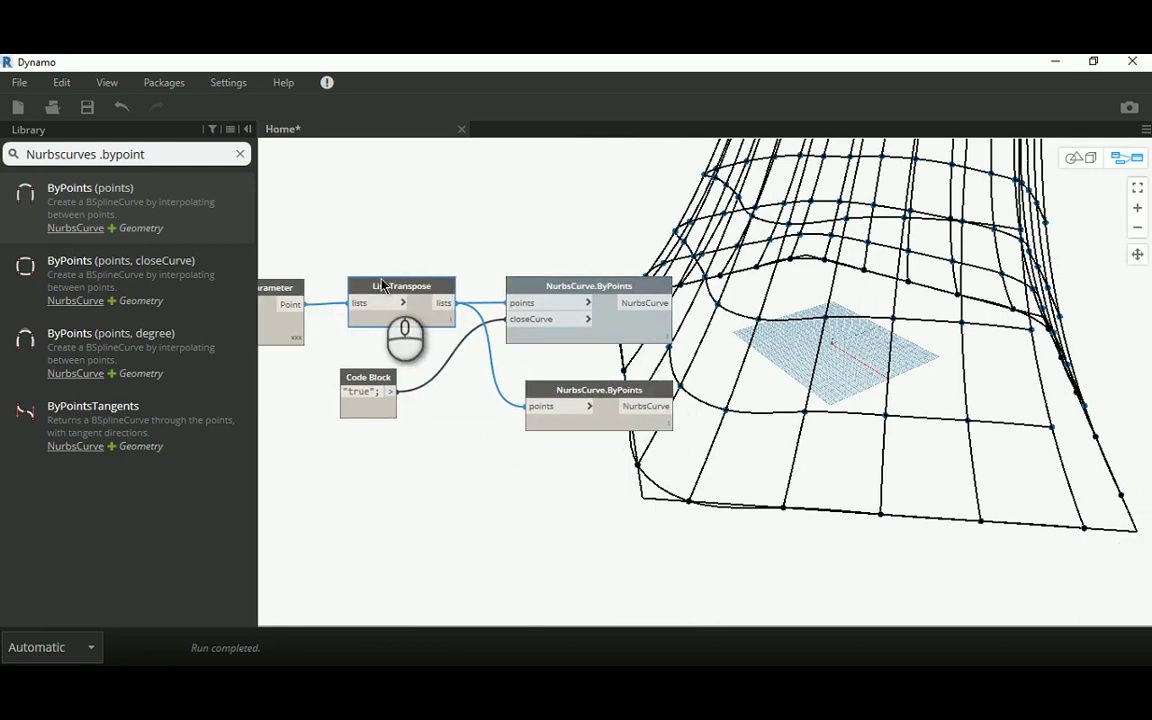
middle_drag(379, 381, 414, 341)
click(309, 272)
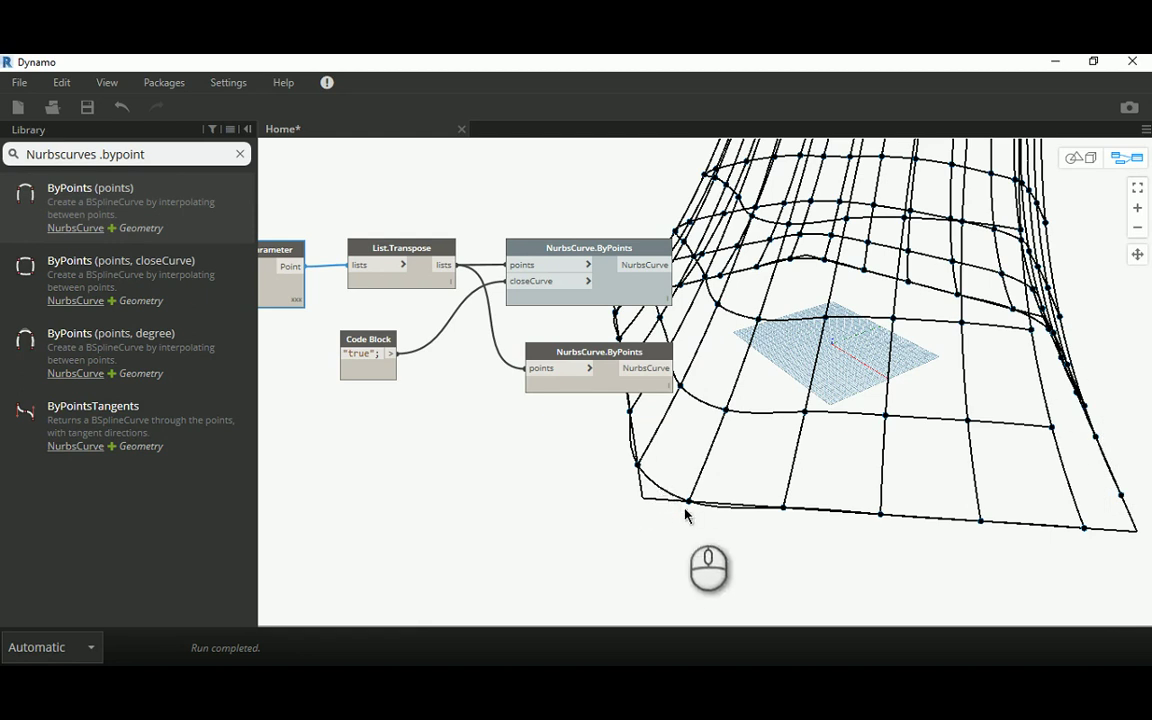
click(585, 358)
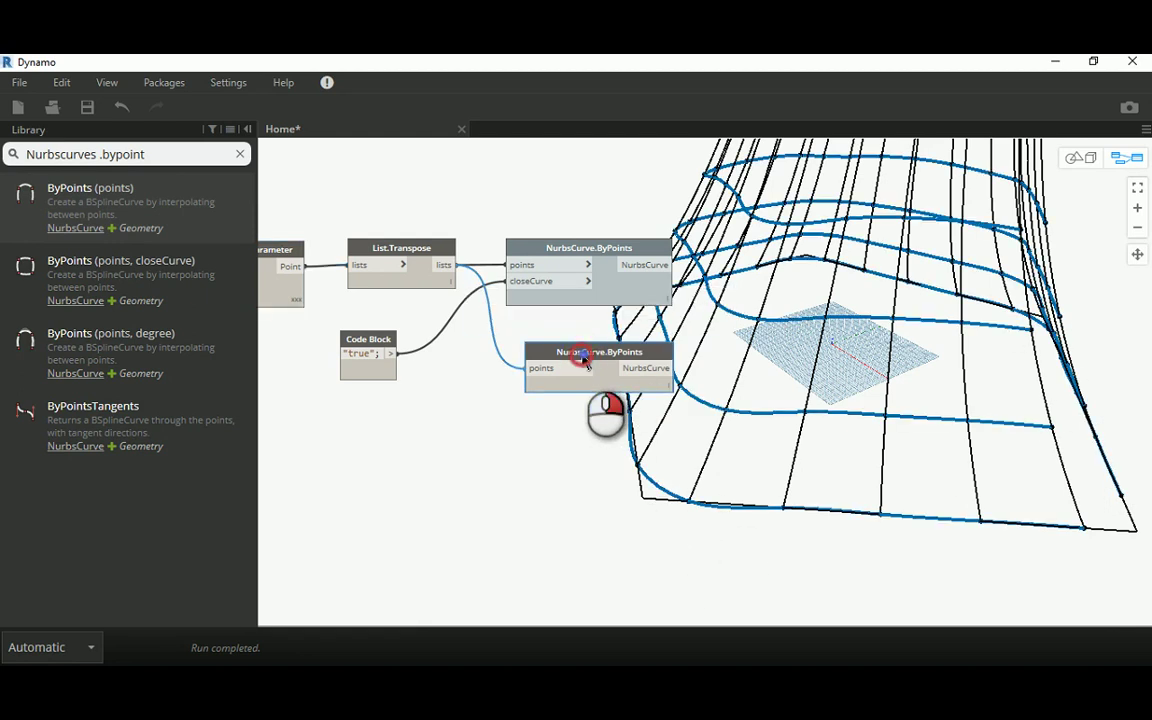
right_click(583, 362)
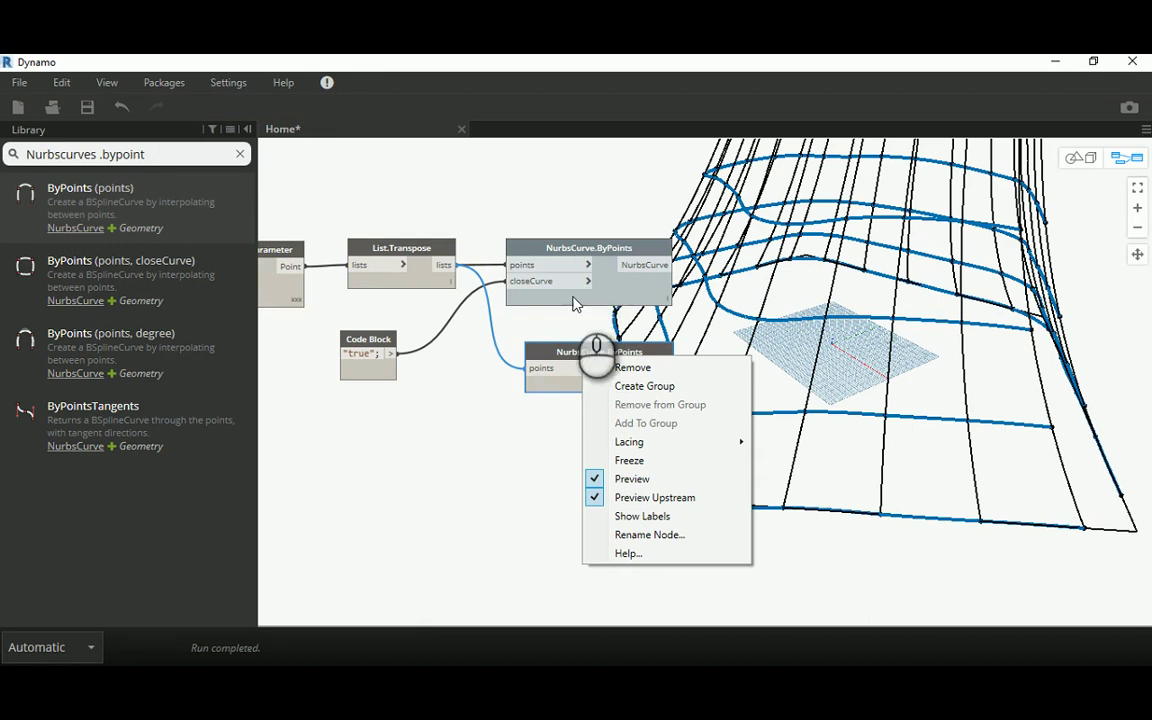
drag(554, 358, 535, 358)
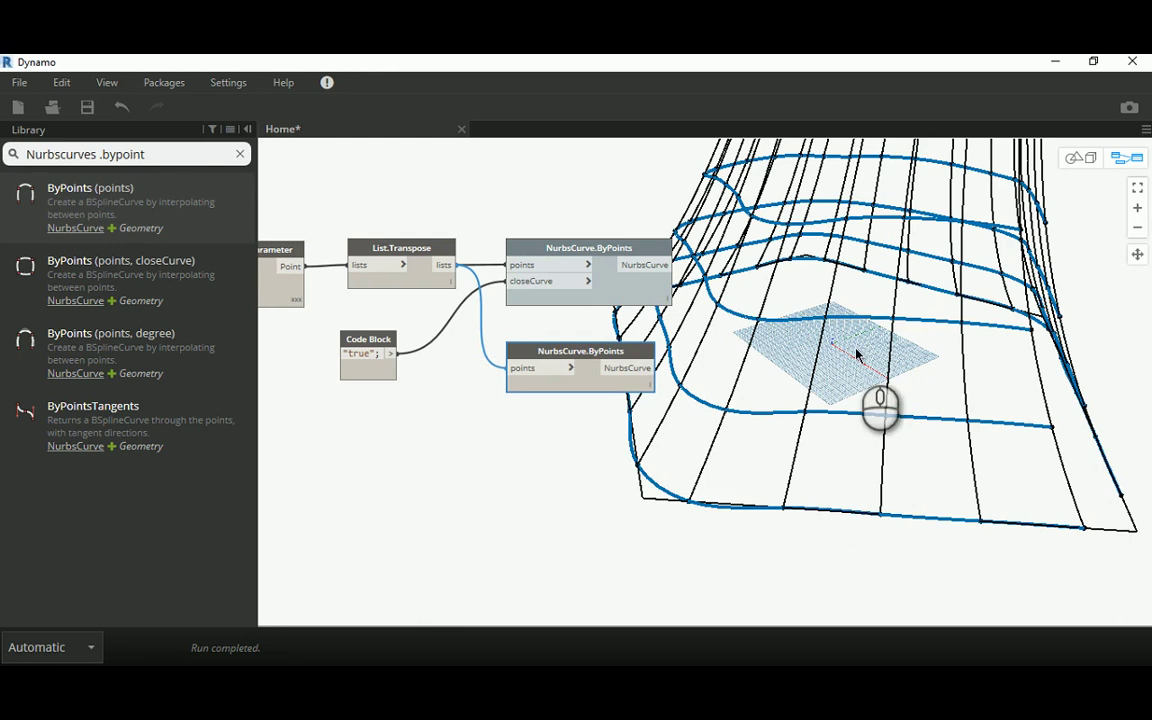
Step: Examine the highlighted open horizontal curves along the tower's full height and around its base in the 3D preview
scroll(800, 386, down, 4)
click(1088, 158)
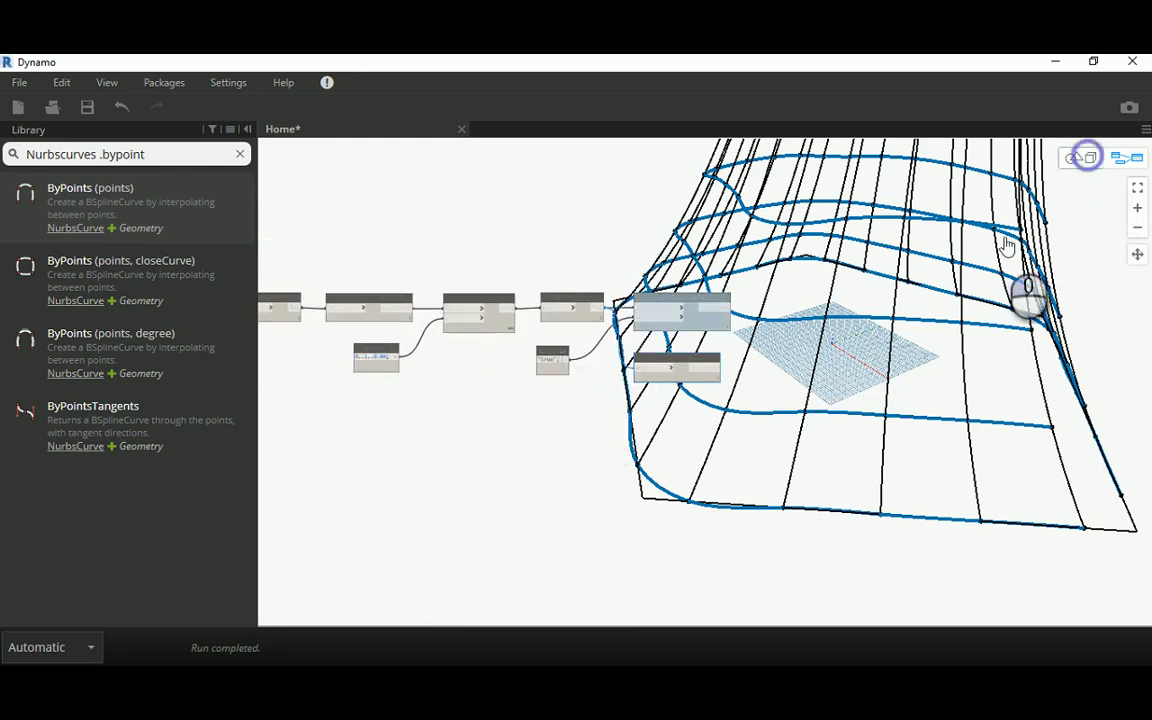
scroll(1007, 246, down, 4)
click(1069, 158)
scroll(971, 237, down, 8)
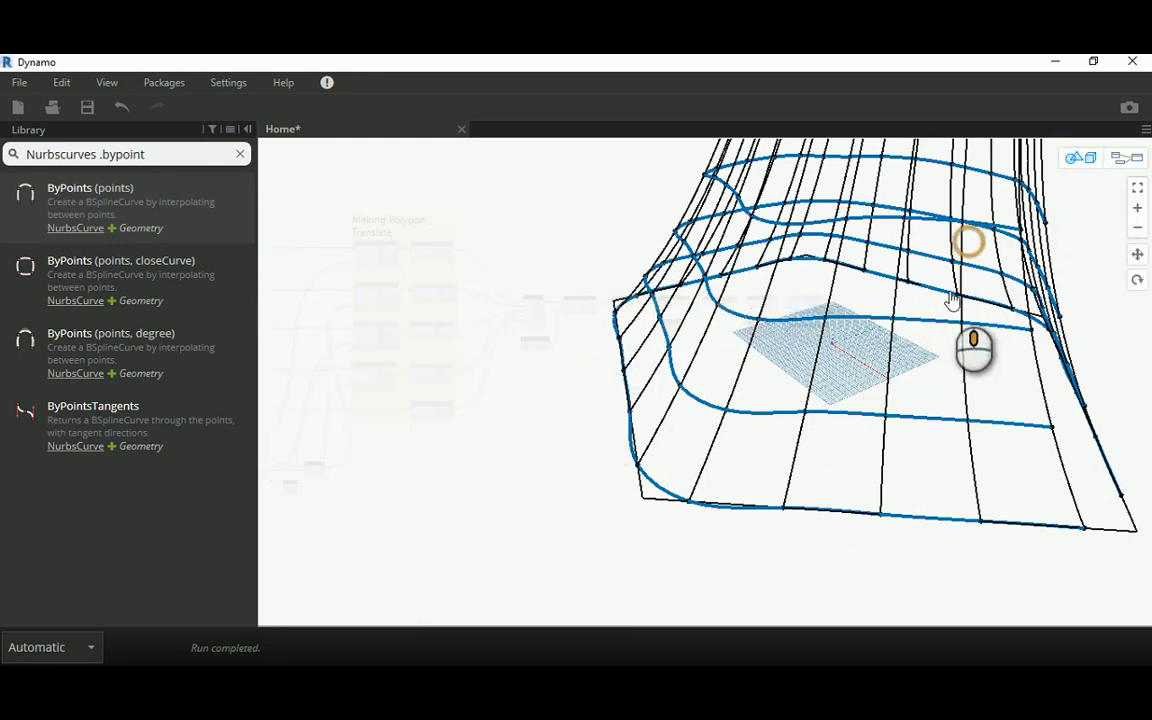
scroll(812, 315, up, 3)
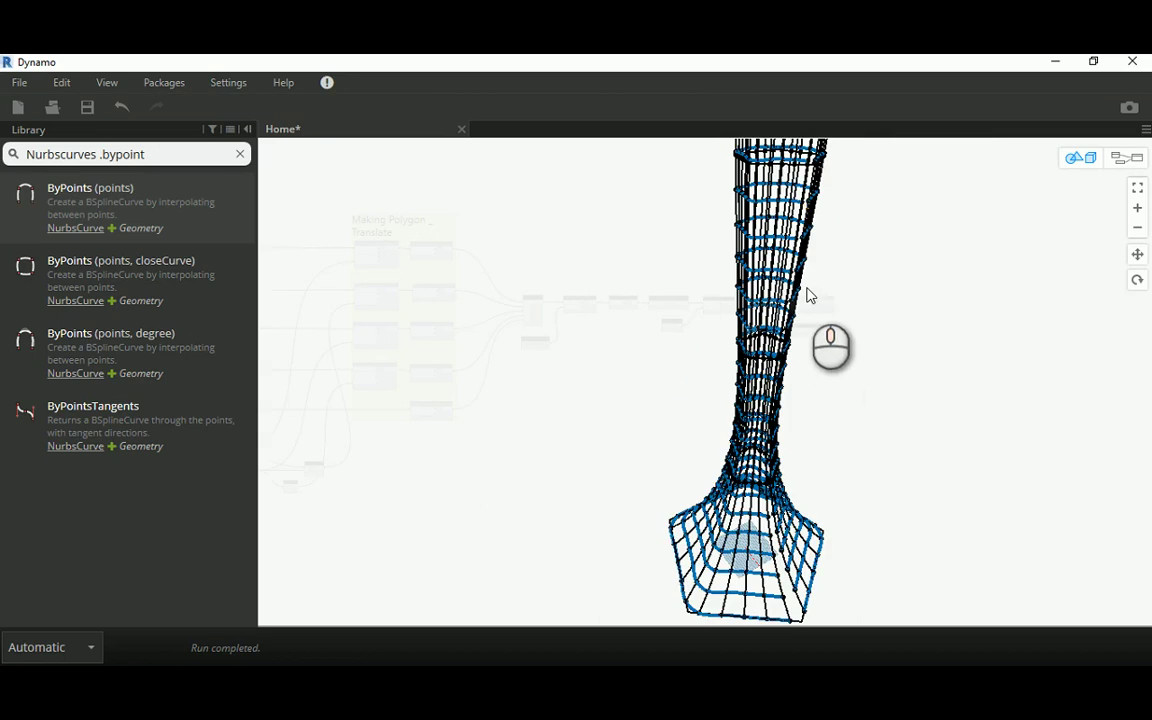
scroll(773, 307, down, 3)
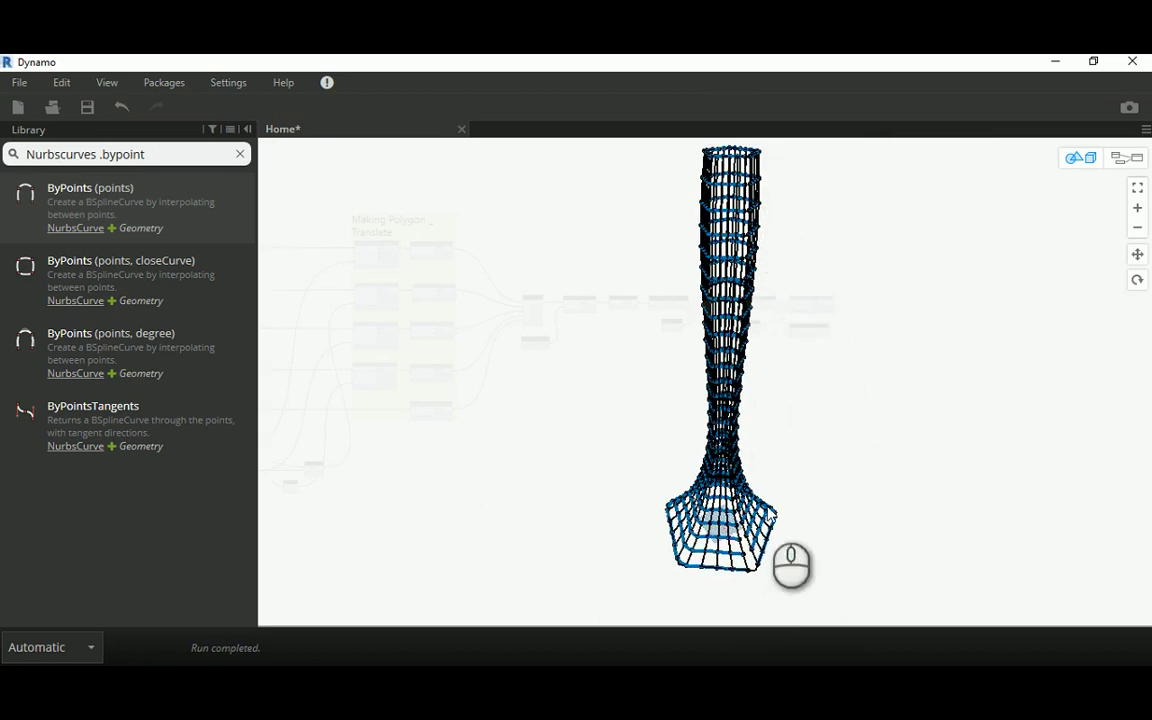
scroll(760, 447, up, 2)
scroll(780, 420, up, 5)
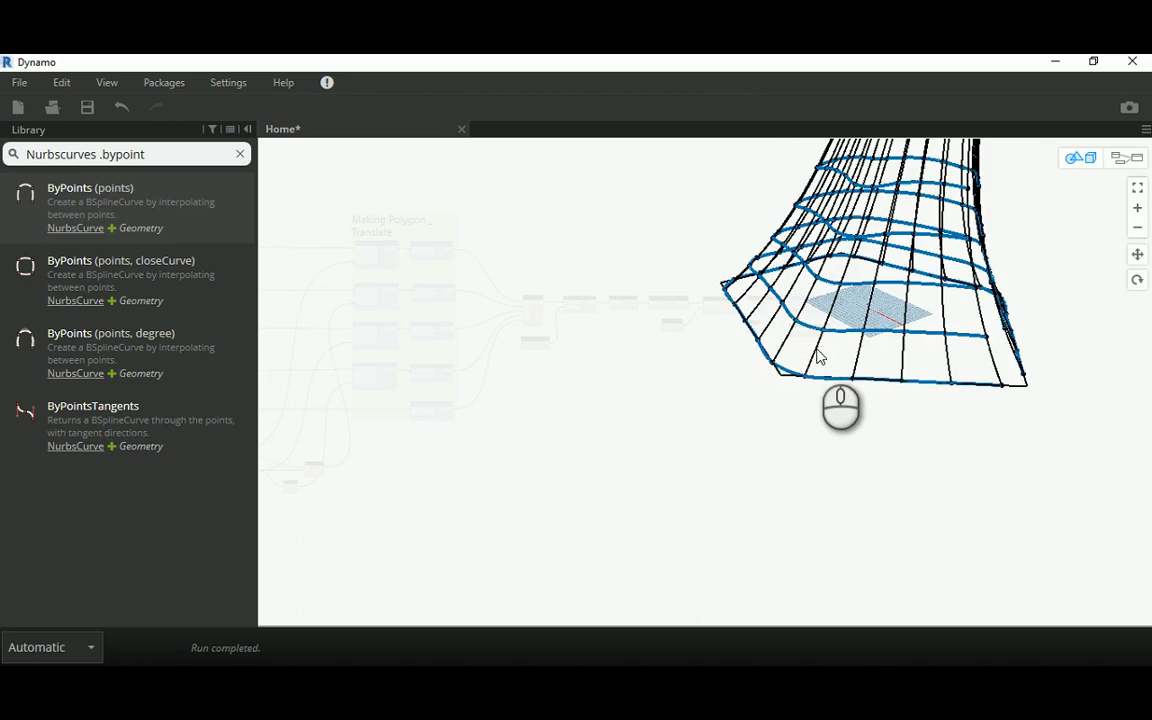
Step: Remove the points-only NurbsCurve.ByPoints node and turn the preview of the closeCurve version back on
click(1125, 157)
middle_drag(676, 285, 575, 326)
scroll(600, 330, up, 4)
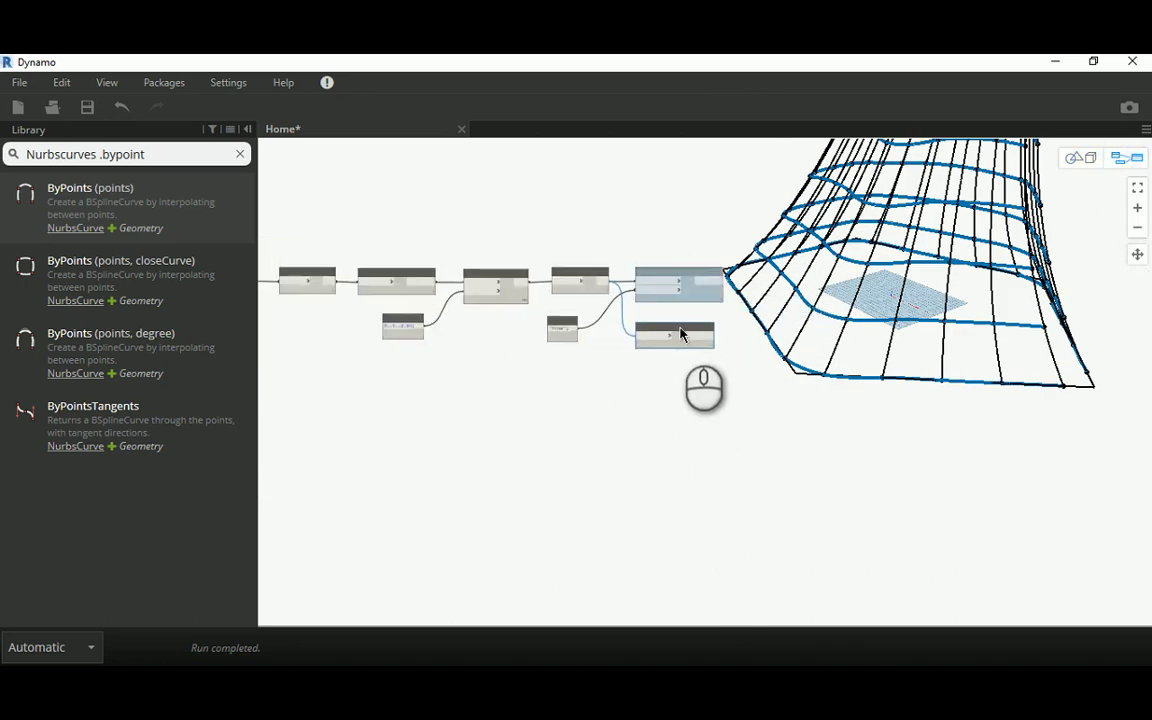
click(632, 337)
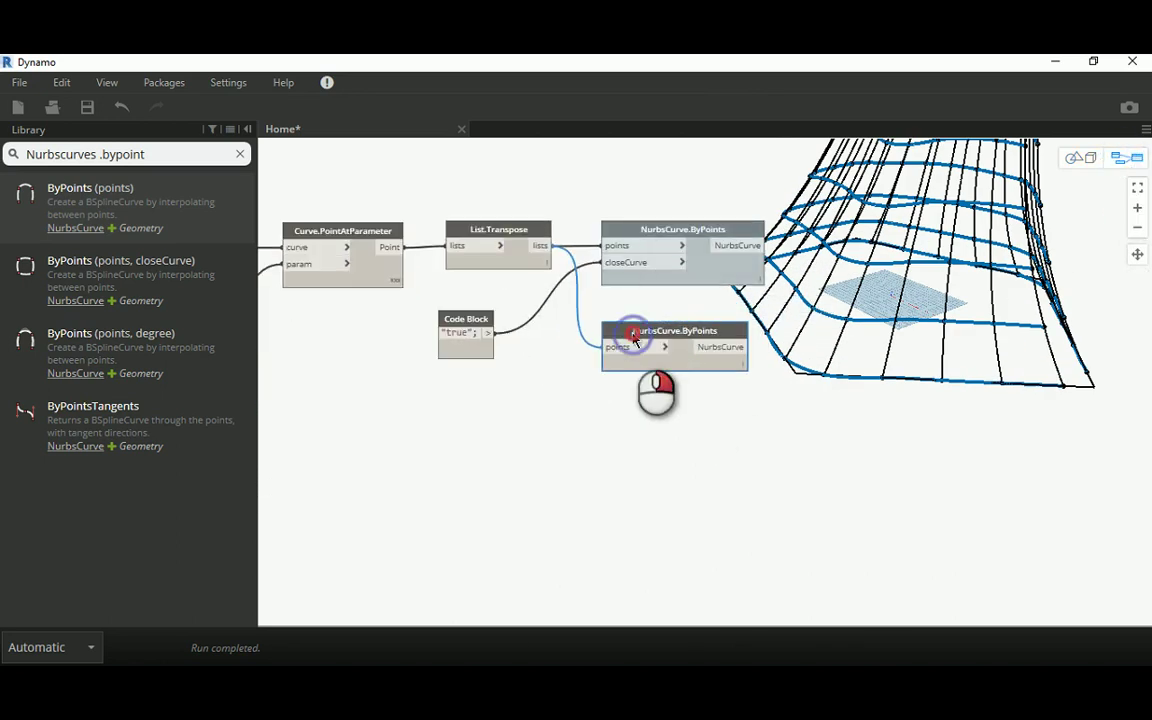
click(665, 346)
click(659, 232)
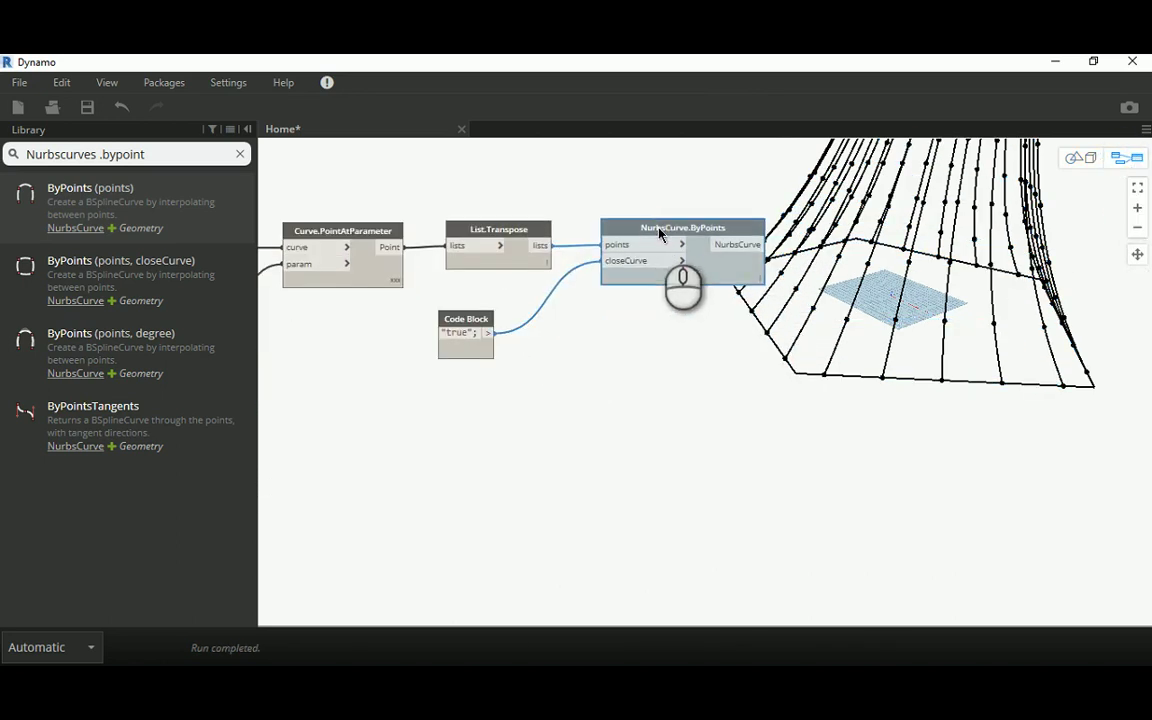
click(696, 353)
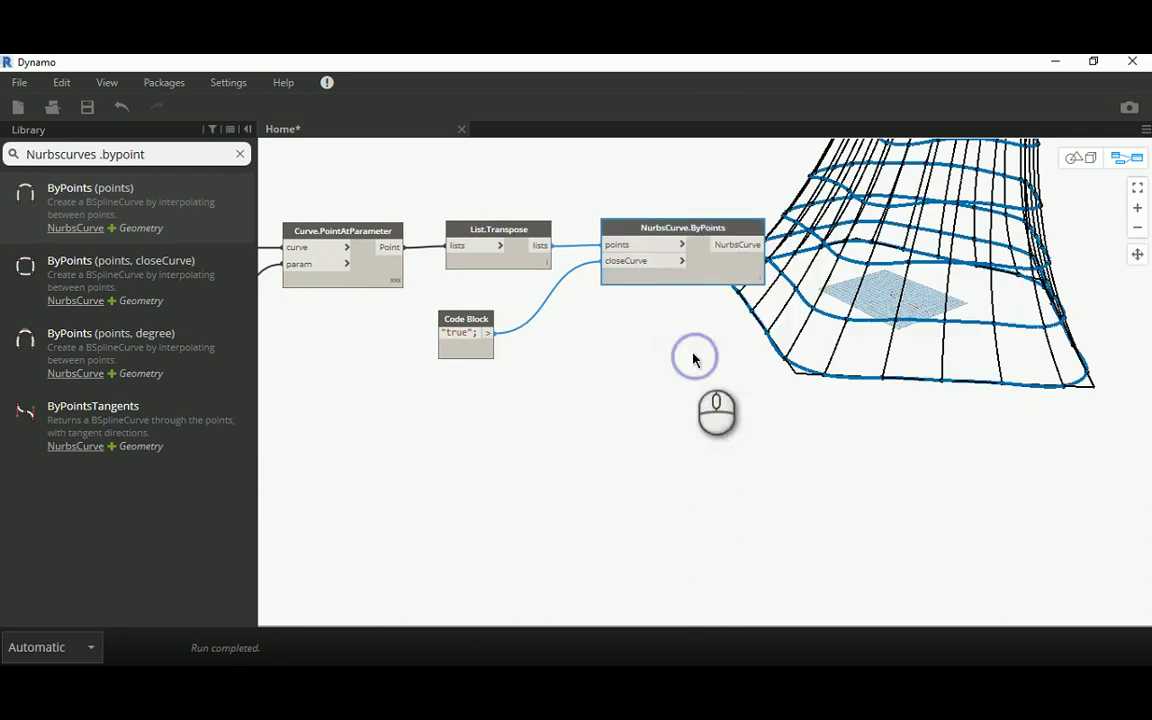
Step: Turn off the preview of the List.Create node that collects the polygons, after checking the base corners in 3D
middle_drag(910, 333, 844, 367)
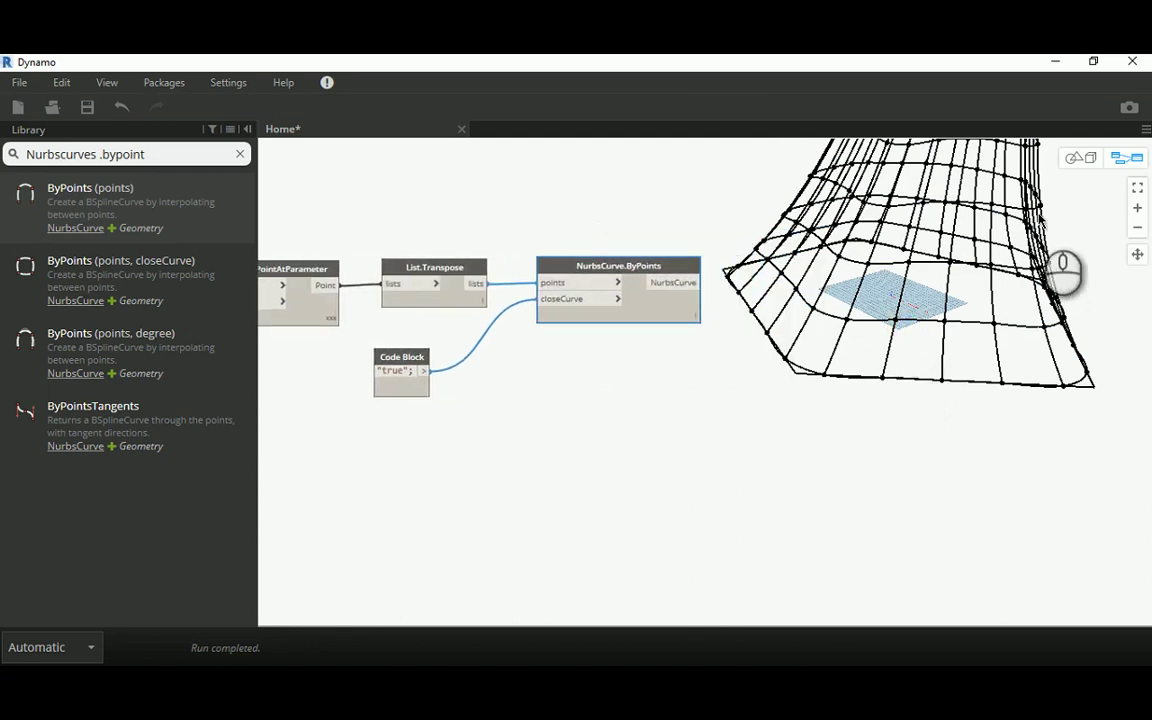
click(1072, 162)
right_drag(944, 170, 905, 336)
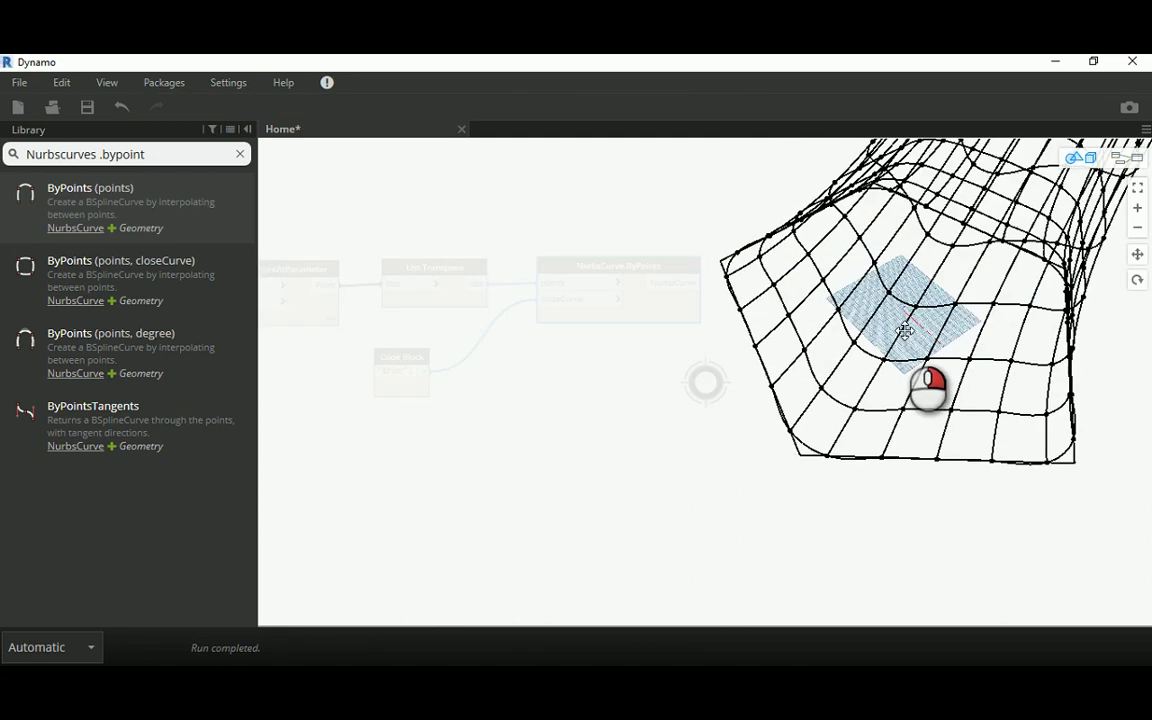
scroll(790, 400, up, 3)
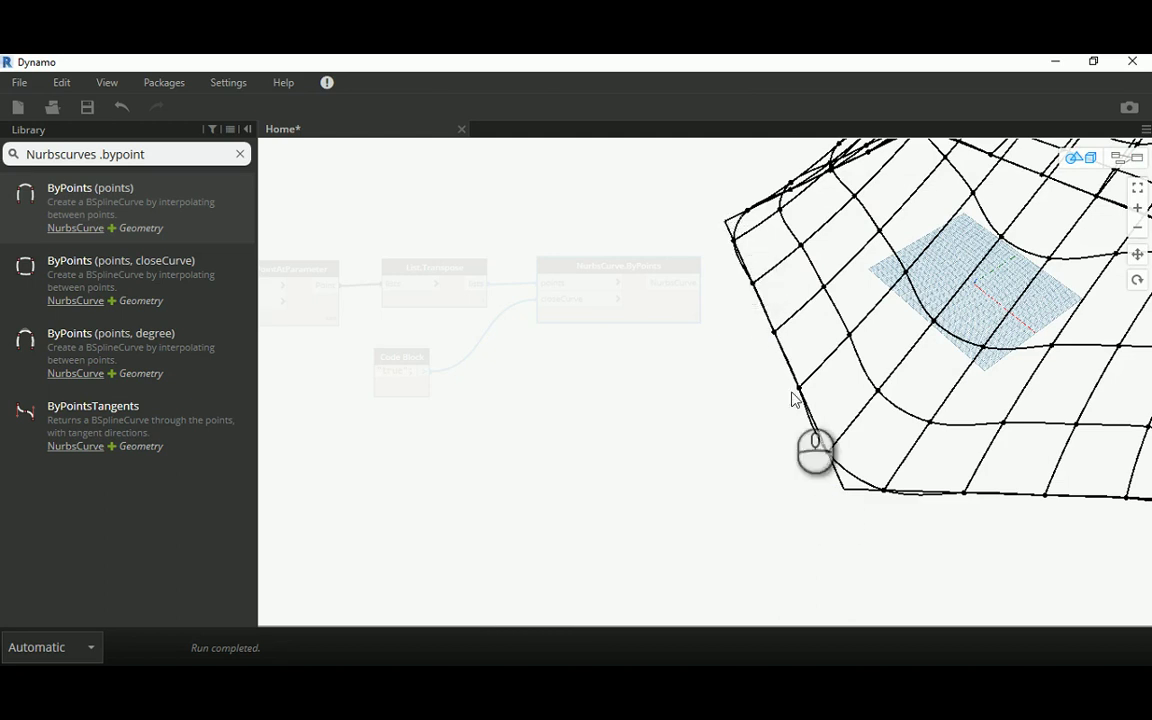
click(1128, 163)
middle_drag(613, 333, 684, 352)
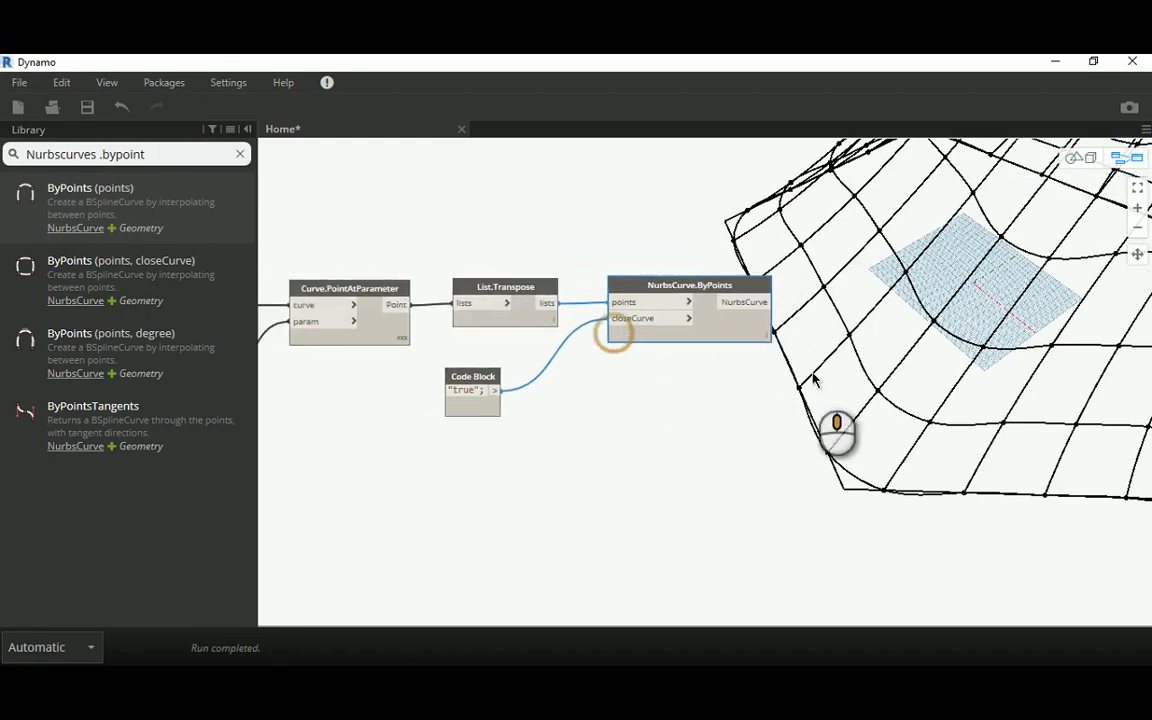
middle_drag(308, 325, 497, 333)
middle_drag(731, 255, 785, 255)
middle_drag(262, 274, 508, 251)
middle_drag(336, 261, 605, 254)
click(452, 272)
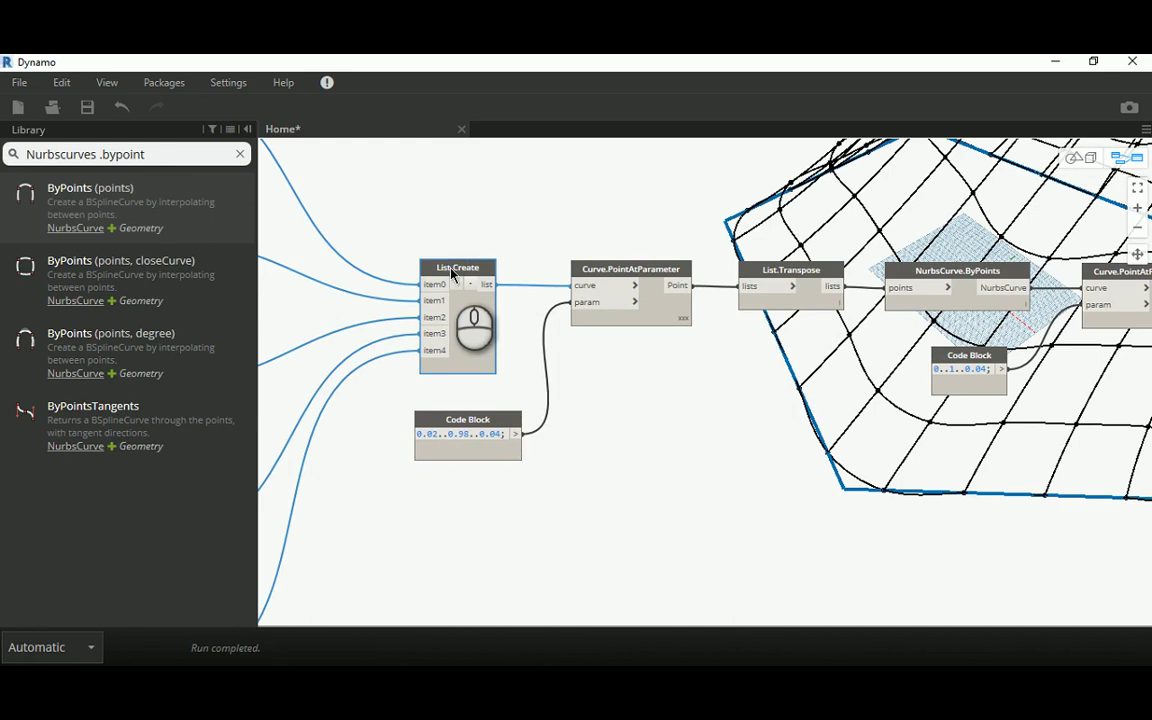
right_click(455, 268)
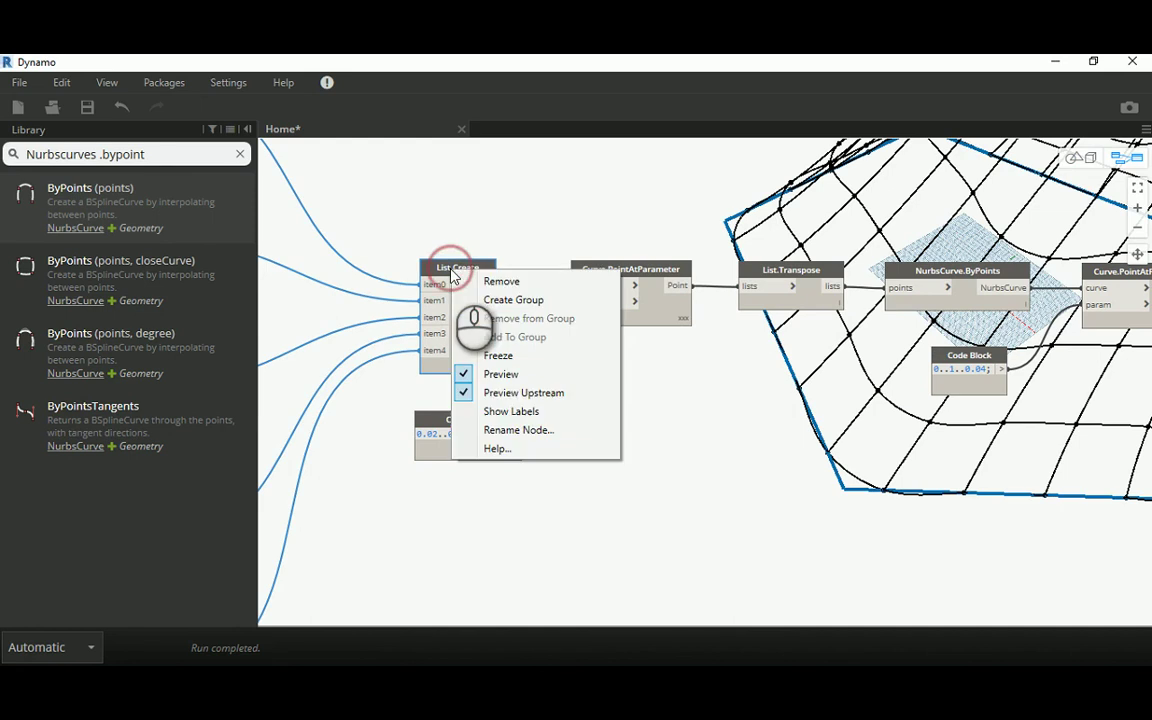
click(494, 377)
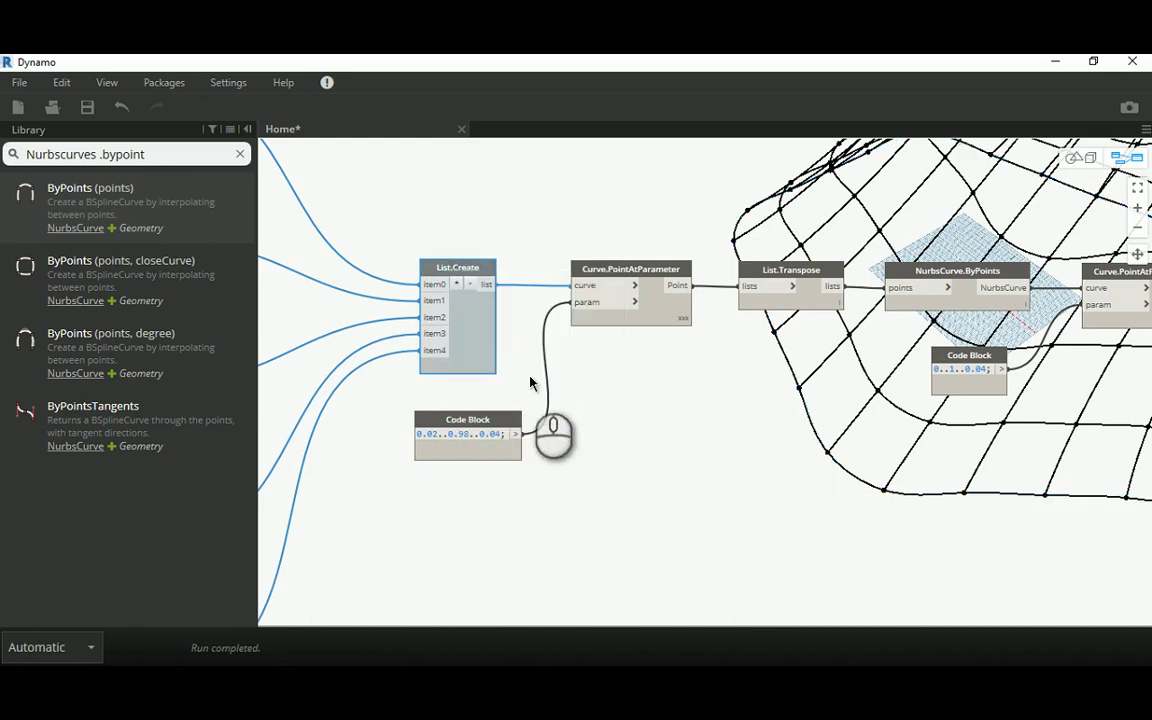
Step: Examine the tower's curve grid without the polygon outlines, from the base upward, in the 3D preview
click(1077, 160)
right_drag(1082, 452, 941, 293)
middle_drag(941, 293, 862, 455)
scroll(855, 480, down, 5)
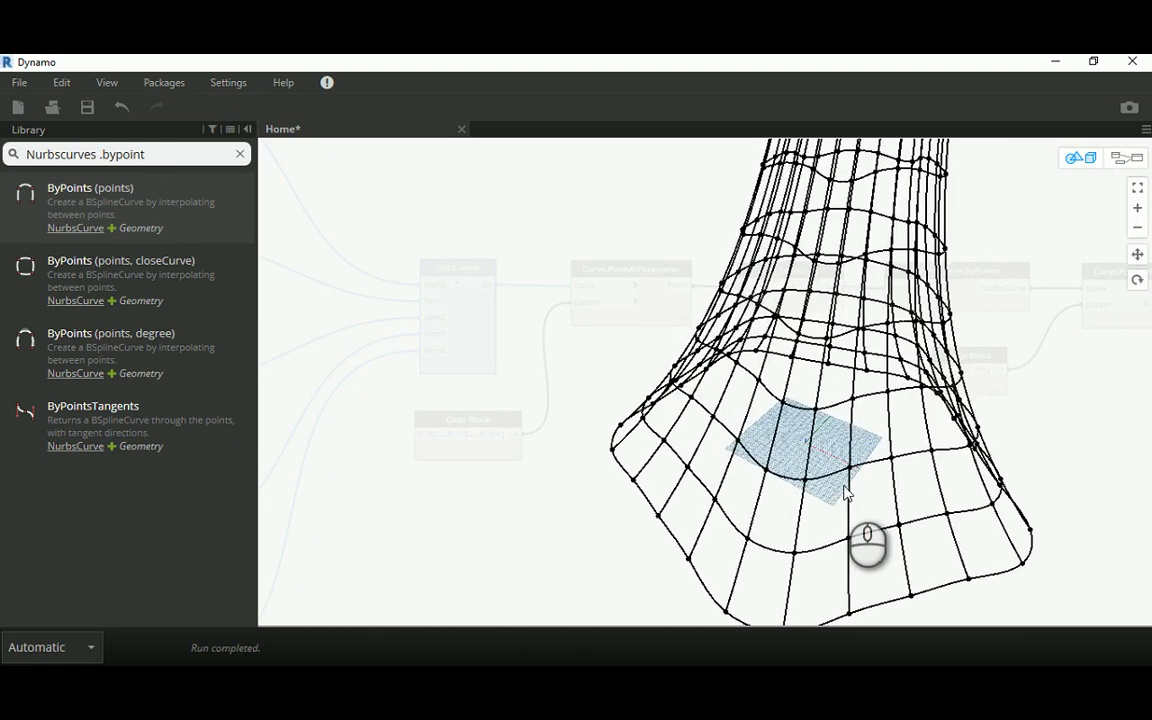
scroll(768, 240, up, 6)
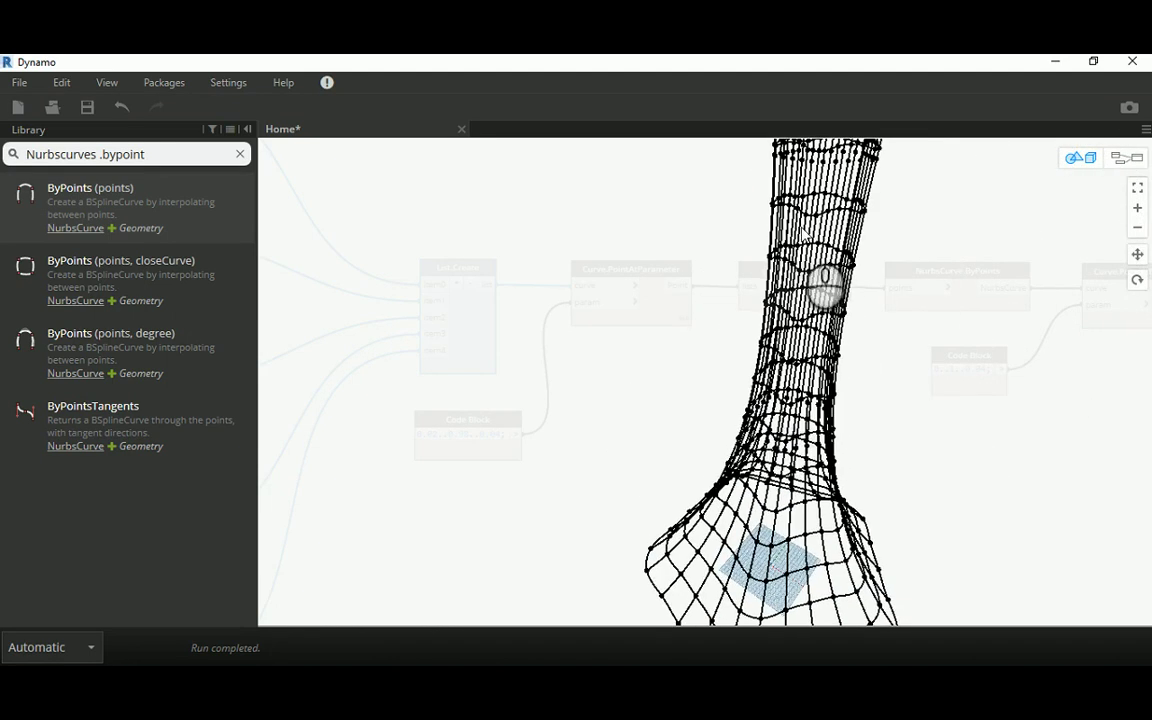
Step: Inspect the tower's curve grid along its full height and around the rounded base corners in the 3D preview
middle_drag(785, 414, 768, 356)
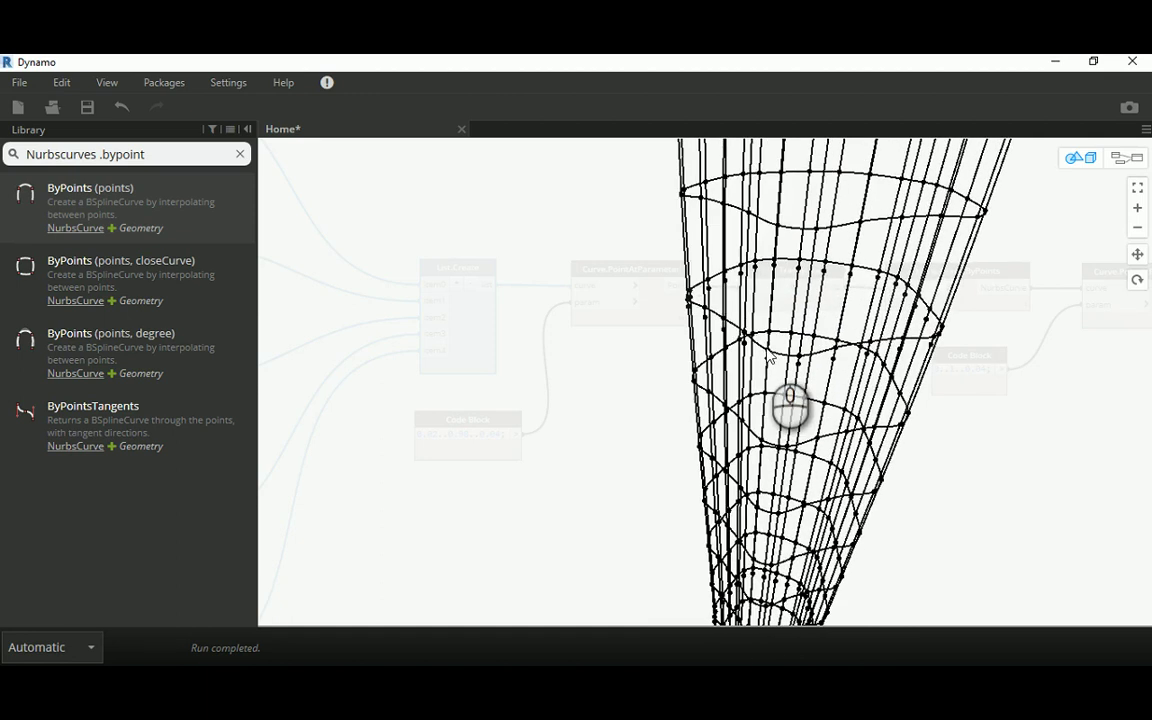
scroll(768, 356, down, 3)
right_drag(769, 356, 742, 224)
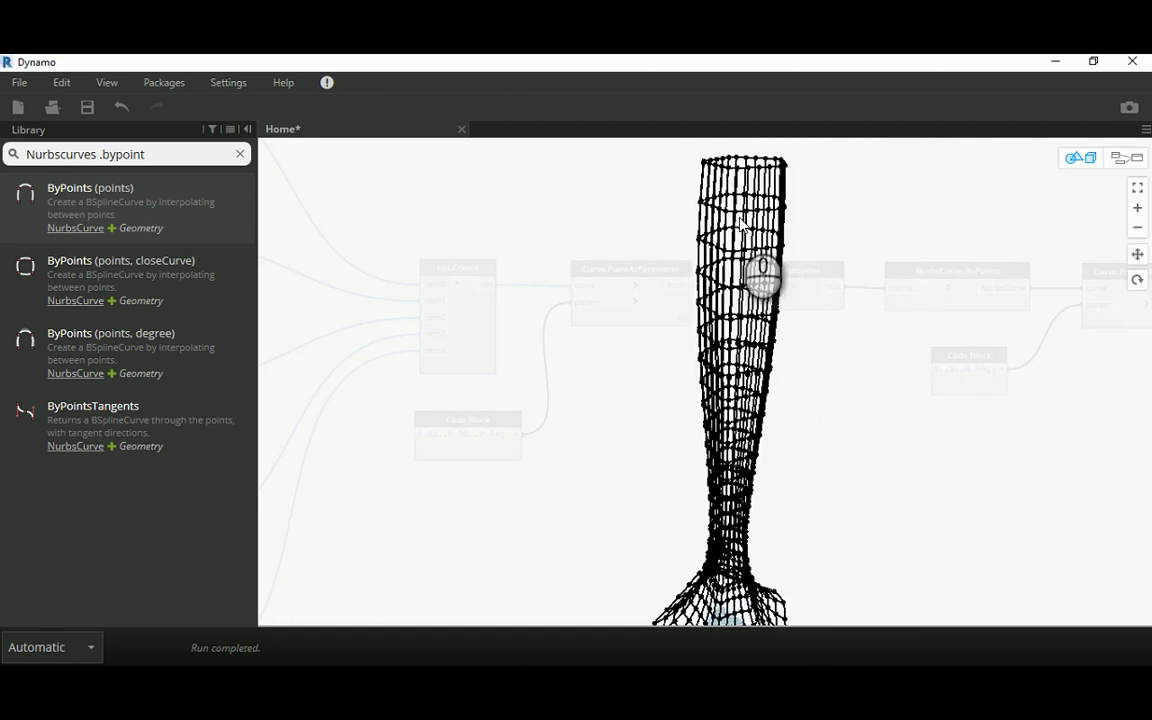
middle_drag(760, 368, 769, 271)
scroll(715, 498, up, 5)
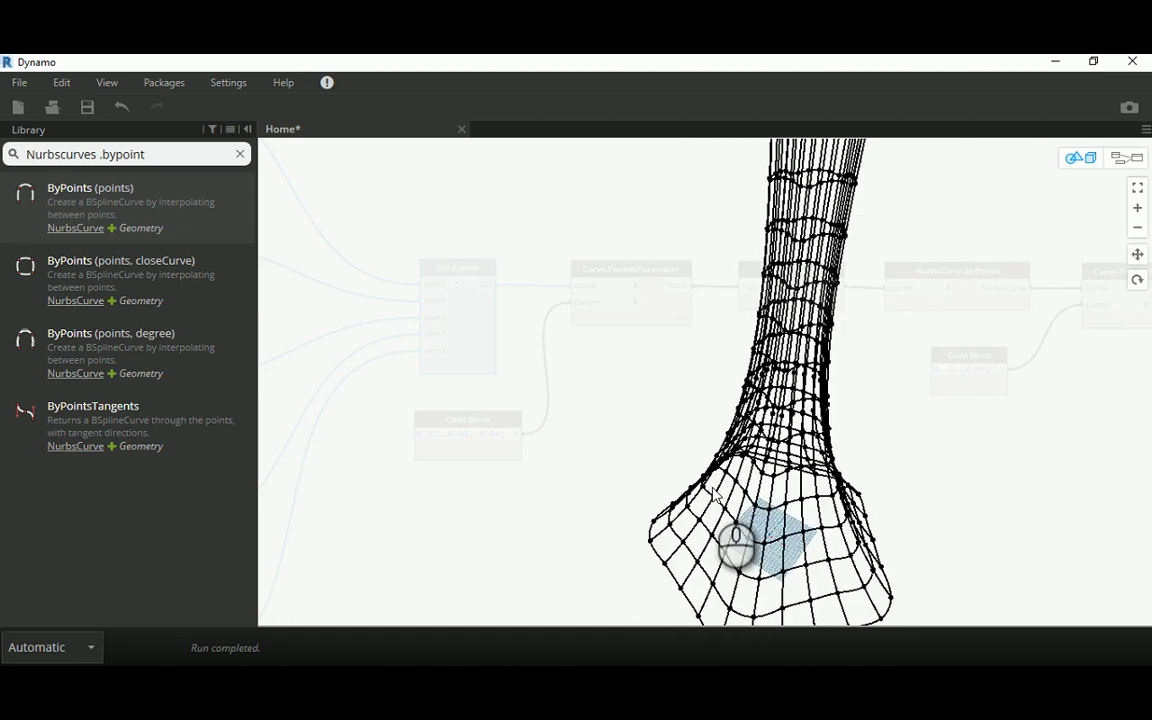
right_drag(795, 494, 784, 442)
scroll(783, 445, up, 2)
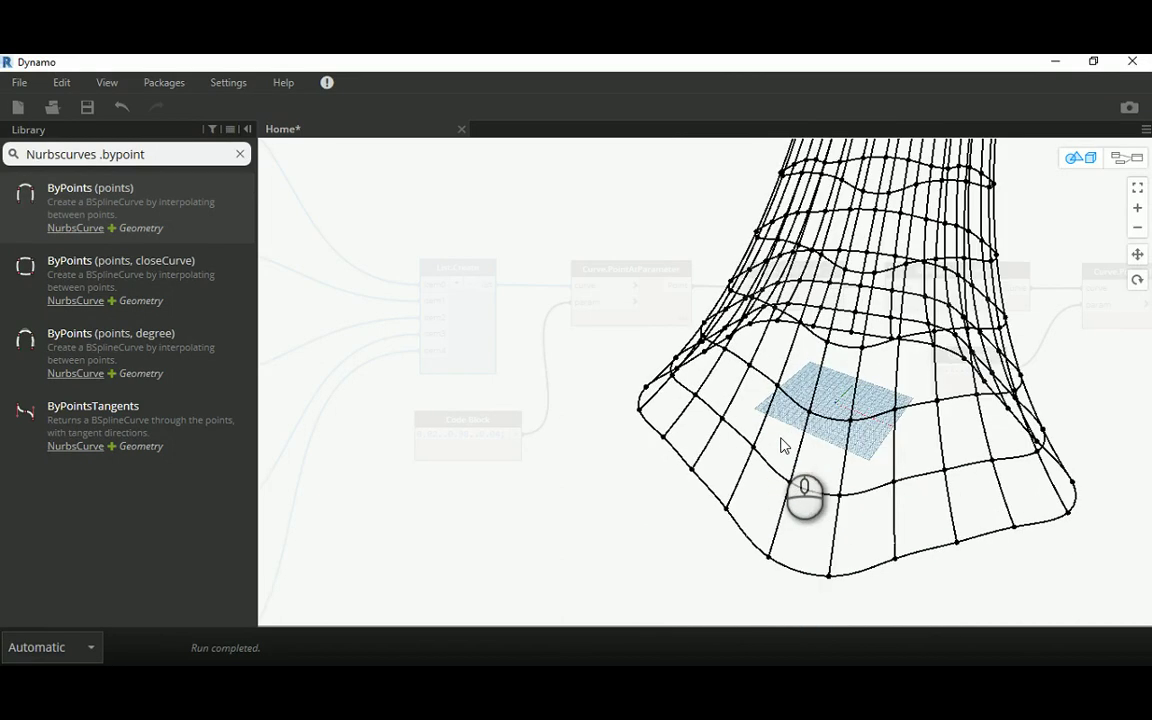
Step: Turn off the preview of both Curve.PointAtParameter nodes in the graph
click(1127, 158)
middle_drag(675, 247, 545, 257)
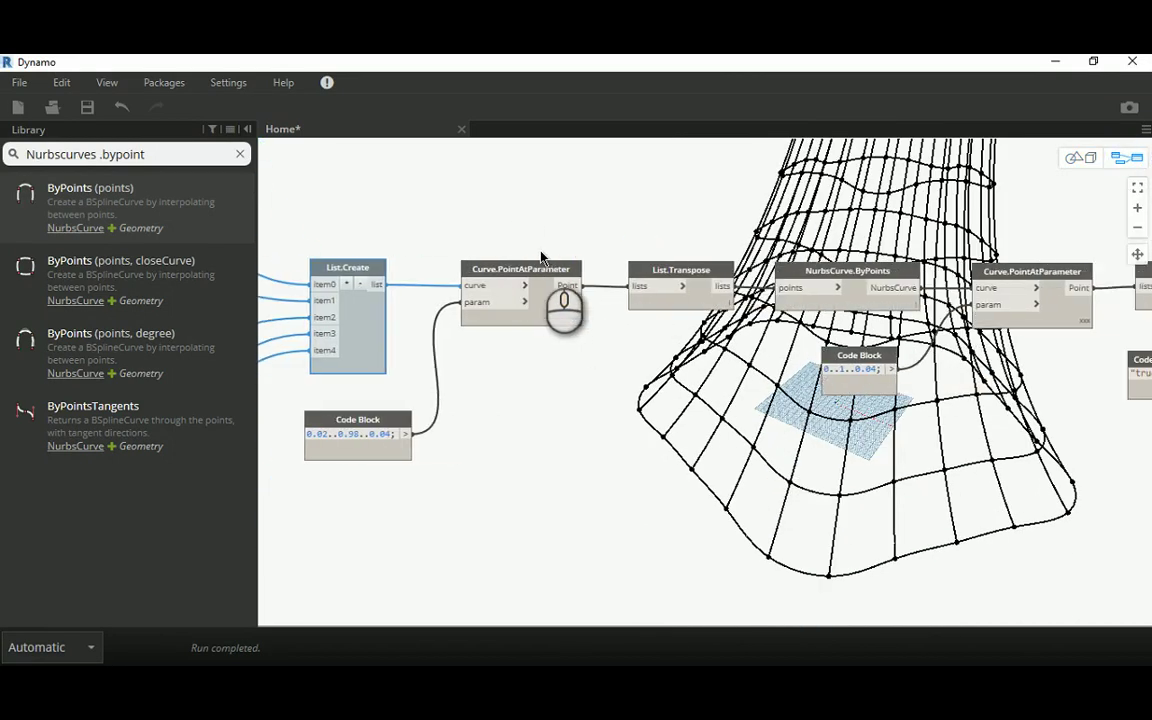
right_click(538, 274)
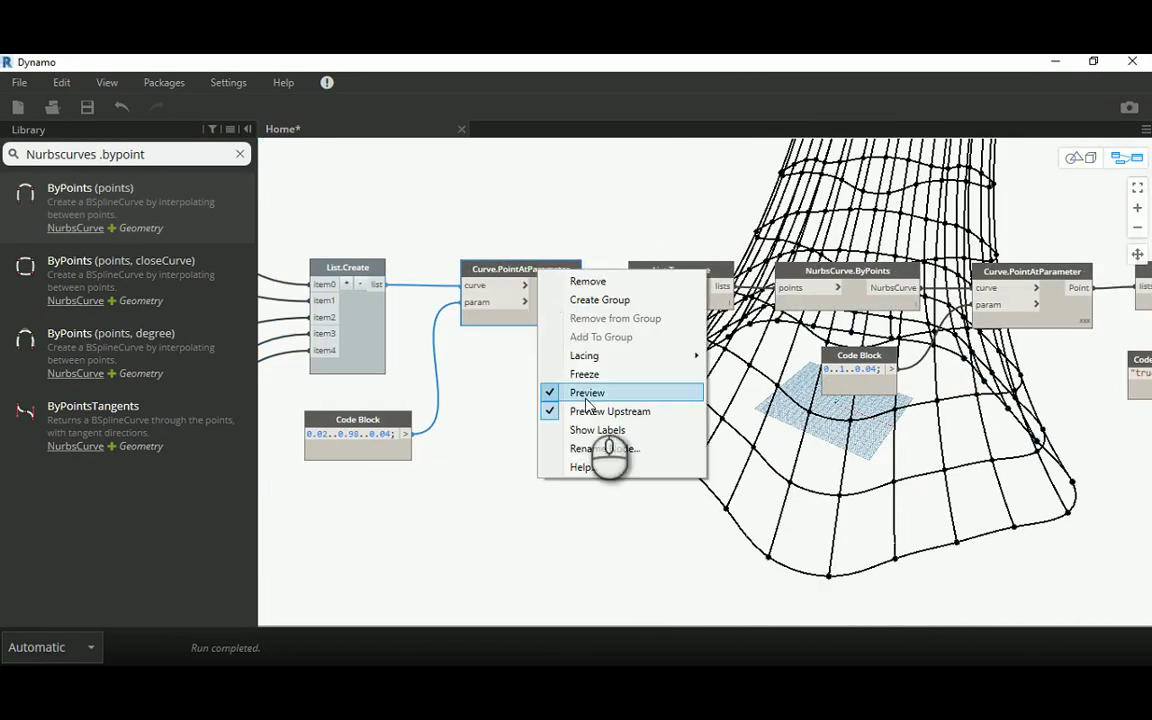
click(586, 393)
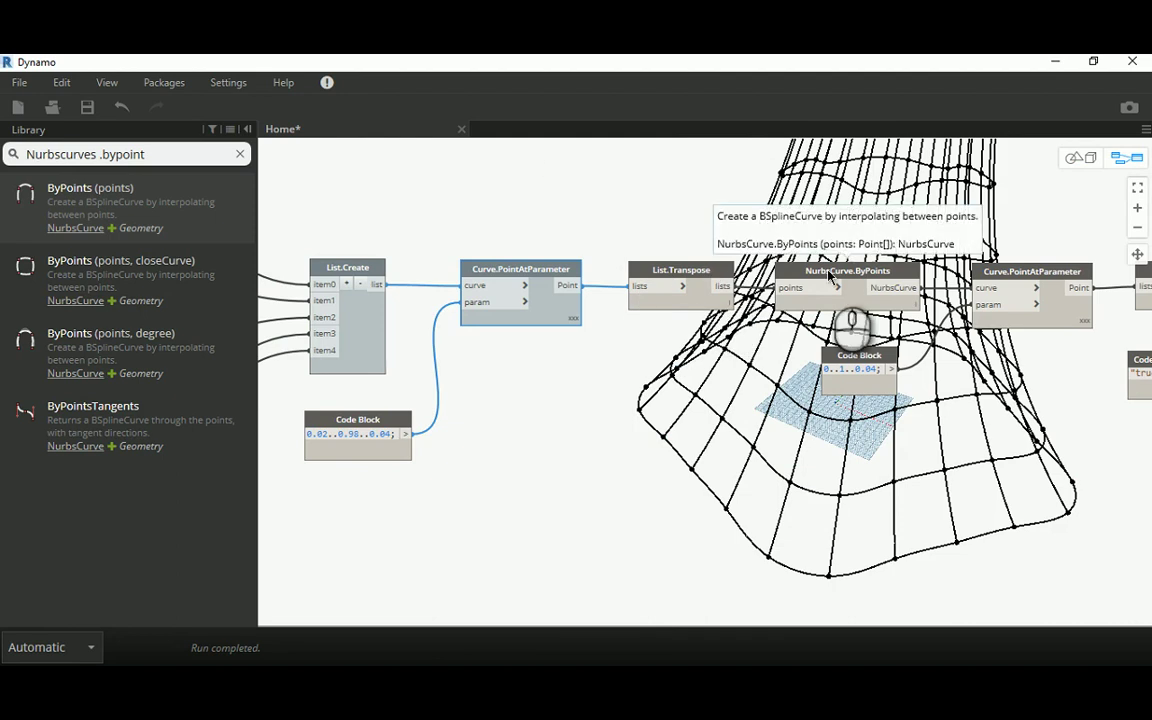
click(1004, 275)
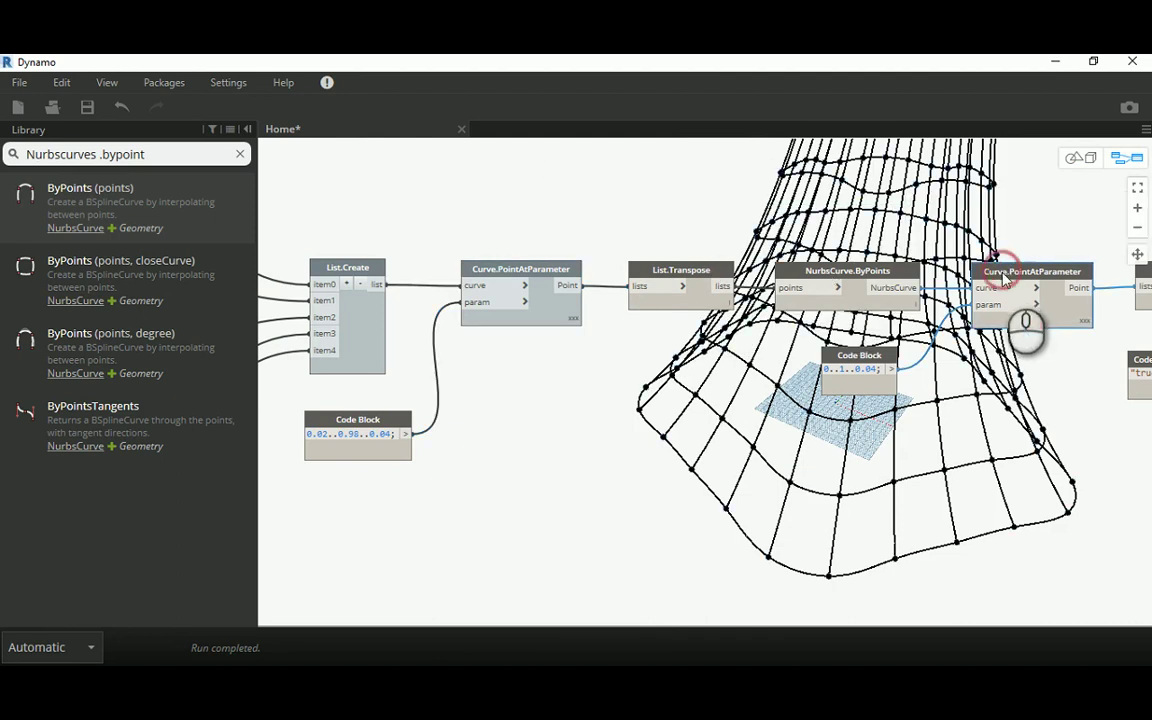
right_click(1004, 276)
click(897, 400)
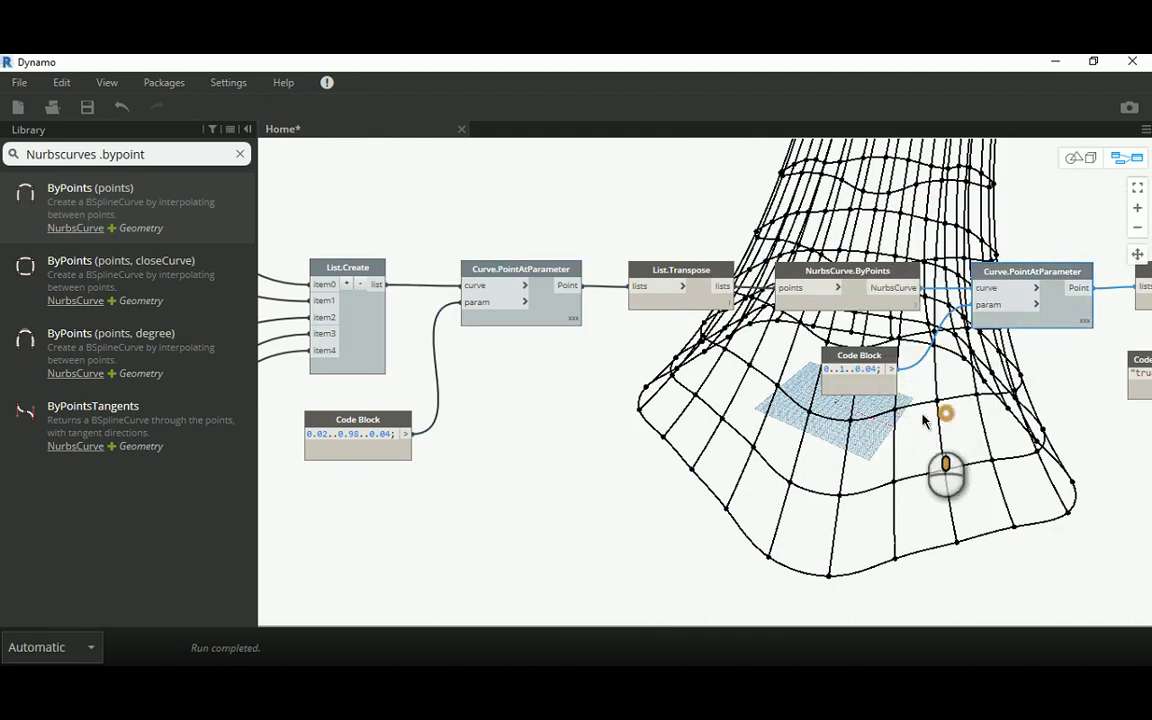
Step: Turn off the preview of both List.Transpose nodes so that only the curves are drawn
middle_drag(924, 421, 795, 411)
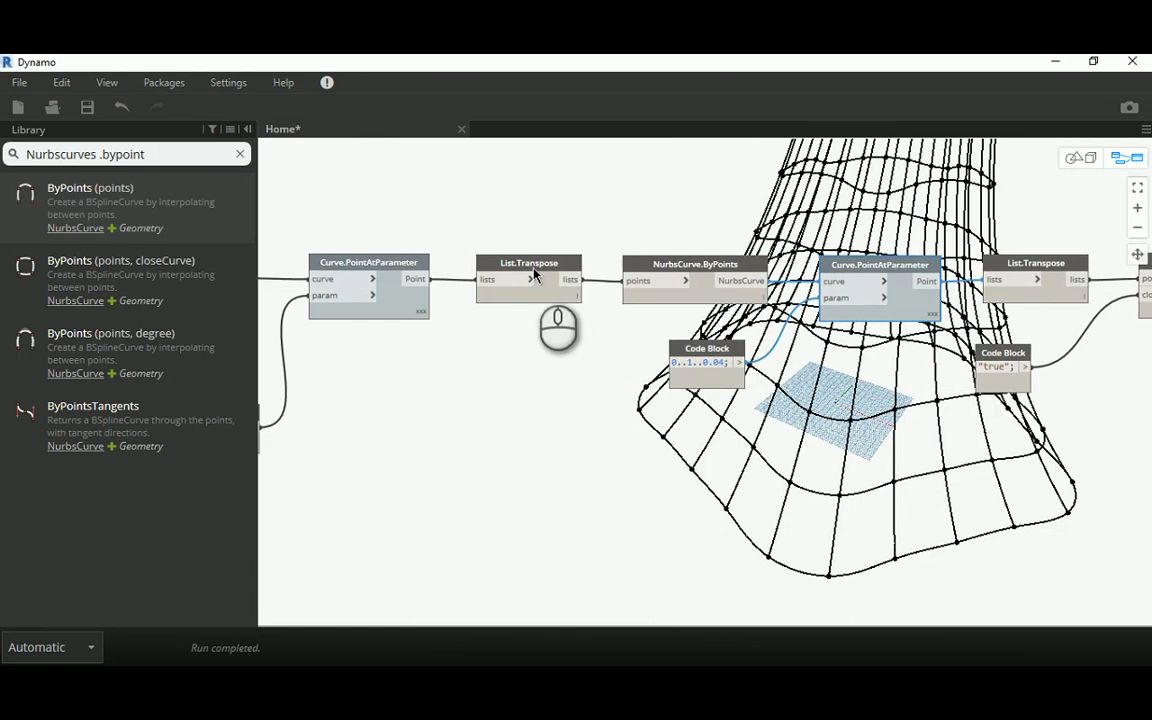
right_click(536, 272)
click(550, 390)
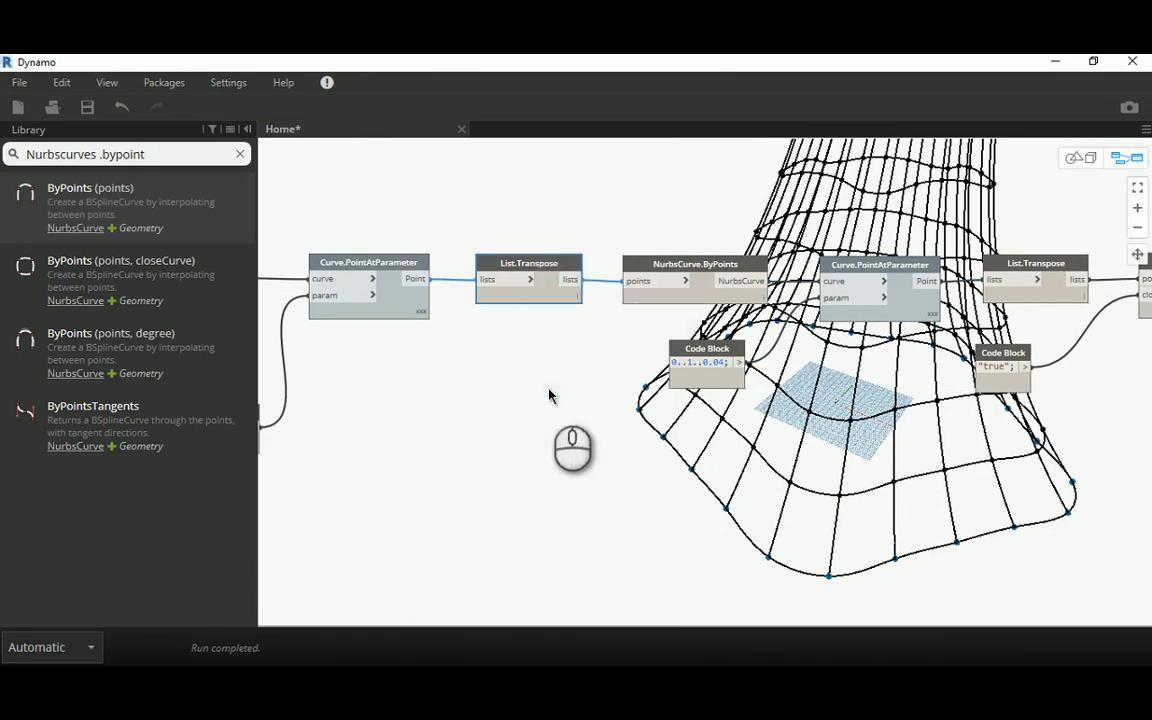
right_click(1007, 265)
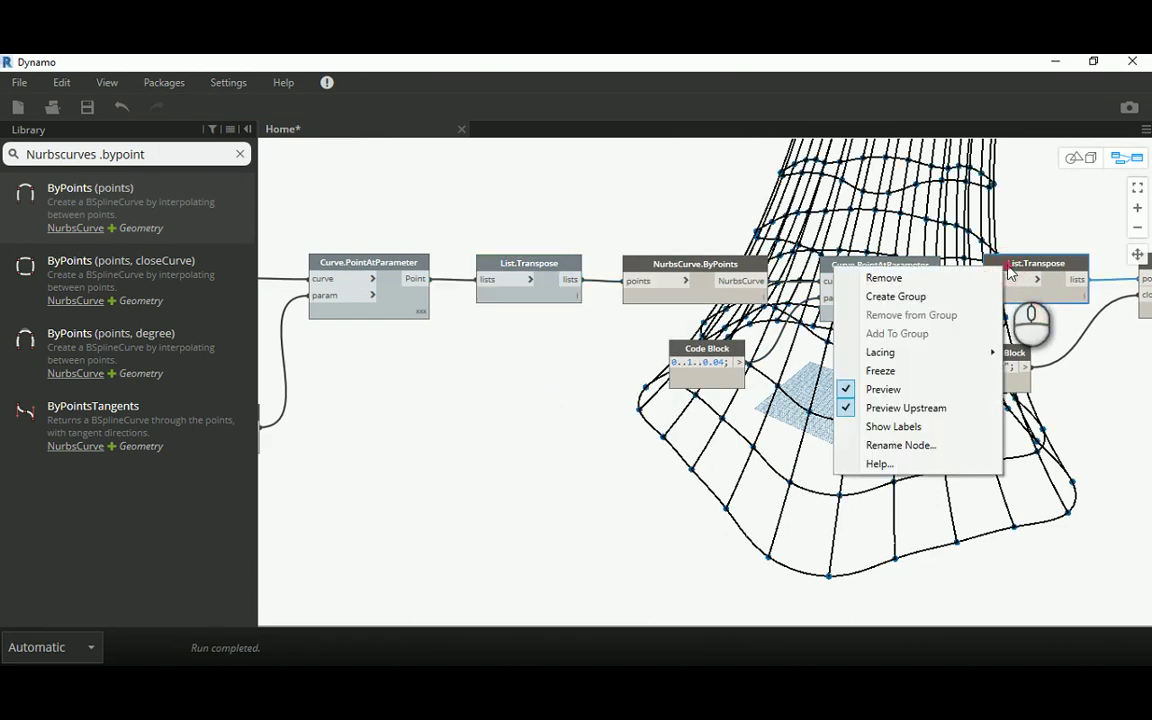
click(907, 389)
Step: Find Solid.ByLoft in the library and add the version that takes only crossSections
middle_drag(826, 425, 658, 401)
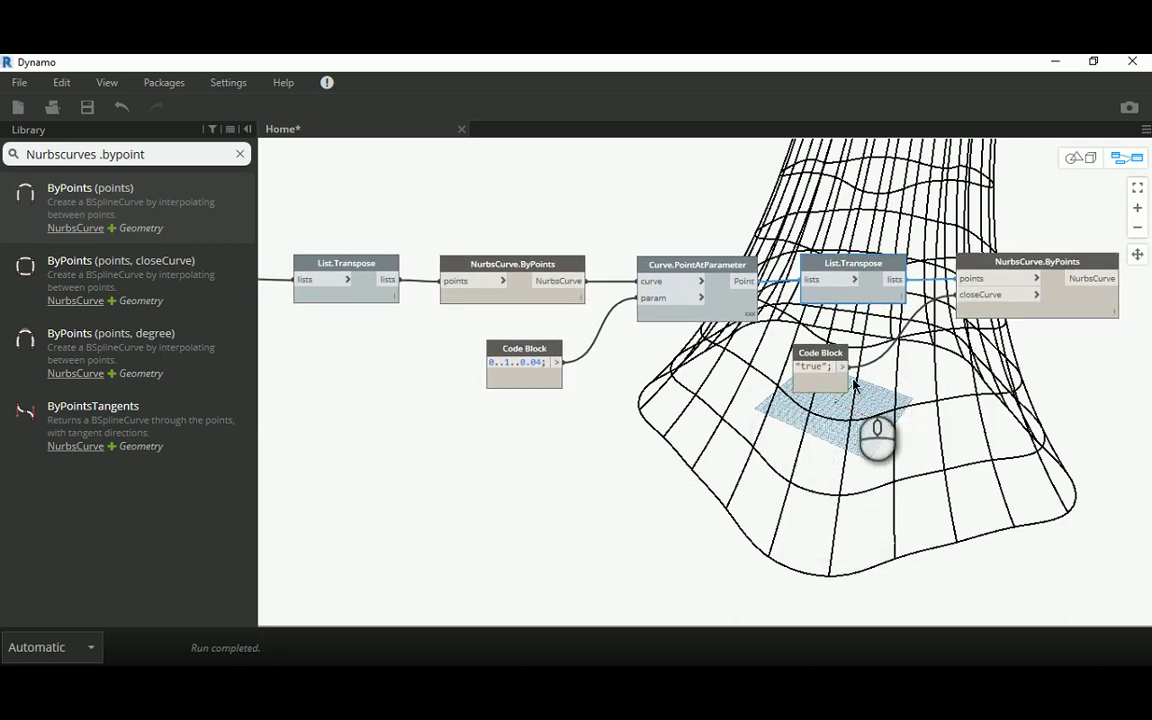
middle_drag(900, 405, 393, 380)
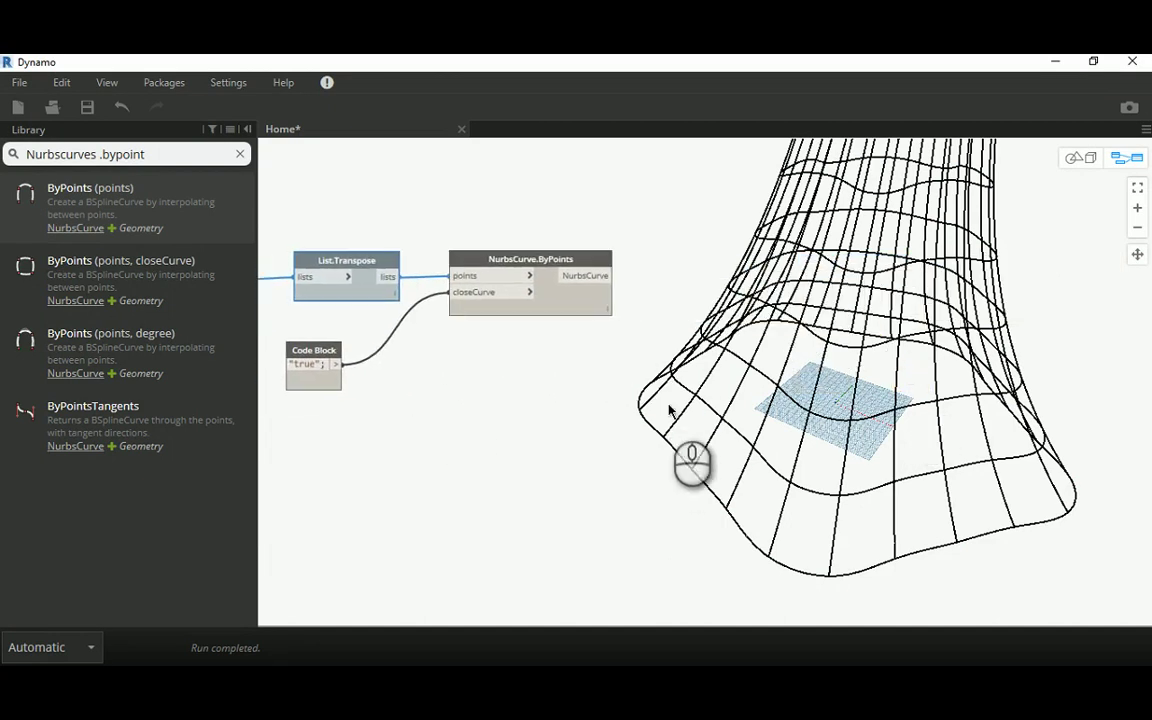
triple_click(167, 155)
text(s)
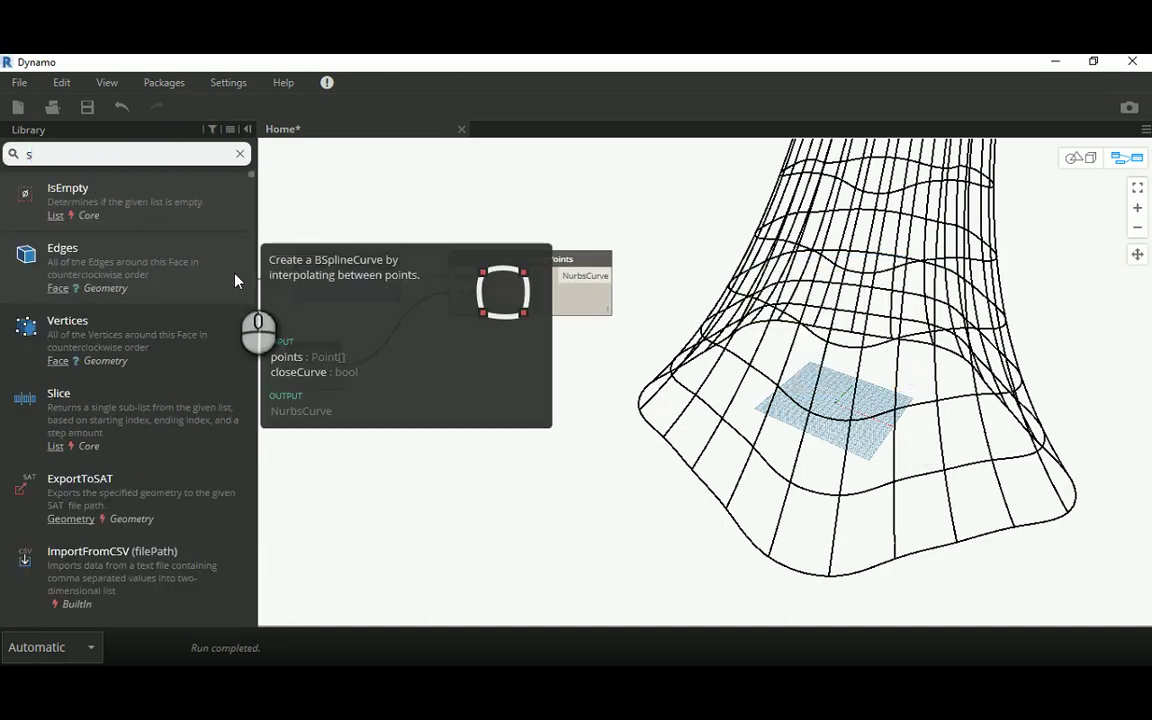
text(olid)
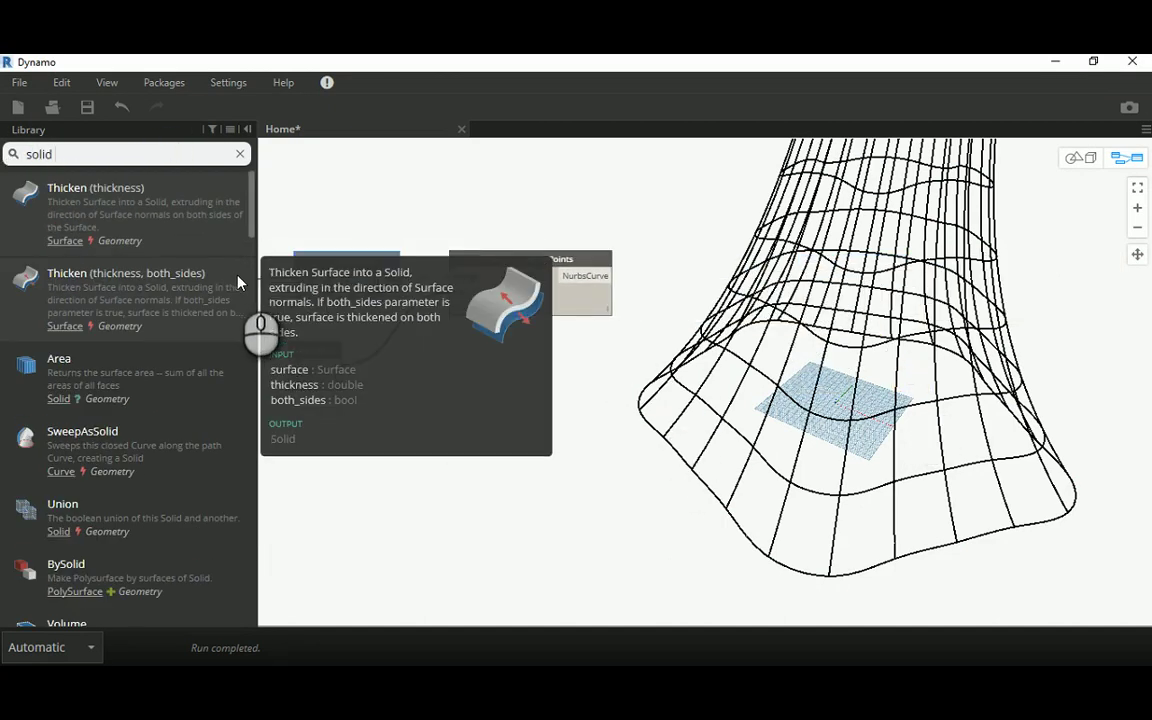
text(.byloft)
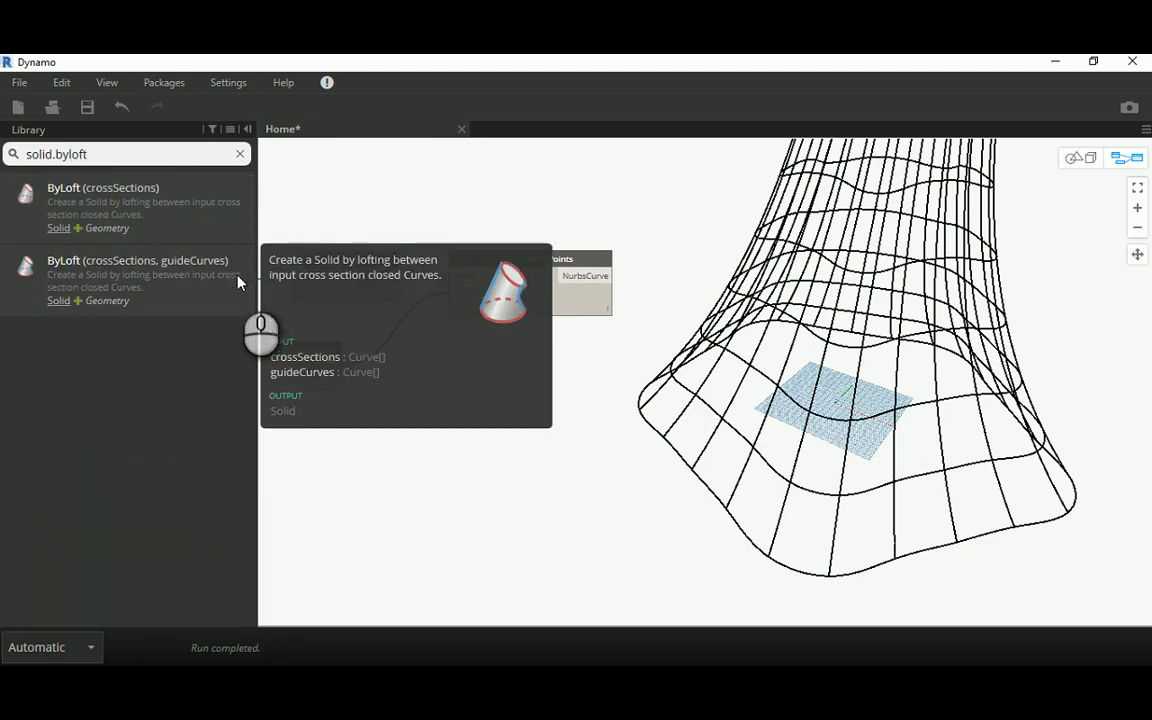
click(128, 200)
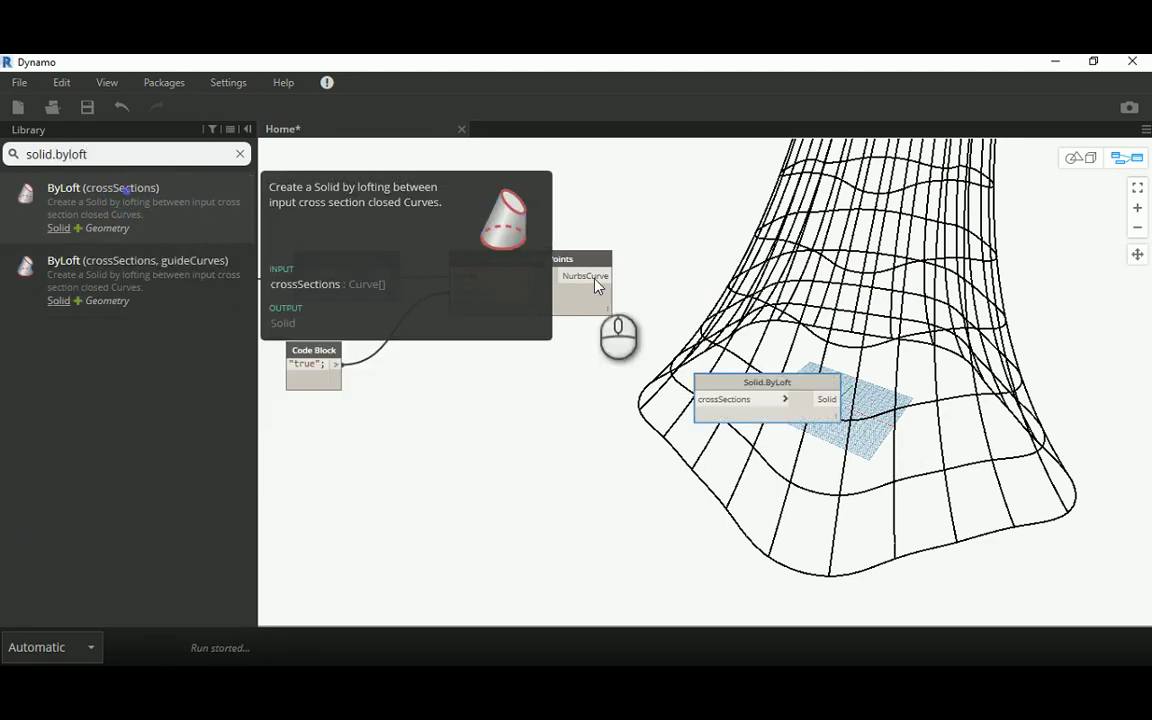
Step: Place the Solid.ByLoft node beside the closeCurve NurbsCurve.ByPoints node and connect the NurbsCurve output to crossSections
drag(749, 376, 706, 253)
drag(600, 275, 678, 284)
click(680, 280)
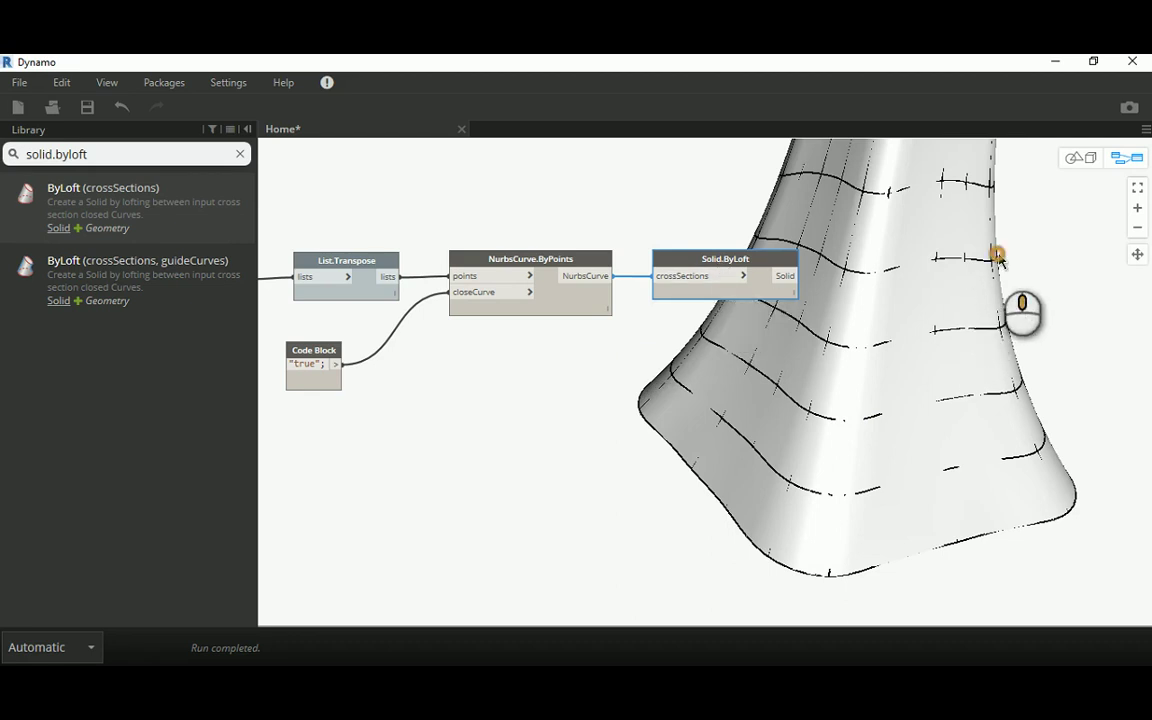
Step: Switch the graph's run mode from Automatic to Manual
middle_drag(997, 256, 919, 261)
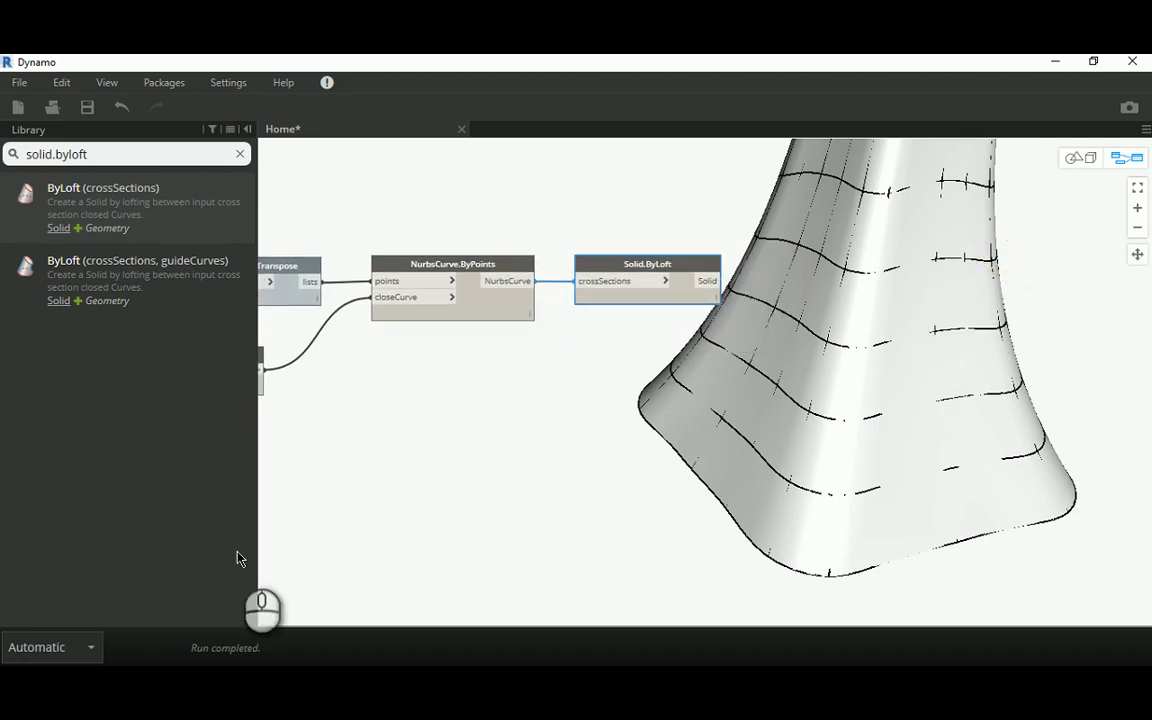
click(93, 650)
click(40, 555)
Step: Examine the lofted tower solid from several sides and over its full height in the 3D preview
middle_drag(722, 404, 686, 408)
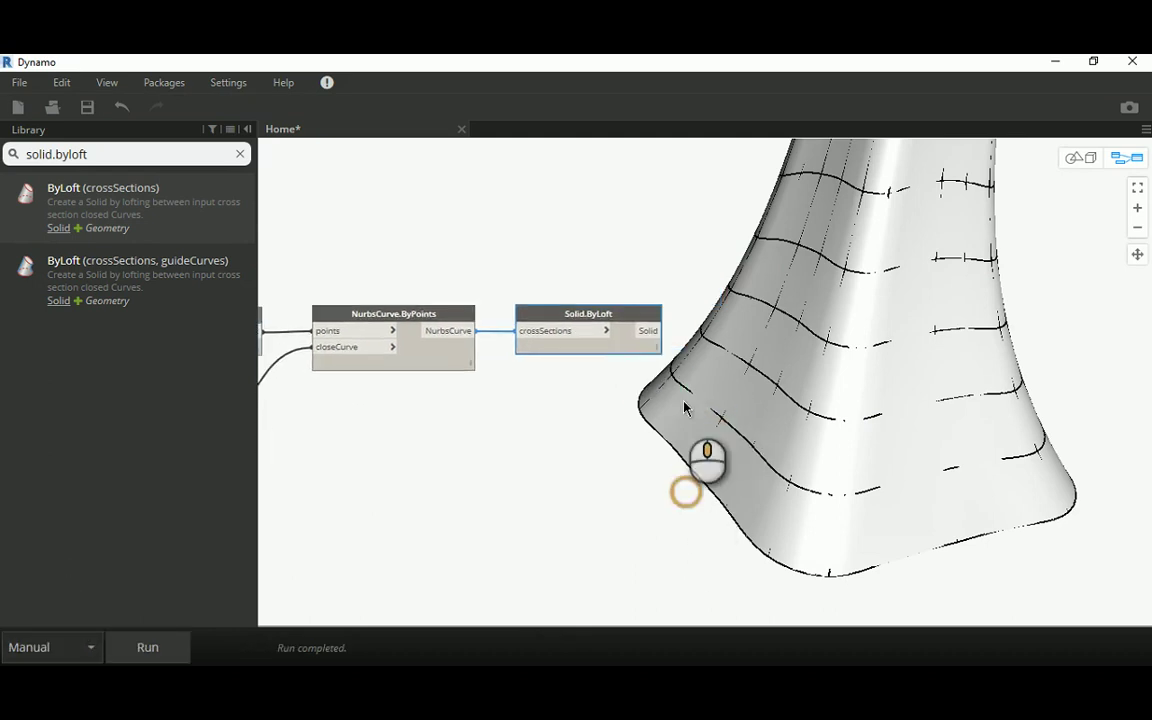
click(1077, 157)
scroll(812, 401, down, 3)
scroll(813, 280, down, 2)
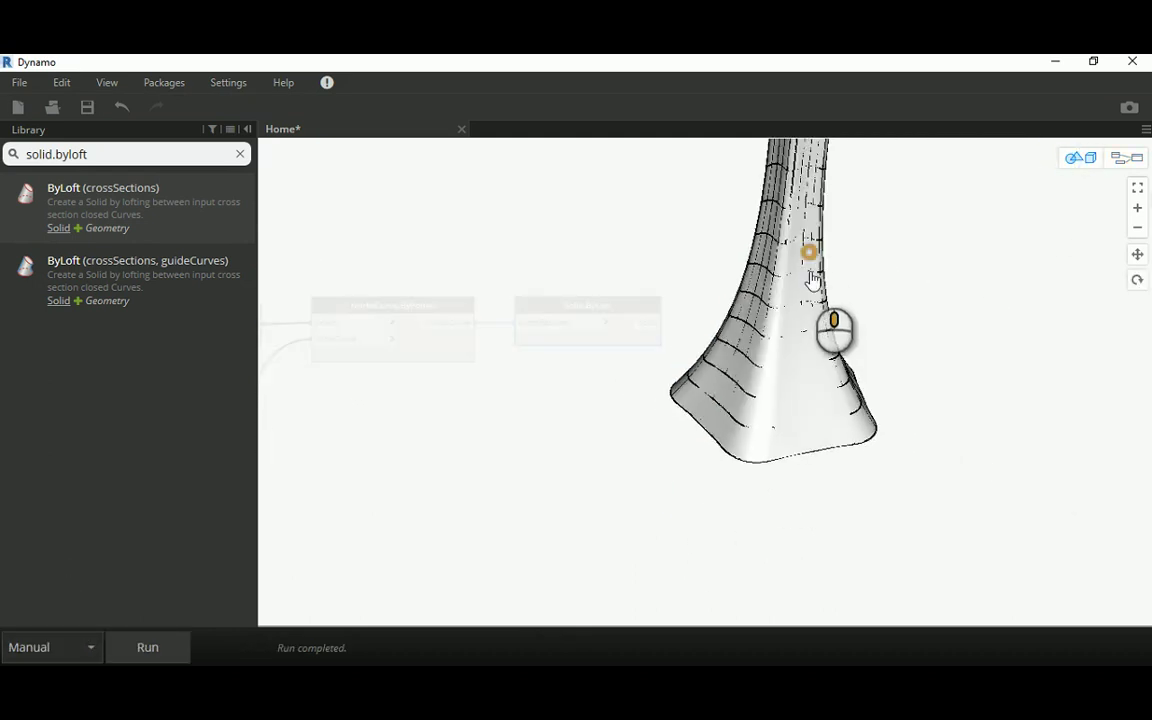
scroll(813, 280, down, 5)
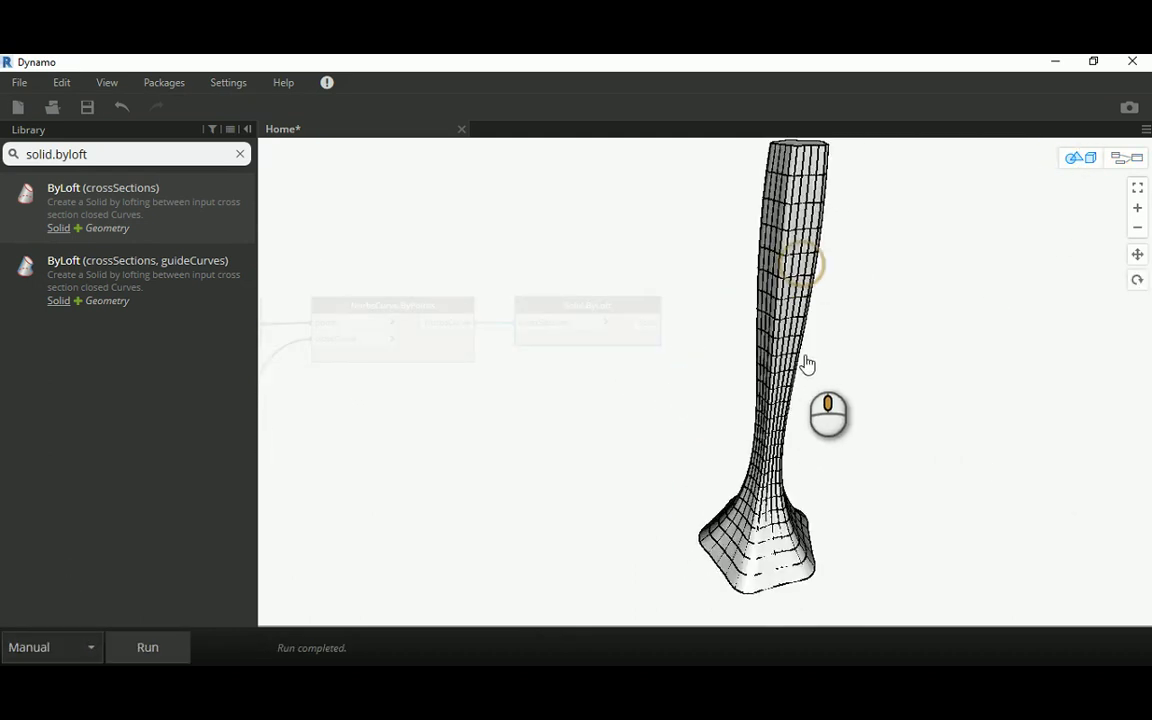
drag(815, 357, 776, 340)
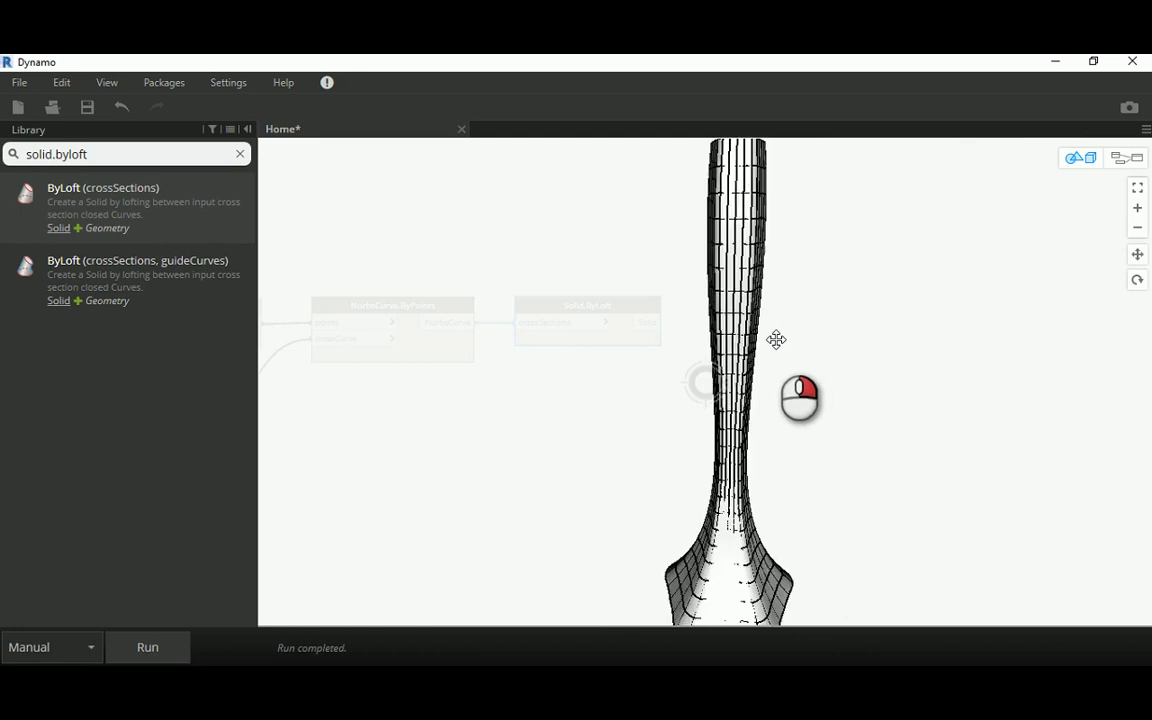
right_drag(776, 340, 838, 343)
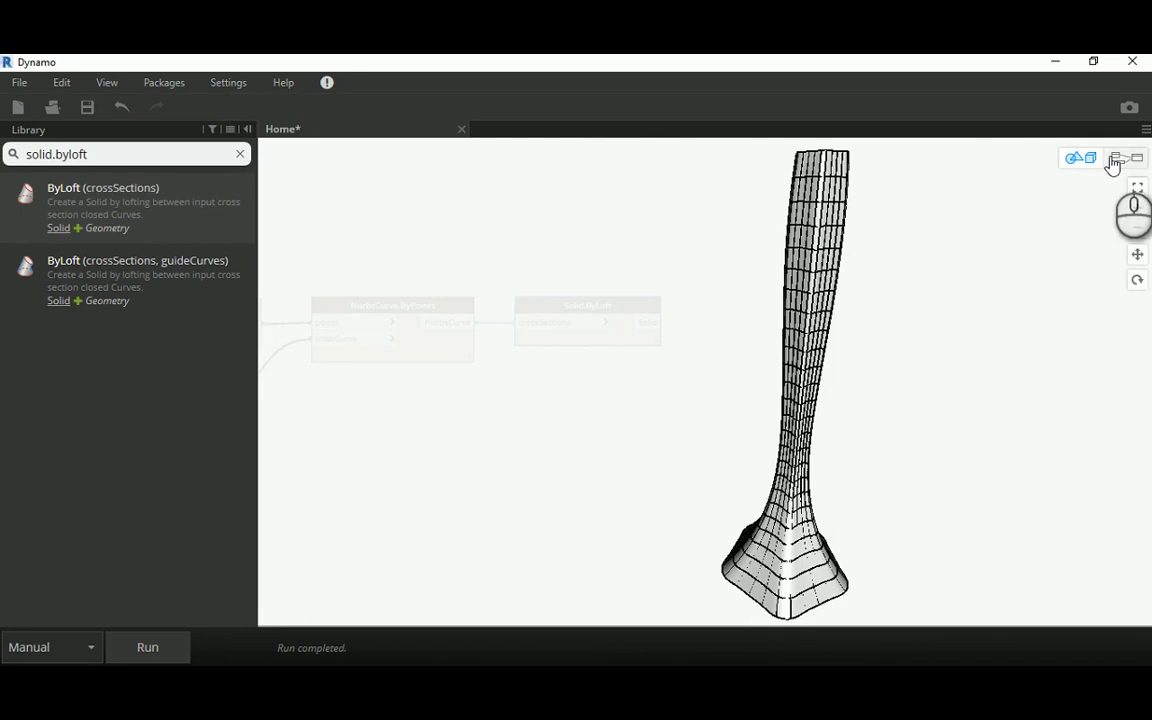
Step: Turn off the preview of the closeCurve NurbsCurve.ByPoints node that draws the horizontal curves
click(1113, 160)
middle_drag(545, 229, 591, 257)
click(509, 300)
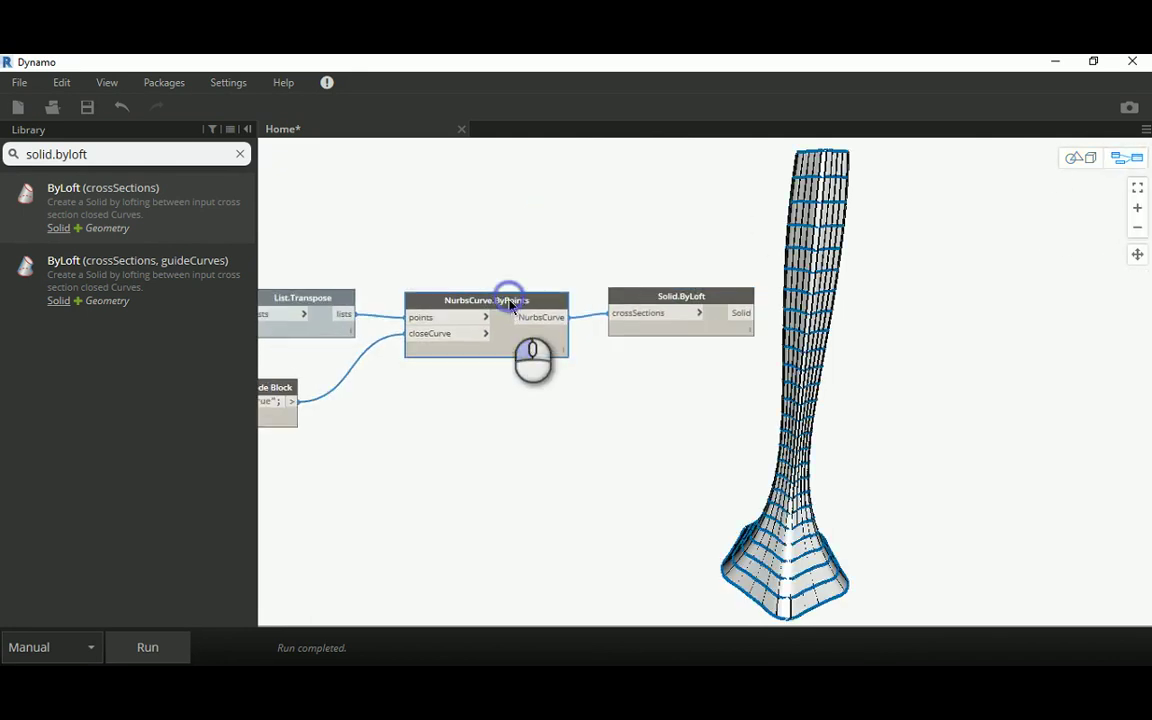
drag(509, 307, 509, 302)
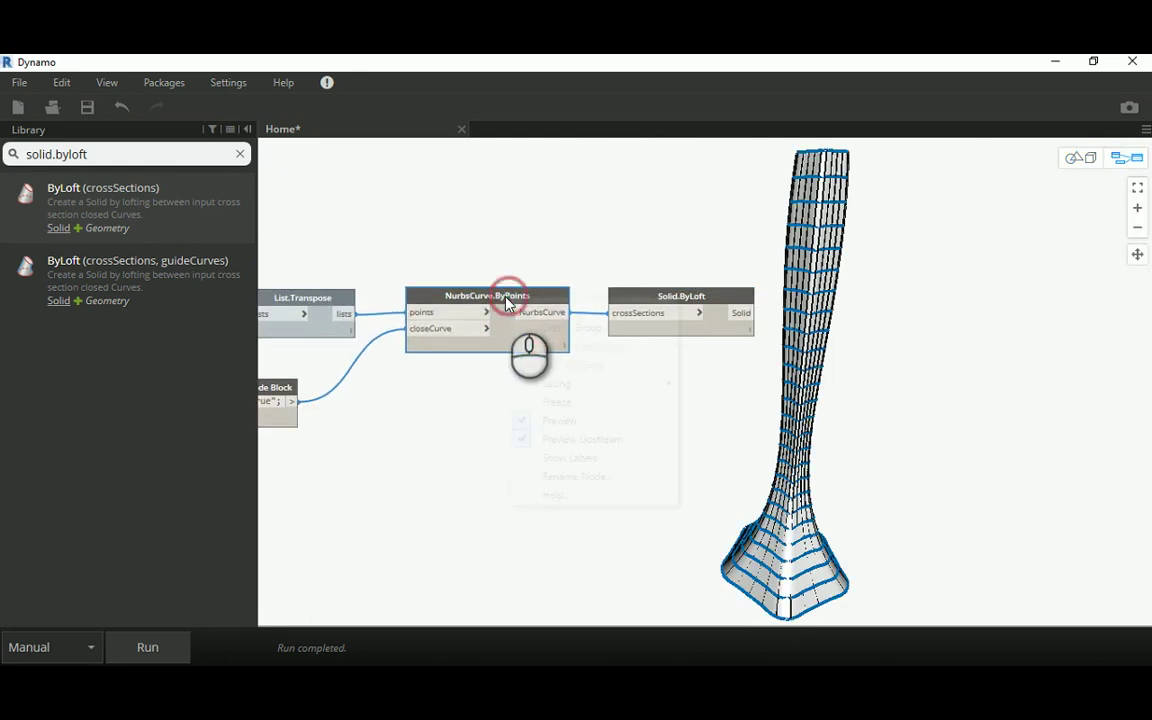
click(553, 424)
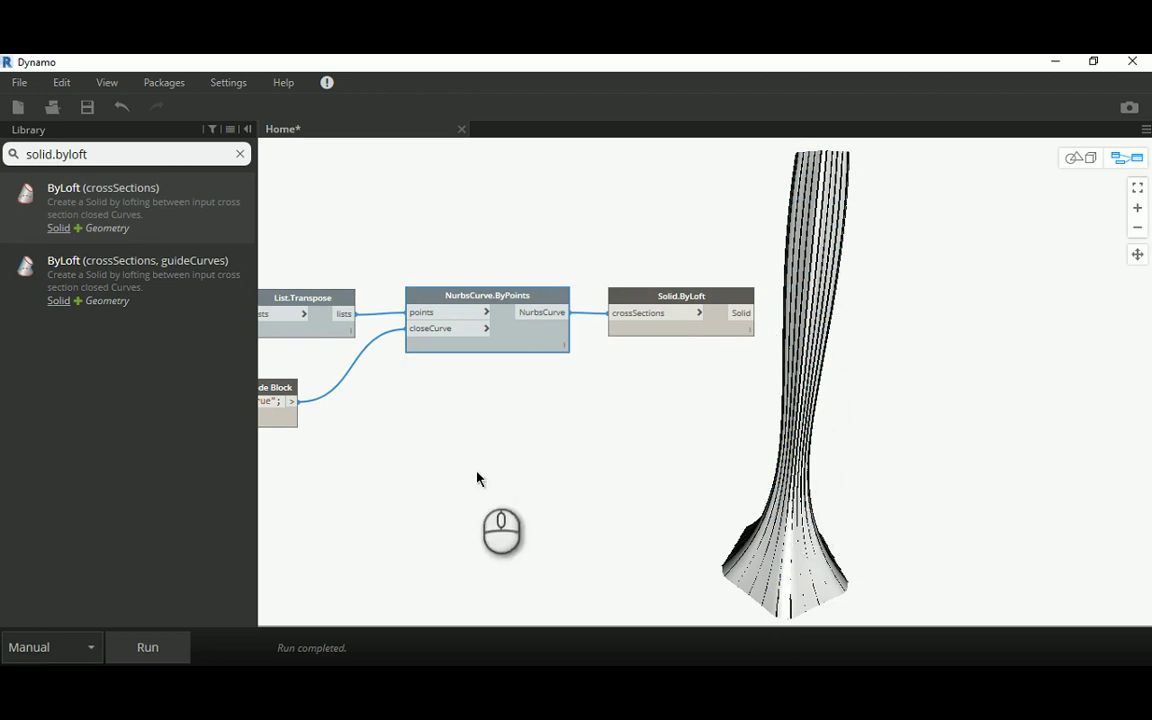
Step: Turn off the preview of the NurbsCurve.ByPoints node that draws the vertical curves
middle_drag(360, 386, 532, 391)
middle_drag(308, 265, 502, 272)
click(303, 299)
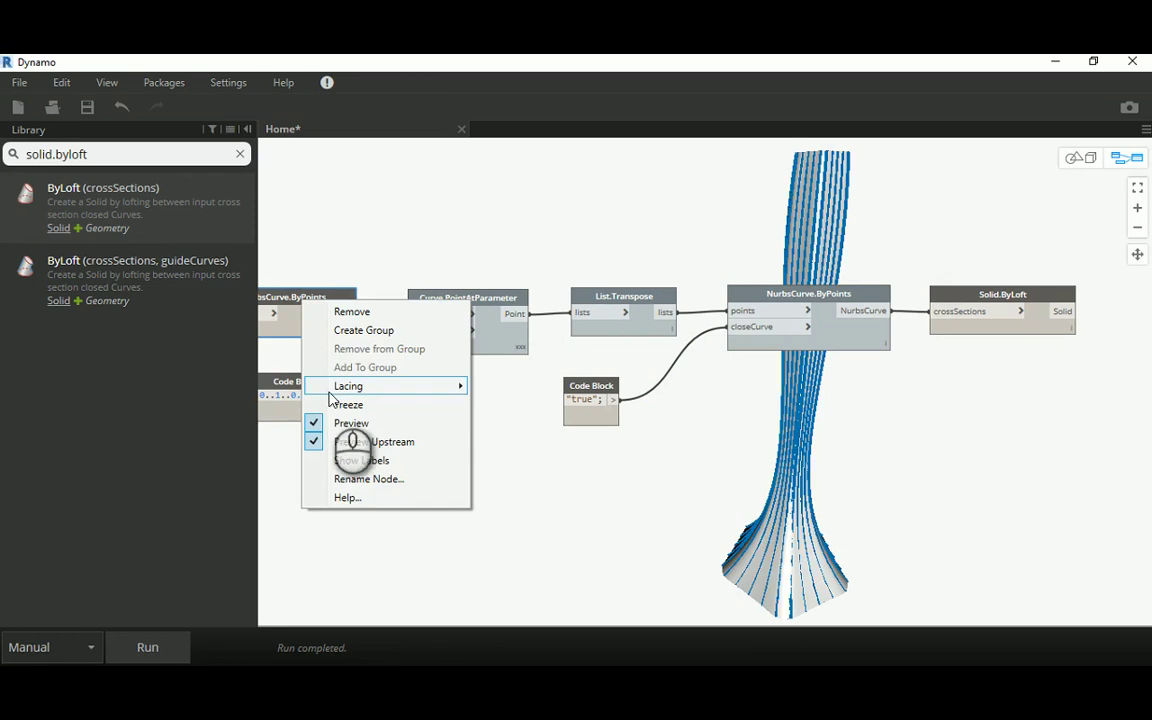
click(351, 423)
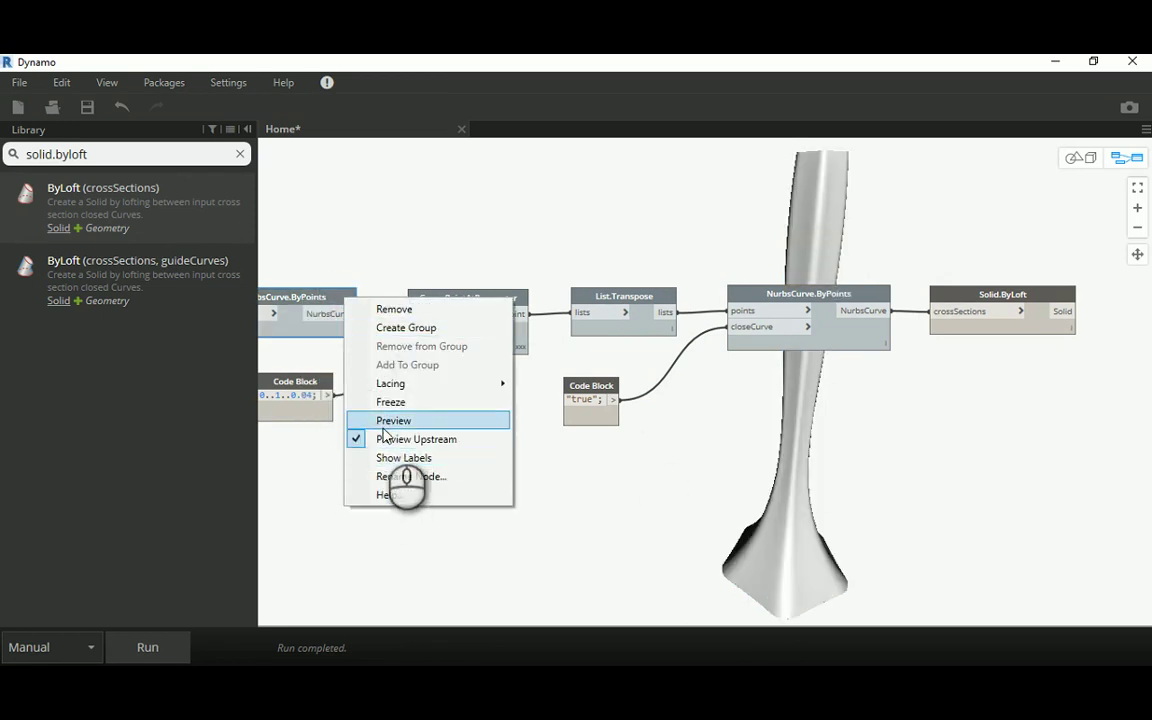
Step: Turn the previews of both NurbsCurve.ByPoints nodes back on
click(380, 421)
right_click(800, 297)
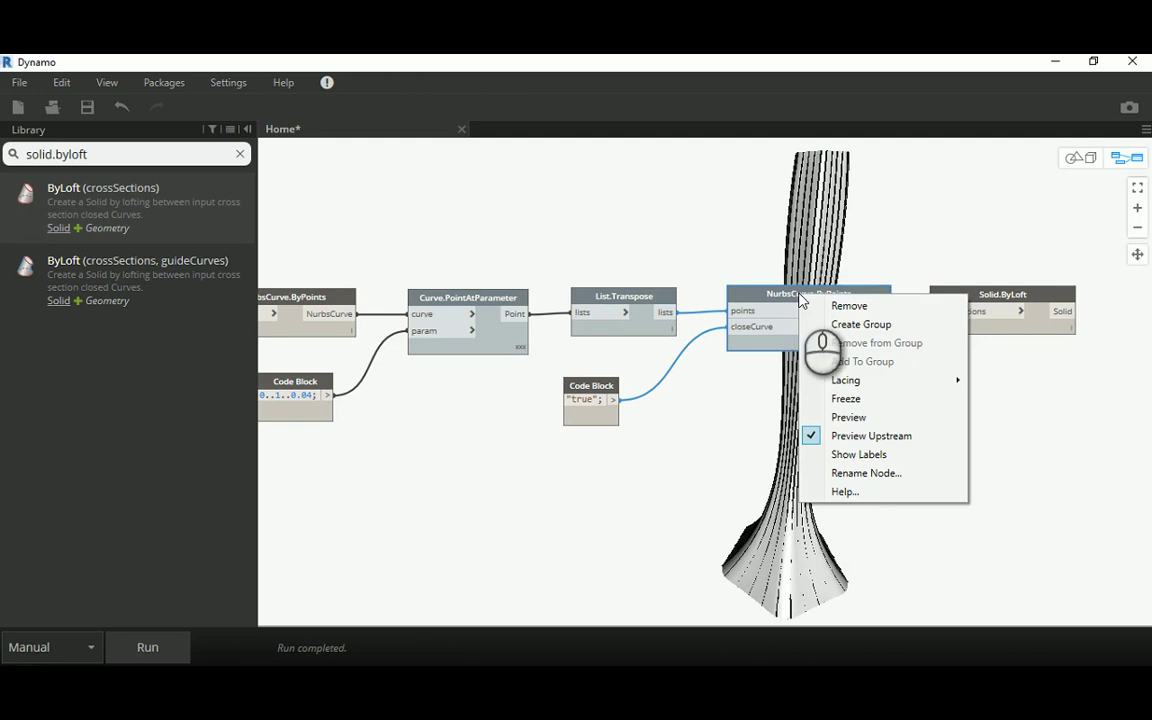
click(829, 413)
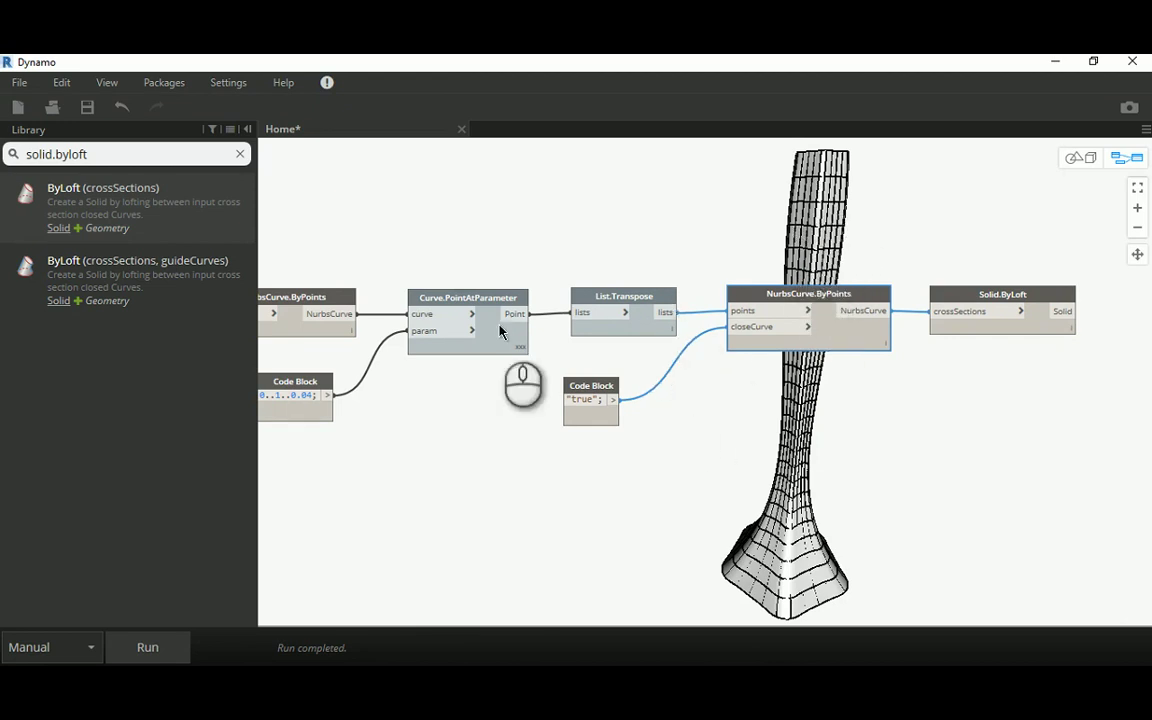
Step: Set the Mid. Low Radius slider to 170 and run the graph
middle_drag(465, 237, 930, 222)
middle_drag(506, 218, 835, 216)
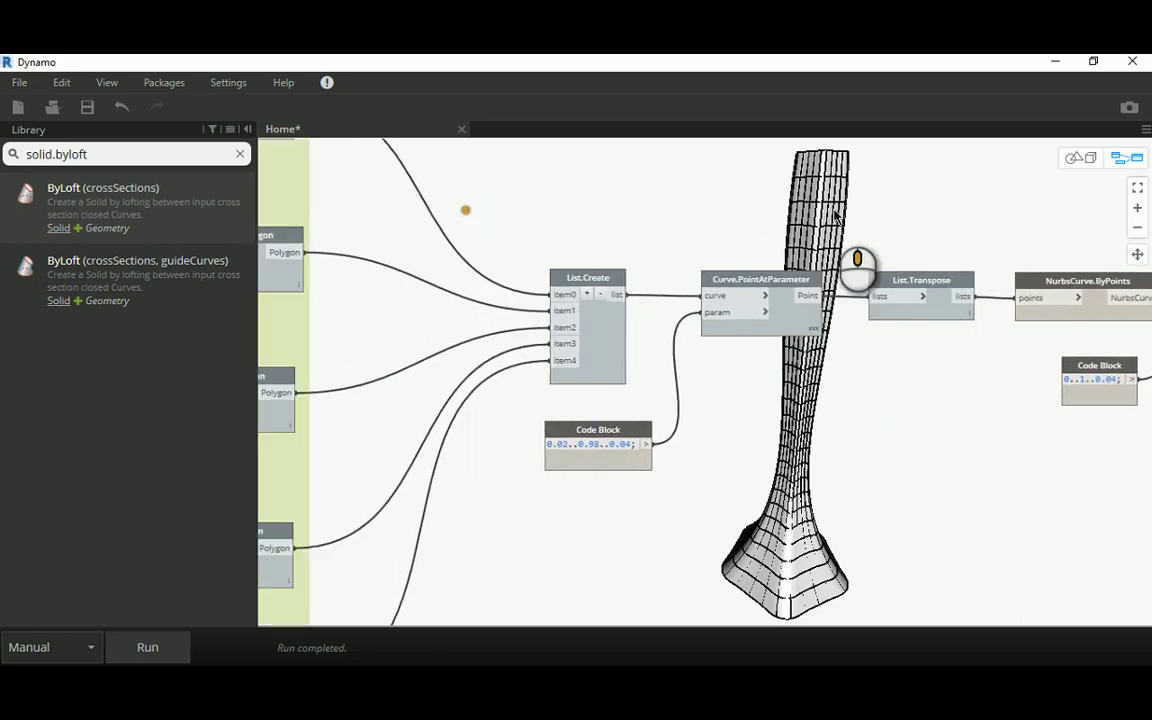
middle_drag(604, 206, 850, 233)
scroll(800, 265, down, 5)
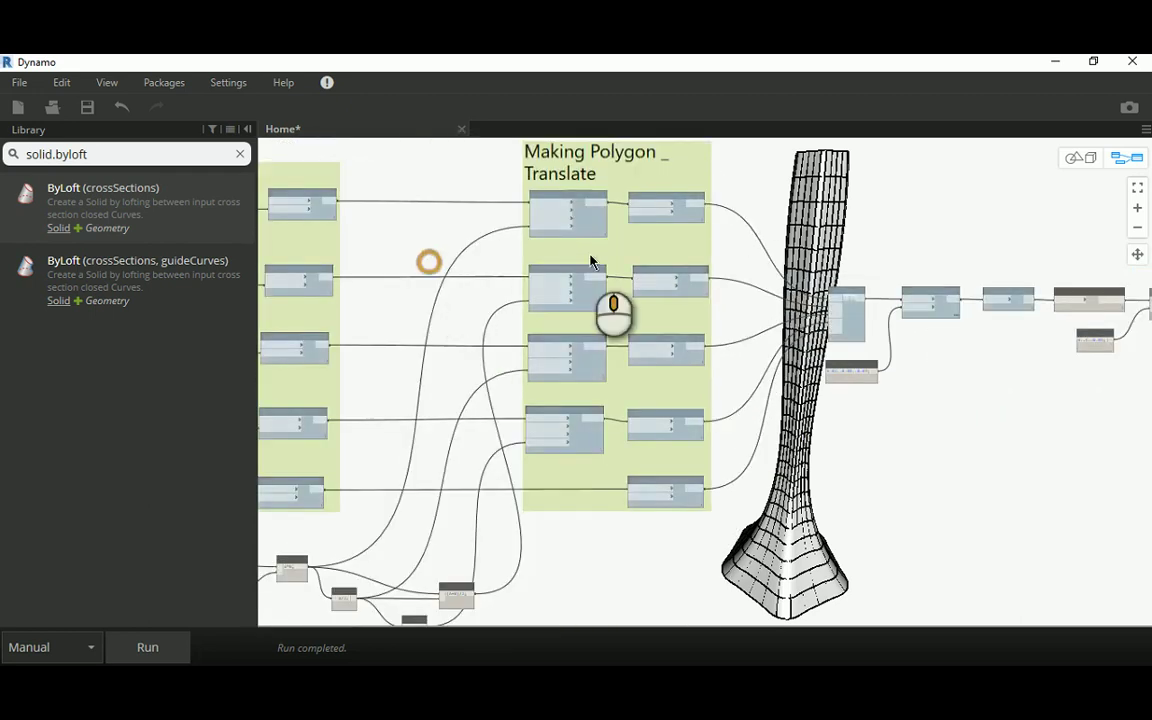
middle_drag(590, 262, 919, 304)
middle_drag(409, 465, 394, 401)
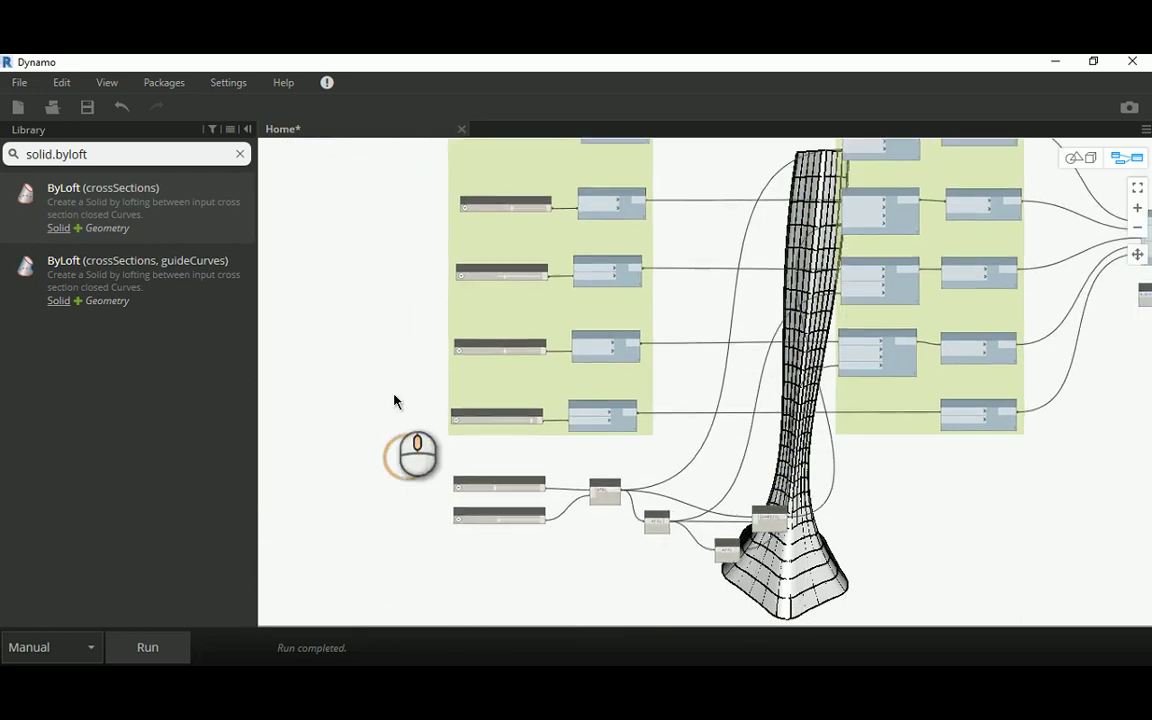
scroll(430, 415, up, 5)
middle_drag(506, 381, 494, 491)
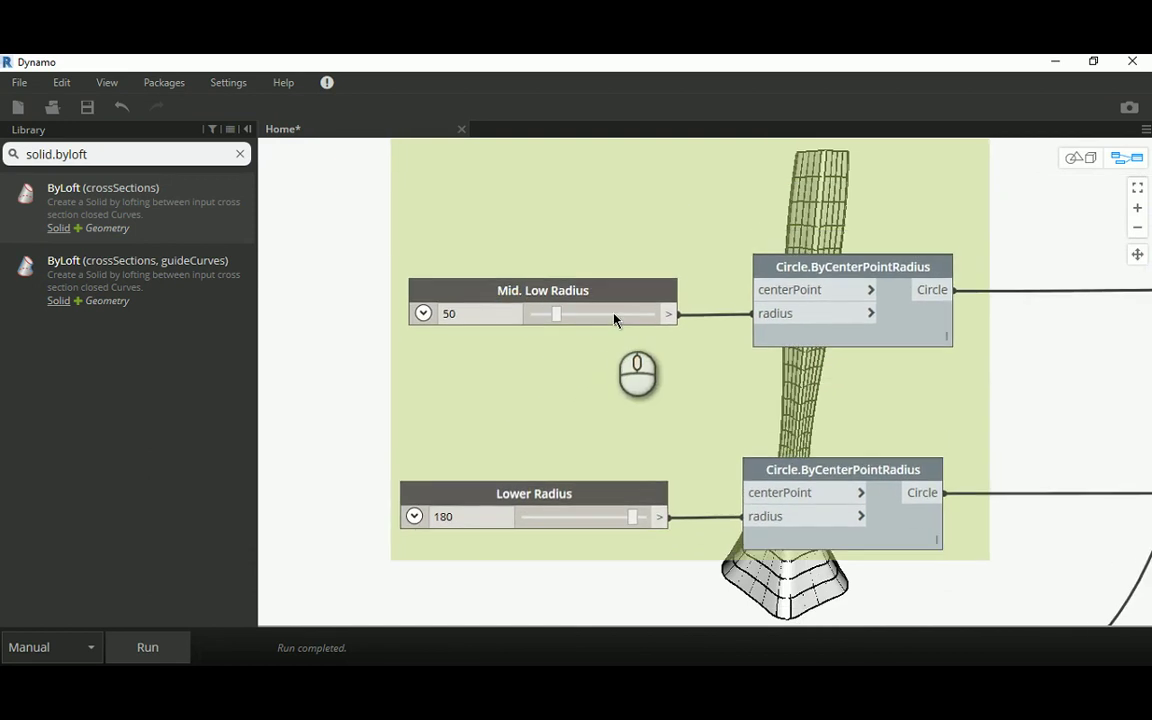
drag(575, 320, 635, 319)
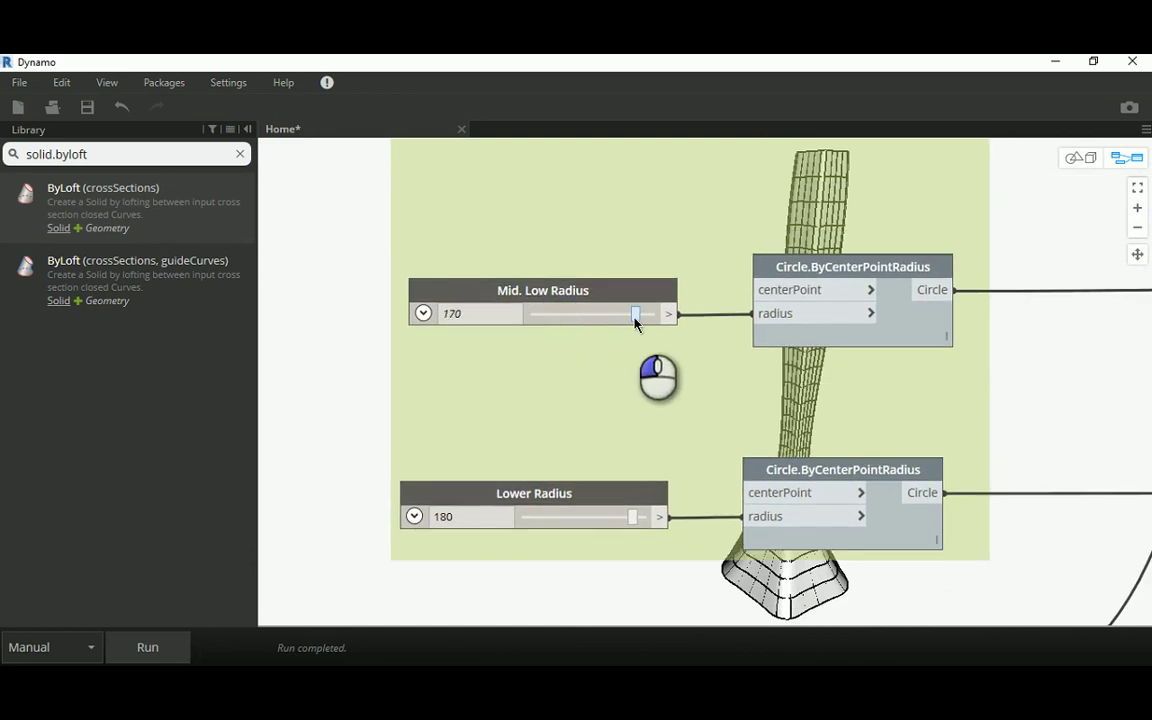
click(135, 646)
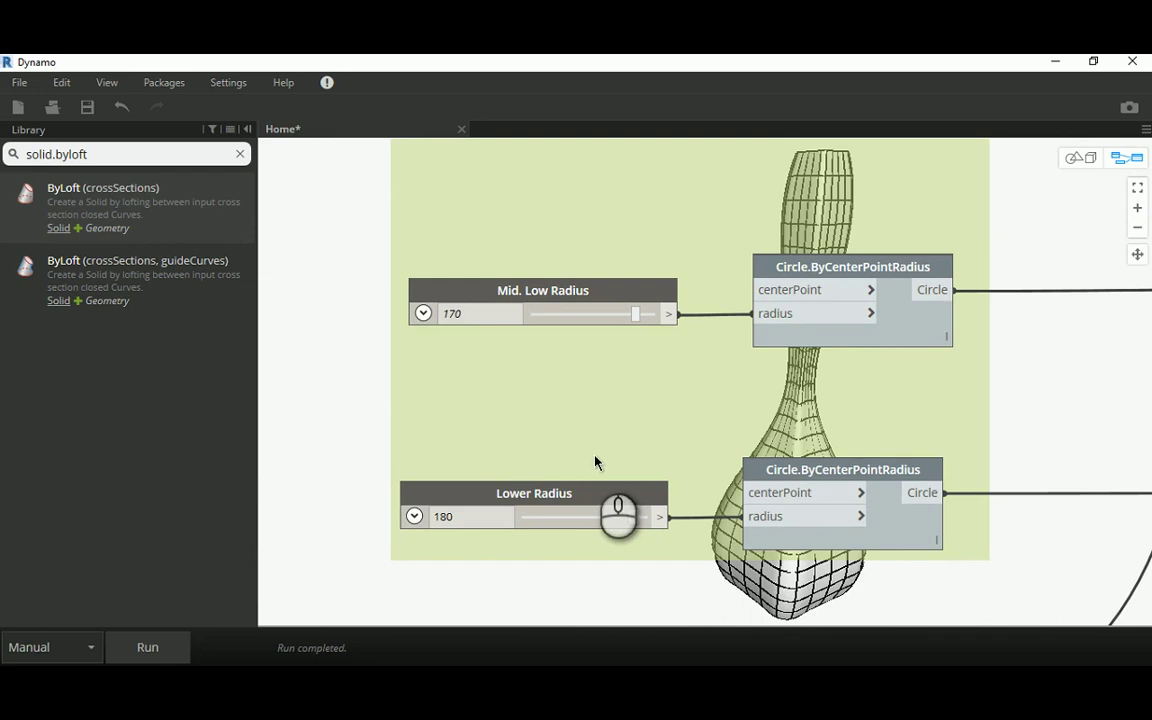
Step: Set the Mid.-High Radius slider to 140 and run the graph
middle_drag(656, 213, 606, 504)
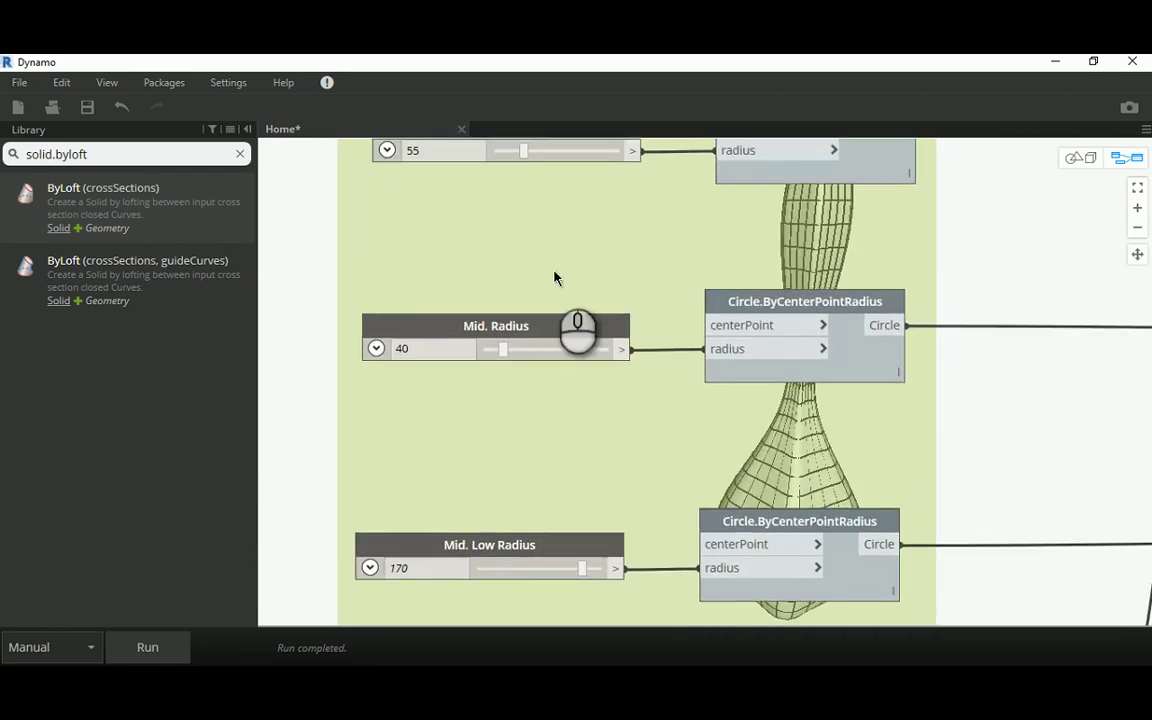
middle_drag(556, 278, 565, 360)
drag(542, 284, 598, 285)
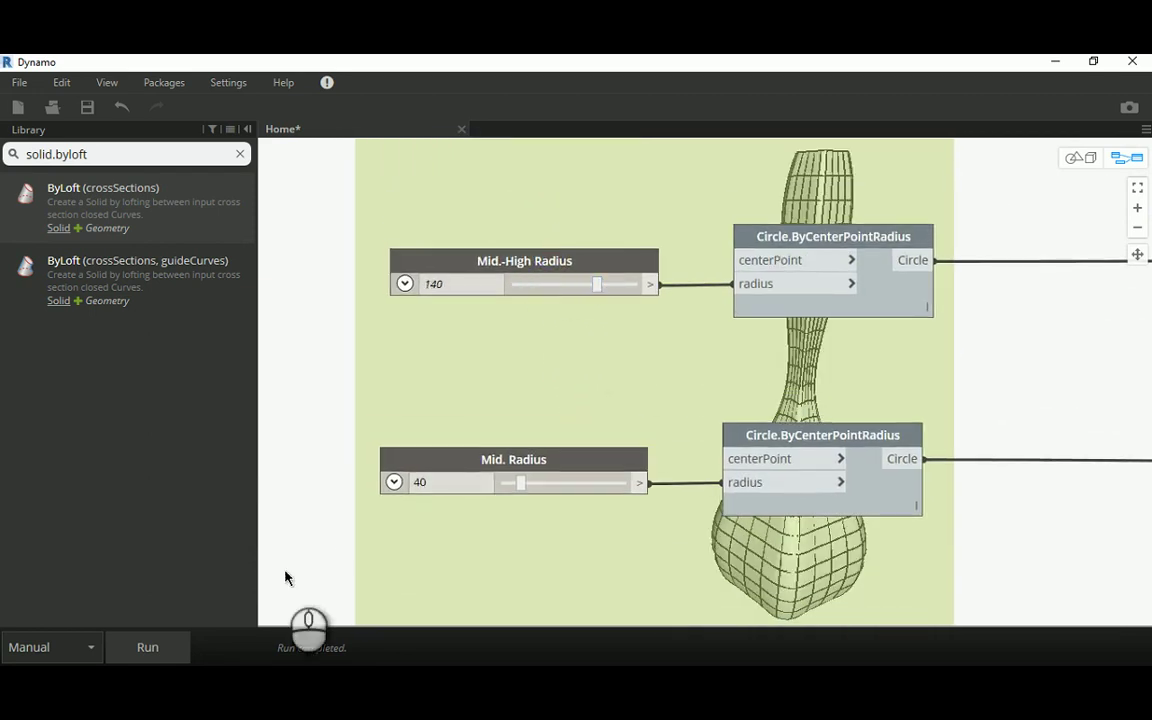
click(170, 648)
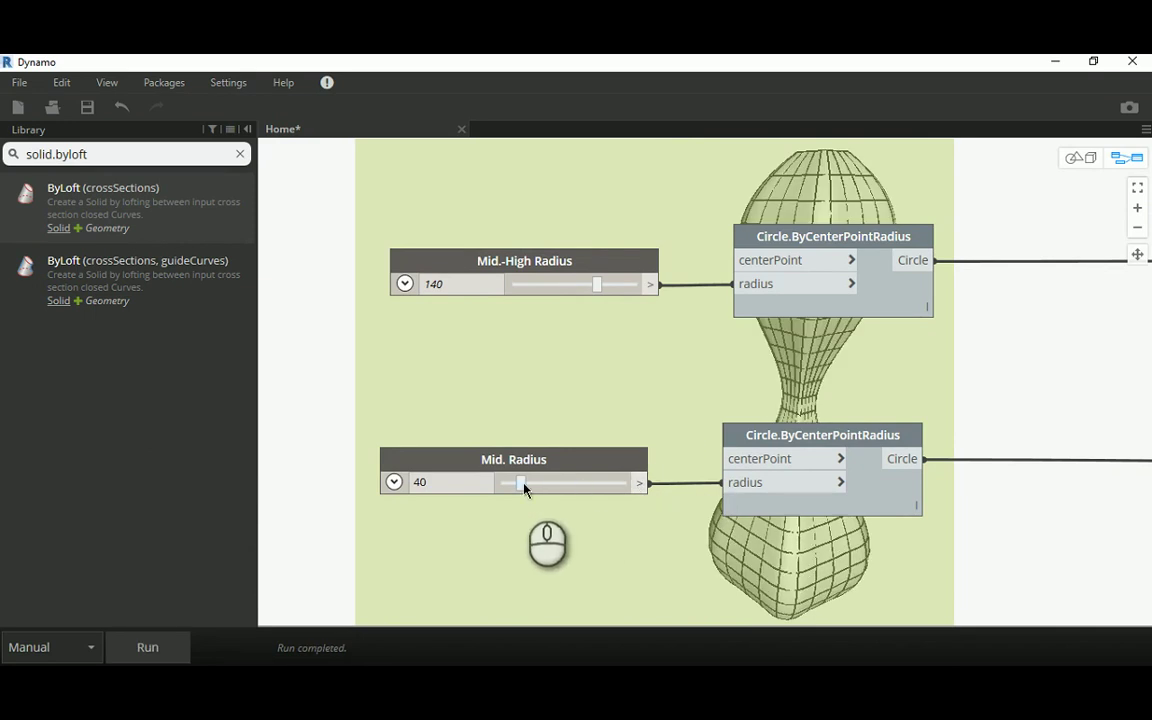
Step: Set the Mid.-High Radius and Mid. Radius sliders to 80 each, running the graph after each change
click(556, 285)
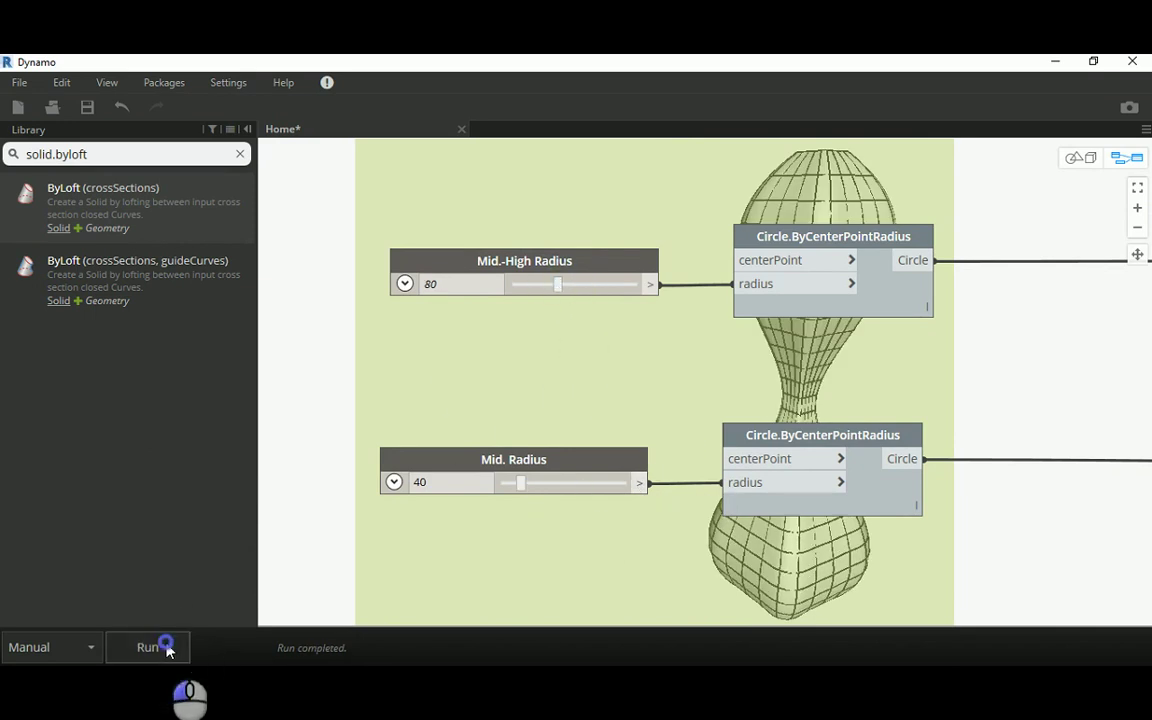
click(167, 648)
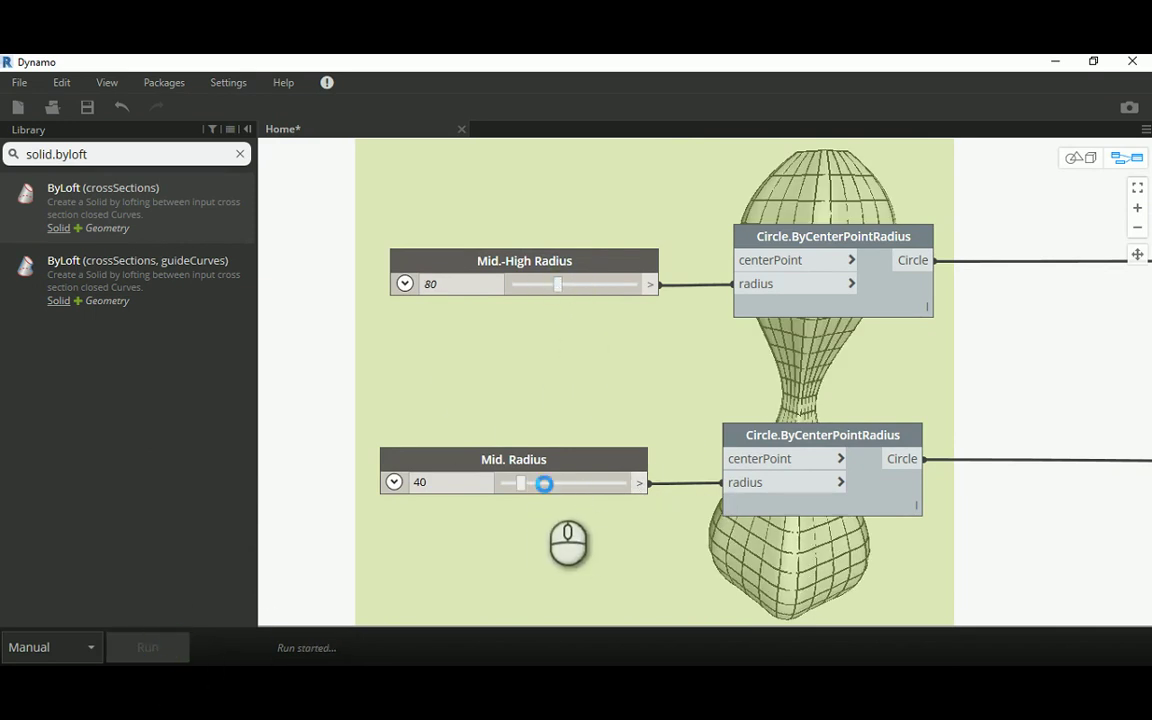
click(545, 484)
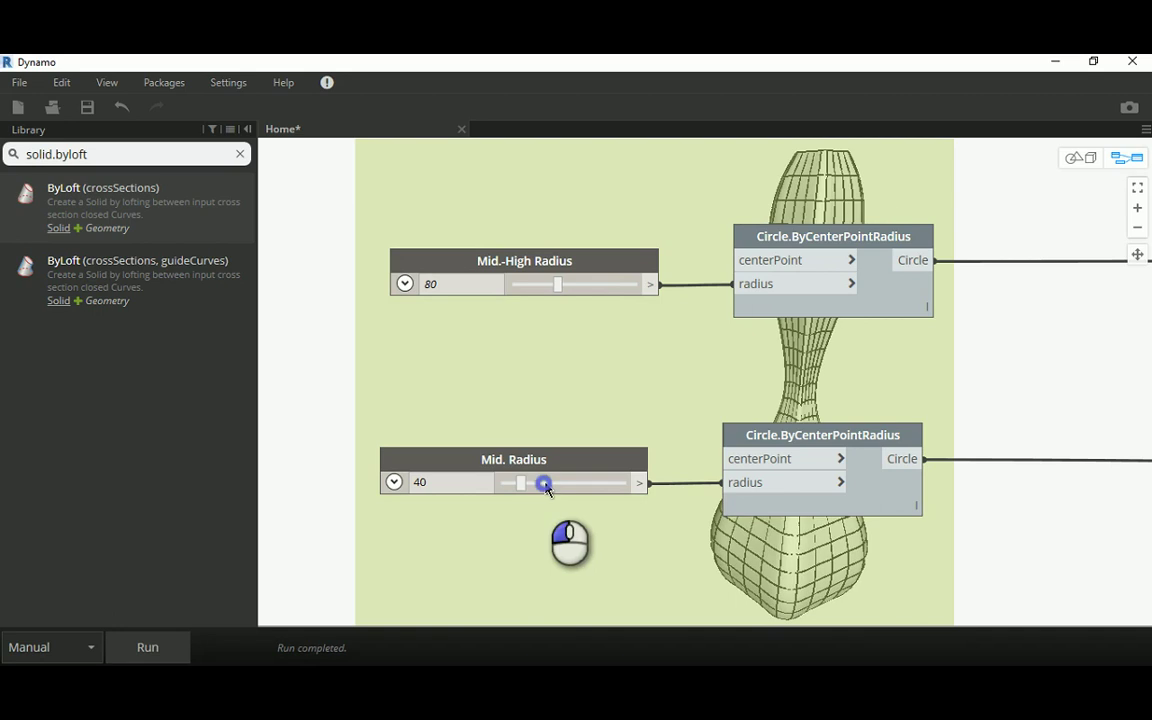
click(172, 648)
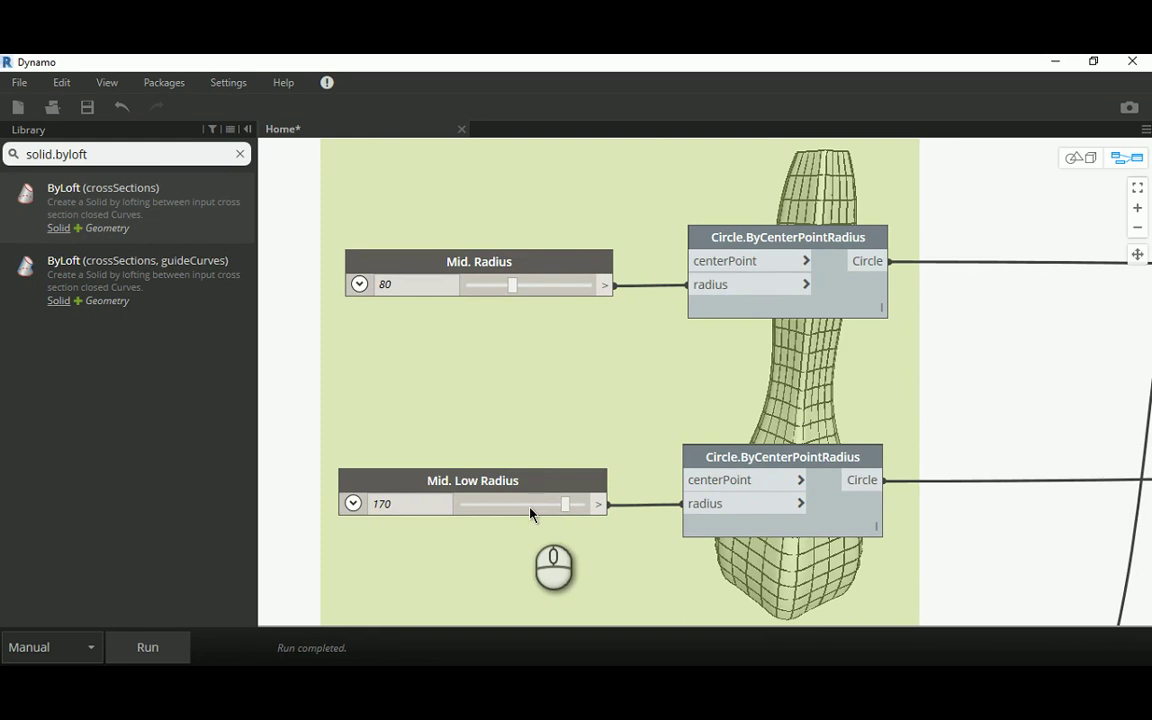
Step: Set the Mid. Low Radius slider to 70 and run the graph
drag(530, 513, 497, 512)
click(148, 650)
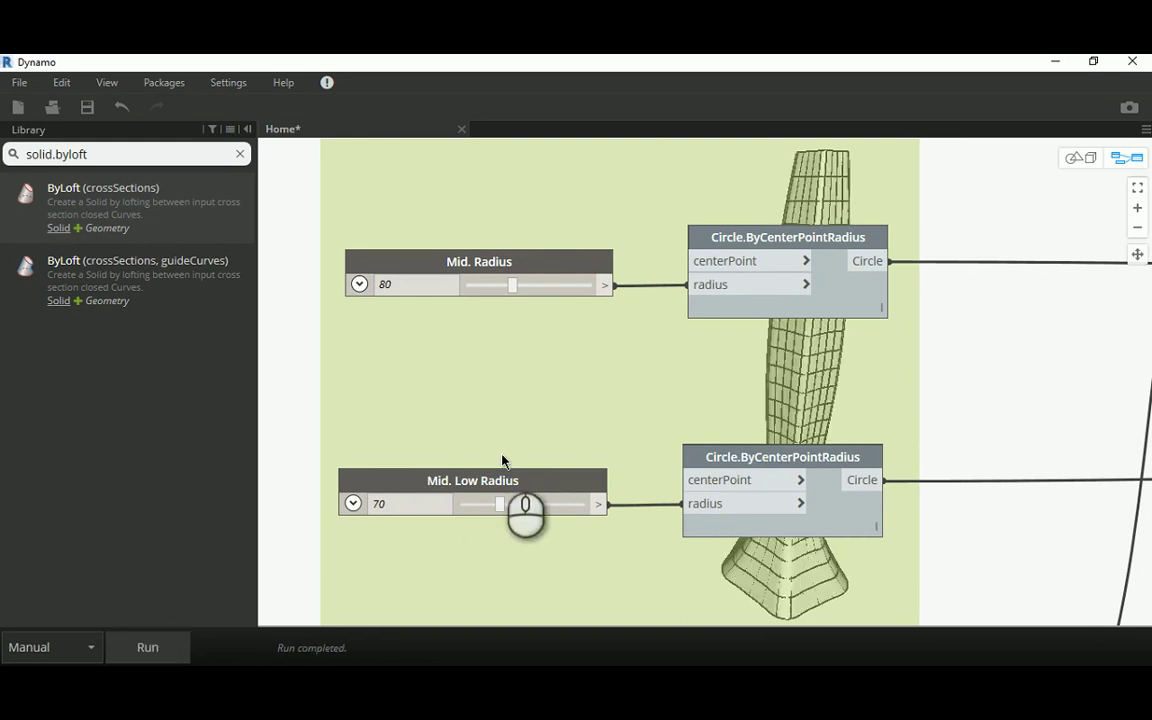
Step: Switch to 3D preview navigation and examine the reshaped tower solid and its grid curves from another angle
middle_drag(733, 396, 389, 371)
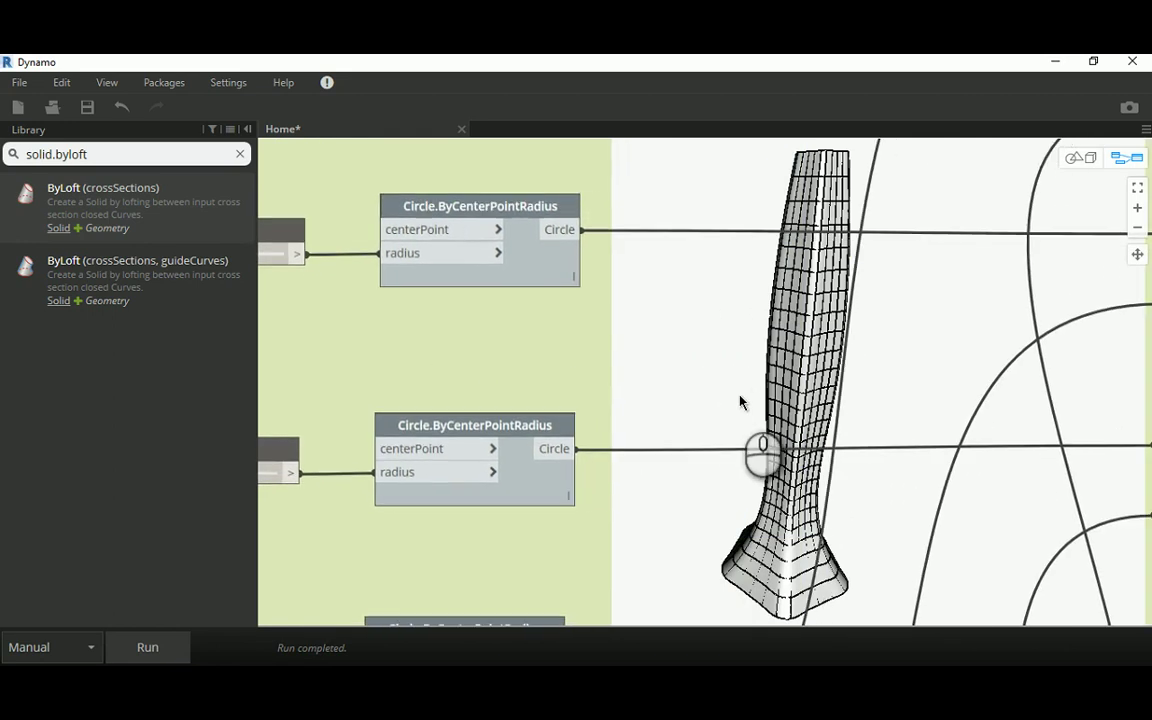
scroll(876, 333, down, 3)
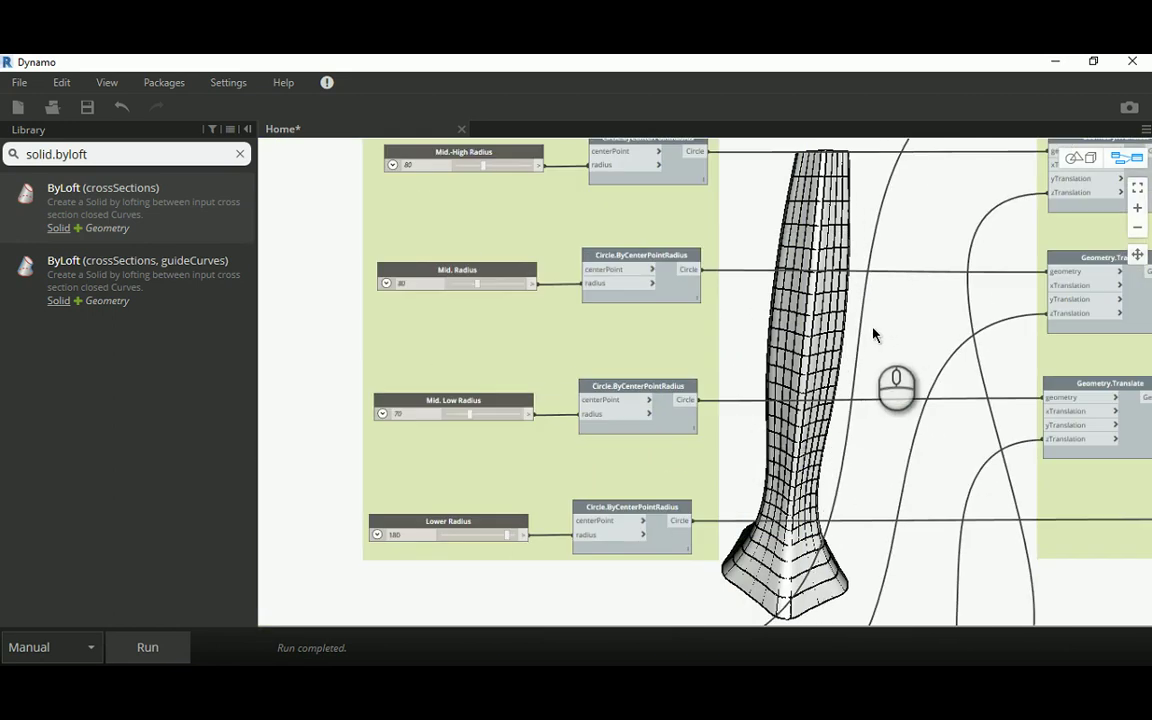
scroll(812, 316, up, 1)
middle_drag(812, 316, 618, 322)
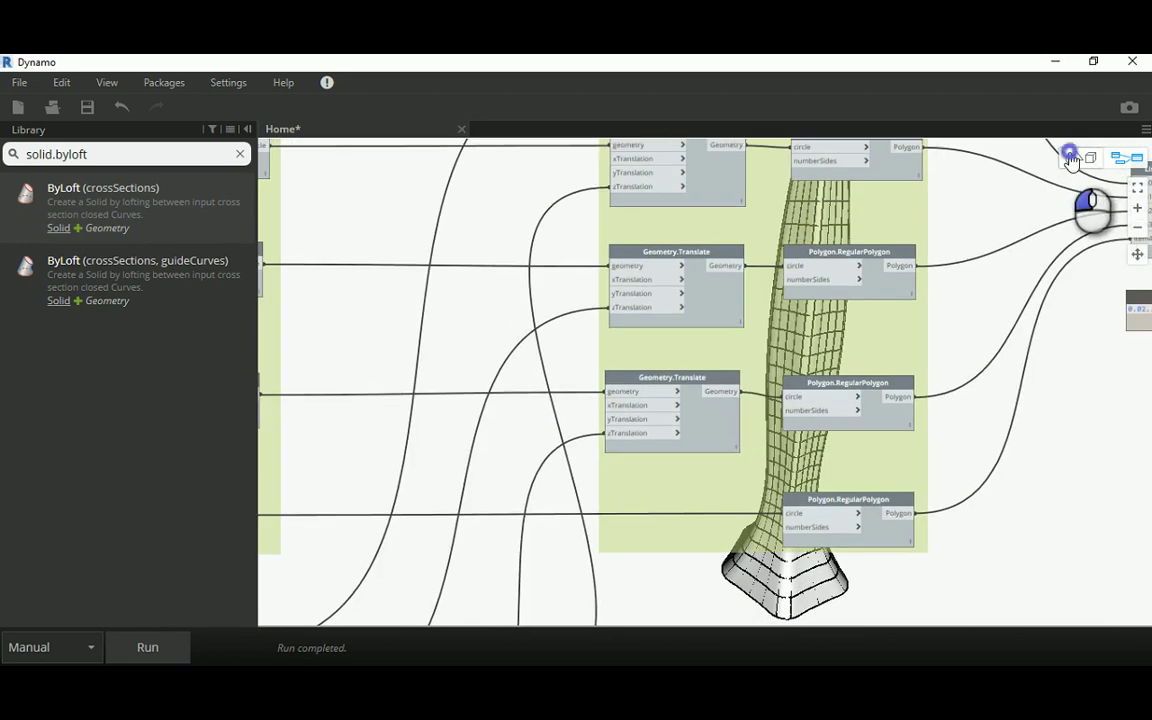
click(1078, 157)
middle_drag(880, 245, 853, 252)
right_drag(853, 252, 812, 275)
middle_drag(789, 301, 847, 285)
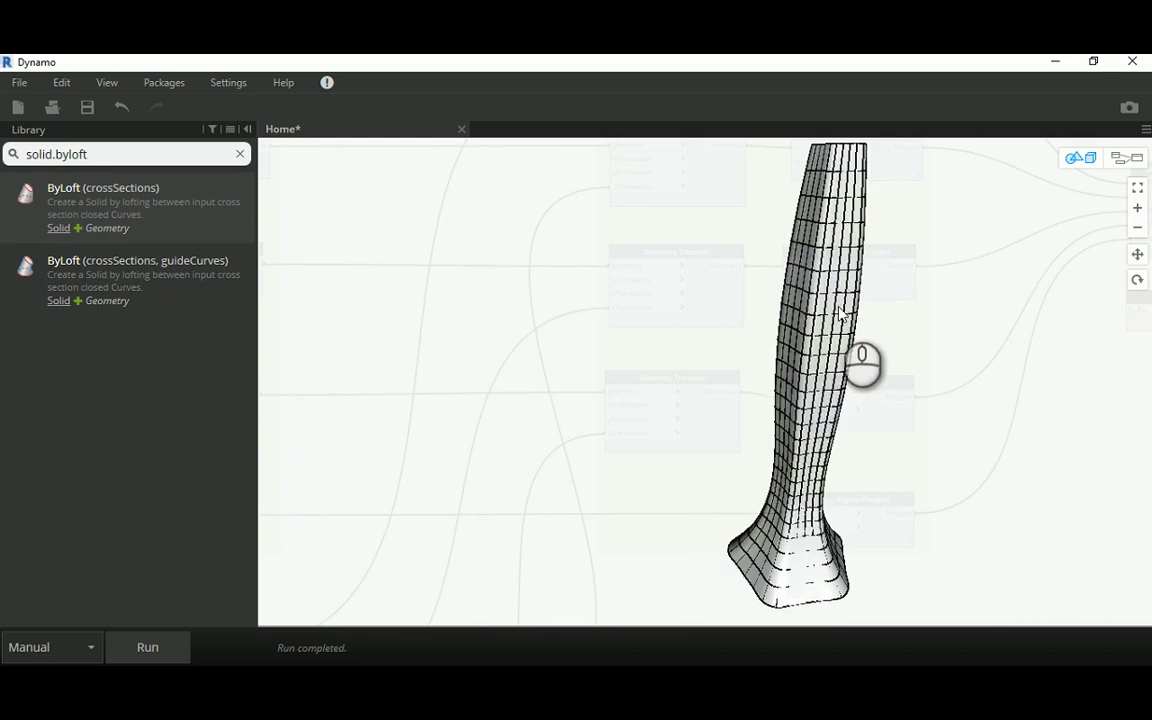